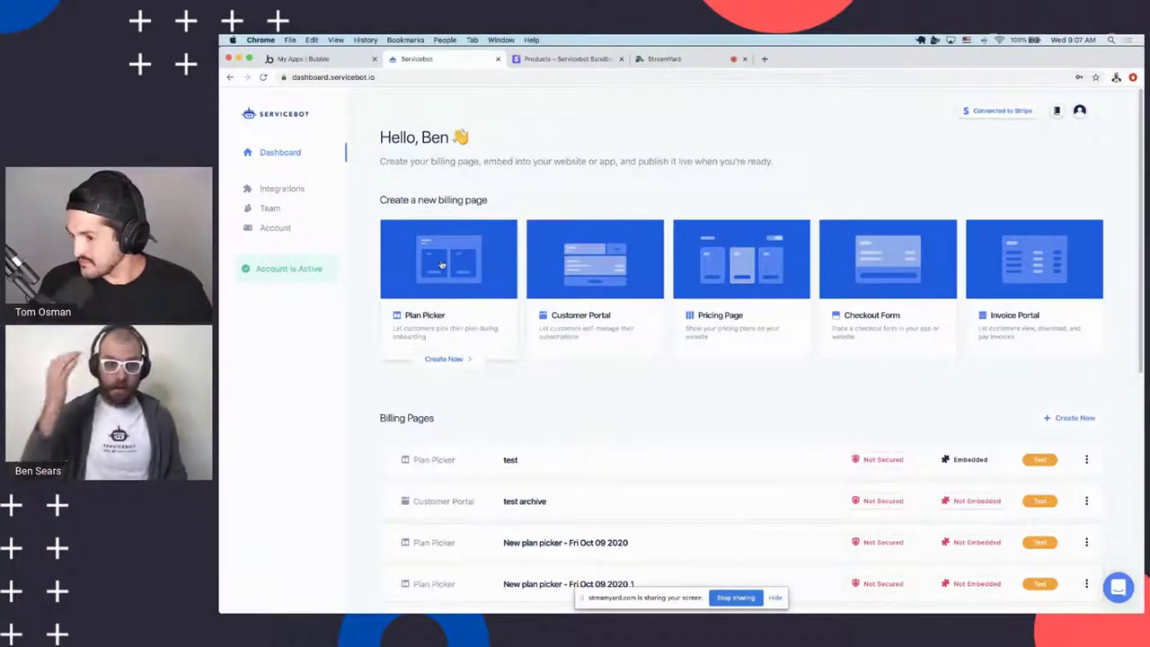
Start a new plan picker and choose SB_DEMO as its service after trying BubbleDemo3 and Zerocode
left_click(441, 264)
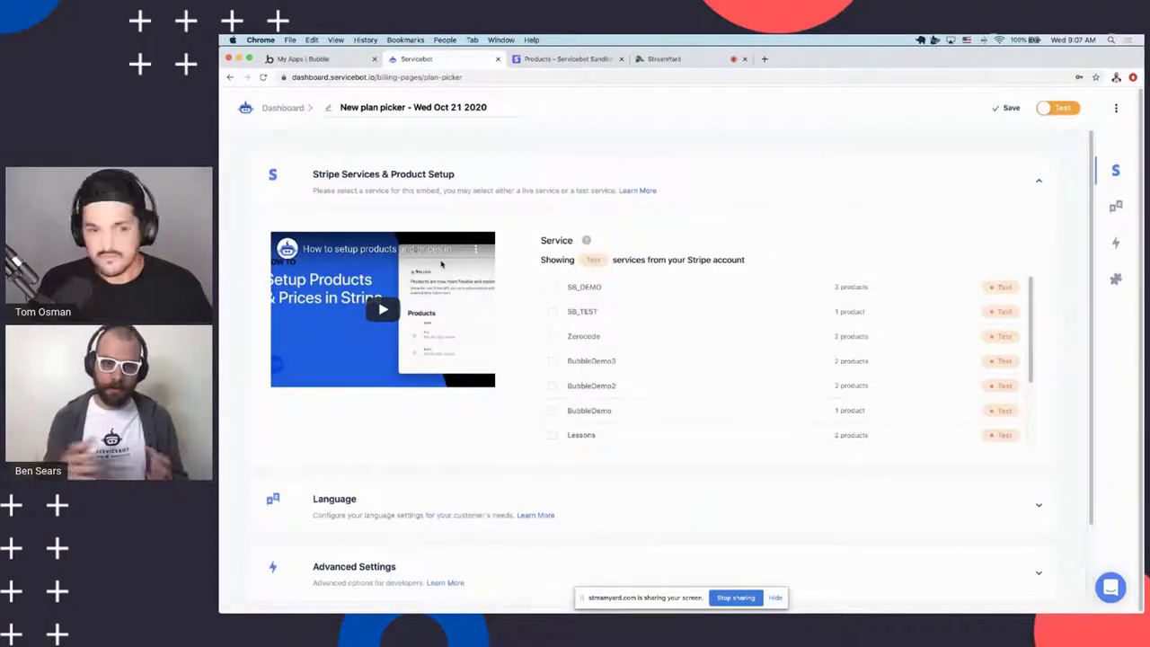
scroll(657, 272, "down", 2)
scroll(653, 262, "up", 2)
scroll(683, 308, "down", 2)
scroll(689, 305, "up", 2)
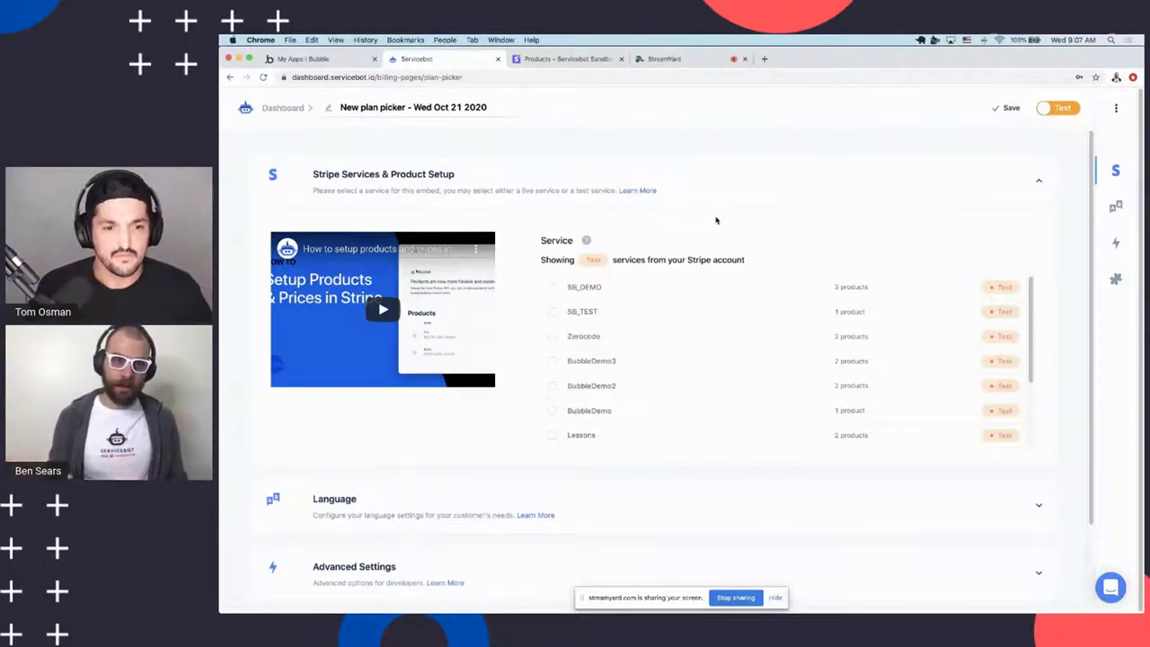
scroll(384, 356, "down", 2)
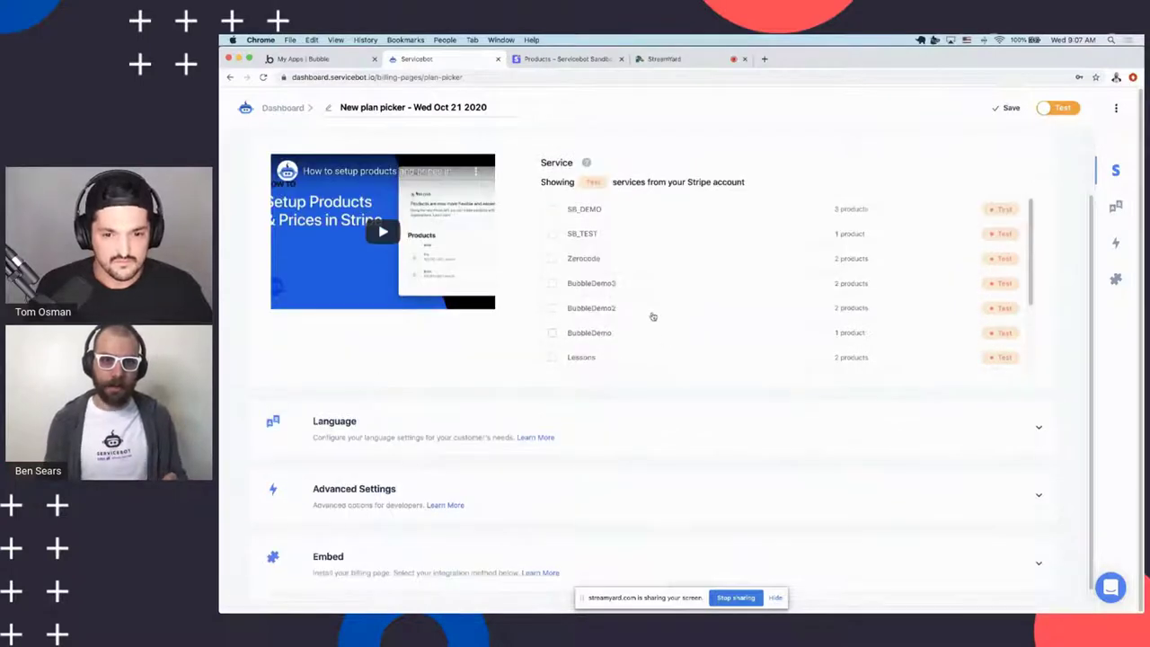
left_click(611, 289)
left_click(596, 259)
scroll(603, 342, "down", 3)
scroll(598, 355, "up", 3)
left_click(441, 195)
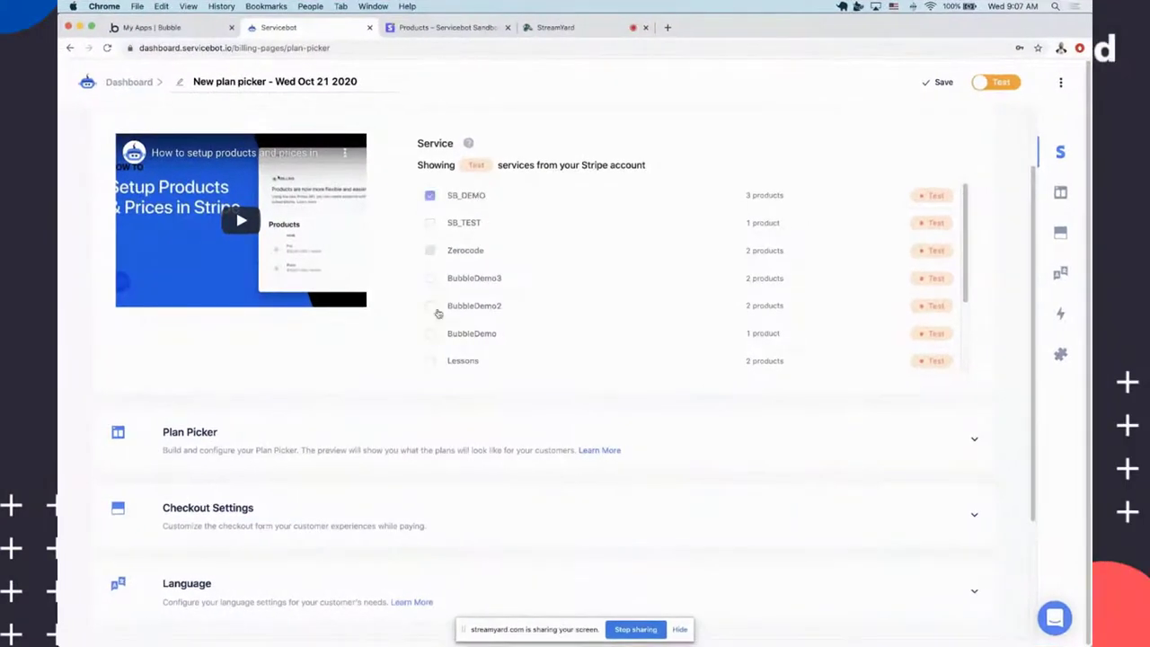
Review the expanded Plan Picker preview, then return to the dashboard and start a customer portal
left_click(257, 454)
scroll(423, 400, "down", 4)
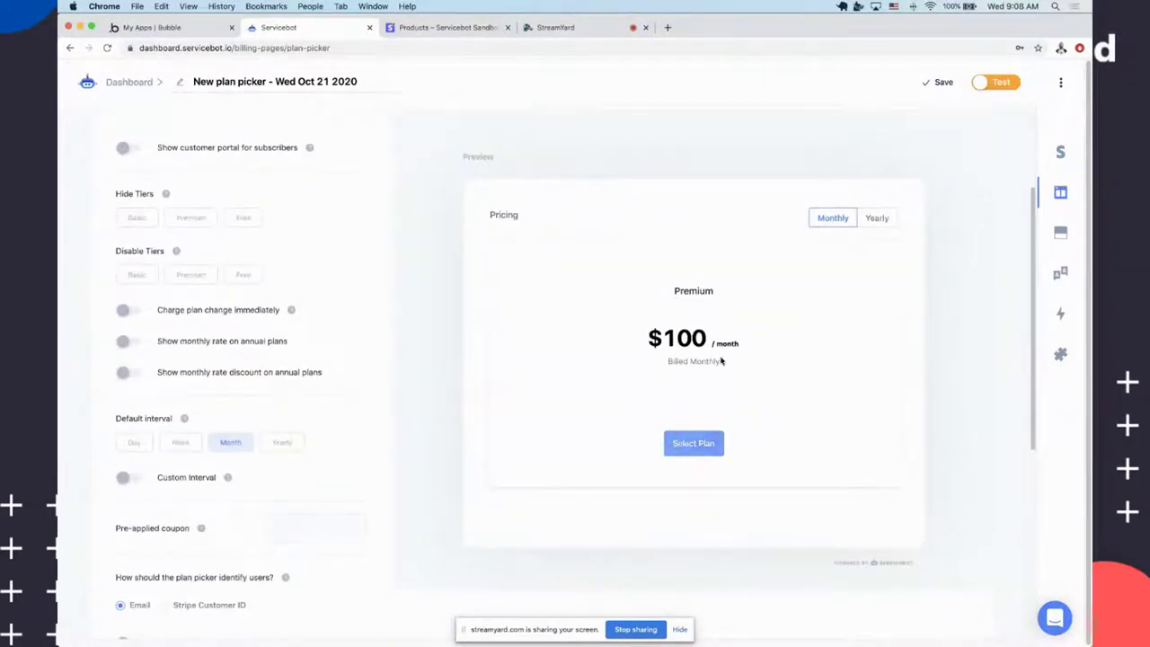
scroll(597, 332, "up", 4)
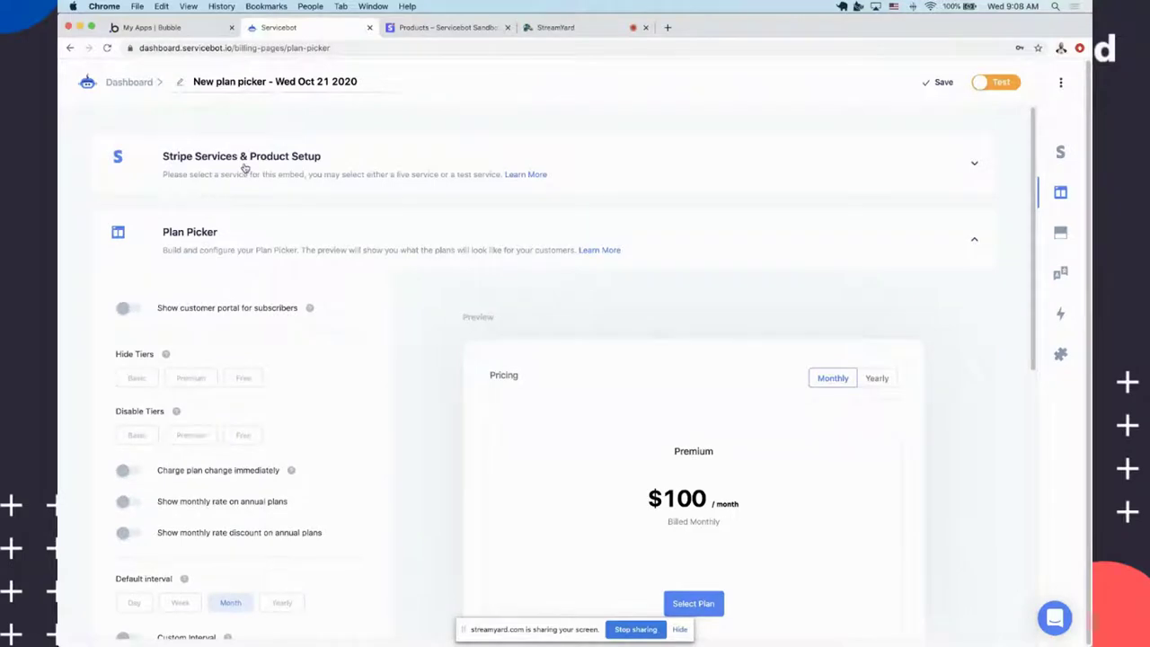
scroll(230, 321, "down", 4)
scroll(288, 390, "down", 4)
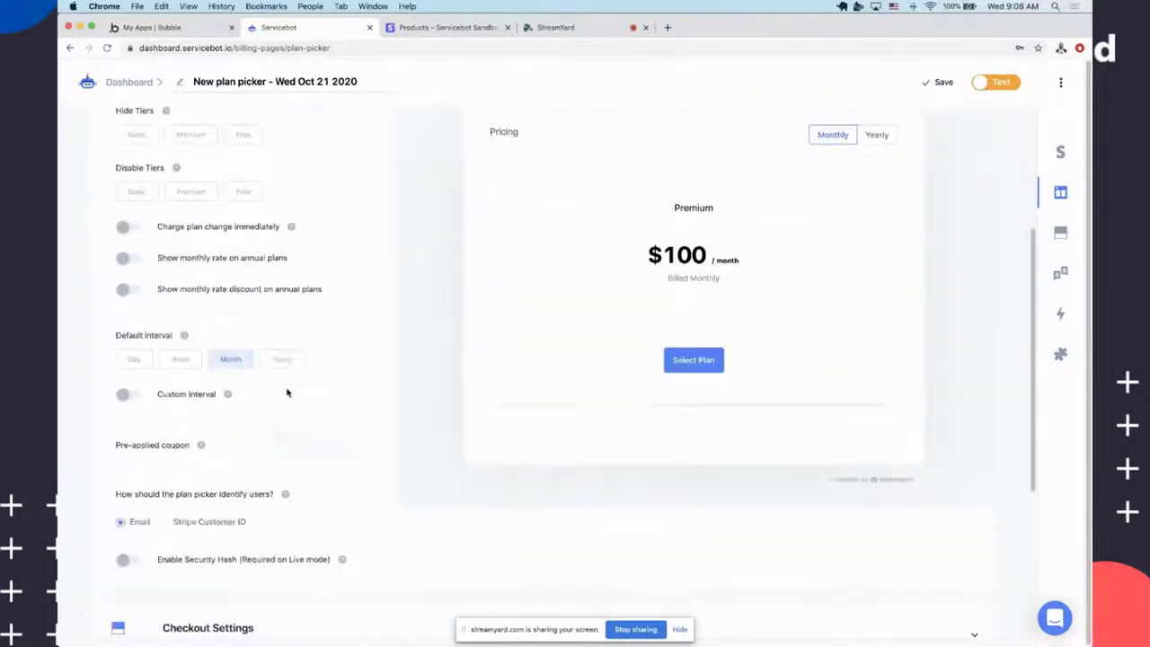
scroll(101, 258, "up", 2)
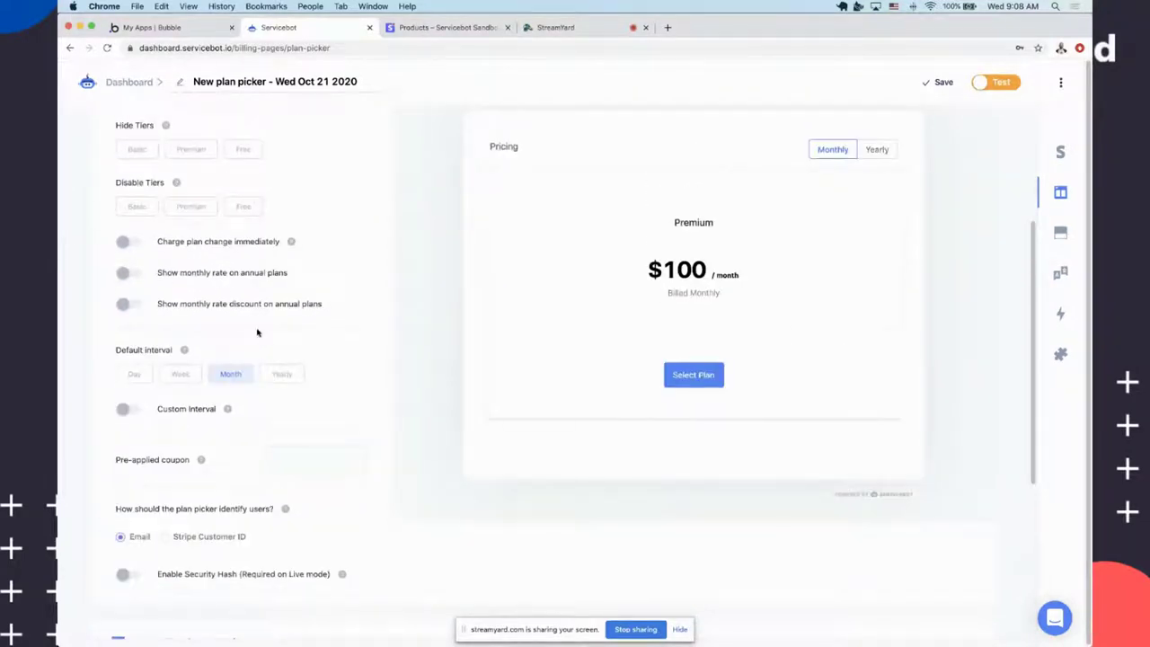
scroll(257, 335, "down", 2)
scroll(324, 420, "down", 1)
scroll(371, 325, "up", 5)
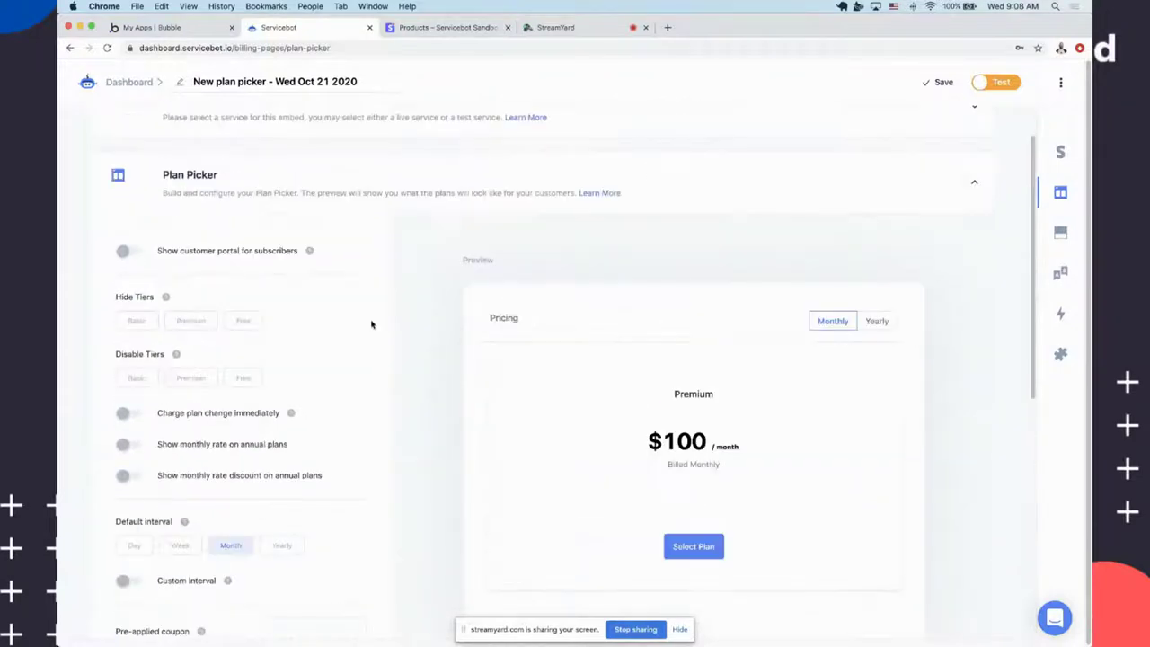
left_click(131, 83)
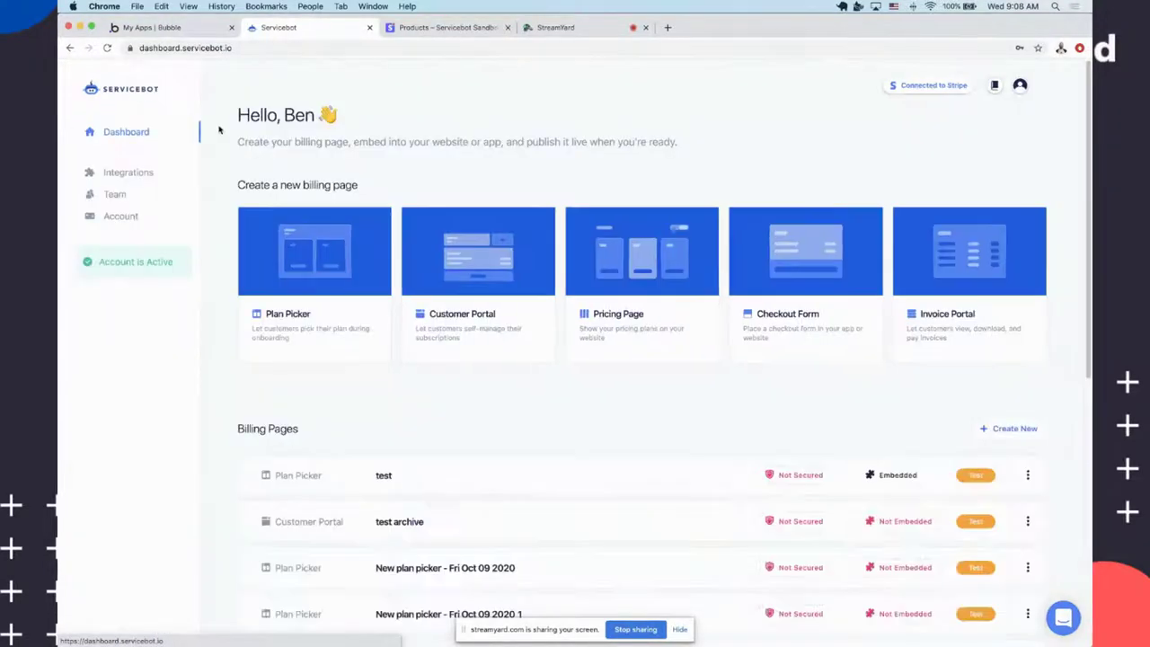
left_click(493, 313)
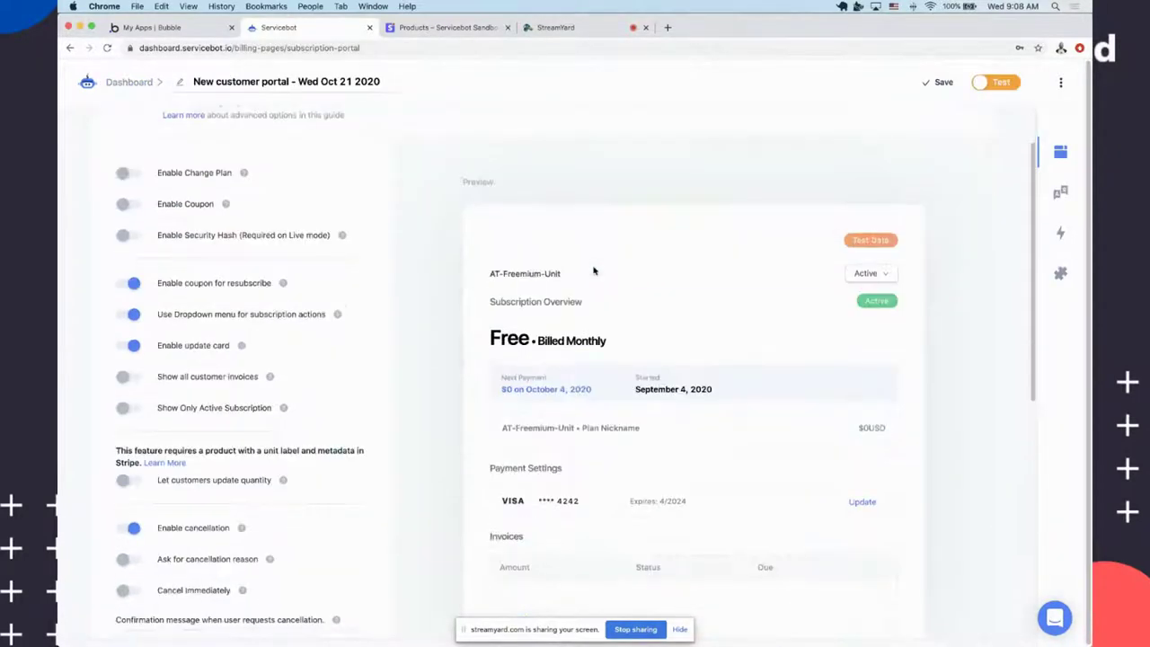
Look over the new customer portal's options and turn on Enable Change Plan
scroll(593, 271, "down", 3)
scroll(602, 254, "up", 5)
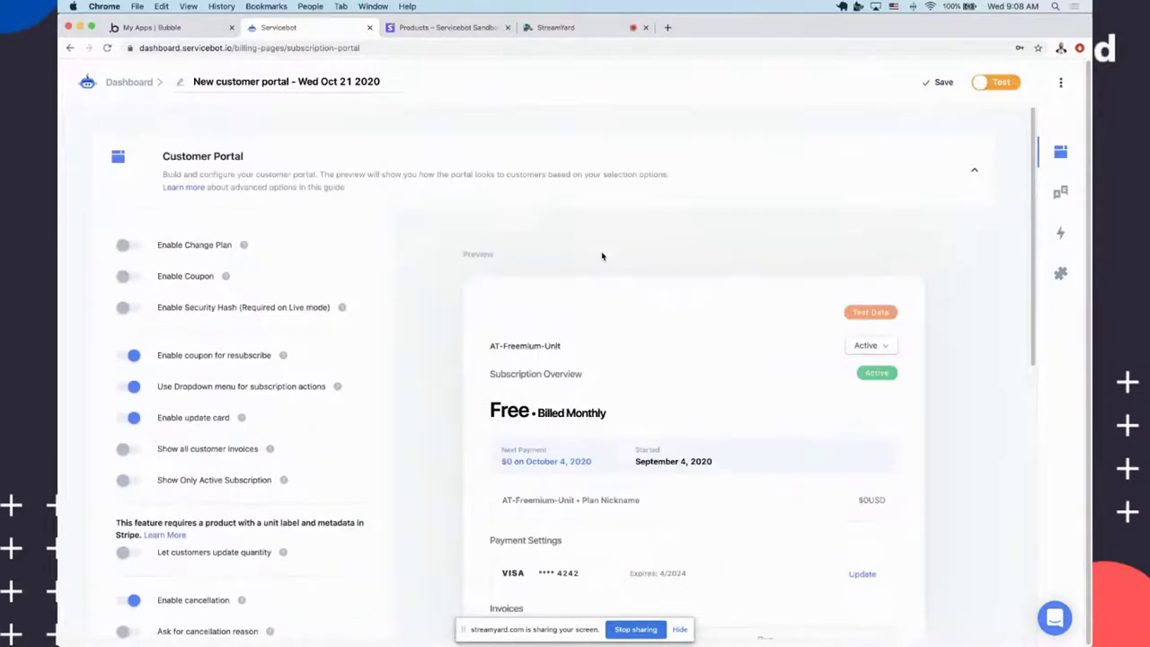
scroll(602, 261, "down", 2)
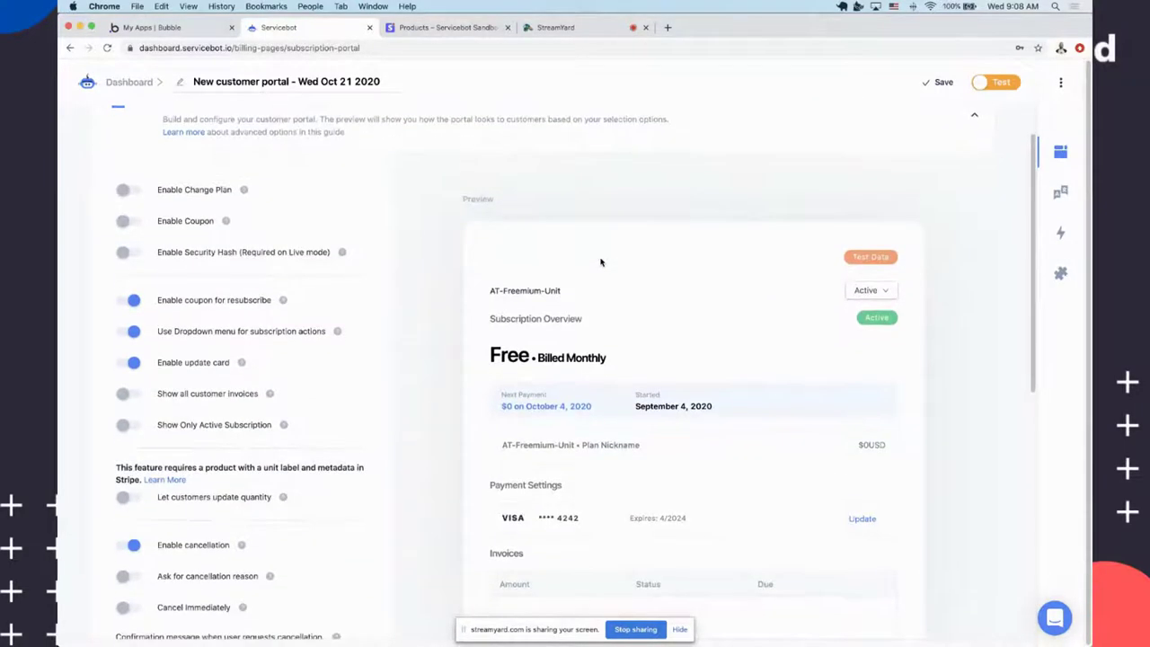
scroll(602, 261, "down", 2)
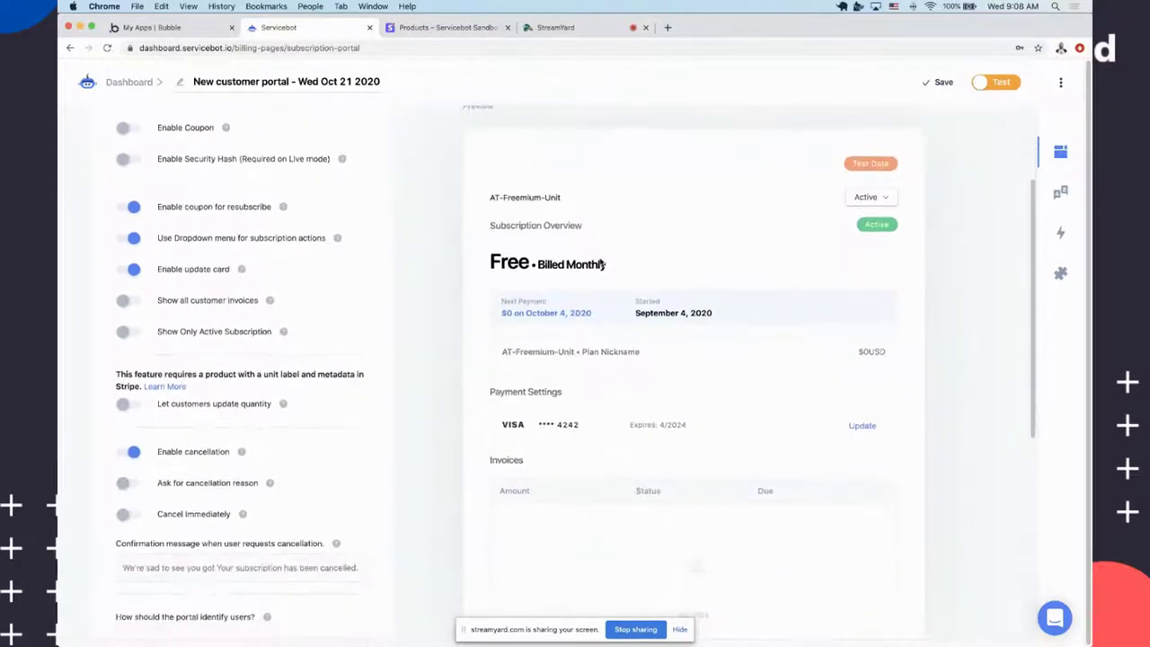
scroll(771, 258, "down", 1)
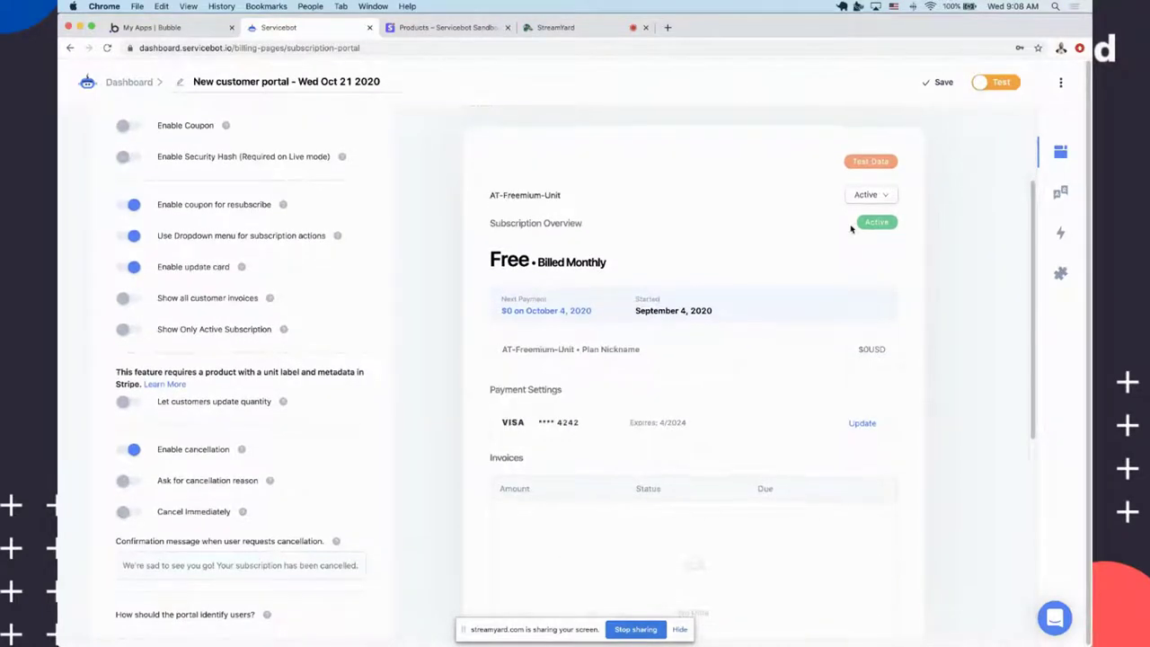
scroll(736, 187, "down", 3)
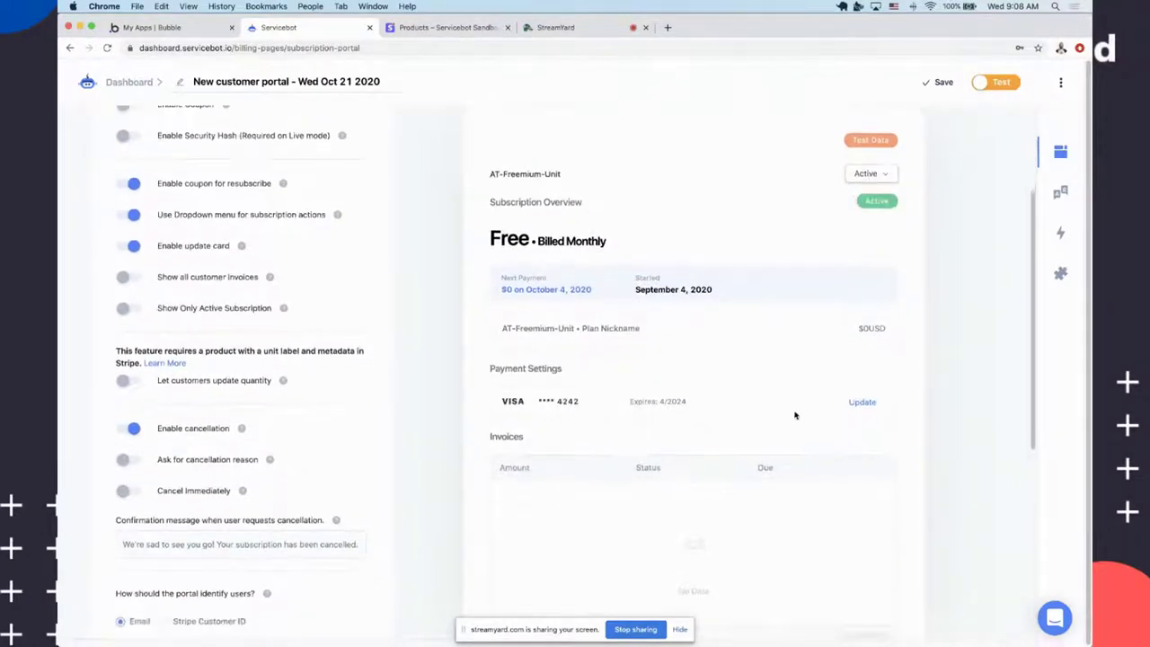
scroll(869, 411, "down", 2)
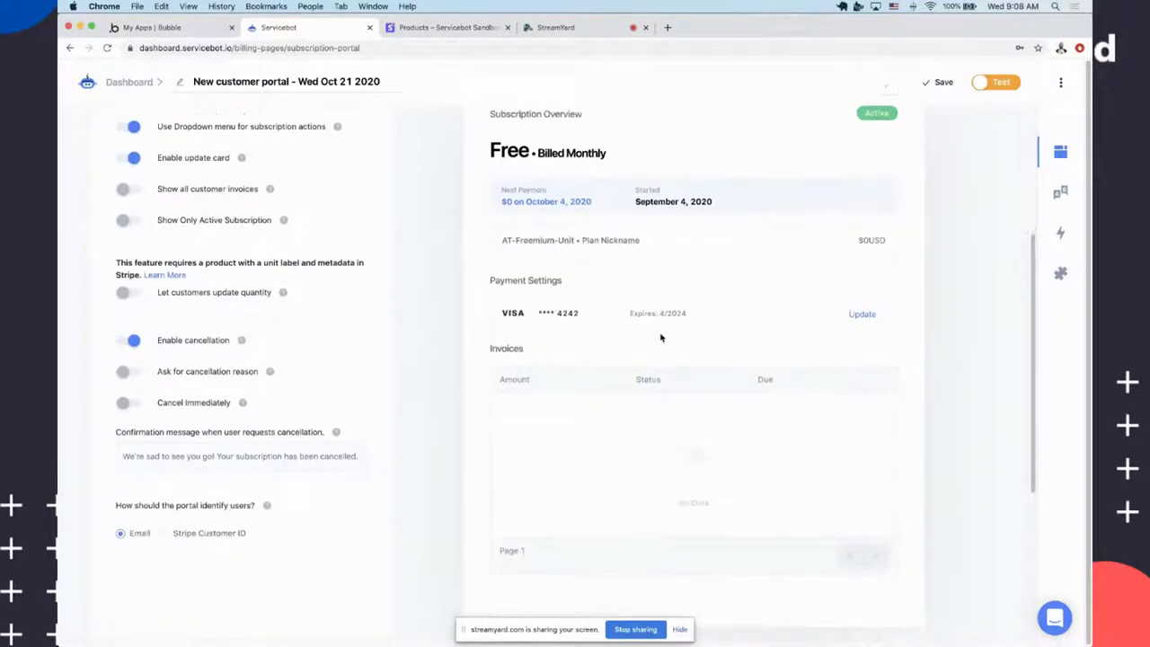
scroll(465, 377, "up", 10)
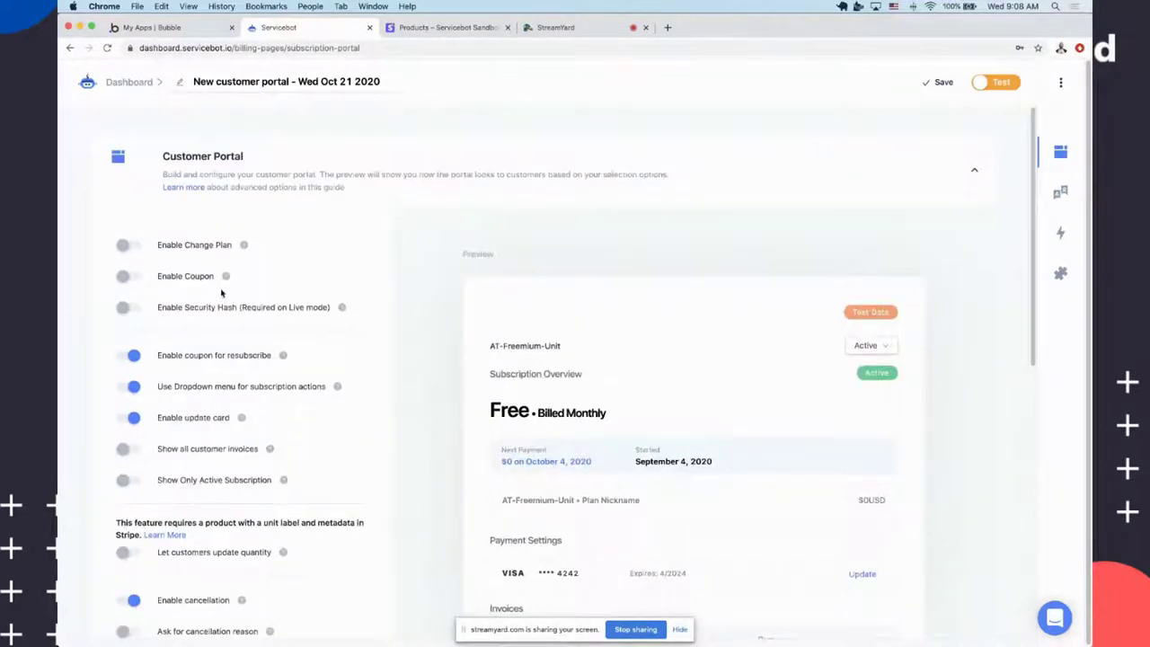
left_click(128, 234)
Leave Allow resubscribe off after toggling it, and expand the Stripe services and product setup
scroll(581, 457, "down", 3)
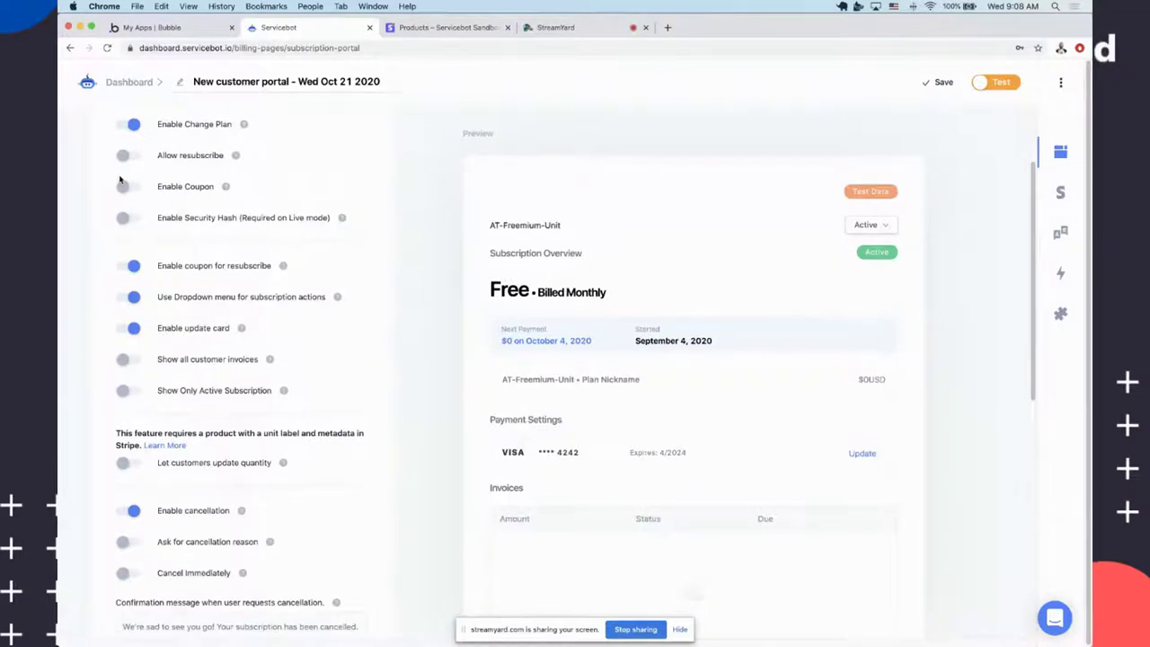
left_click(129, 156)
left_click(128, 156)
scroll(342, 298, "down", 6)
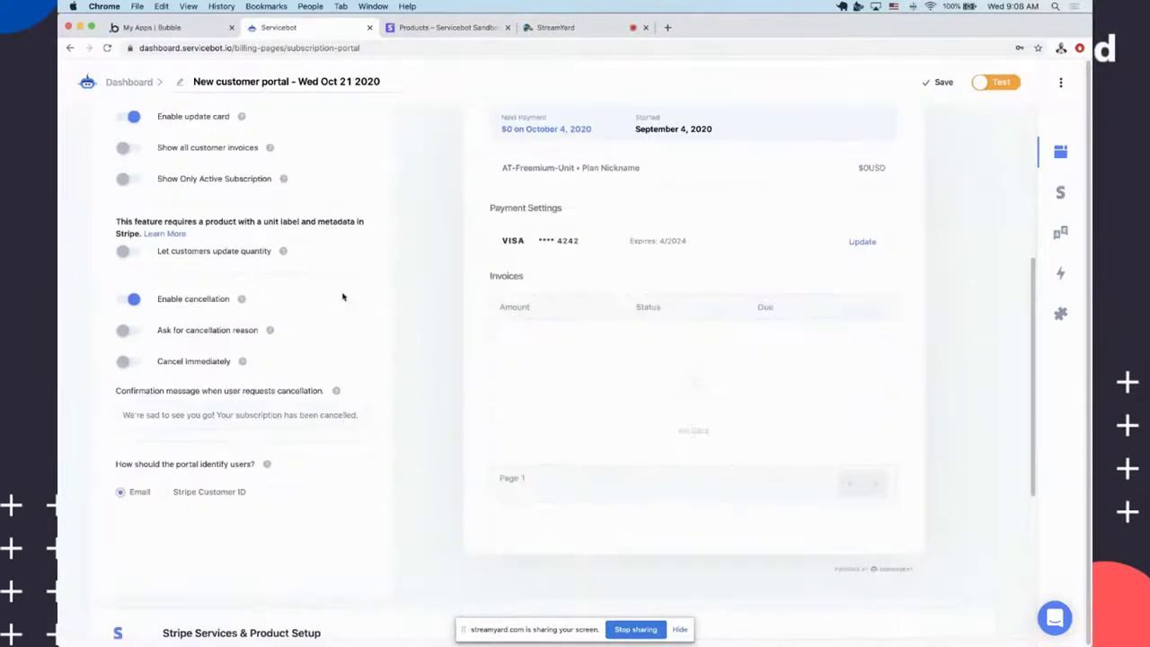
scroll(113, 187, "up", 5)
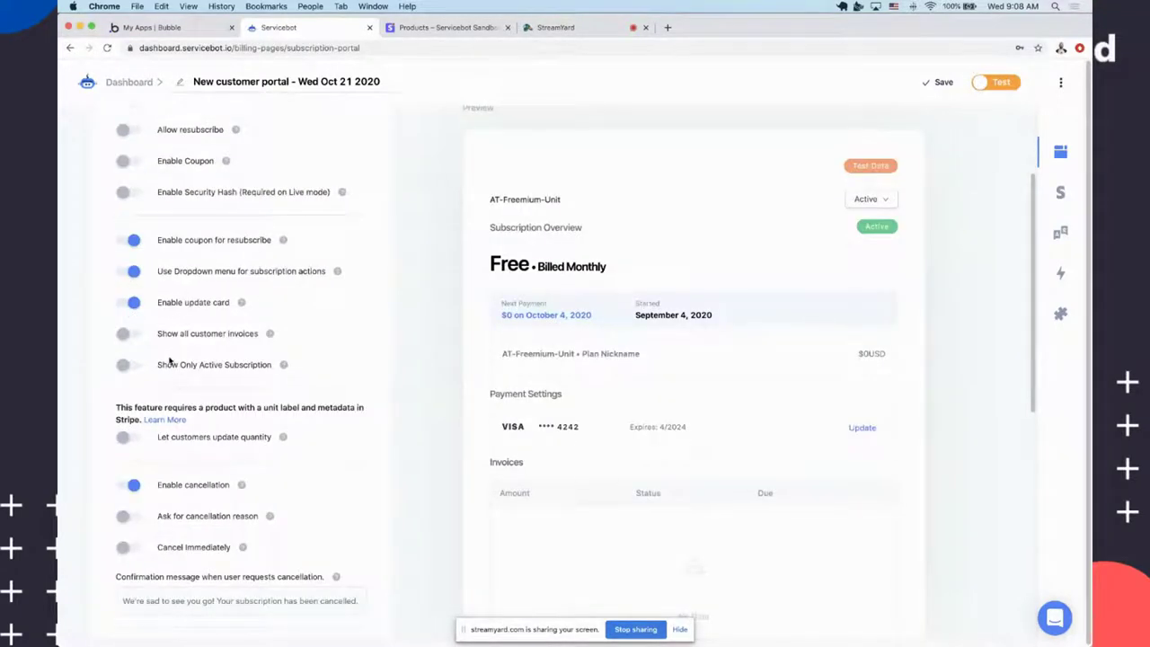
scroll(103, 358, "down", 6)
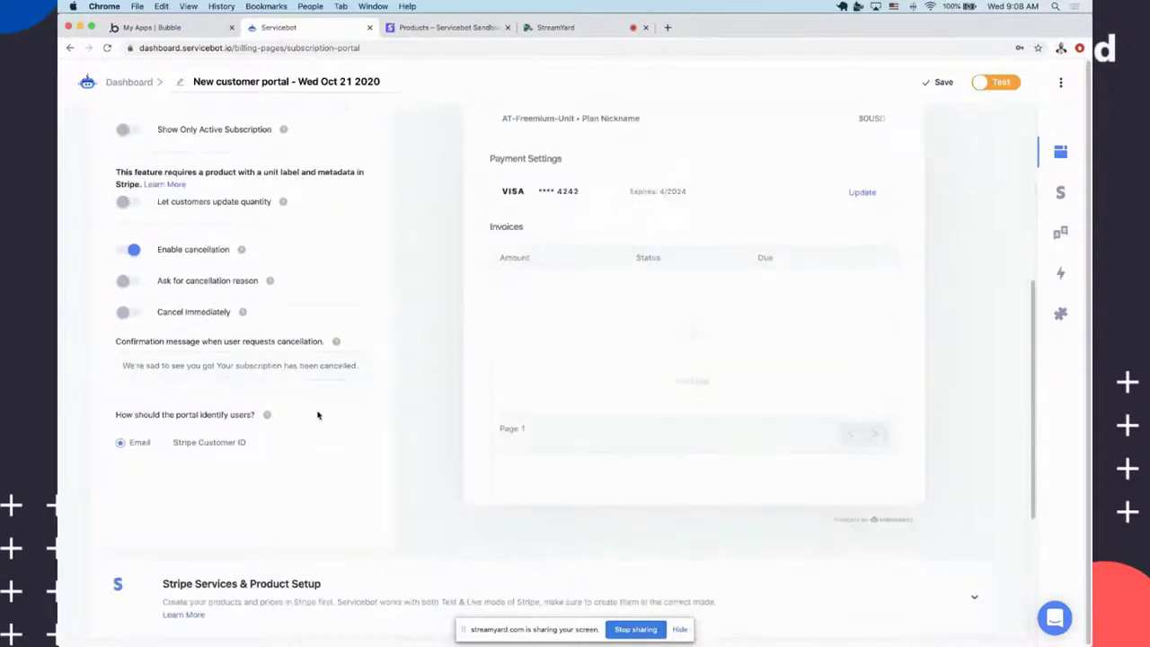
scroll(317, 415, "down", 4)
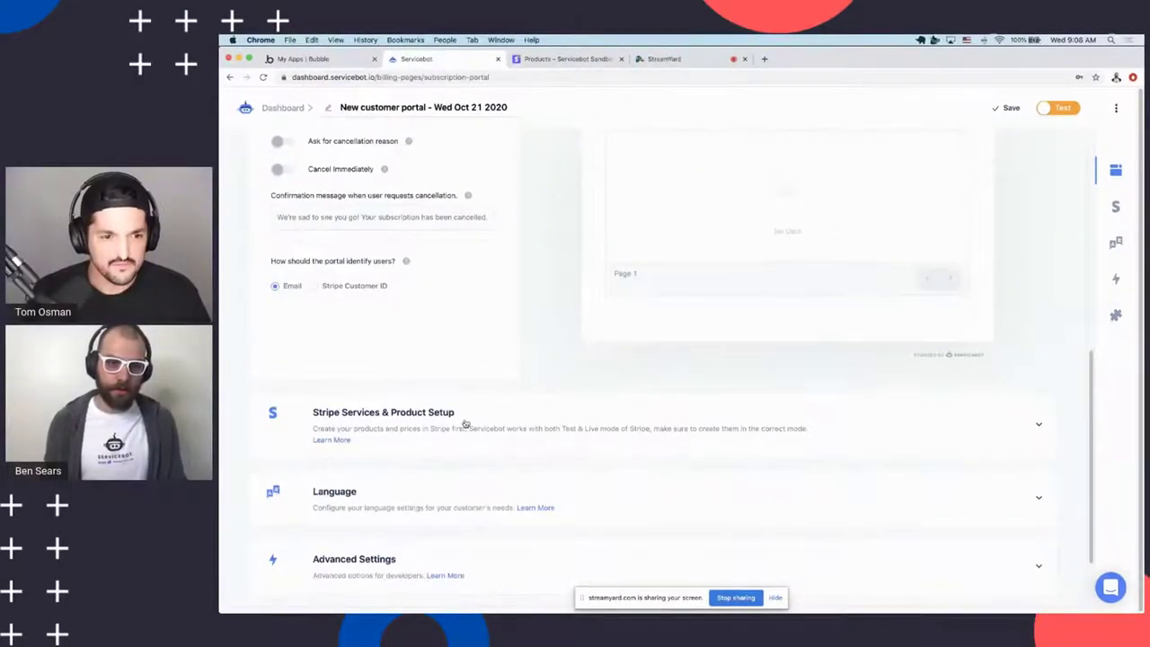
left_click(465, 424)
Expand the Embed section and save the customer portal billing page
scroll(494, 380, "down", 7)
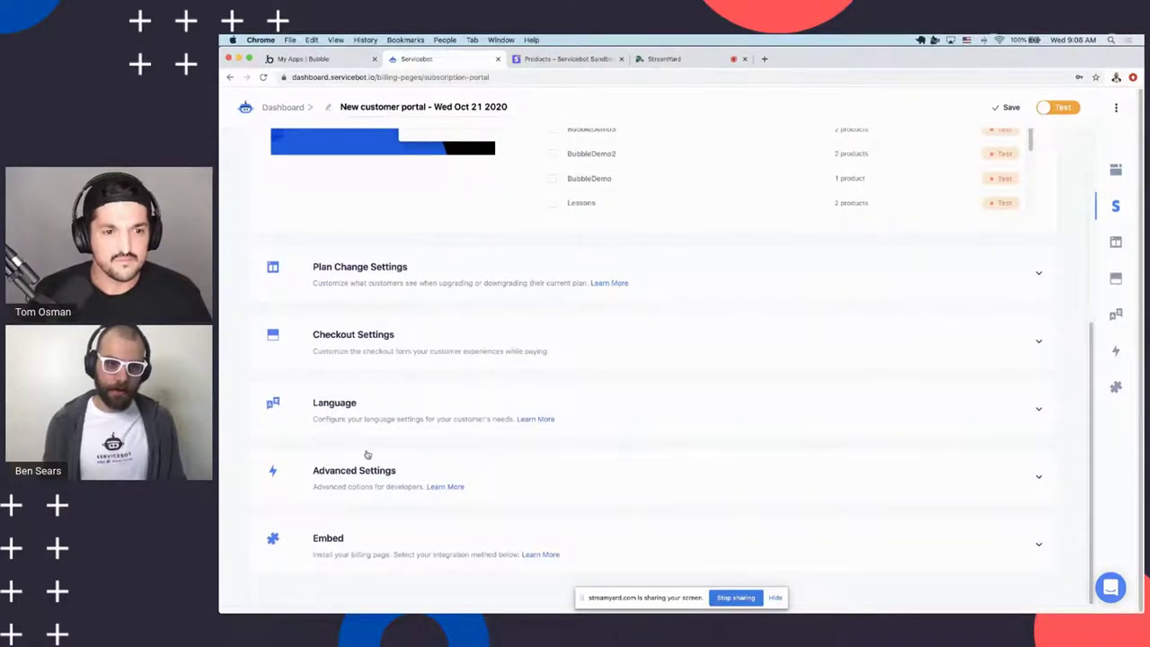
left_click(345, 548)
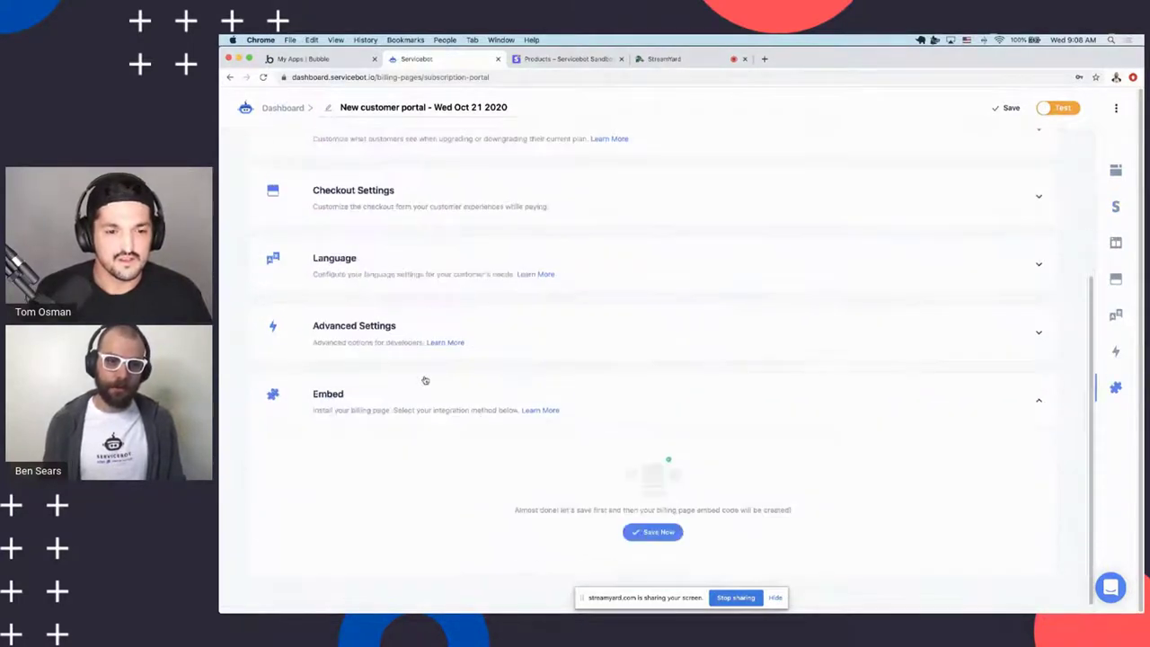
left_click(653, 532)
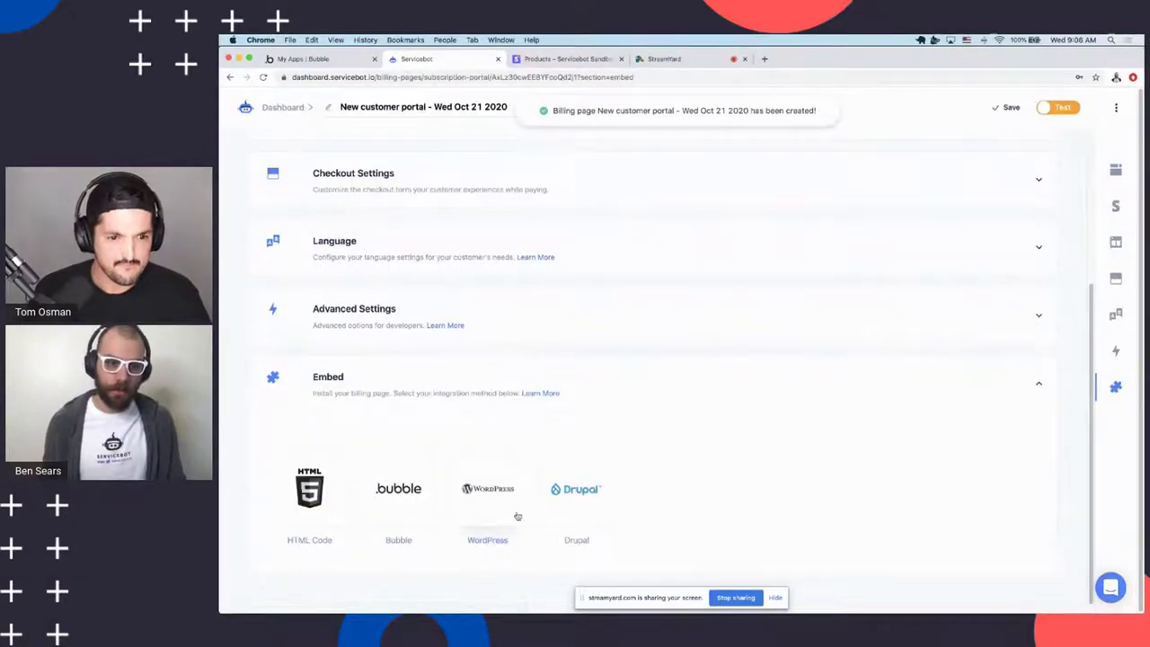
Show the HTML embed code and switch to the Bubble snippet with its billing page id
left_click(301, 486)
scroll(539, 386, "down", 2)
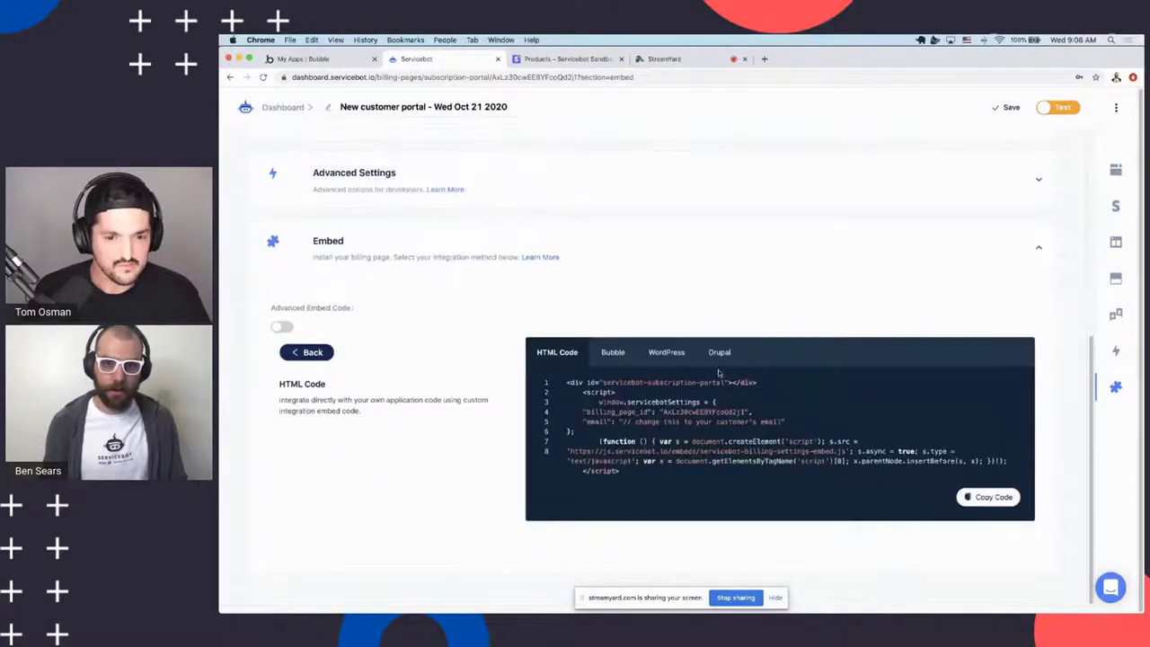
left_click(609, 352)
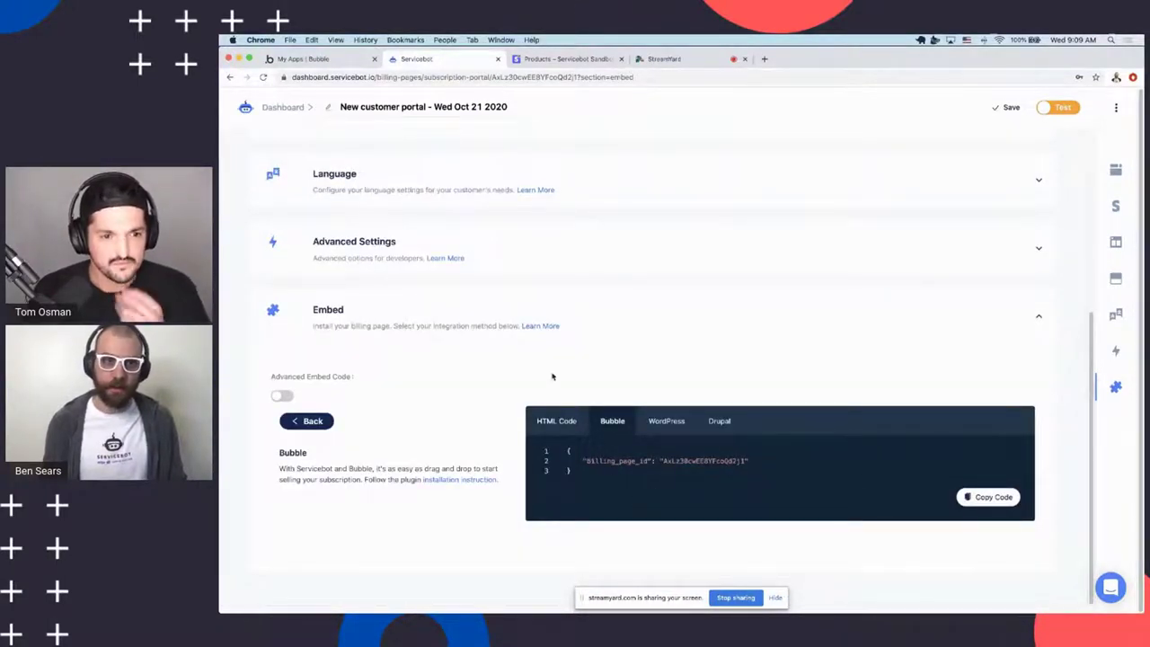
scroll(477, 280, "up", 1)
scroll(481, 288, "up", 2)
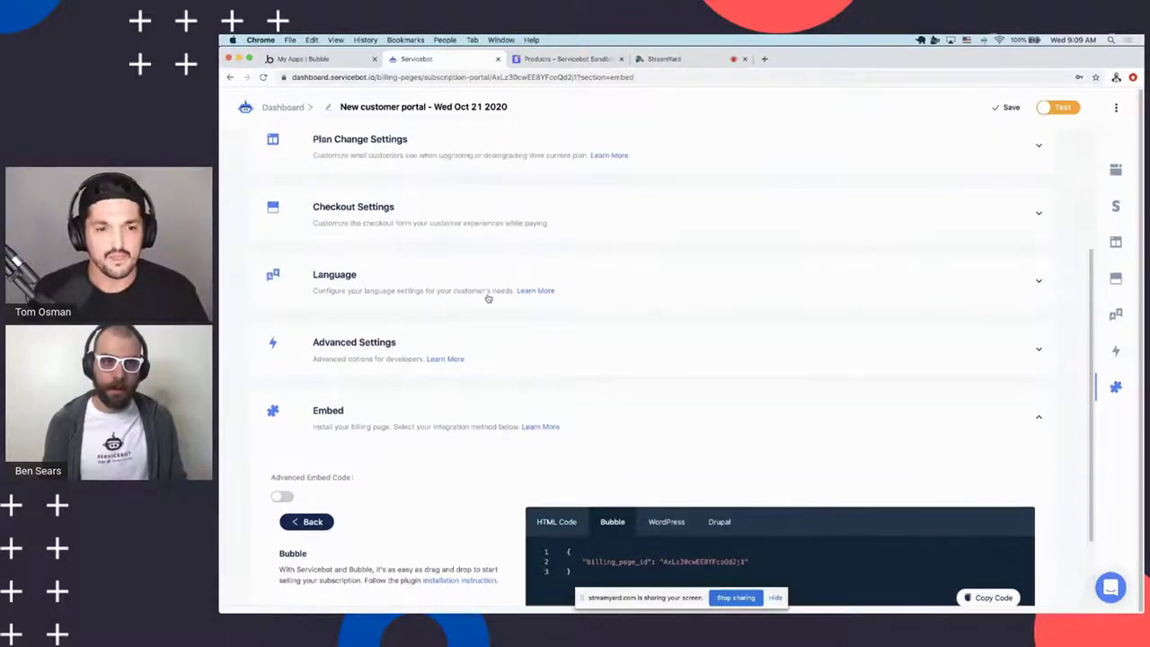
scroll(472, 281, "up", 5)
scroll(476, 238, "down", 8)
scroll(405, 179, "up", 10)
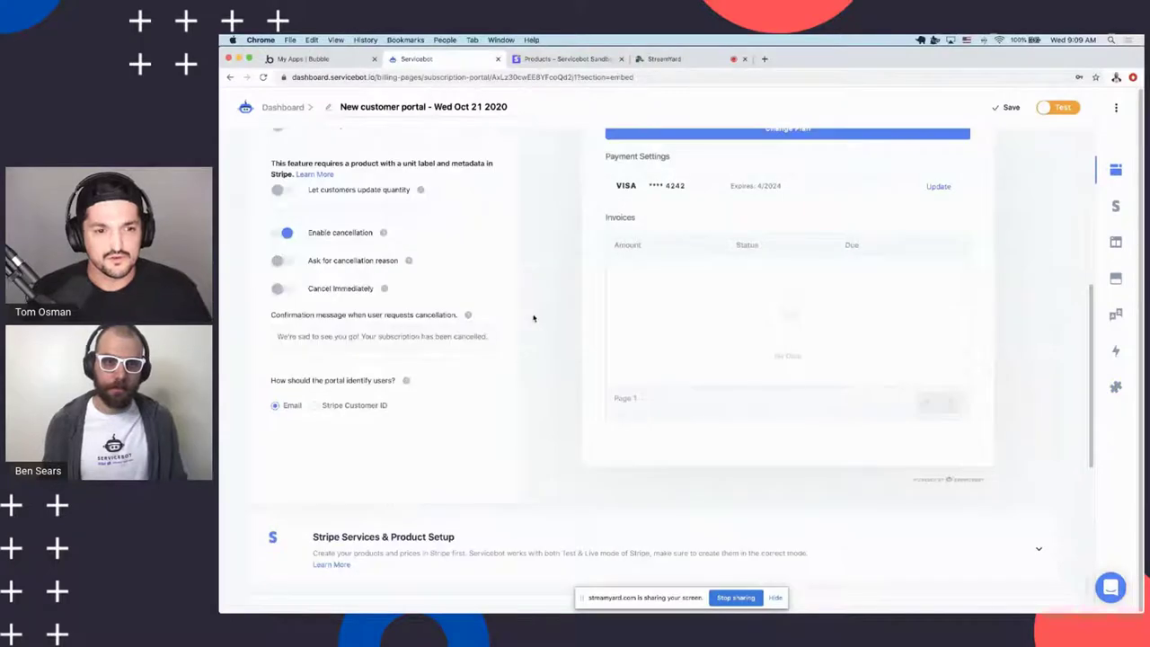
Scroll to the top of the customer portal editor and go back to the Dashboard
scroll(528, 313, "up", 4)
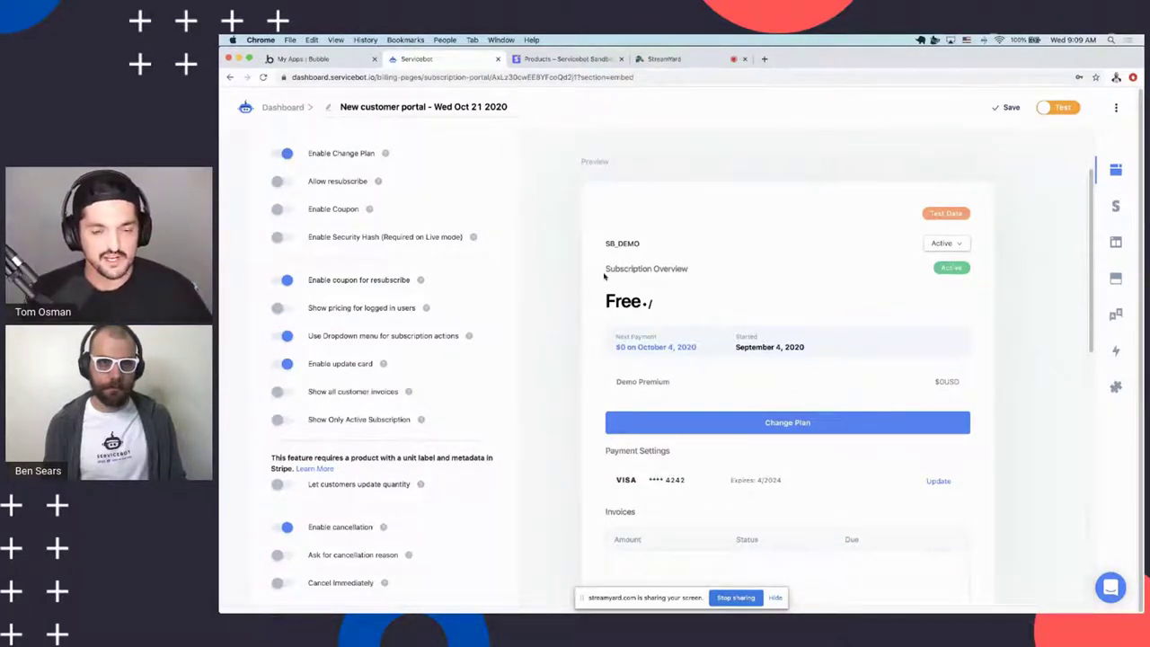
scroll(337, 127, "up", 2)
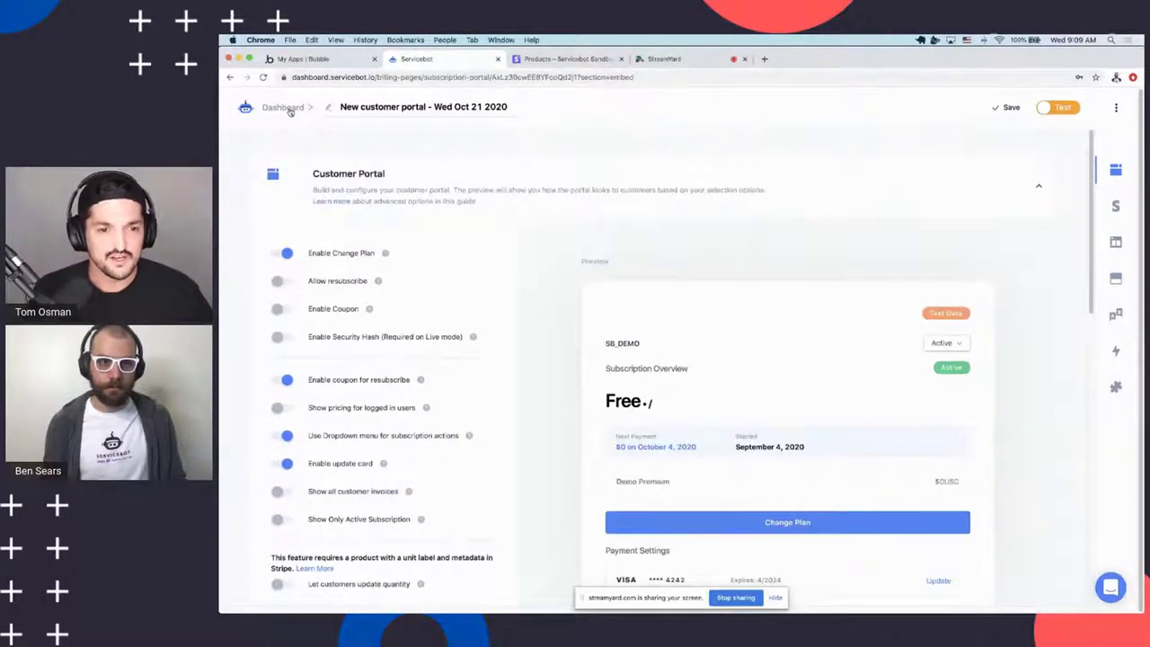
left_click(284, 108)
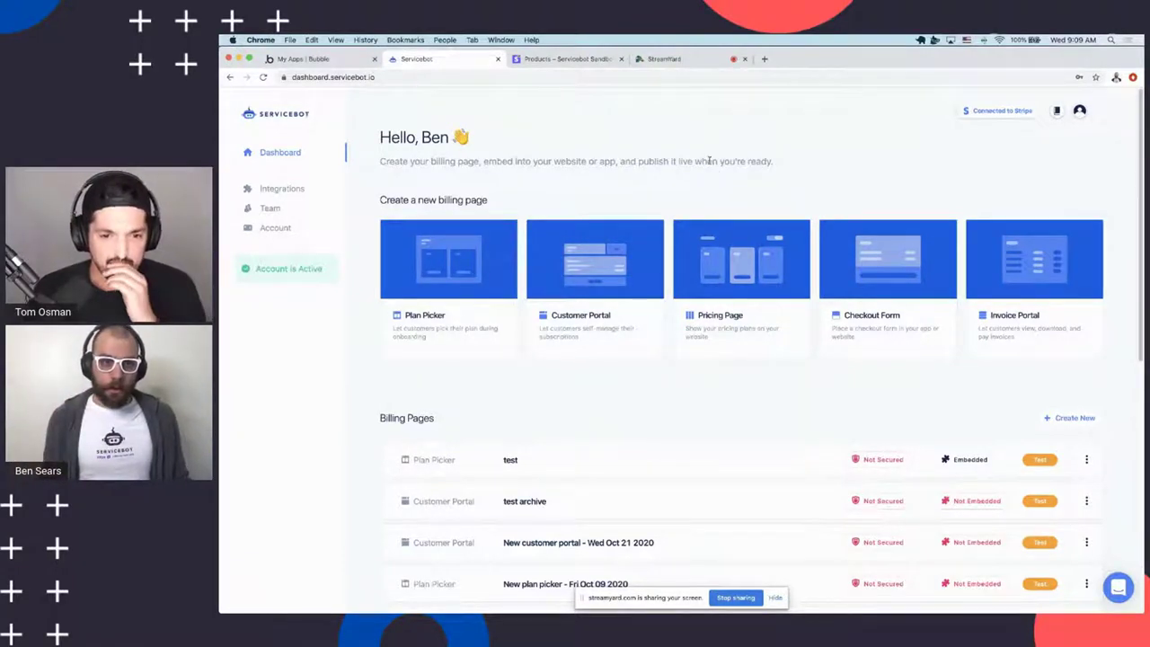
Browse the dashboard's Billing Pages list and open the Codepen Testing Pricing page
scroll(707, 175, "down", 5)
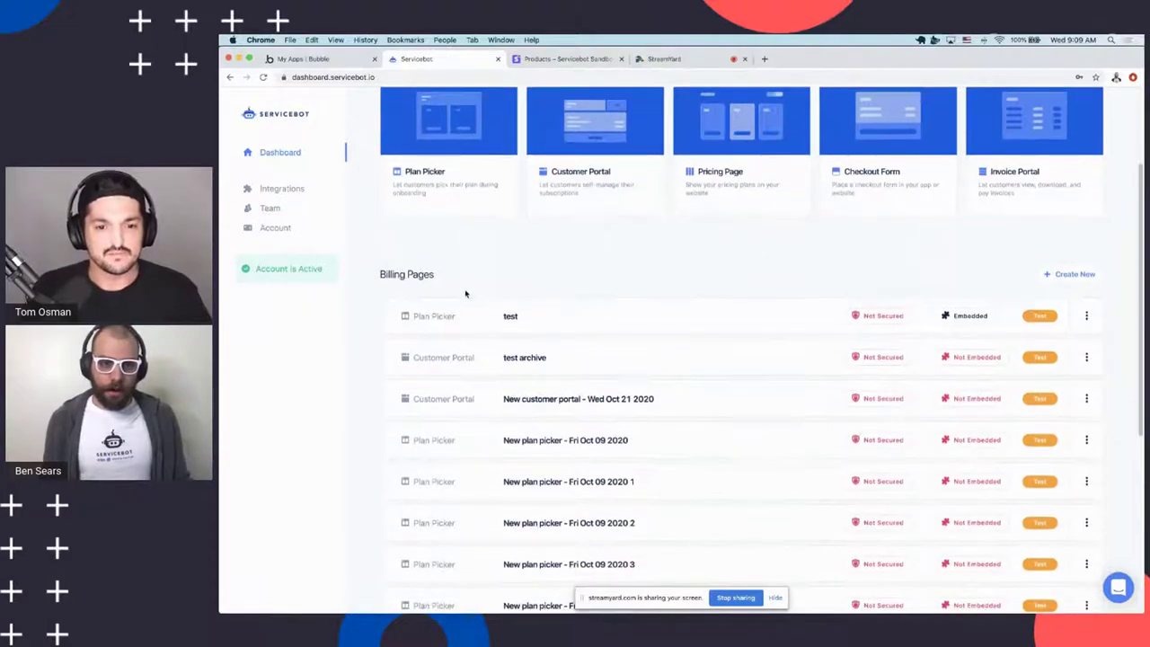
scroll(539, 297, "down", 10)
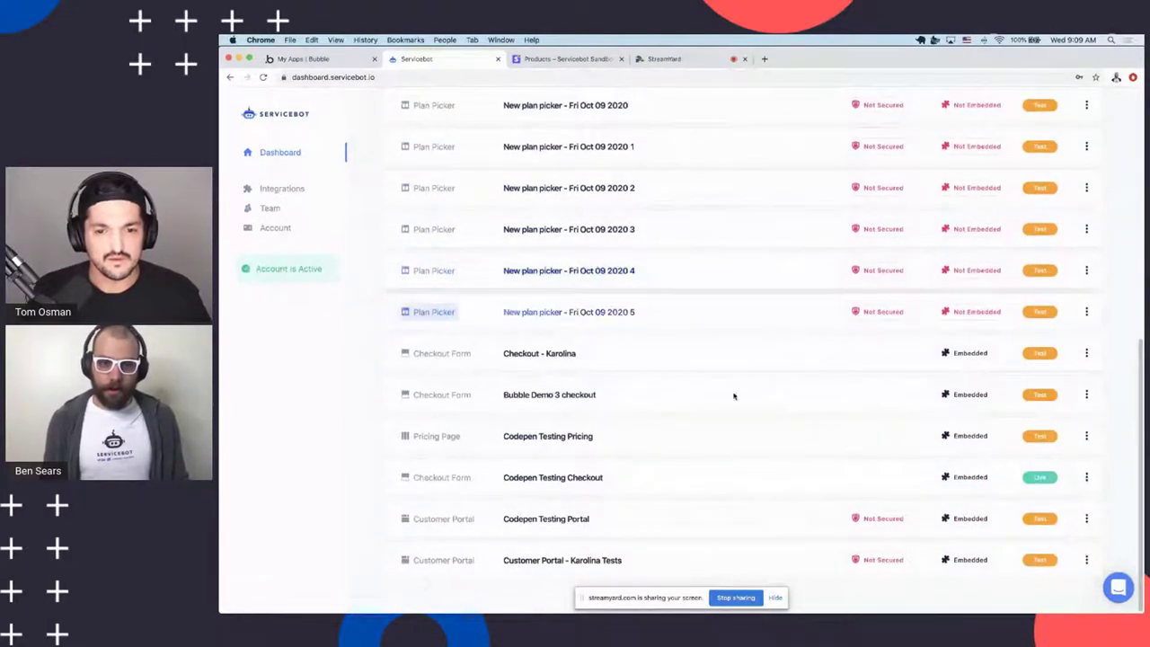
scroll(716, 375, "up", 5)
scroll(752, 409, "down", 5)
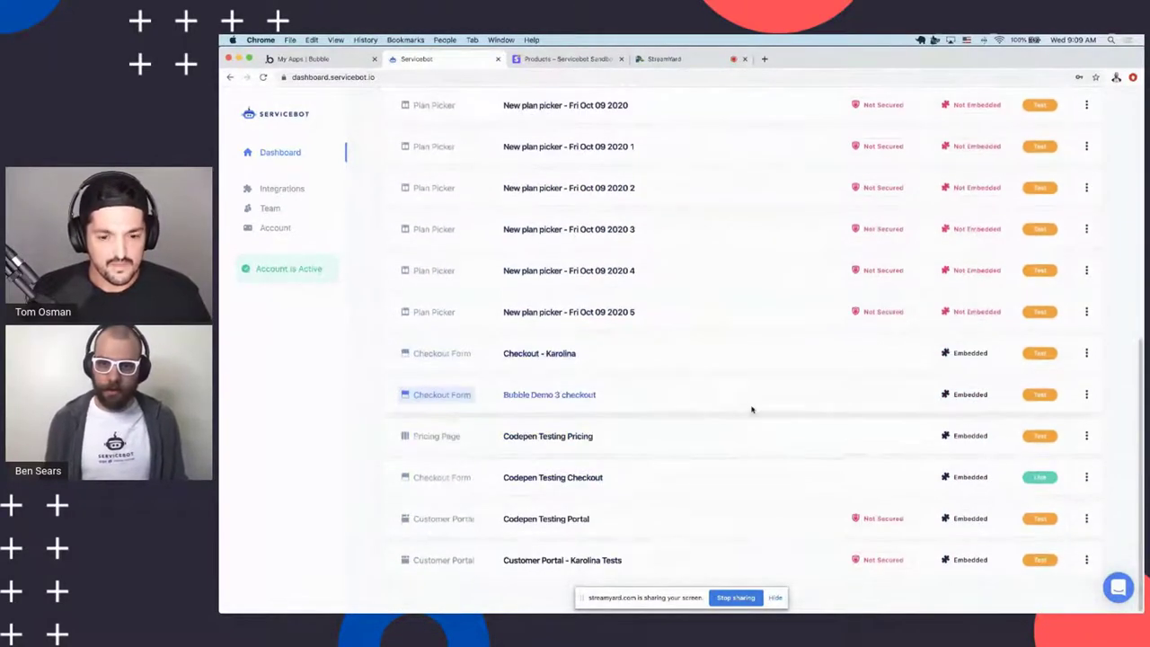
scroll(753, 395, "up", 10)
scroll(763, 372, "down", 10)
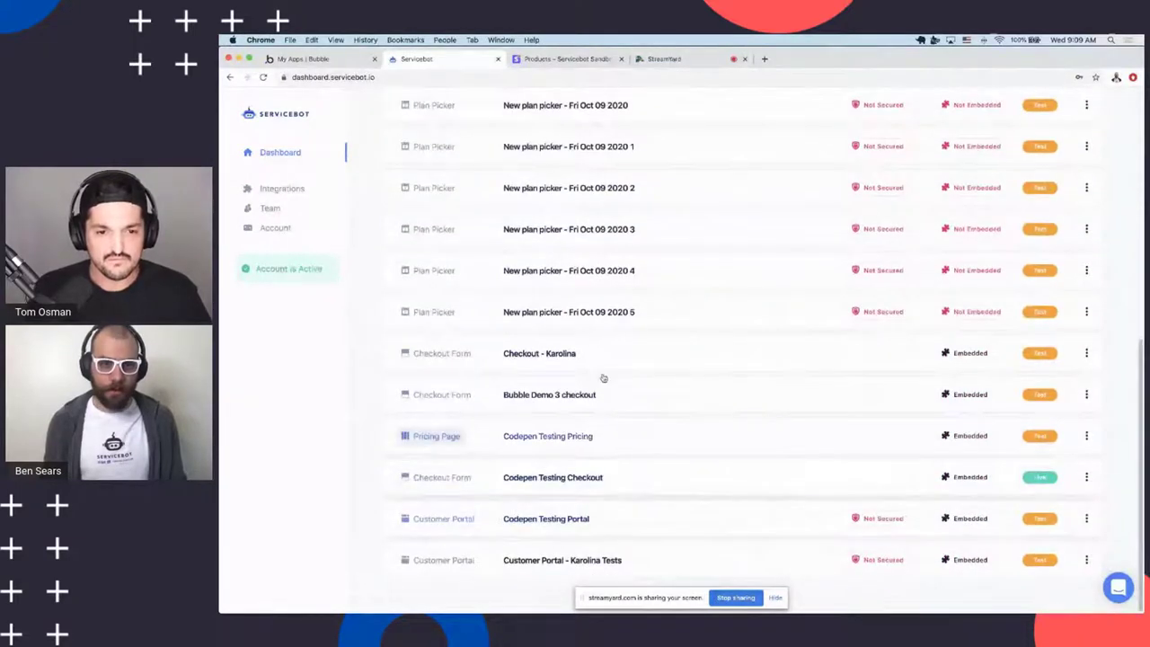
scroll(575, 359, "up", 10)
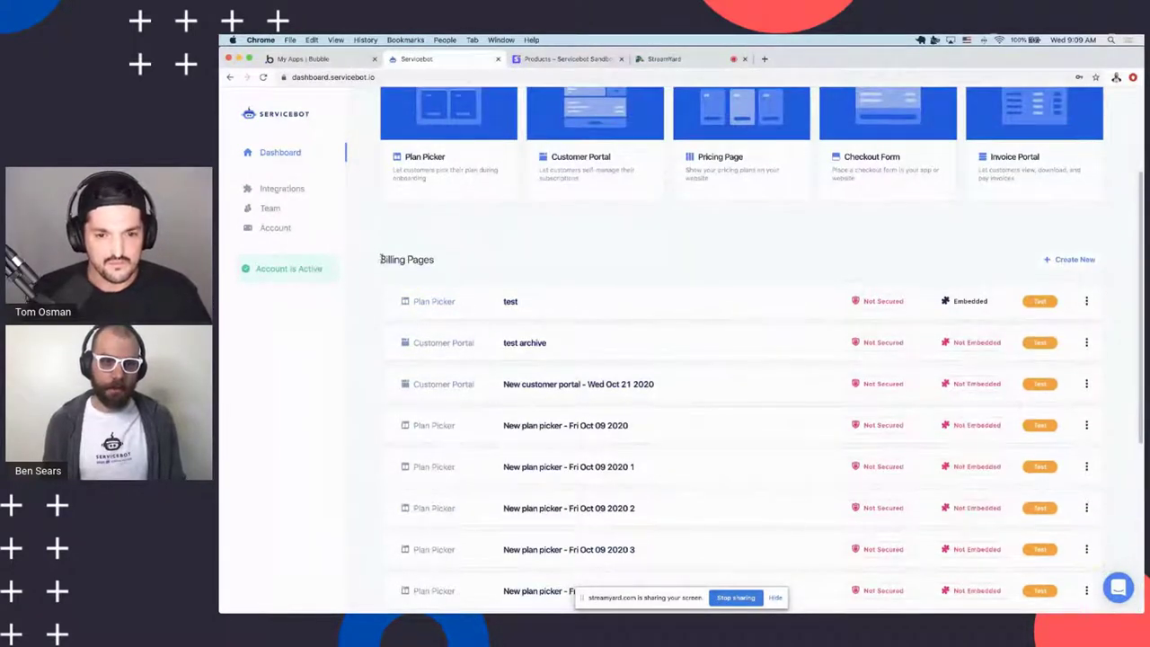
scroll(565, 281, "up", 5)
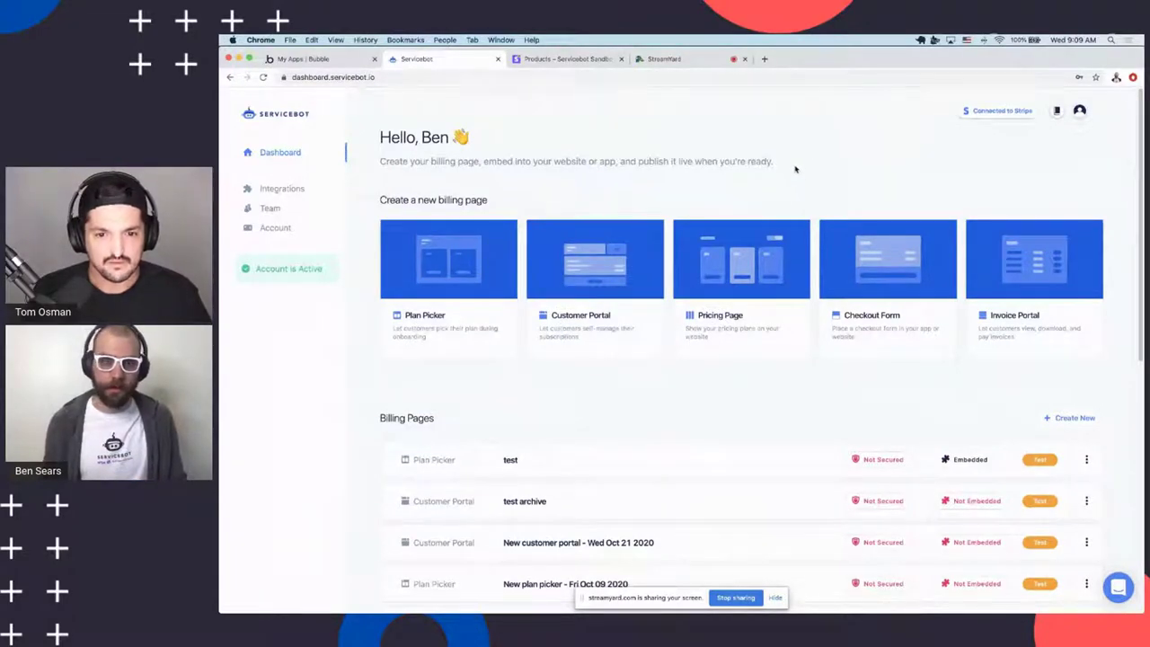
scroll(791, 158, "down", 6)
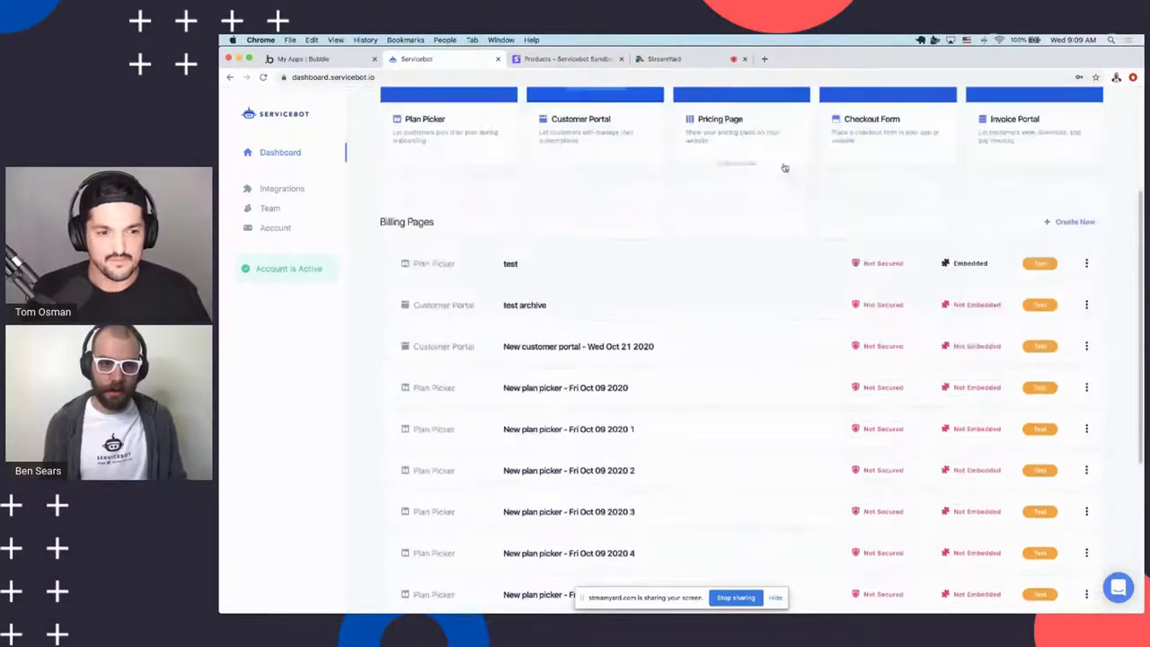
scroll(752, 200, "up", 5)
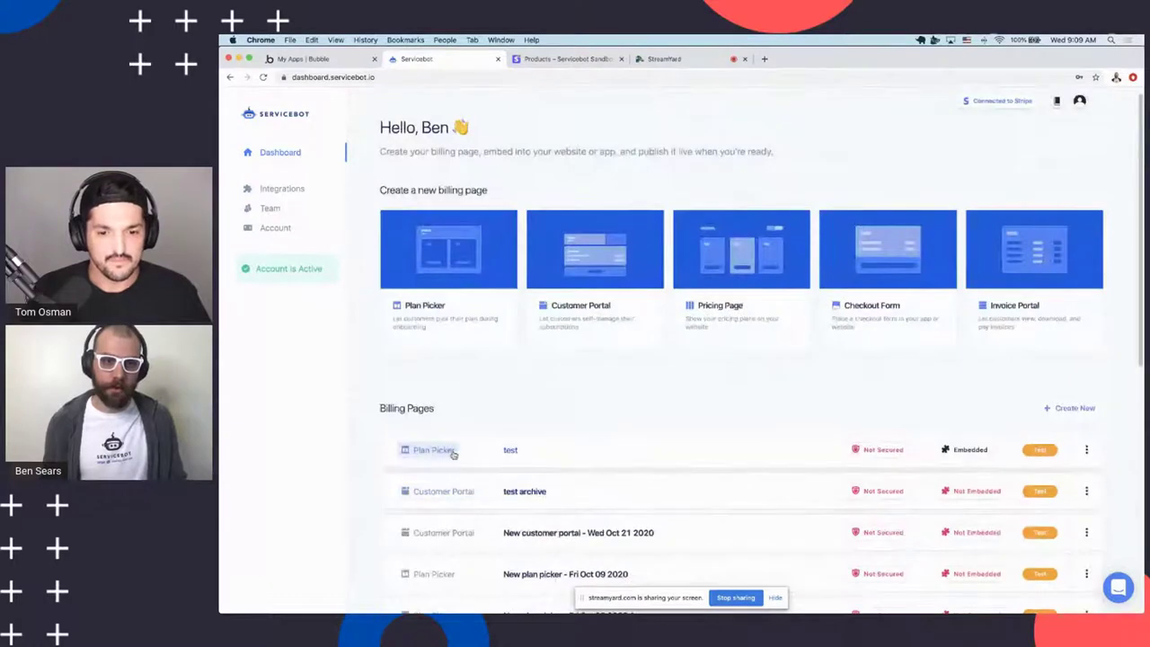
mouse_move(581, 358)
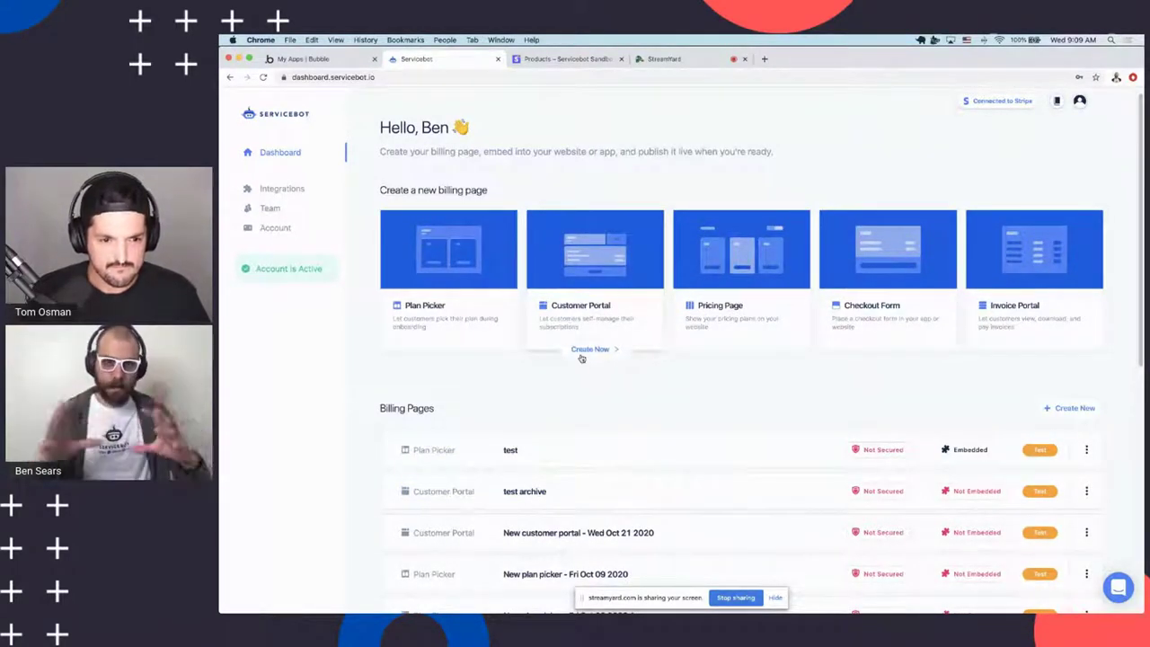
scroll(426, 281, "down", 2)
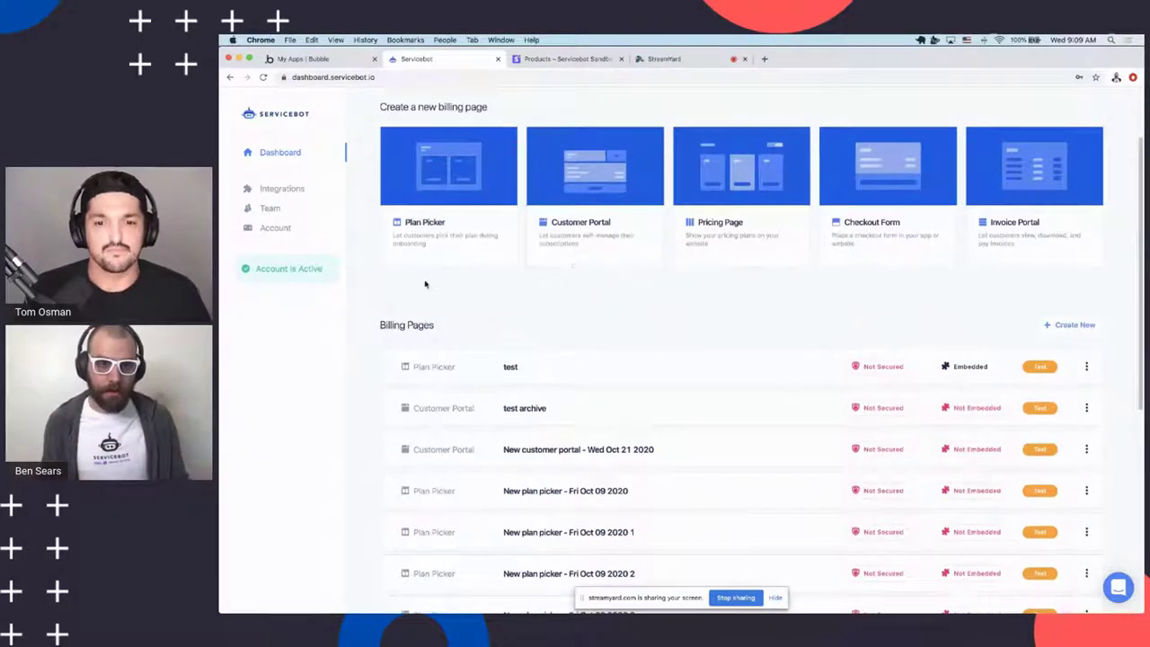
scroll(593, 287, "down", 3)
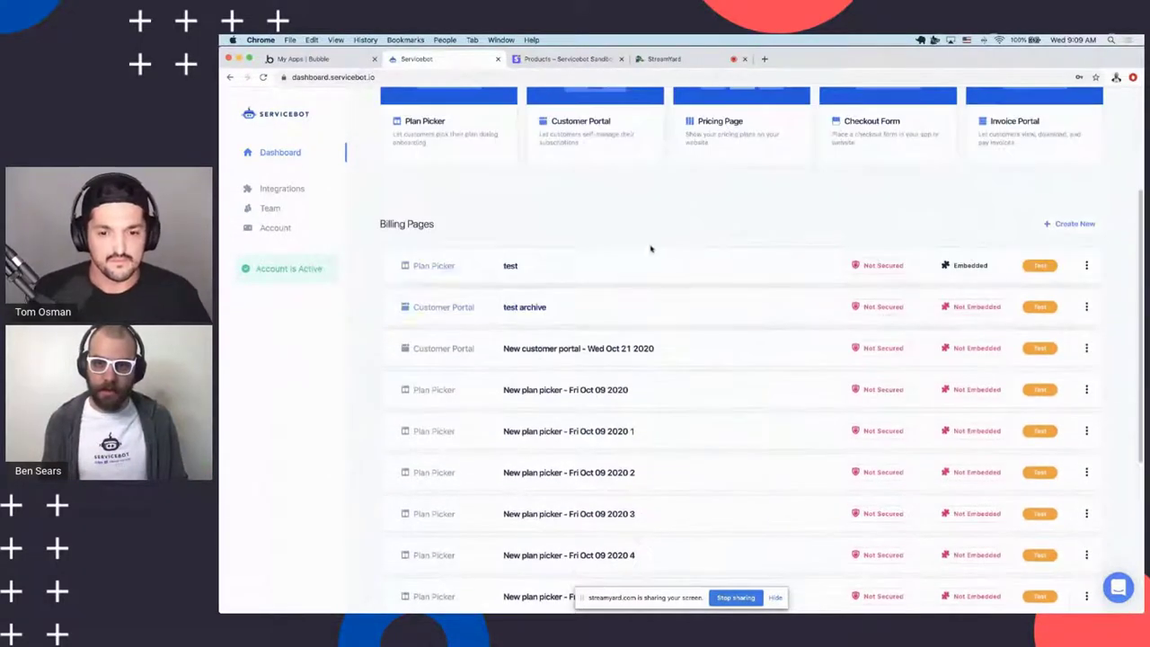
scroll(652, 248, "down", 5)
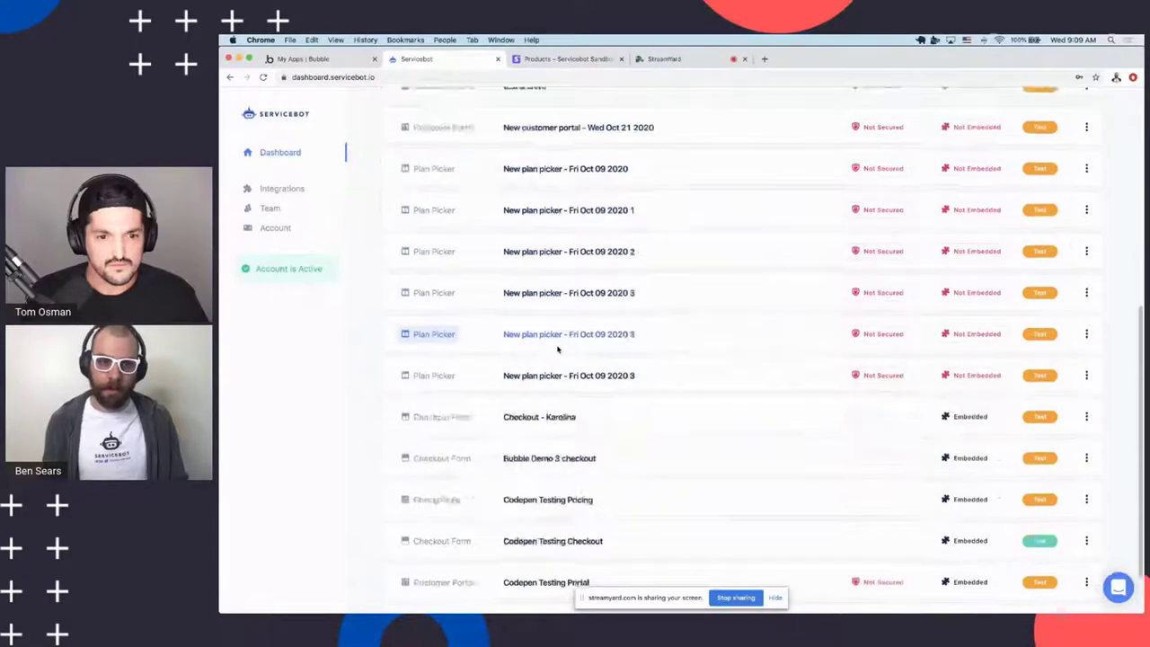
scroll(557, 348, "down", 2)
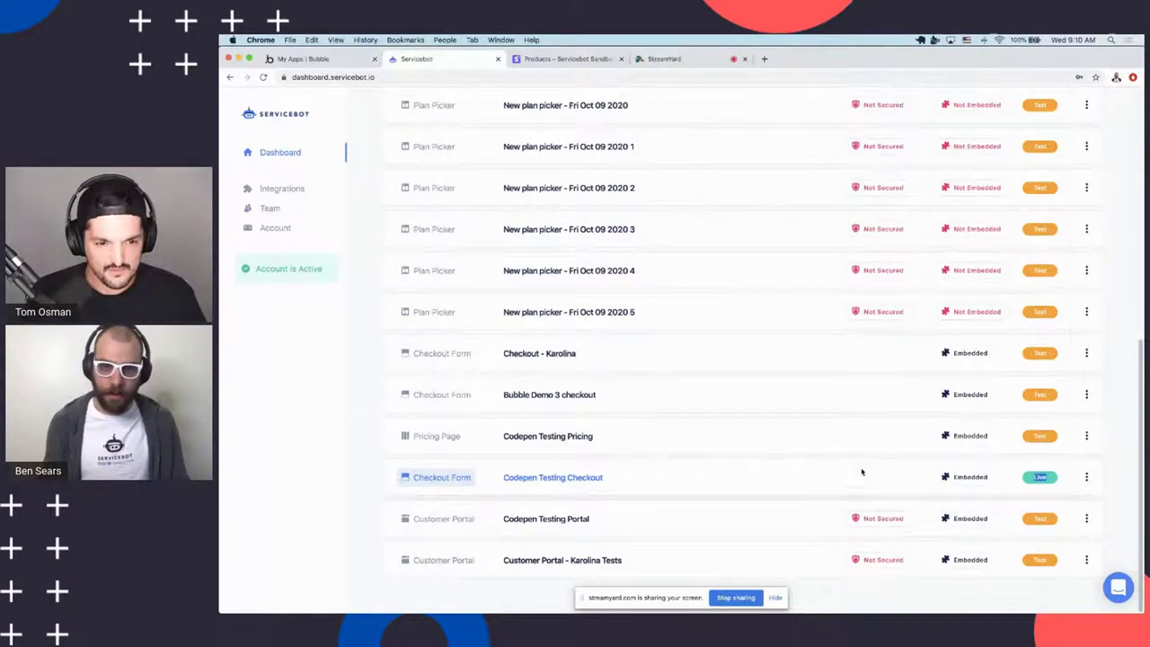
scroll(952, 335, "up", 1)
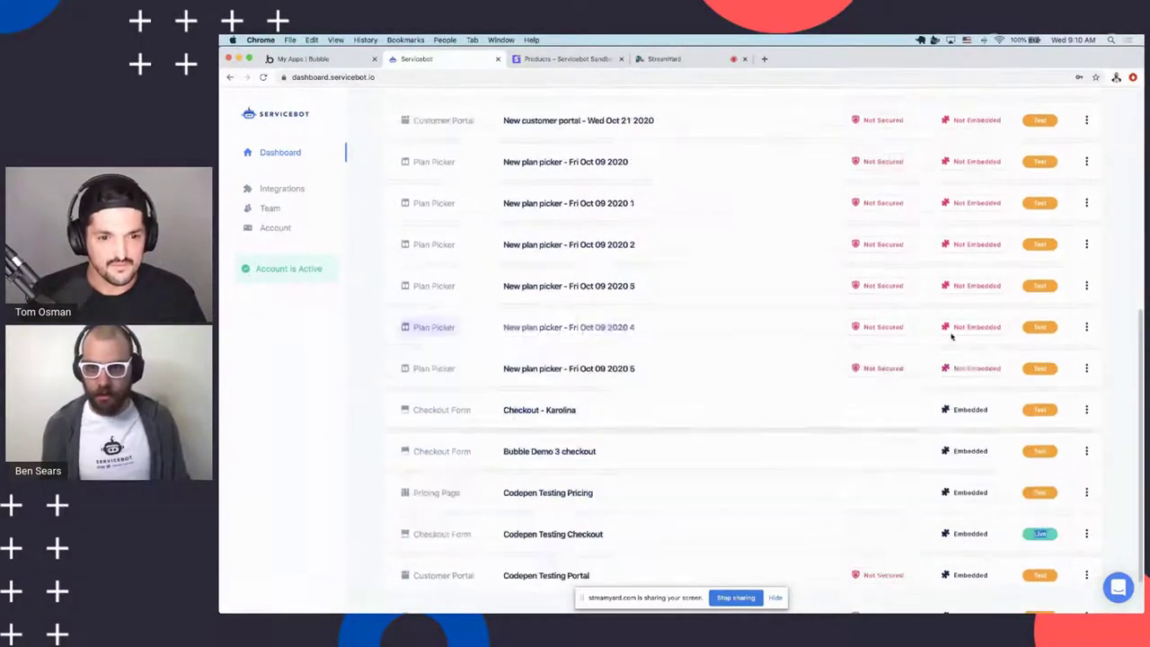
scroll(953, 335, "down", 1)
scroll(953, 359, "up", 6)
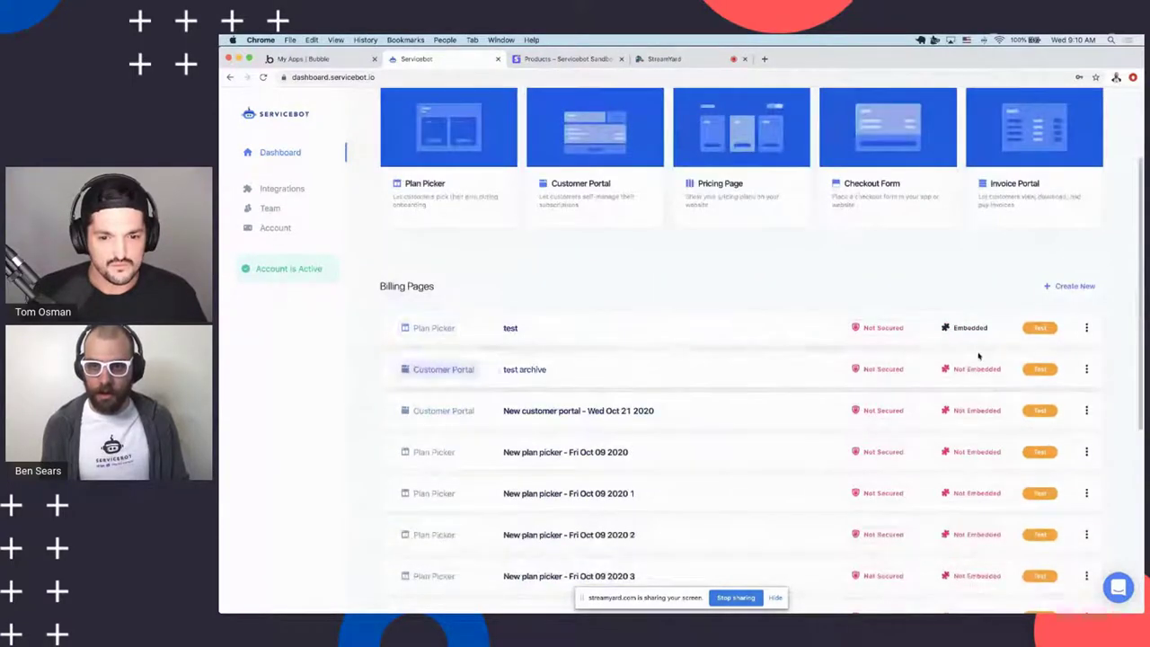
scroll(980, 360, "down", 6)
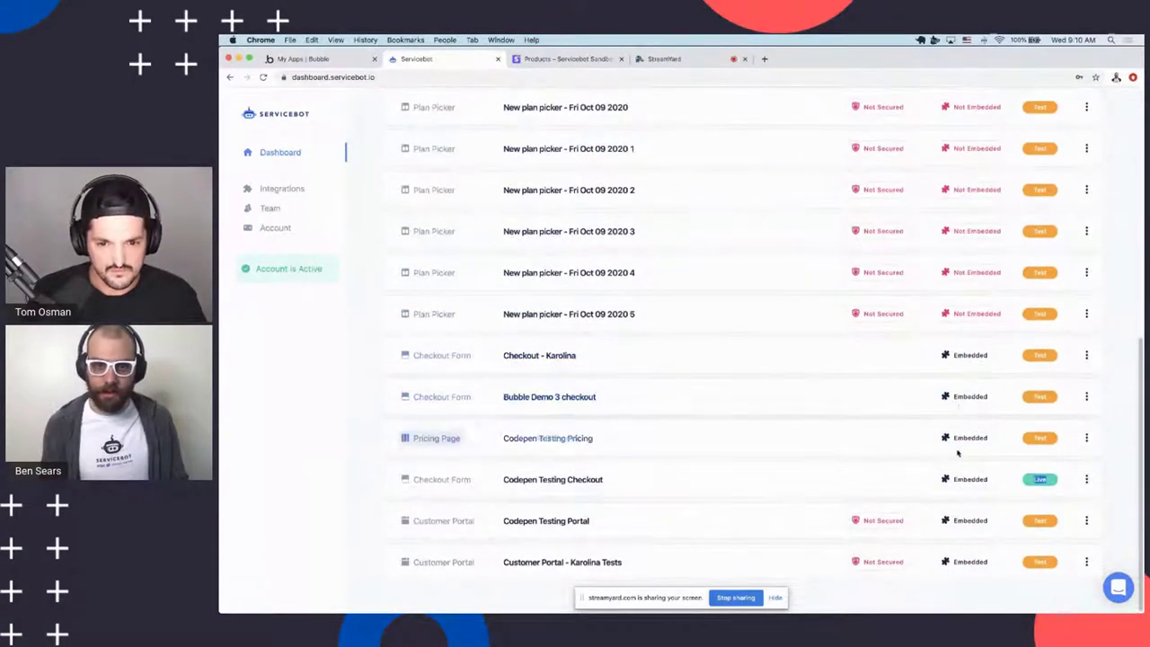
scroll(953, 445, "up", 2)
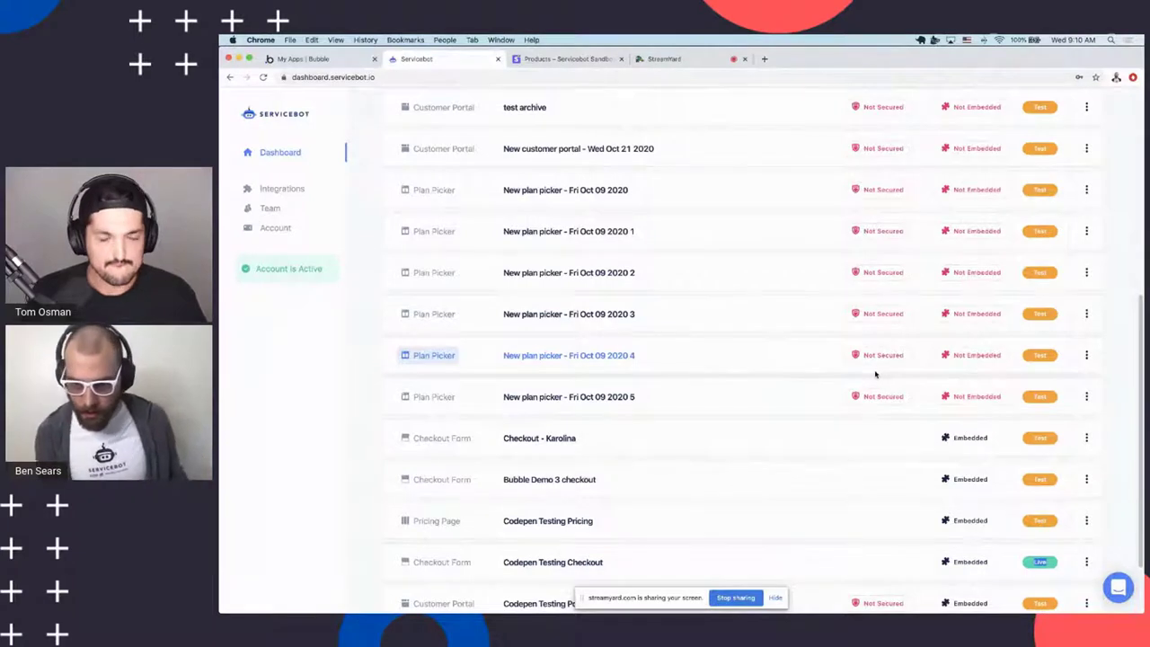
scroll(877, 374, "down", 1)
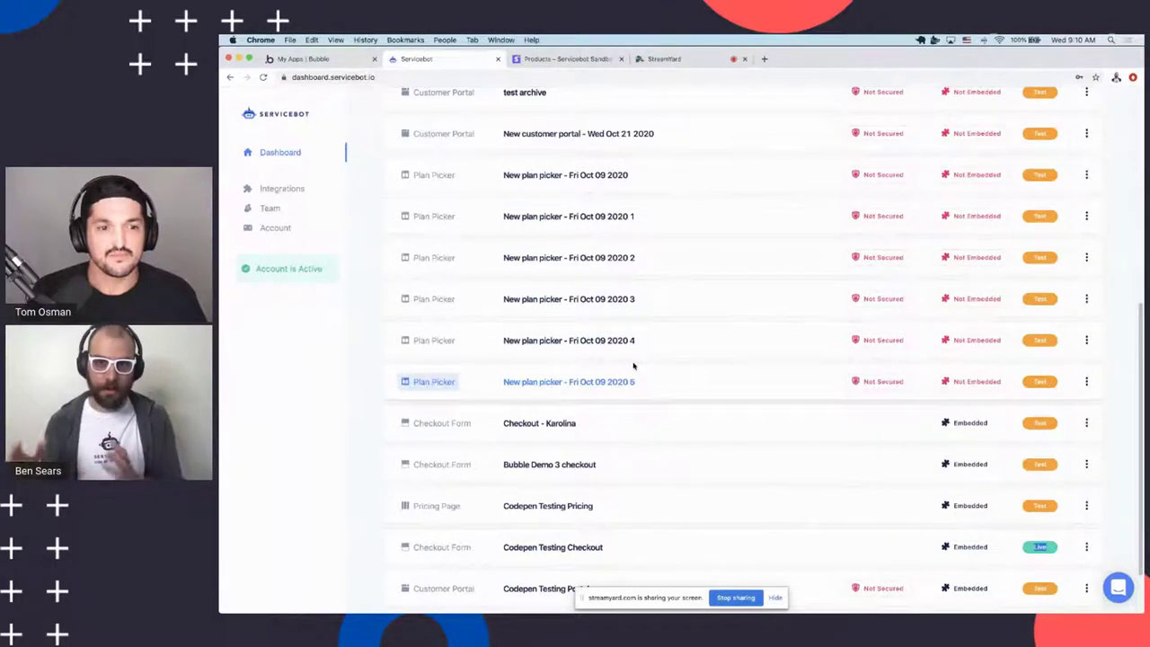
scroll(746, 360, "down", 4)
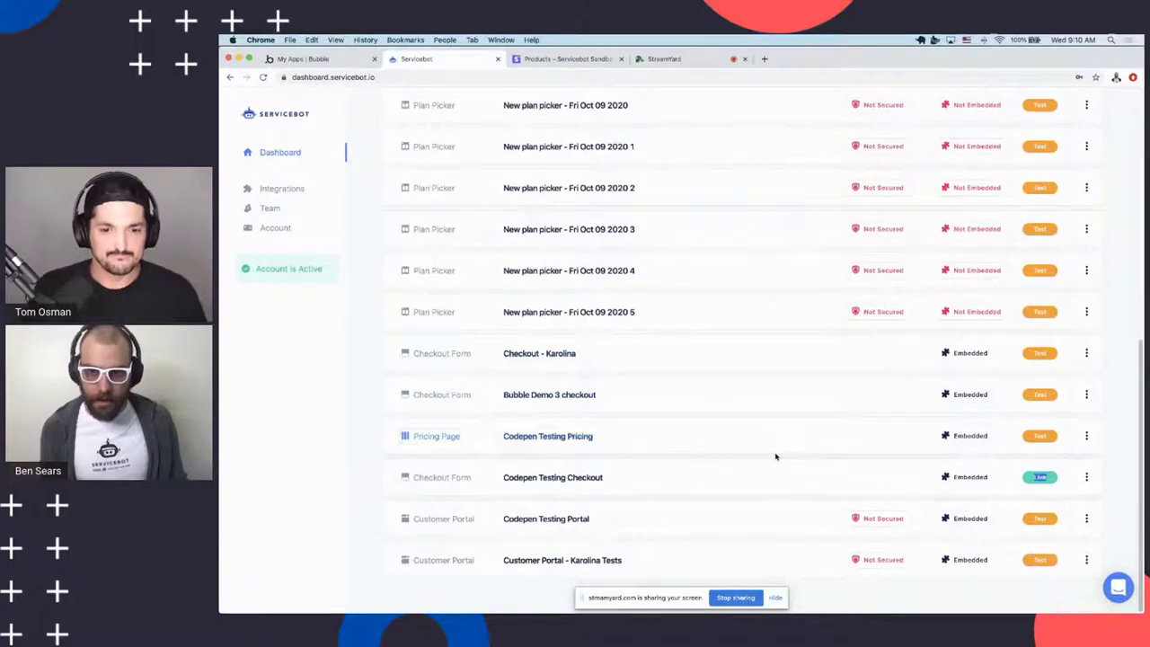
left_click(430, 440)
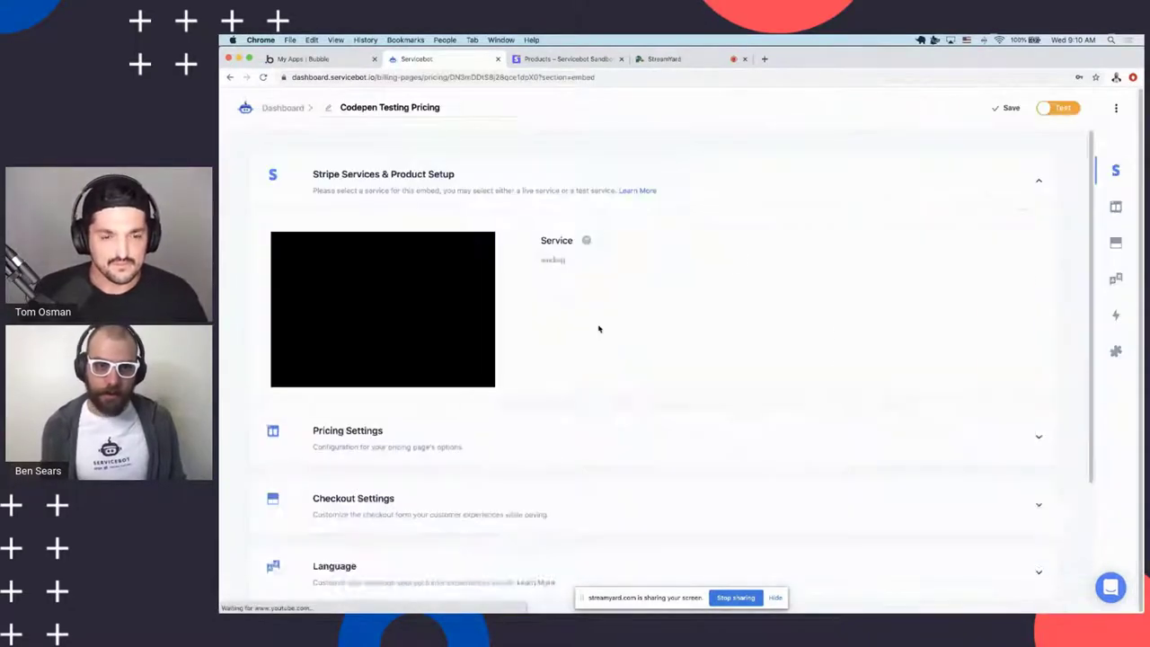
Expand Pricing Settings and Embed, show the HTML Code, and select the entire embed snippet
left_click(441, 456)
scroll(630, 324, "down", 2)
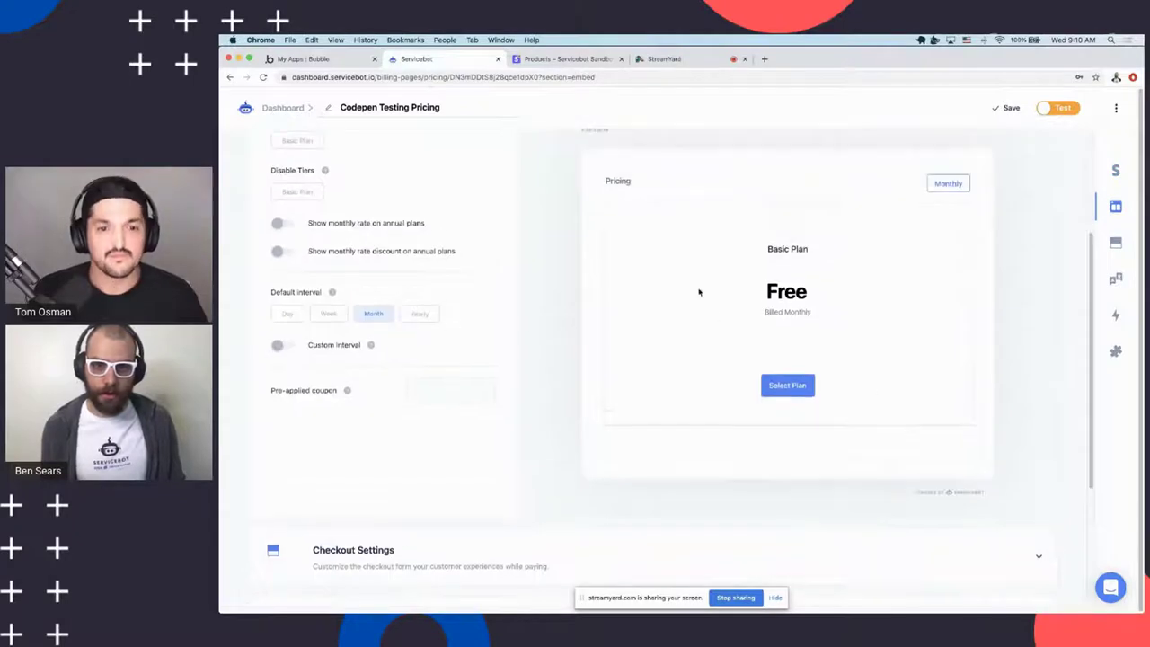
scroll(805, 325, "up", 1)
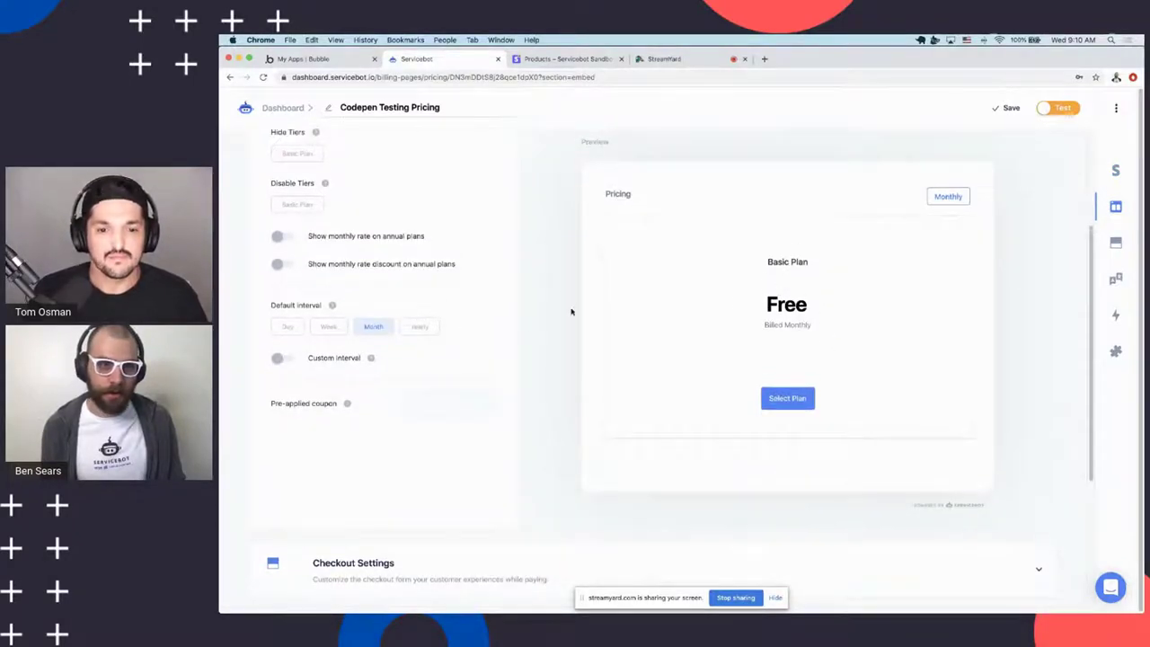
scroll(728, 313, "down", 5)
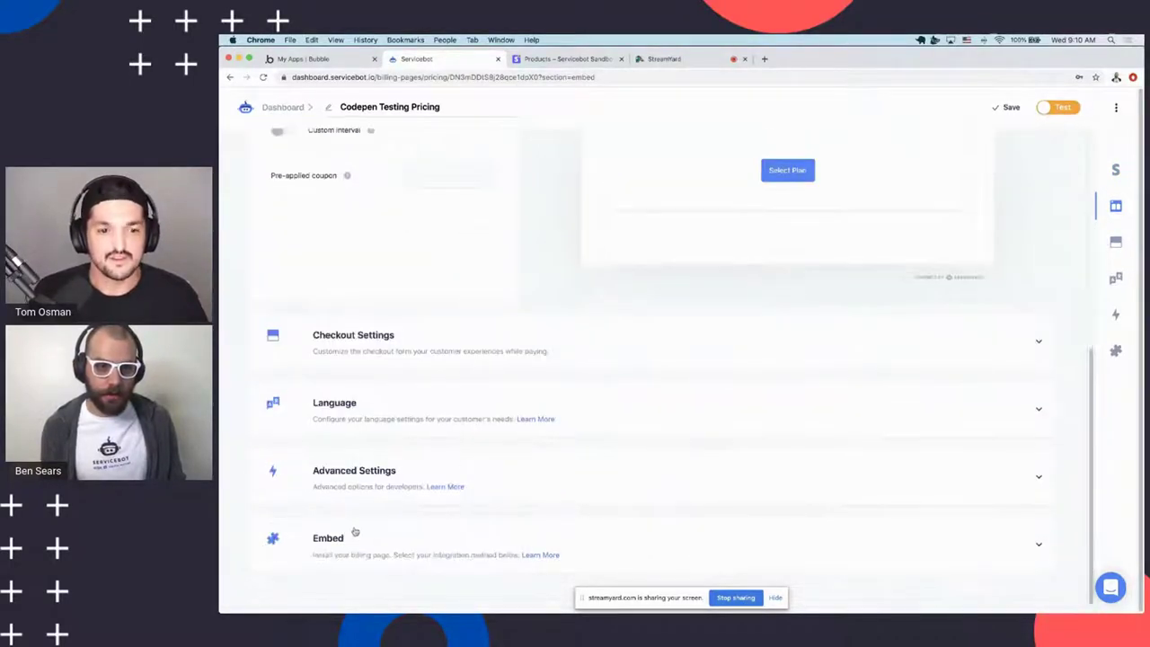
left_click(355, 532)
left_click(316, 472)
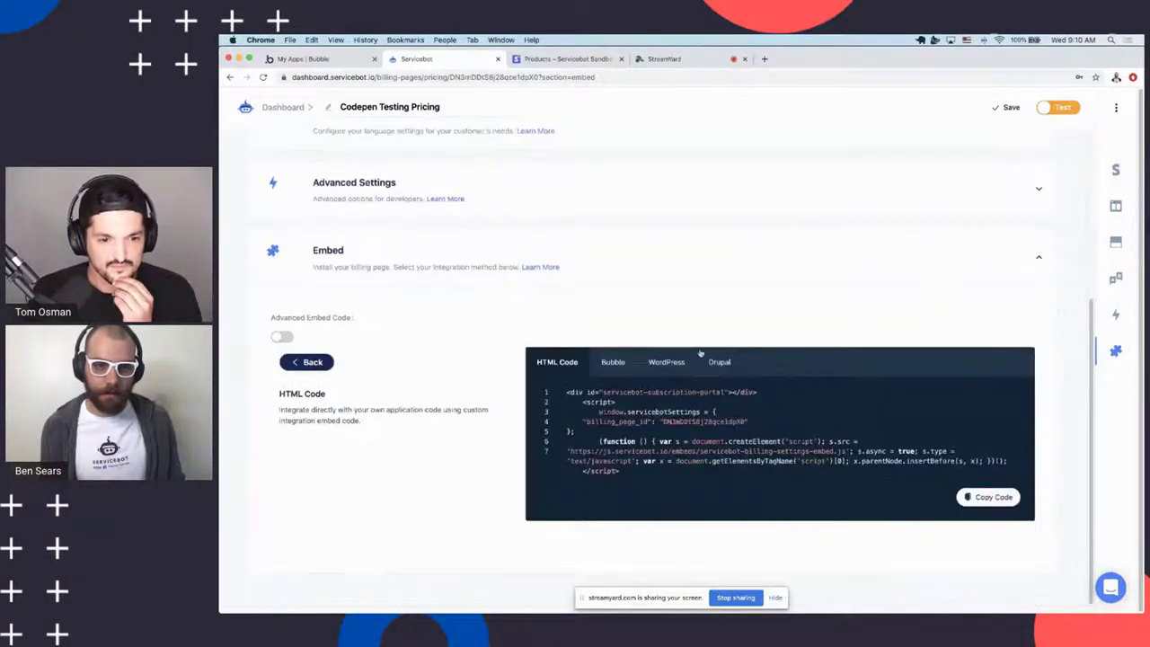
left_click_drag(595, 393, 619, 486)
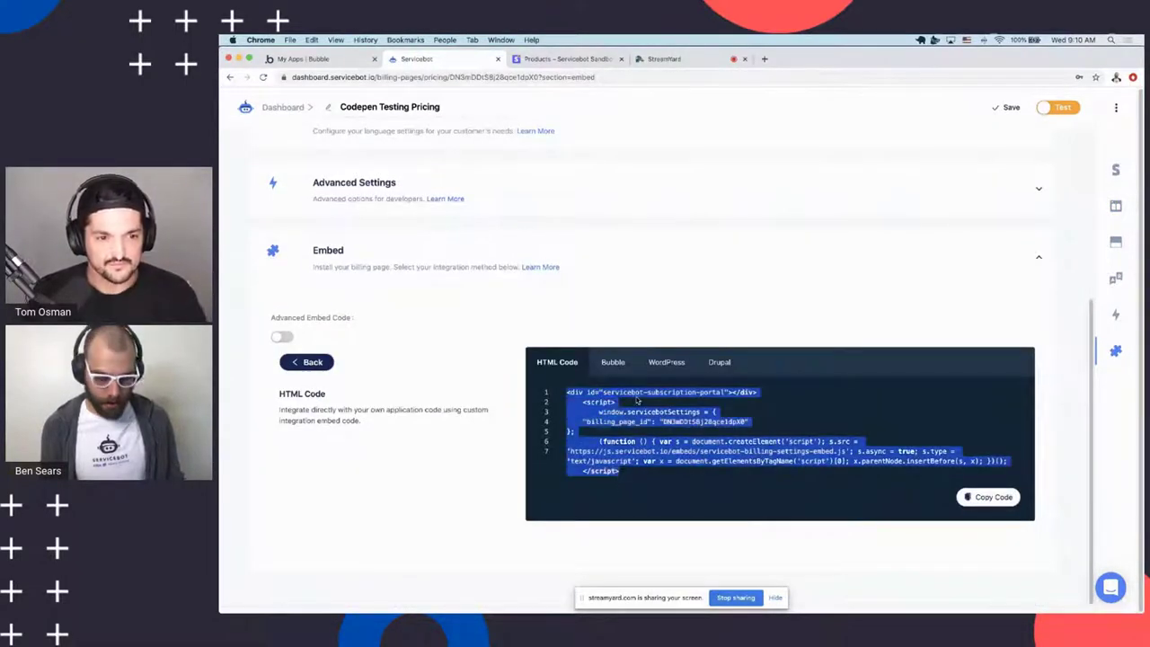
Open CodePen in a new browser tab and start a new empty pen
left_click(765, 58)
type("c")
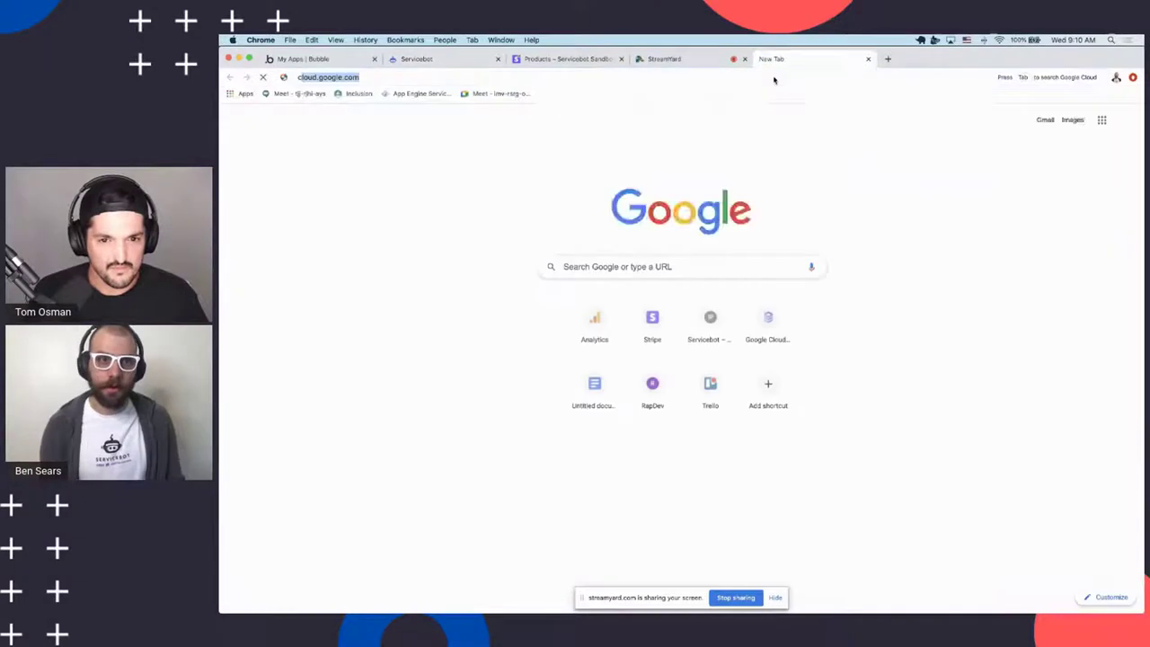
type("odepen")
key("Return")
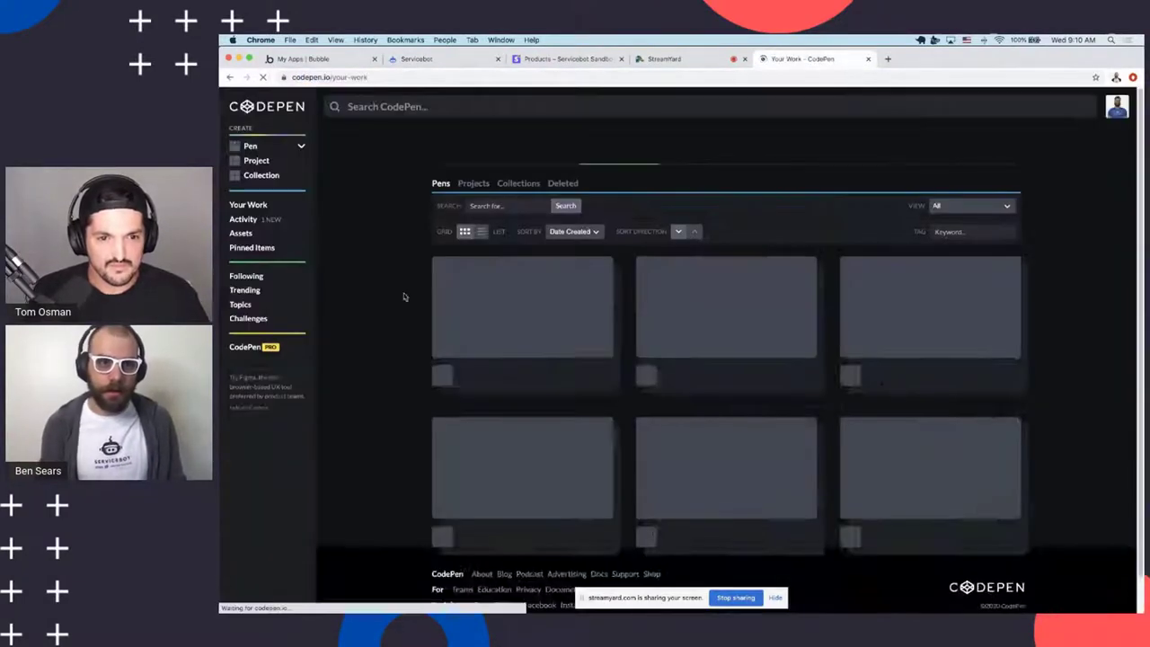
left_click(256, 150)
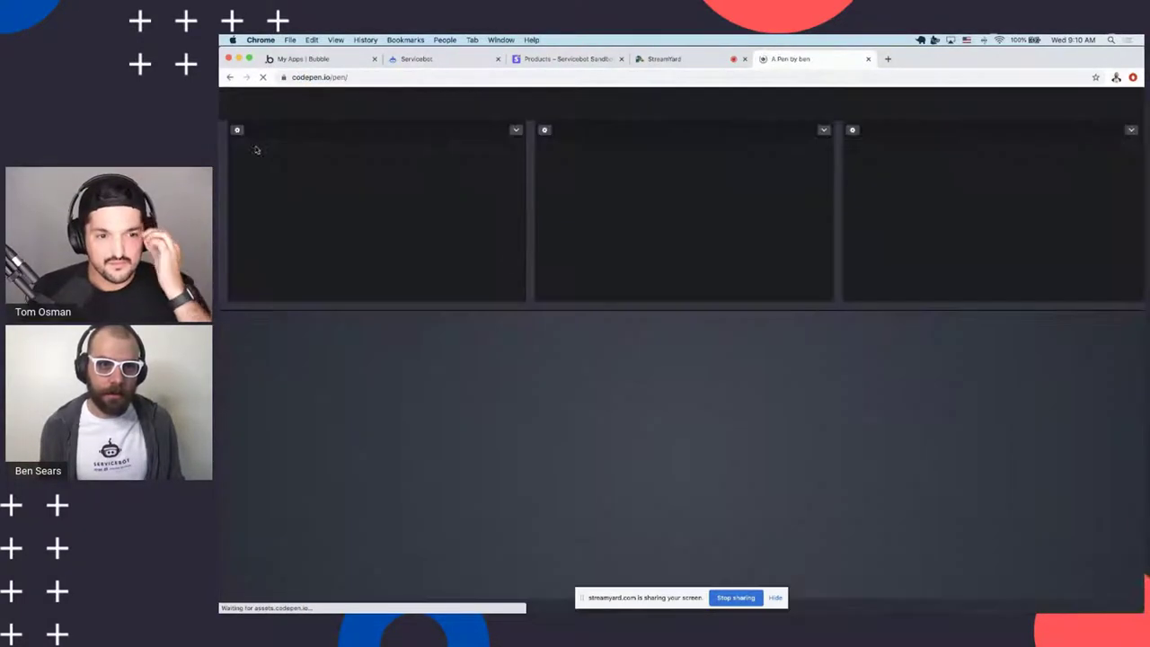
Paste the embed snippet into the pen, try the free Basic Plan signup, and return to Servicebot
key("super+v")
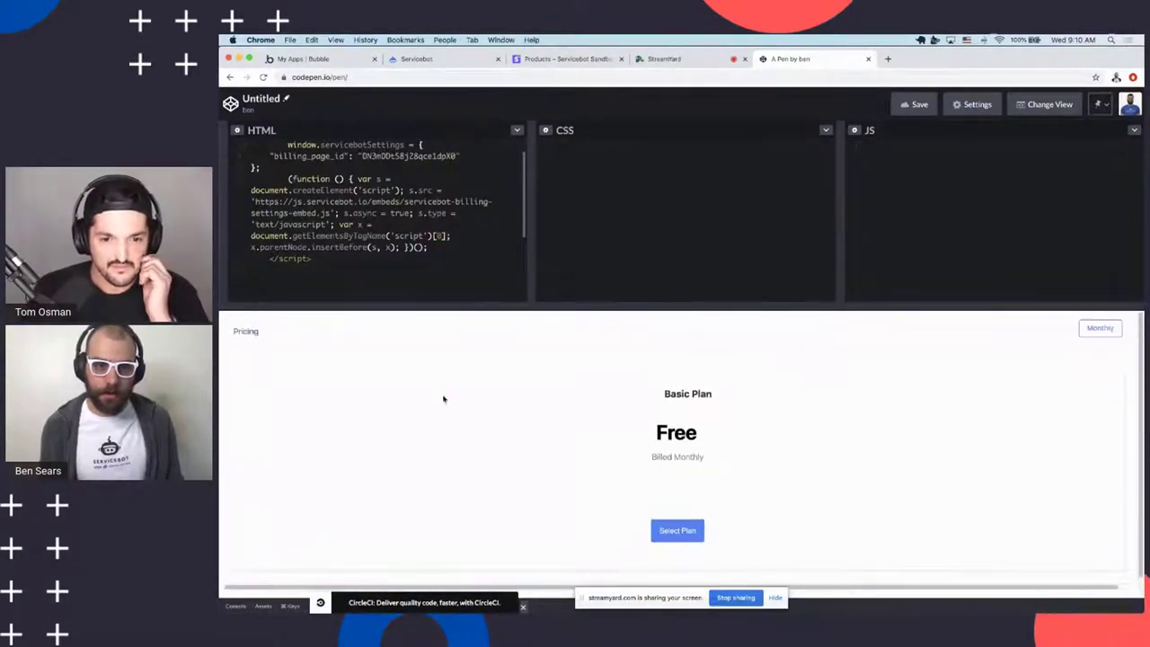
left_click(689, 529)
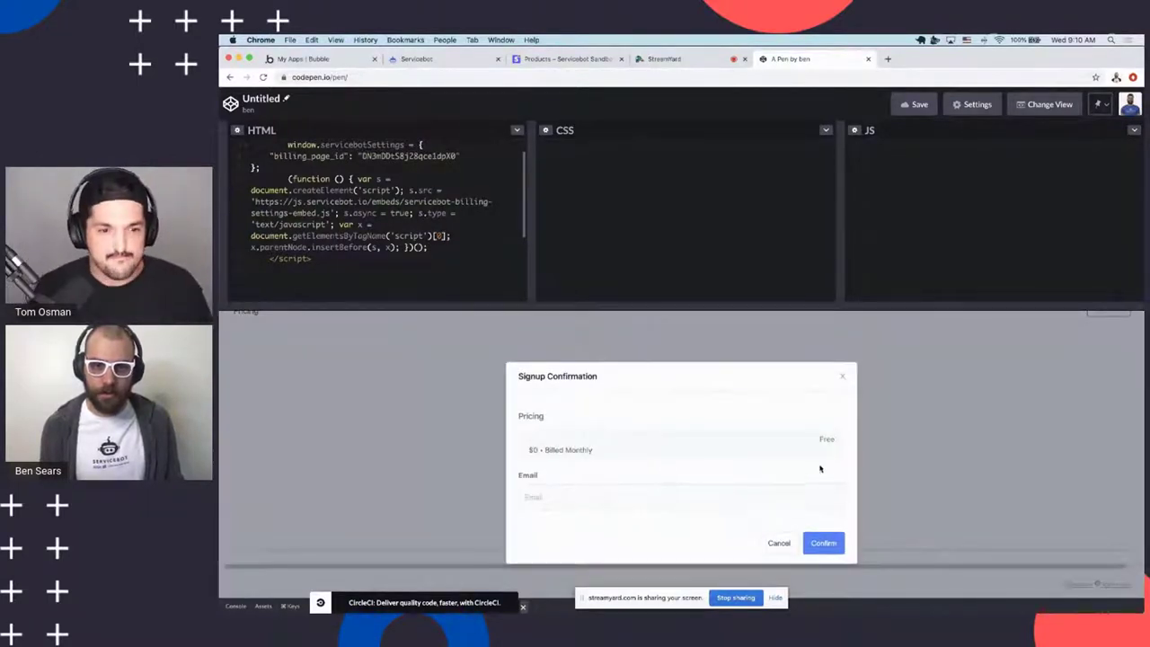
left_click(417, 58)
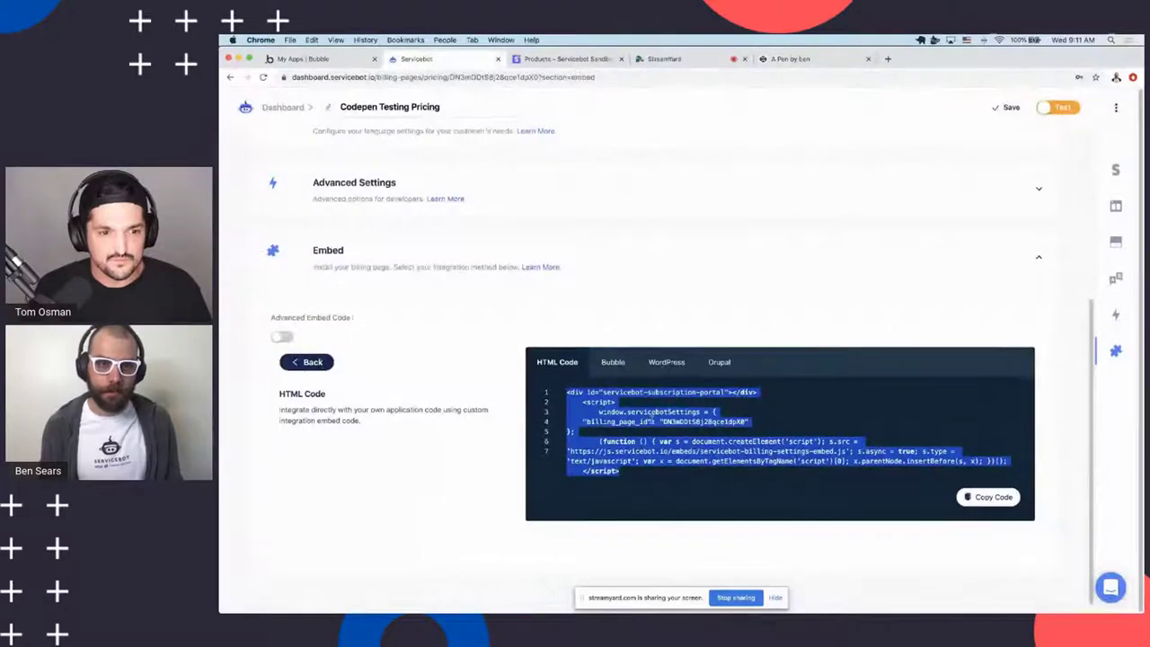
Return to the Servicebot dashboard and create a new pricing page
scroll(619, 293, "up", 5)
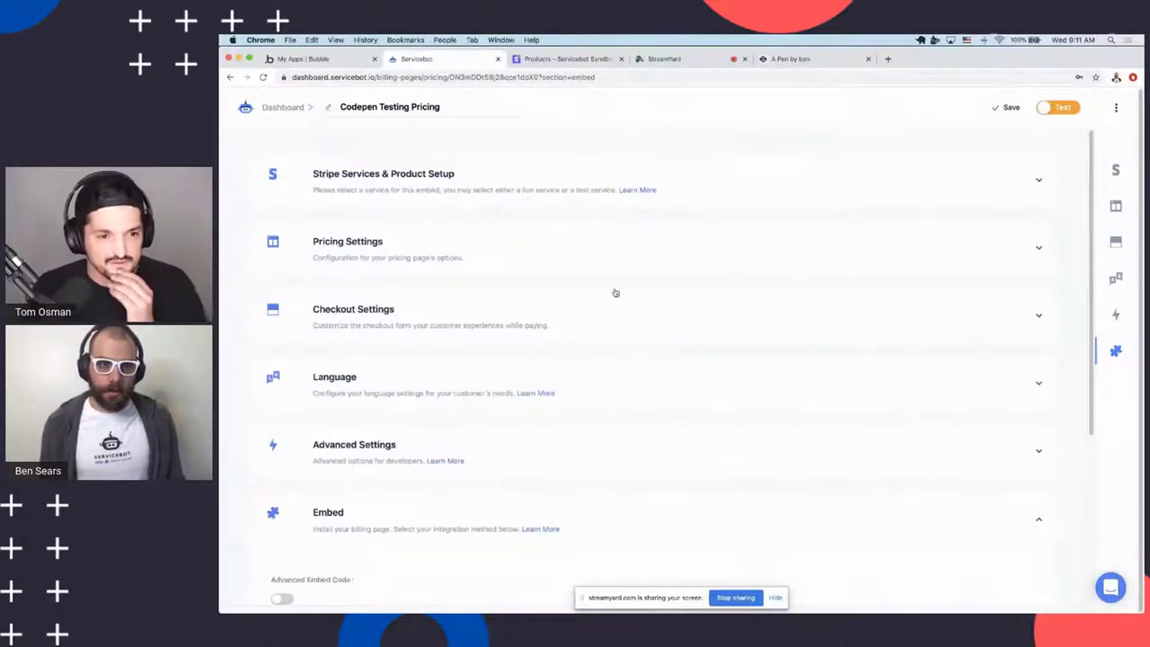
left_click(282, 107)
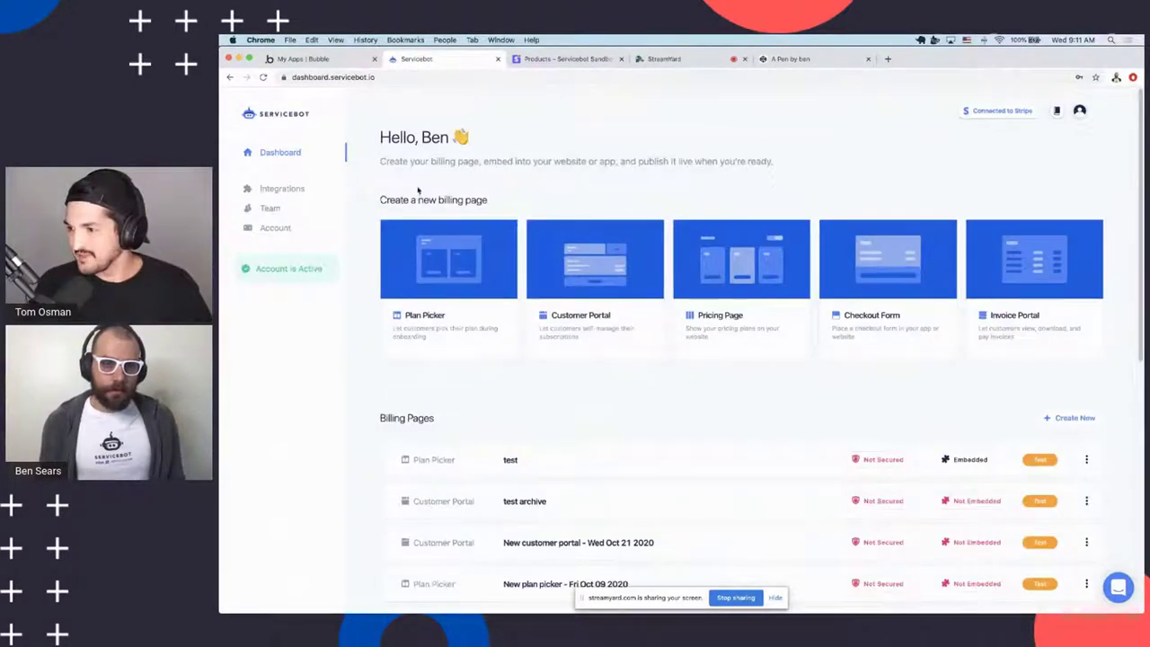
scroll(684, 341, "down", 1)
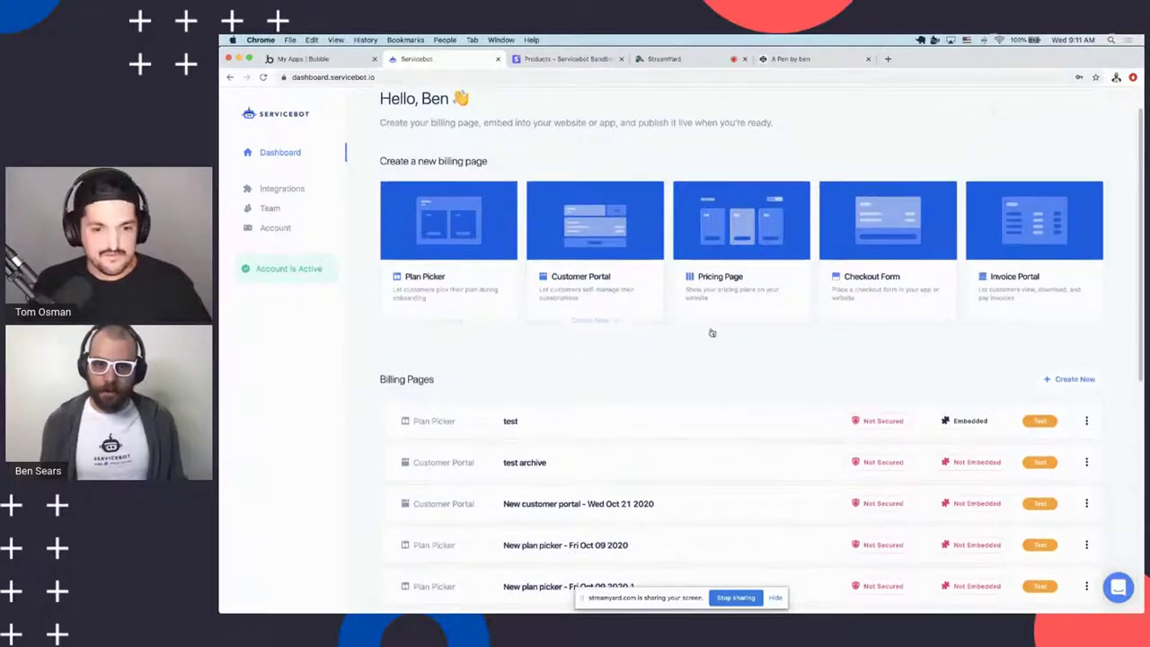
scroll(708, 397, "down", 2)
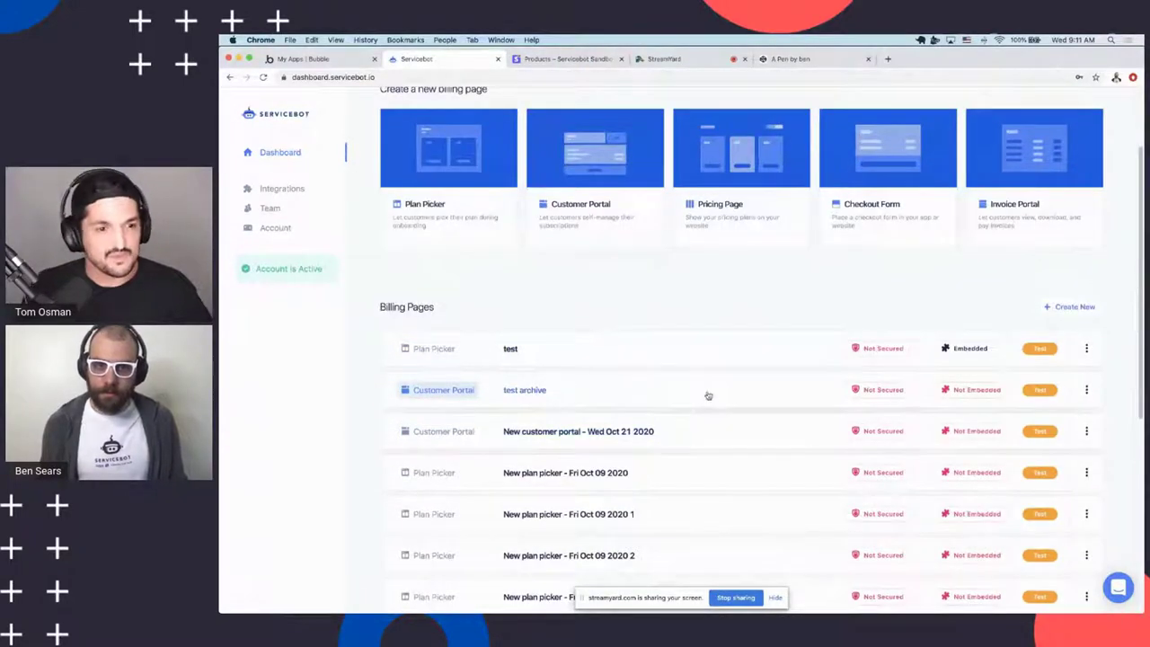
scroll(708, 397, "up", 3)
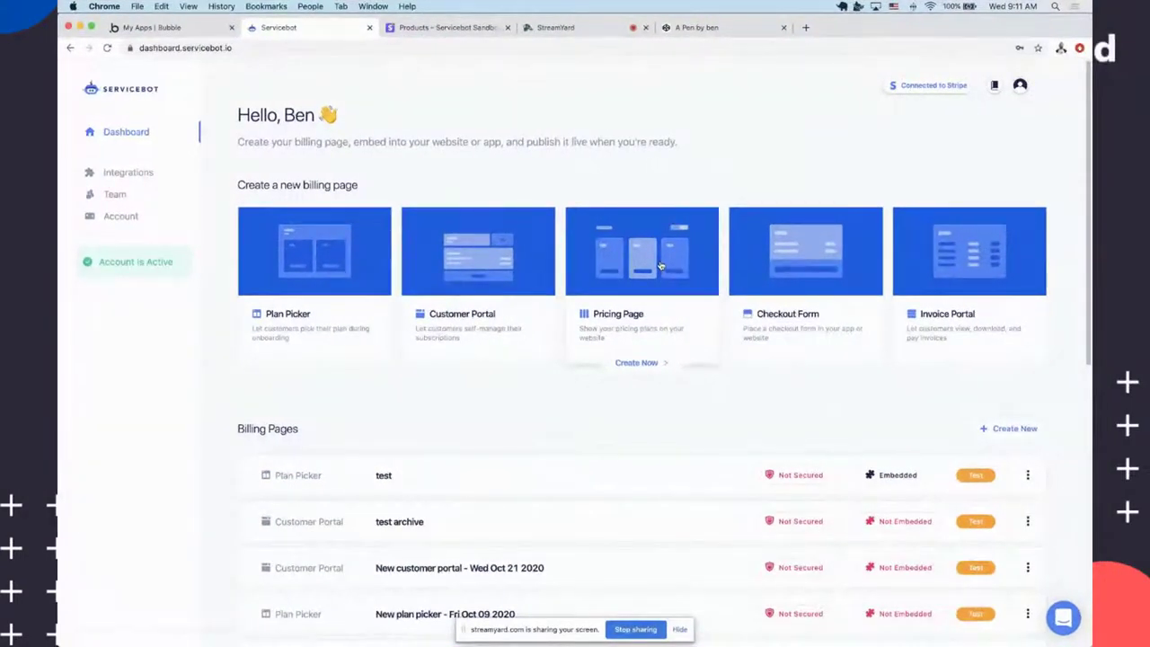
left_click(661, 265)
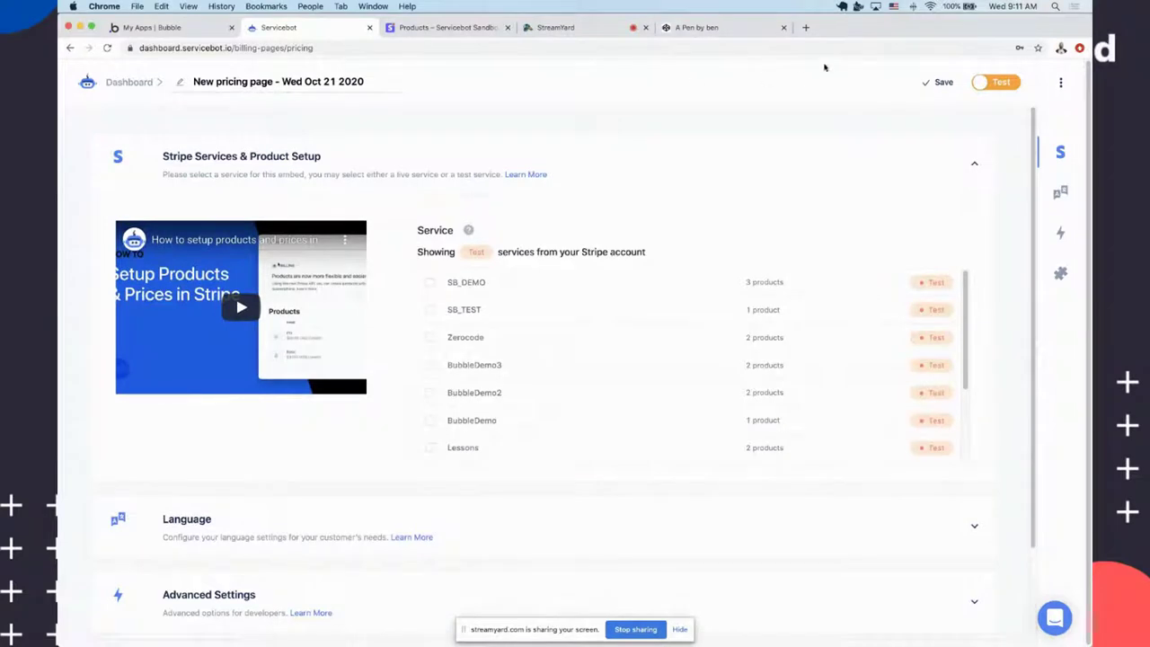
Open cleverly.co/submit-payment in a new tab from the 'clever' address suggestions
left_click(806, 27)
type("clever")
key("Down")
key("Down")
key("Down")
key("Down")
key("Down")
key("Return")
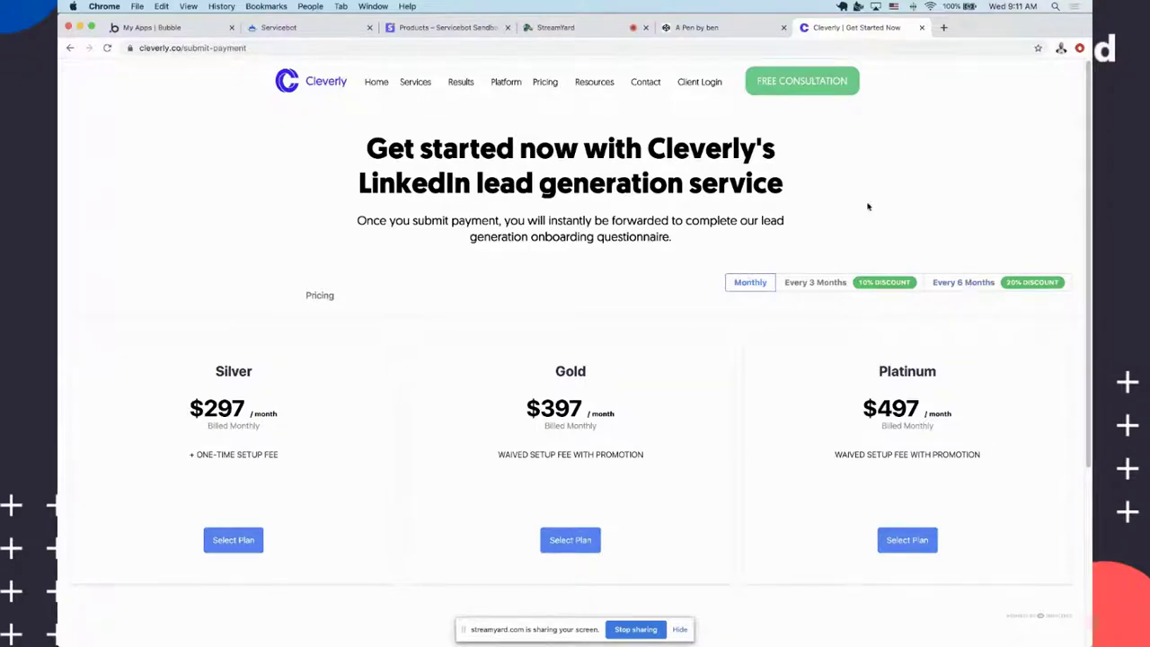
scroll(490, 225, "down", 2)
scroll(378, 236, "up", 2)
scroll(337, 269, "down", 1)
scroll(369, 350, "down", 1)
scroll(491, 355, "up", 1)
left_click(821, 283)
left_click(744, 282)
left_click(847, 284)
left_click(964, 282)
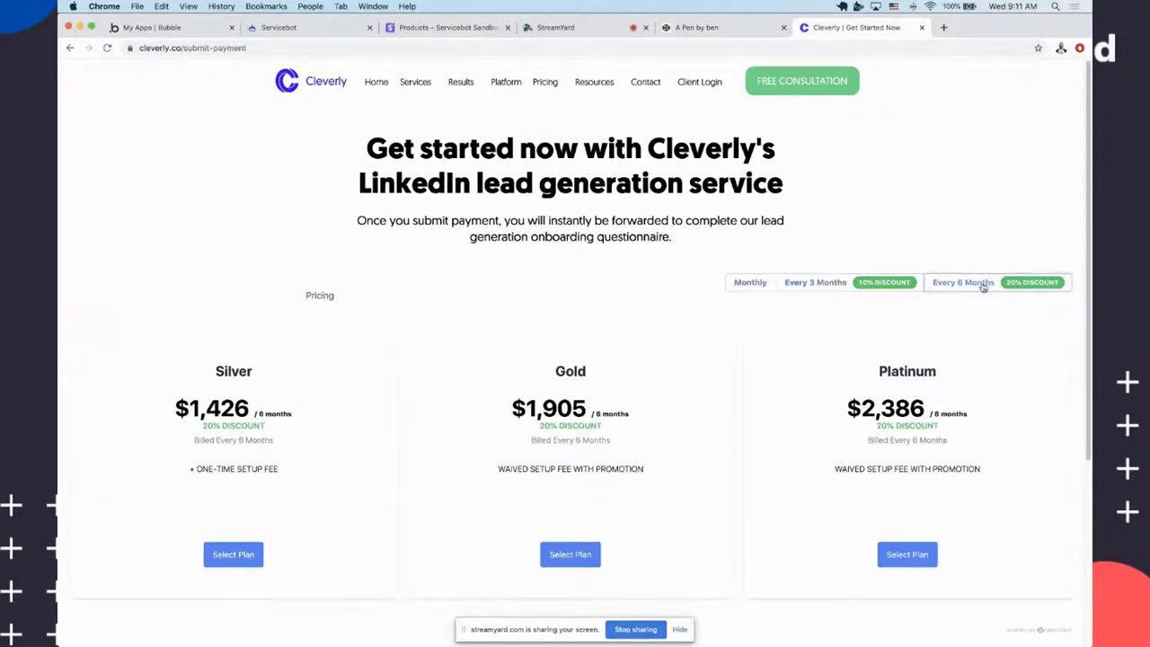
scroll(934, 377, "down", 2)
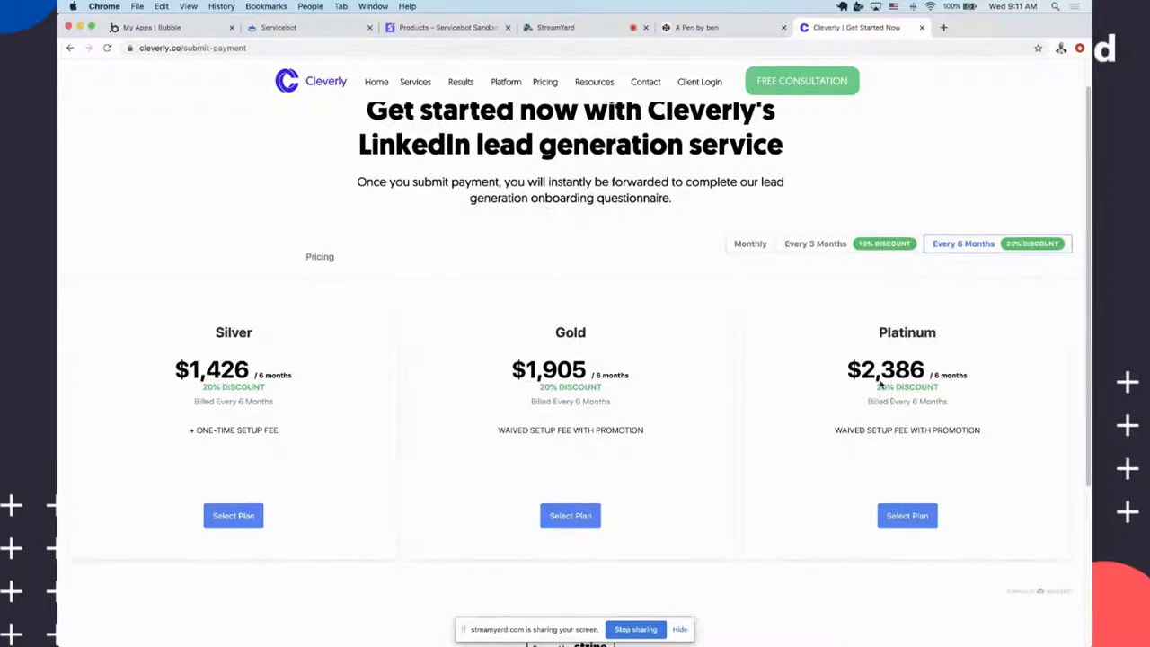
scroll(958, 390, "down", 4)
scroll(847, 398, "up", 4)
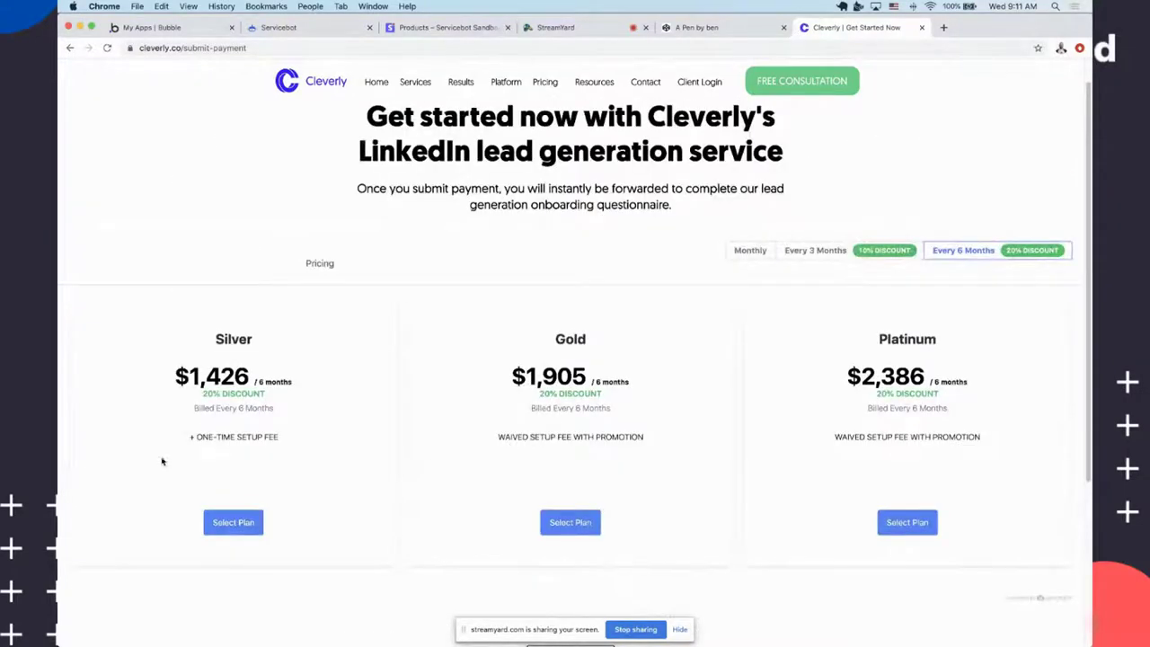
left_click(545, 519)
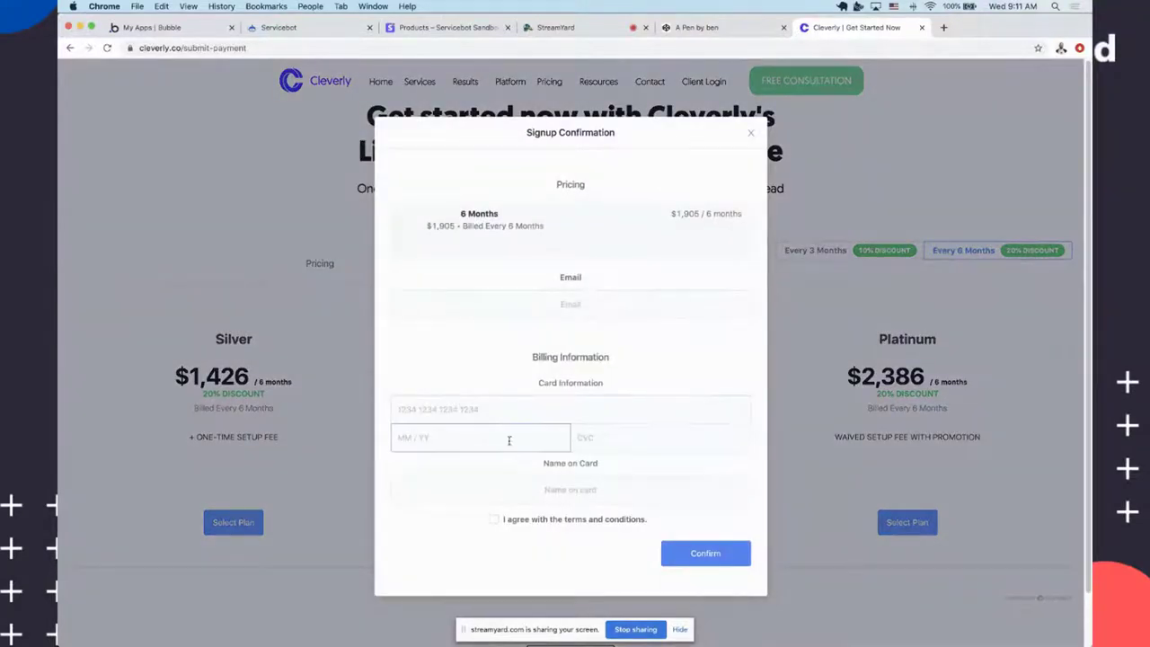
left_click(341, 347)
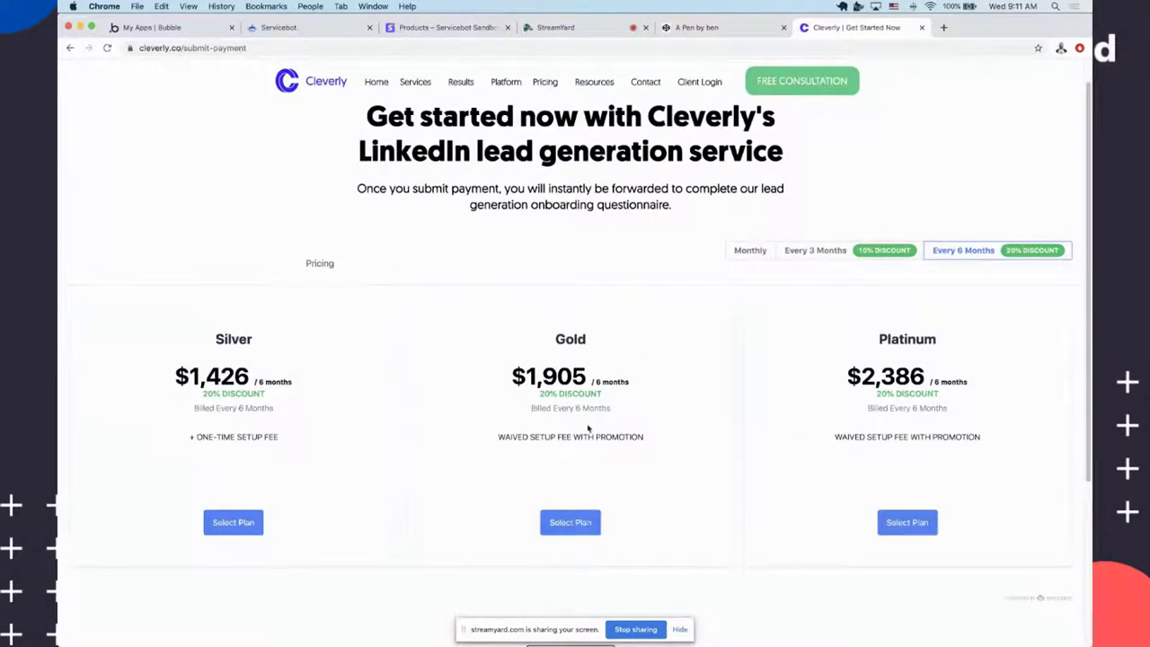
scroll(562, 384, "up", 1)
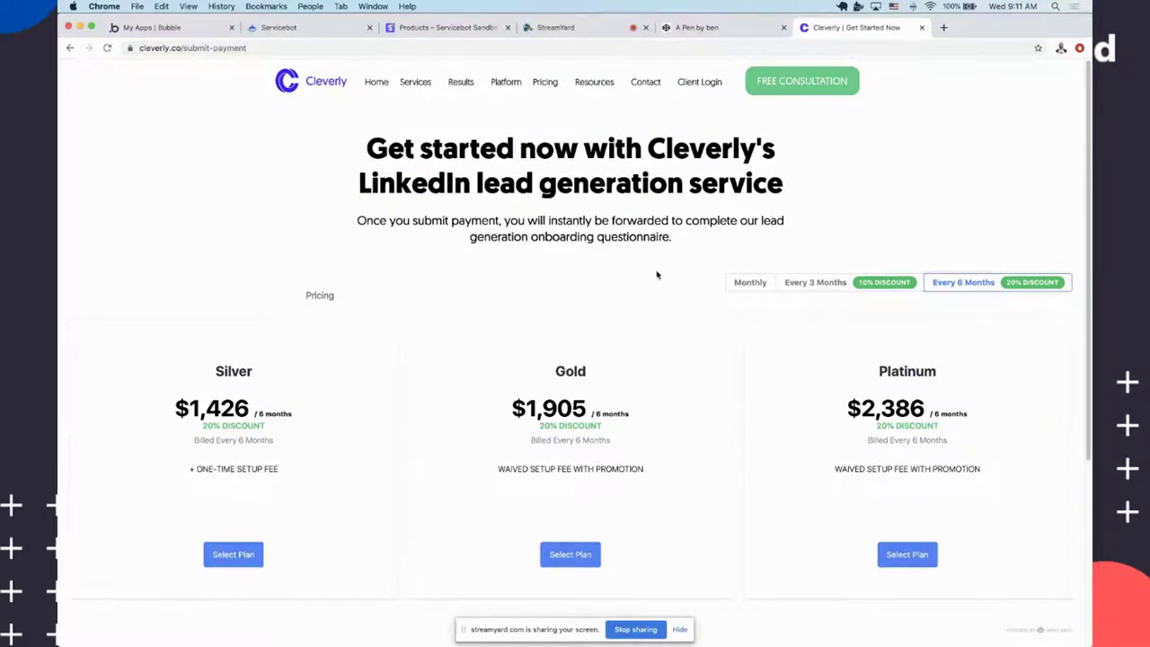
scroll(657, 275, "down", 5)
scroll(653, 311, "down", 1)
scroll(665, 269, "up", 6)
scroll(669, 196, "down", 1)
scroll(652, 197, "up", 1)
scroll(644, 187, "down", 1)
scroll(645, 186, "up", 1)
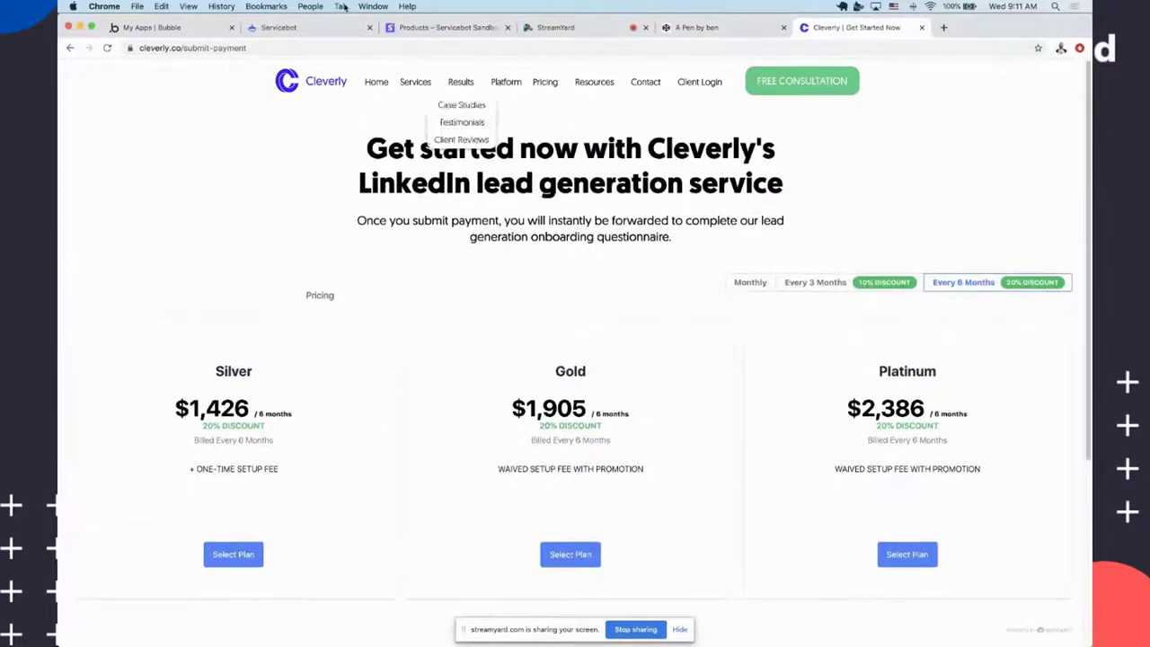
scroll(404, 249, "down", 1)
scroll(668, 293, "up", 1)
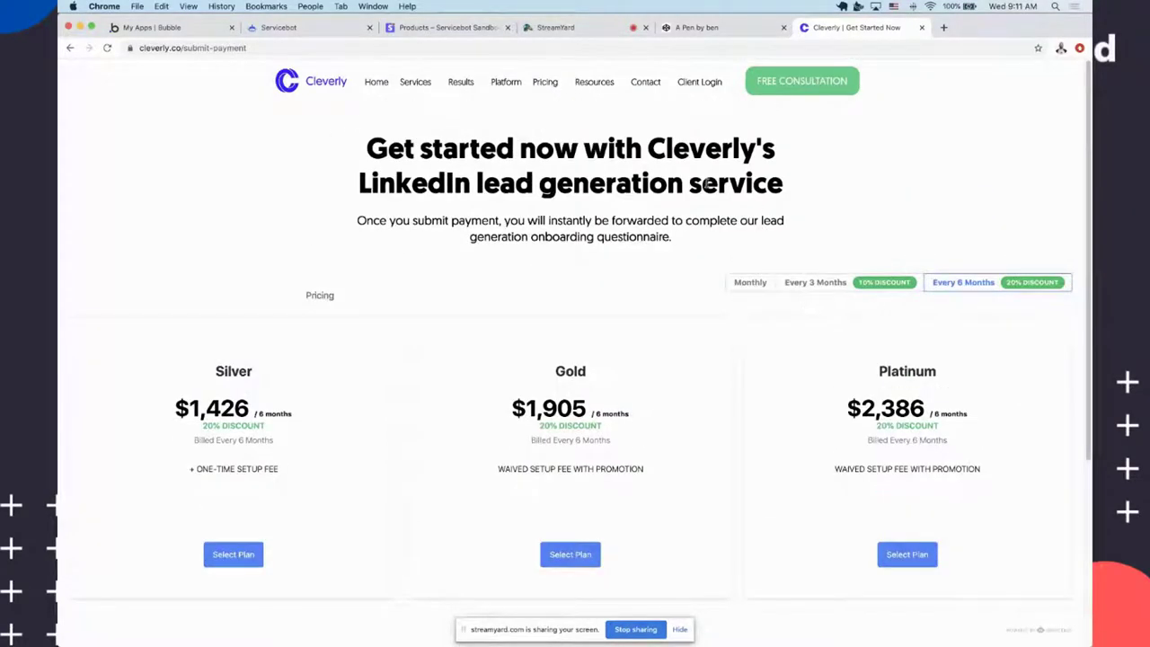
left_click(857, 284)
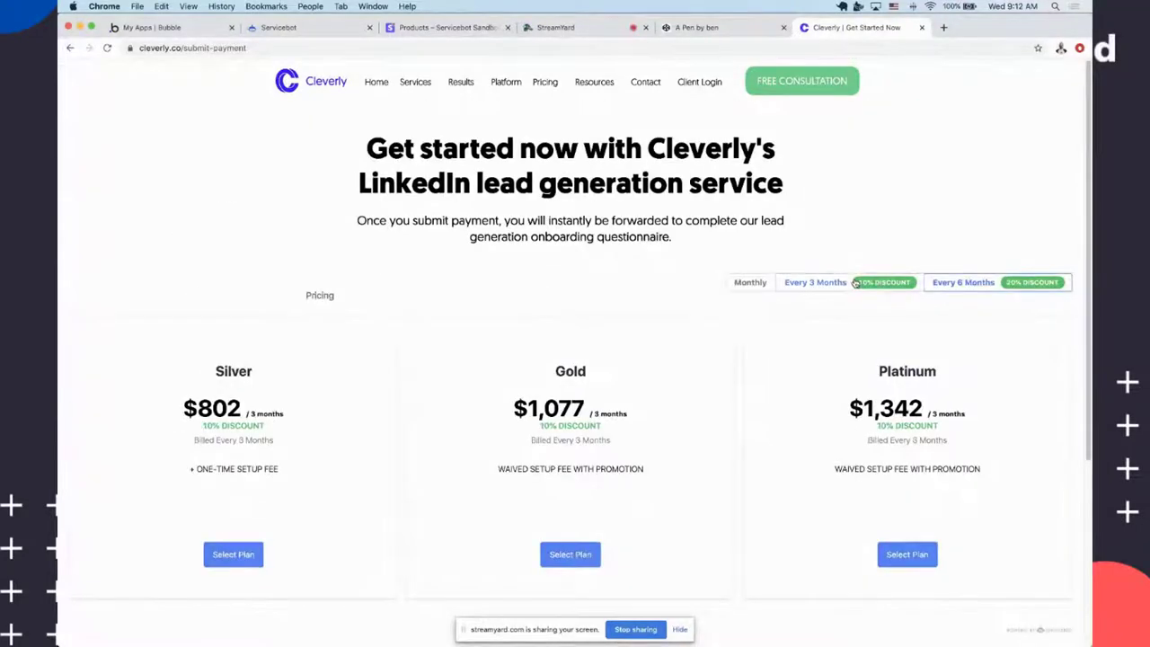
left_click(998, 282)
left_click(839, 284)
left_click(748, 282)
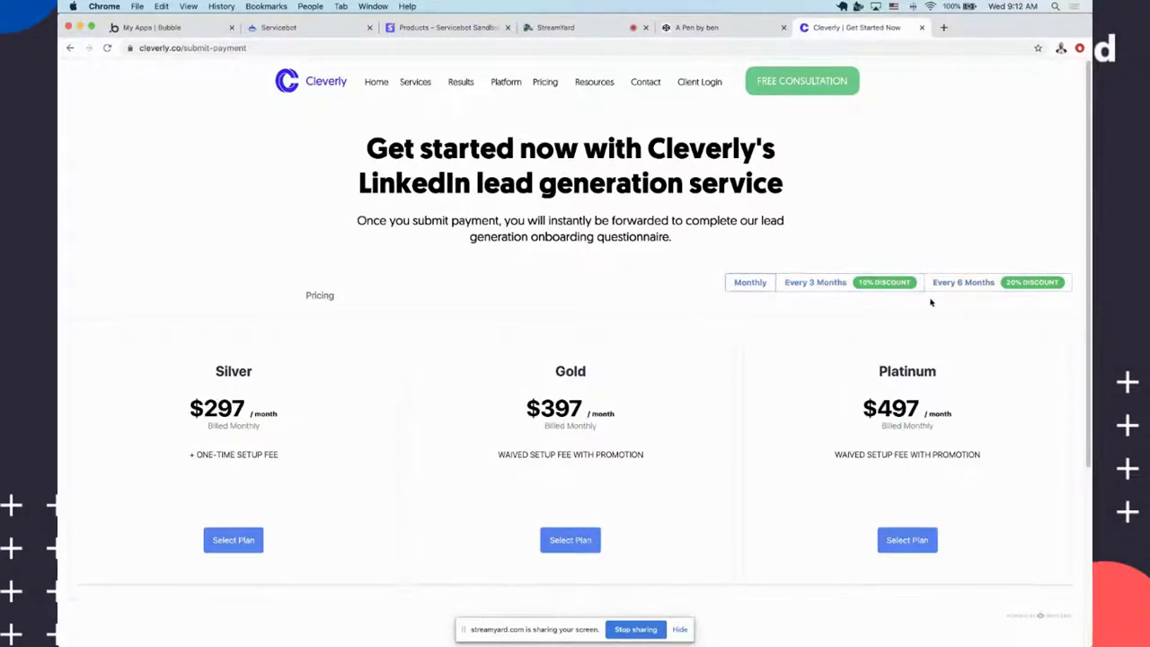
left_click(870, 283)
left_click(989, 284)
left_click(829, 284)
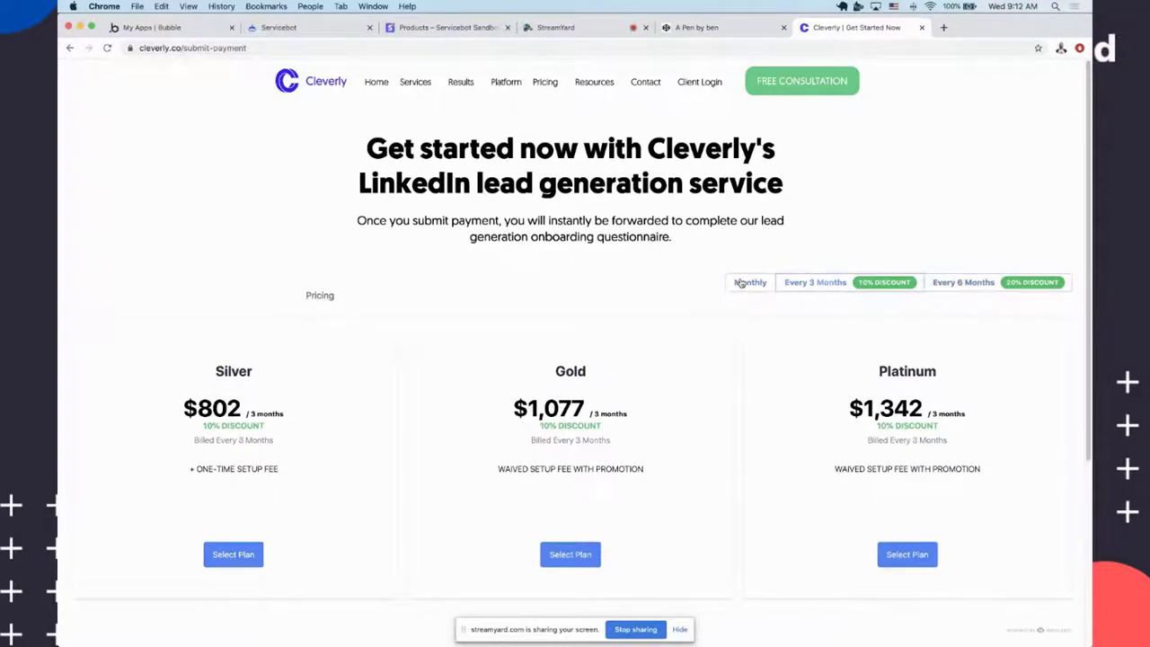
left_click(739, 282)
scroll(539, 359, "down", 3)
scroll(349, 240, "up", 3)
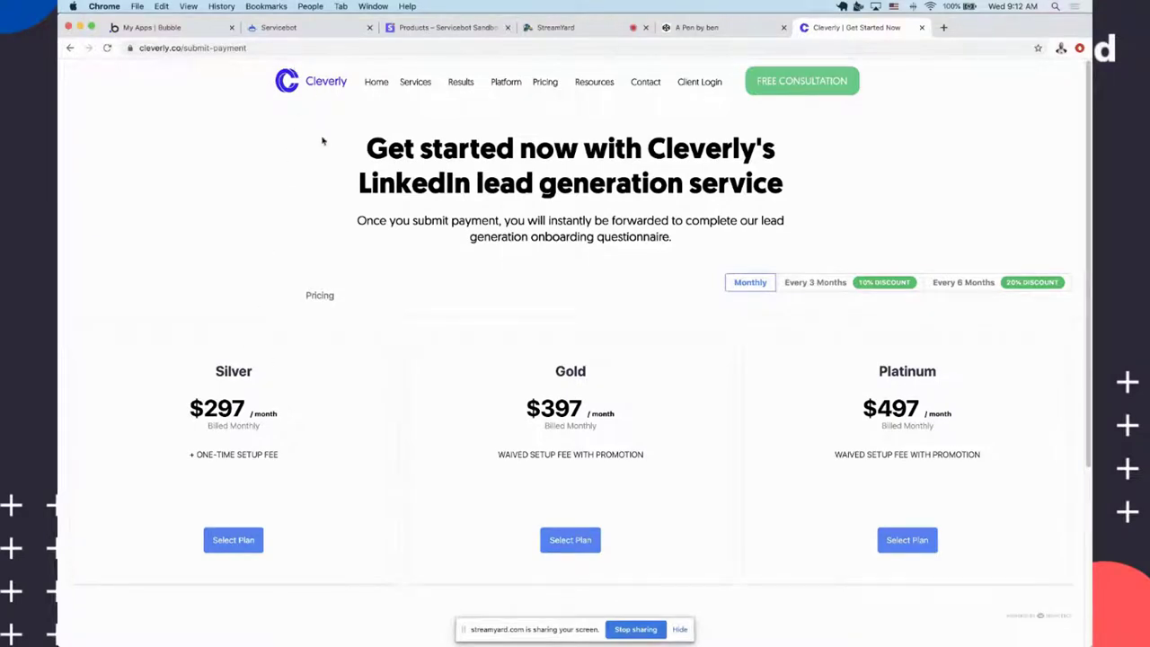
Go back to the Servicebot dashboard and create a new checkout form page
left_click(151, 28)
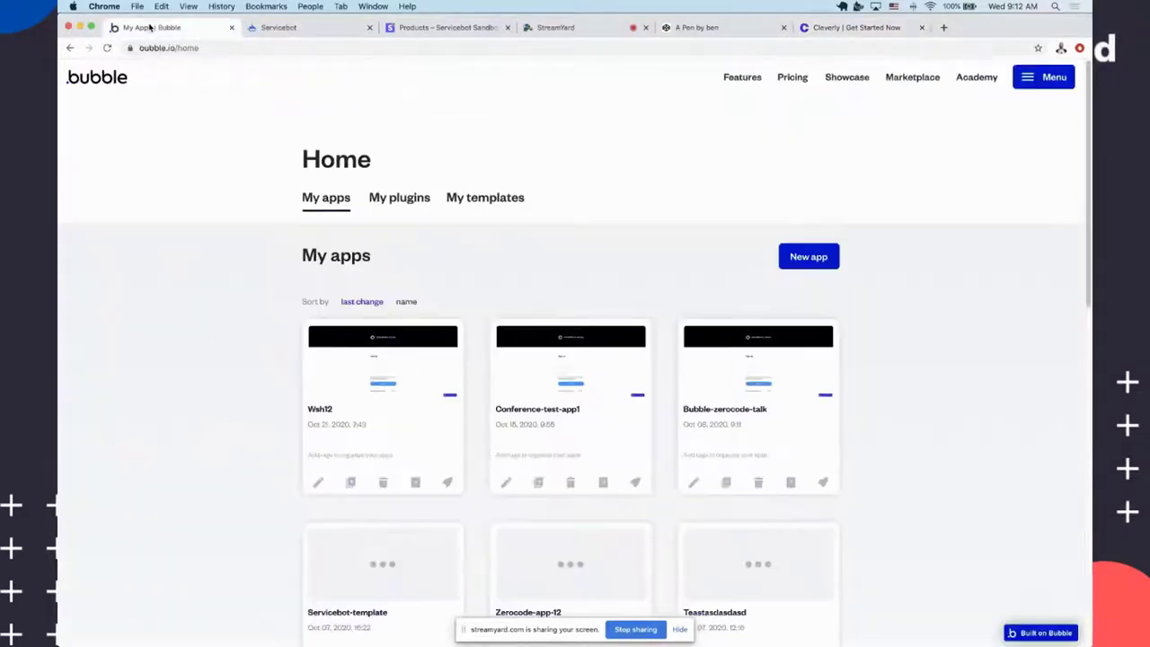
left_click(284, 29)
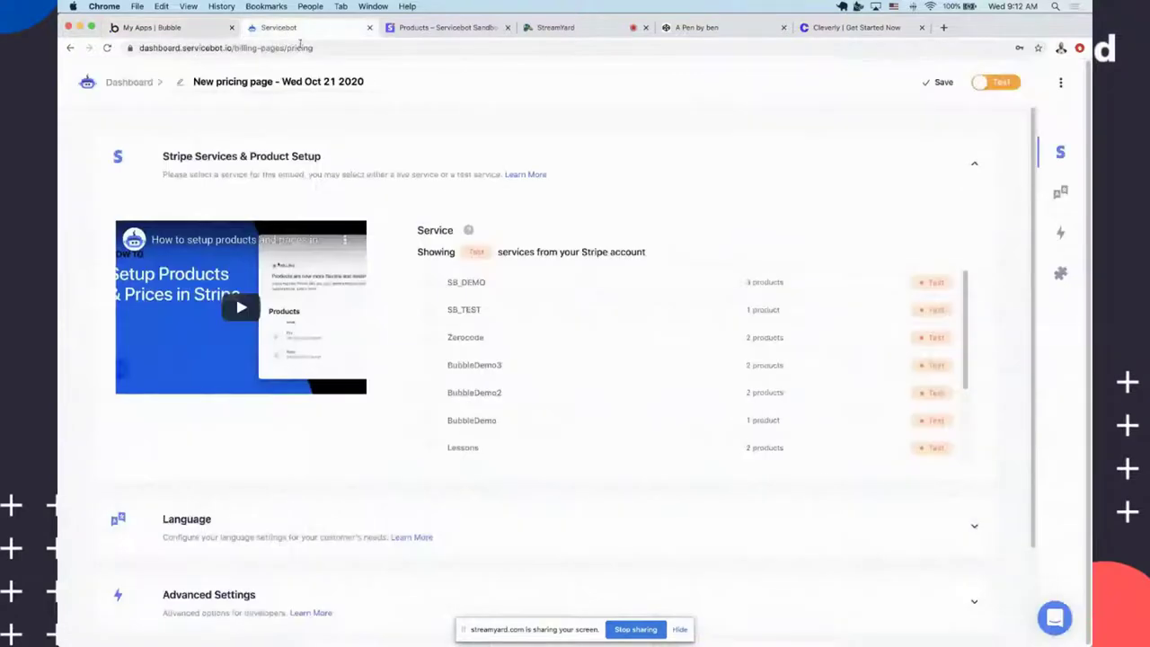
key("super+bracketleft")
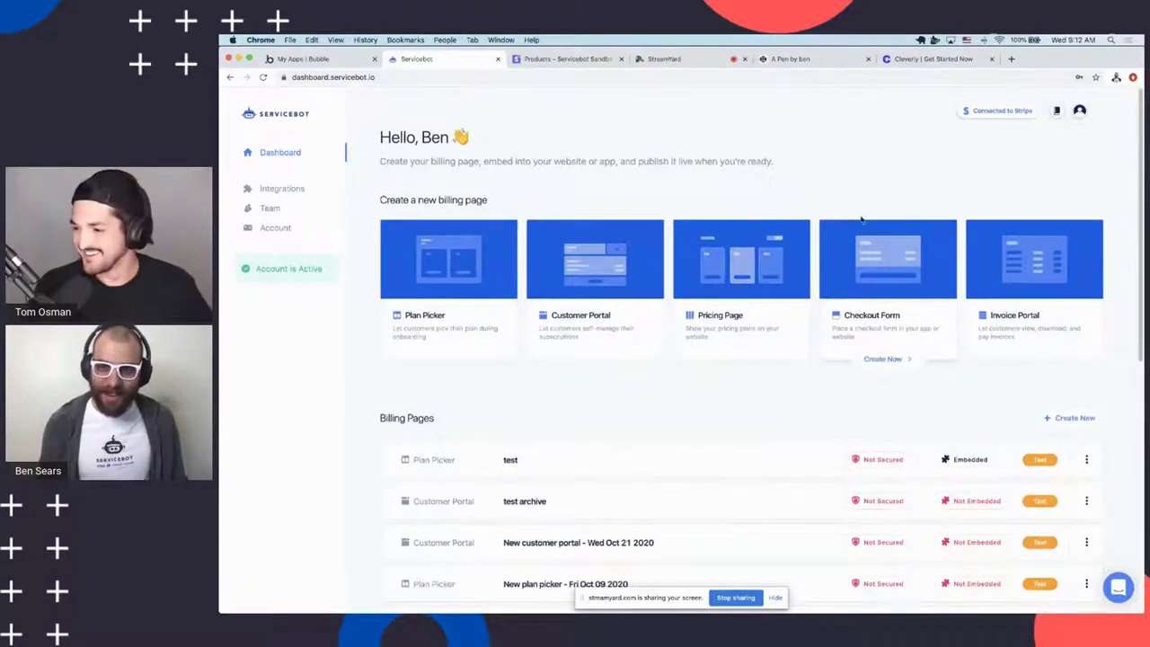
left_click(879, 288)
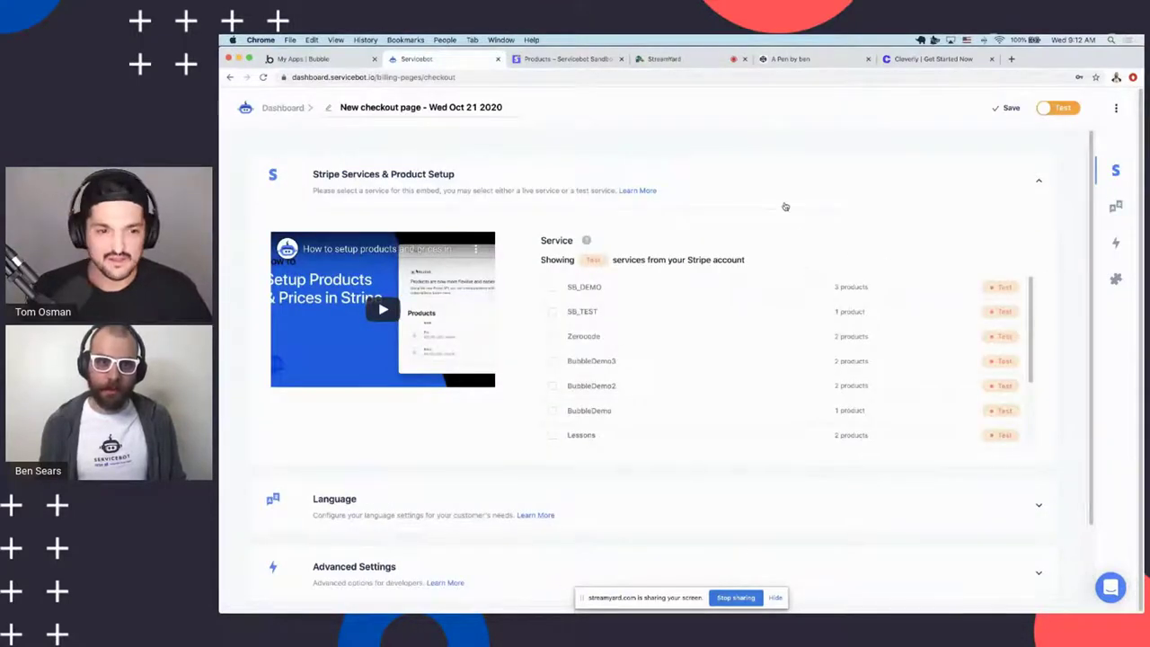
Start the Gold plan signup on the Cleverly page, then come back to the Servicebot checkout editor
left_click(903, 59)
left_click(677, 499)
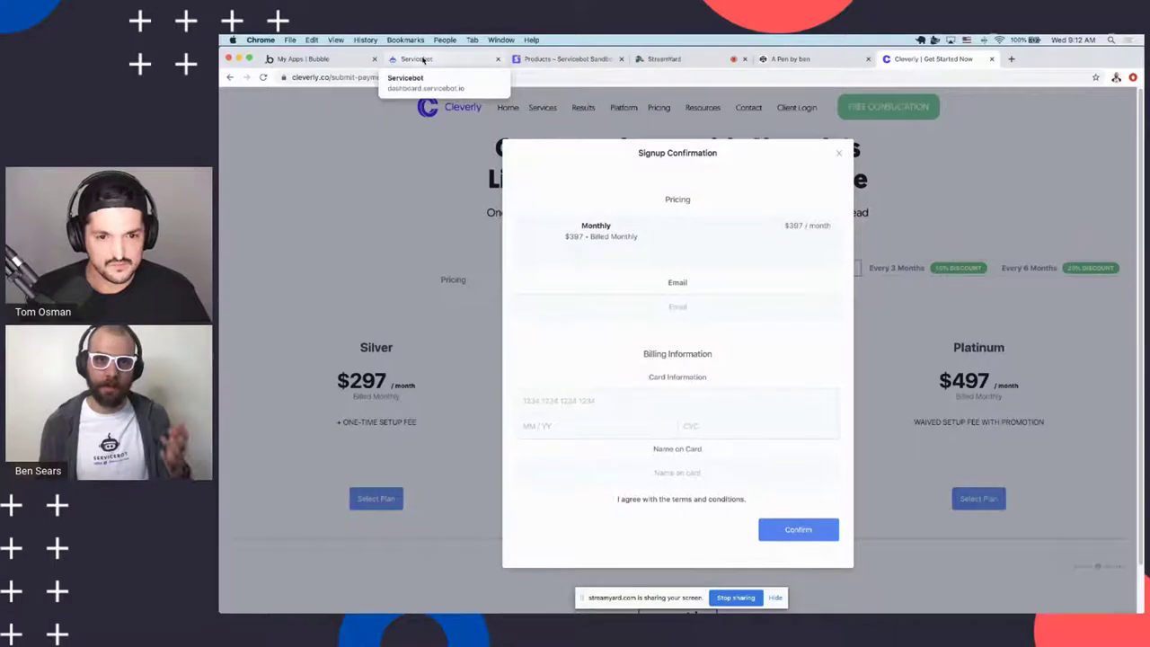
left_click(424, 60)
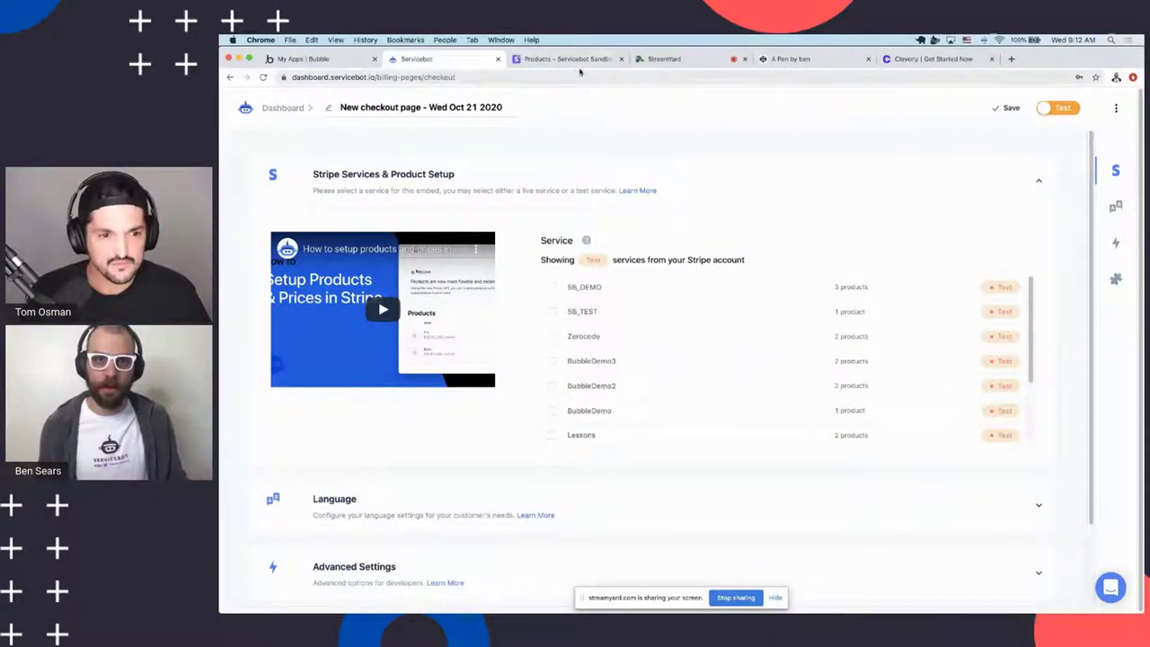
left_click(331, 65)
left_click(423, 59)
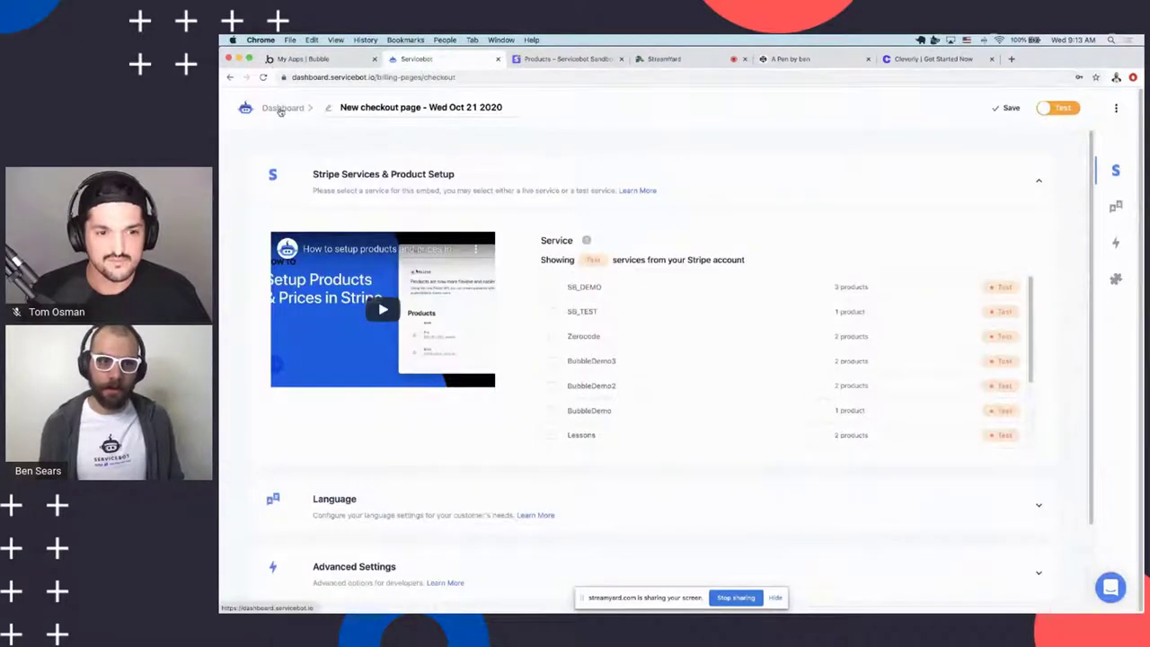
From the dashboard, create a new customer portal page and scroll through it
left_click(281, 108)
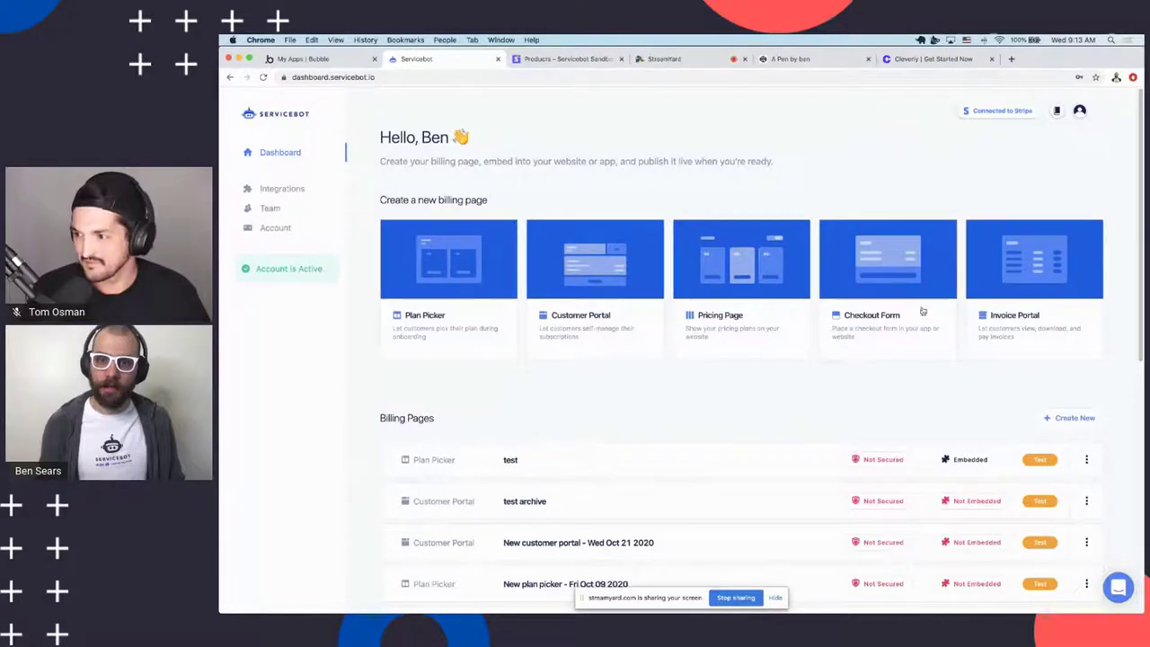
left_click(622, 315)
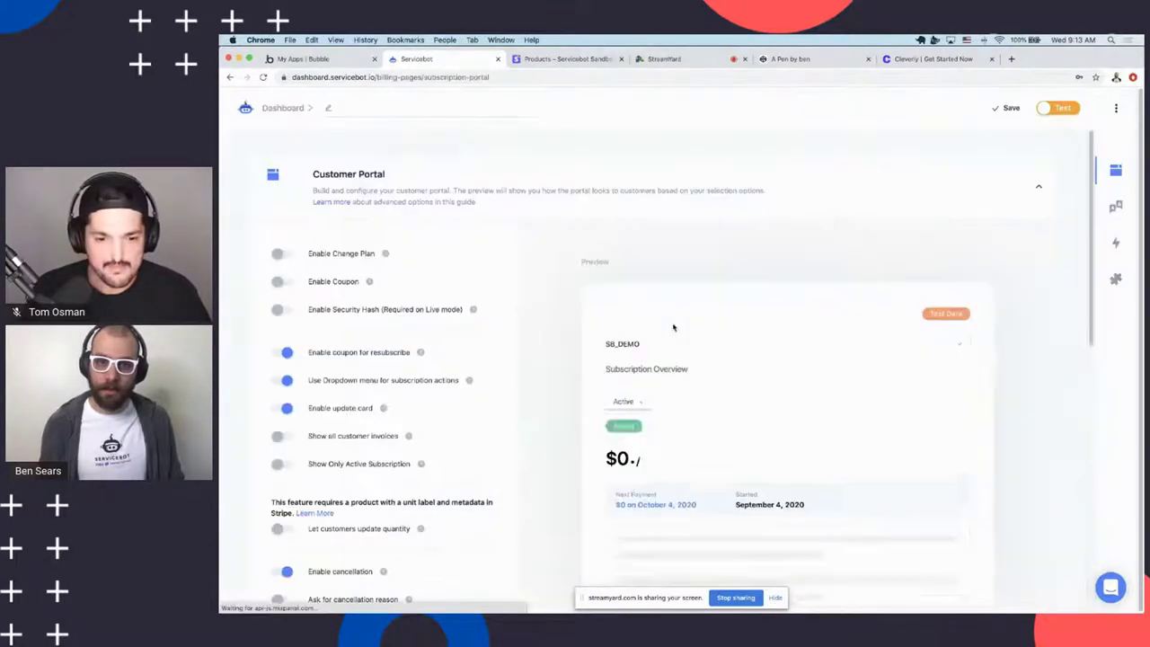
scroll(763, 406, "down", 4)
scroll(608, 392, "down", 2)
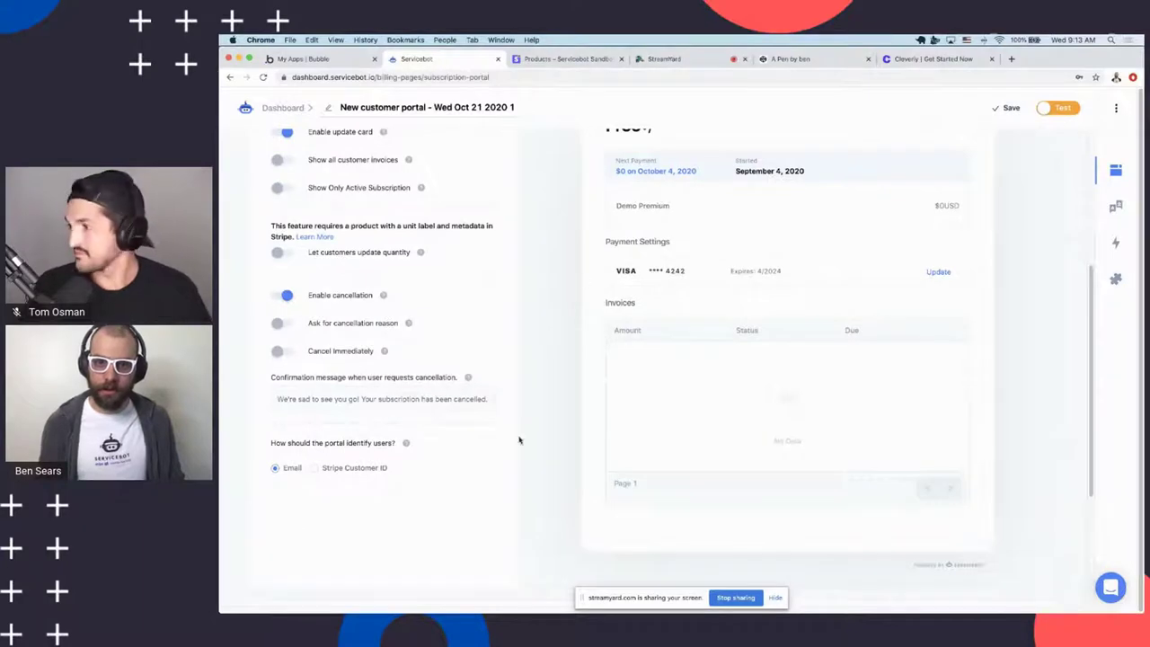
scroll(456, 275, "up", 6)
Start a new invoice portal billing page instead, then view the Stripe sandbox products list
left_click(278, 107)
left_click(975, 264)
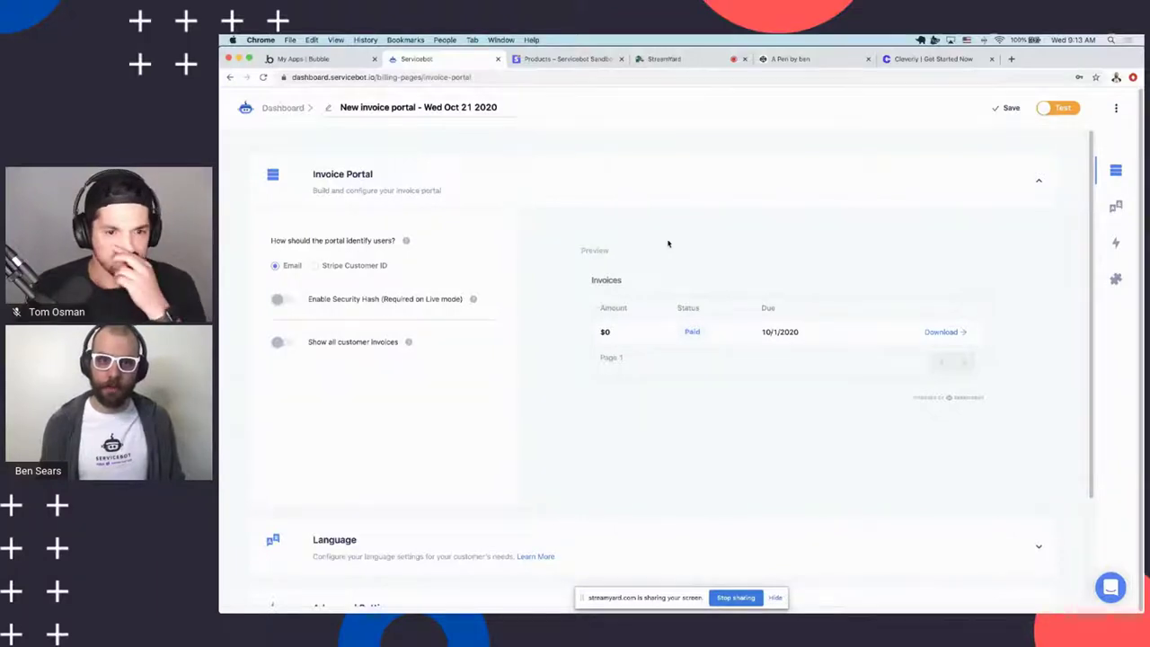
scroll(668, 243, "down", 2)
scroll(656, 256, "up", 2)
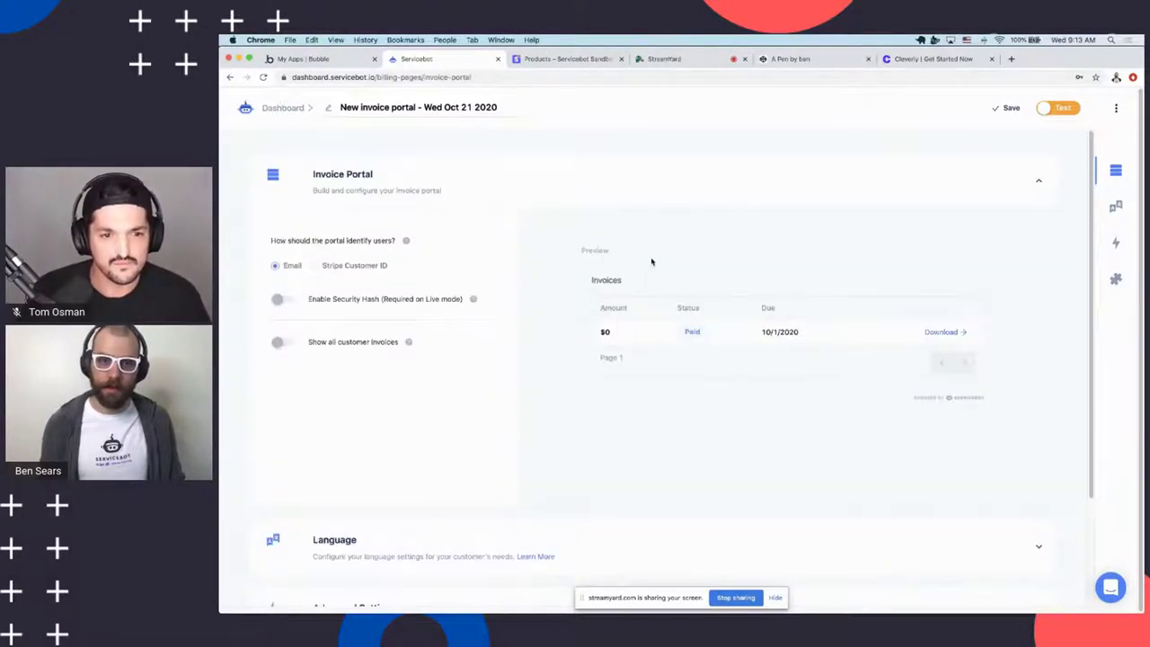
scroll(593, 274, "down", 1)
scroll(588, 266, "up", 1)
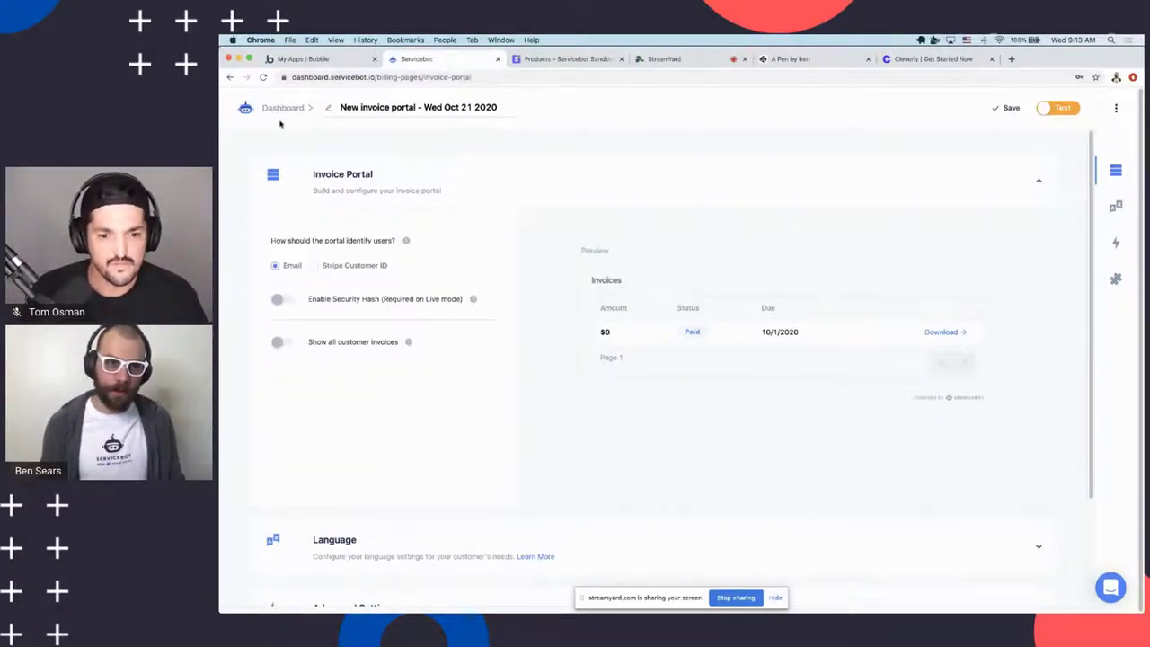
scroll(754, 292, "down", 3)
scroll(719, 288, "up", 3)
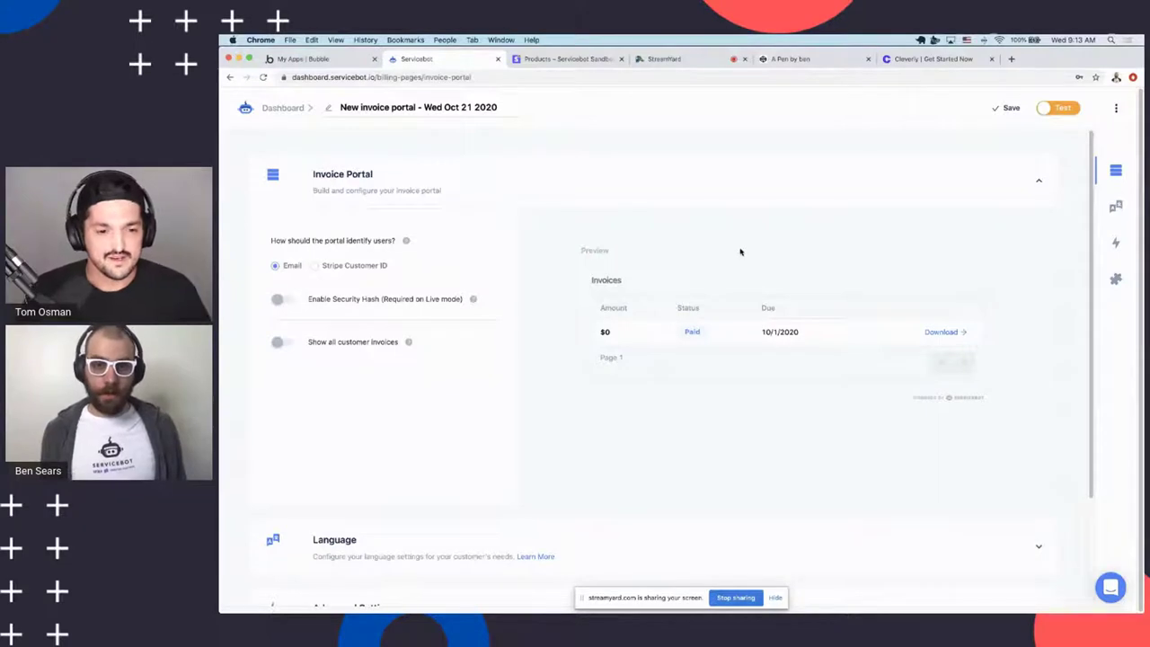
left_click(555, 61)
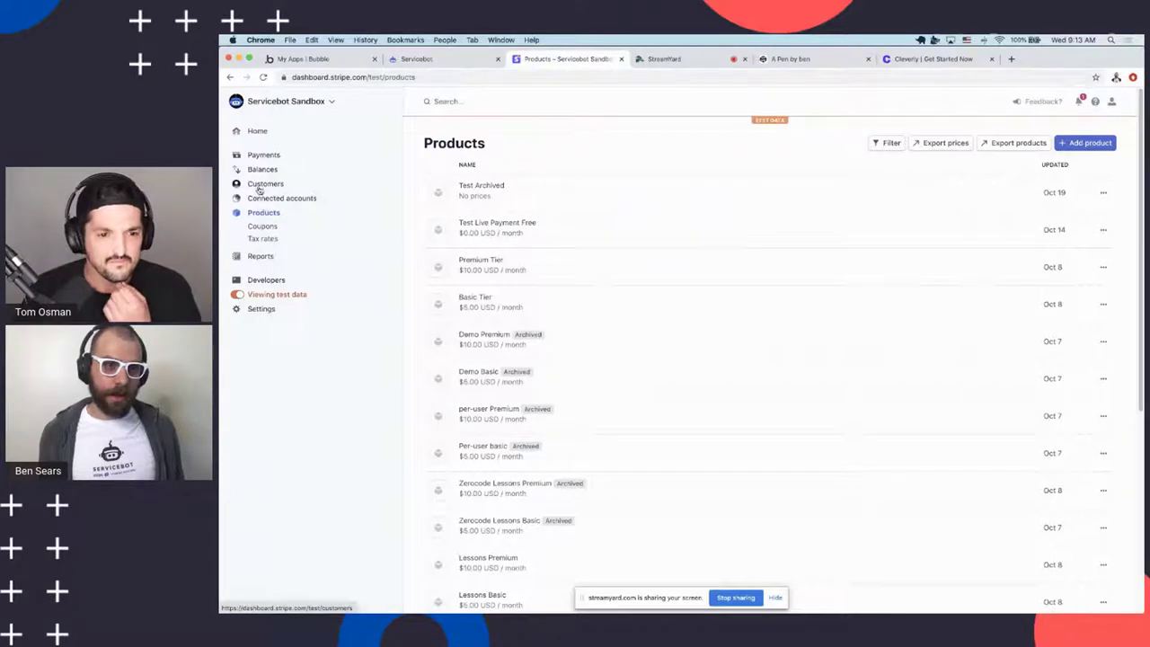
Open the voided $100.00 Demo Premium invoice from the Customers > Invoices list
left_click(260, 186)
left_click(260, 211)
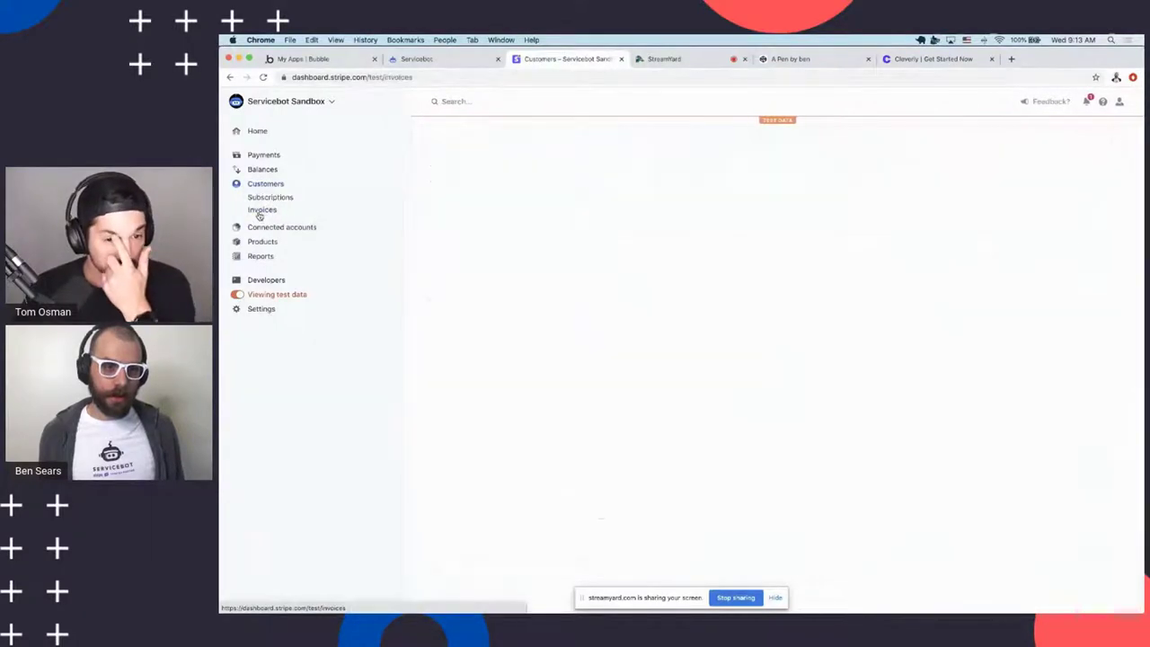
scroll(575, 274, "down", 3)
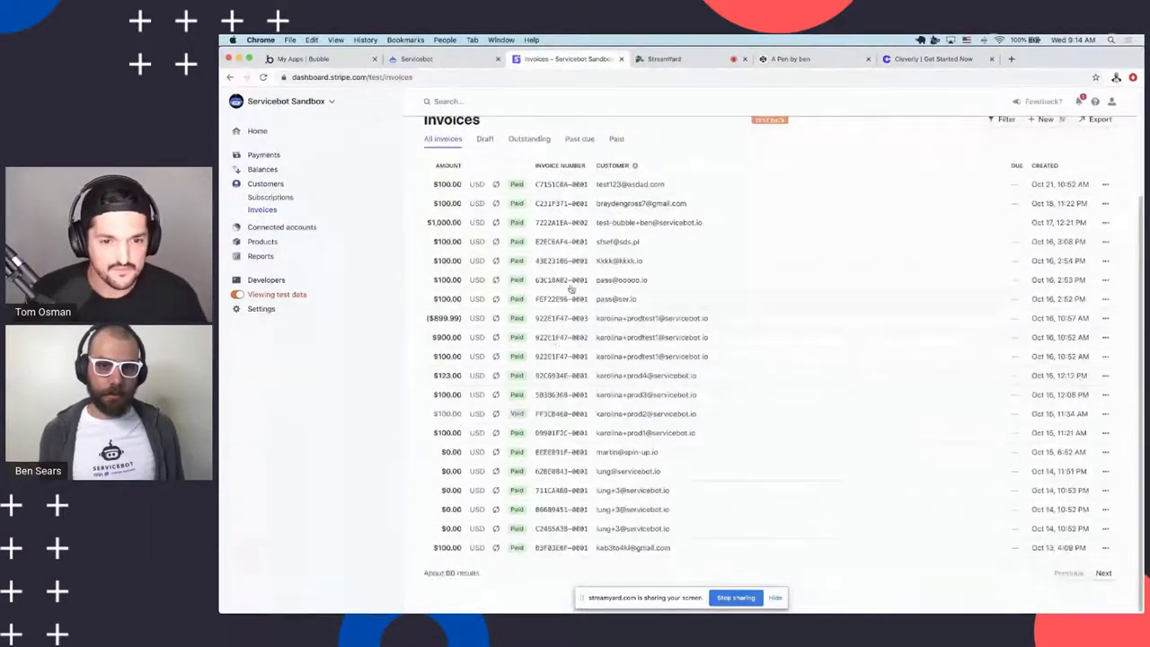
scroll(584, 359, "up", 2)
scroll(593, 421, "down", 2)
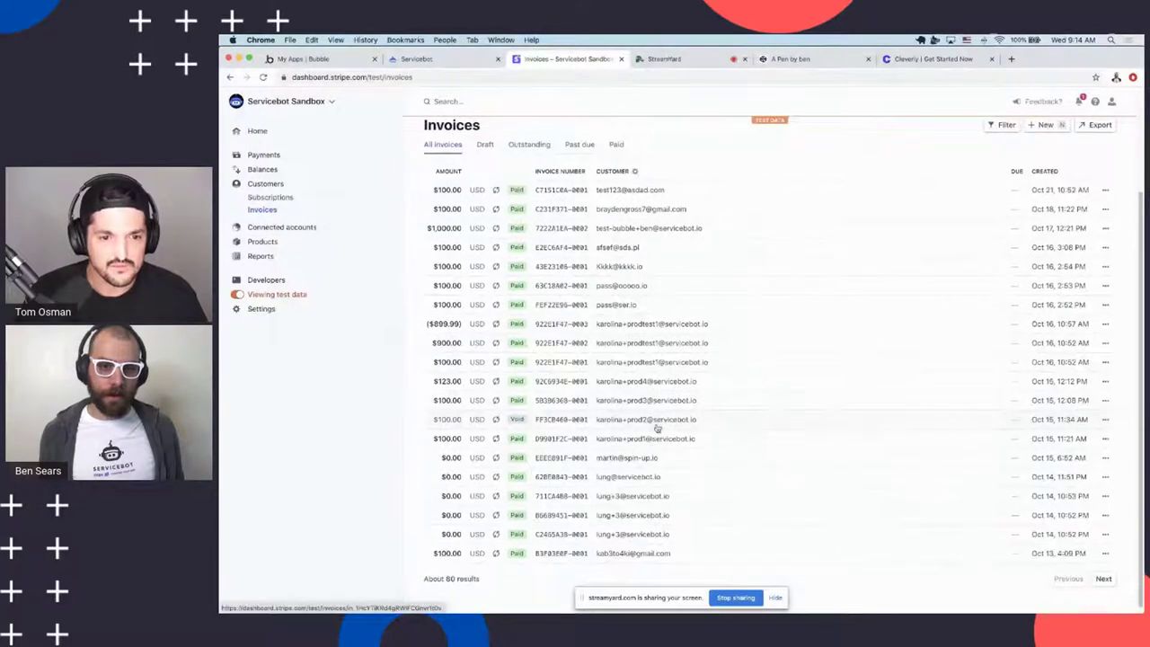
left_click(653, 427)
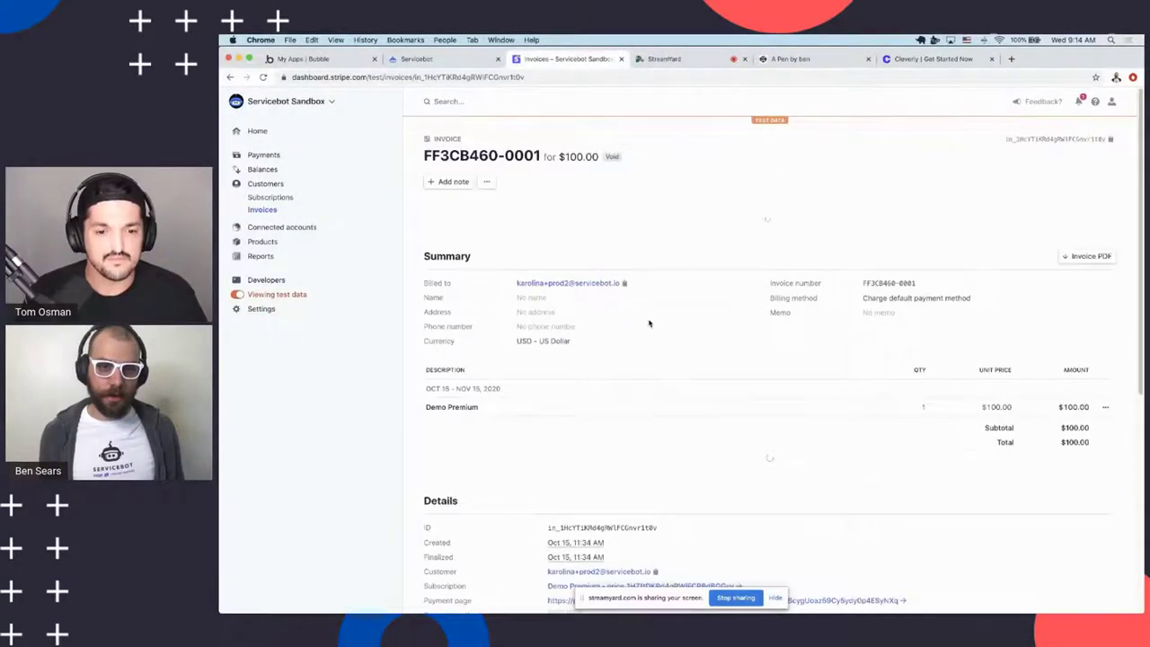
Download the voided invoice as a PDF file
scroll(701, 318, "down", 4)
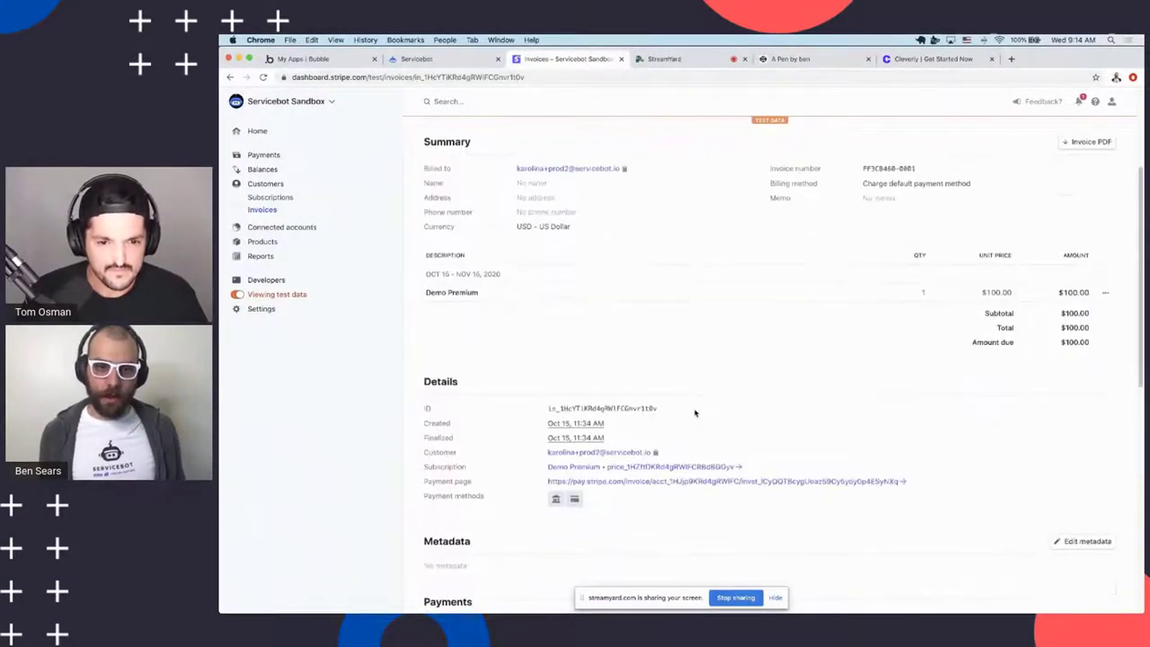
scroll(539, 459, "down", 5)
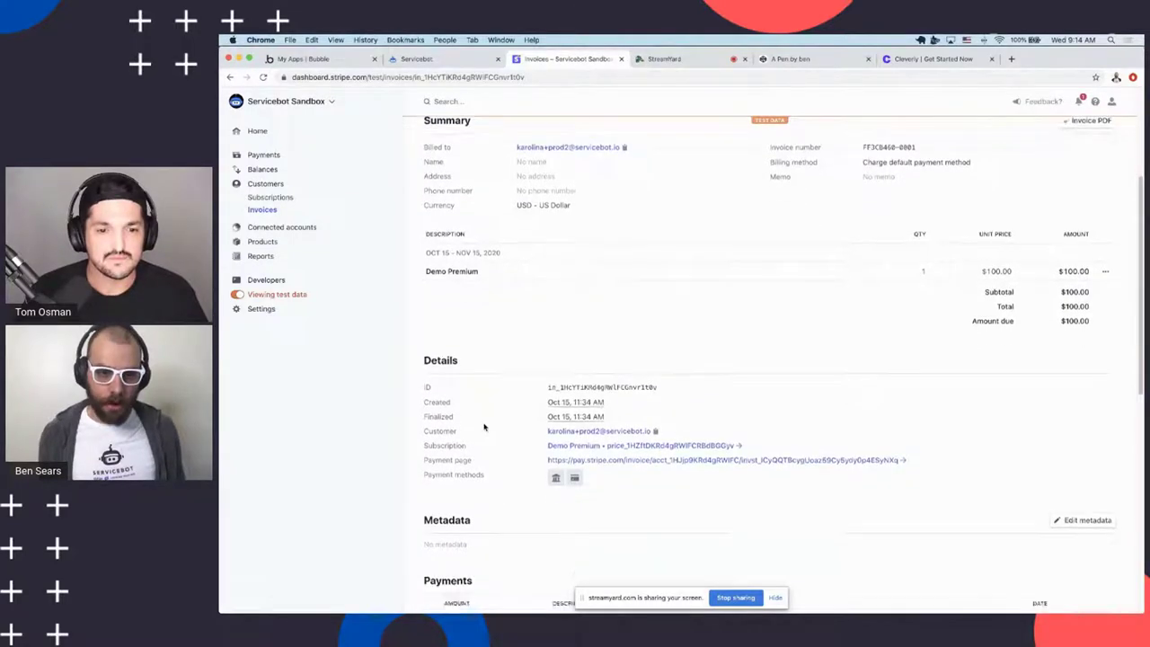
scroll(533, 464, "down", 5)
scroll(875, 429, "up", 10)
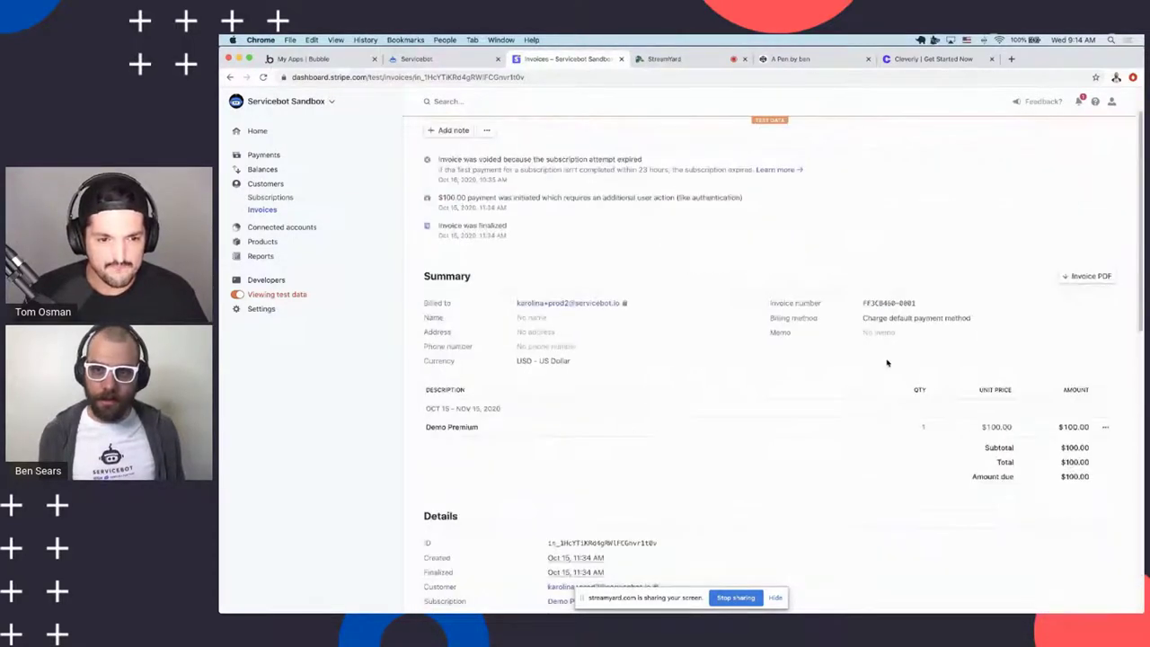
scroll(598, 319, "up", 1)
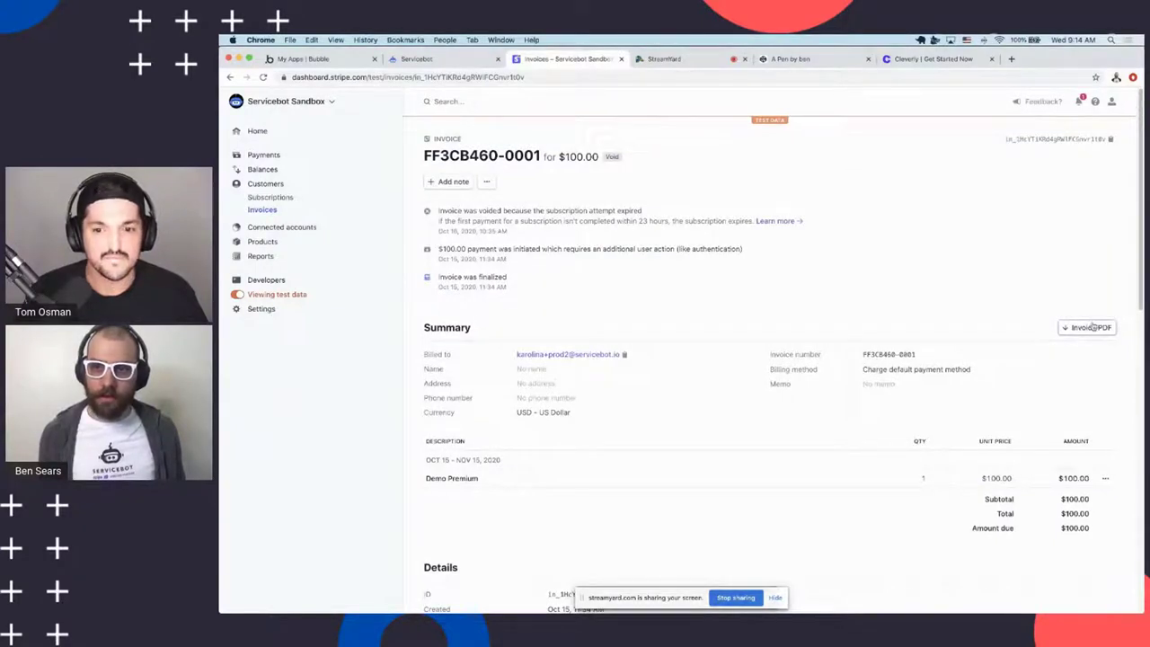
left_click(1087, 329)
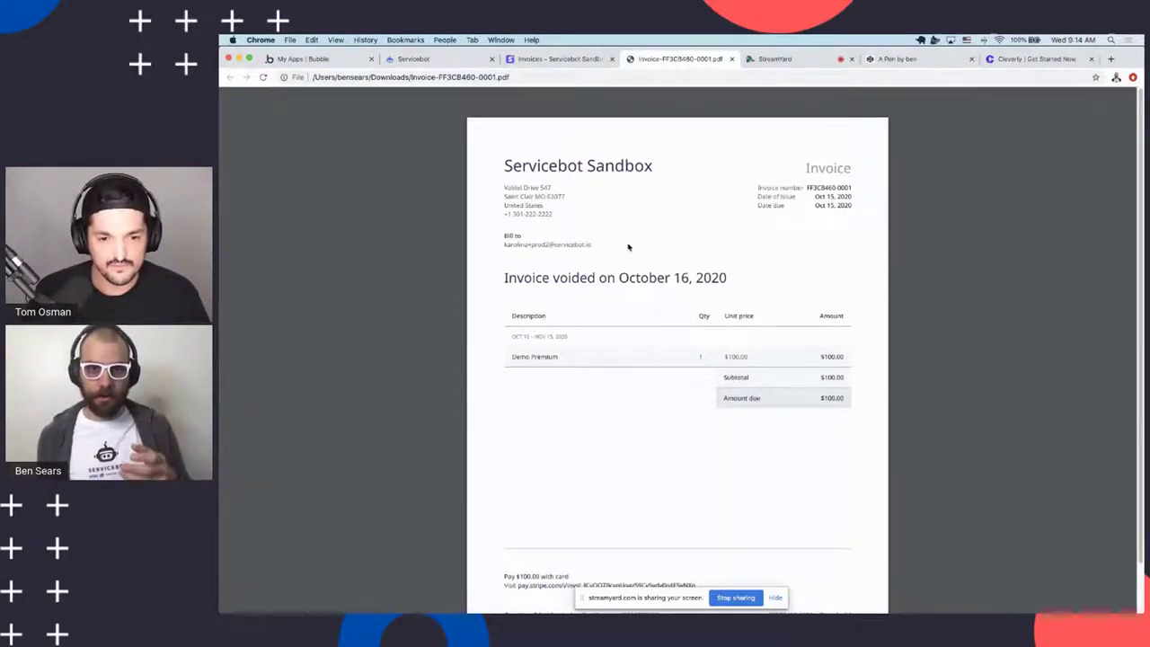
Switch from the invoice PDF back to the Servicebot invoice portal editor tab
left_click(420, 62)
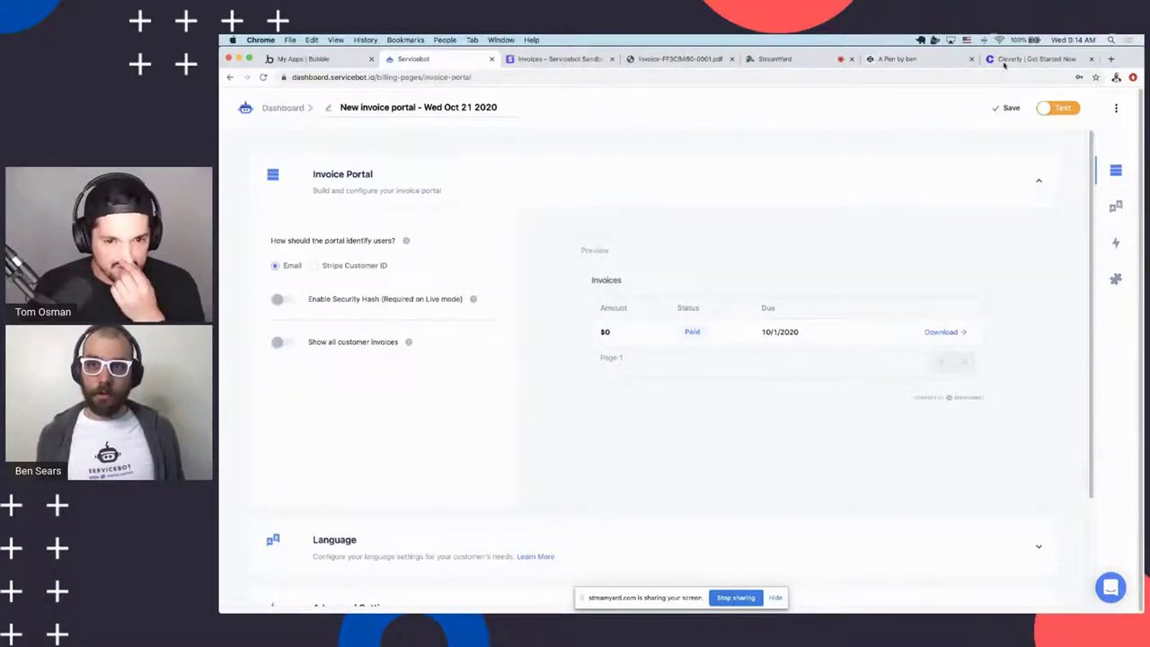
left_click(550, 60)
scroll(602, 290, "down", 2)
scroll(601, 290, "up", 2)
scroll(564, 246, "down", 1)
scroll(565, 246, "down", 10)
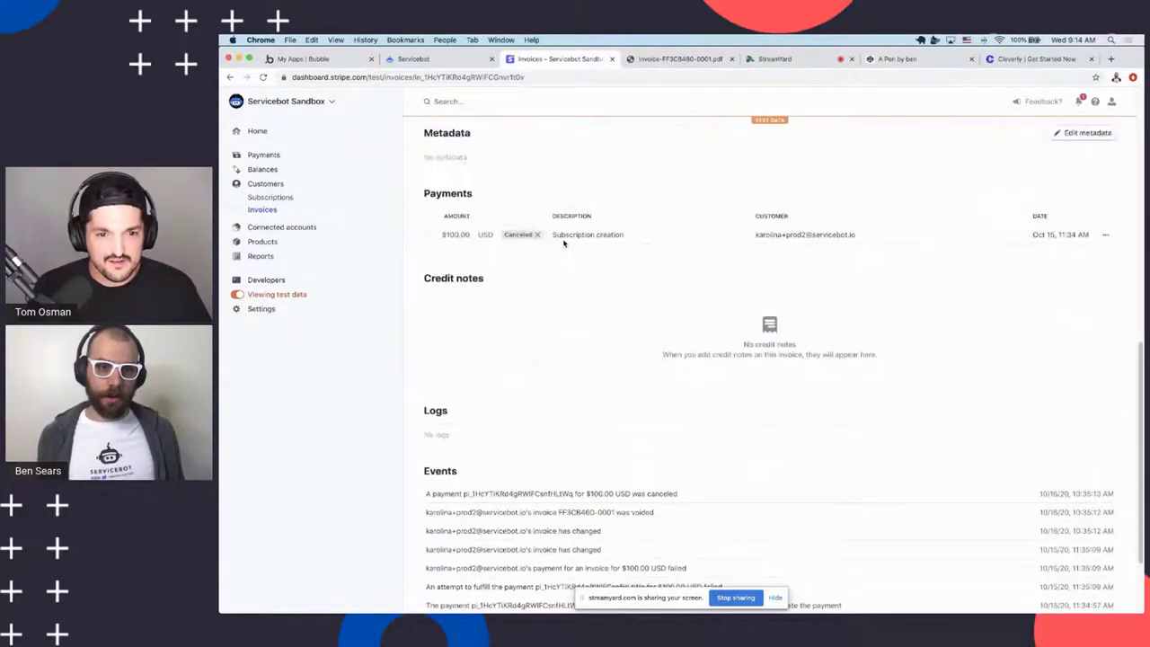
scroll(562, 245, "up", 10)
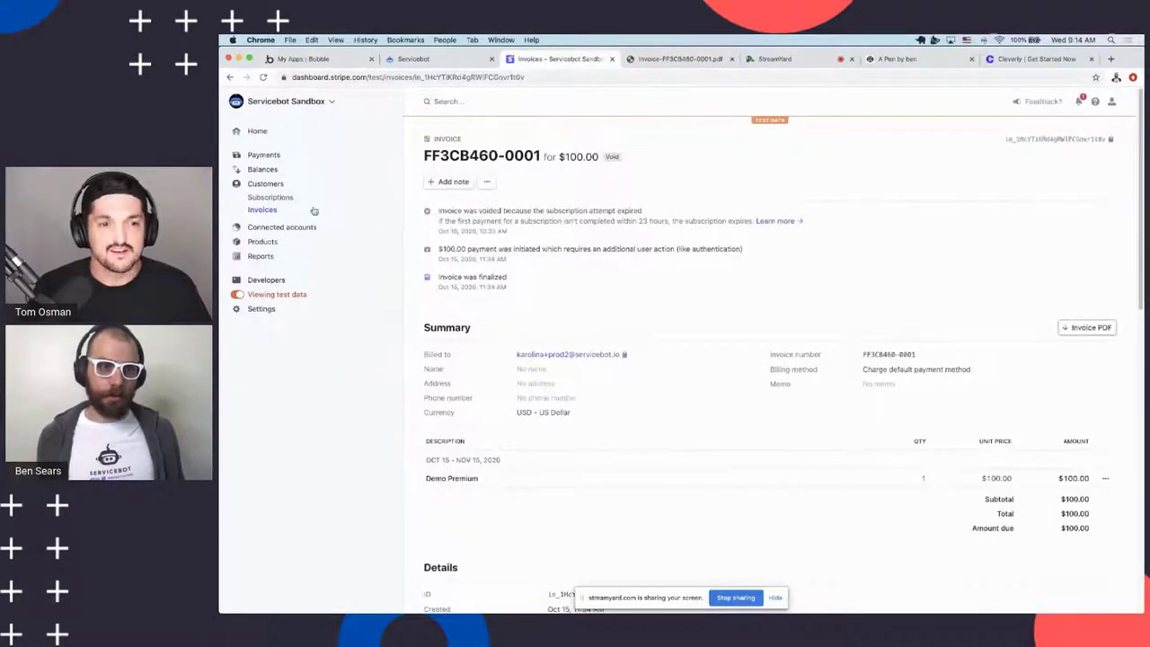
scroll(674, 294, "down", 2)
scroll(630, 270, "up", 2)
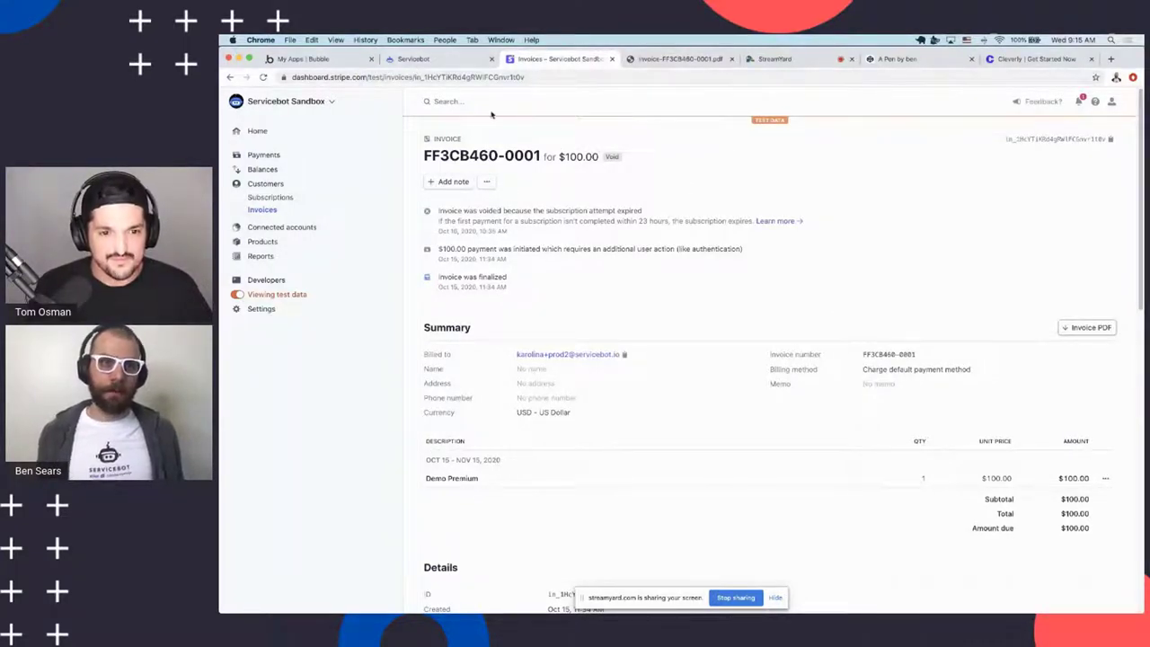
left_click(487, 184)
scroll(644, 324, "down", 3)
scroll(643, 324, "up", 3)
scroll(630, 329, "down", 2)
scroll(634, 342, "up", 2)
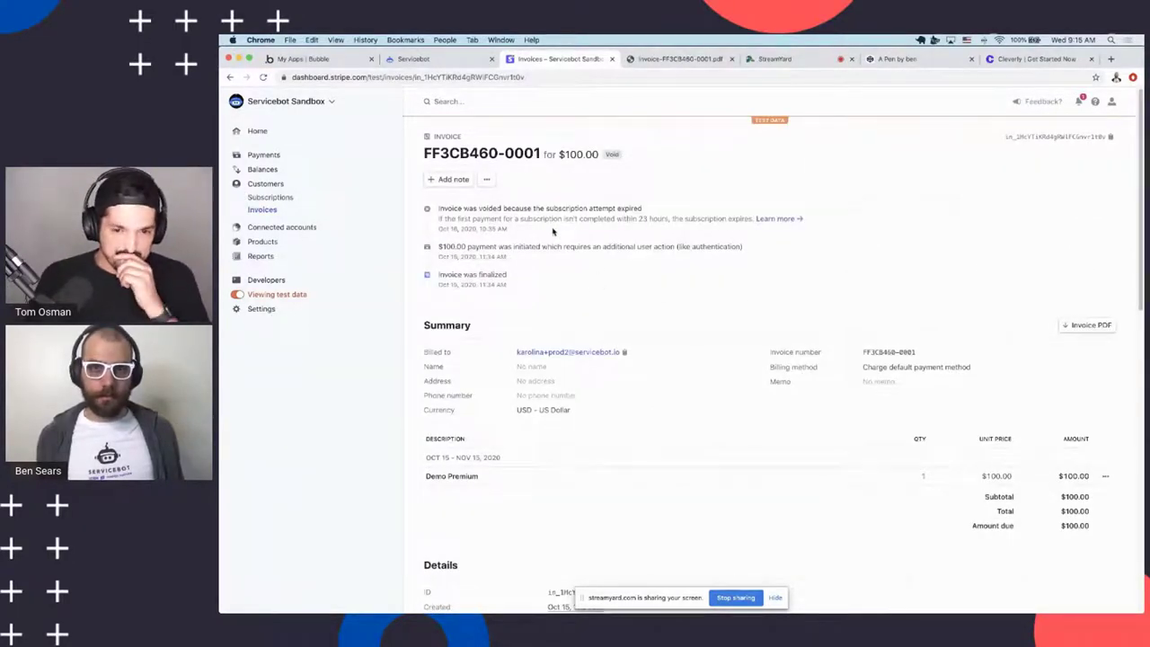
Return to the Servicebot dashboard and look over its billing page templates and existing pages
left_click(391, 60)
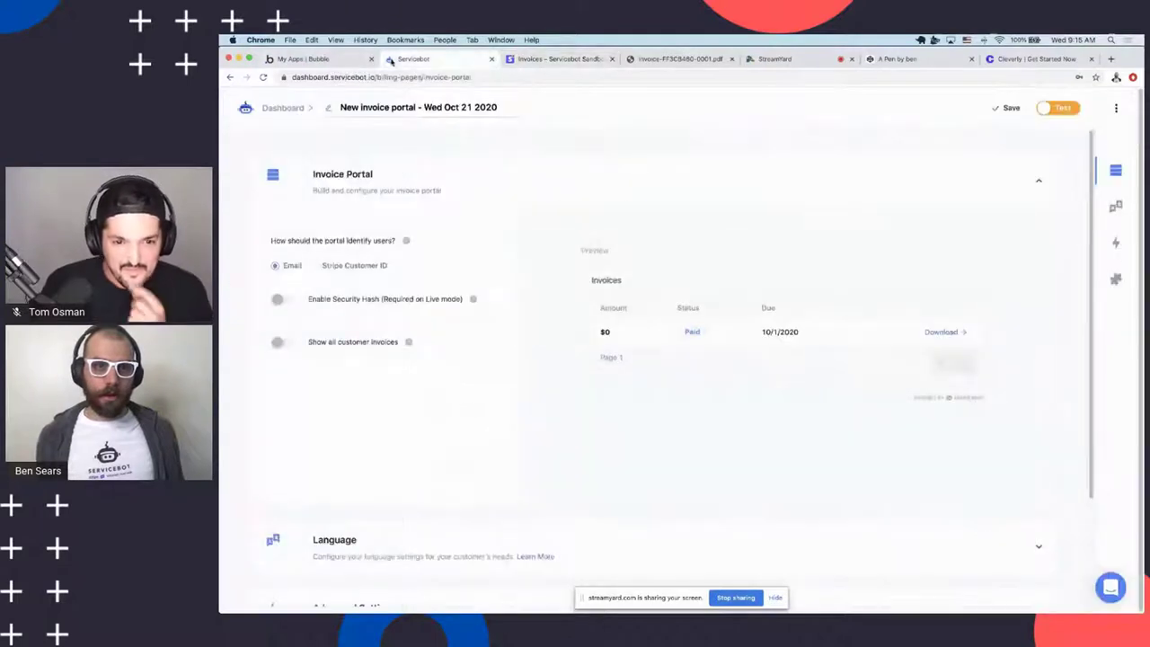
left_click(282, 108)
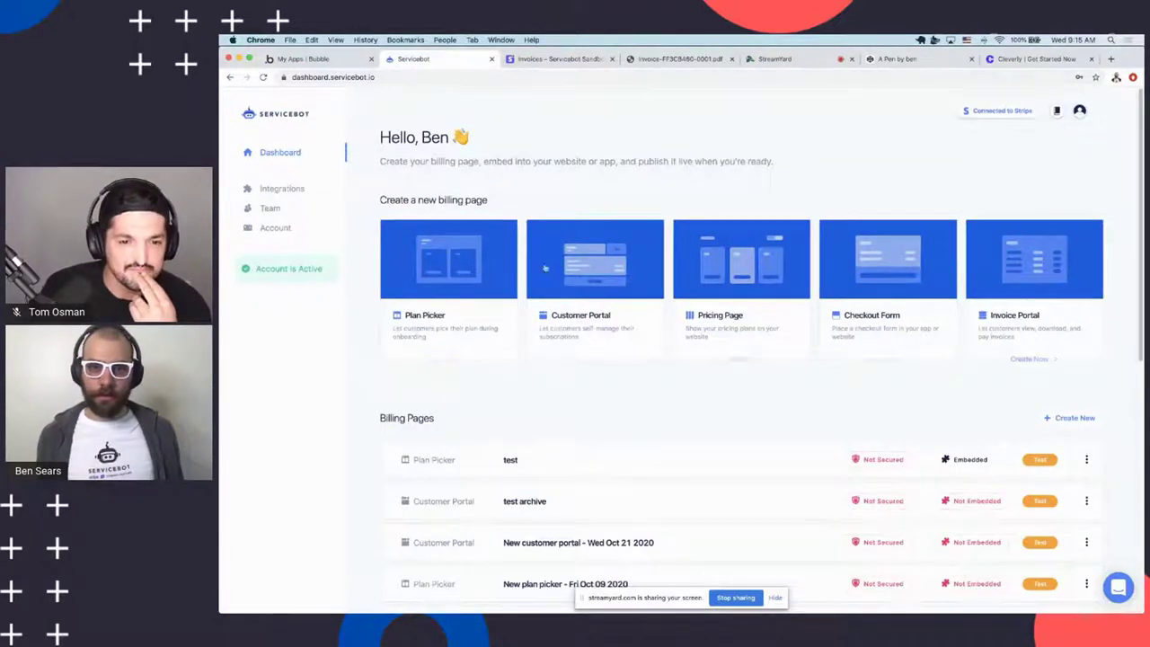
scroll(878, 288, "down", 3)
scroll(809, 269, "up", 3)
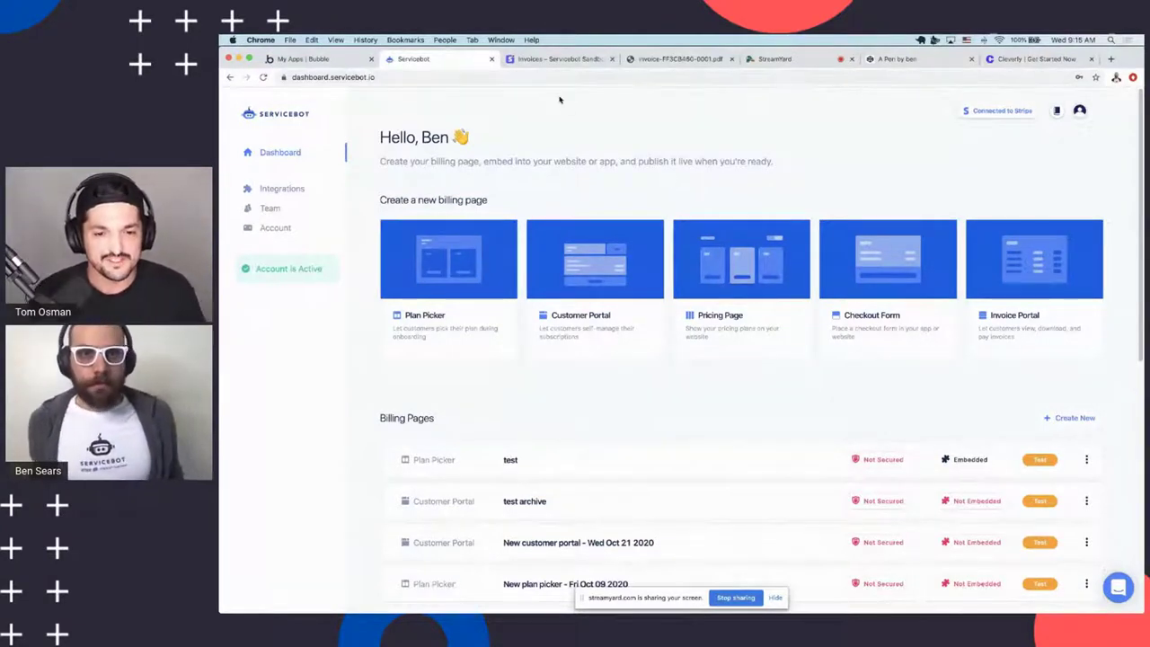
scroll(597, 144, "down", 2)
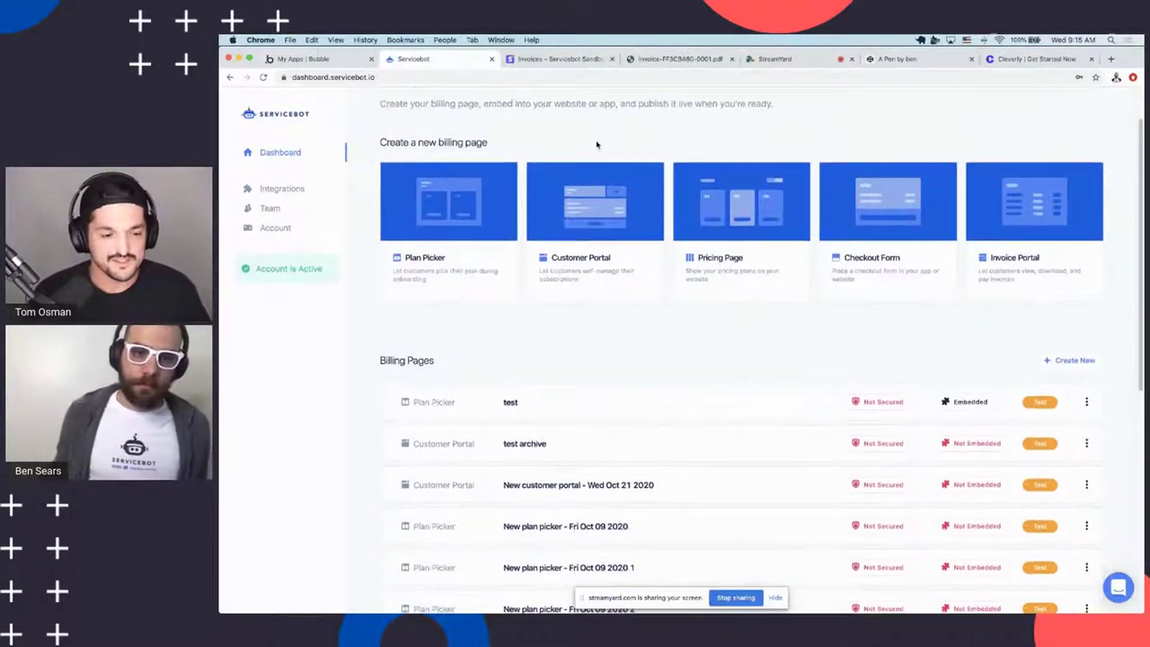
scroll(597, 144, "up", 2)
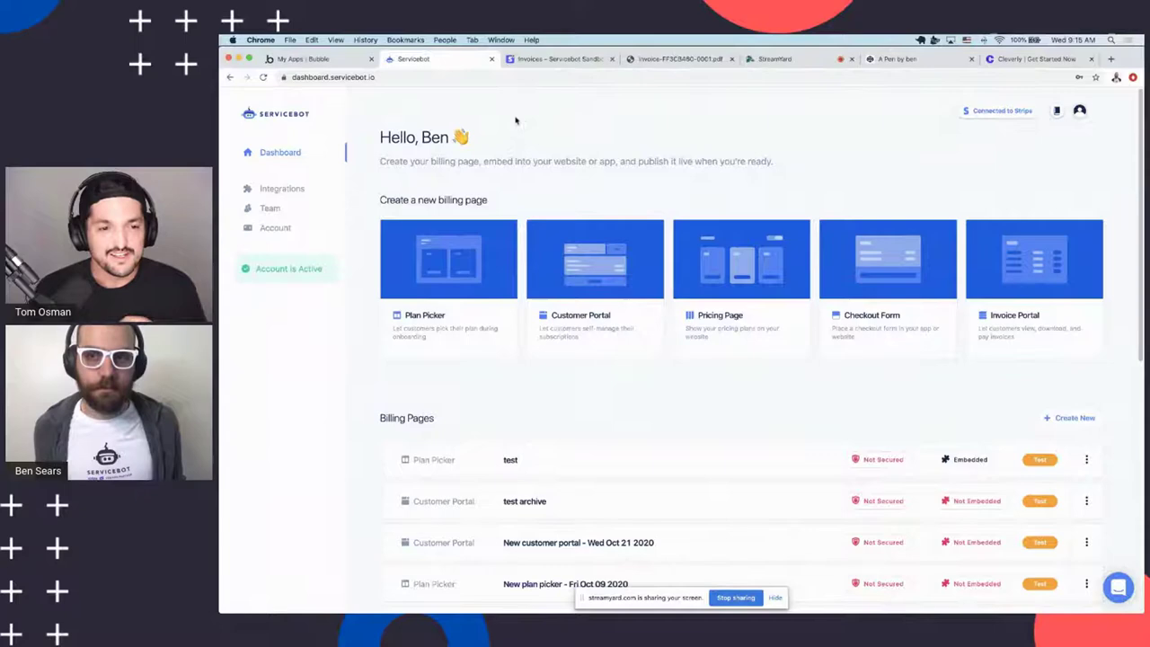
Reopen the accidentally closed Servicebot dashboard tab, then move to the Stripe invoice page
left_click(775, 58)
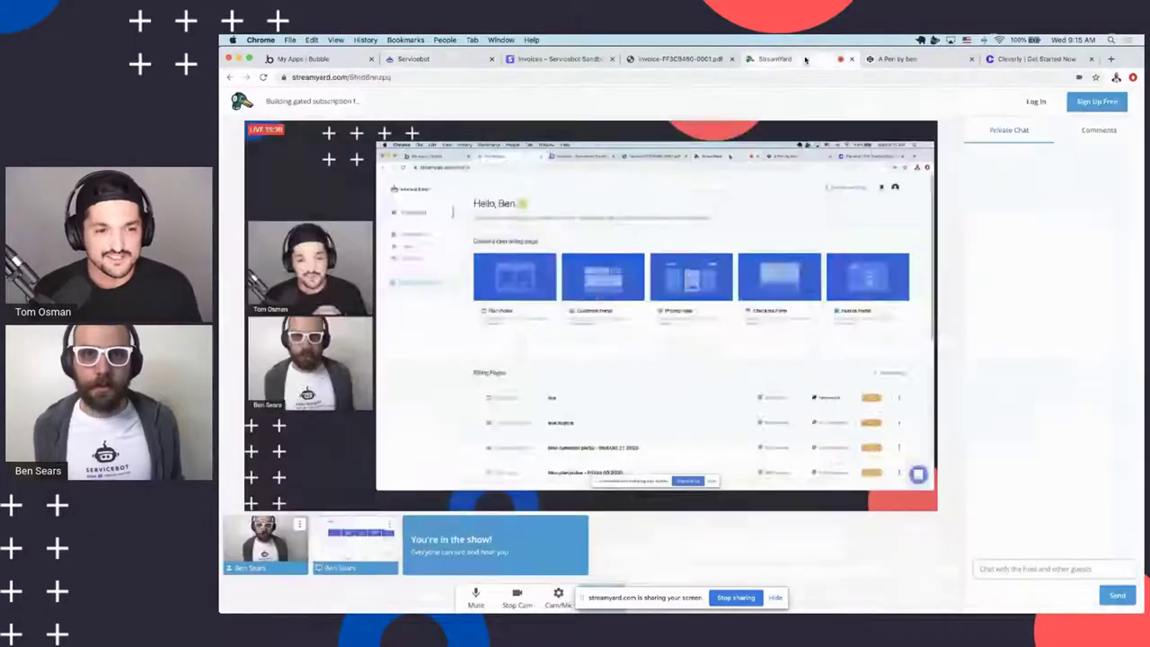
left_click(491, 59)
left_click(447, 59)
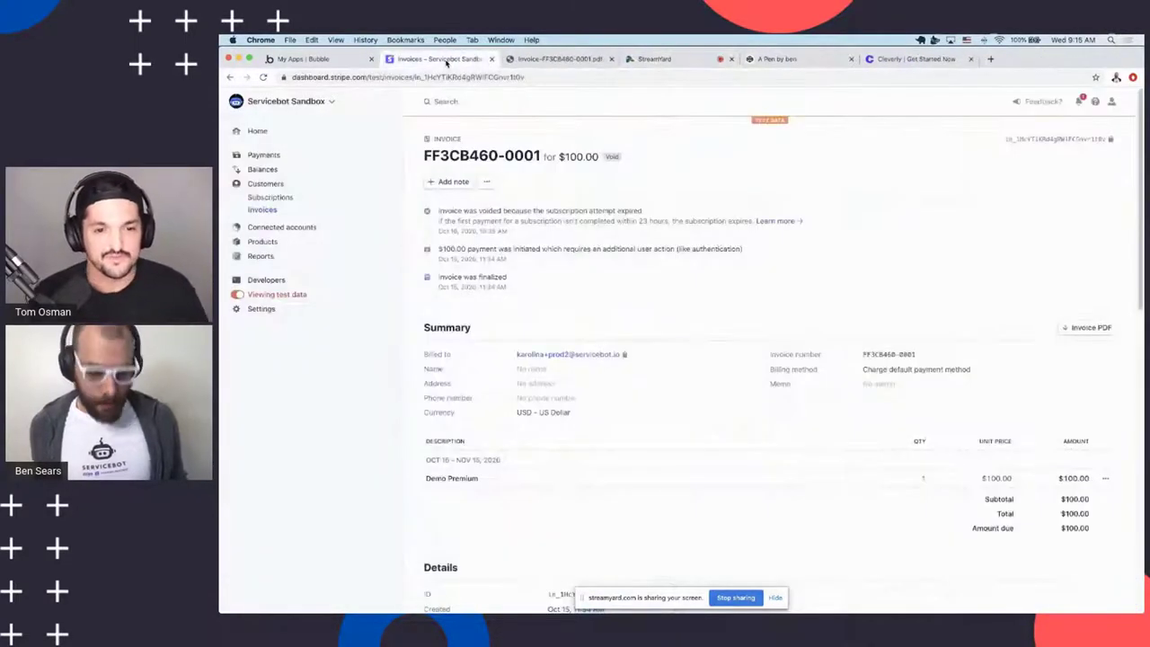
key("super+shift+t")
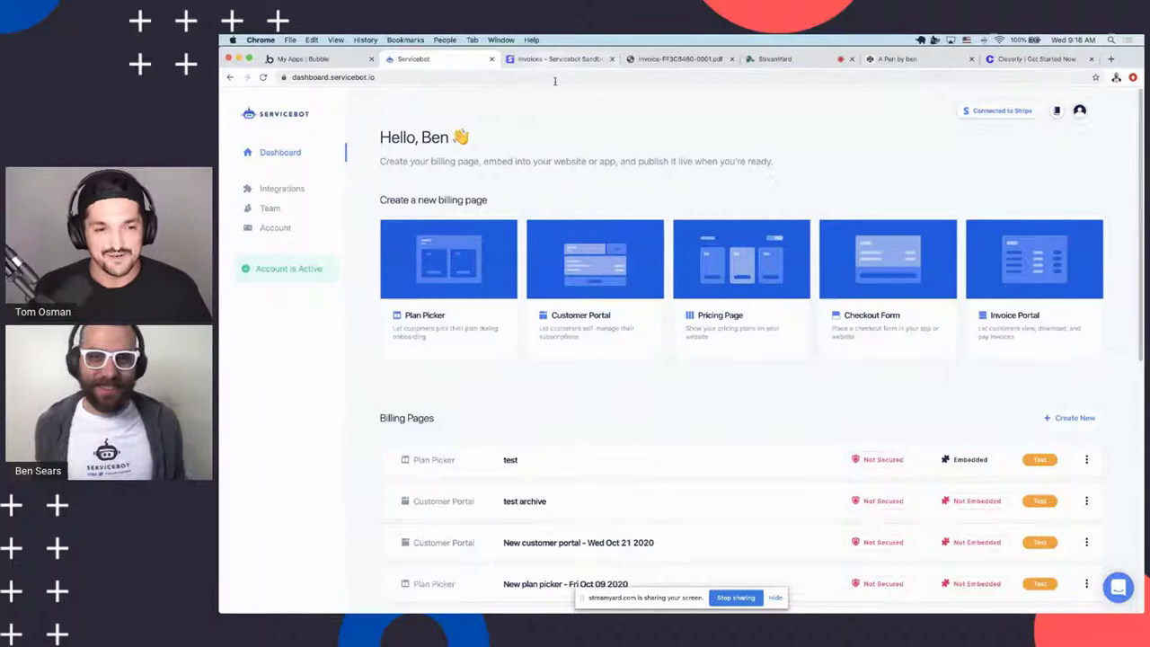
left_click(320, 60)
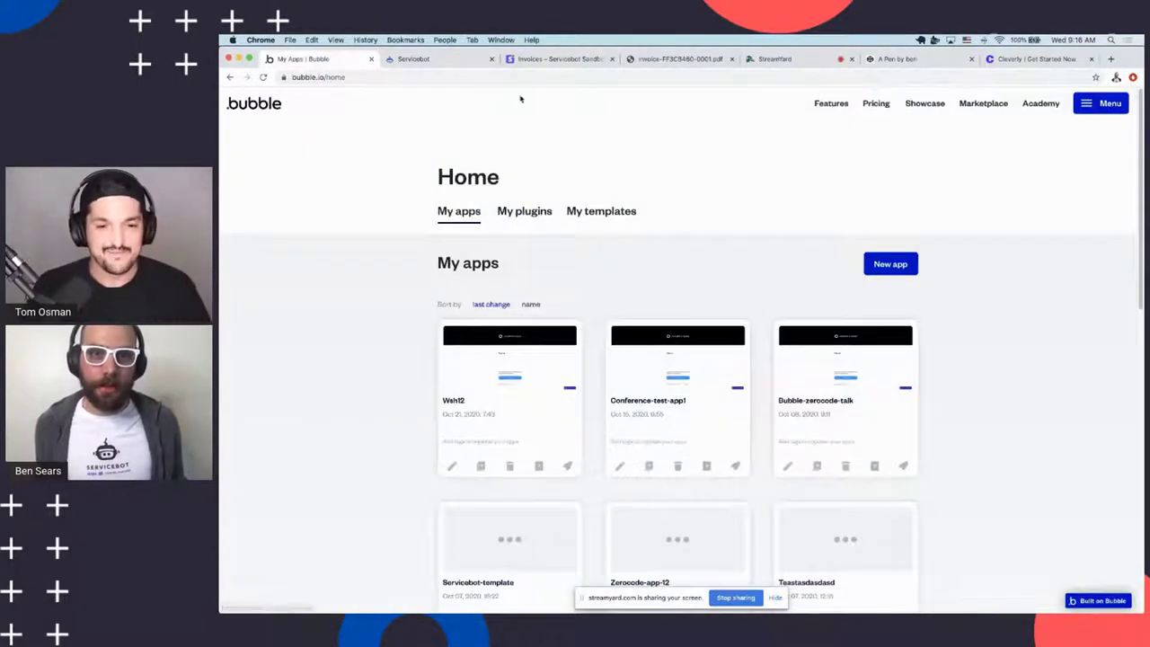
left_click(535, 60)
key("ctrl+shift+Tab")
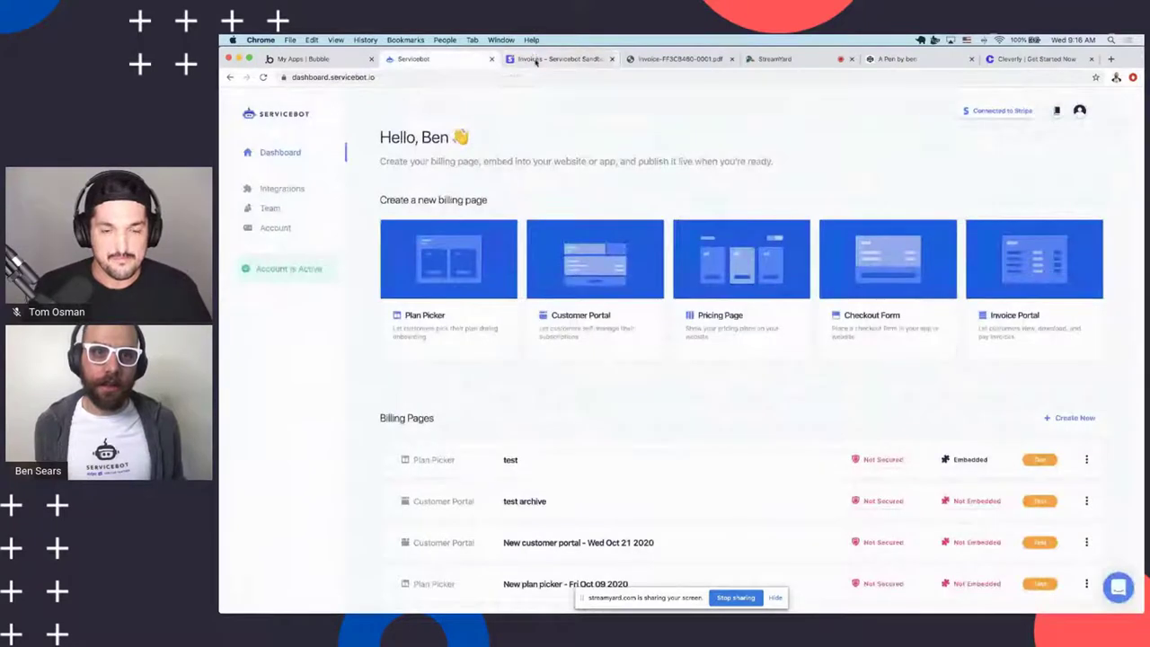
left_click(535, 59)
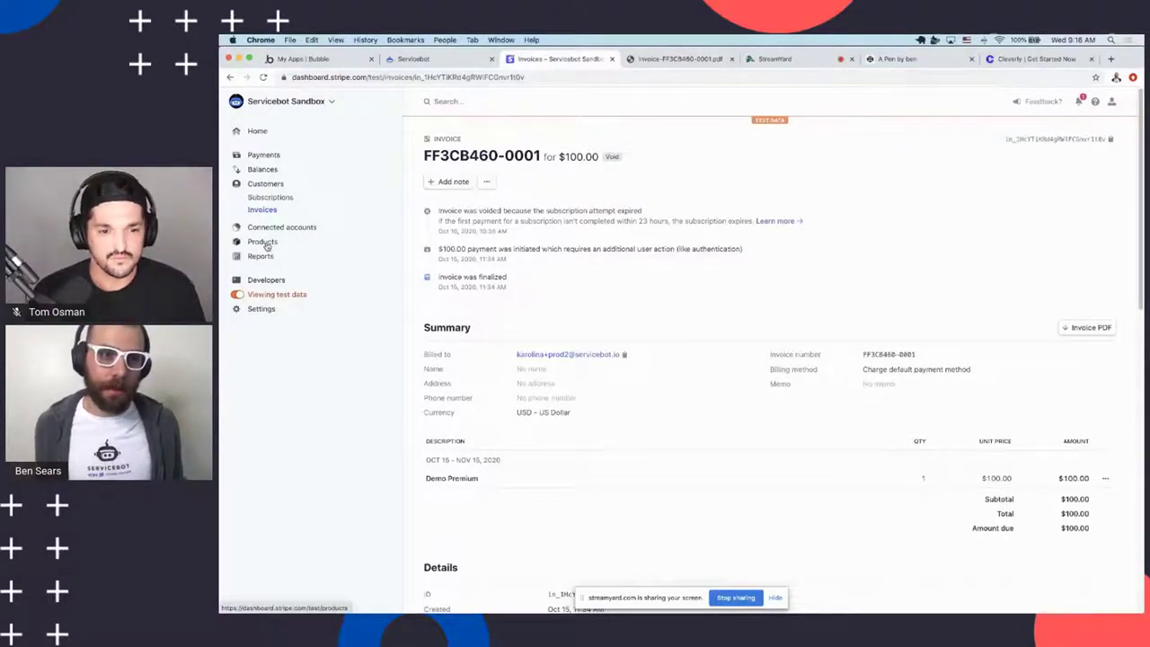
Open the Basic Tier product and review its $5.00 USD monthly price and metadata
left_click(265, 242)
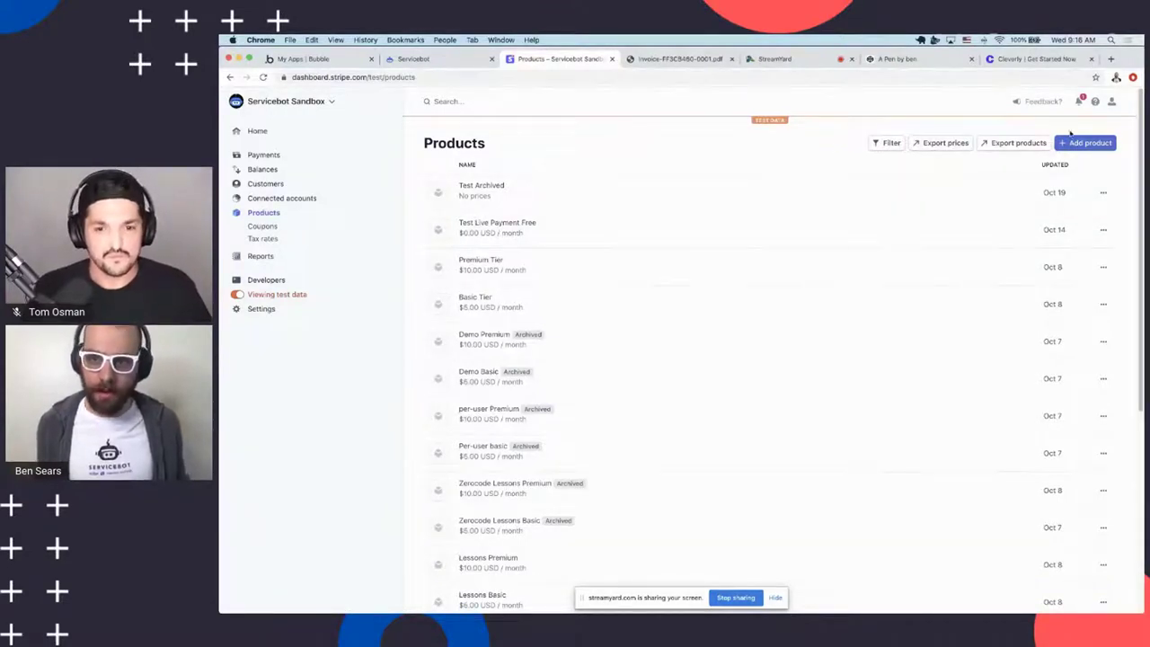
left_click(565, 313)
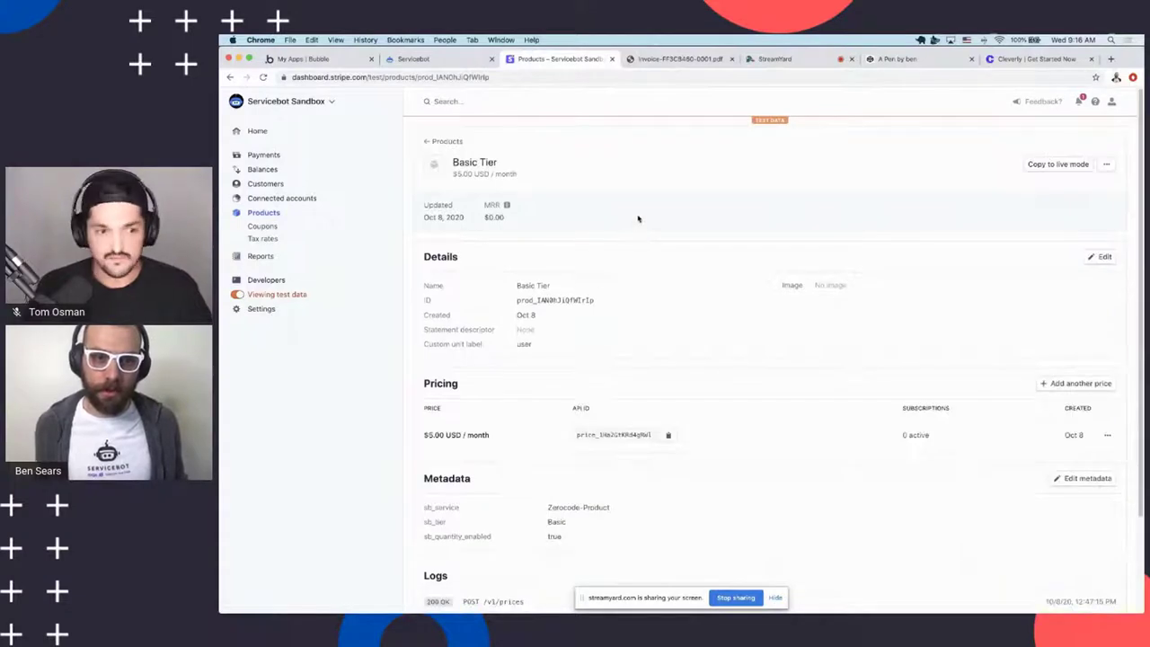
left_click_drag(456, 161, 478, 162)
left_click(516, 160)
scroll(482, 354, "down", 3)
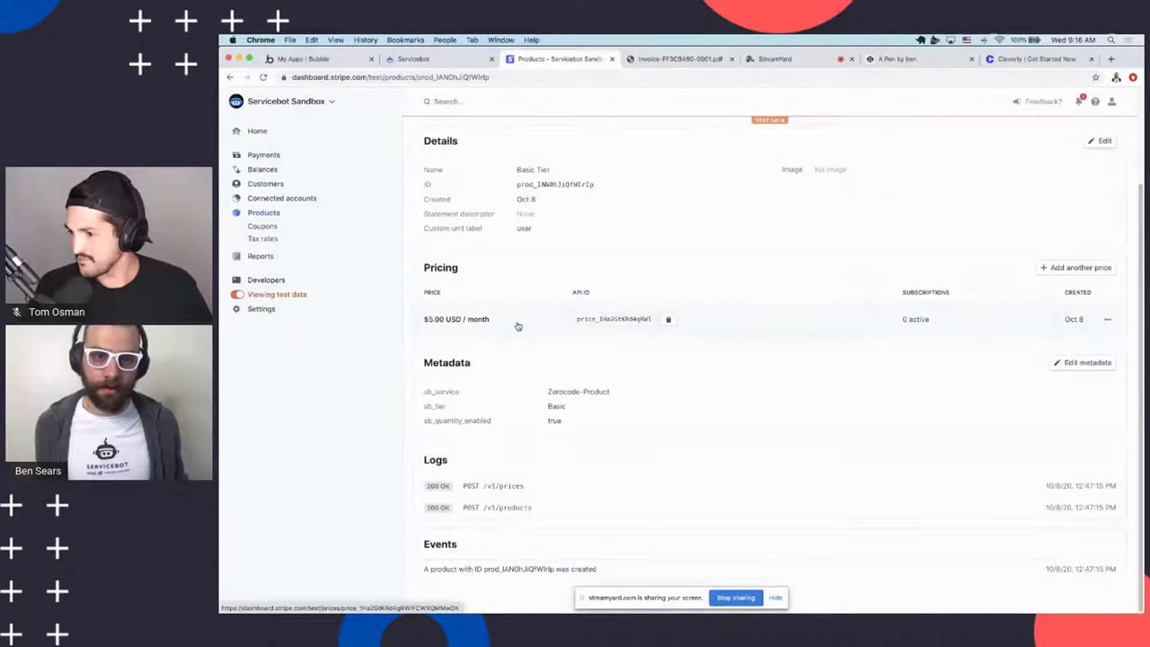
scroll(506, 321, "up", 3)
scroll(545, 301, "down", 2)
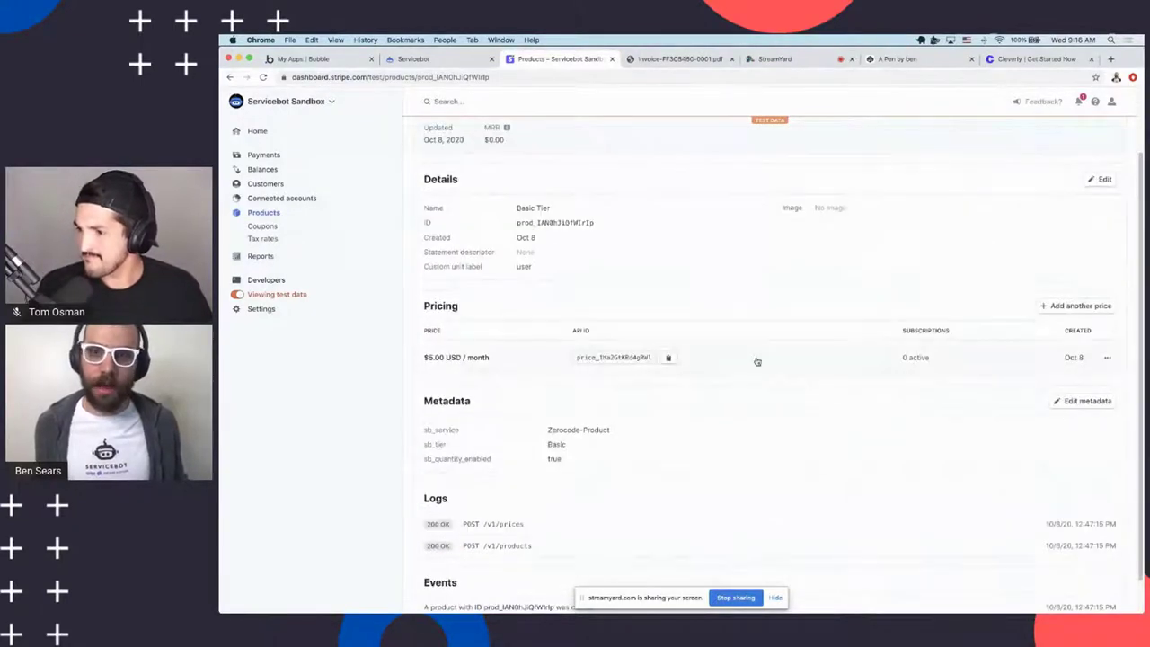
scroll(584, 273, "up", 2)
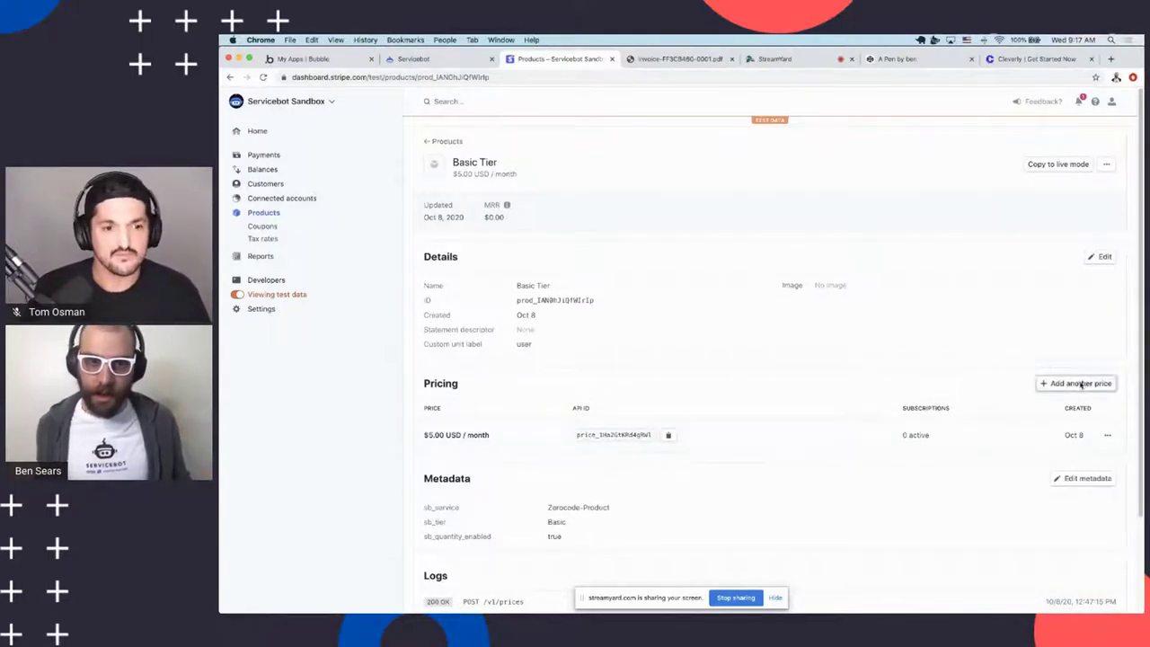
left_click(1081, 382)
Add a $50.00 USD yearly price to Basic Tier, confirming with the account password
key("Escape")
left_click(1099, 382)
left_click(574, 275)
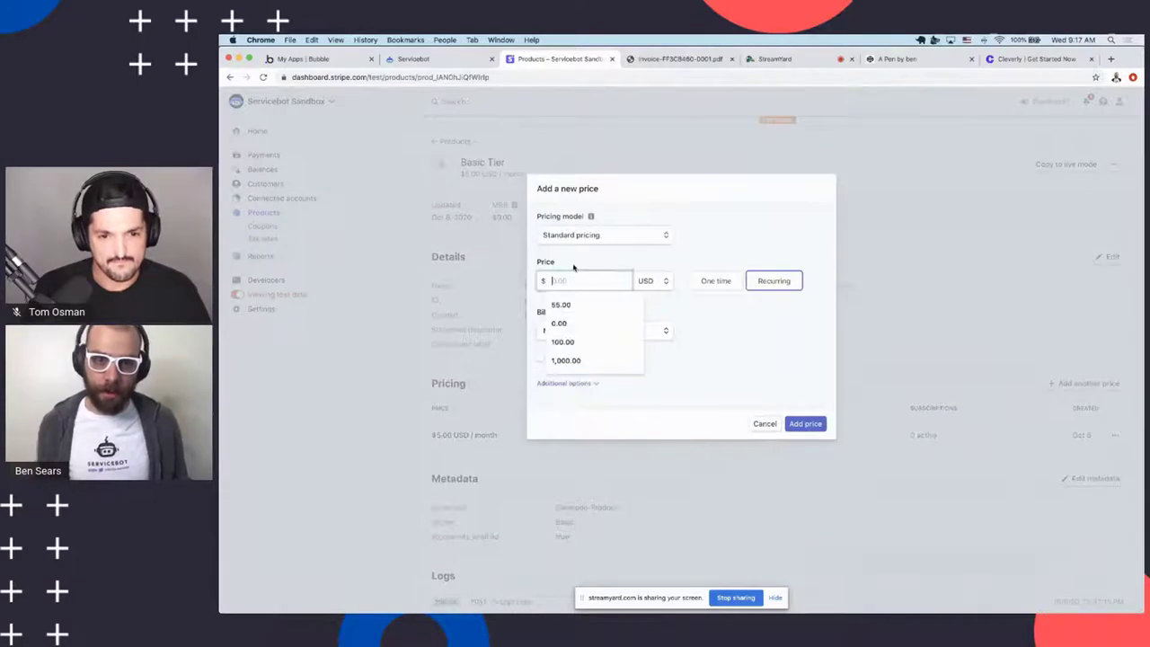
type("5.00")
left_click(565, 329)
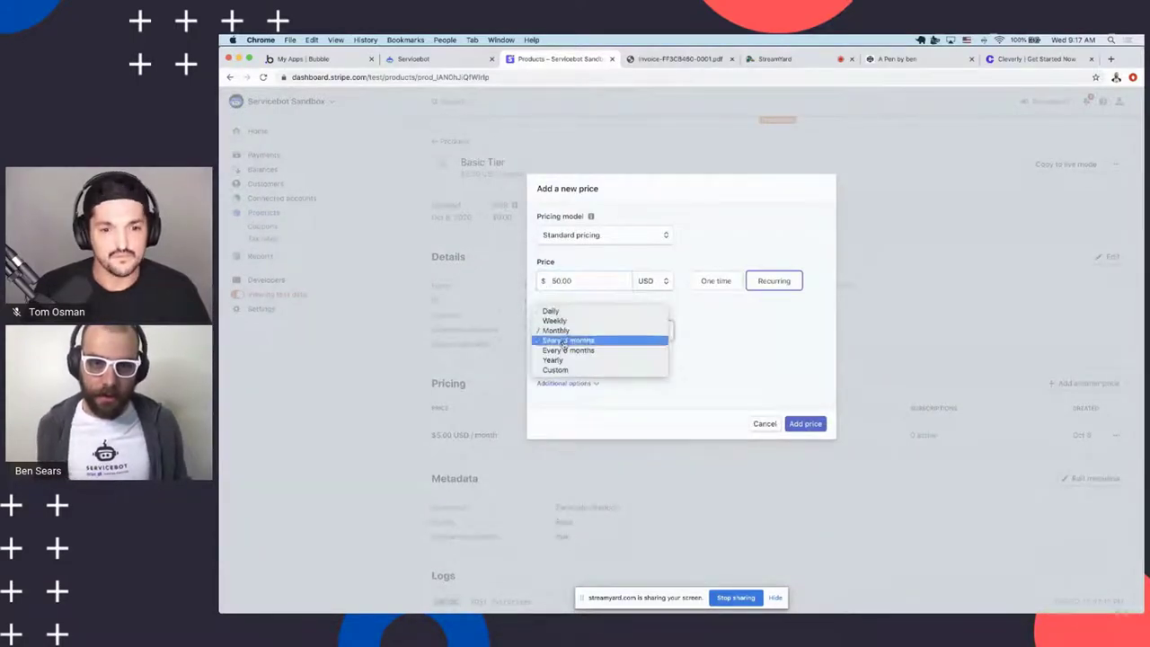
left_click(560, 363)
left_click(804, 423)
left_click(643, 282)
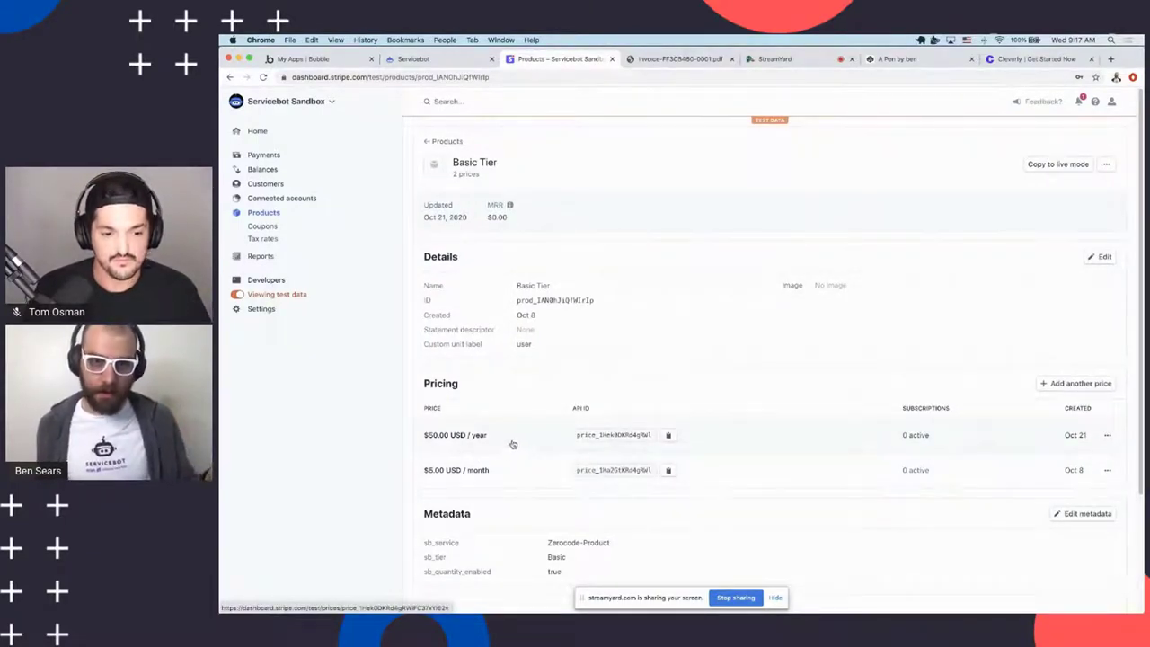
On Cleverly's pricing page, close the signup confirmation and show the every-6-months prices, then return to Stripe
left_click(1020, 60)
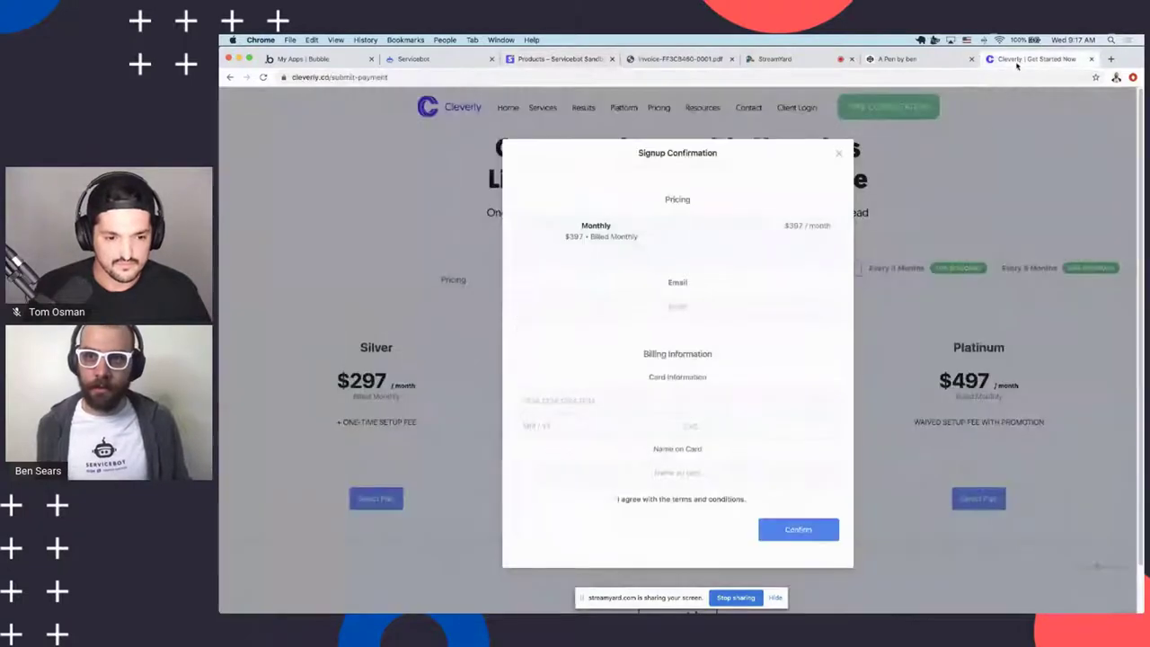
left_click(894, 166)
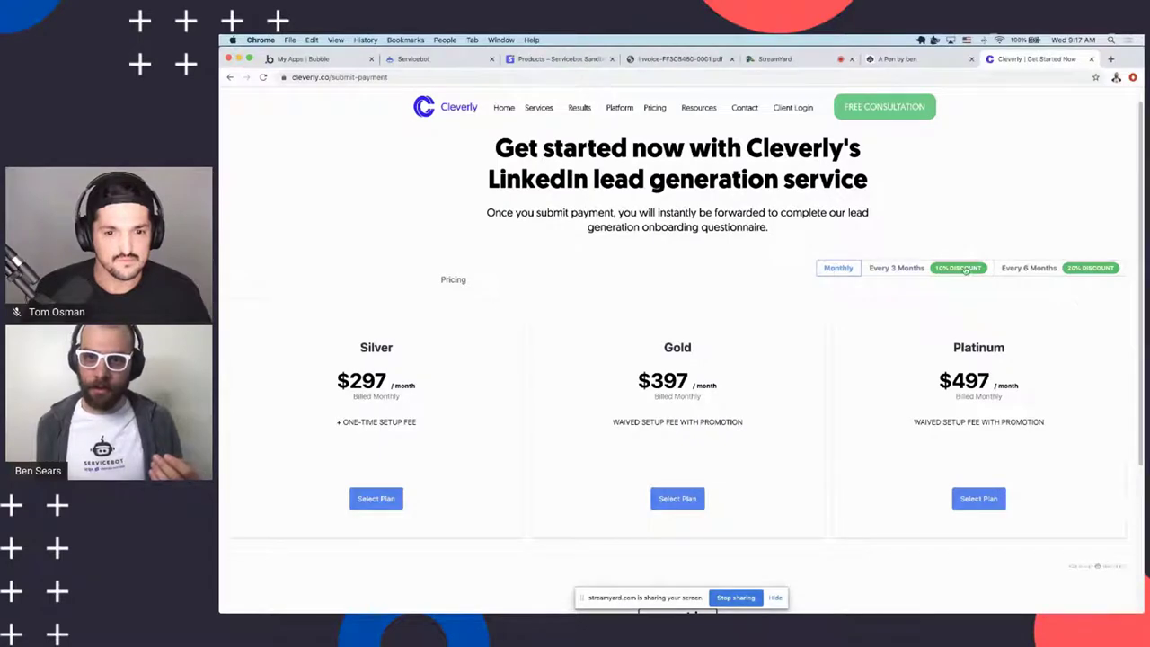
left_click(923, 270)
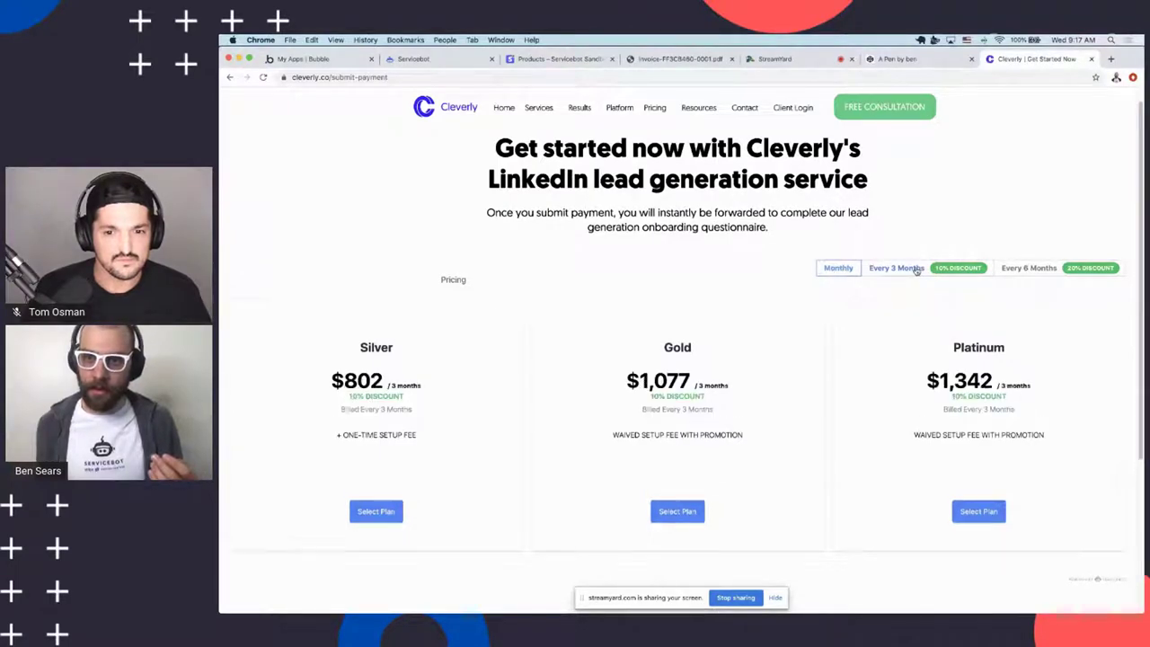
left_click(1068, 276)
scroll(1019, 327, "down", 3)
scroll(1019, 327, "up", 3)
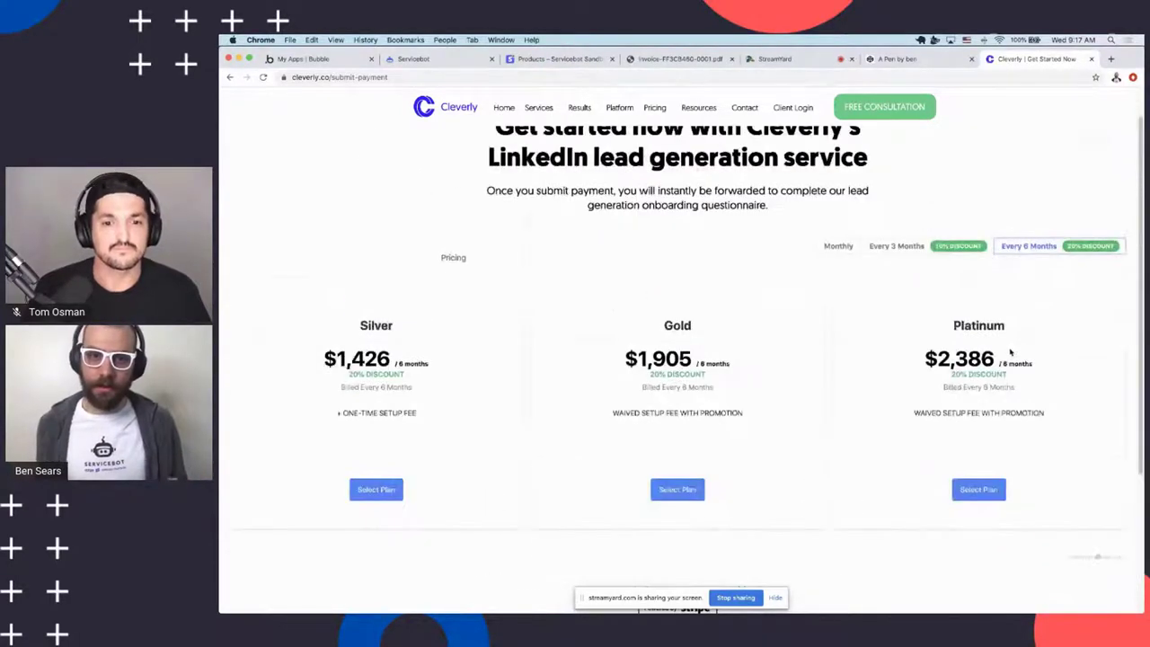
scroll(971, 319, "up", 1)
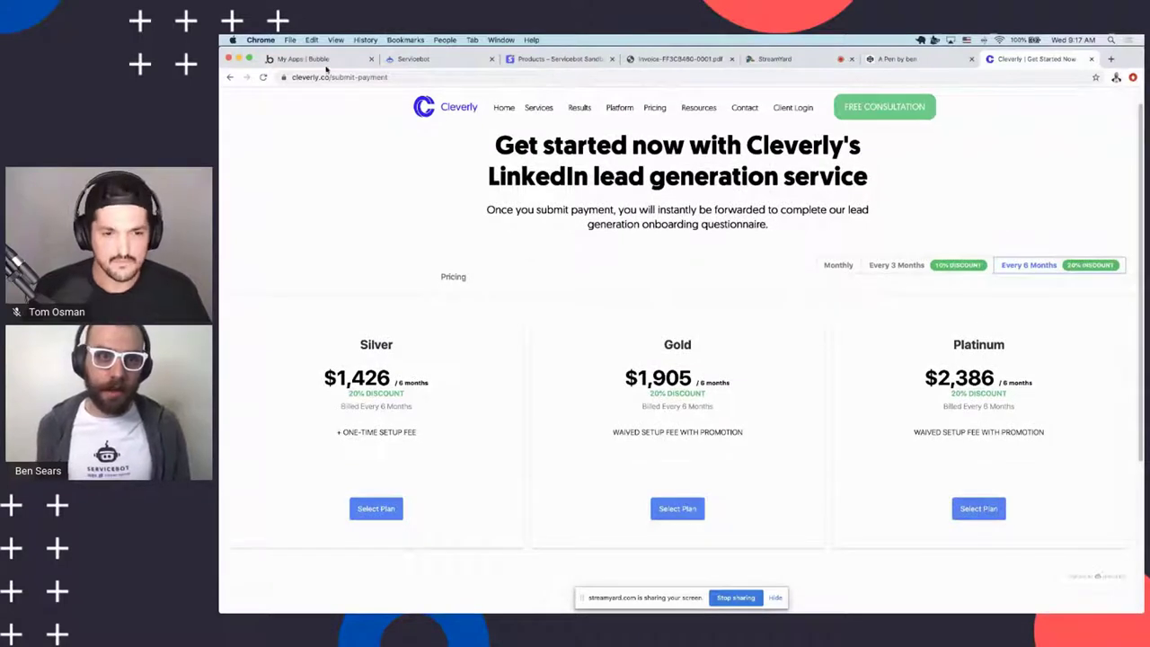
left_click(550, 60)
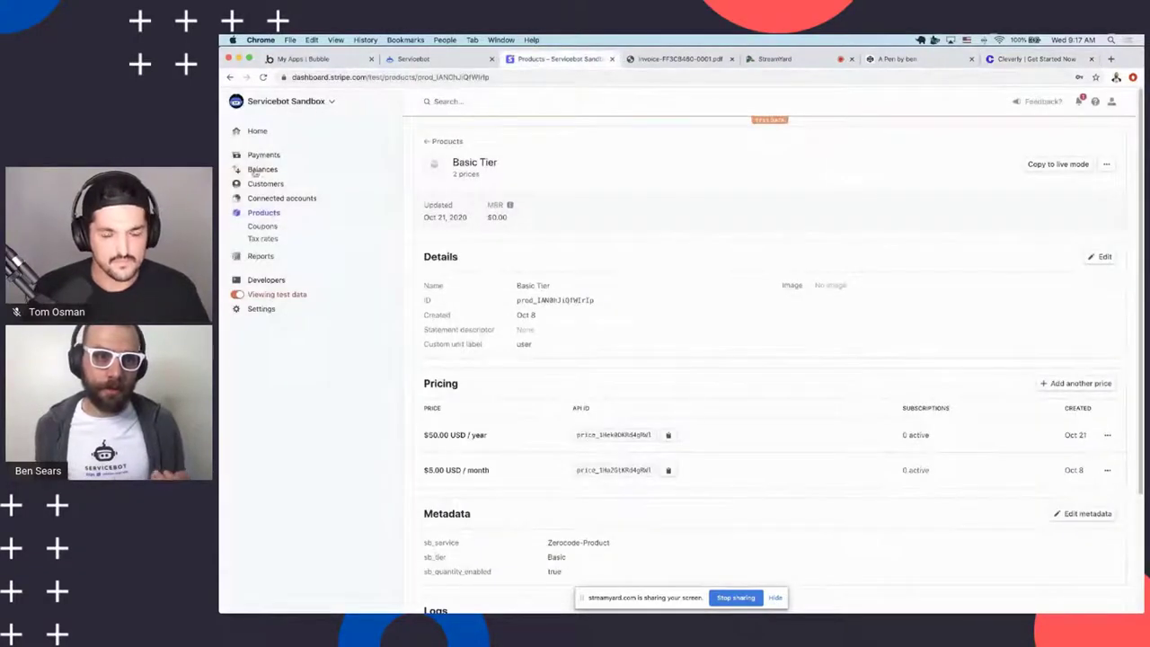
Start a new Stripe product and name it Simple Tier
left_click(272, 215)
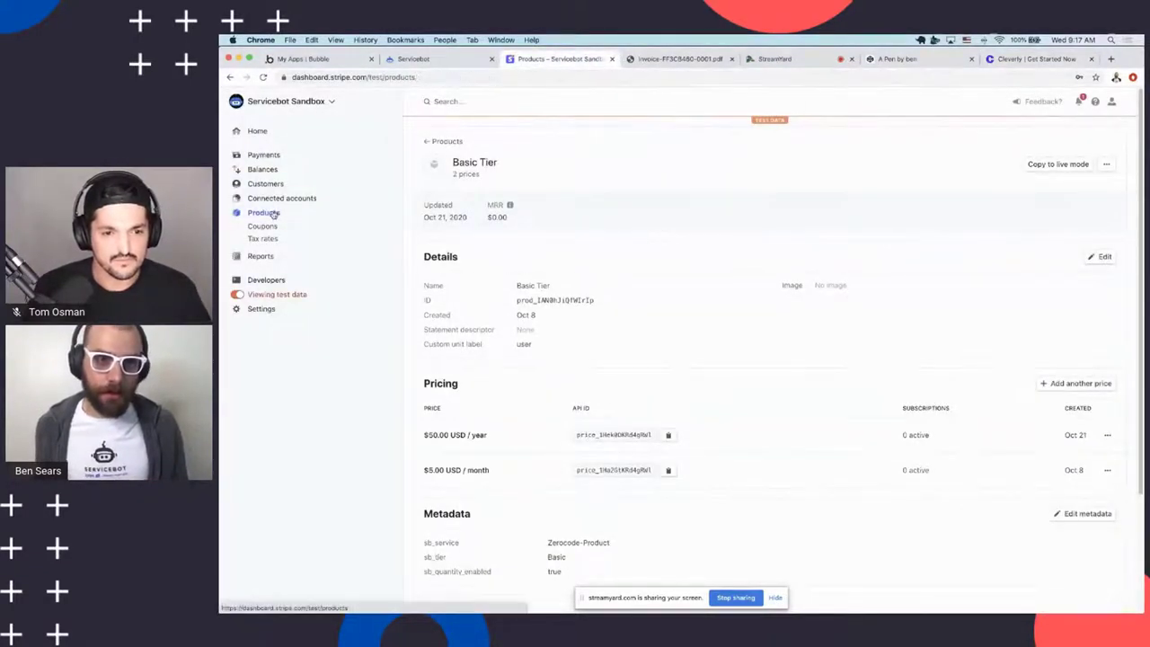
left_click(1081, 144)
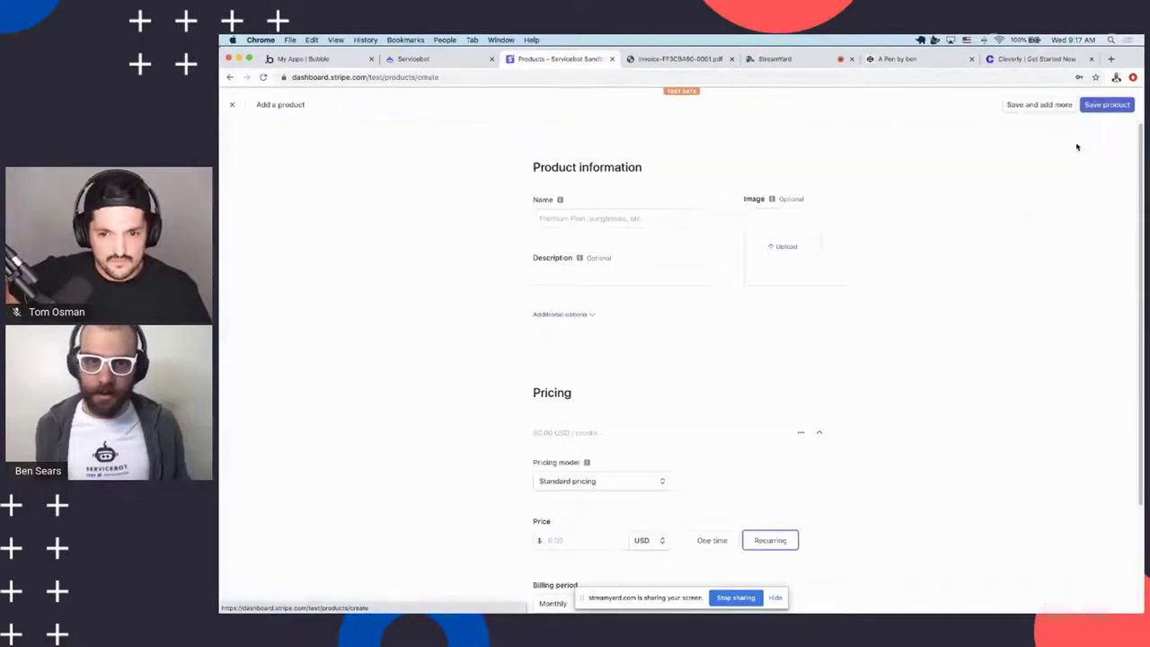
left_click(583, 212)
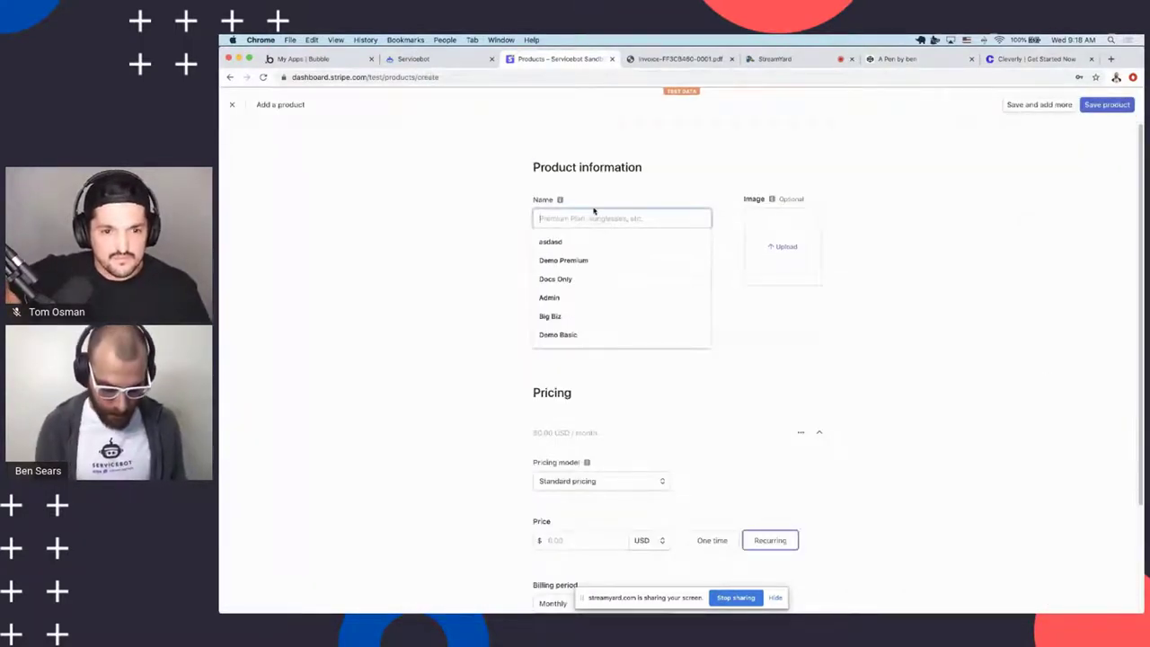
type("Tier 1")
key("BackSpace")
key("BackSpace")
key("BackSpace")
key("BackSpace")
key("BackSpace")
key("BackSpace")
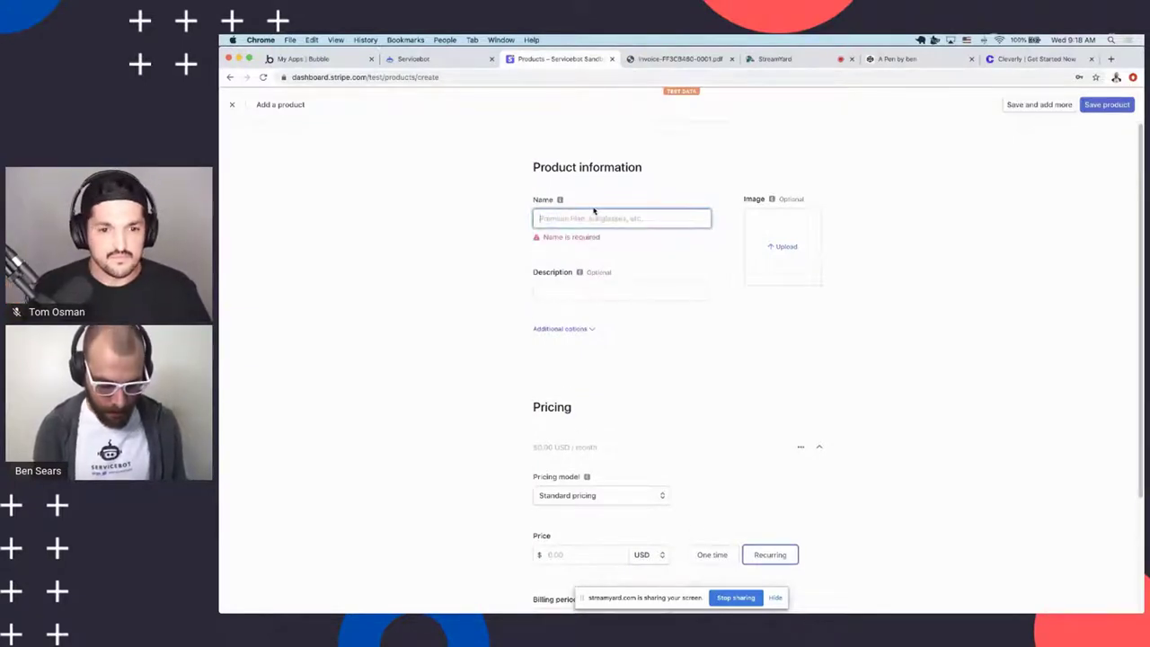
type("Simple Tier")
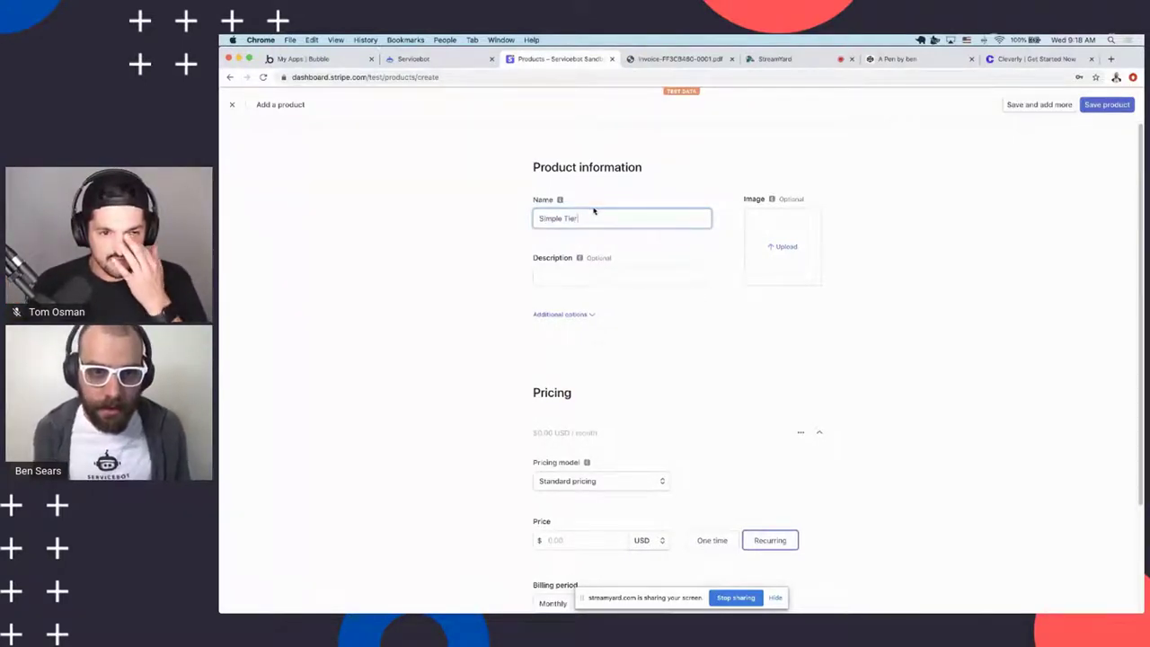
Give Simple Tier a $10.00 USD recurring monthly price
scroll(620, 342, "down", 2)
left_click(600, 441)
type("1")
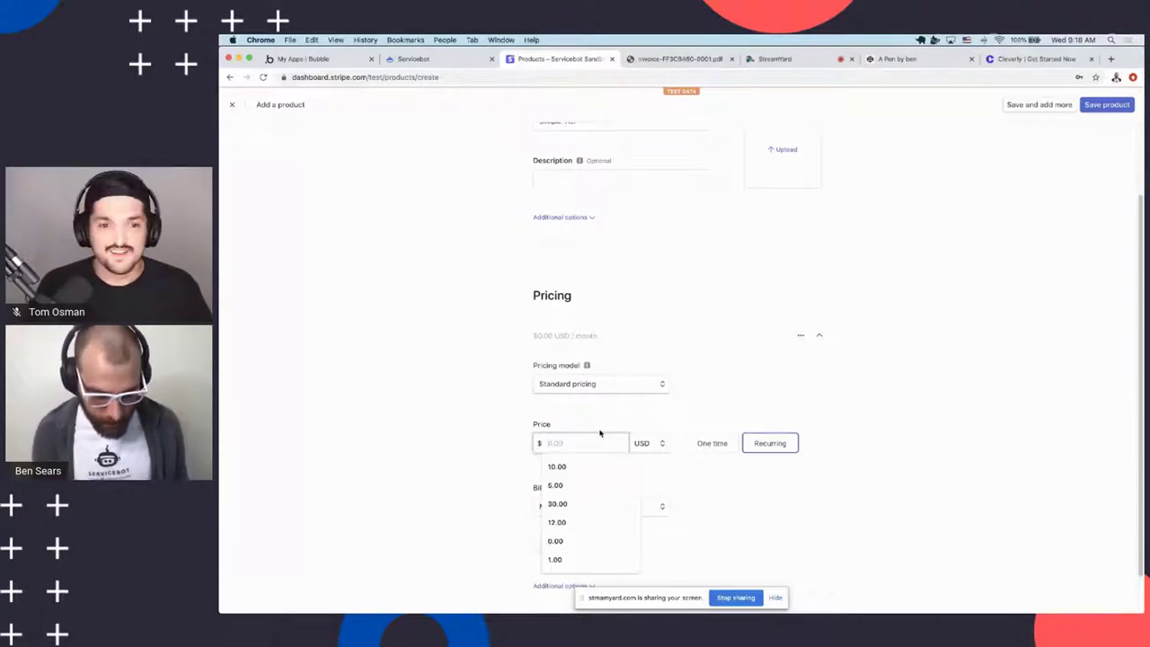
type("0")
left_click(384, 386)
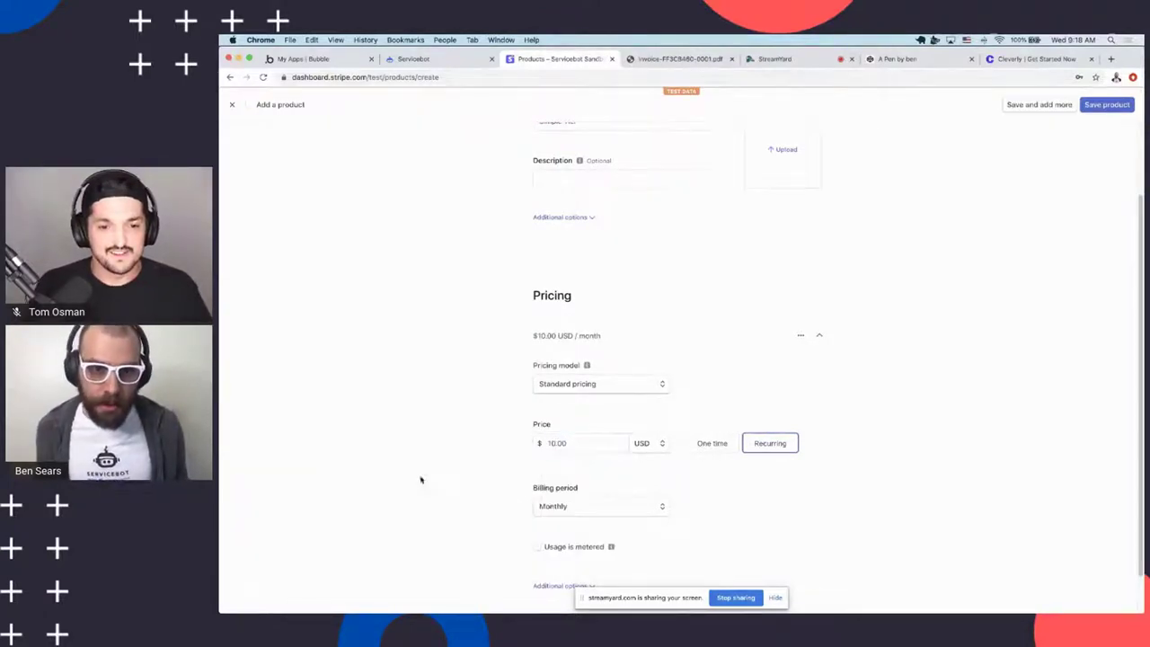
scroll(458, 410, "up", 2)
scroll(531, 342, "up", 1)
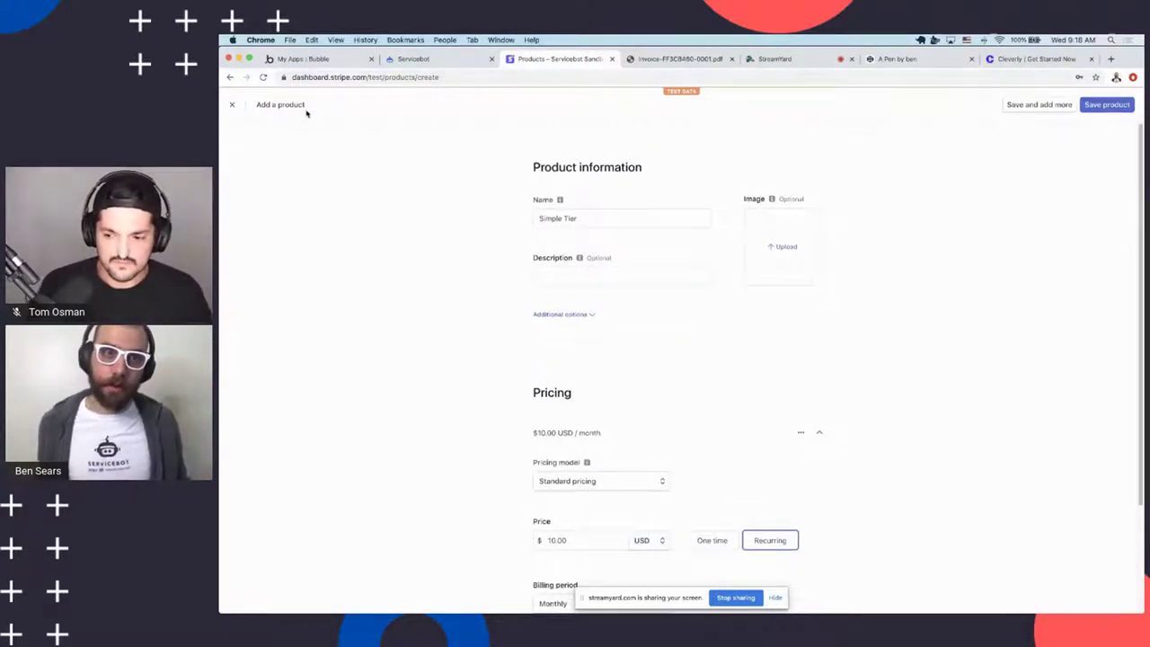
scroll(557, 251, "down", 1)
scroll(566, 250, "up", 1)
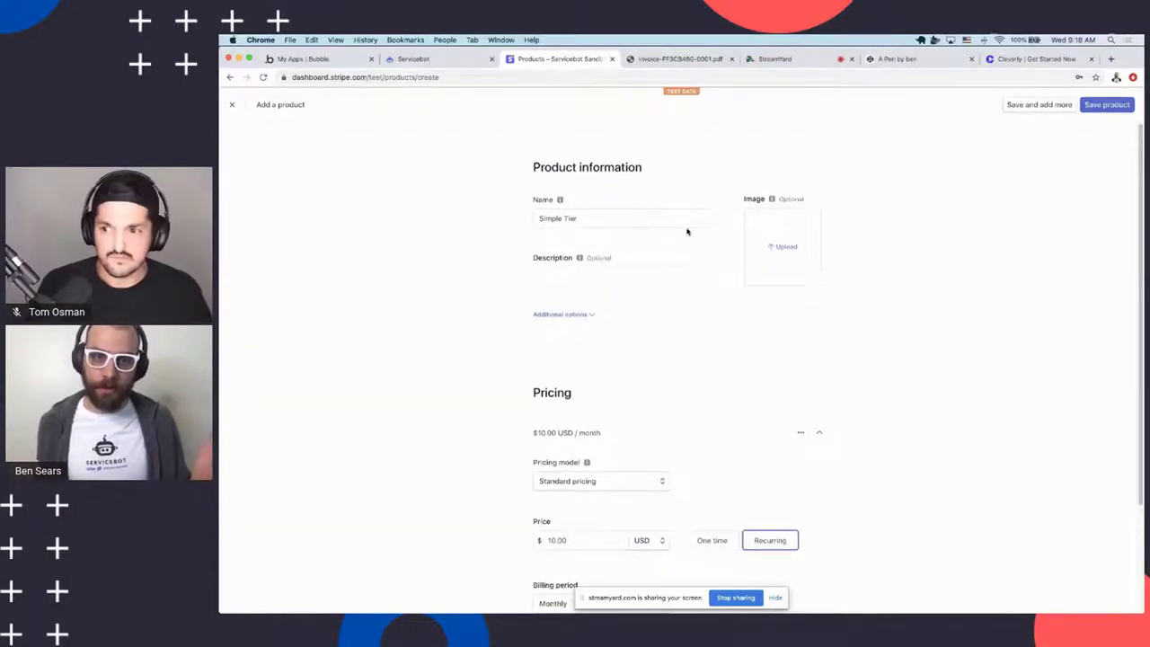
scroll(1053, 221, "down", 1)
scroll(1055, 226, "up", 1)
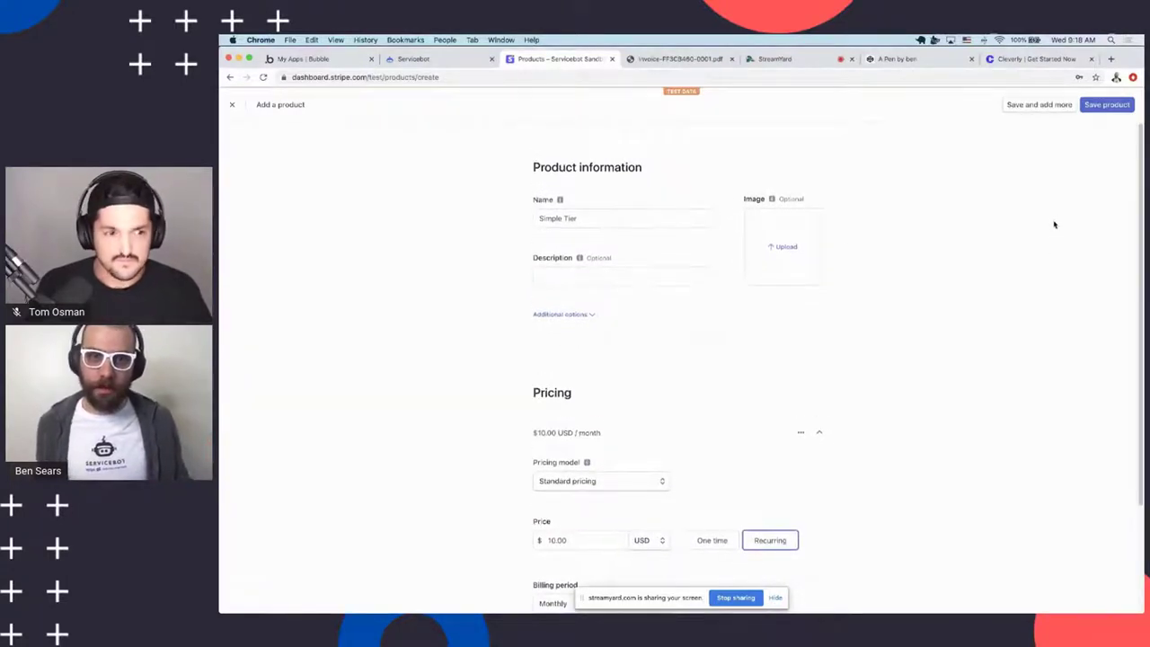
scroll(1053, 221, "down", 5)
scroll(1053, 221, "up", 3)
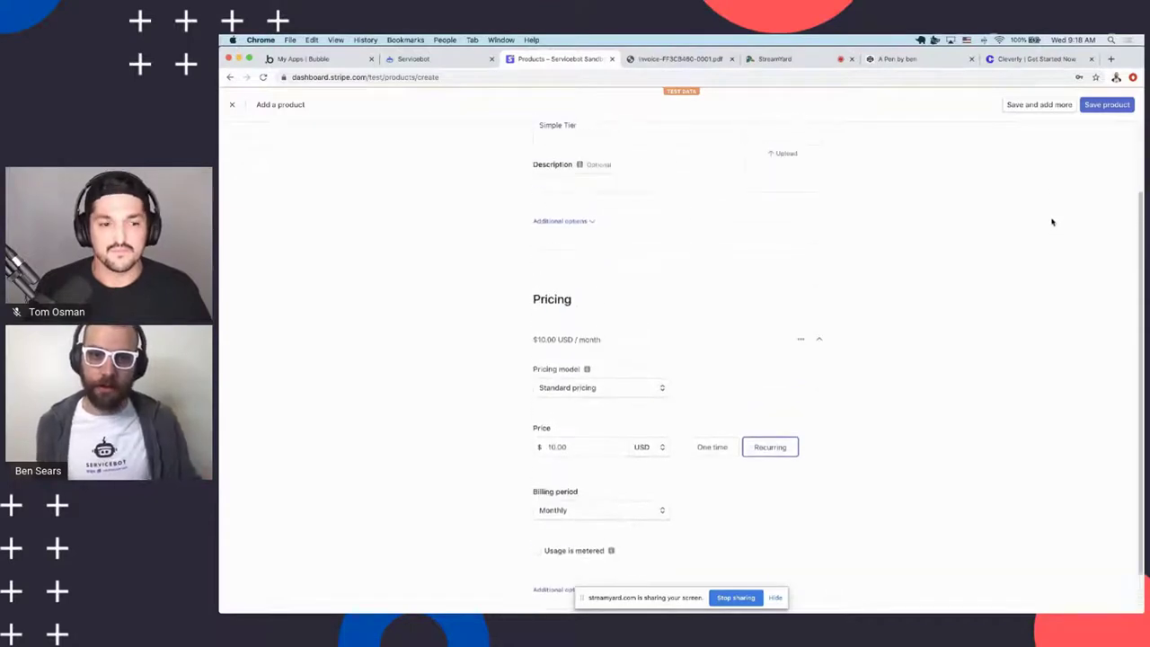
scroll(1074, 189, "down", 5)
scroll(795, 335, "up", 3)
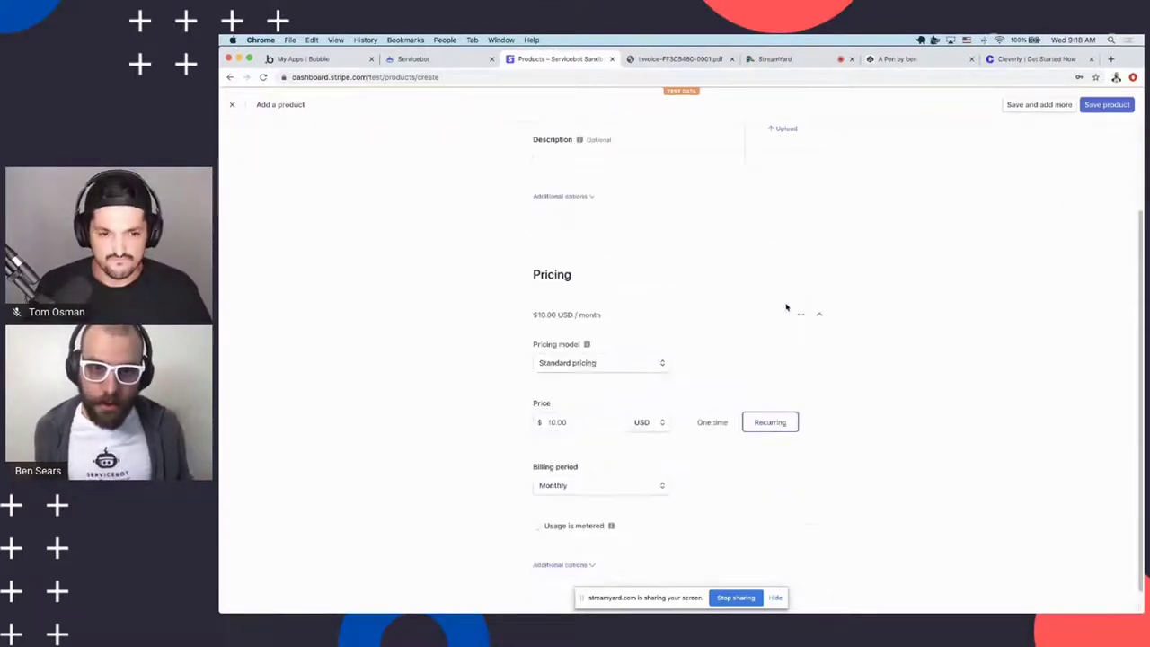
scroll(636, 247, "up", 4)
left_click(560, 315)
Add metadata sb_service = MakerpadWorkshop to the Simple Tier product
left_click(554, 468)
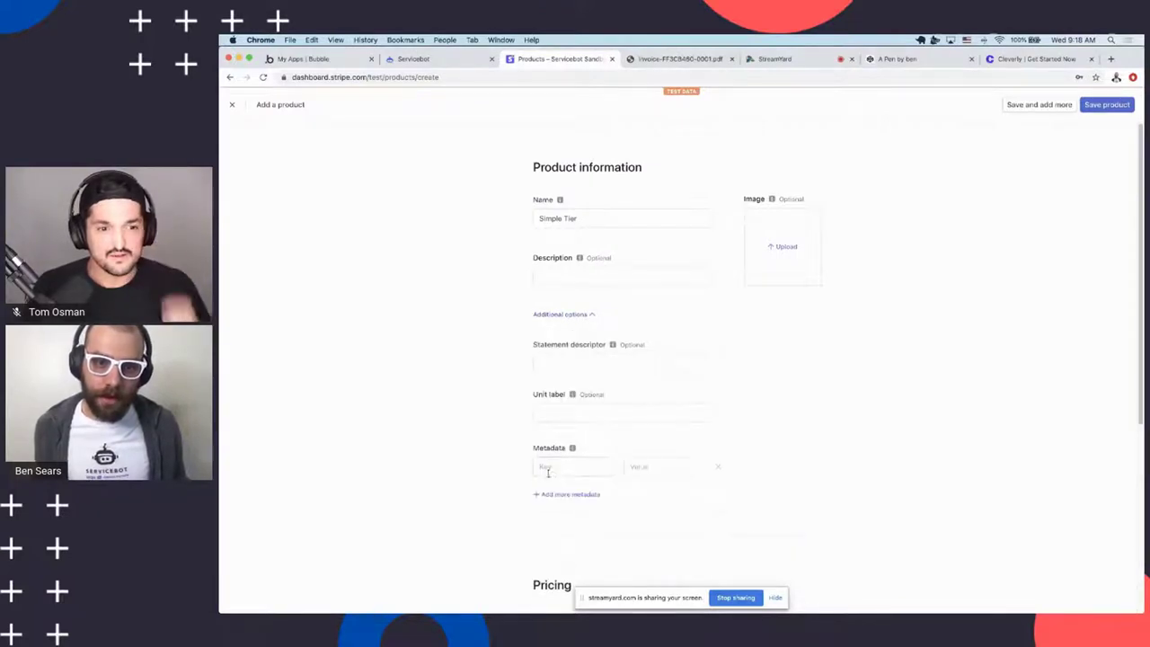
scroll(554, 476, "down", 3)
left_click(550, 392)
left_click(554, 414)
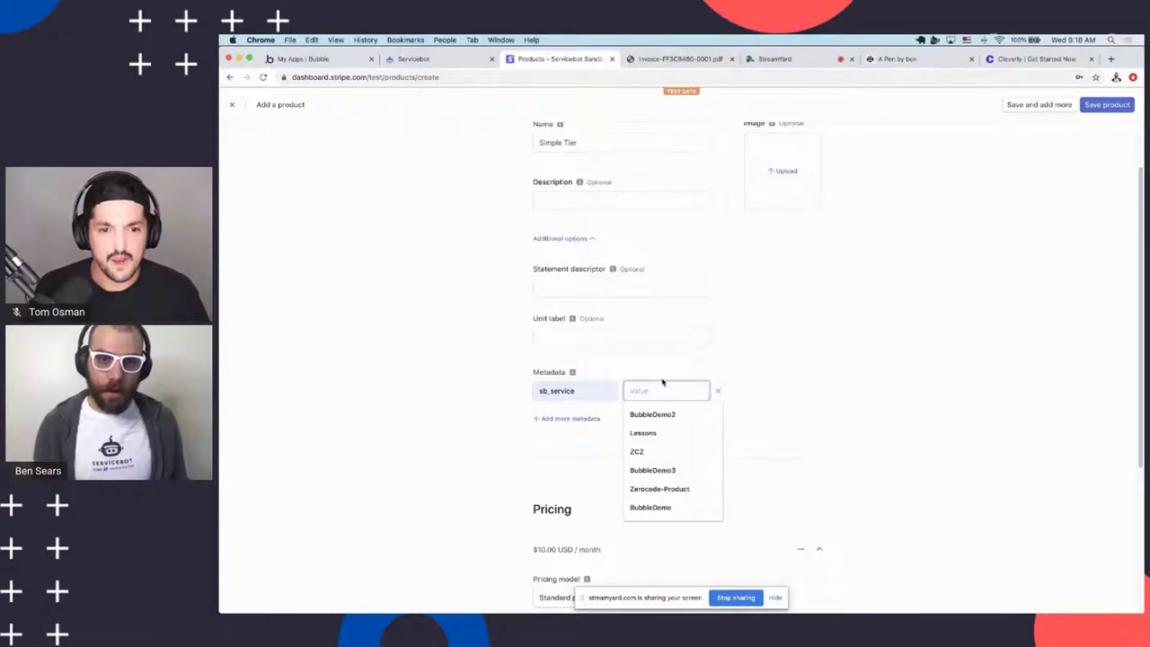
left_click(664, 382)
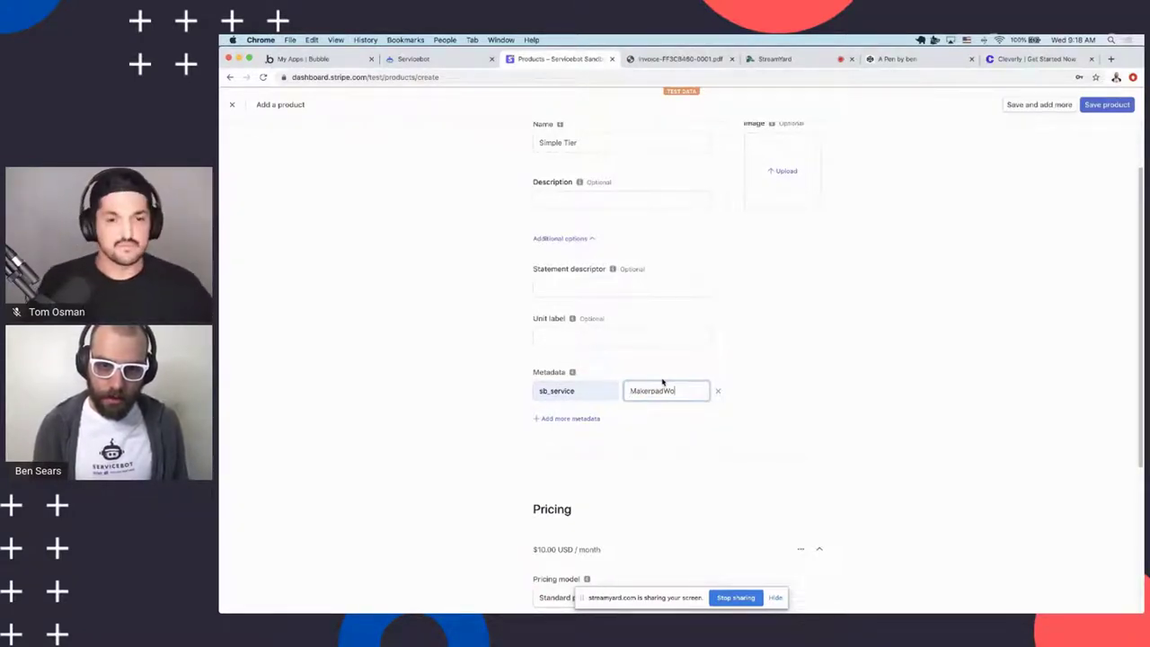
type("MakerpadWorkshop")
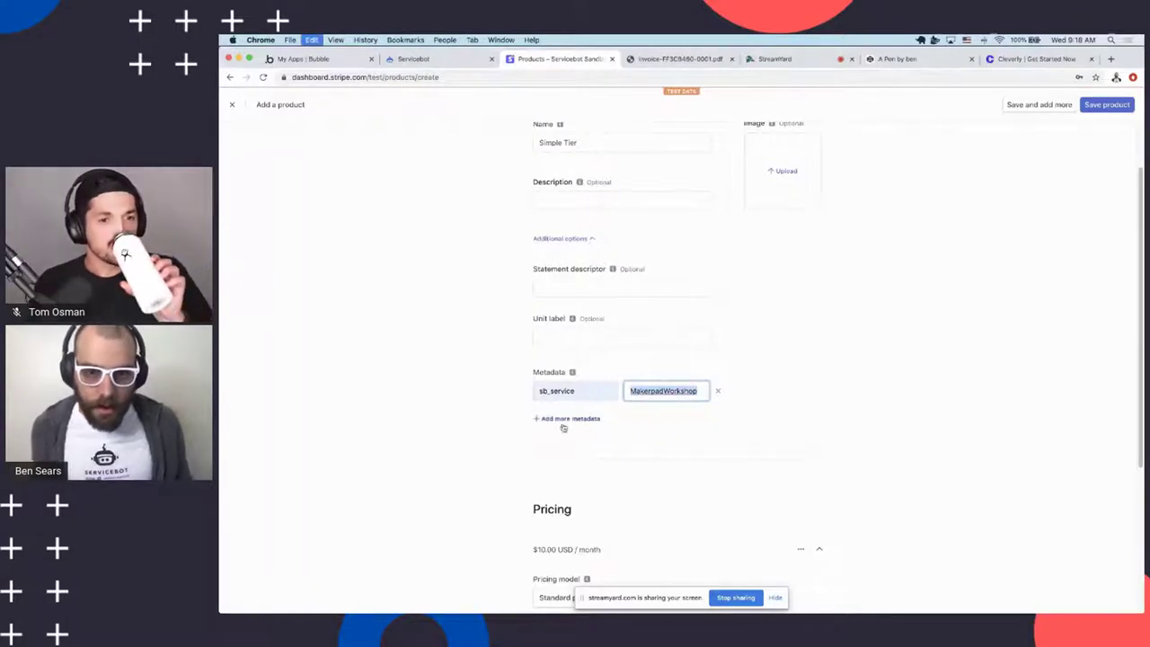
key("shift+Tab")
left_click(685, 456)
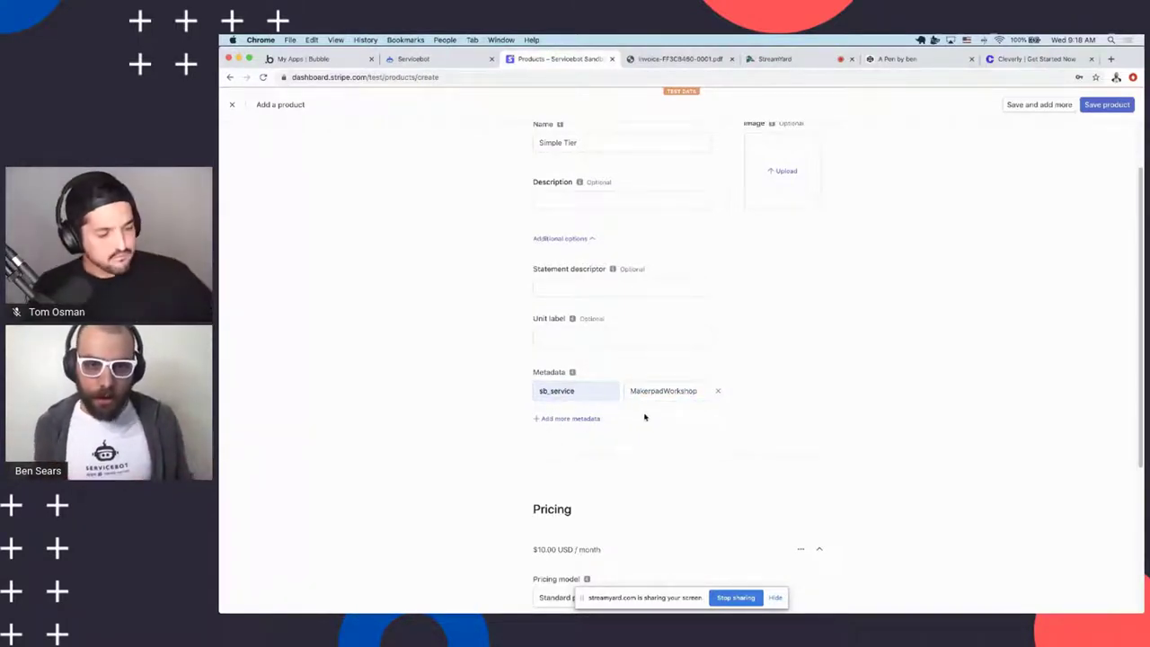
Add a second metadata entry, sb_tier = Simple
left_click(580, 418)
left_click(565, 387)
left_click(552, 414)
left_click(671, 392)
scroll(794, 329, "up", 2)
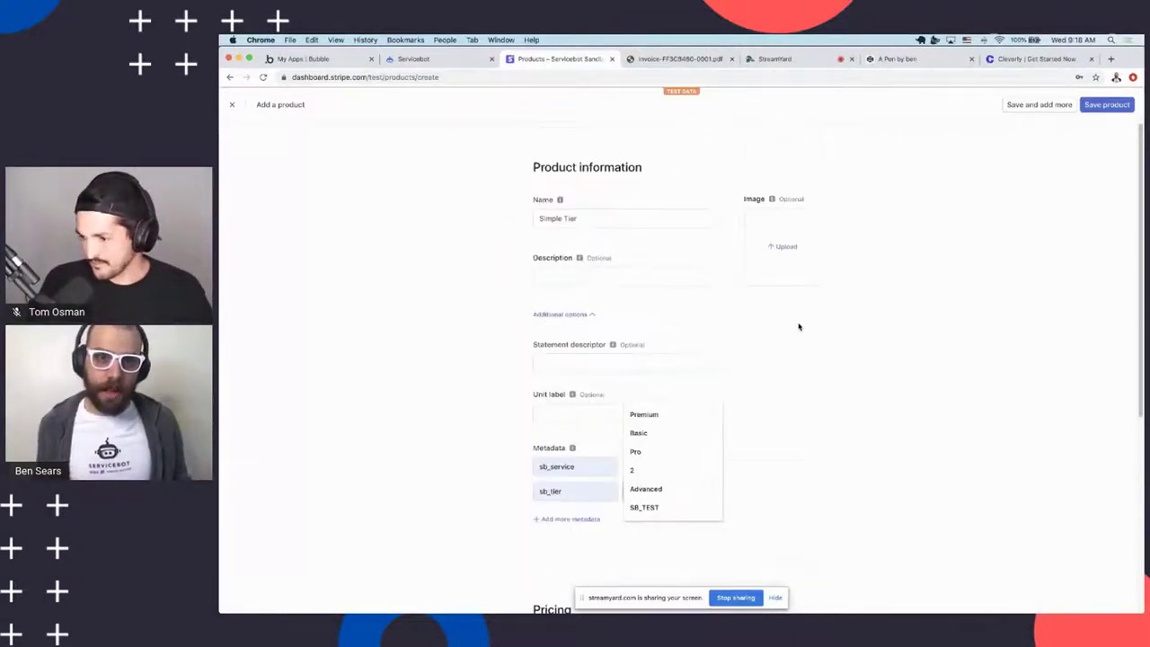
type("Simple")
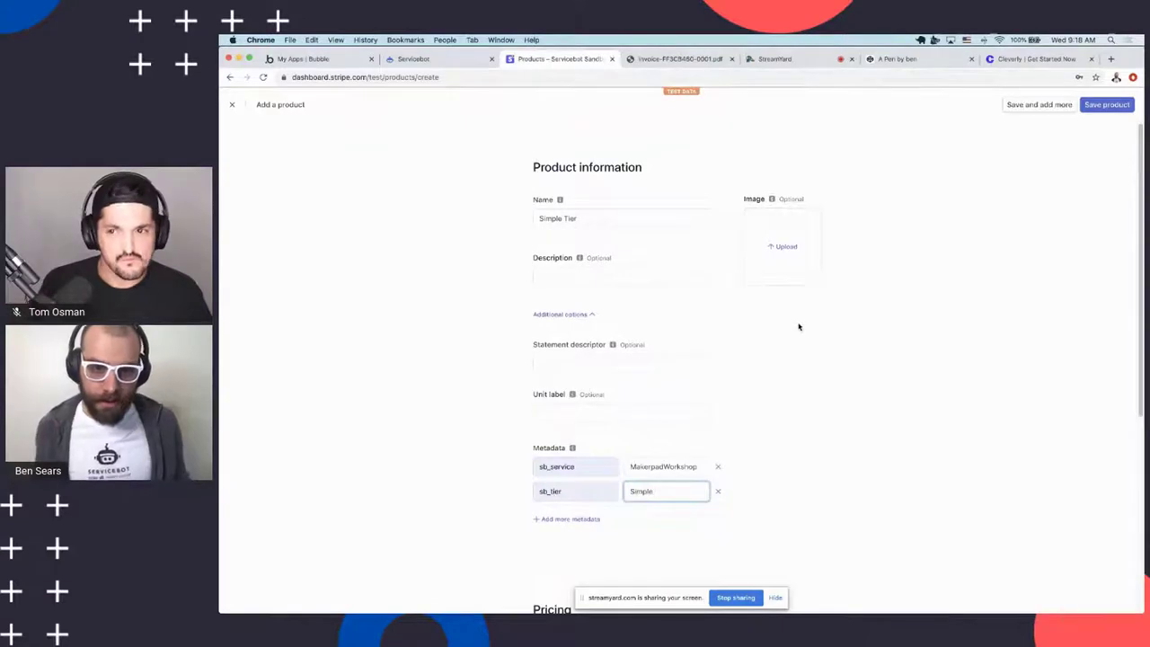
left_click(838, 396)
scroll(661, 418, "down", 1)
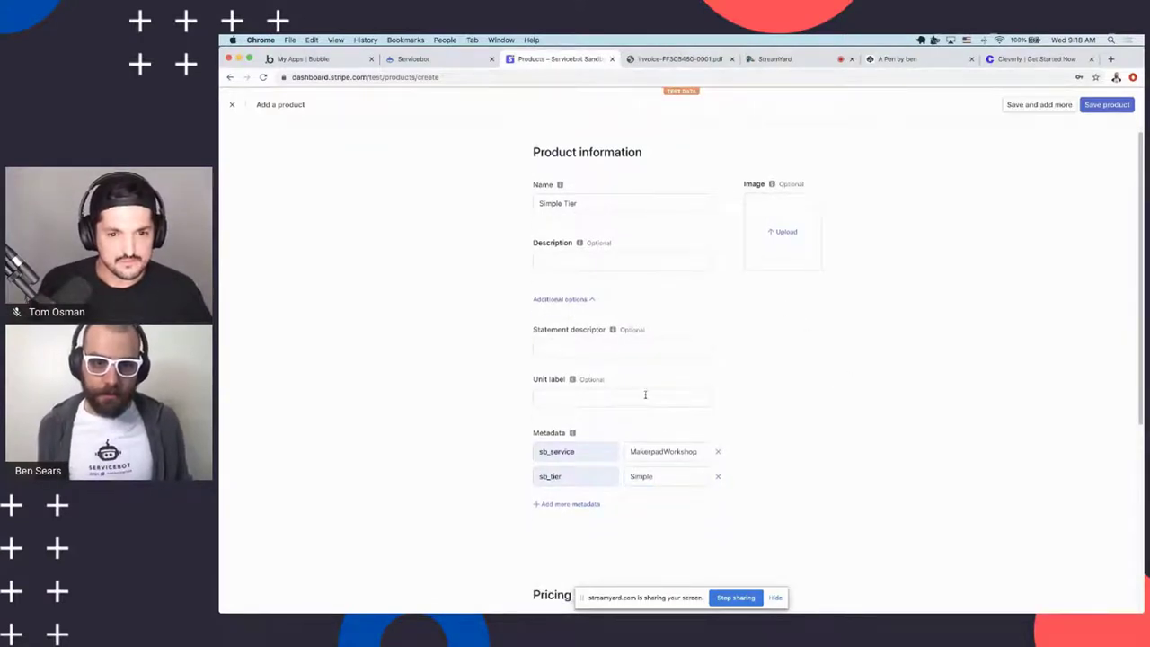
scroll(699, 377, "up", 1)
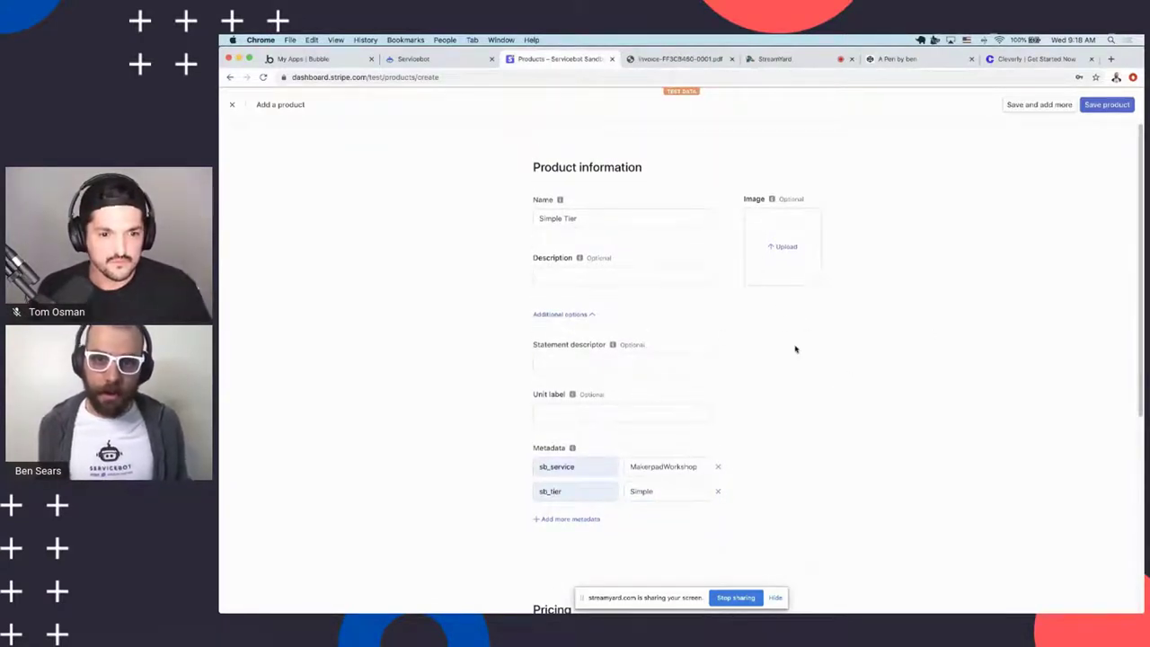
left_click(662, 411)
left_click(976, 417)
Review the Simple Tier form and save it with Save and add more
scroll(791, 410, "down", 1)
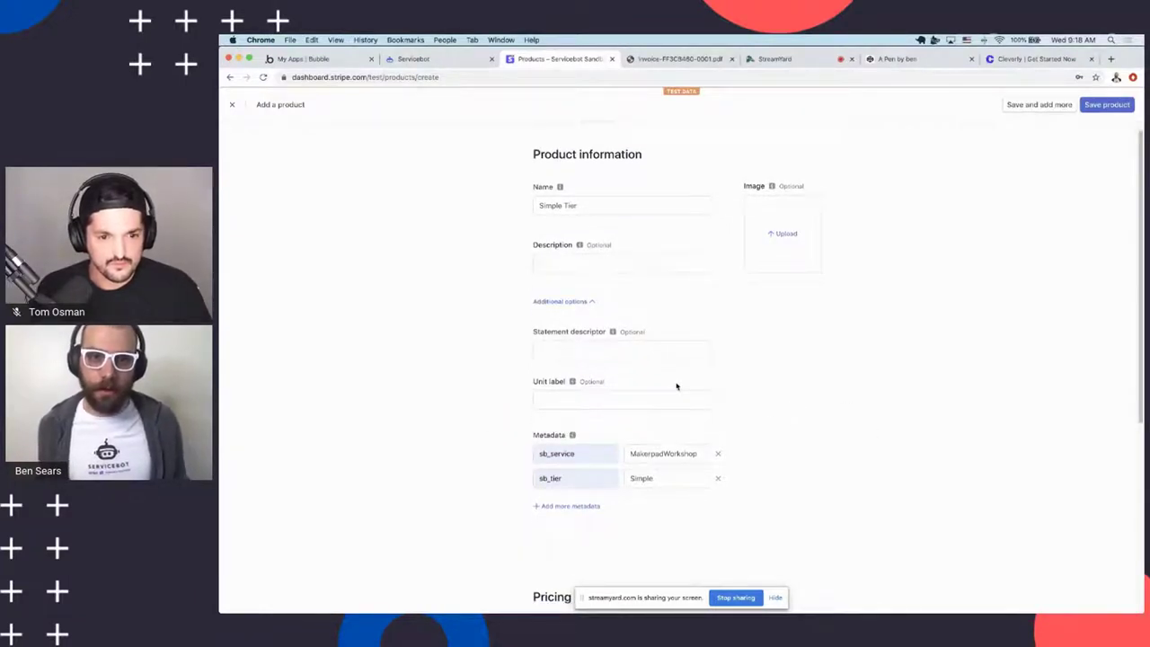
scroll(792, 394, "down", 1)
scroll(785, 357, "down", 5)
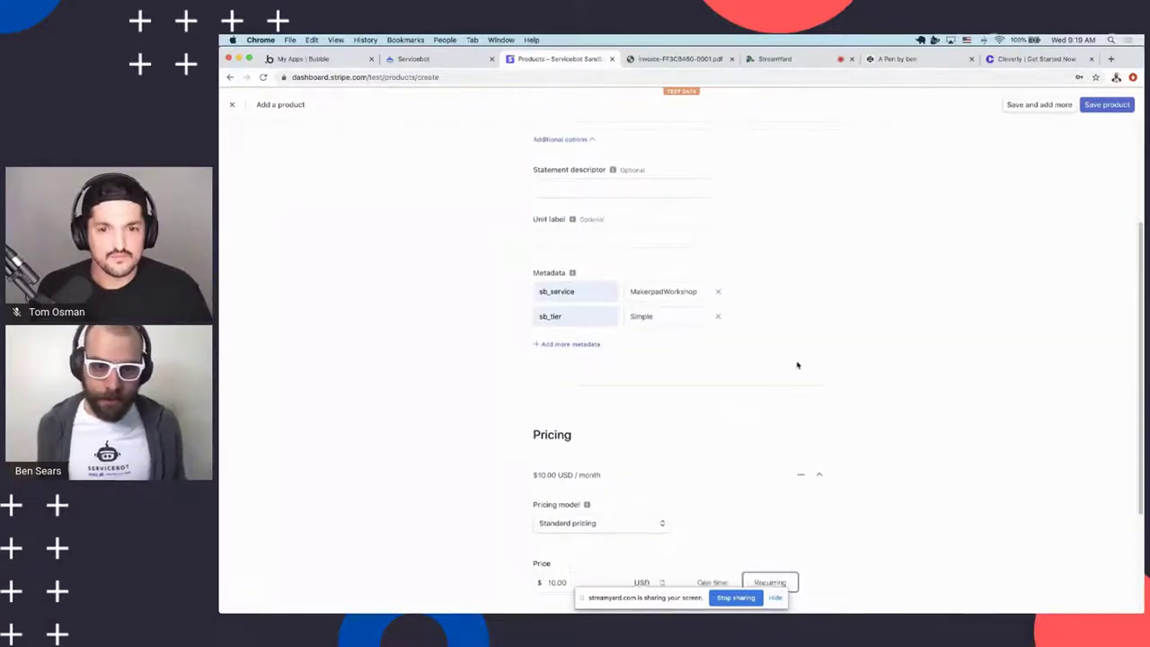
scroll(806, 323, "up", 2)
scroll(836, 321, "down", 6)
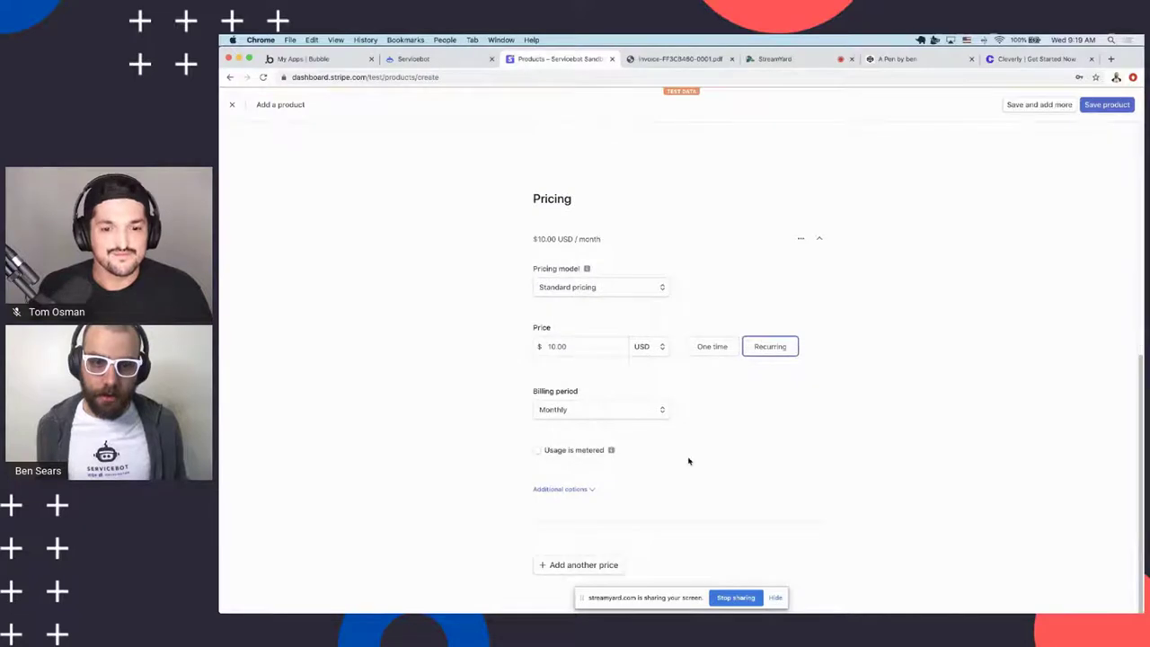
scroll(688, 462, "up", 10)
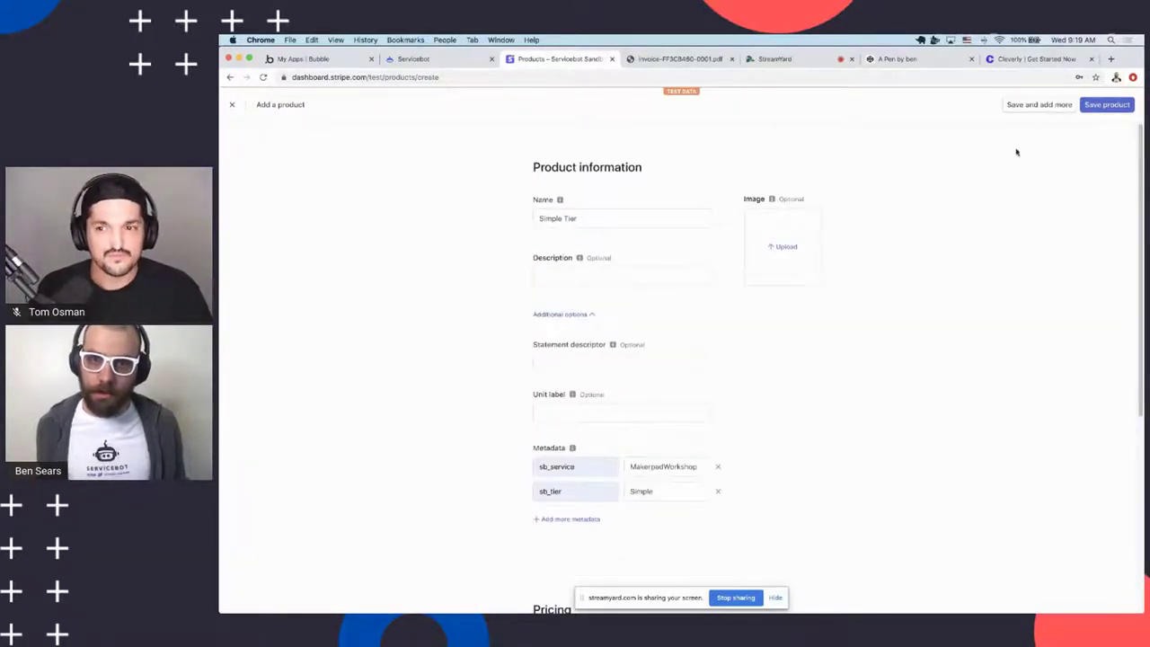
left_click(1037, 109)
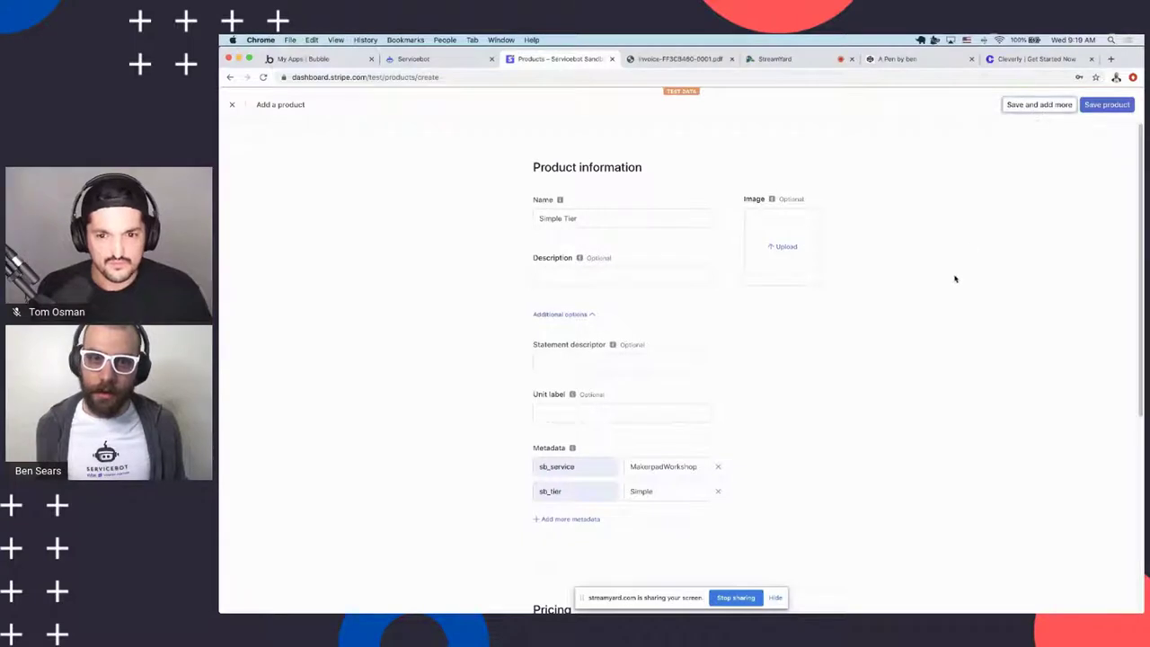
scroll(955, 279, "down", 2)
left_click(1037, 105)
Name the new product Advanced Tier with a $50.00 USD monthly price
left_click(621, 216)
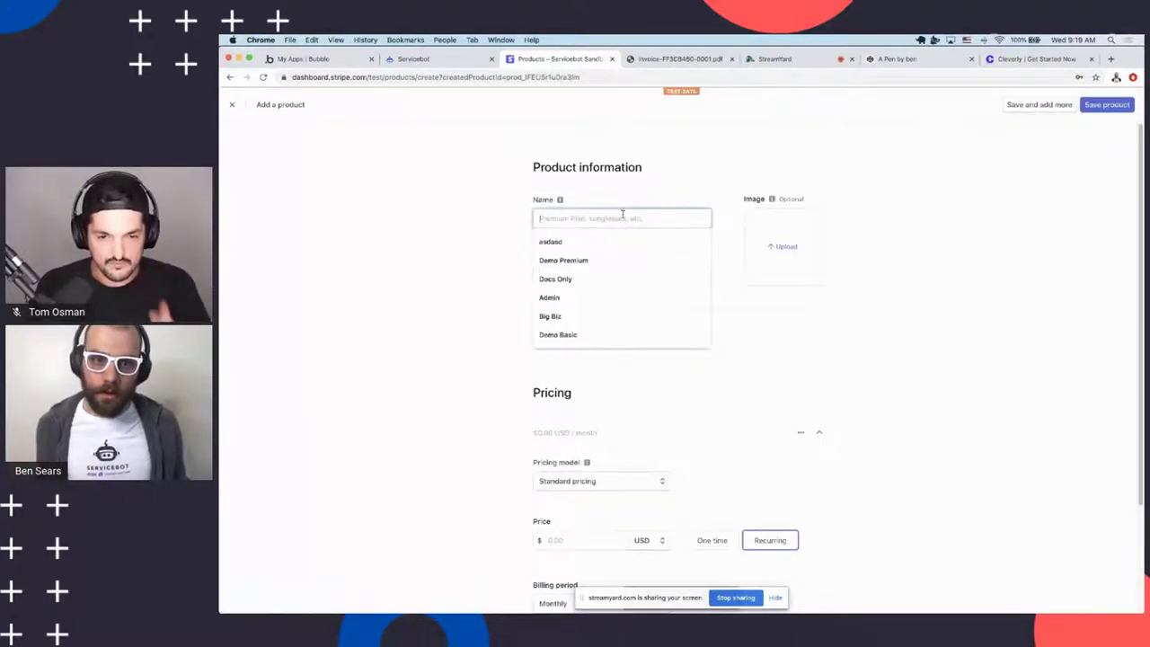
type("Advanced ")
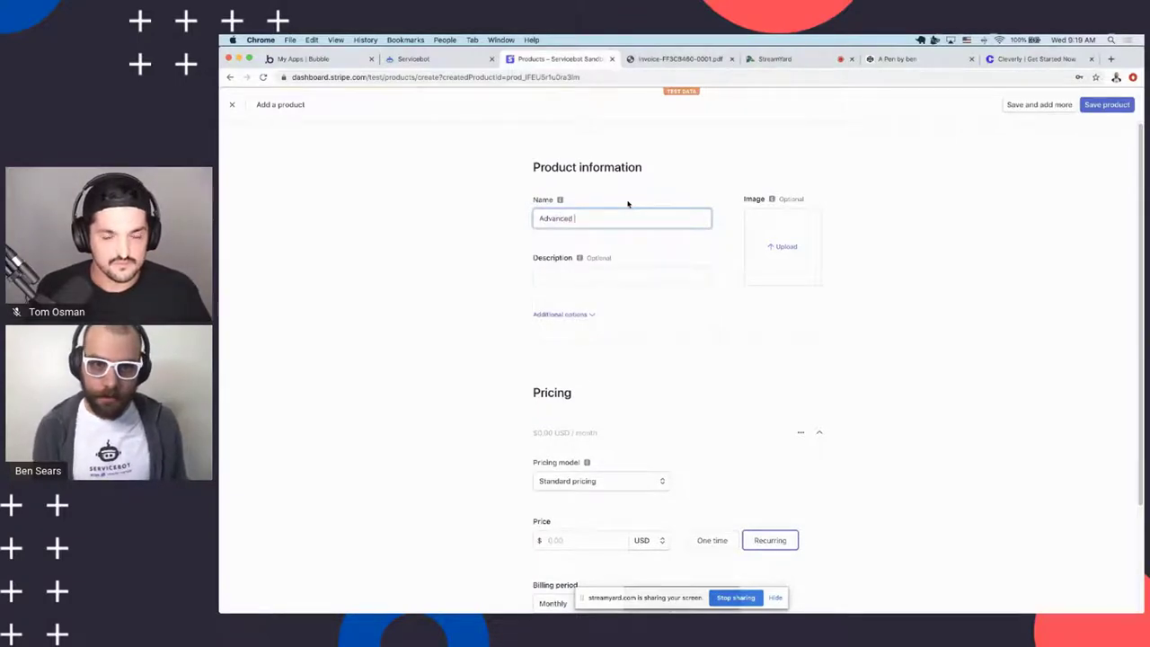
type("Tier")
scroll(575, 342, "down", 3)
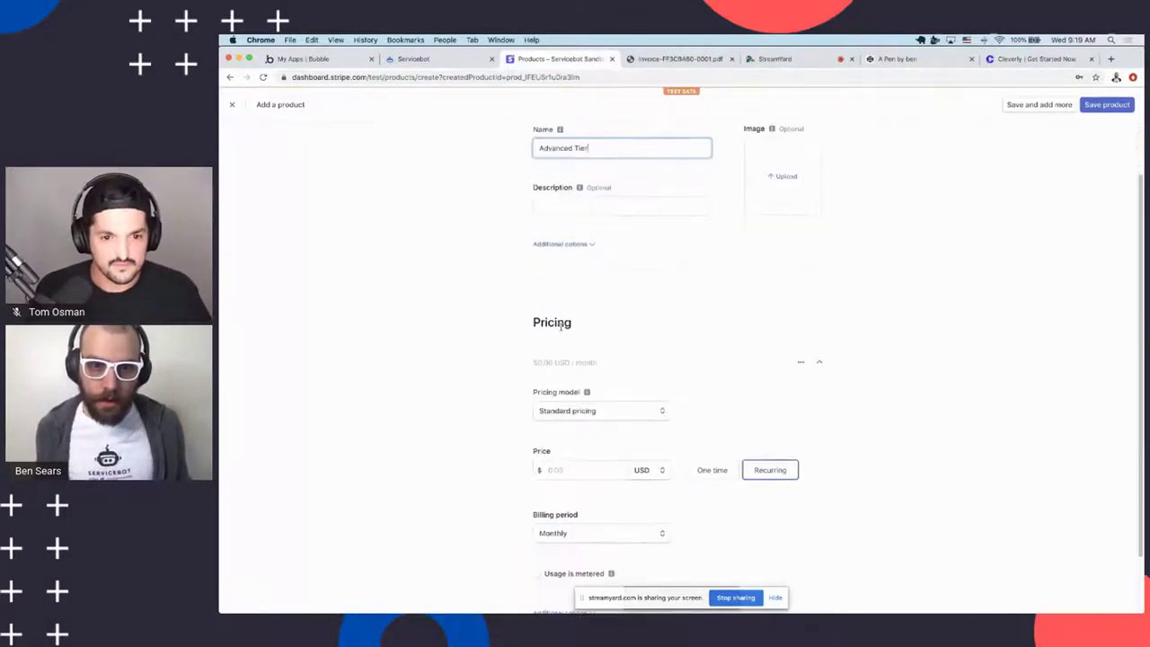
left_click(565, 457)
type("50.00")
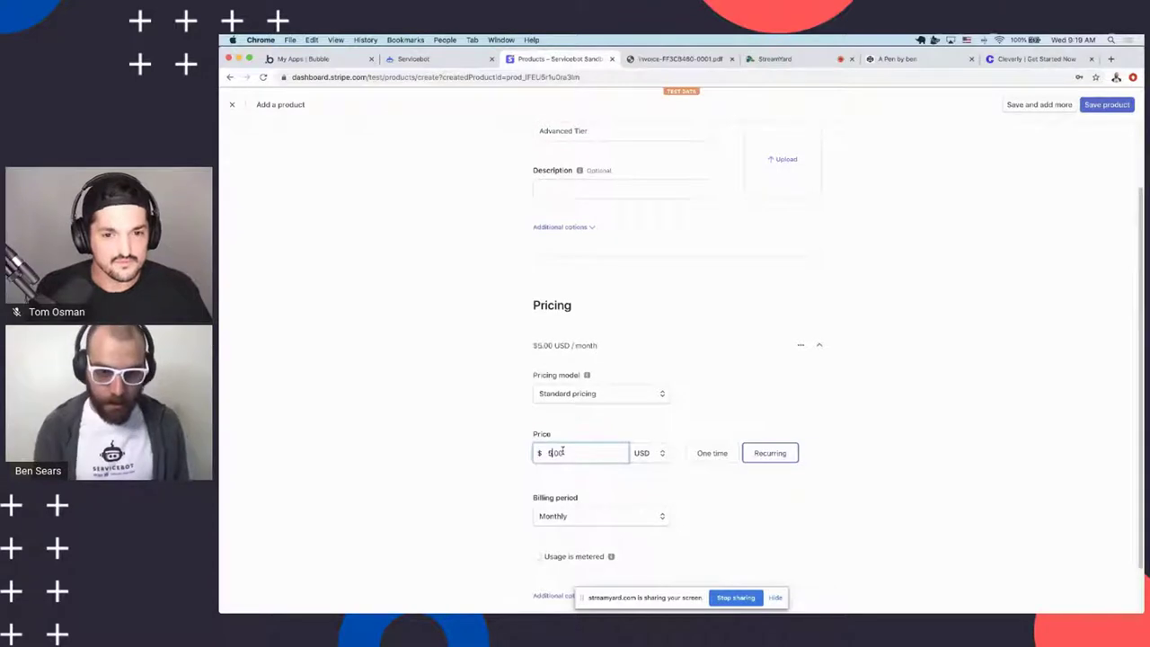
Add metadata sb_service = MakerpadWorkshop and sb_tier = Advanced to Advanced Tier
scroll(624, 458, "down", 1)
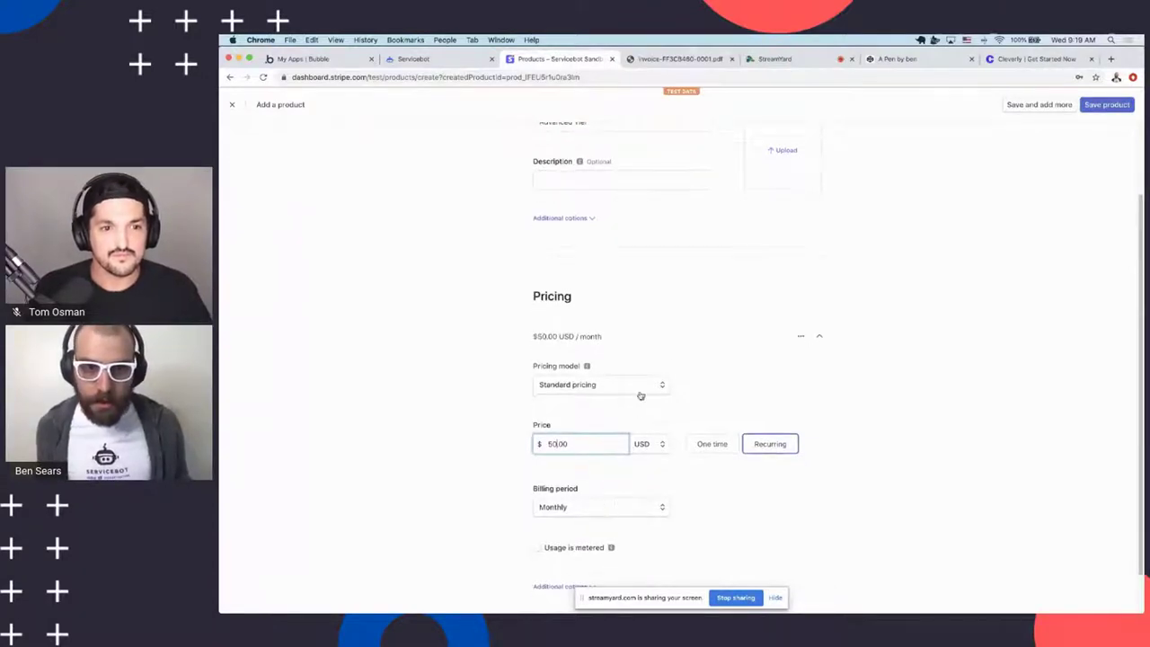
left_click(564, 220)
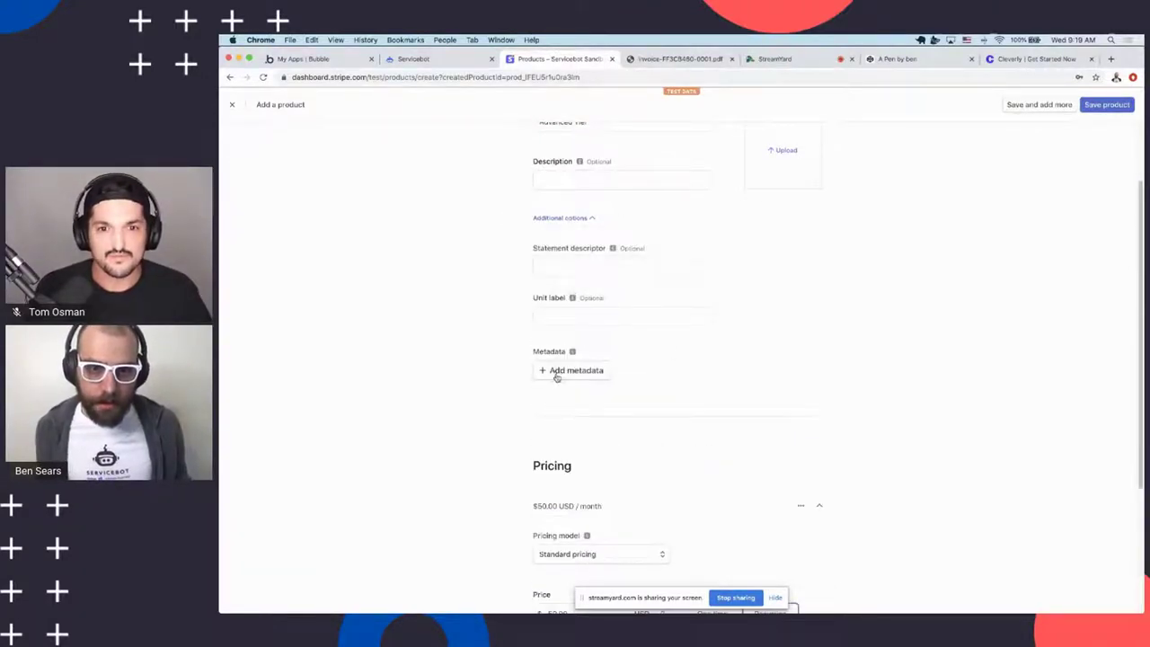
left_click(558, 373)
left_click(566, 393)
left_click(649, 370)
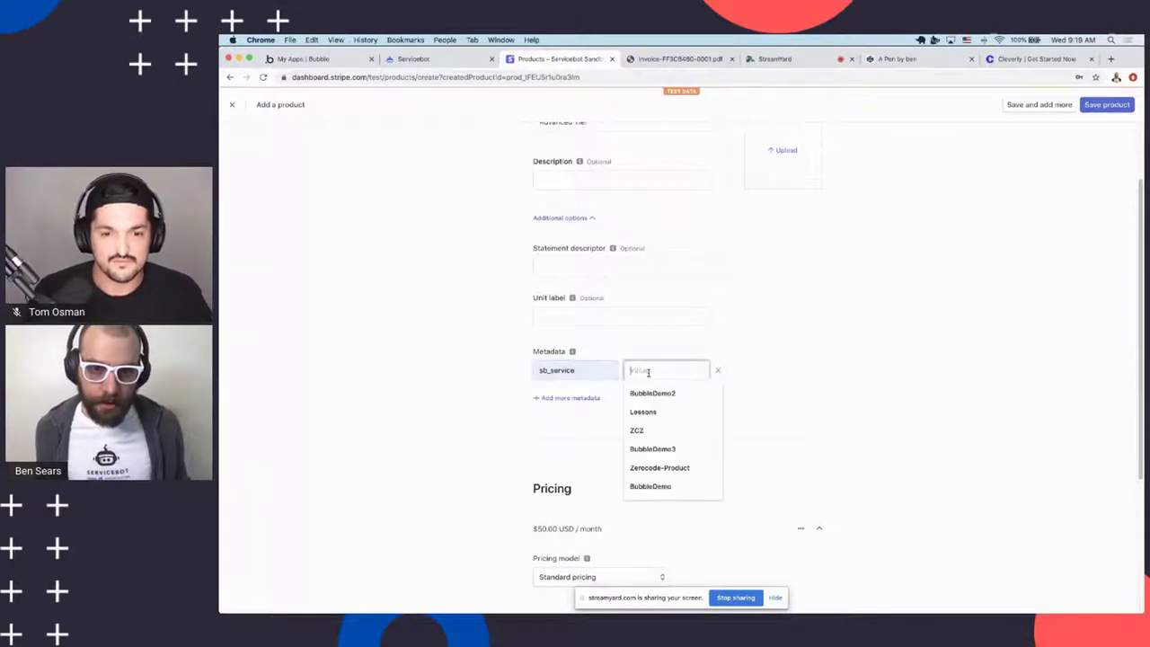
type("MakerpadWorkshop")
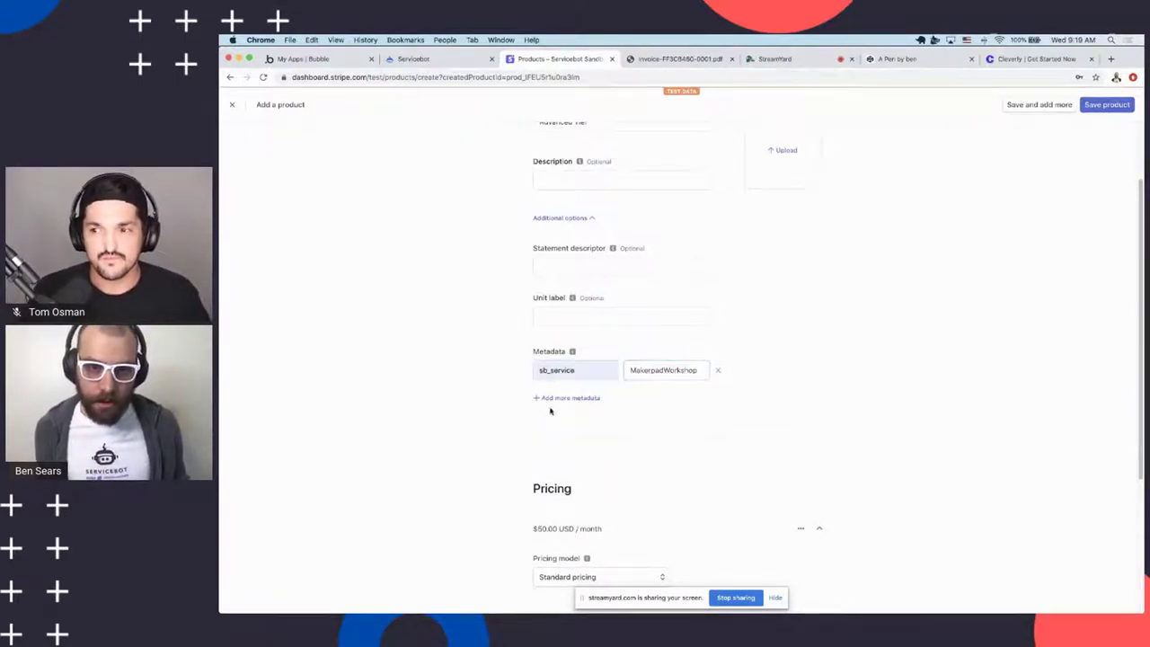
left_click(552, 398)
left_click(564, 371)
left_click(562, 394)
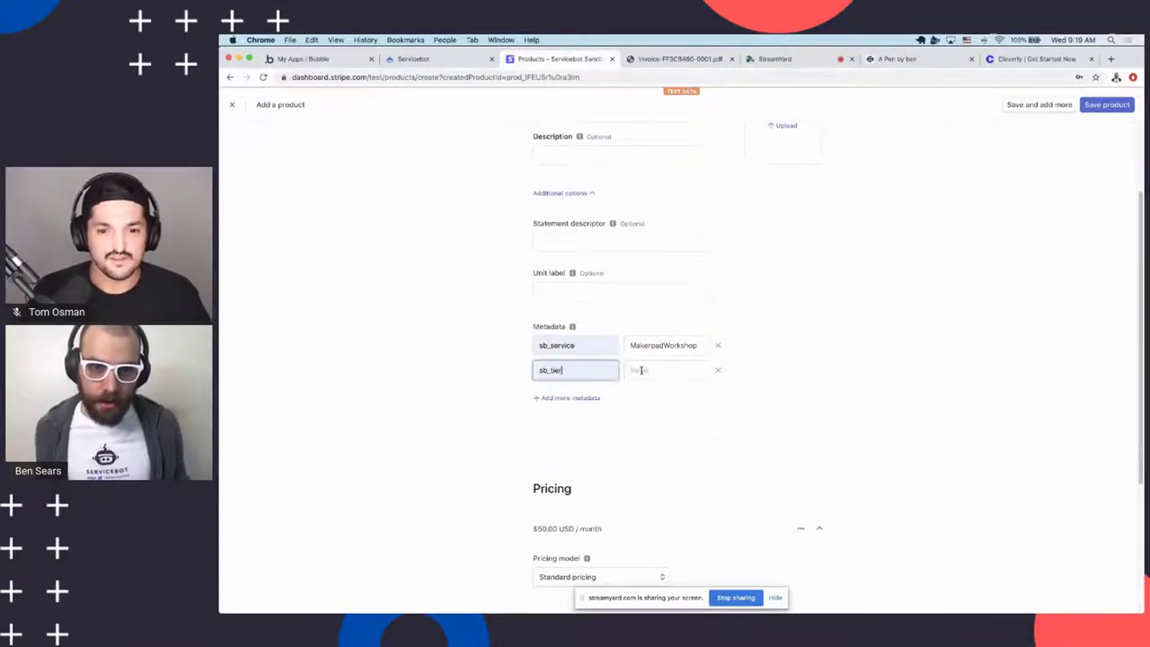
left_click(670, 371)
type("Advanced")
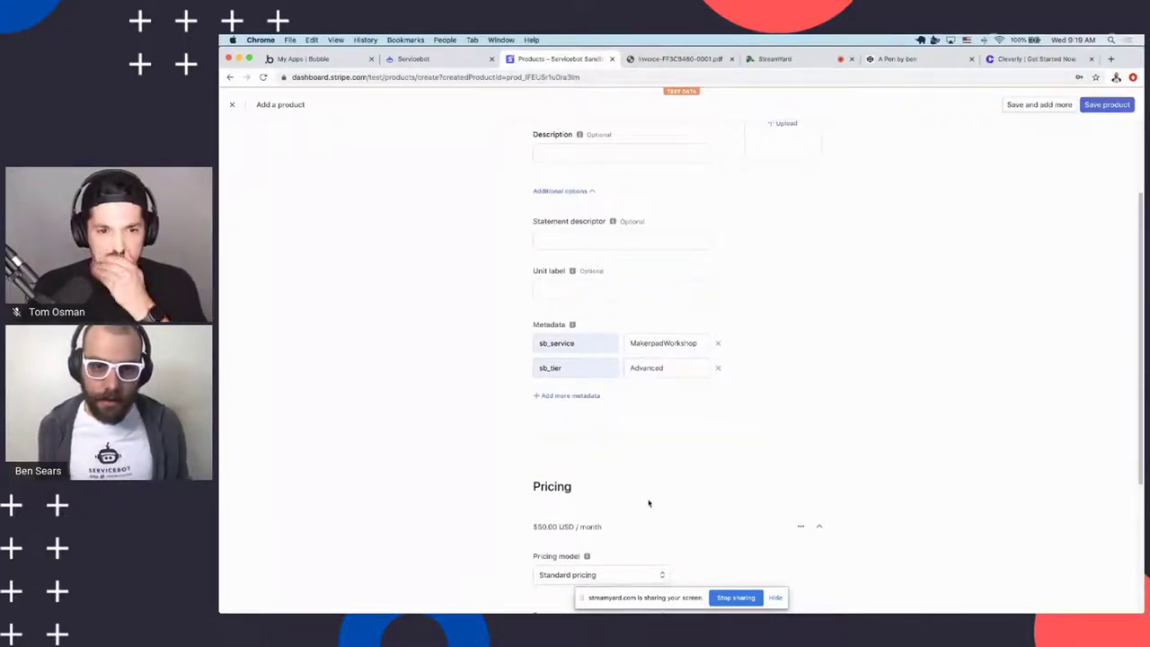
scroll(647, 503, "down", 5)
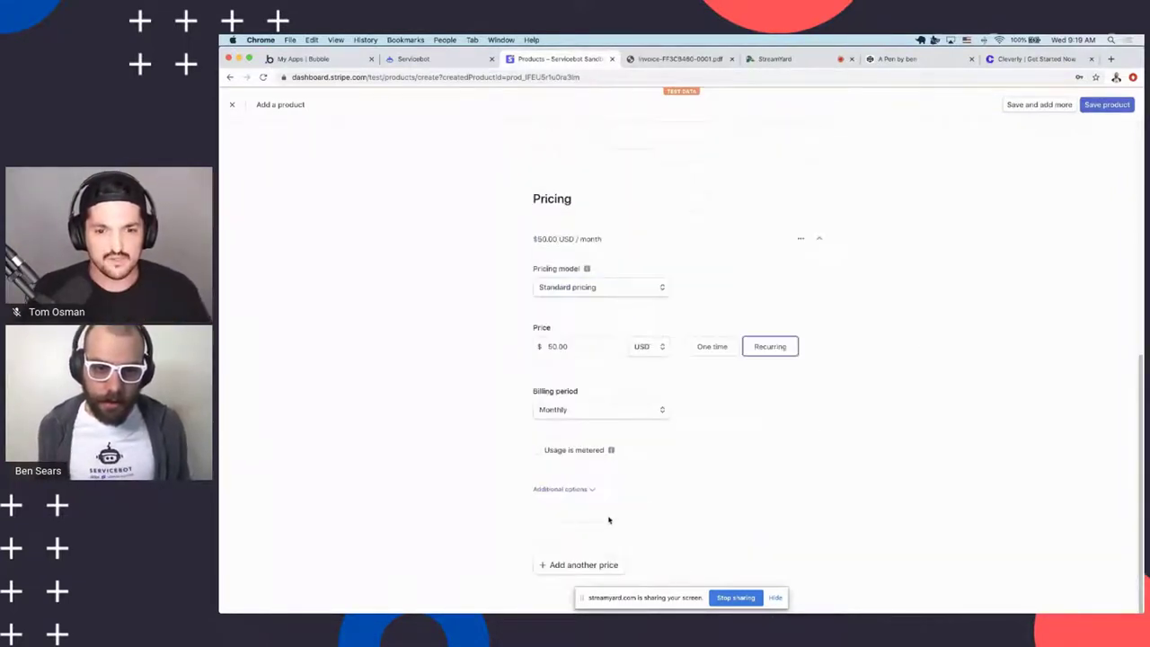
scroll(953, 207, "up", 5)
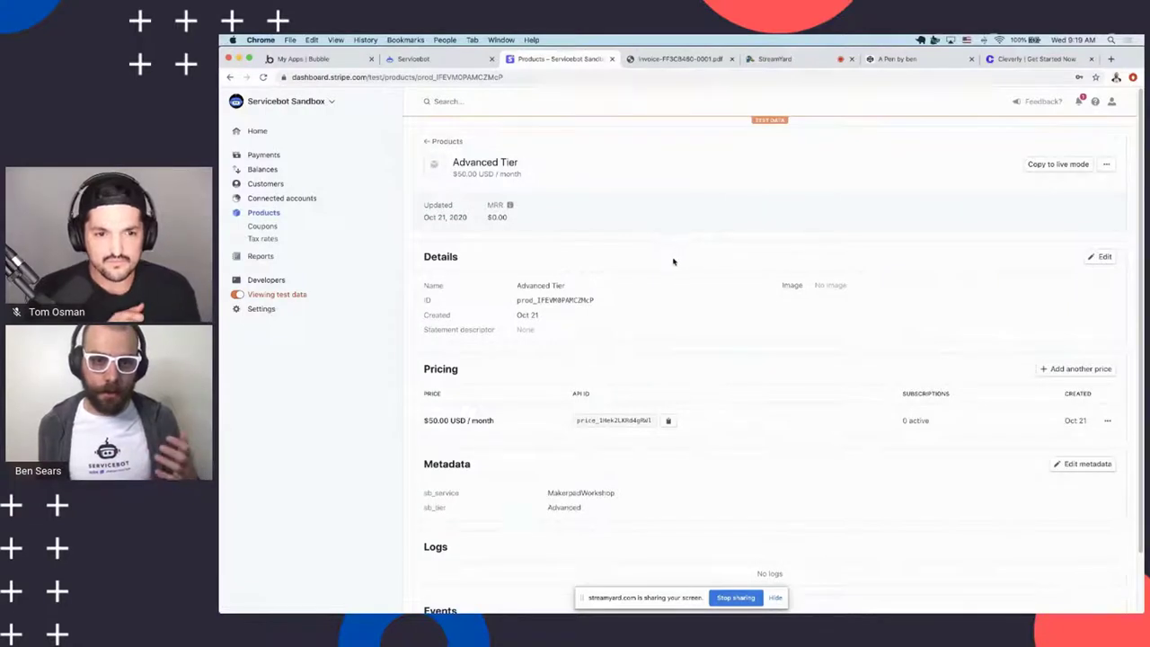
Review the saved Advanced Tier product page, then head back toward Servicebot via the Bubble tab
scroll(440, 412, "down", 1)
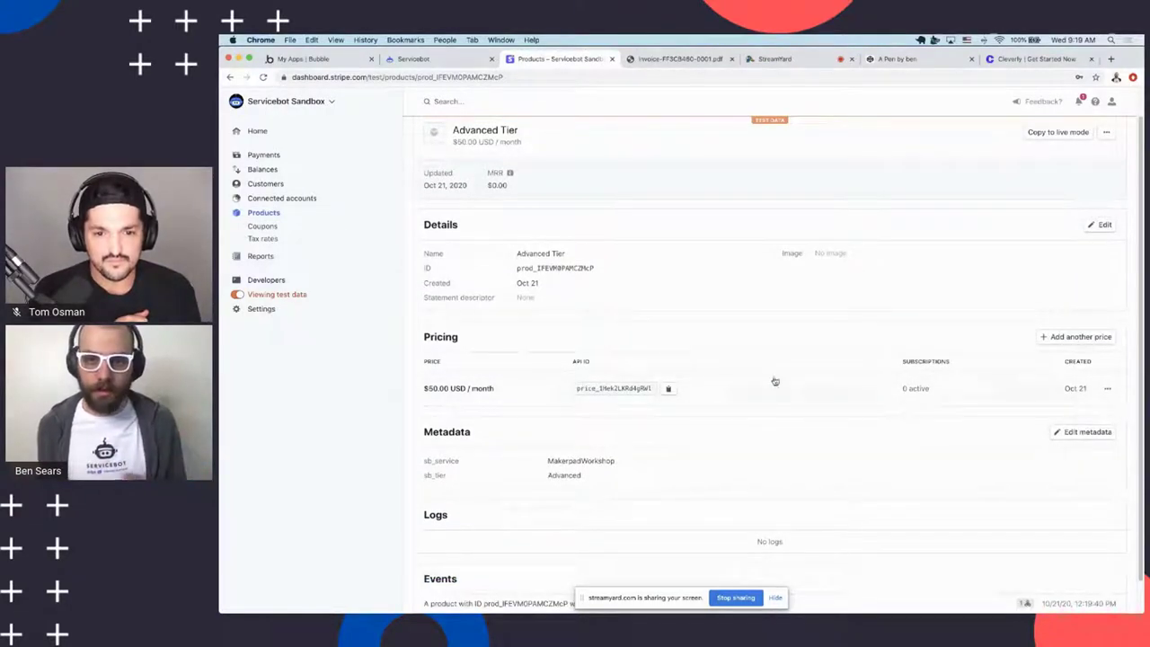
scroll(689, 351, "up", 1)
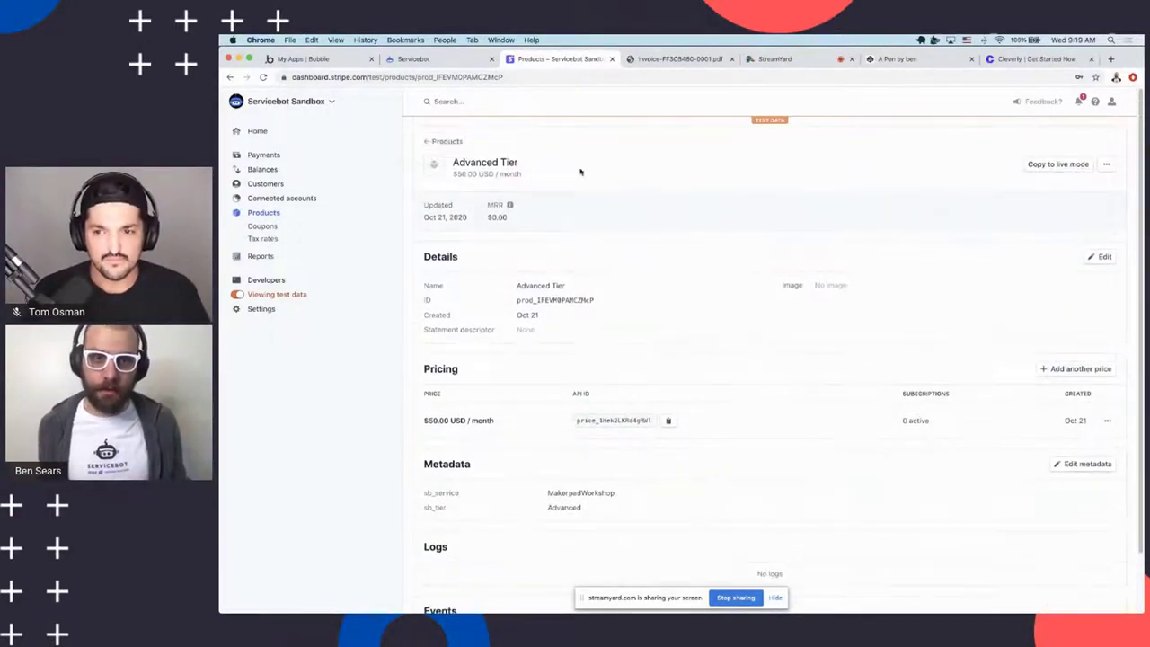
scroll(629, 225, "down", 2)
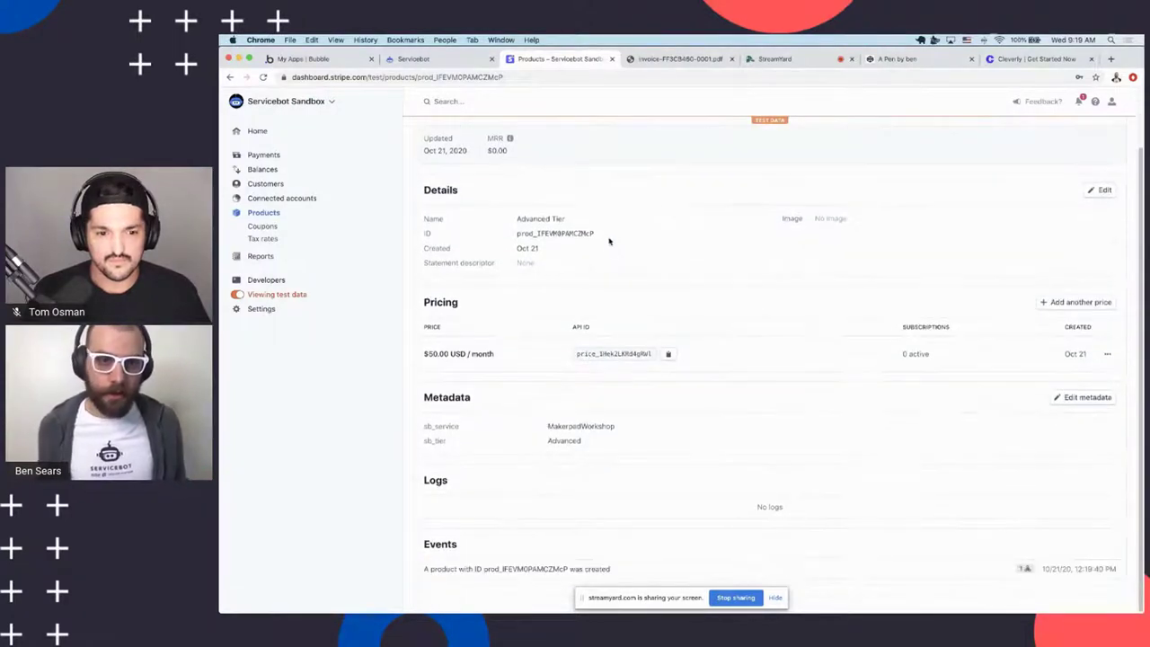
scroll(616, 249, "up", 2)
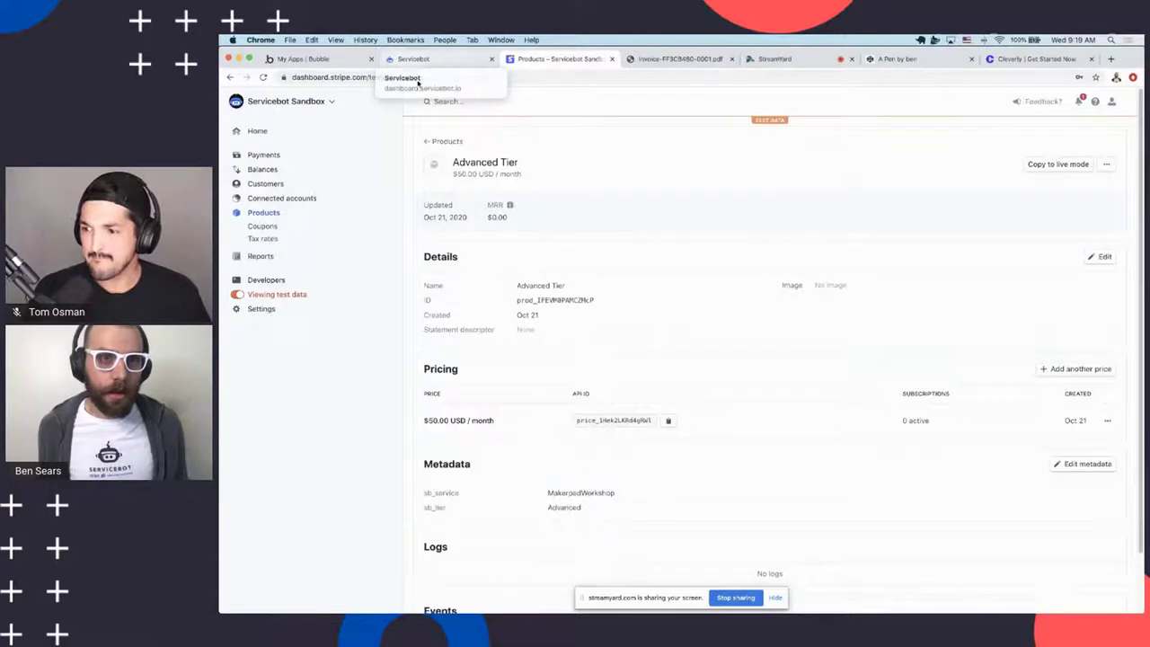
left_click(416, 59)
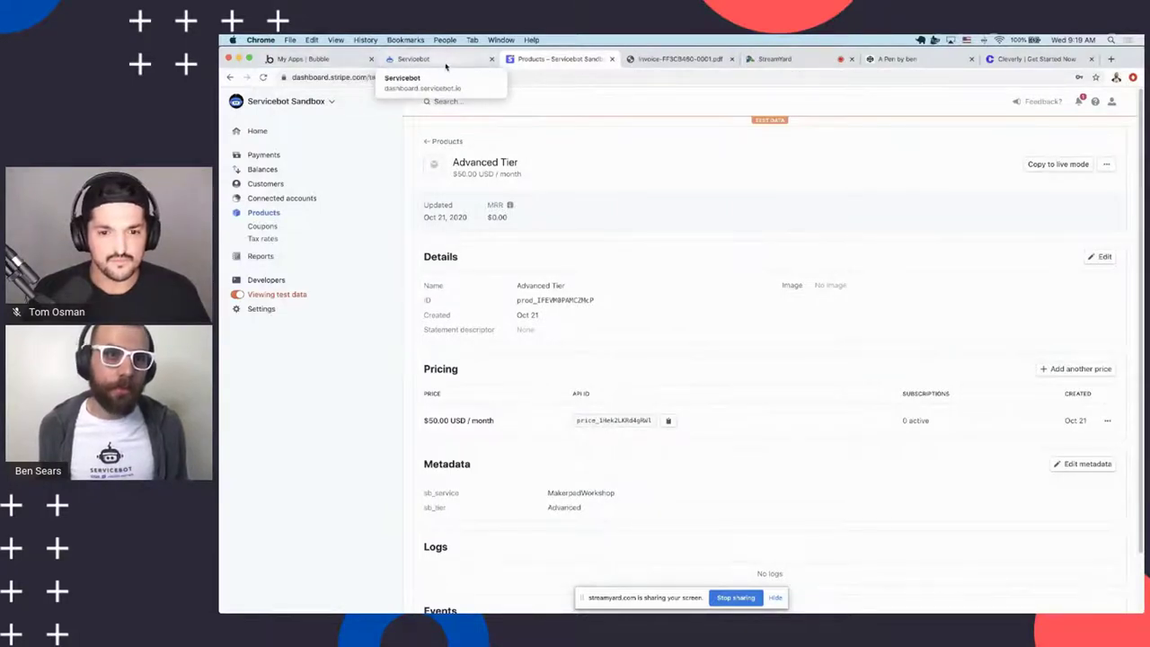
key("super+1")
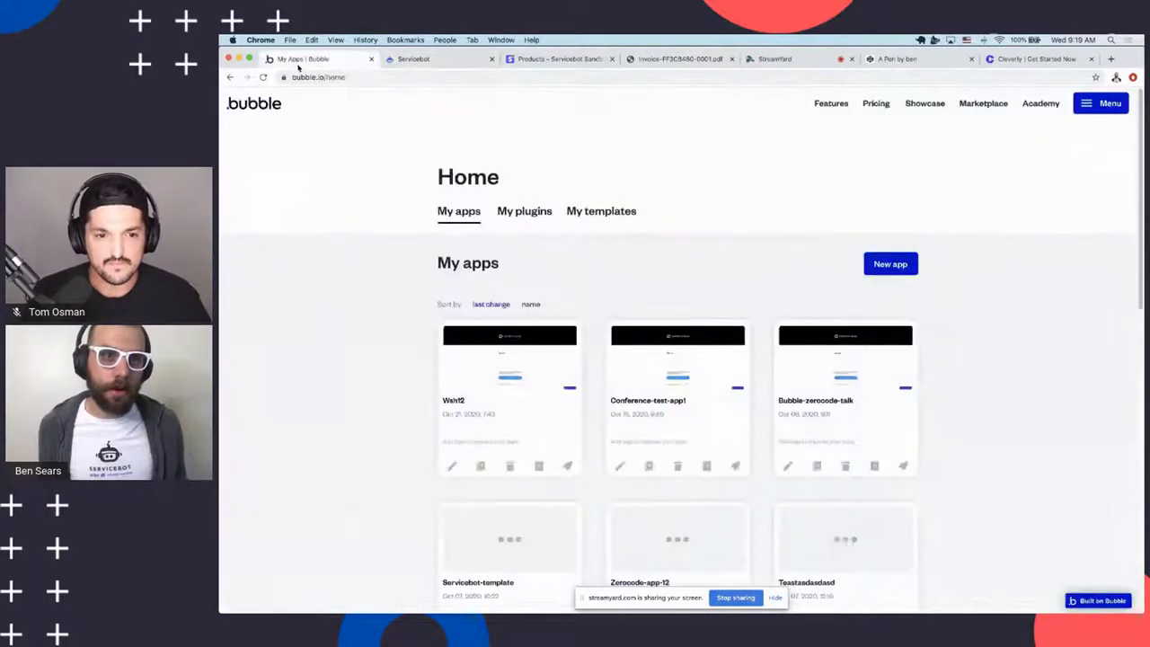
scroll(691, 143, "up", 1)
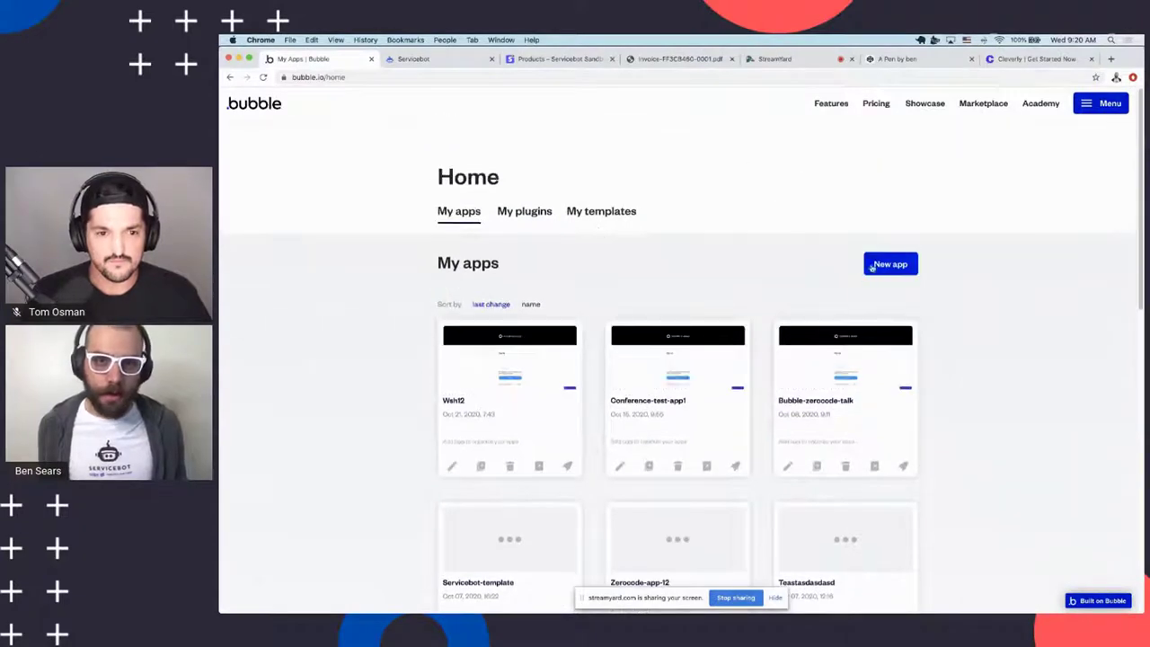
scroll(874, 269, "down", 1)
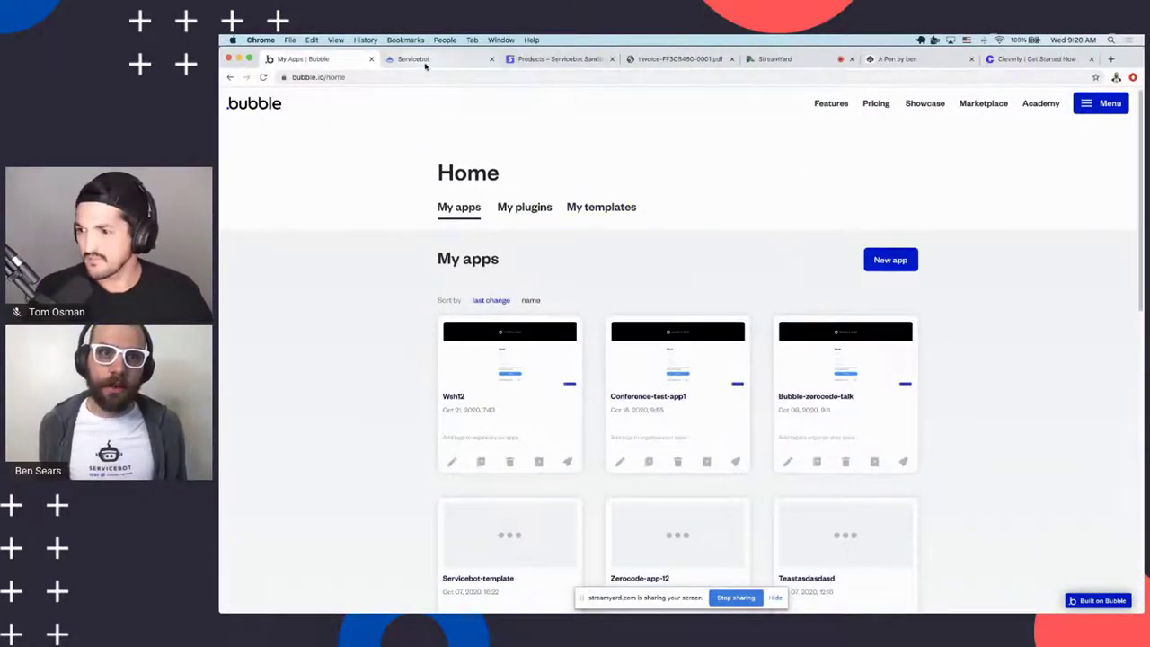
left_click(425, 63)
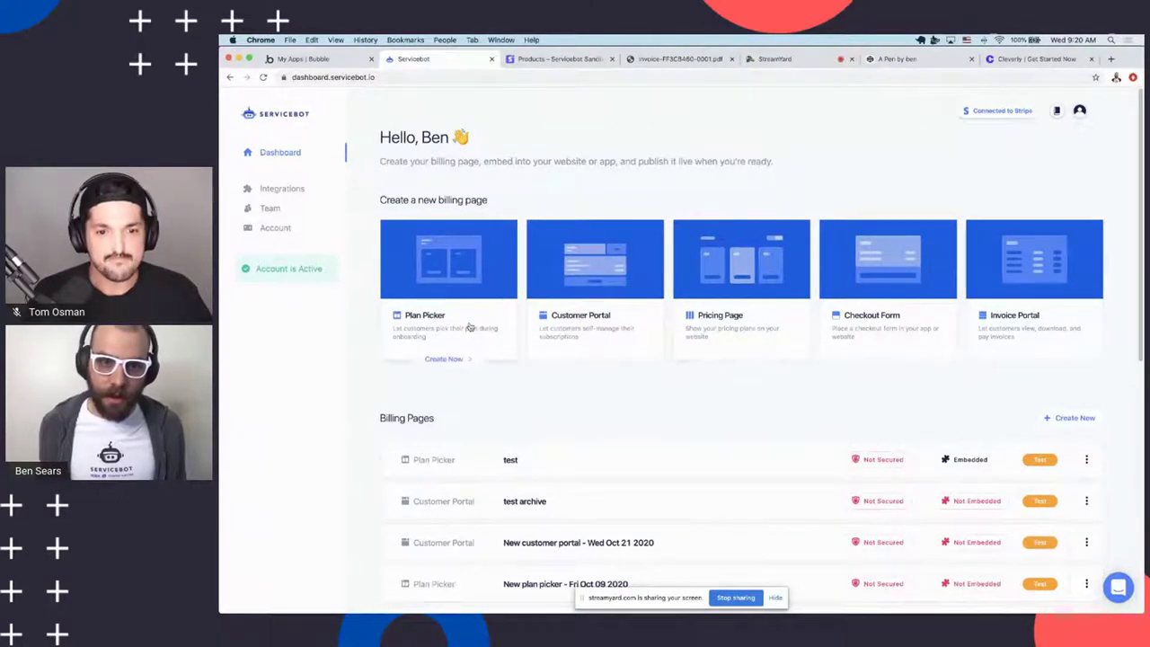
Start a new plan picker on the MakerpadWorkshop service and expand its Plan Picker settings
left_click(471, 292)
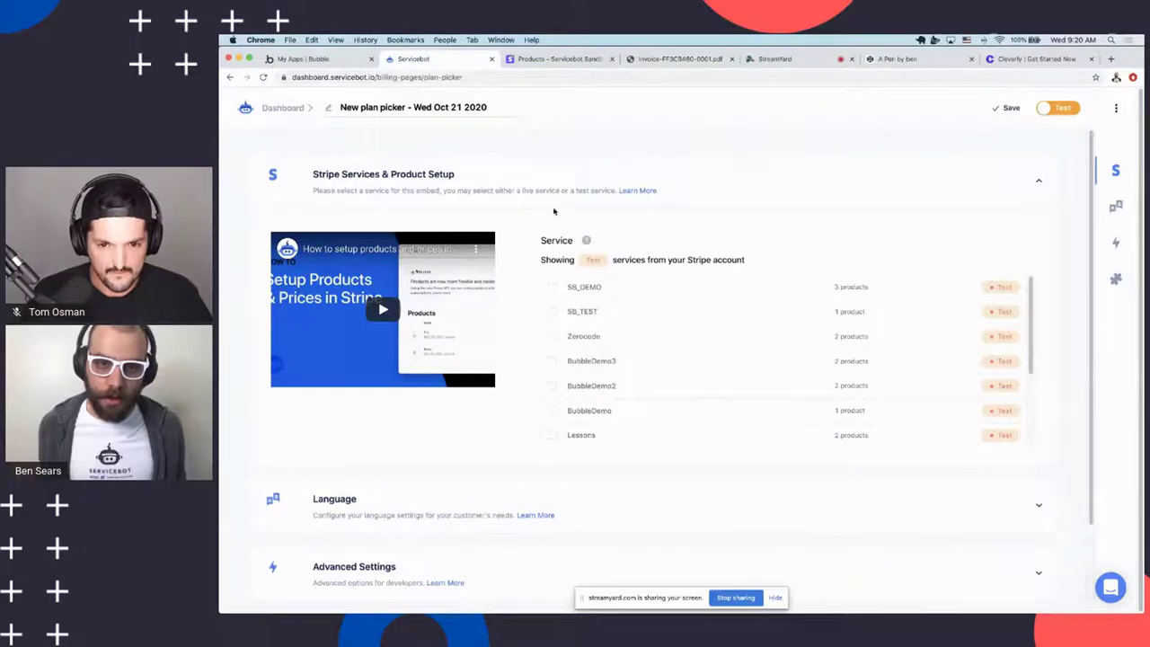
scroll(612, 351, "down", 3)
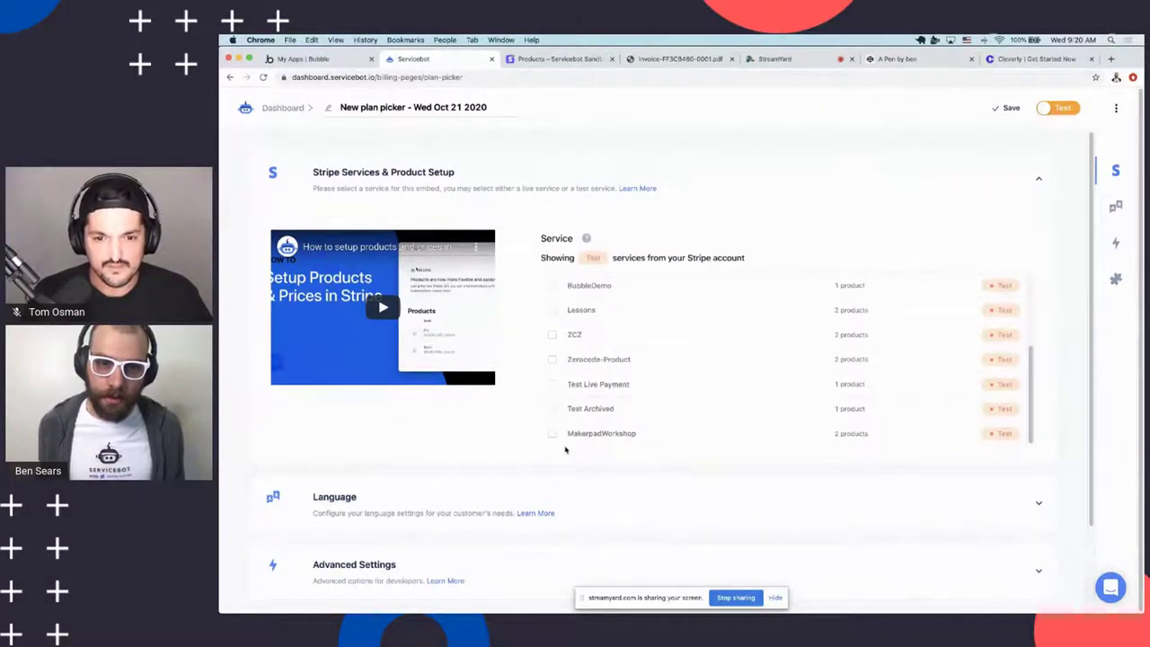
left_click(612, 435)
scroll(426, 388, "down", 5)
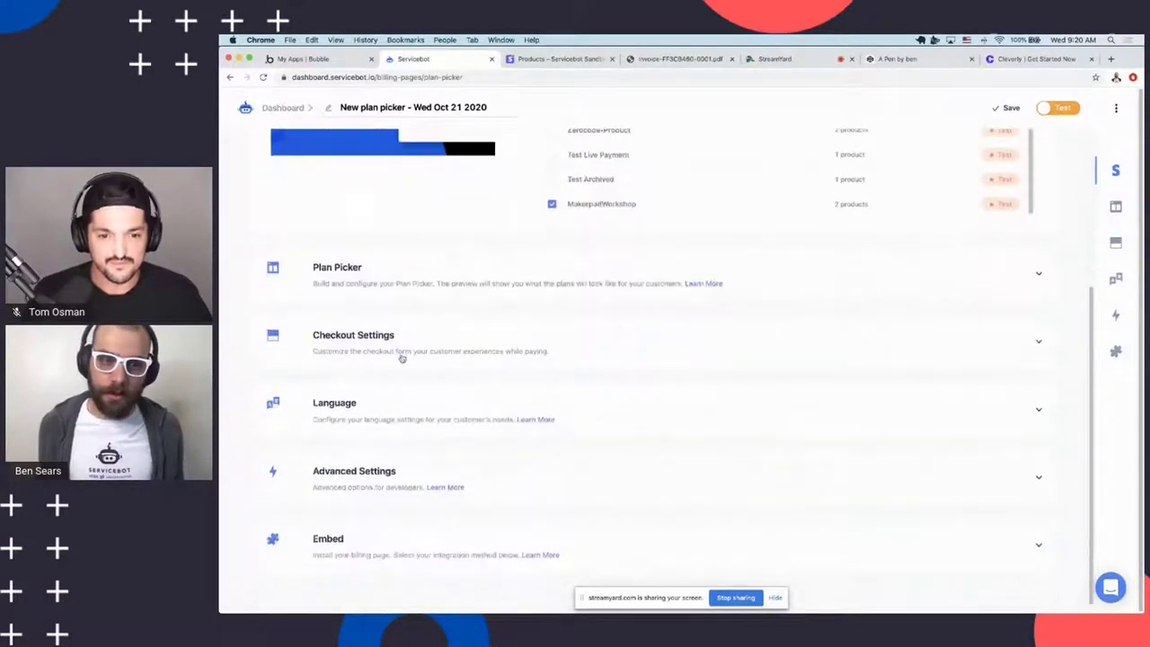
left_click(398, 284)
scroll(691, 327, "down", 3)
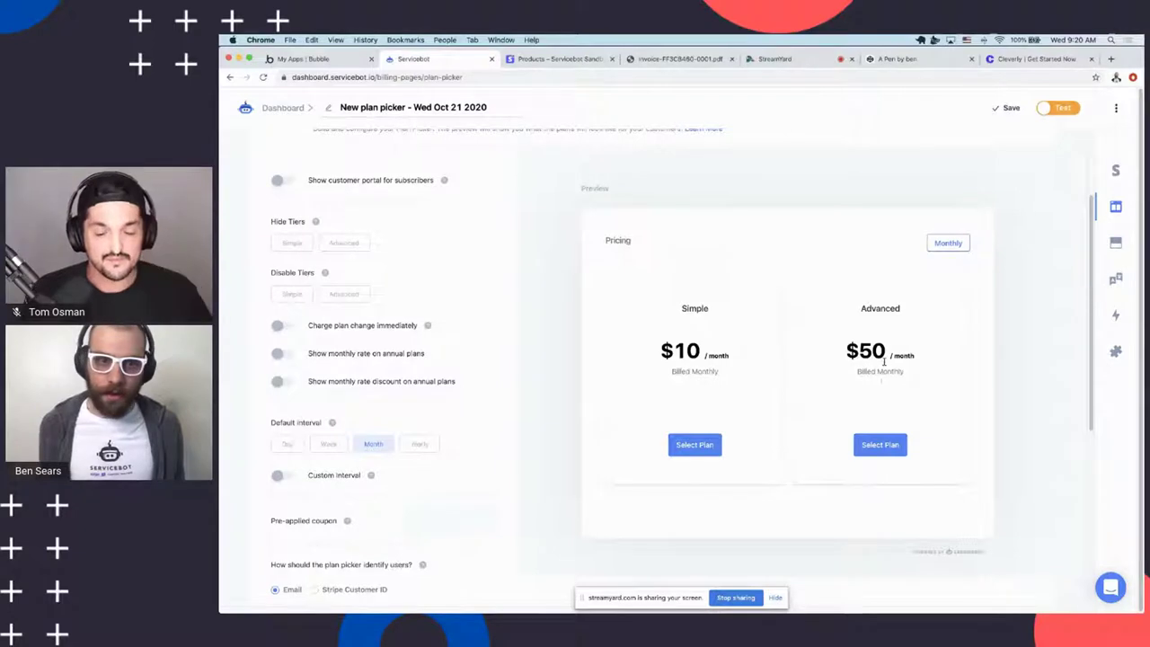
scroll(270, 218, "down", 2)
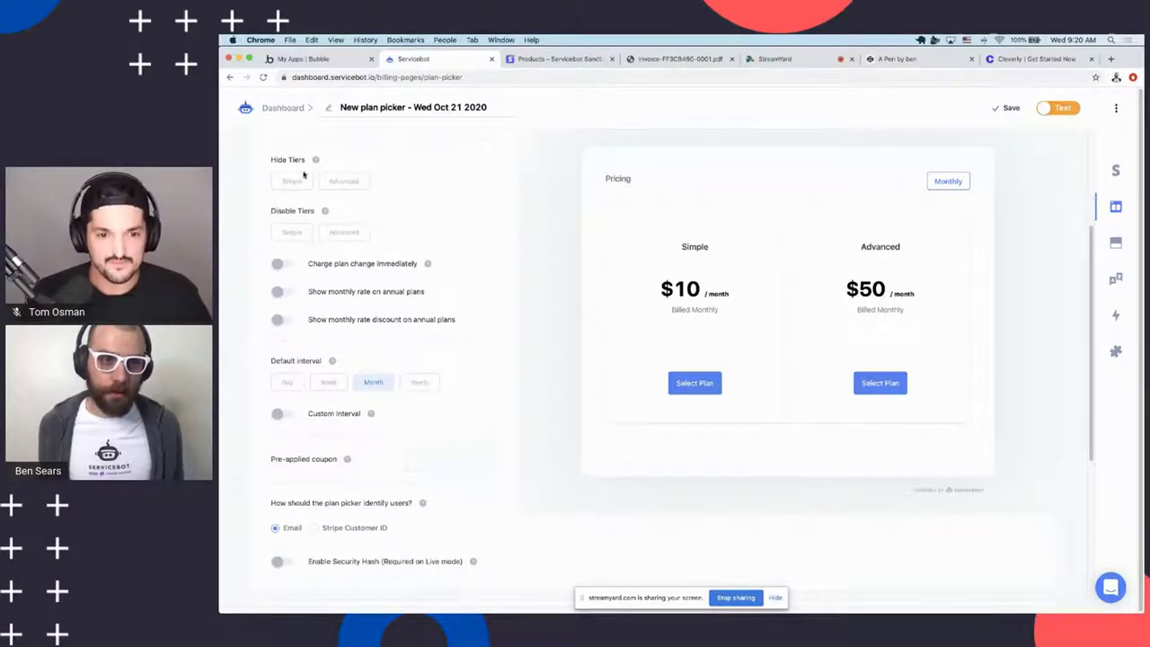
left_click(291, 232)
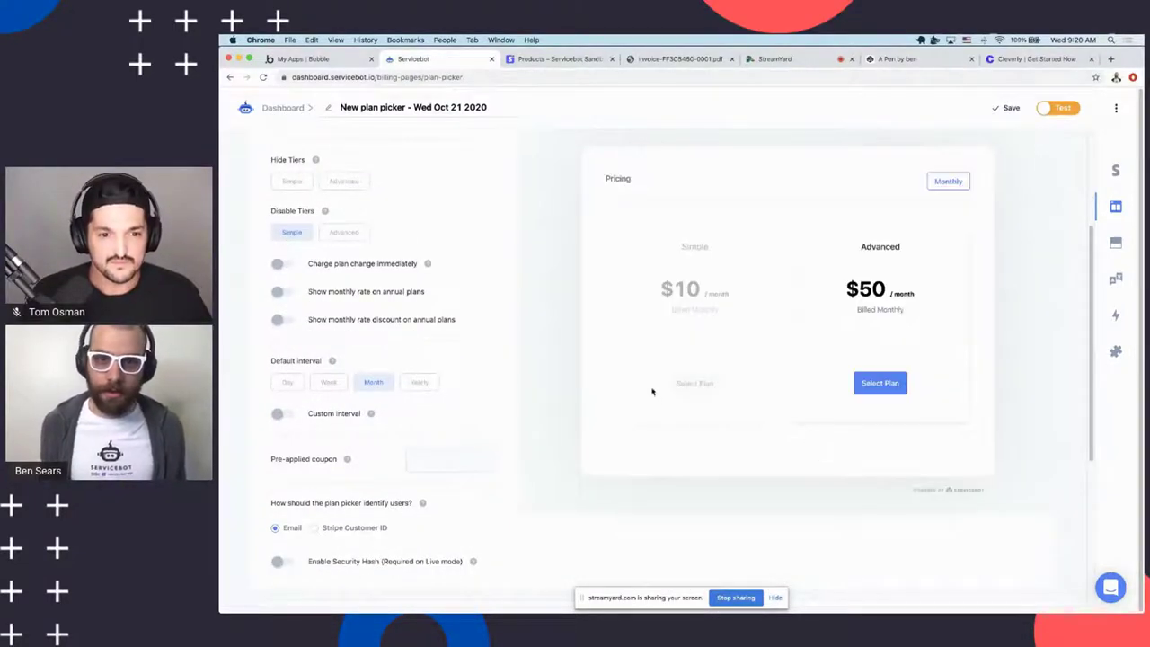
left_click(304, 234)
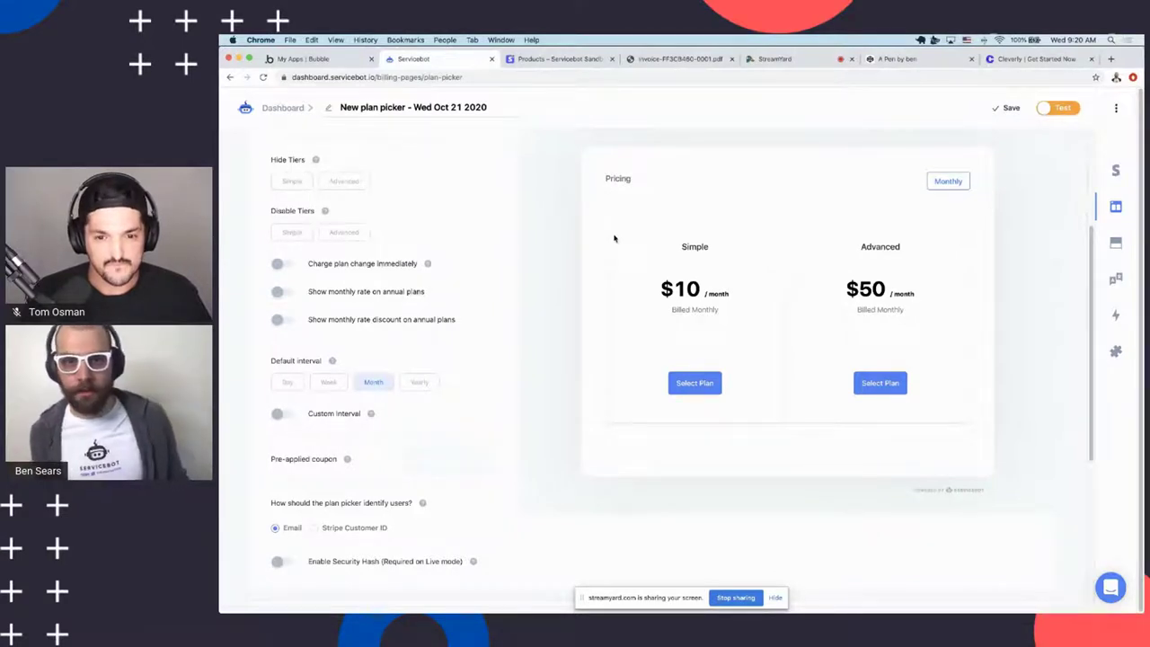
left_click(345, 231)
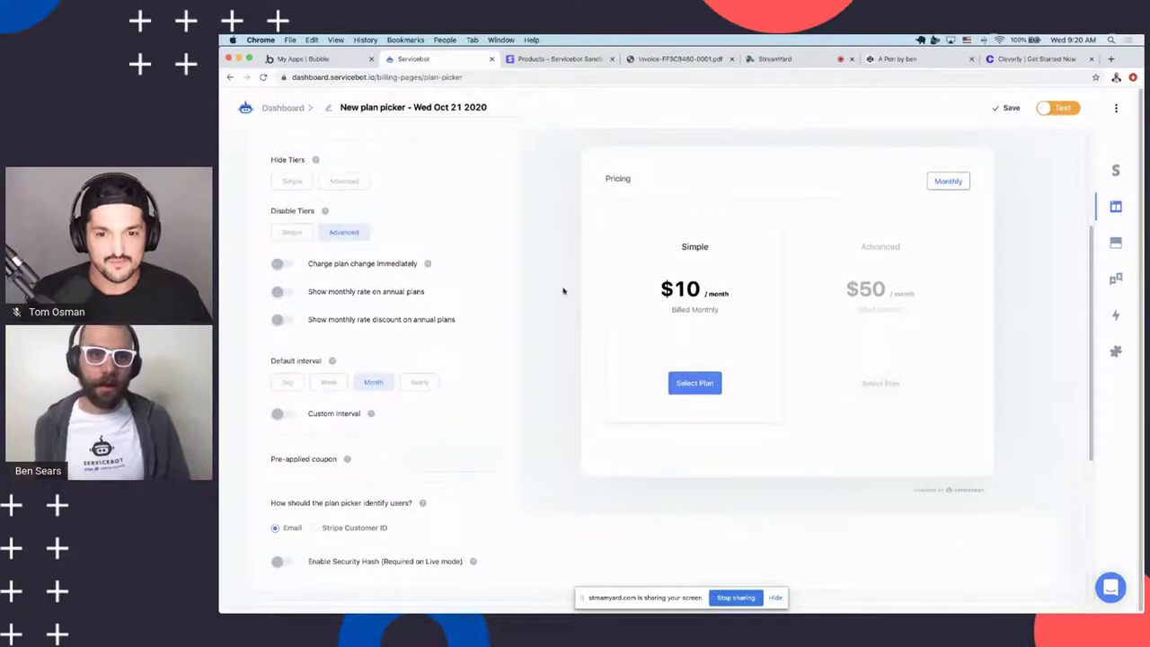
left_click(342, 231)
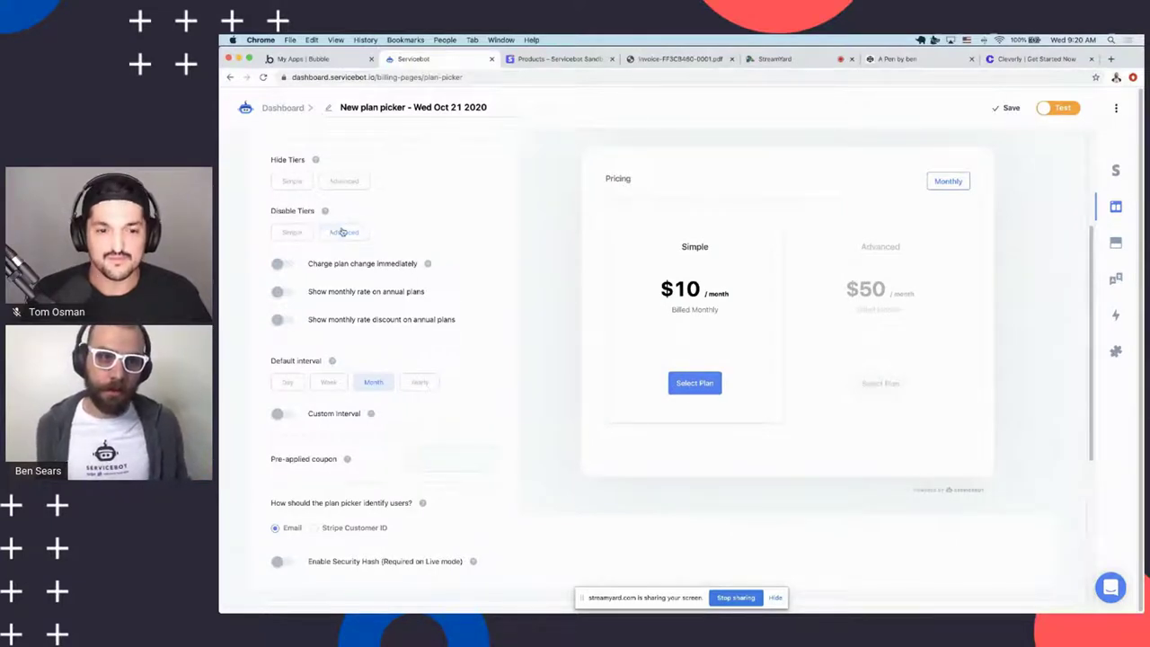
left_click(346, 184)
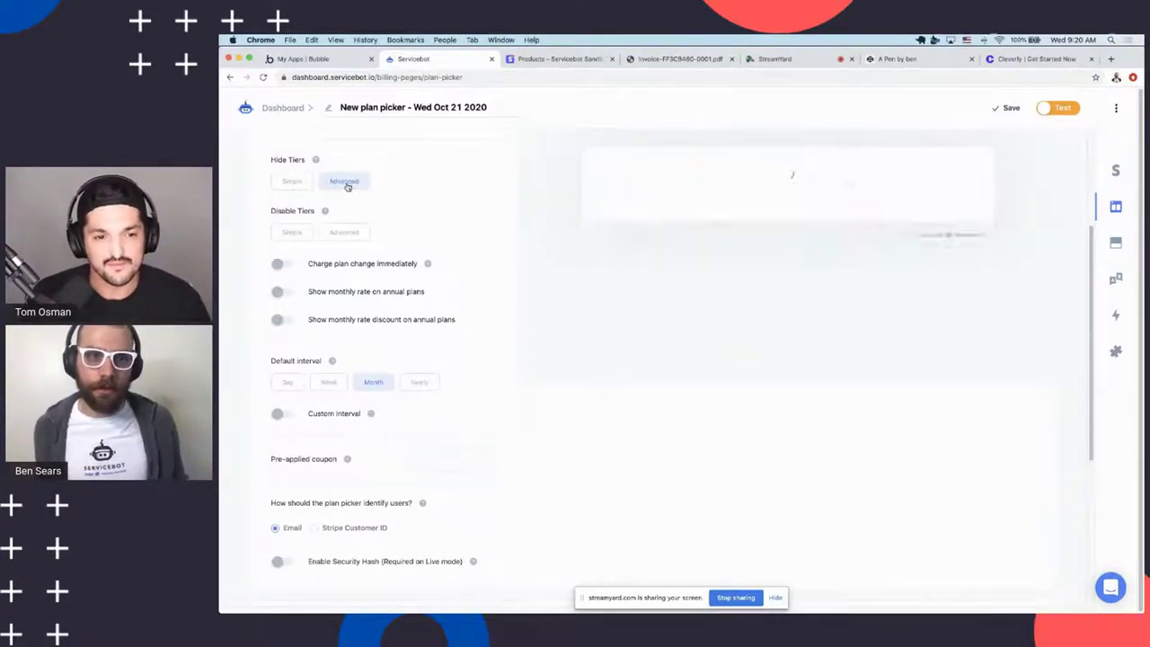
left_click(346, 183)
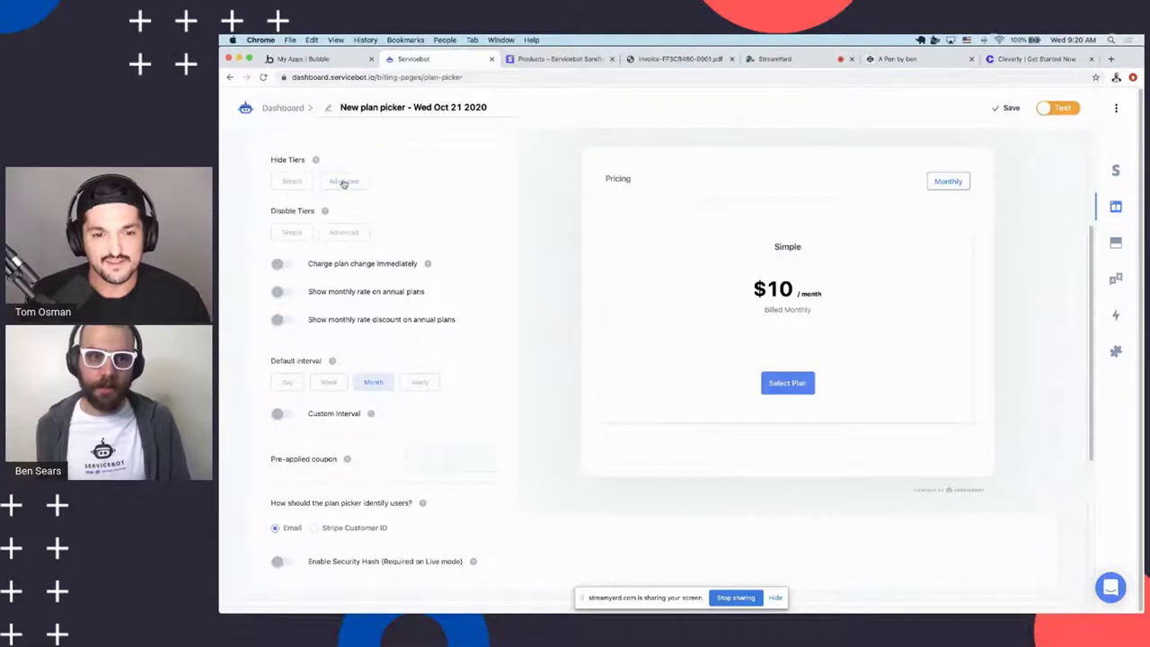
left_click(292, 182)
left_click(292, 183)
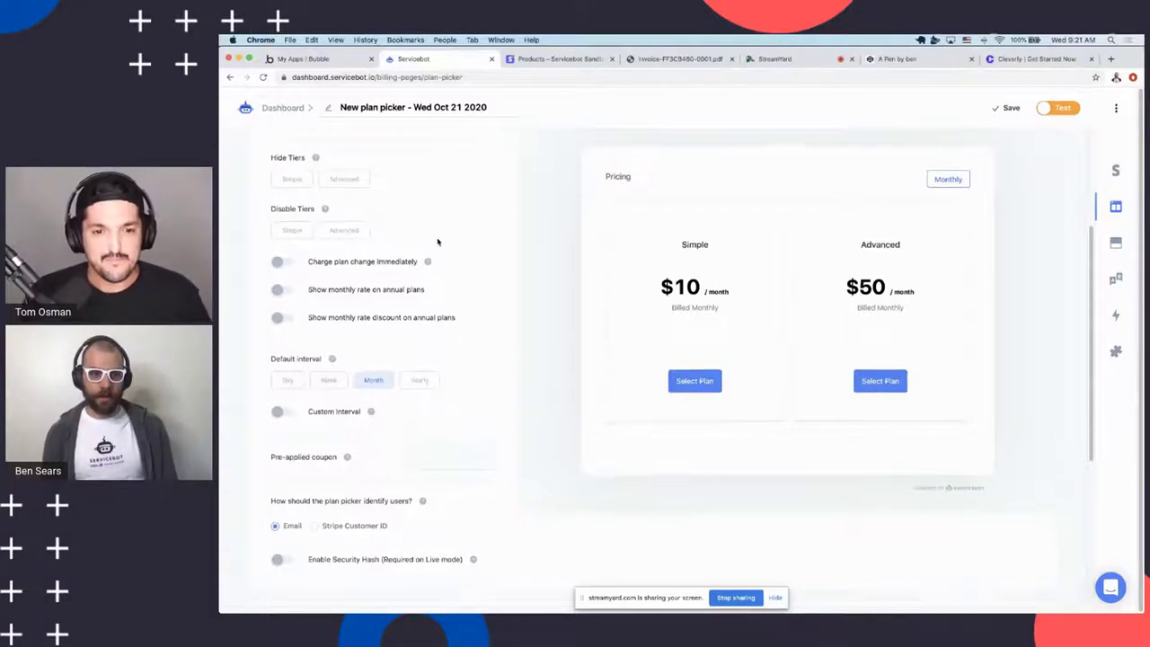
Turn on 'Show customer portal for subscribers'
scroll(436, 247, "down", 1)
scroll(432, 360, "up", 1)
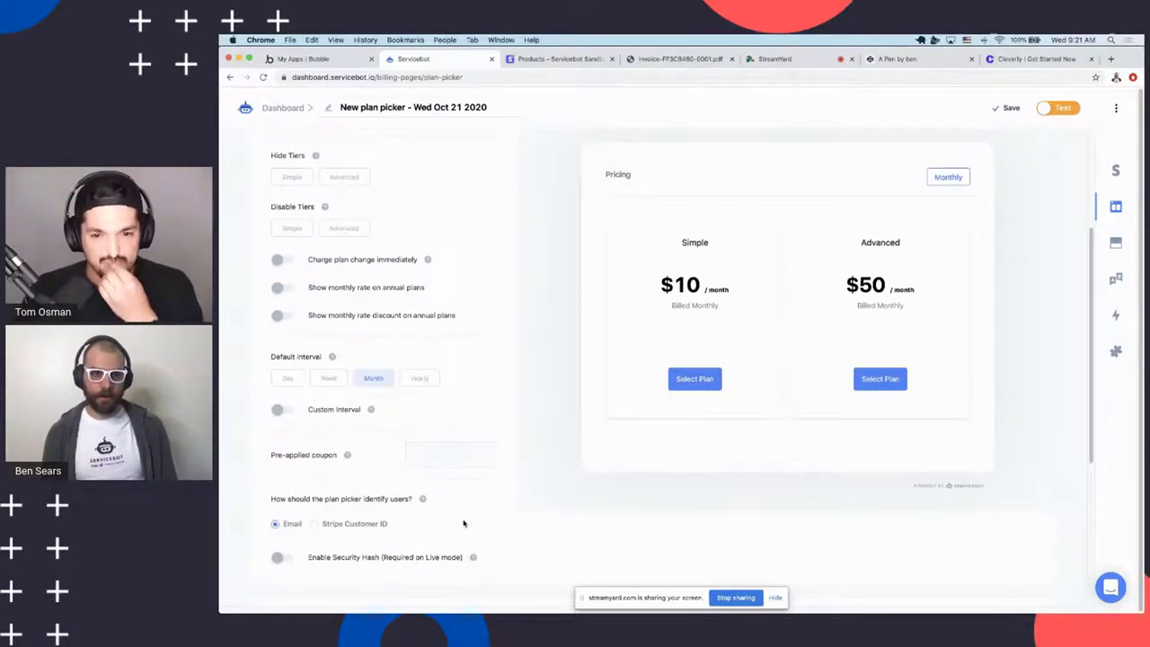
left_click(463, 448)
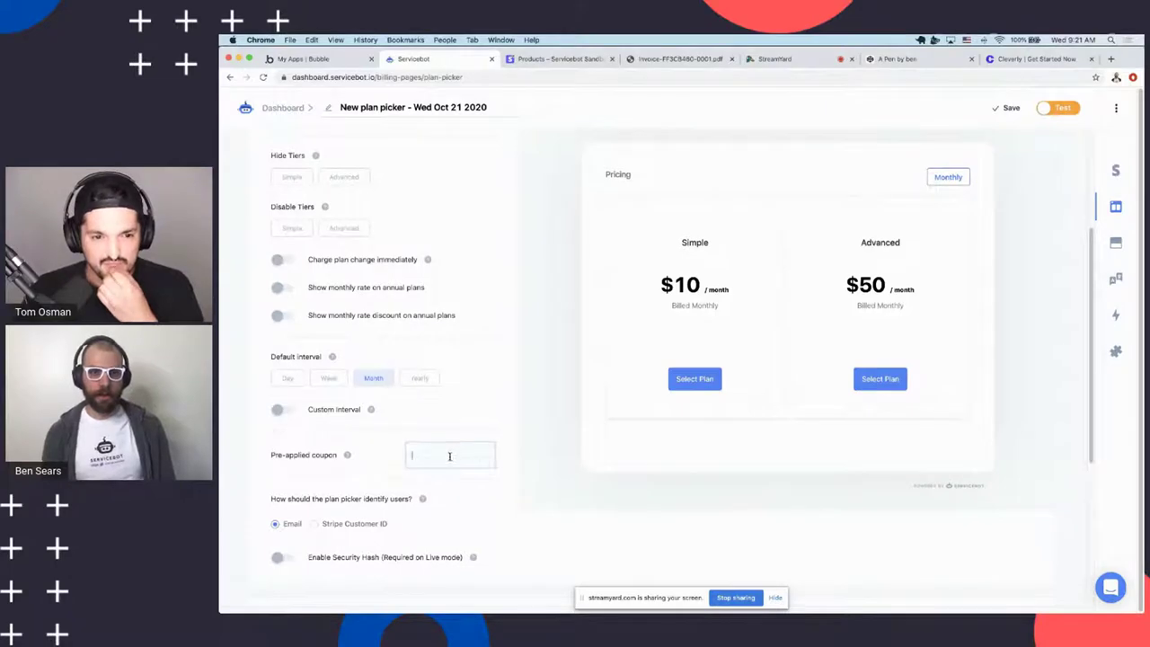
scroll(465, 372, "up", 5)
scroll(404, 297, "down", 6)
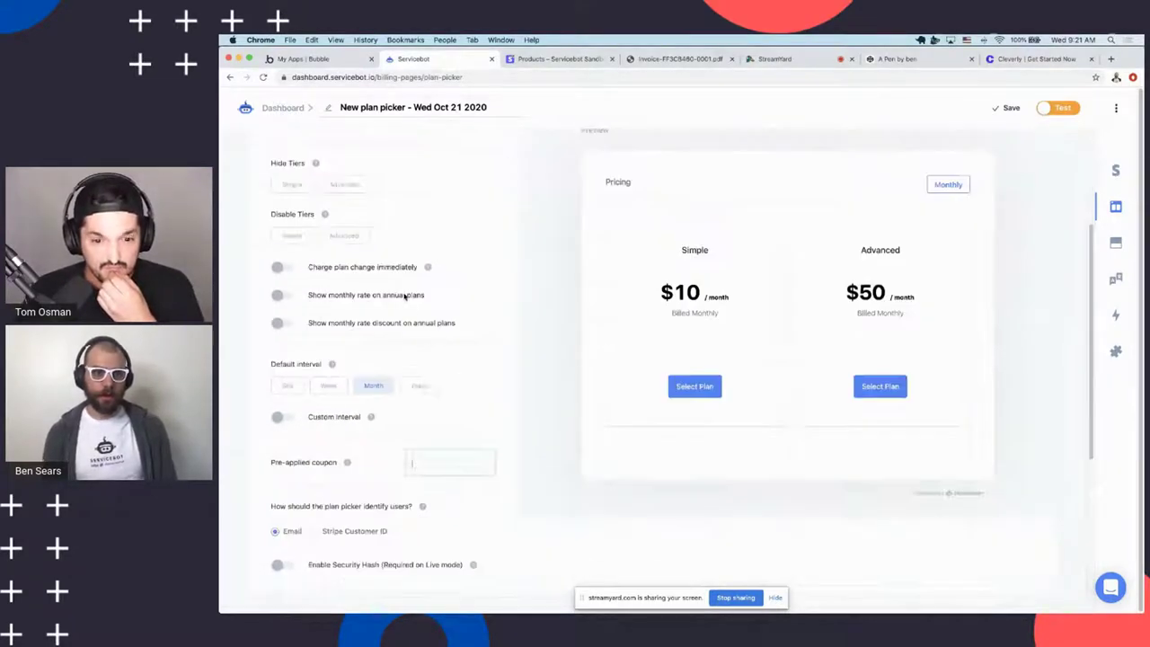
scroll(379, 284, "up", 3)
left_click(277, 204)
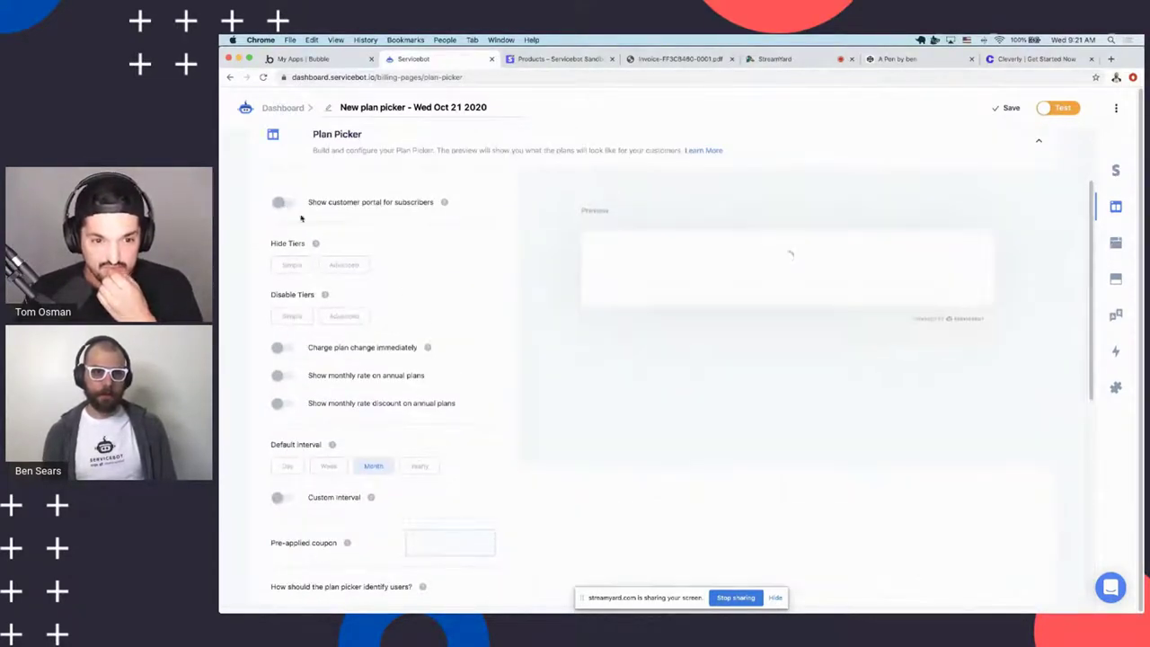
Expand the Checkout Settings section of the plan picker
scroll(356, 239, "down", 4)
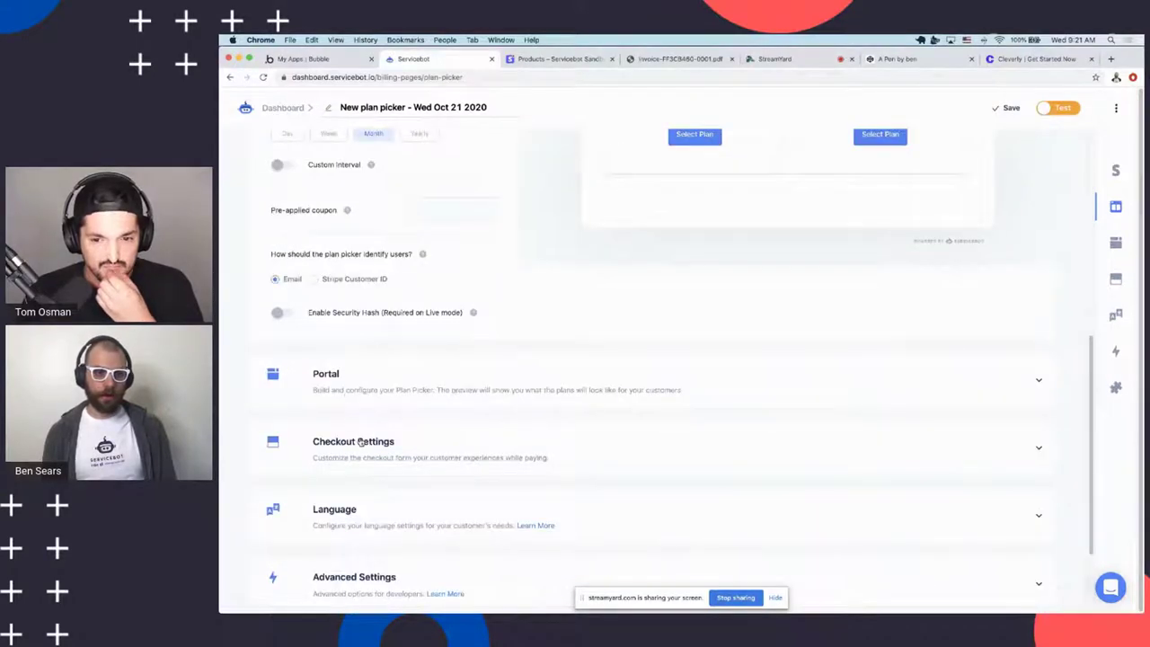
left_click_drag(365, 458, 831, 211)
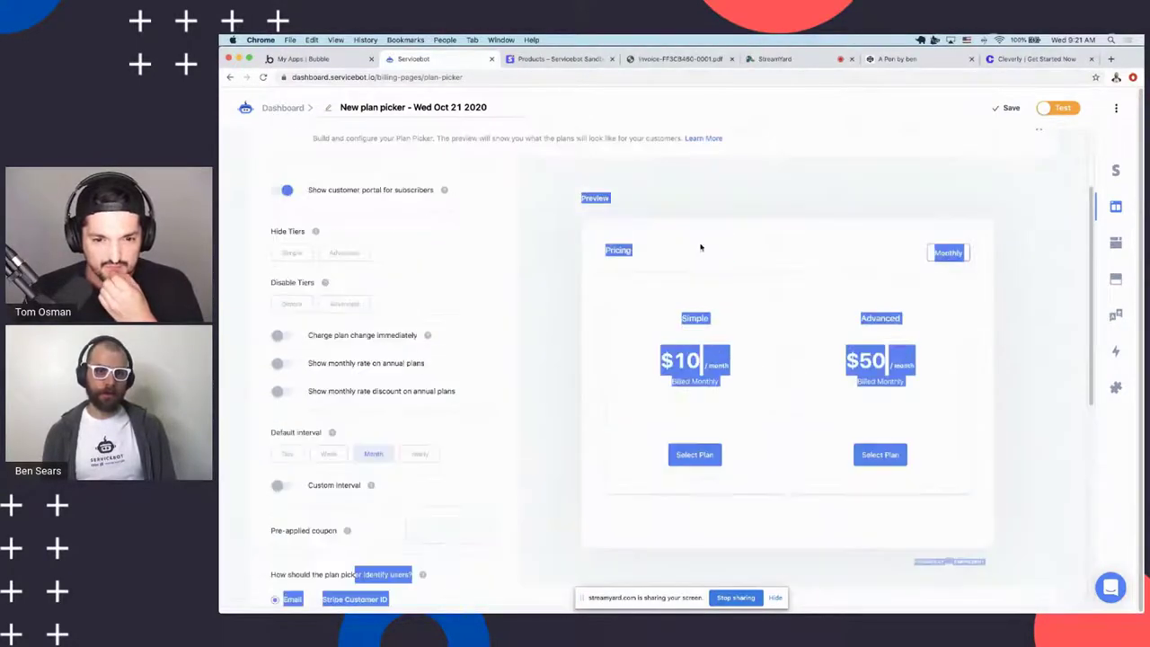
scroll(397, 232, "up", 1)
left_click_drag(397, 232, 651, 352)
scroll(363, 270, "down", 6)
left_click(651, 352)
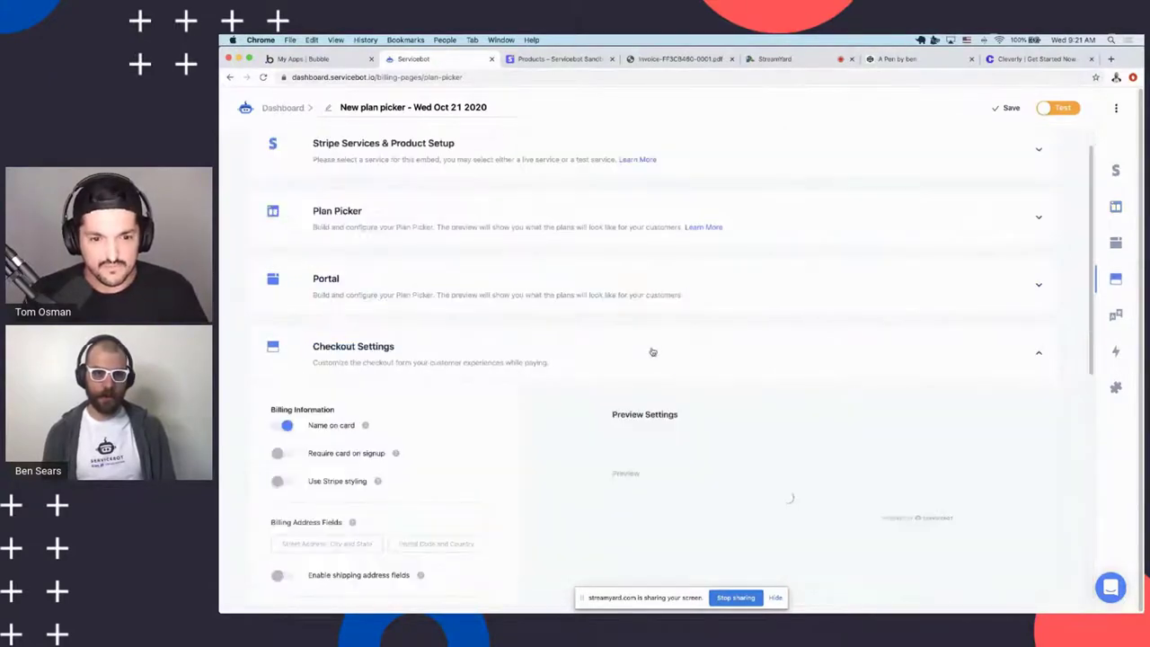
scroll(570, 295, "down", 3)
scroll(599, 210, "up", 4)
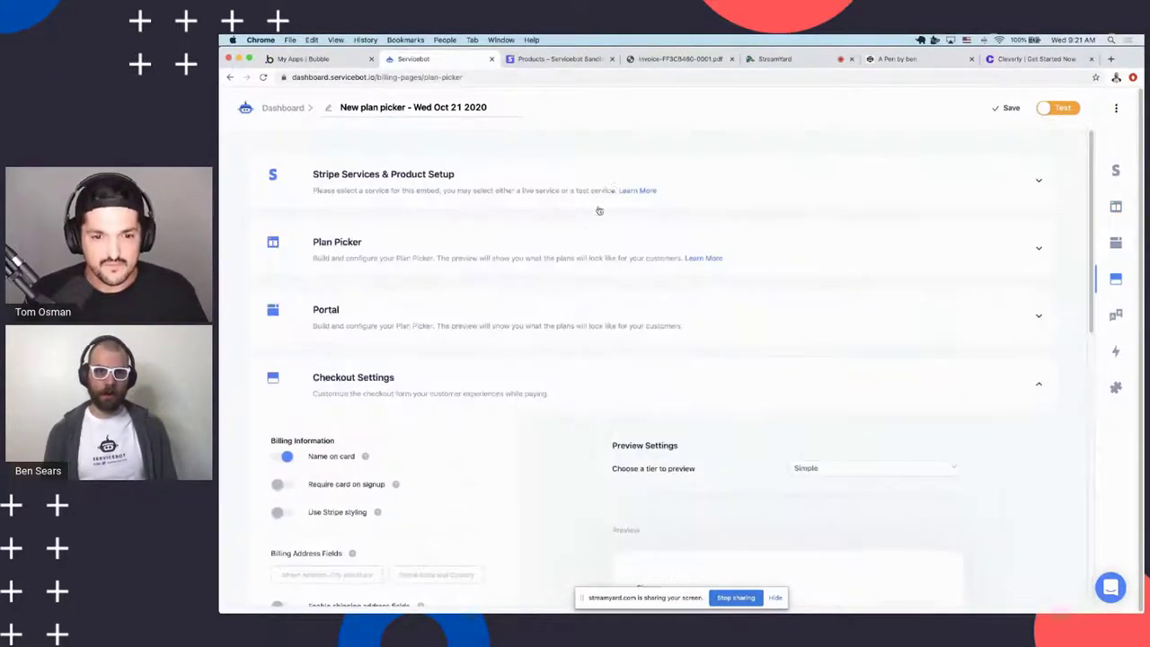
scroll(678, 228, "down", 5)
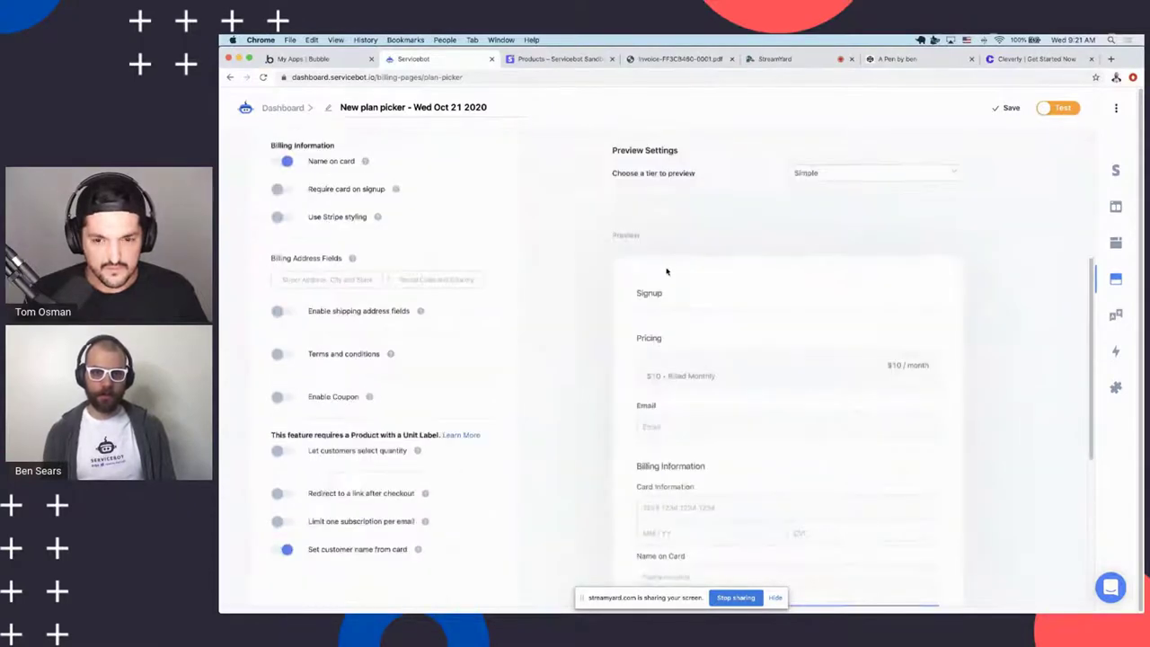
scroll(711, 390, "down", 2)
scroll(668, 342, "up", 3)
scroll(396, 306, "down", 3)
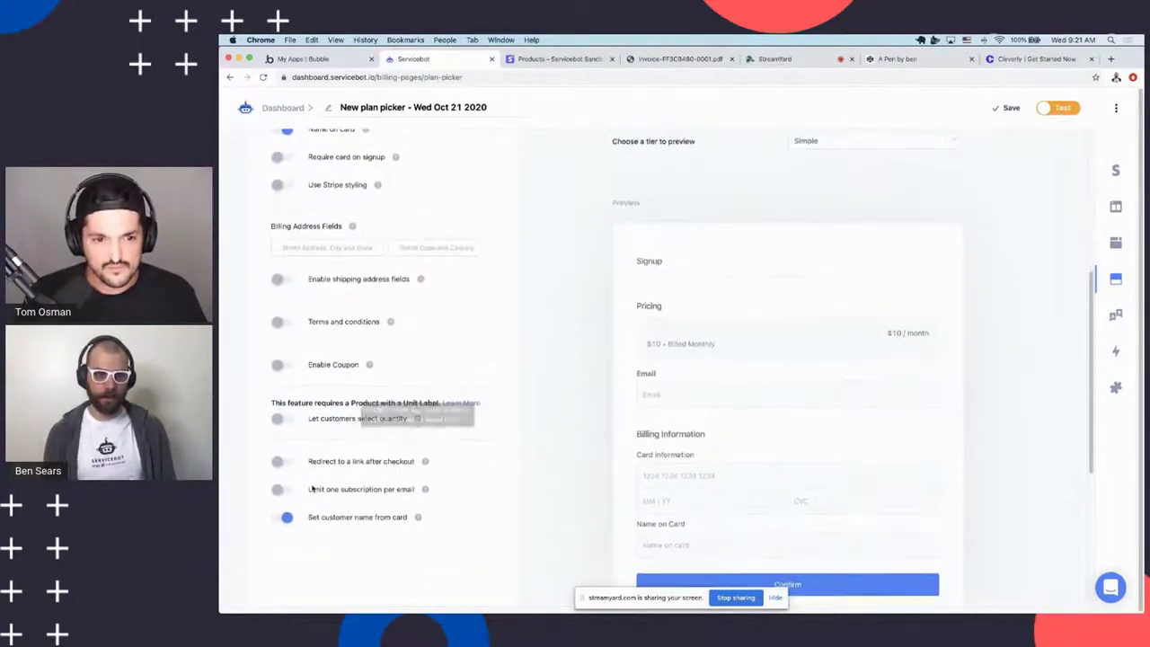
scroll(401, 336, "up", 1)
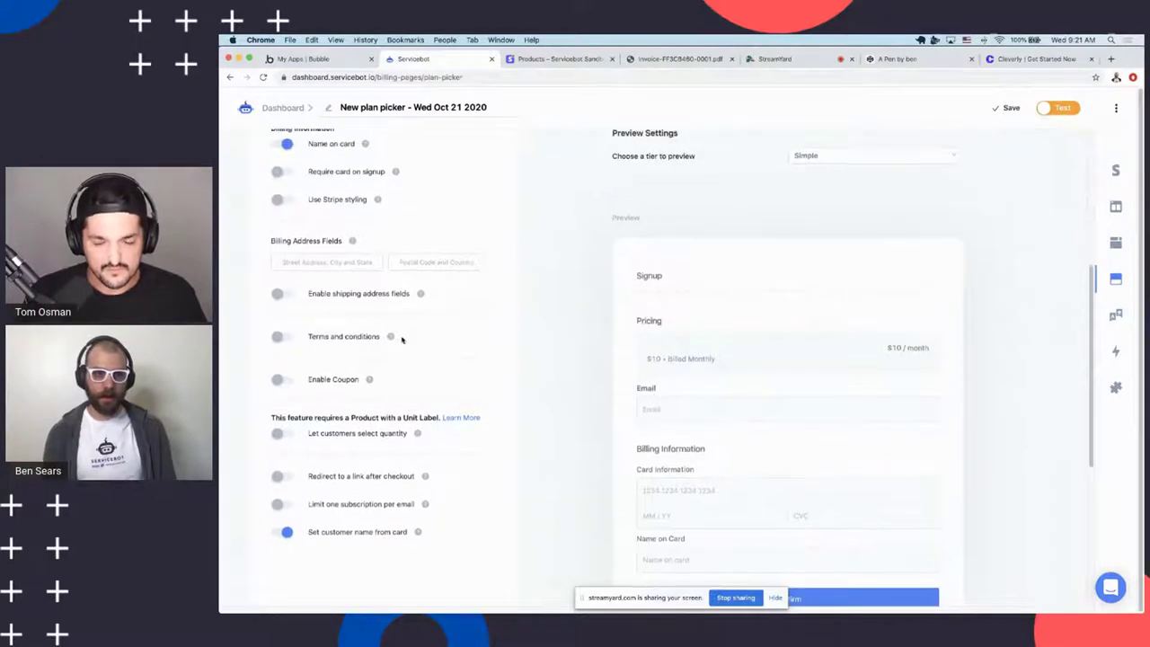
Toggle the street/city/state and postal code/country billing fields on, then back off
left_click(295, 262)
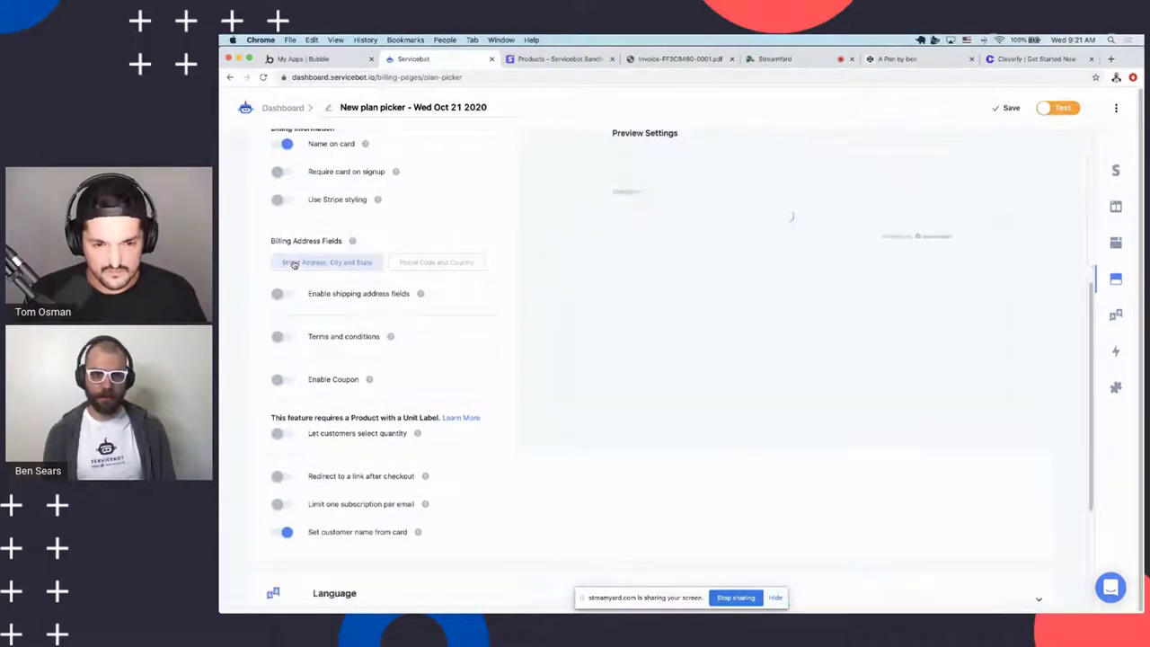
left_click(416, 262)
scroll(640, 324, "down", 5)
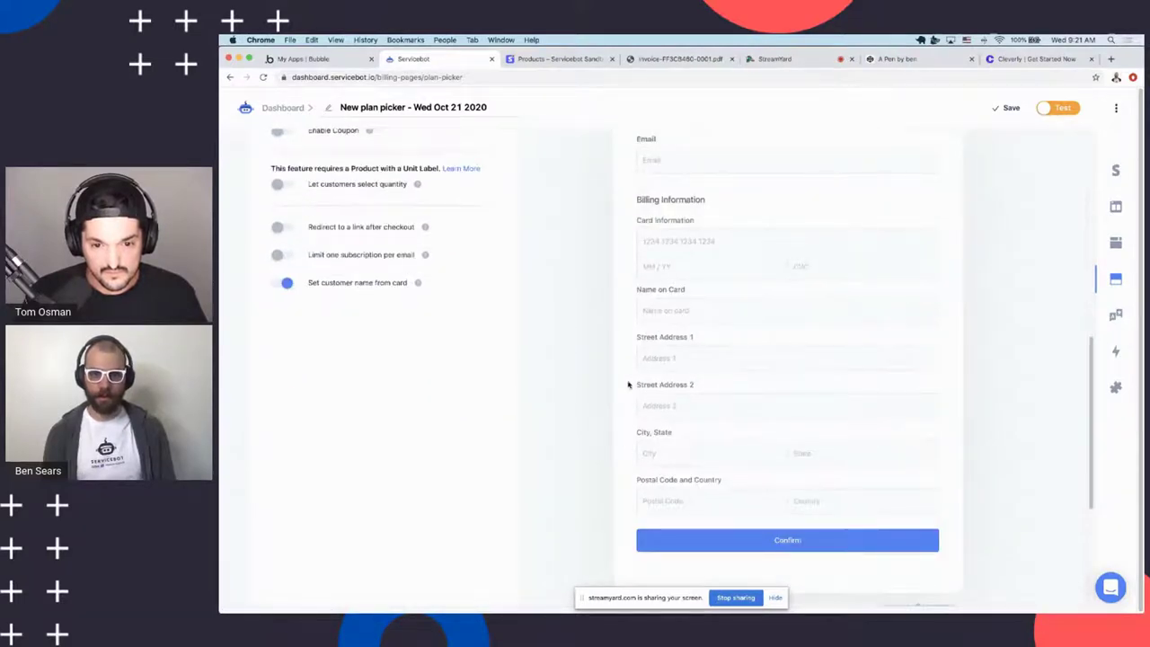
scroll(629, 384, "up", 5)
left_click(359, 252)
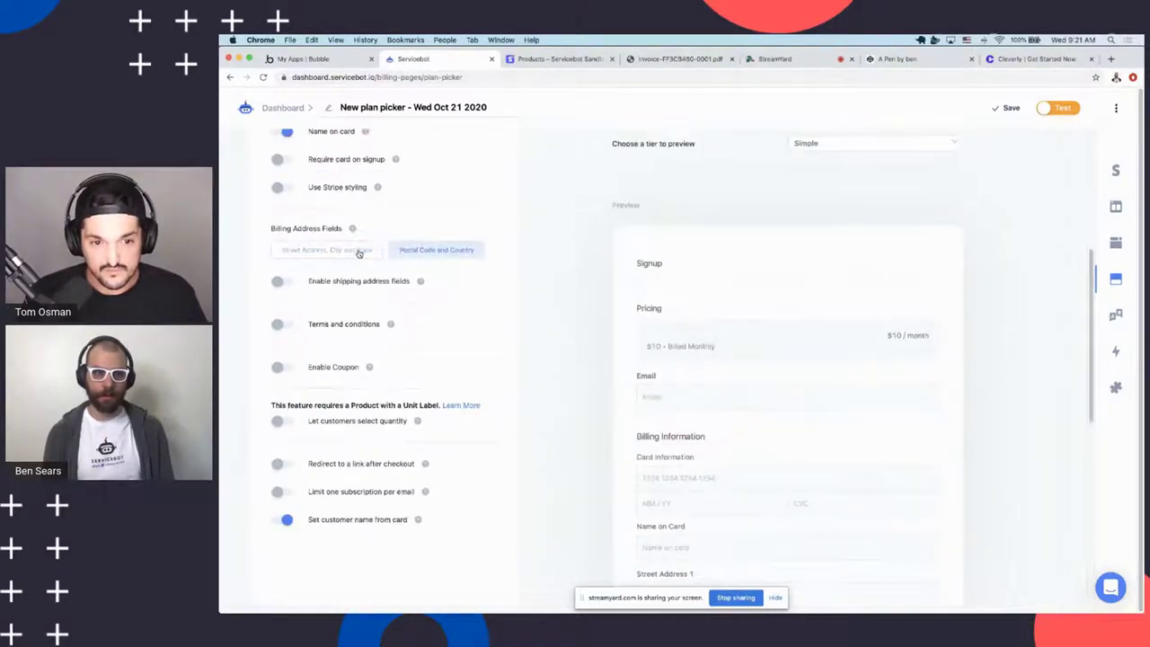
left_click(434, 252)
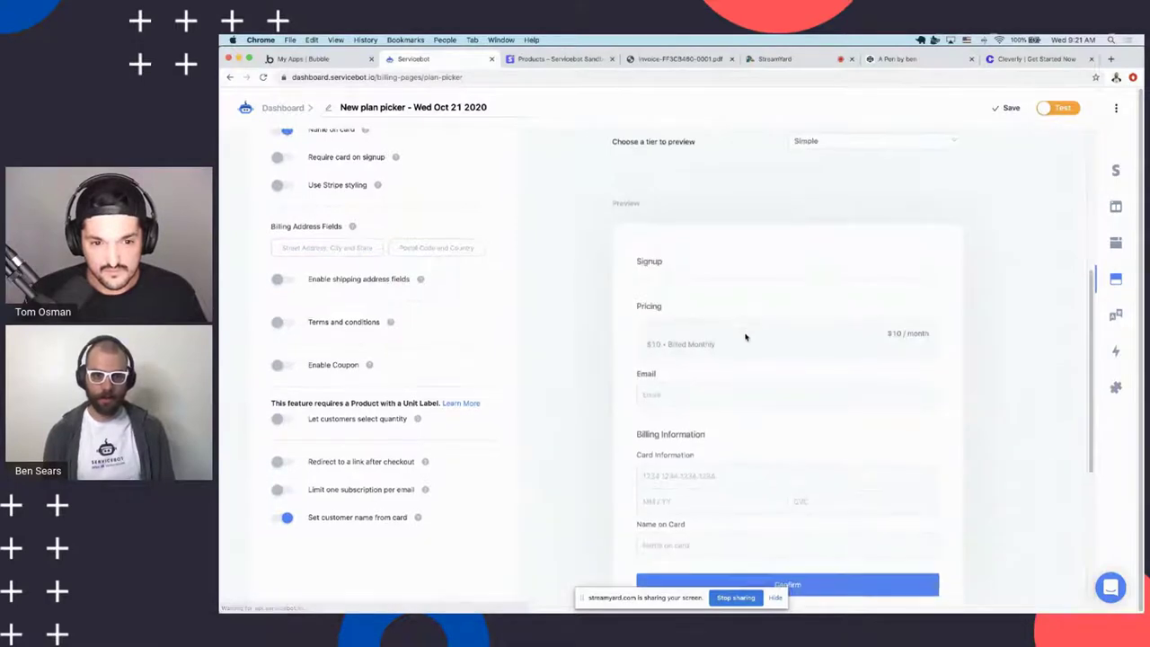
scroll(745, 337, "down", 1)
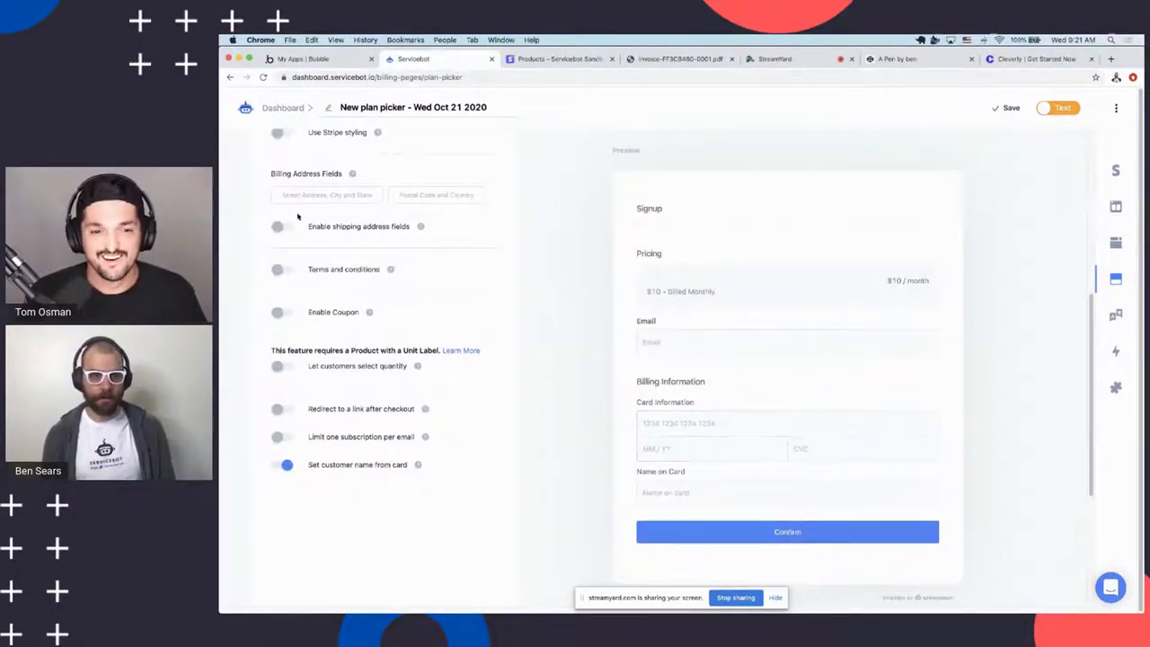
Require agreeing to terms and conditions at checkout
left_click(283, 270)
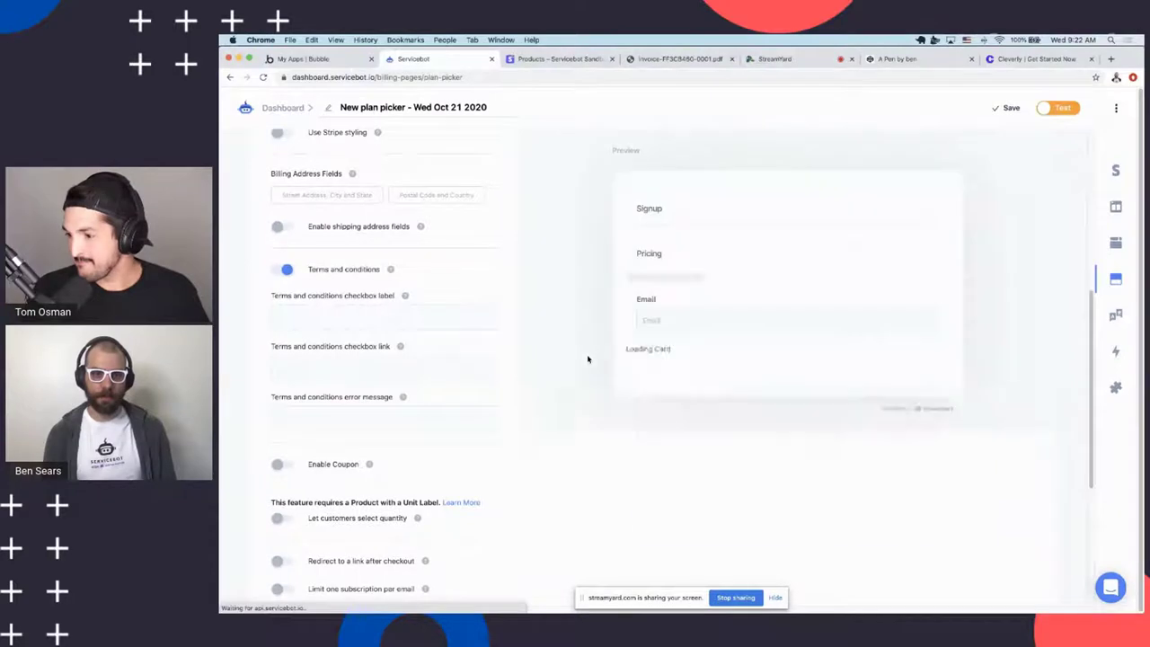
scroll(328, 303, "down", 1)
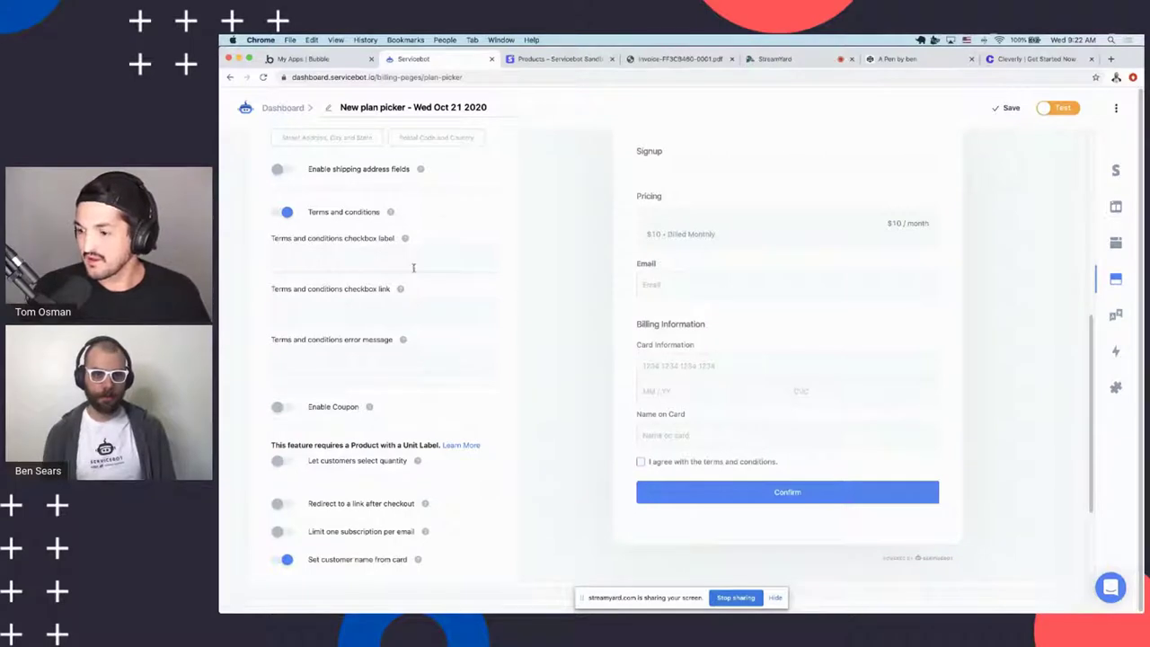
left_click(352, 306)
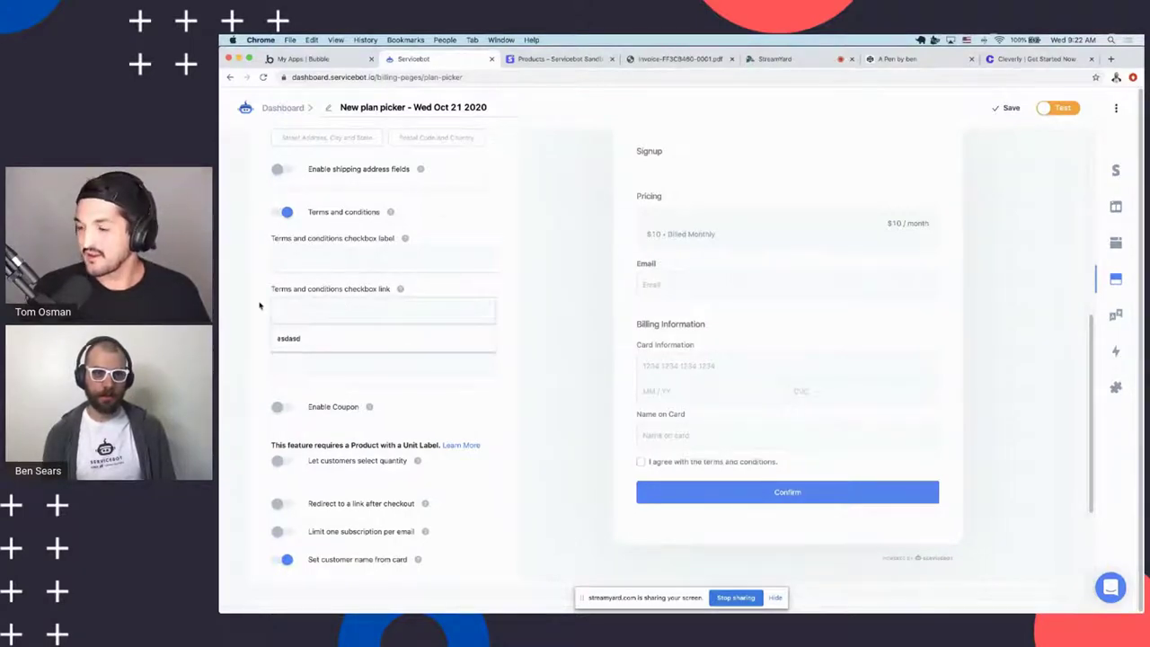
left_click(578, 444)
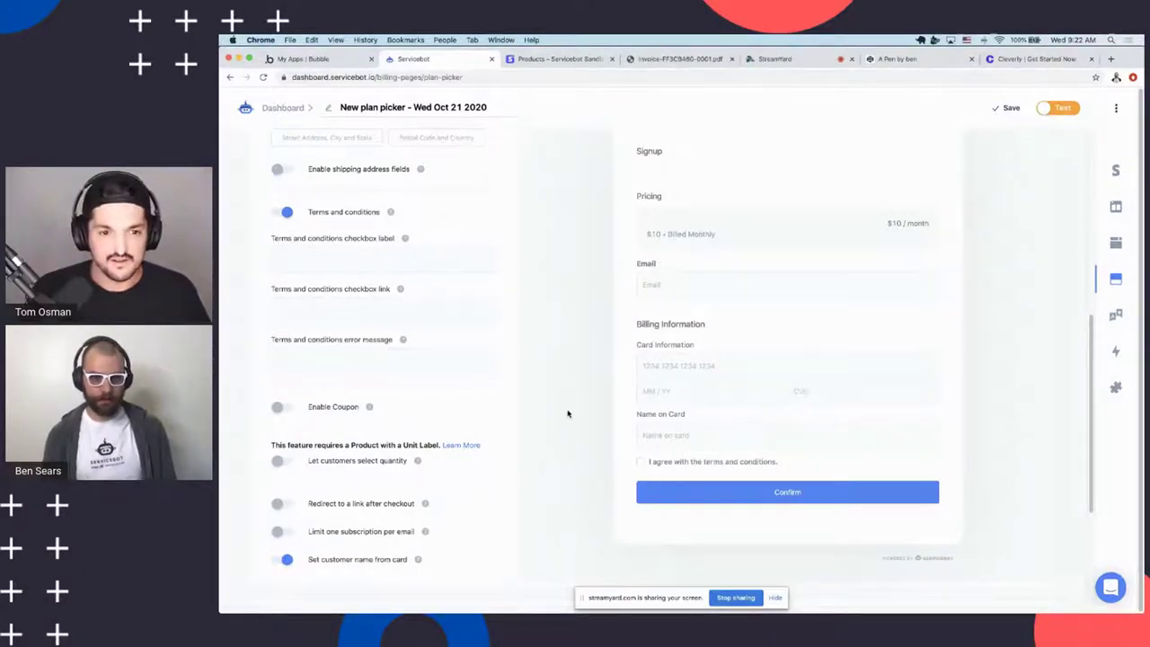
Turn on 'Redirect to a link after checkout'
scroll(571, 418, "down", 1)
scroll(576, 397, "down", 1)
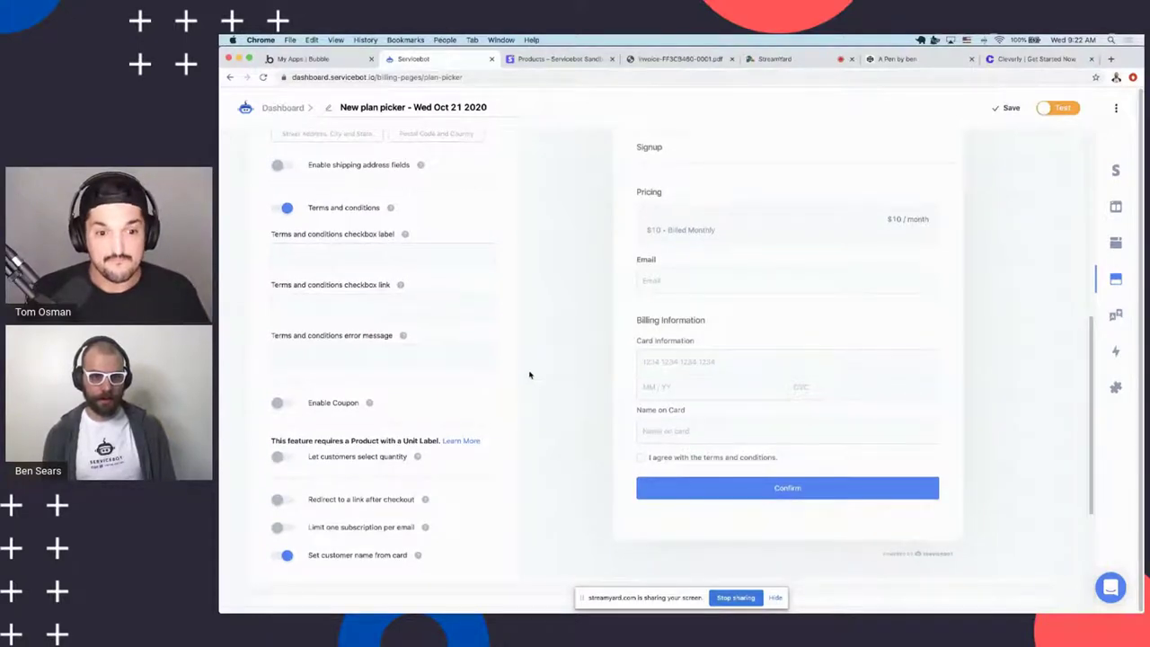
scroll(468, 483, "down", 2)
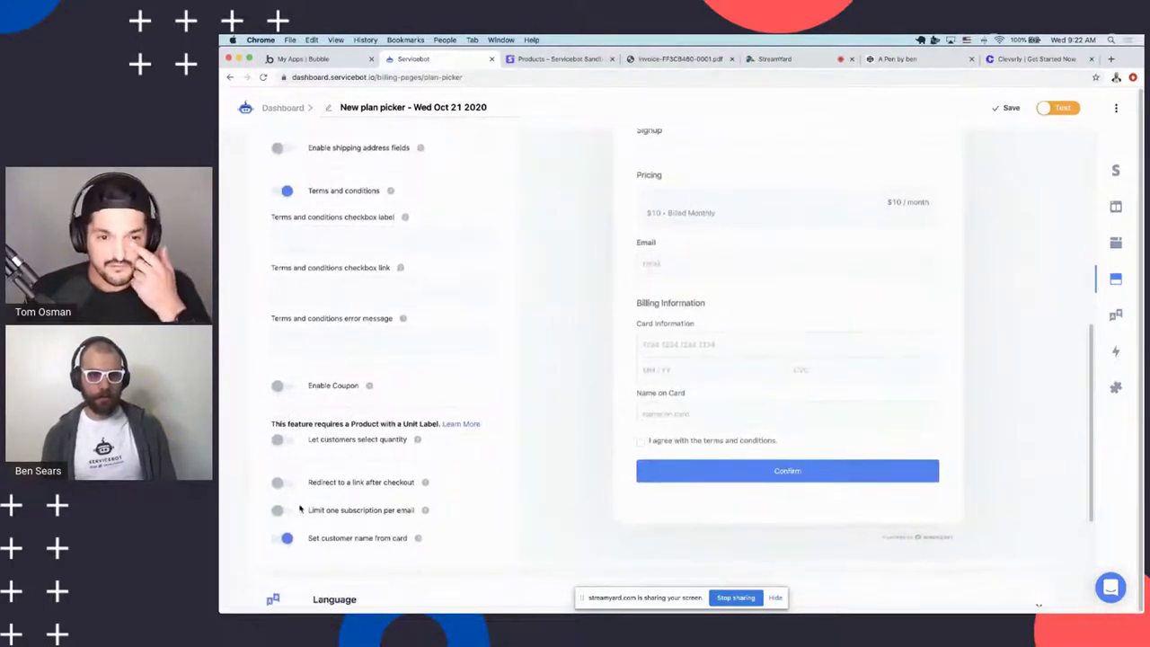
left_click(367, 492)
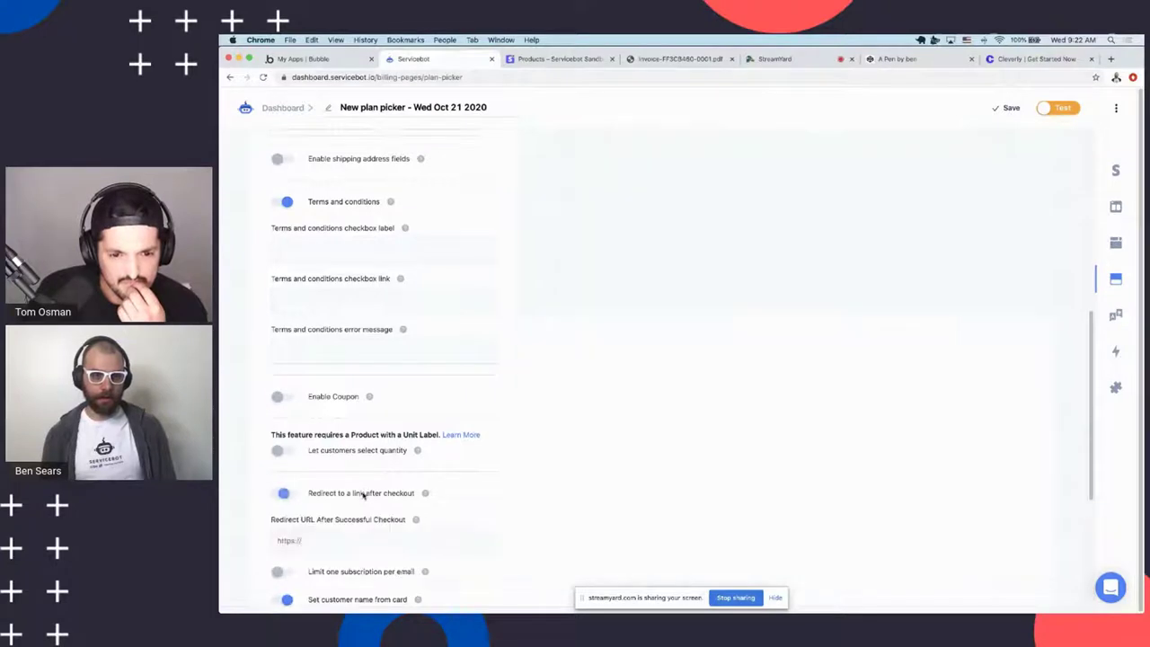
scroll(395, 490, "down", 3)
left_click(374, 524)
Turn on 'Enable Coupon' for the plan picker
scroll(539, 457, "up", 5)
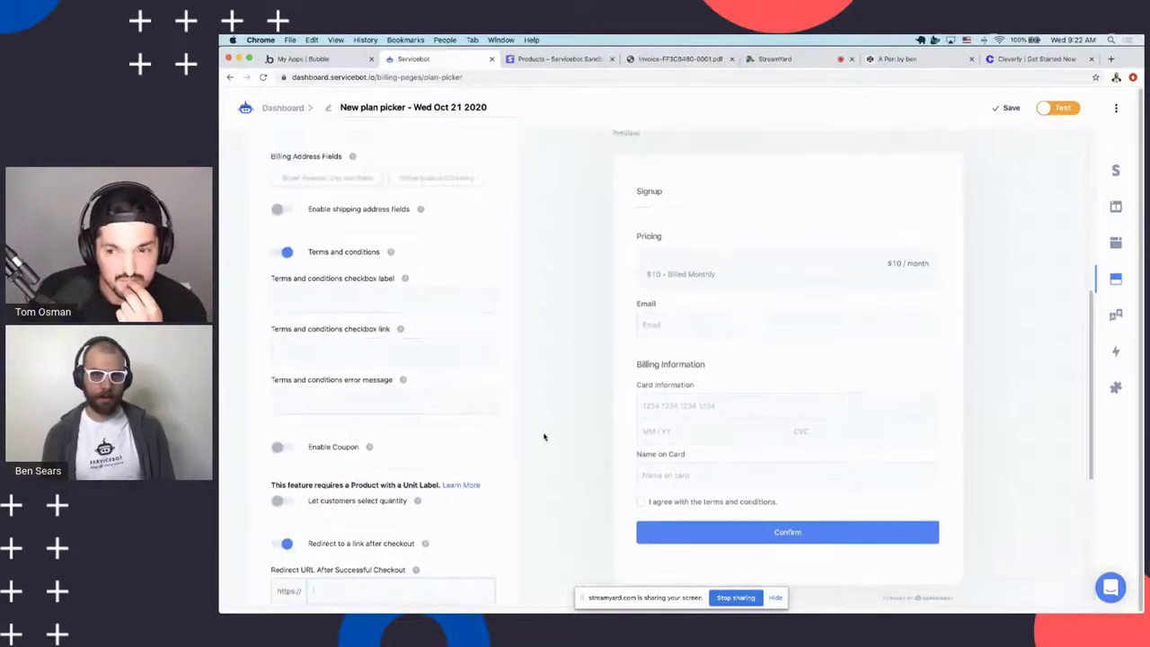
scroll(431, 456, "down", 4)
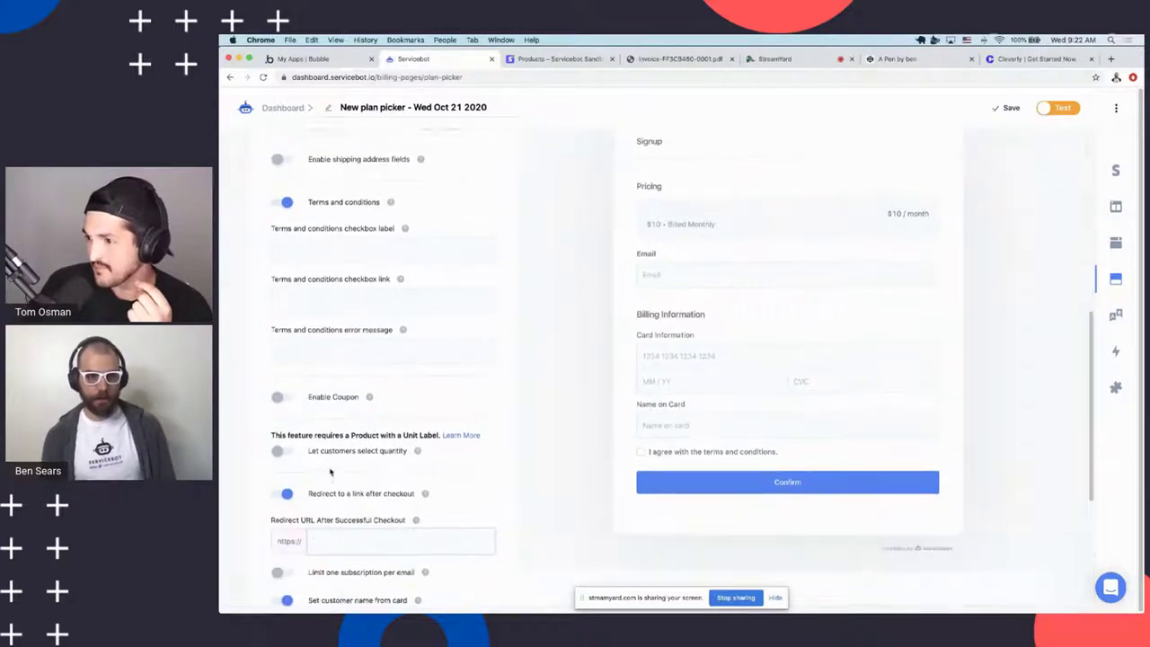
scroll(330, 472, "up", 4)
left_click(285, 458)
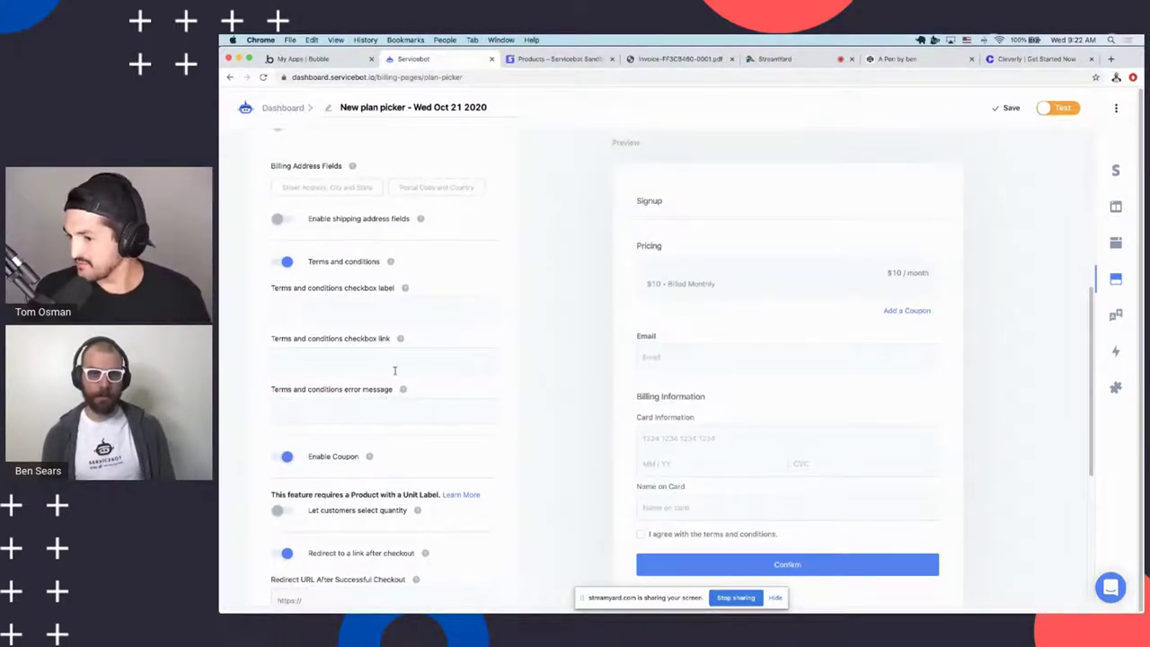
scroll(393, 370, "down", 1)
scroll(585, 316, "up", 3)
In Stripe Coupons, start a new coupon with name and ID TestCoupon
left_click(542, 60)
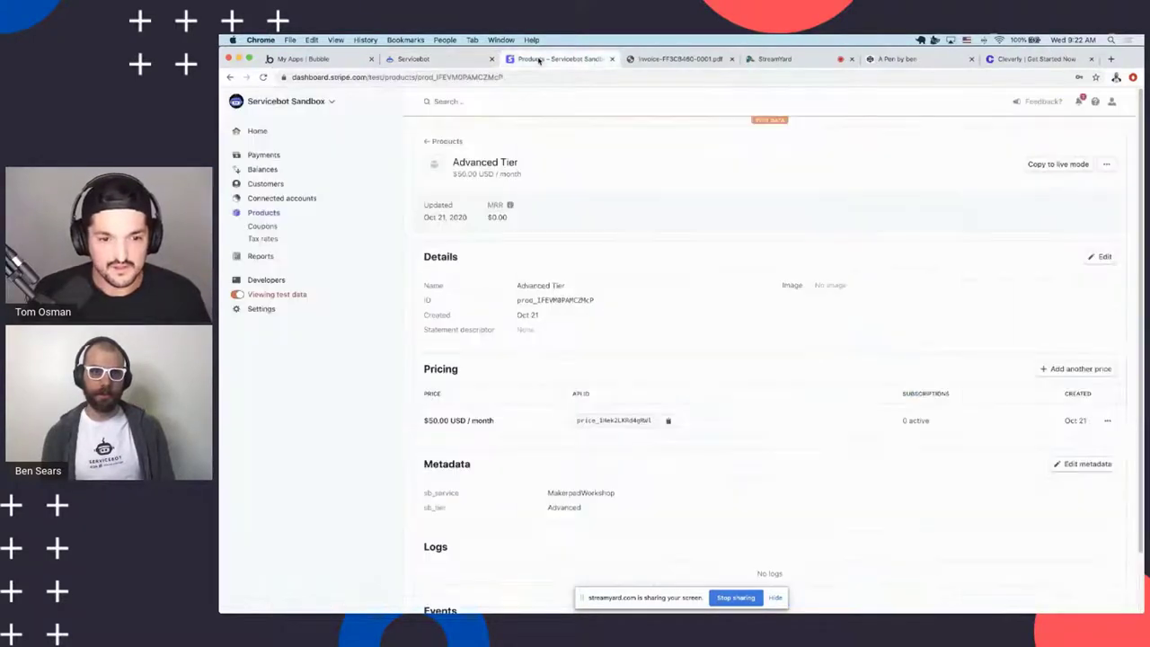
left_click(263, 227)
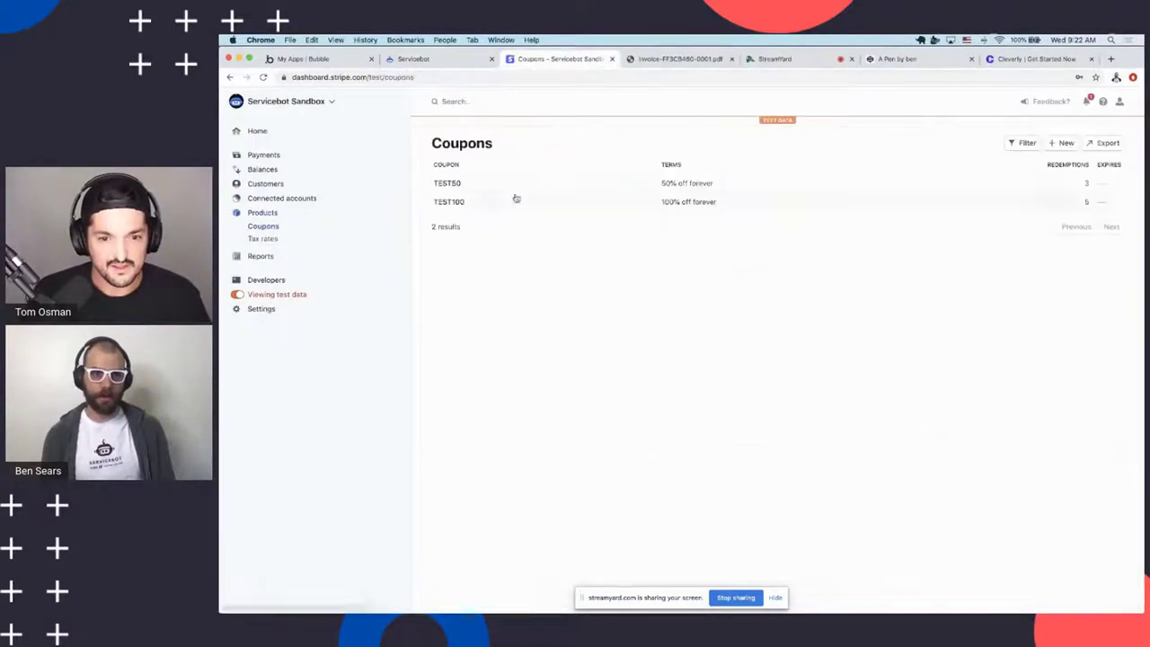
left_click(1060, 144)
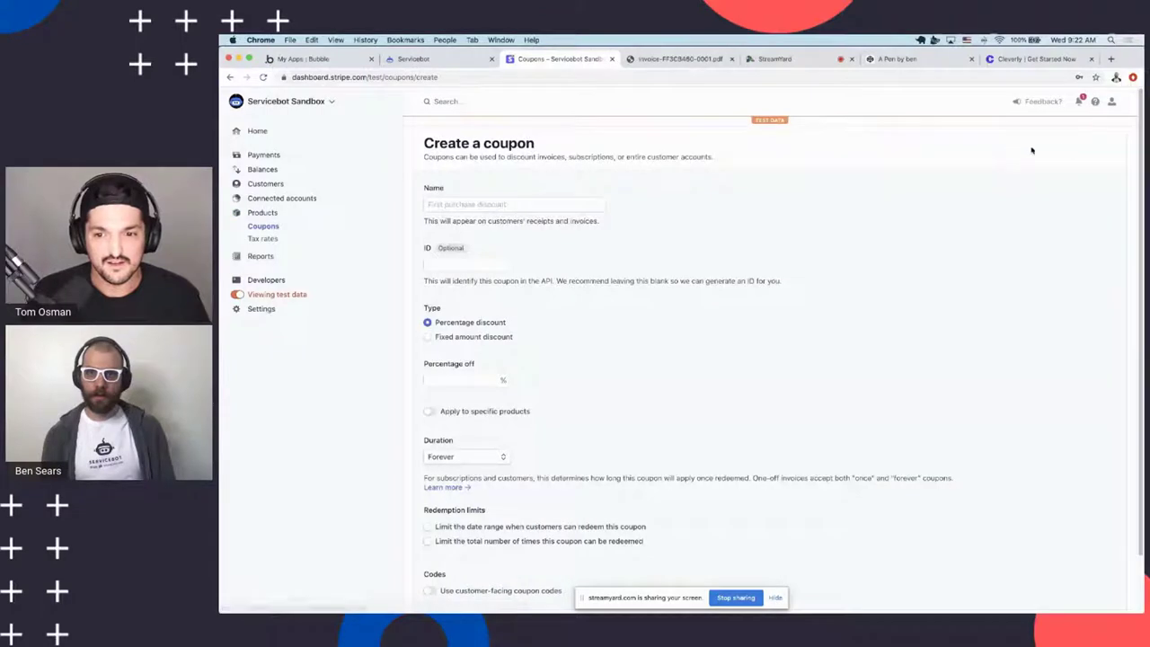
left_click(473, 205)
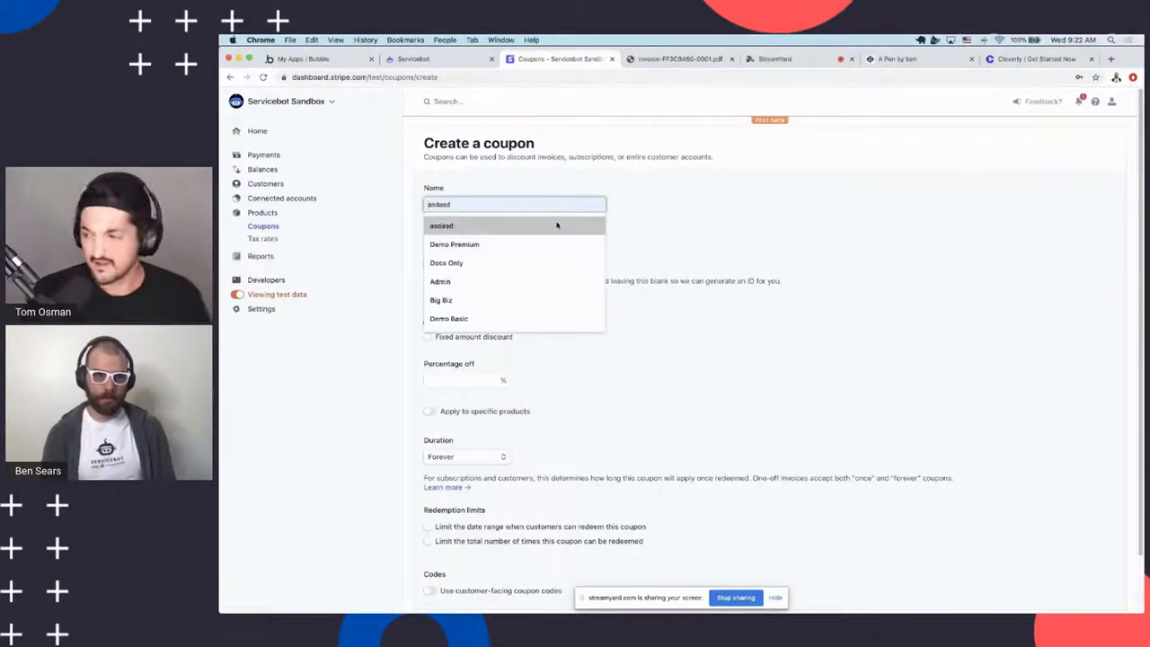
type("T")
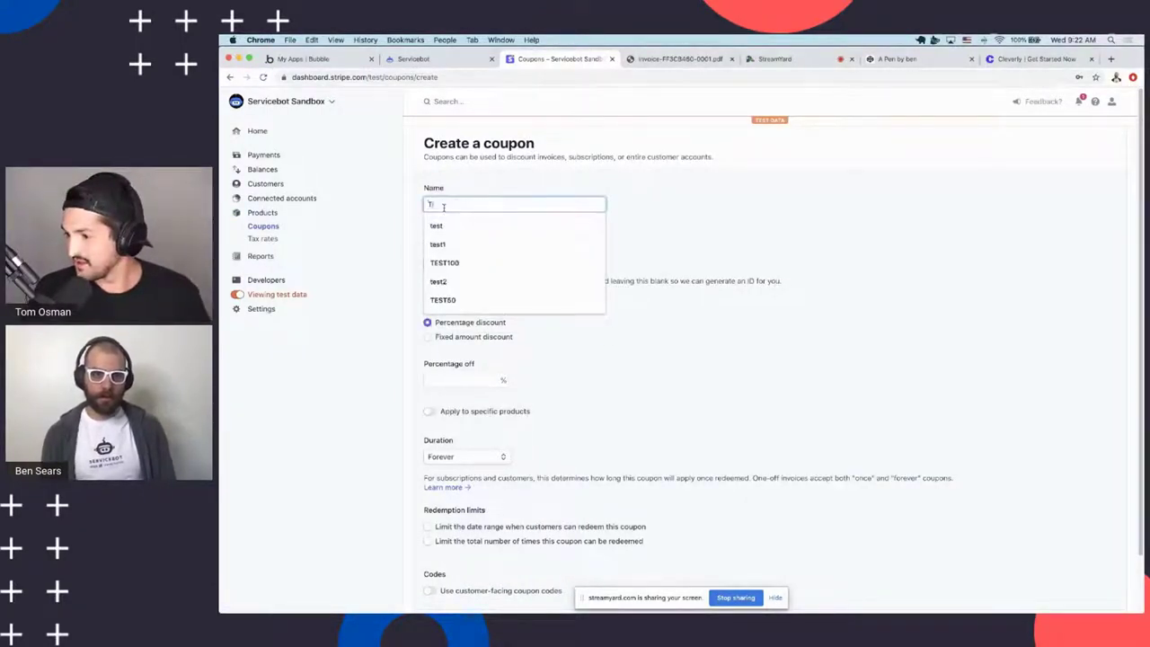
type("estCoupon")
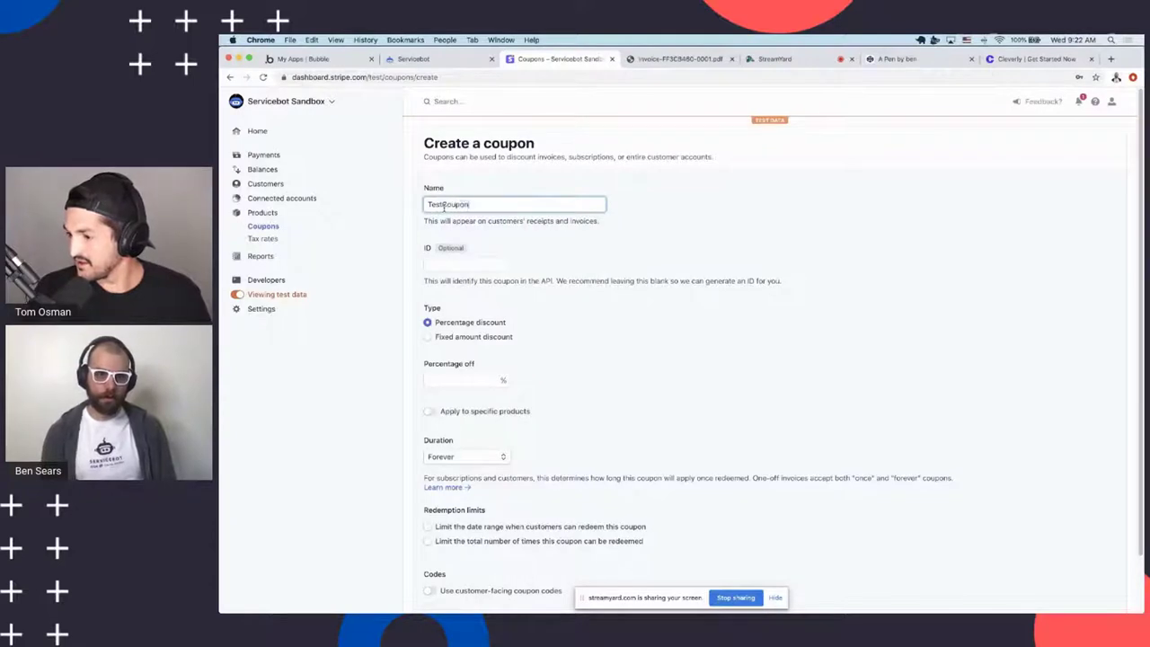
key("Tab")
type("TestCoupon")
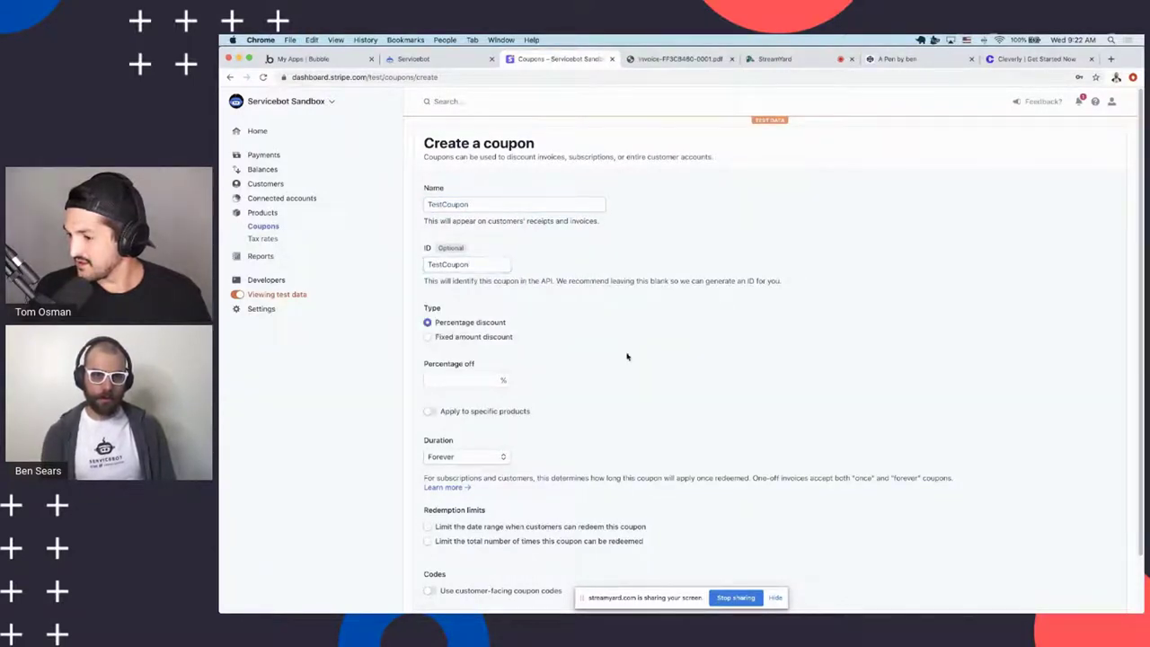
Set the coupon to 50% off and create it
left_click(458, 380)
type("50")
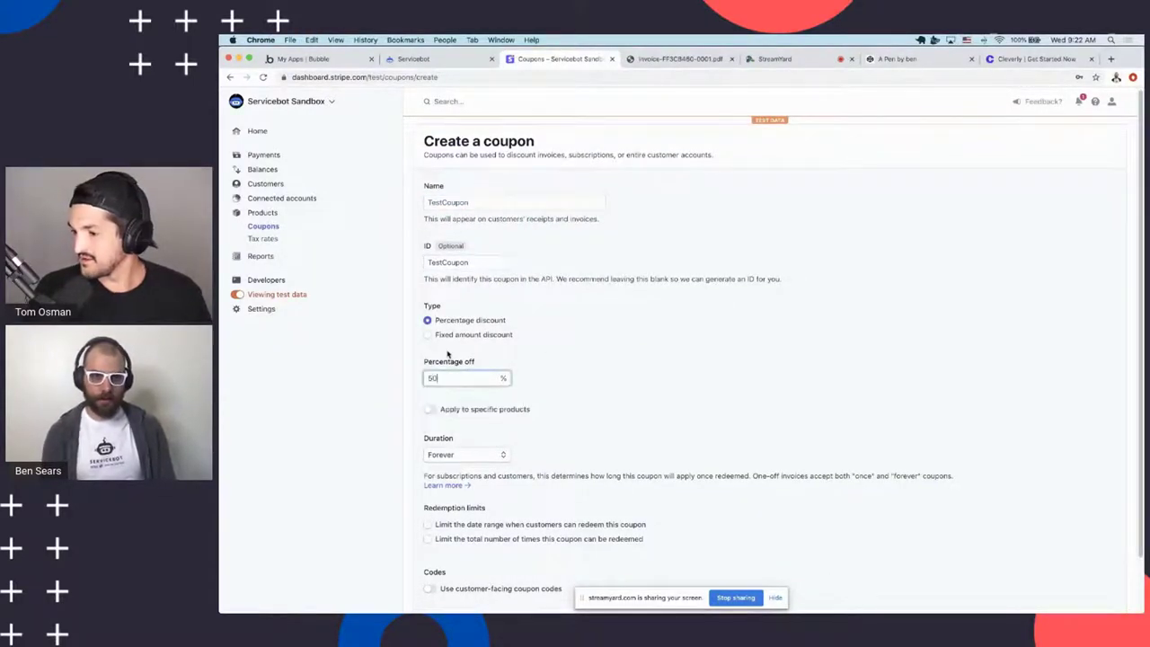
left_click_drag(449, 353, 617, 367)
scroll(617, 366, "down", 2)
left_click(430, 186)
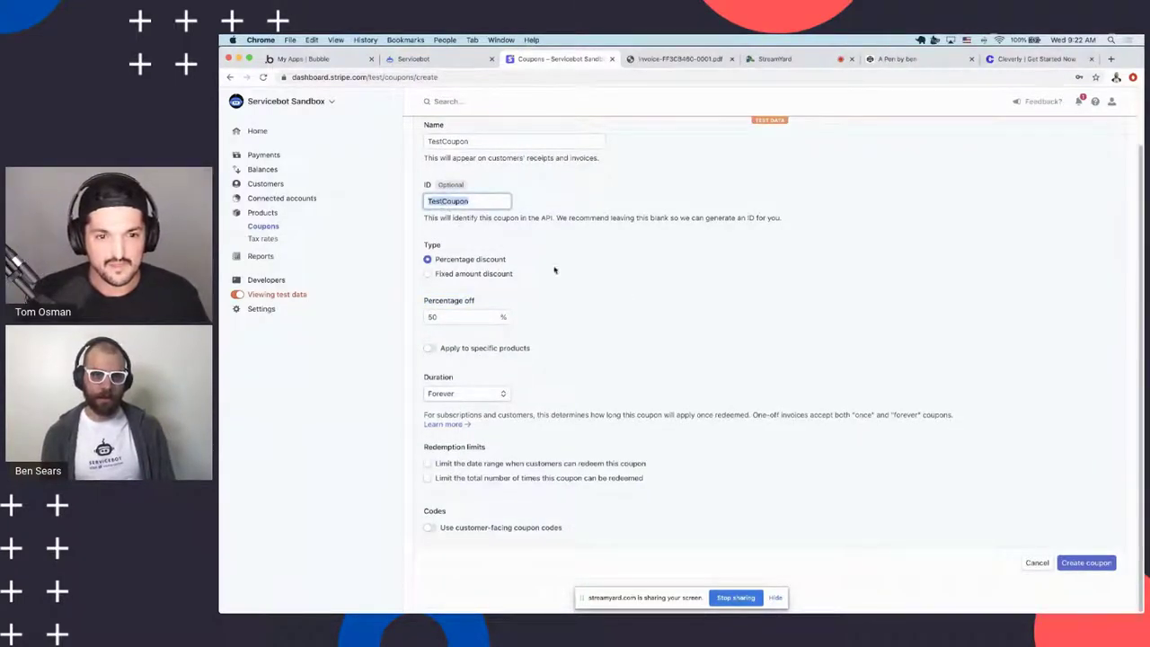
left_click(614, 295)
left_click(1086, 563)
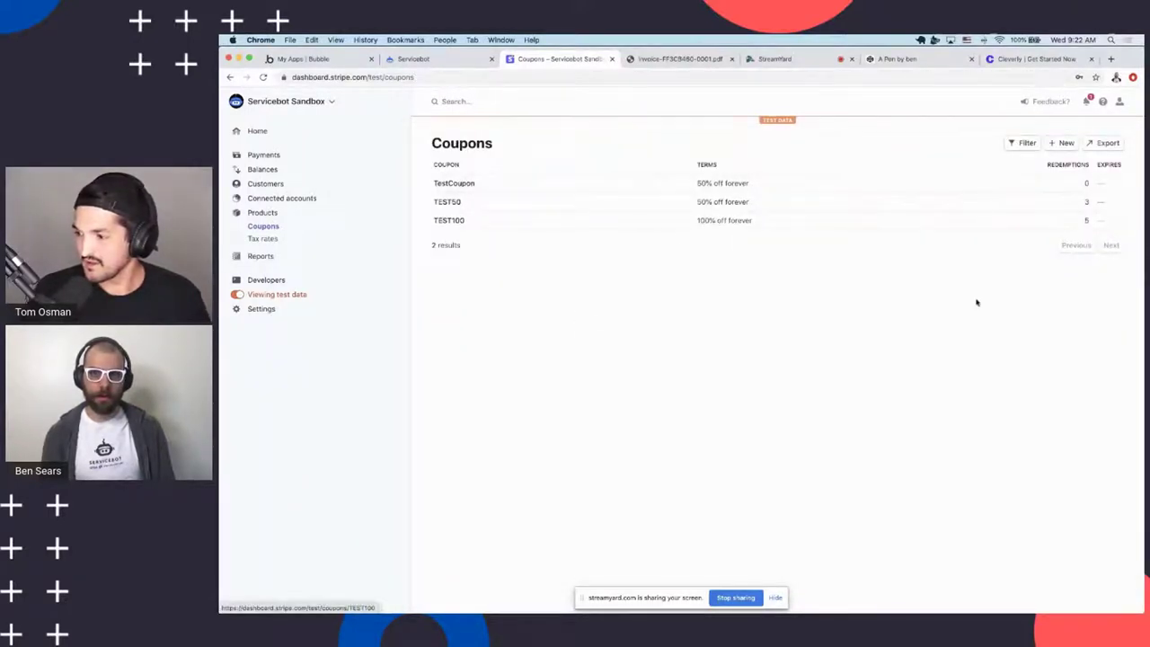
Back in Servicebot, add the TestCoupon code through 'Add a Coupon' in the checkout preview
left_click(432, 59)
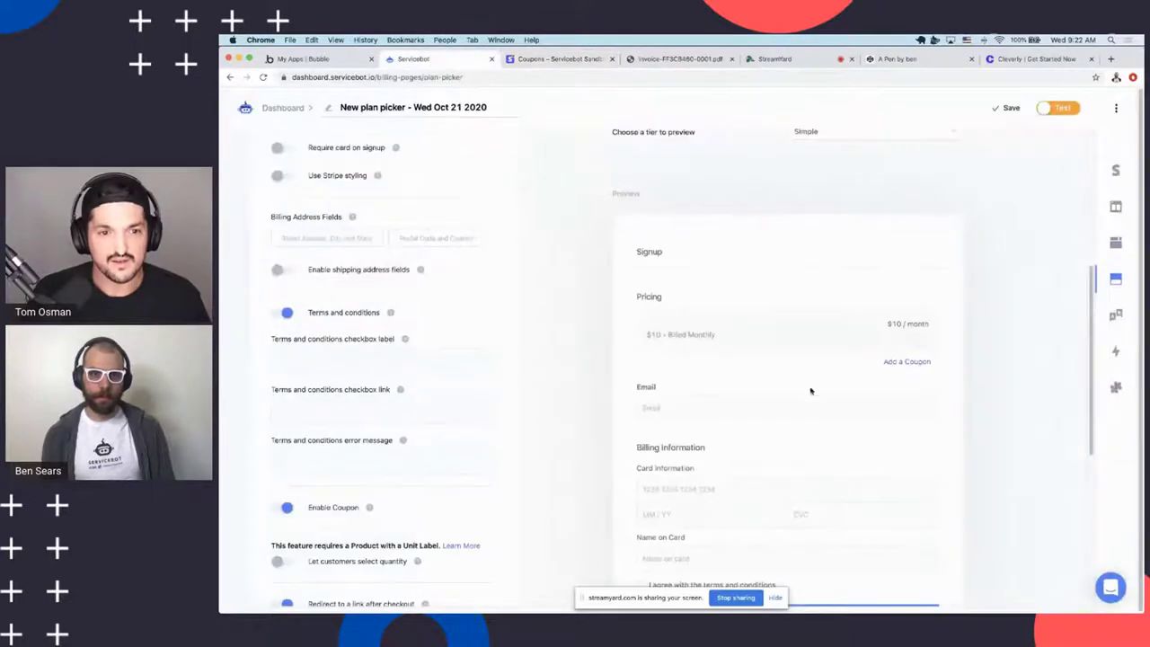
left_click(904, 360)
left_click(583, 200)
type("ZT")
type("TestCoupon")
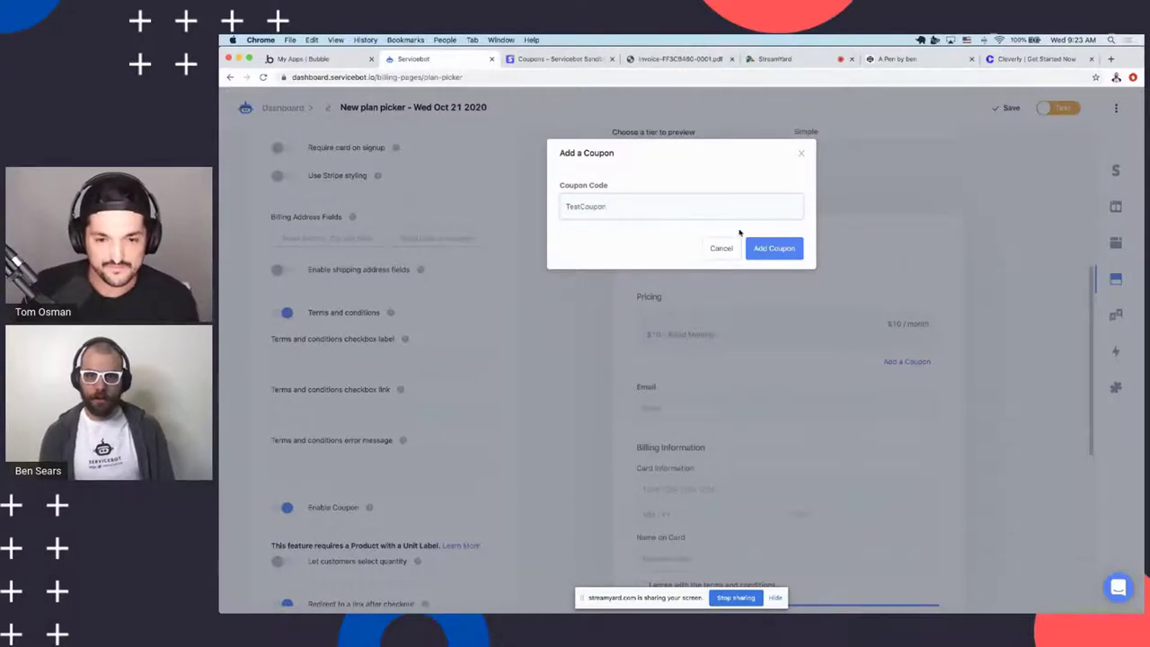
left_click(764, 249)
scroll(770, 342, "down", 3)
scroll(557, 298, "down", 5)
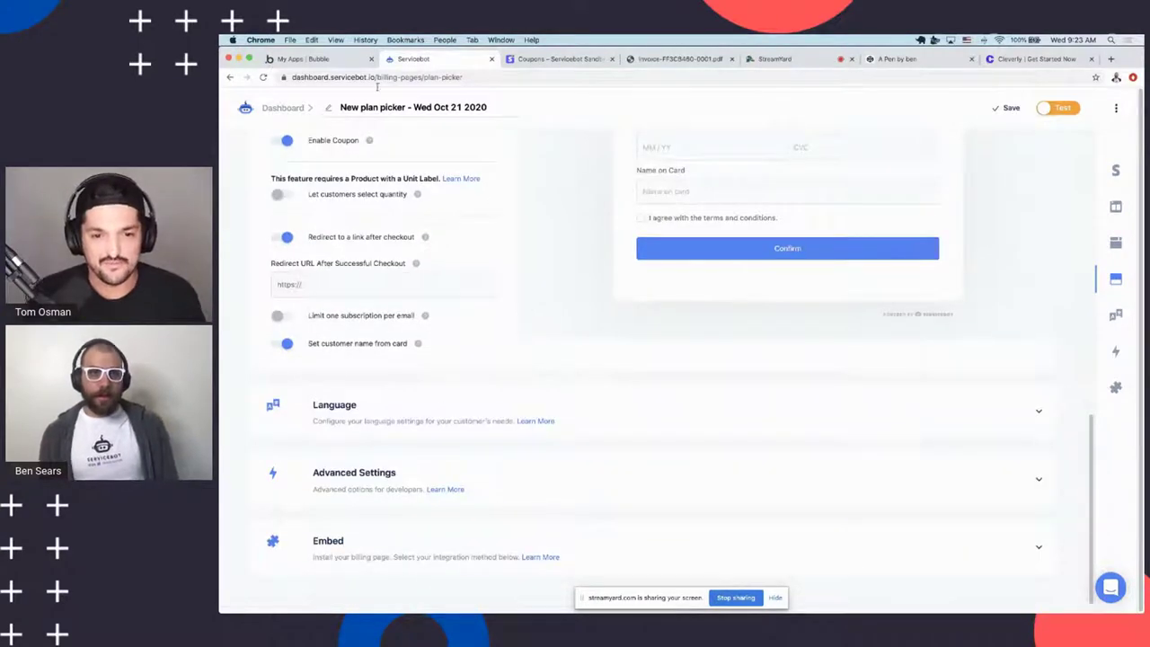
scroll(531, 238, "up", 1)
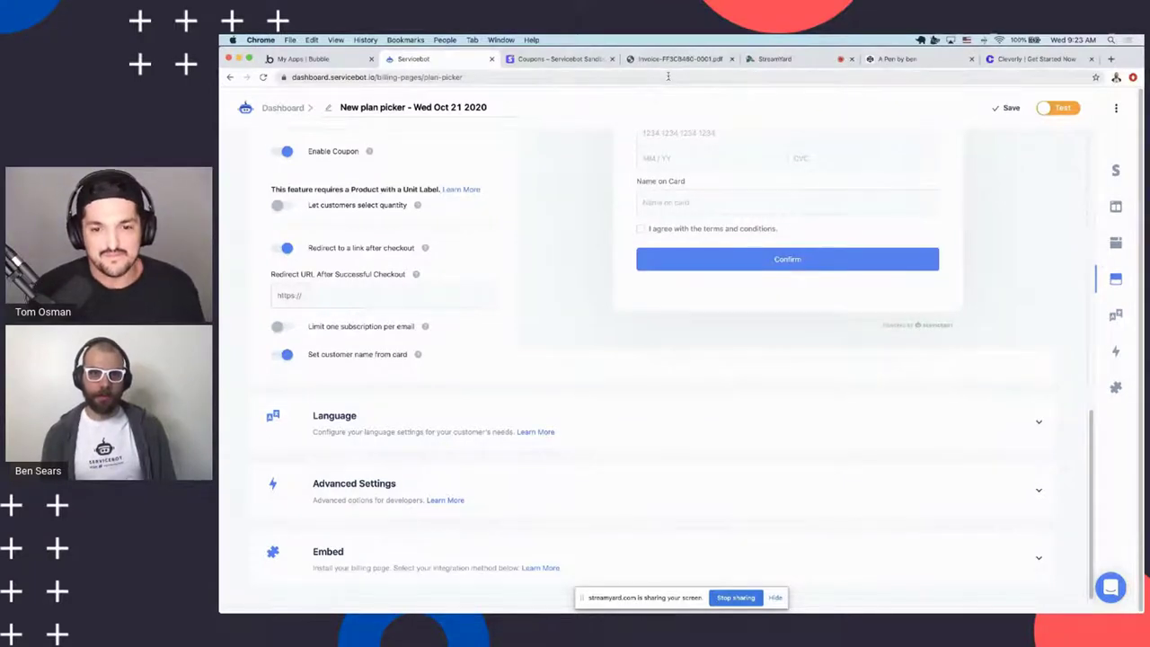
Go to getrewardful.com in a new Chrome tab
key("super+t")
type("rewardful.com")
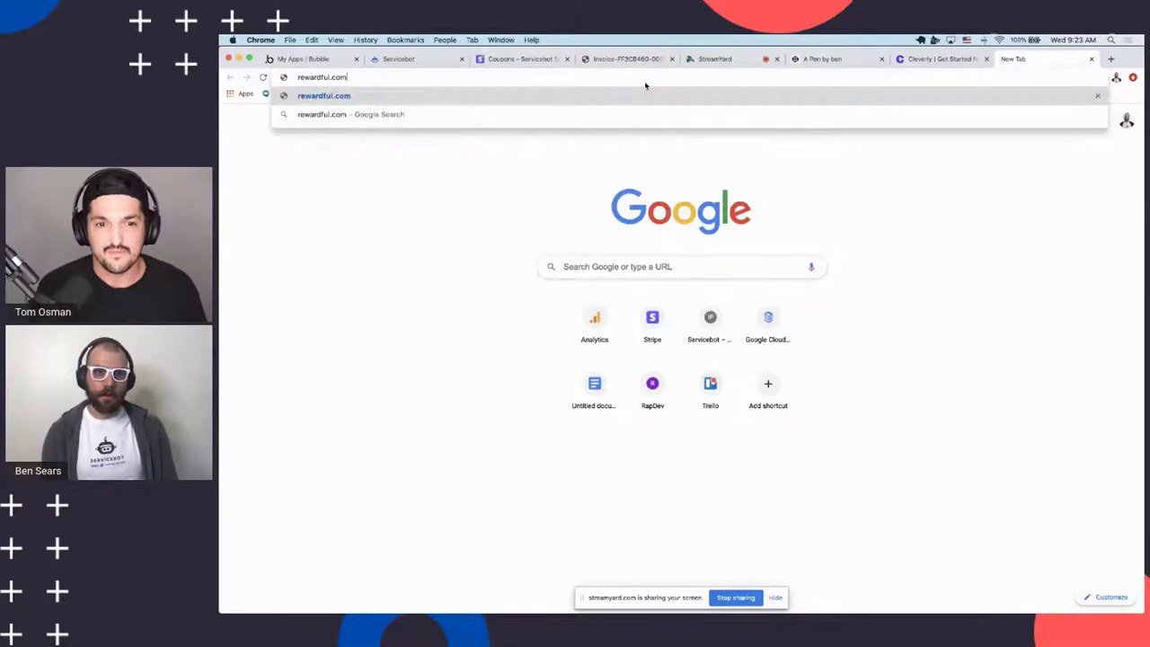
key("BackSpace")
key("BackSpace")
key("BackSpace")
key("BackSpace")
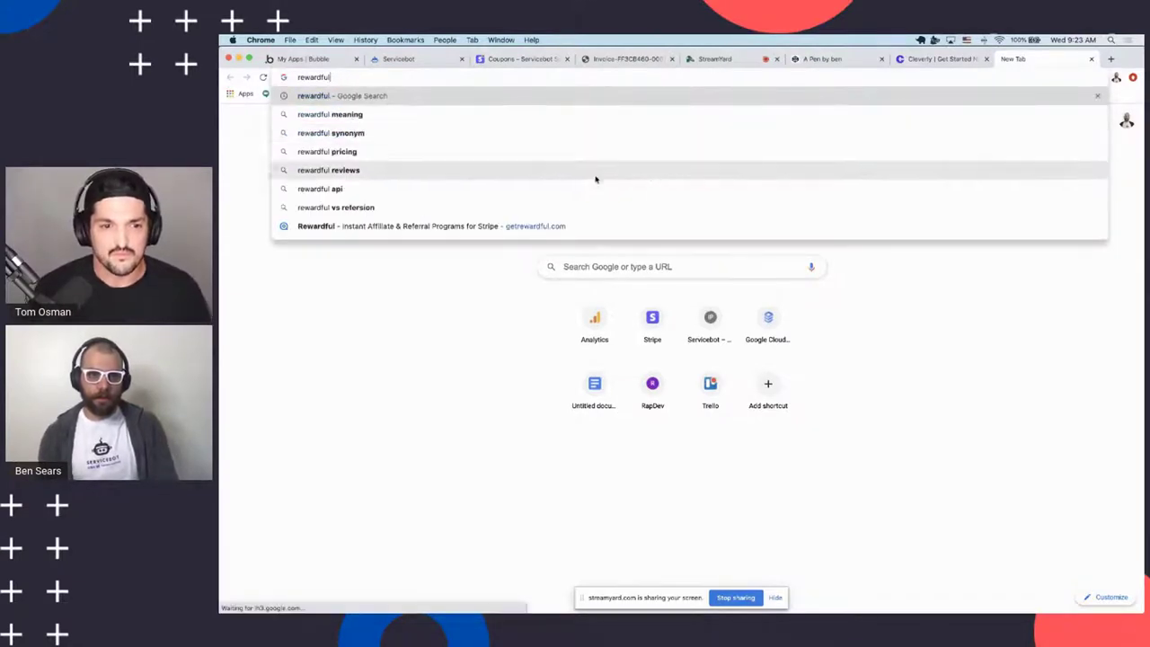
left_click(573, 226)
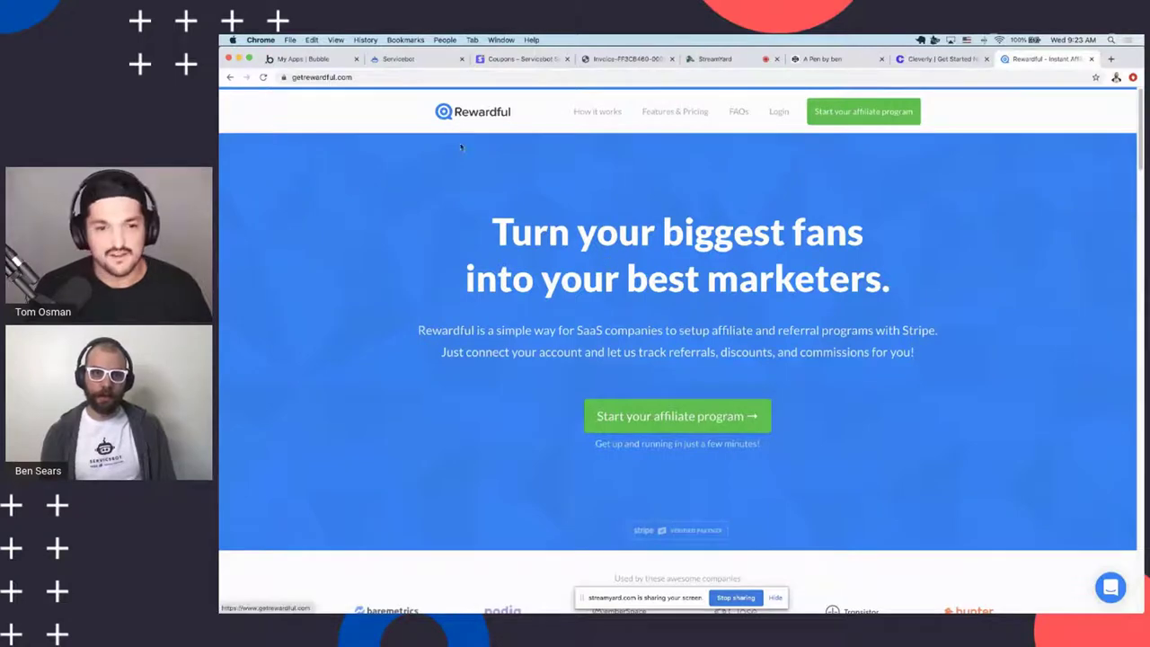
scroll(514, 236, "down", 2)
scroll(511, 236, "down", 2)
scroll(508, 222, "up", 4)
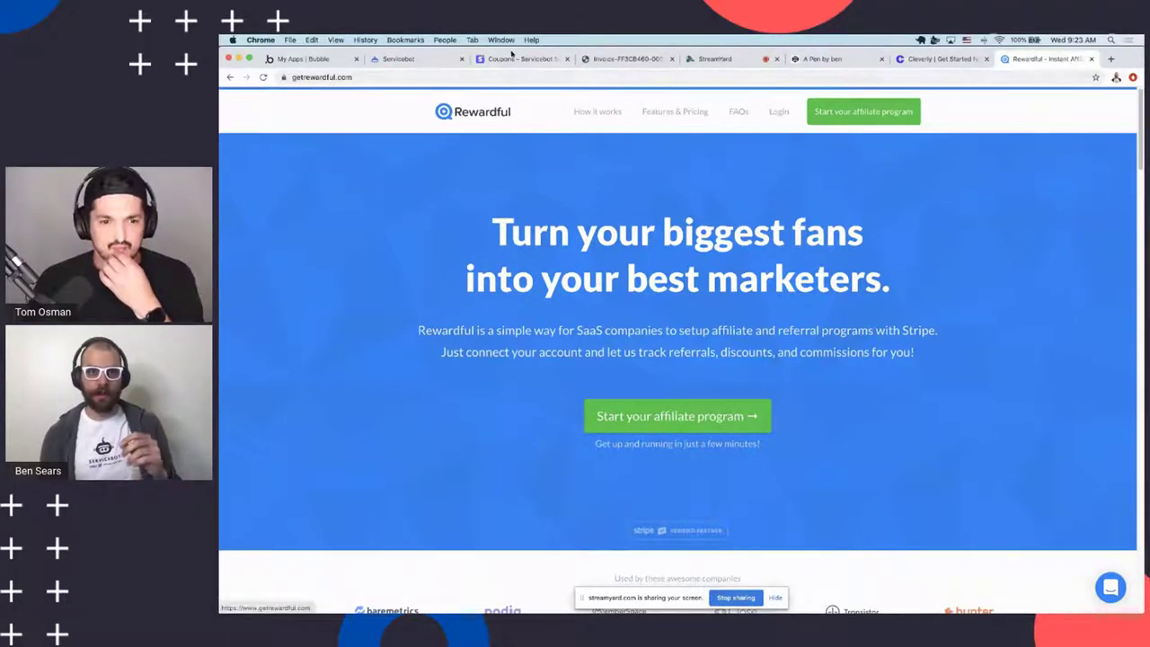
scroll(556, 243, "down", 5)
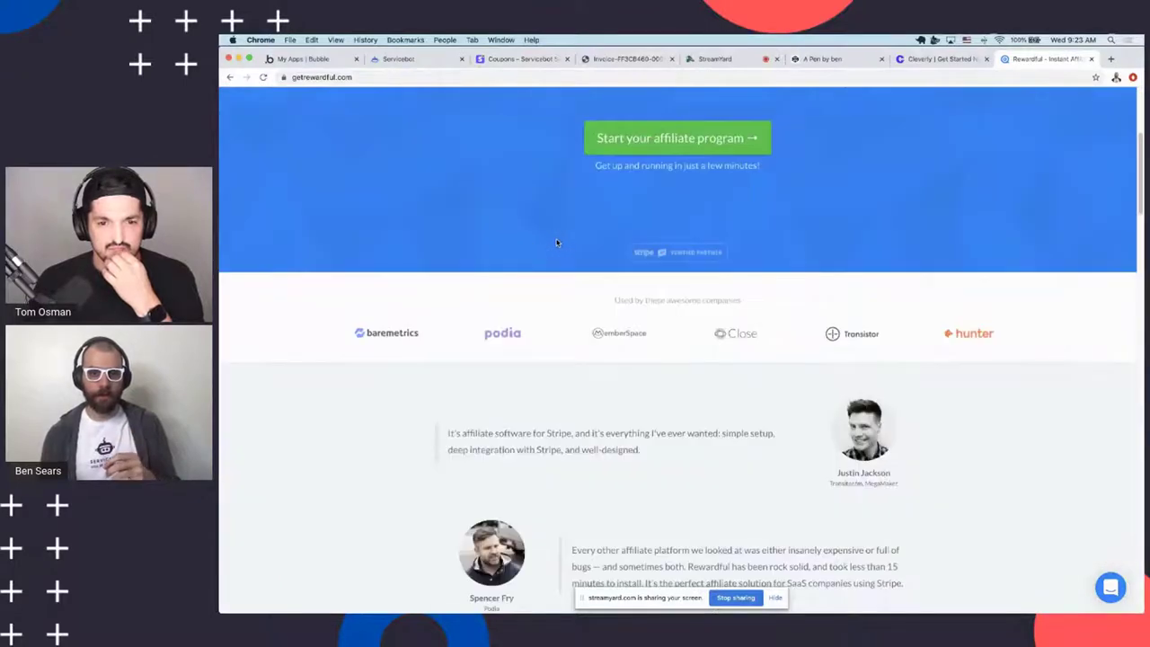
scroll(556, 243, "up", 5)
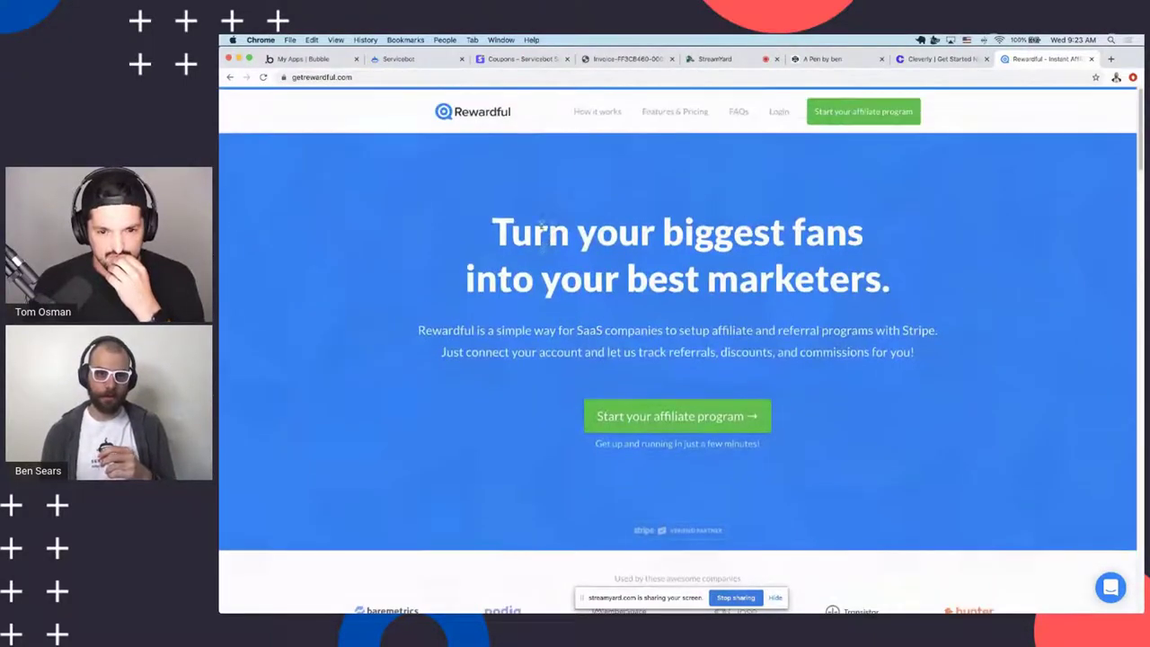
scroll(542, 232, "down", 1)
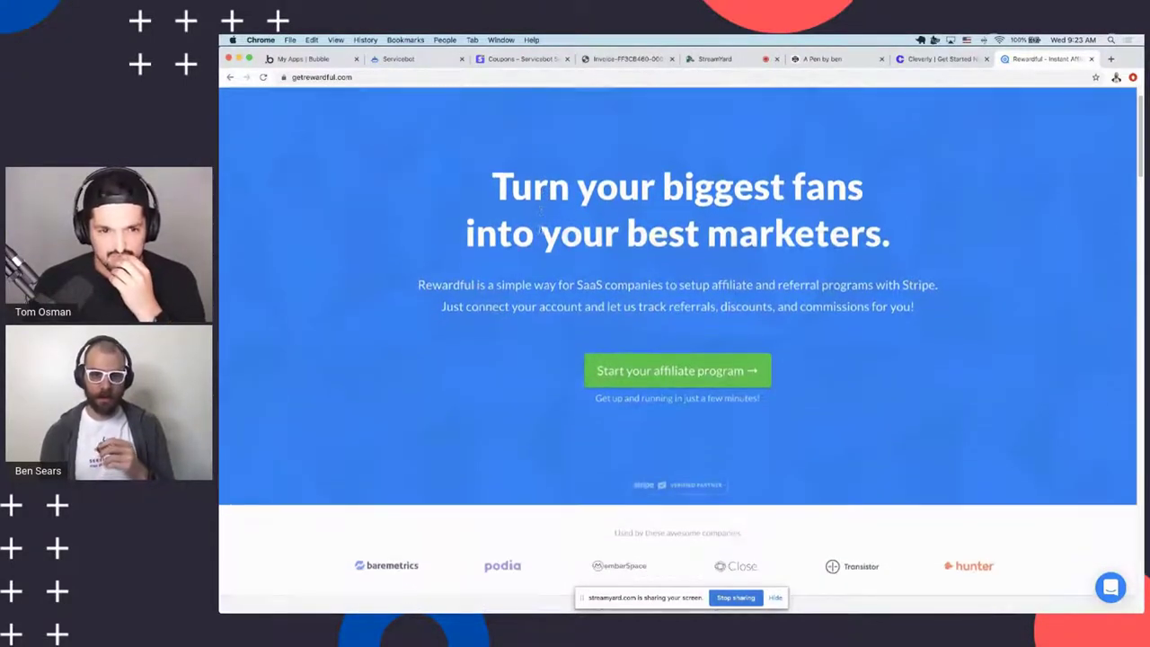
scroll(540, 233, "up", 1)
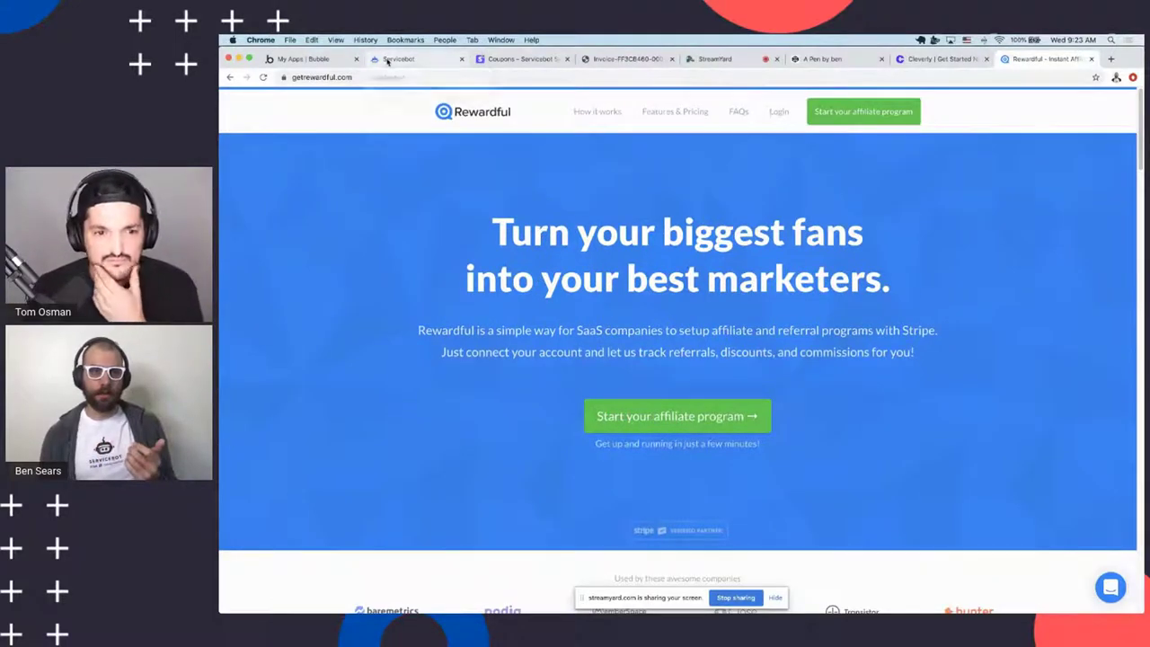
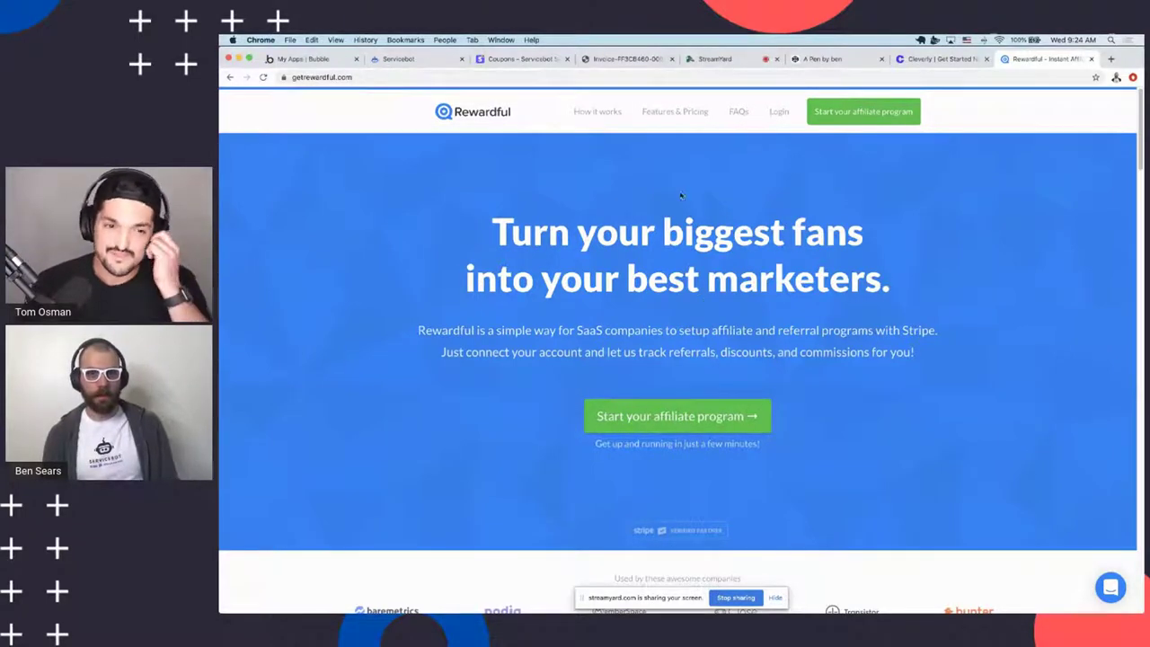
In the Servicebot plan picker's Language settings, switch on 'Translate your own text'
left_click(402, 60)
scroll(606, 342, "up", 3)
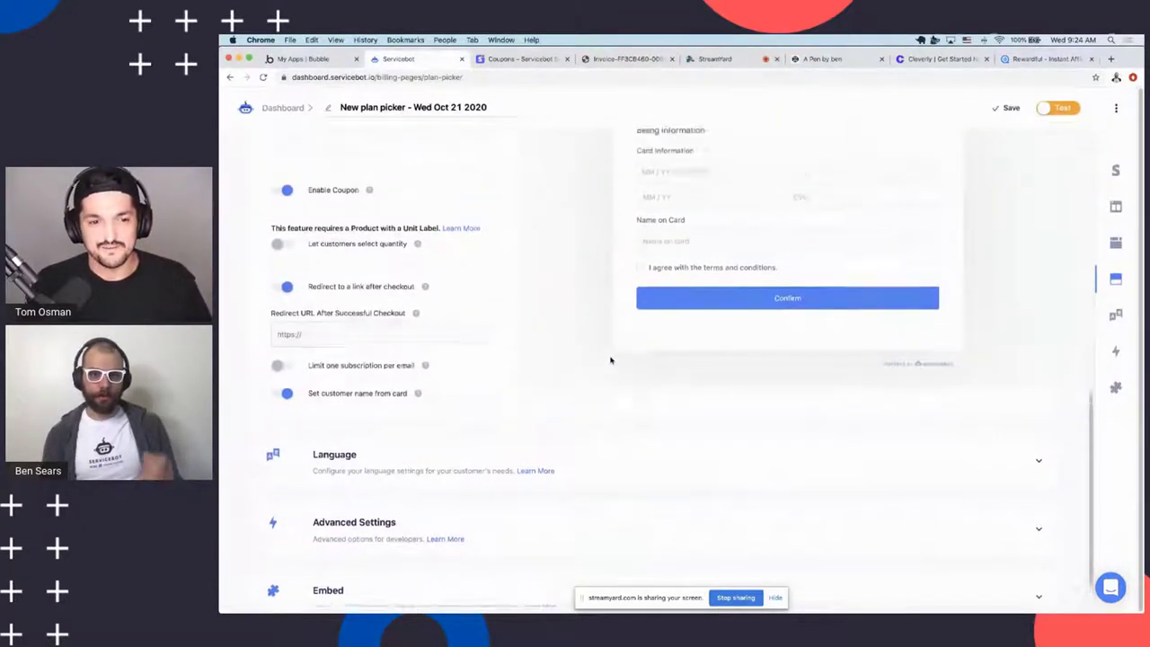
scroll(601, 369, "down", 3)
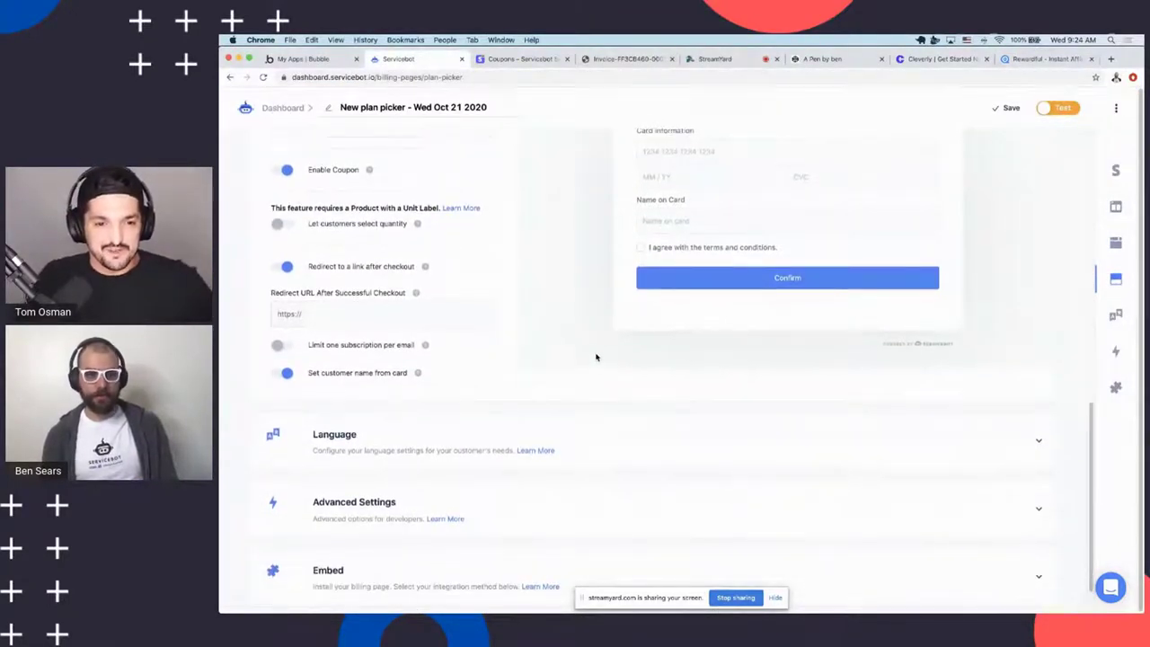
scroll(595, 353, "down", 1)
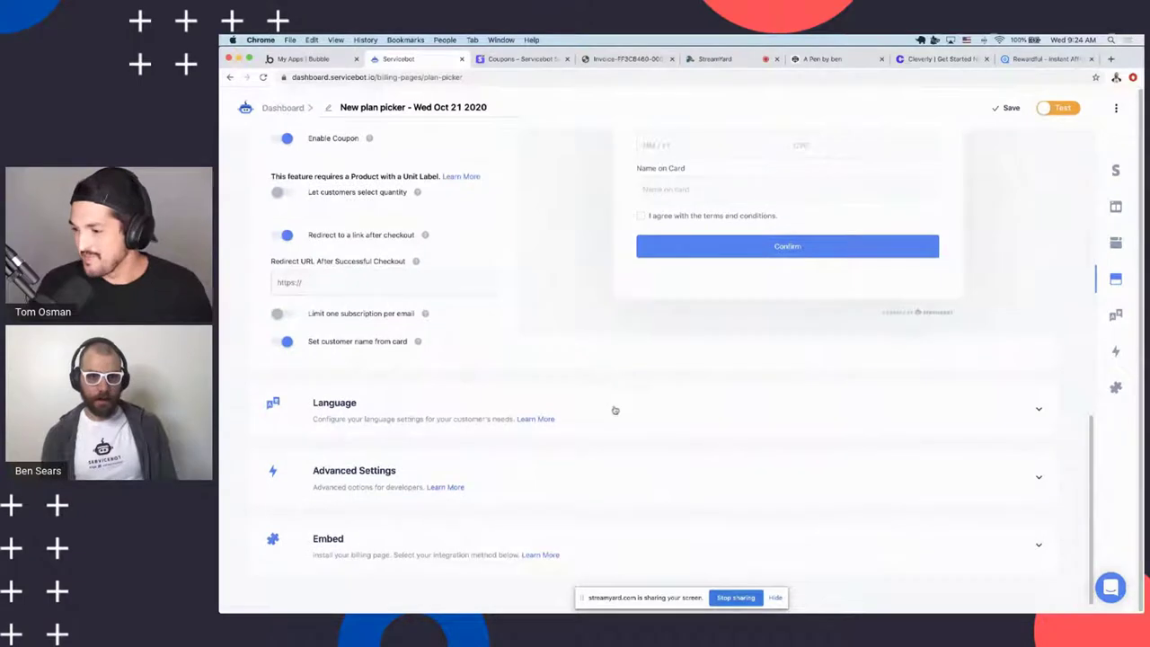
left_click(367, 414)
scroll(430, 368, "down", 2)
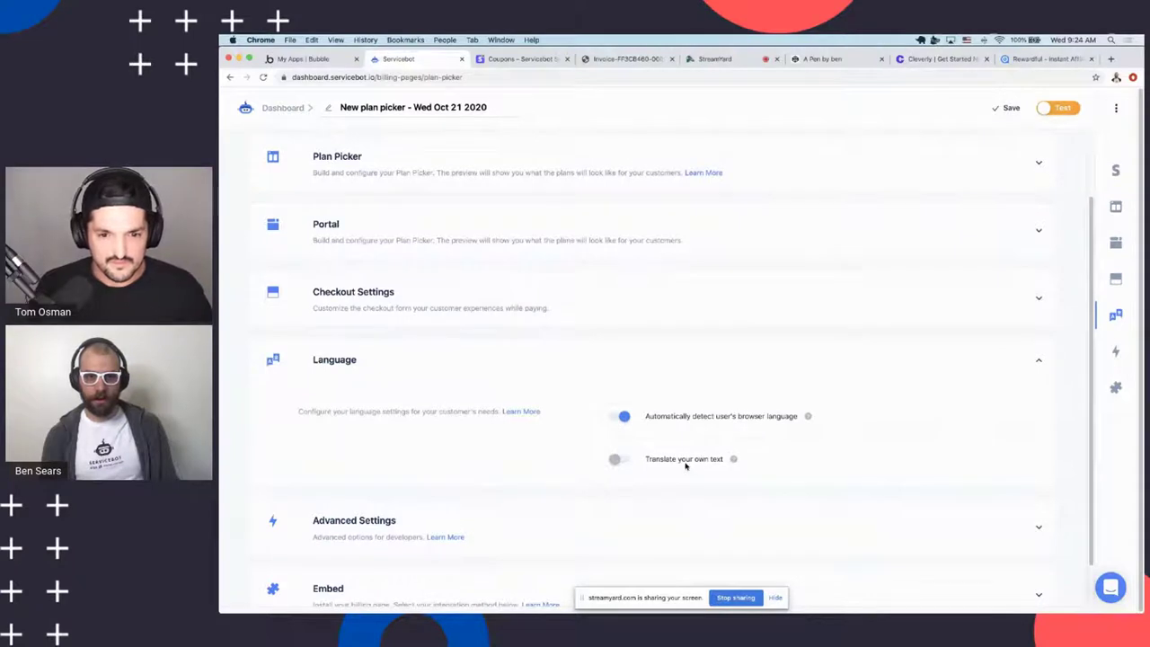
left_click(619, 459)
Check the override language list, leaving English selected, and glance at the Bubble app list
left_click(633, 505)
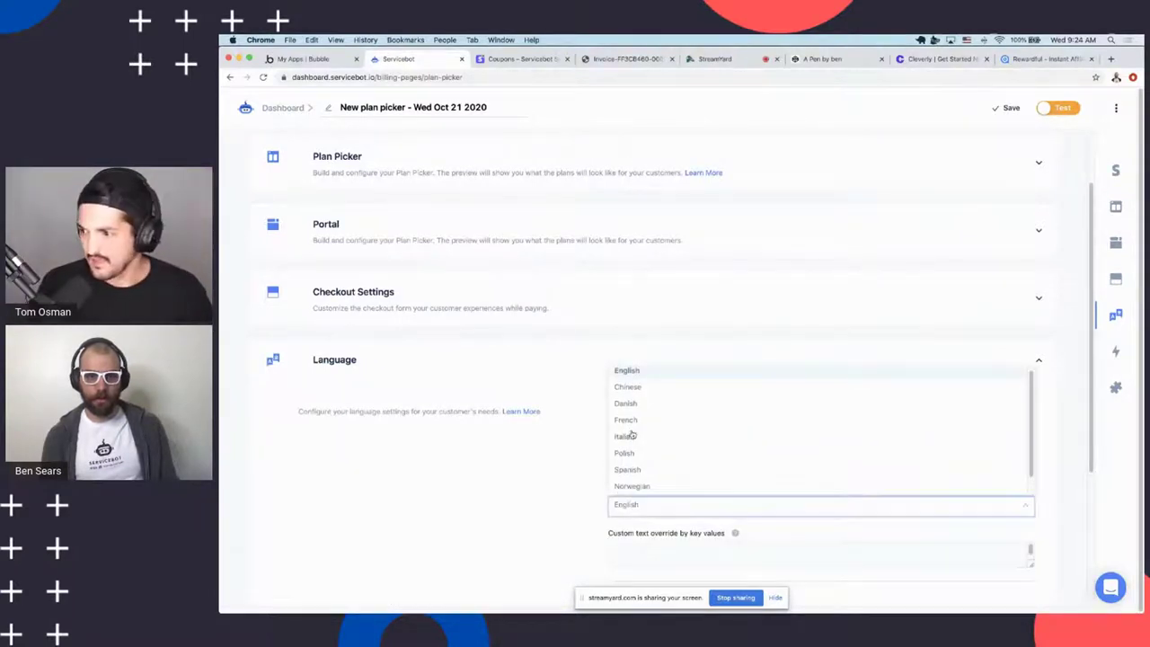
scroll(645, 439, "down", 1)
scroll(657, 453, "up", 1)
left_click(534, 483)
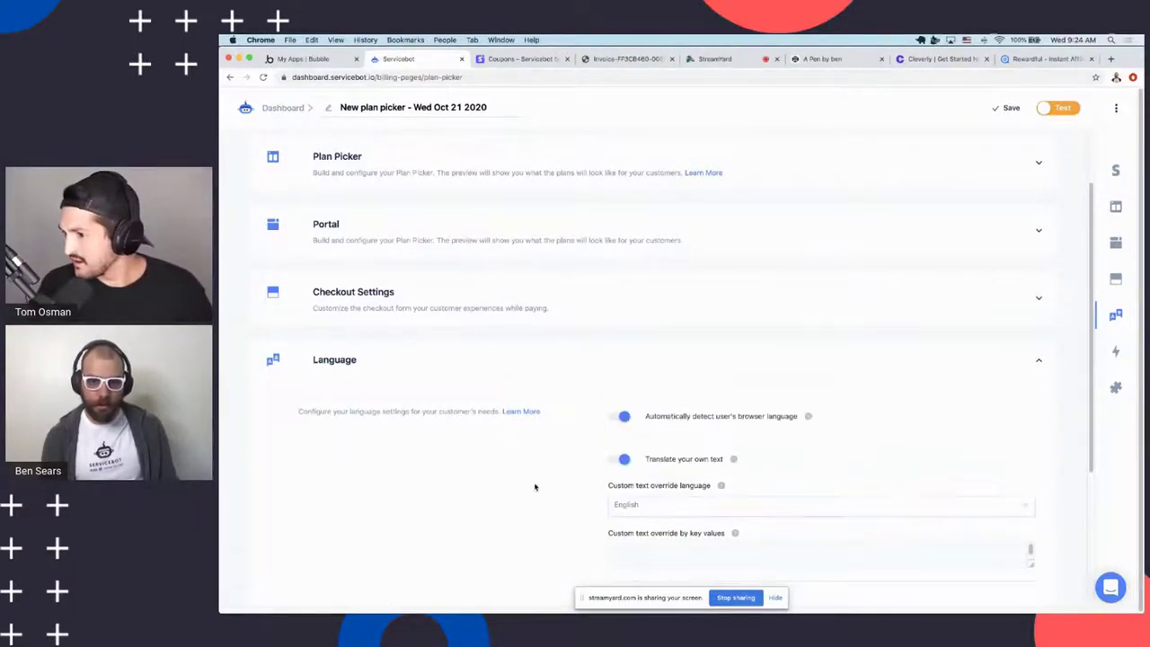
left_click(666, 509)
scroll(658, 405, "down", 1)
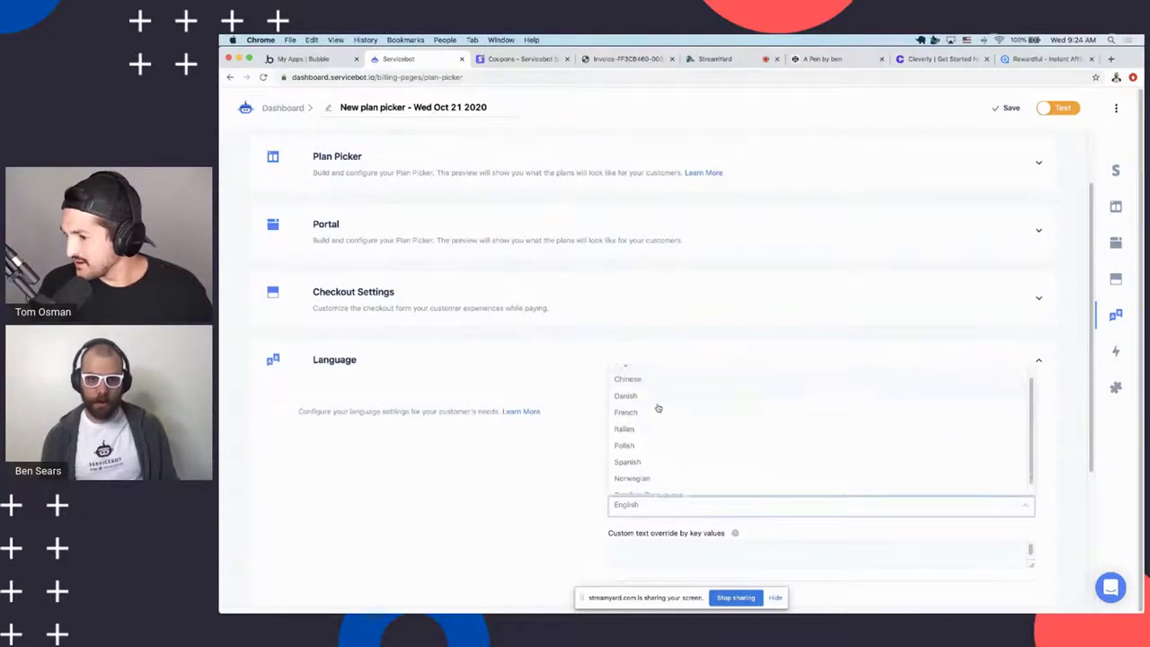
scroll(667, 465, "up", 2)
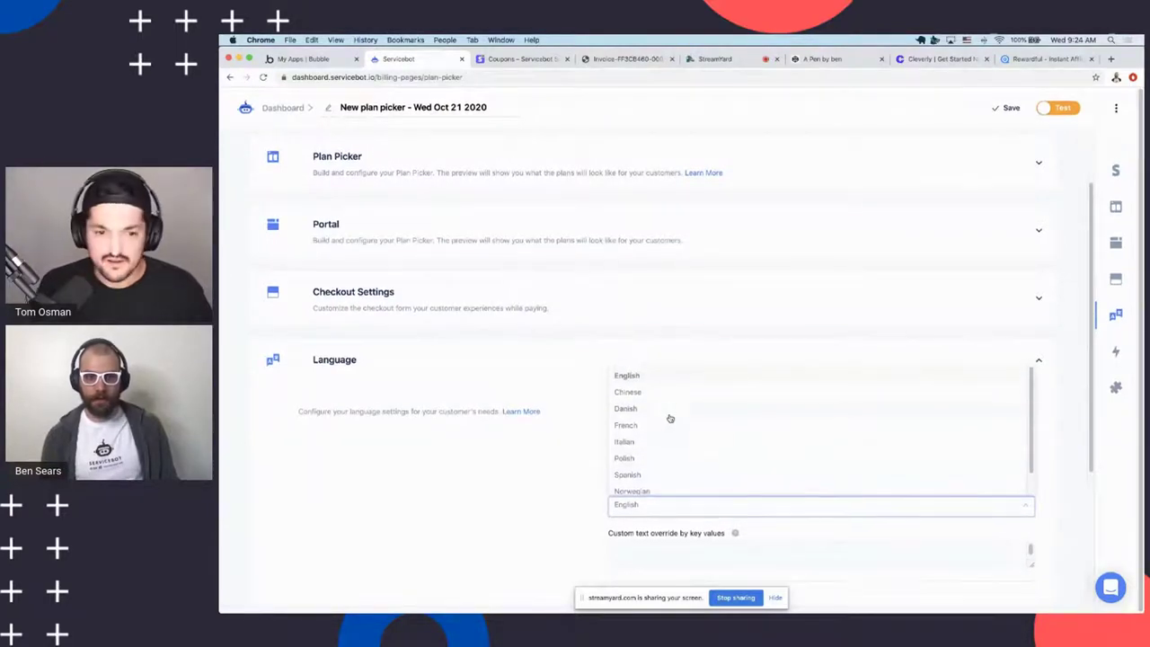
scroll(671, 411, "down", 1)
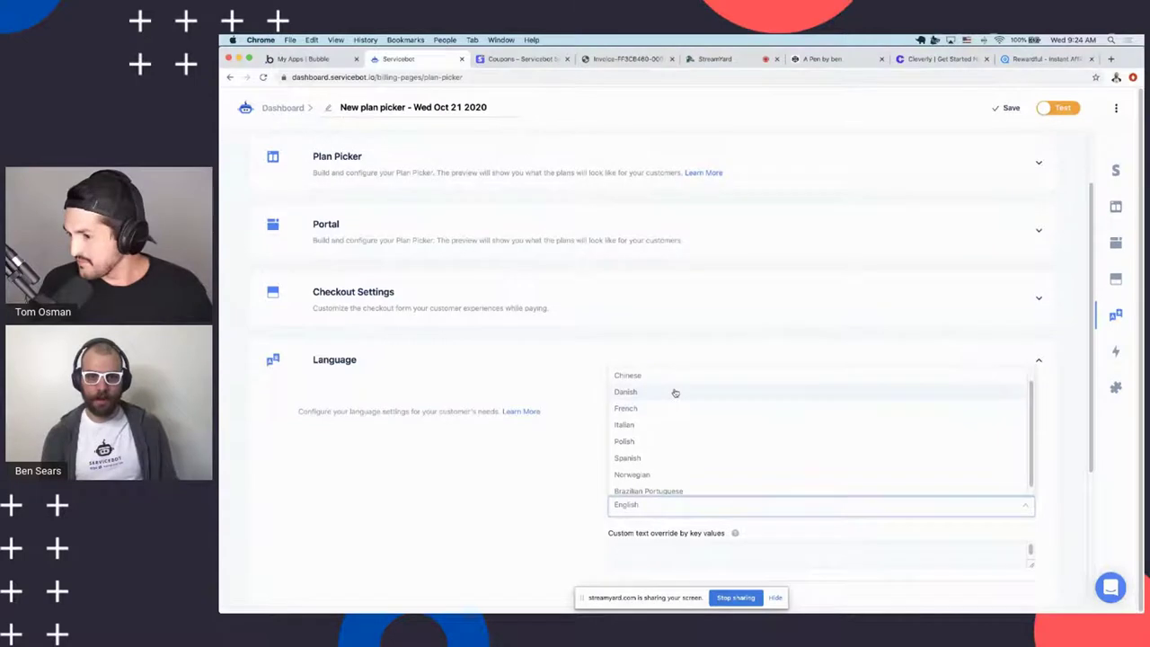
scroll(656, 461, "down", 1)
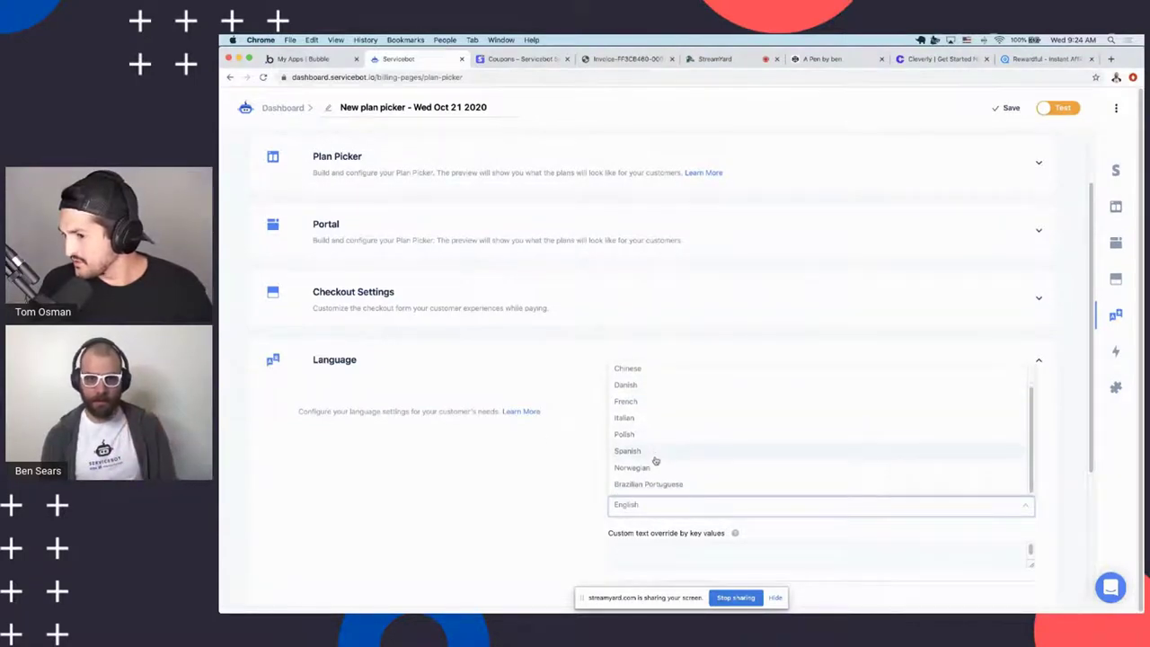
scroll(651, 454, "up", 1)
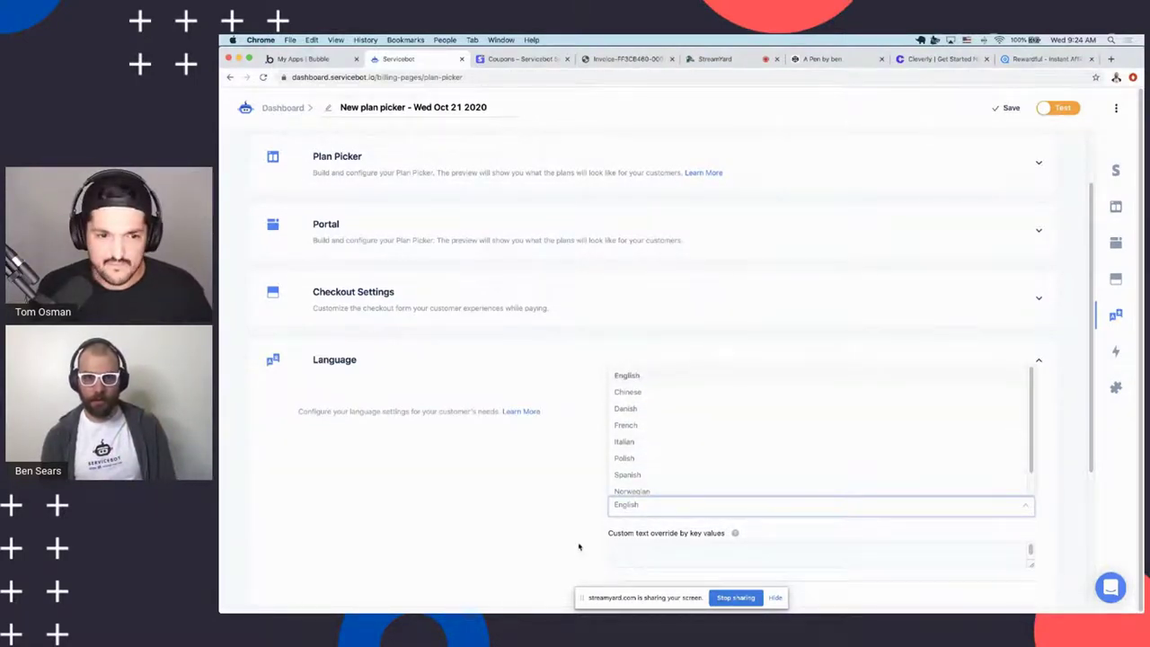
scroll(657, 455, "down", 1)
scroll(657, 455, "up", 1)
scroll(634, 458, "down", 1)
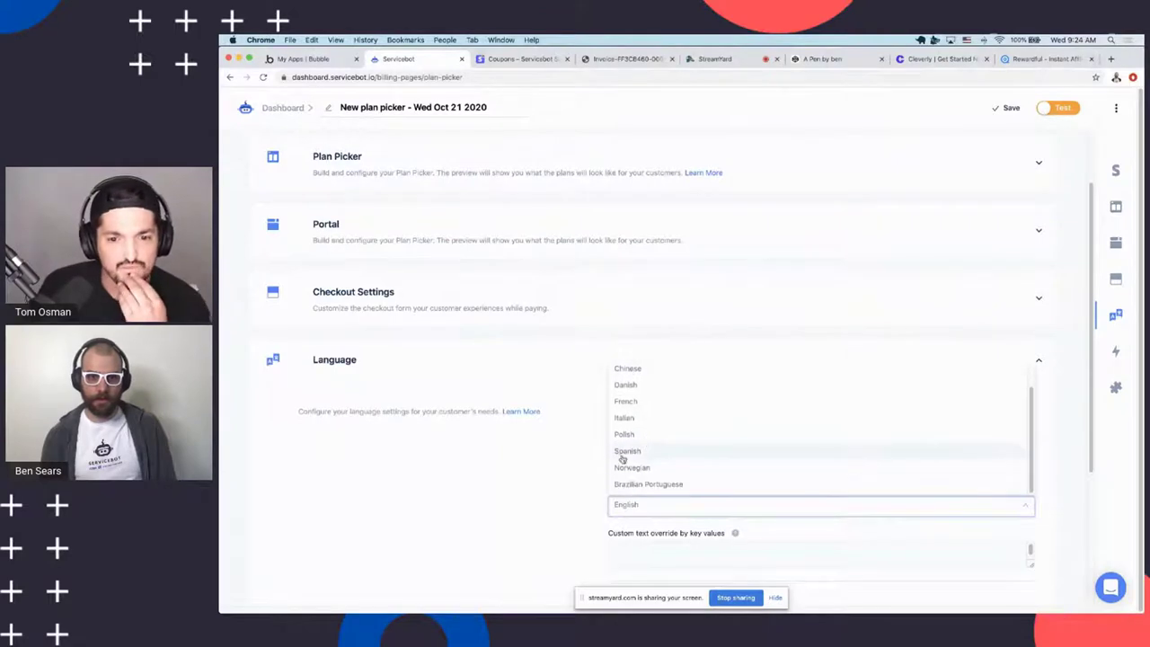
scroll(670, 444, "up", 1)
left_click(436, 504)
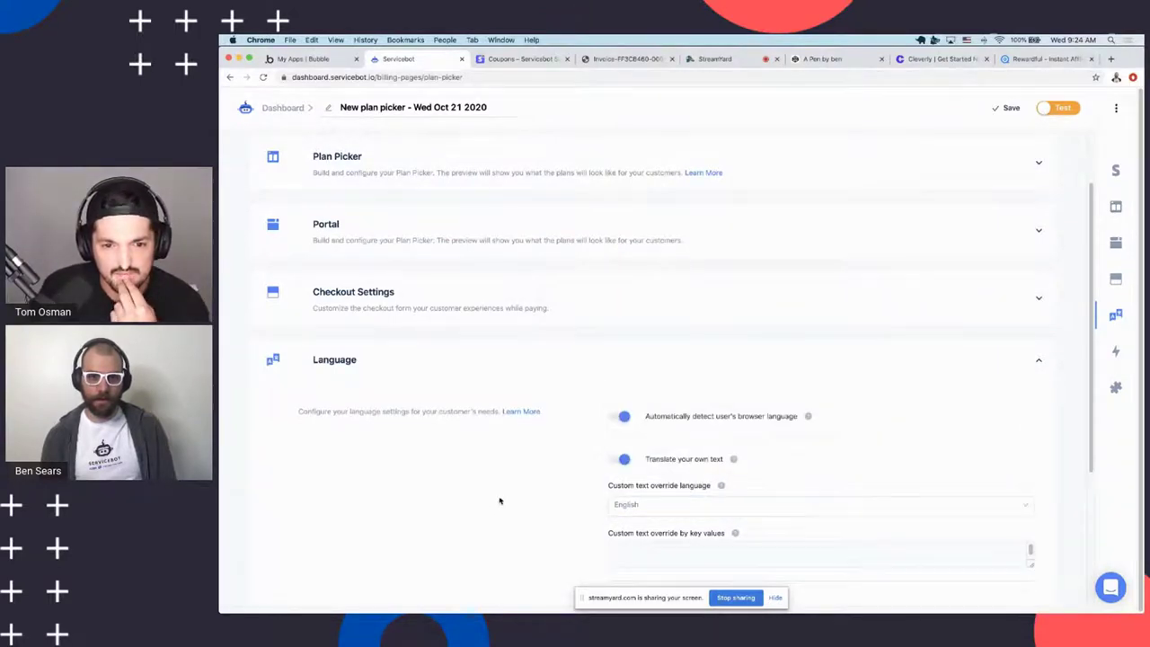
scroll(488, 490, "down", 2)
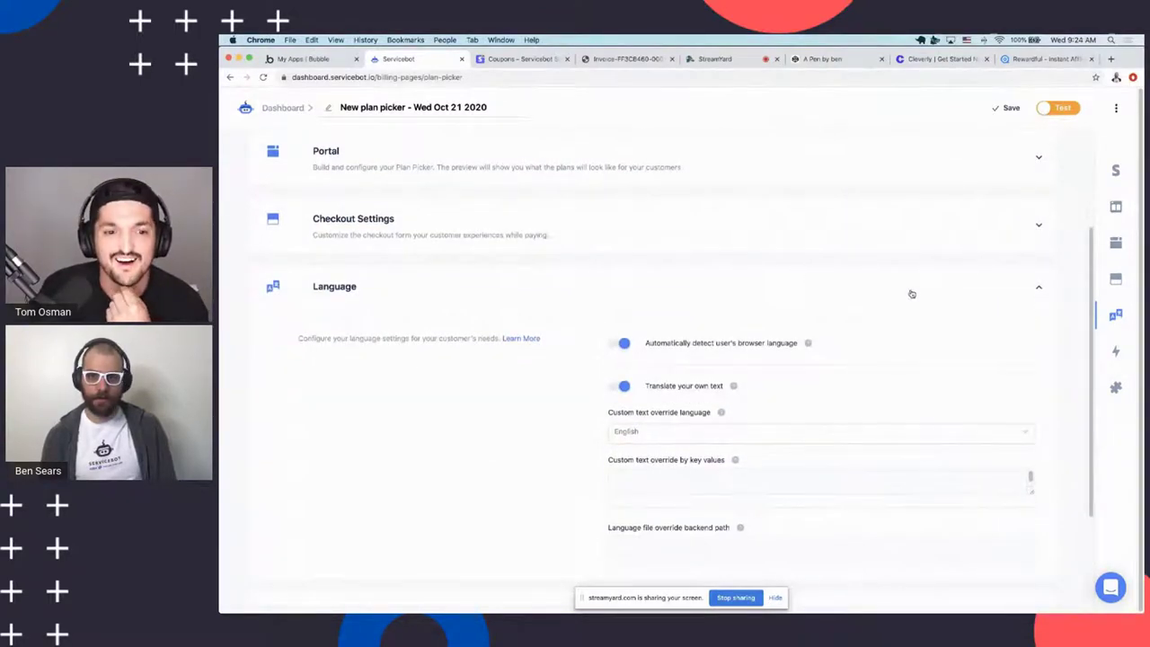
scroll(904, 292, "down", 4)
scroll(489, 382, "up", 8)
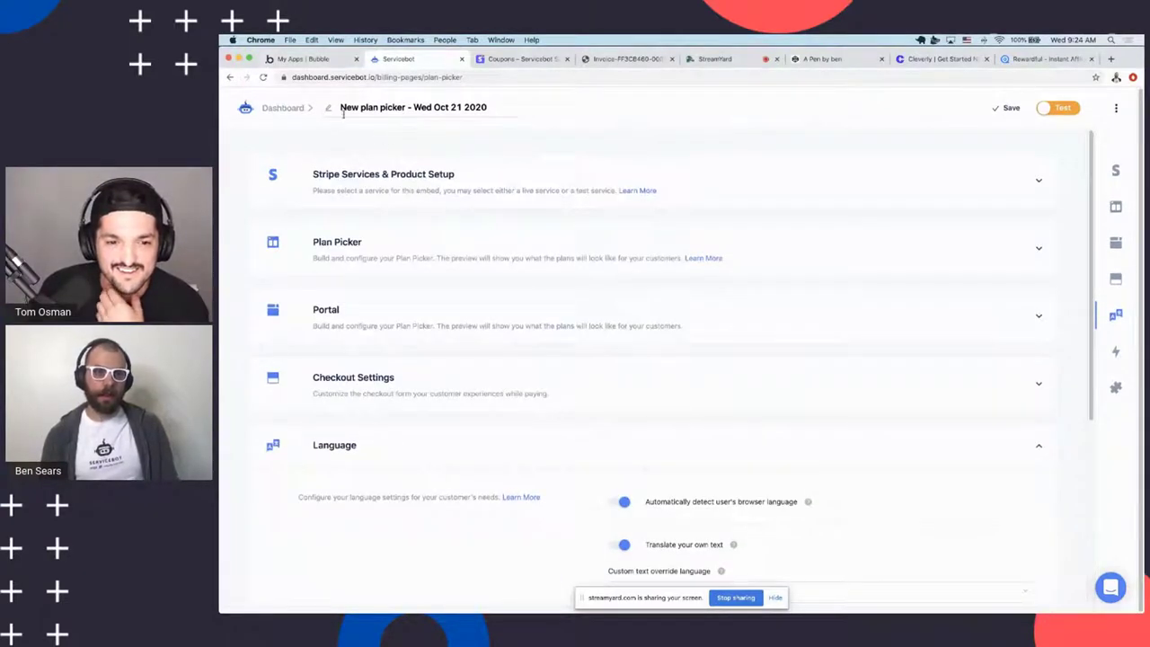
left_click(306, 60)
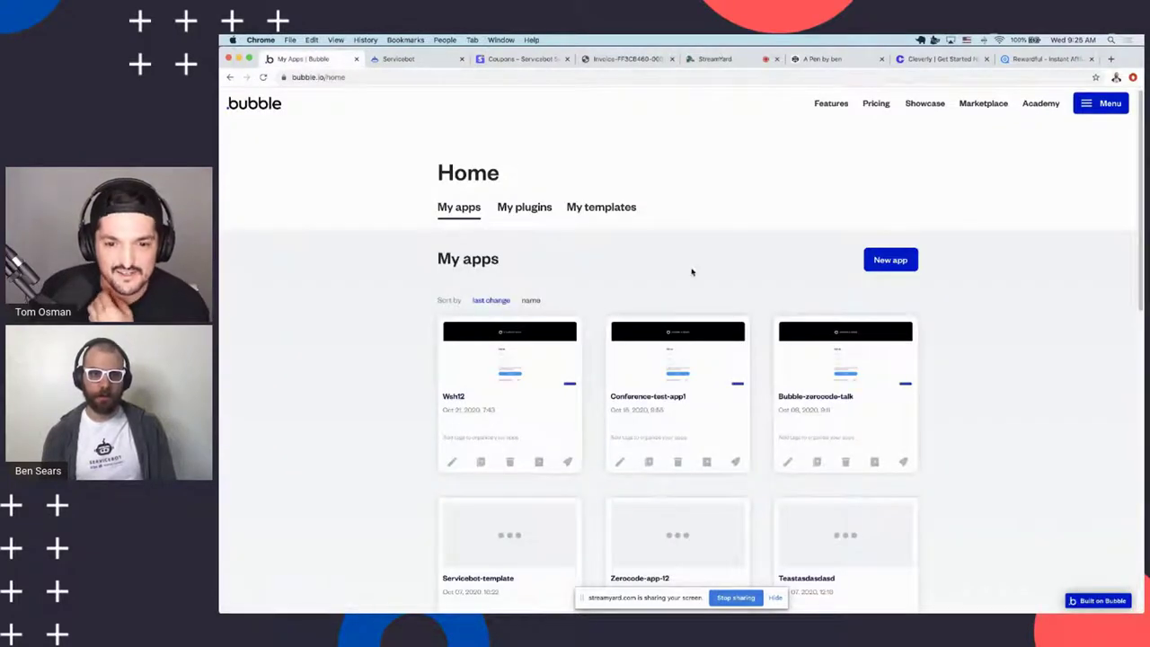
left_click(402, 59)
Start a new app from the Servicebot Starter Kit template, naming it Makerpad Workshop with the creator's name
left_click(301, 59)
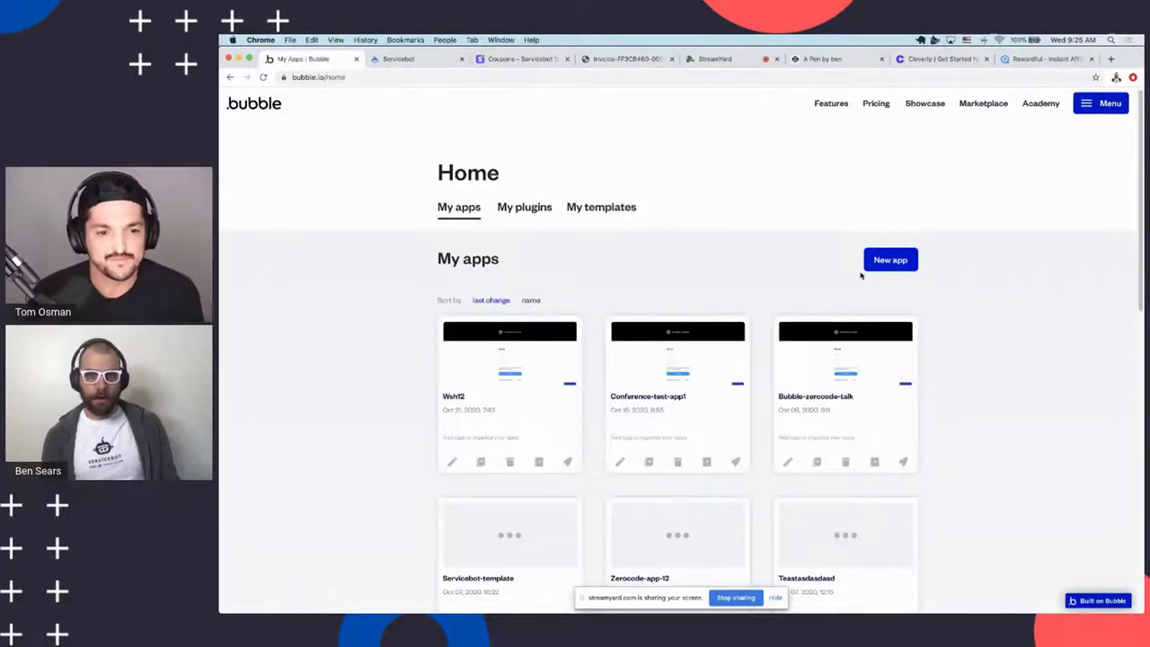
scroll(764, 223, "up", 1)
left_click(874, 273)
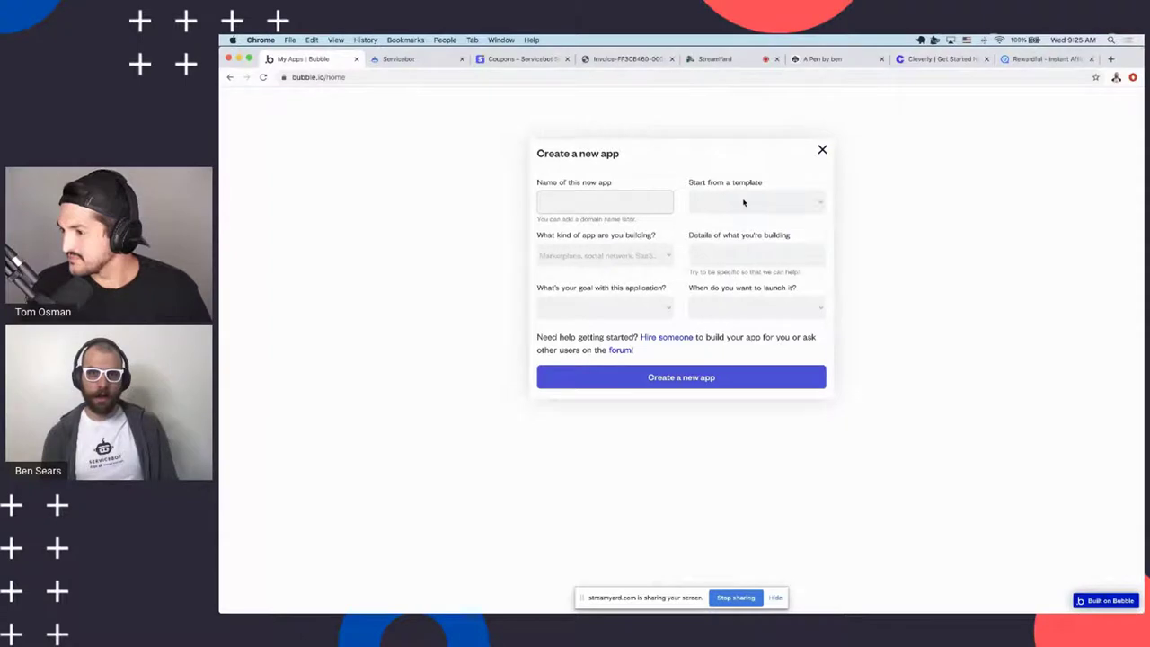
left_click(743, 203)
left_click(738, 257)
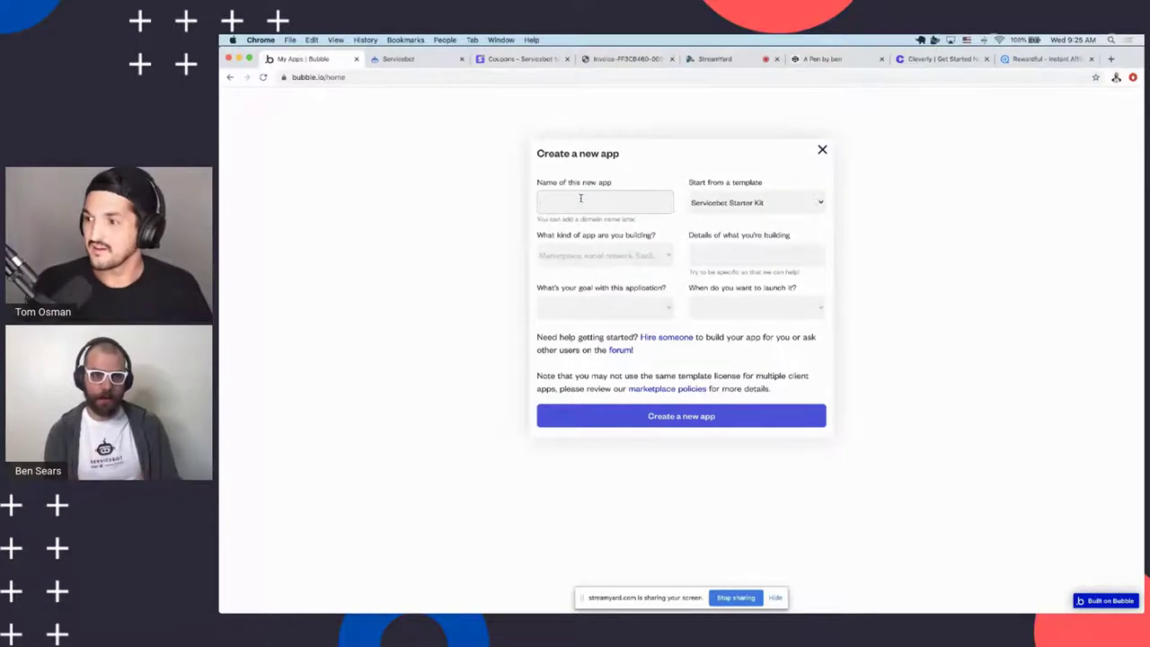
type("Makerpad Workshop-Ben")
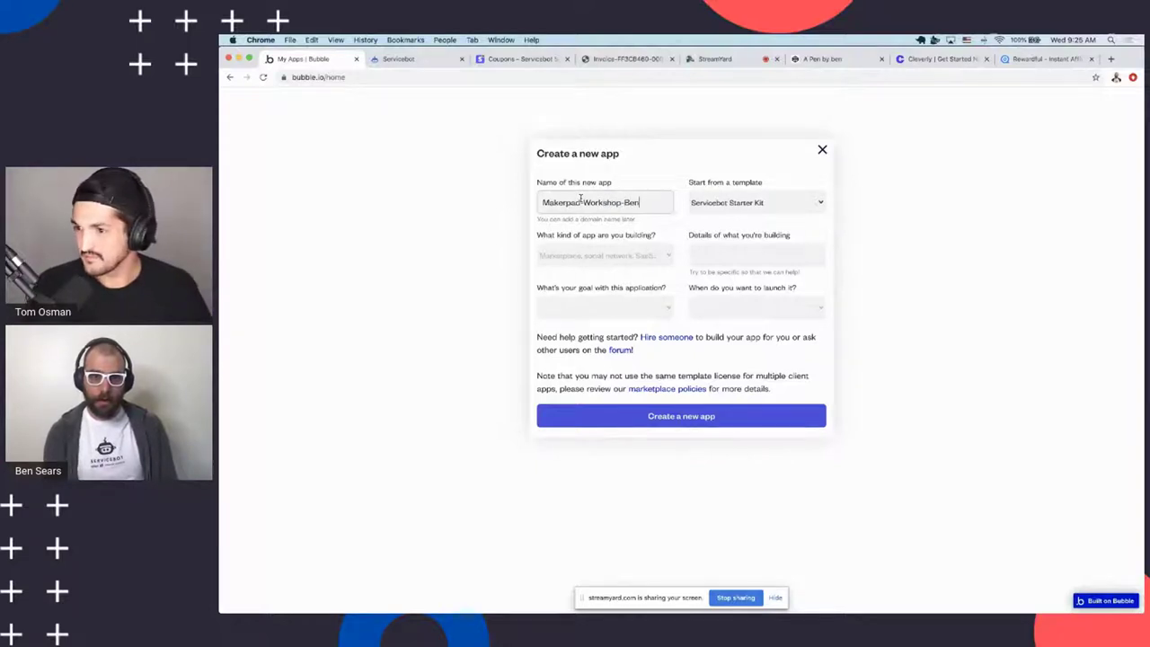
left_click(683, 419)
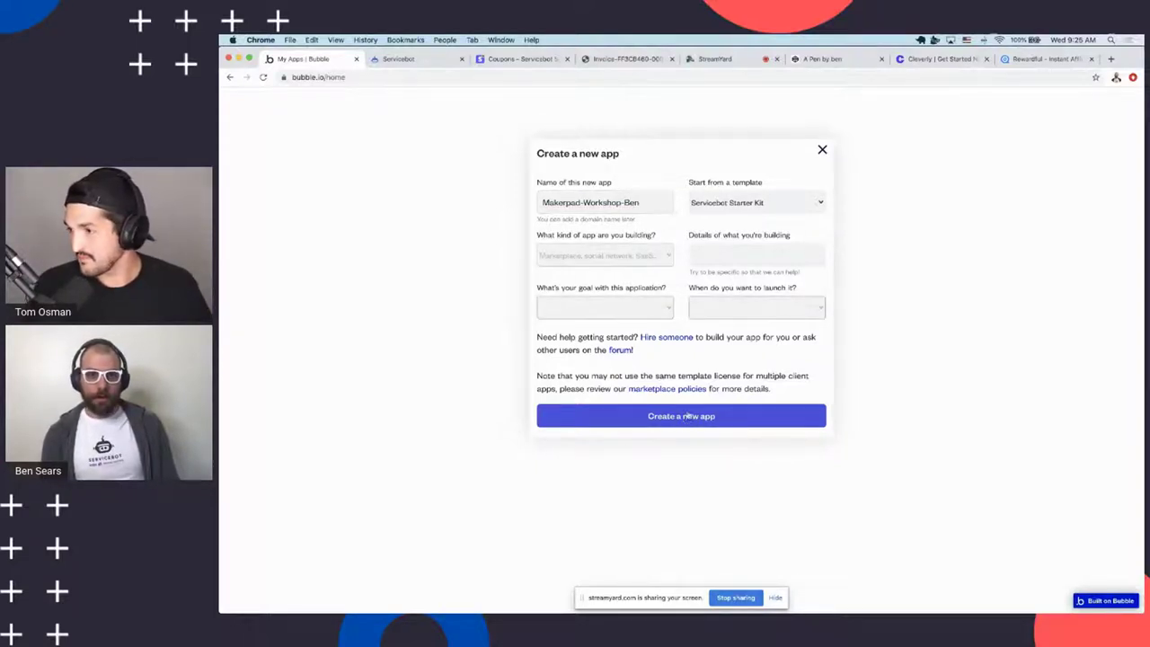
Set the app's goal to Other, launch time to This year, and kind to Other
left_click(622, 309)
left_click(629, 307)
left_click(641, 311)
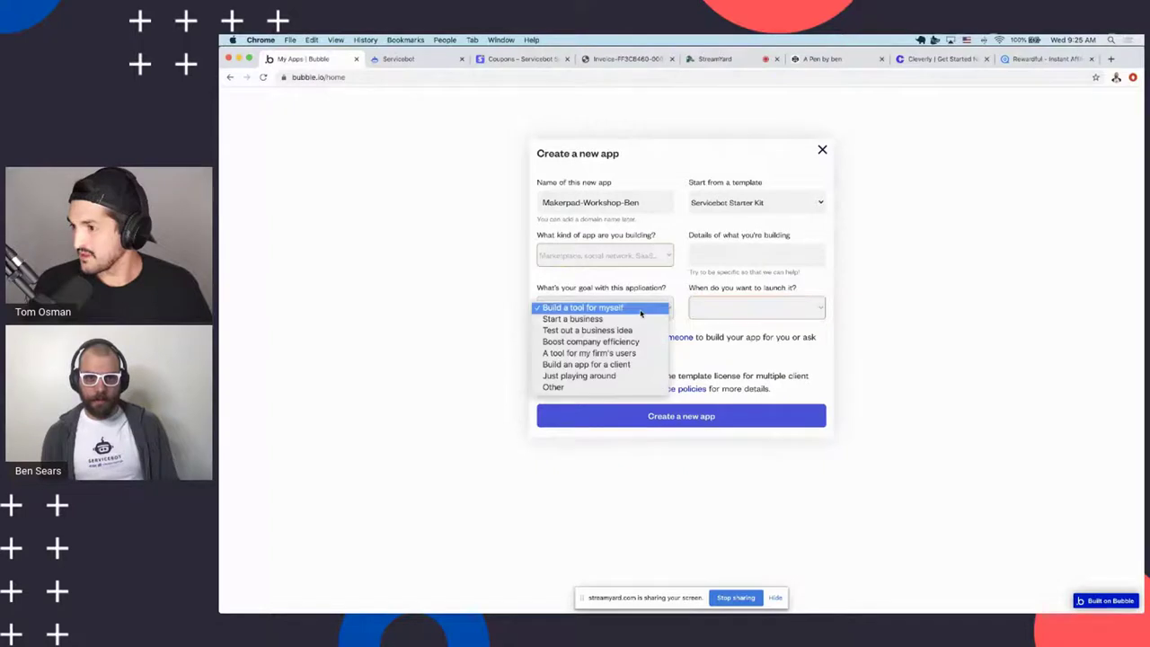
left_click(553, 387)
left_click(773, 309)
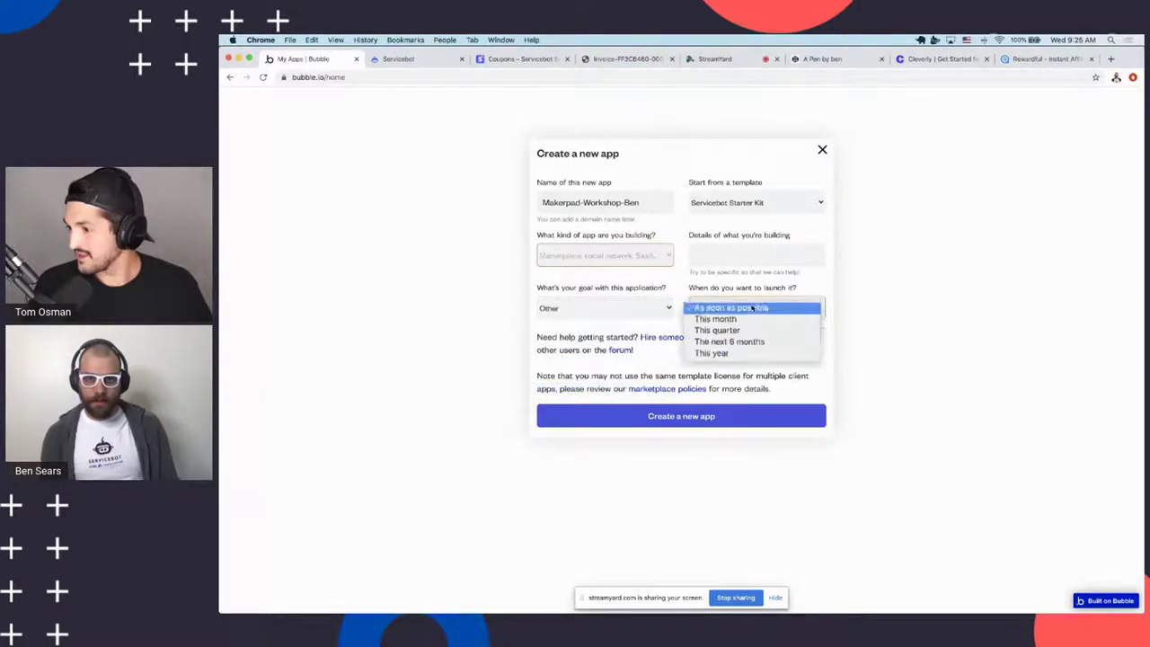
left_click(740, 353)
left_click(620, 255)
left_click(593, 437)
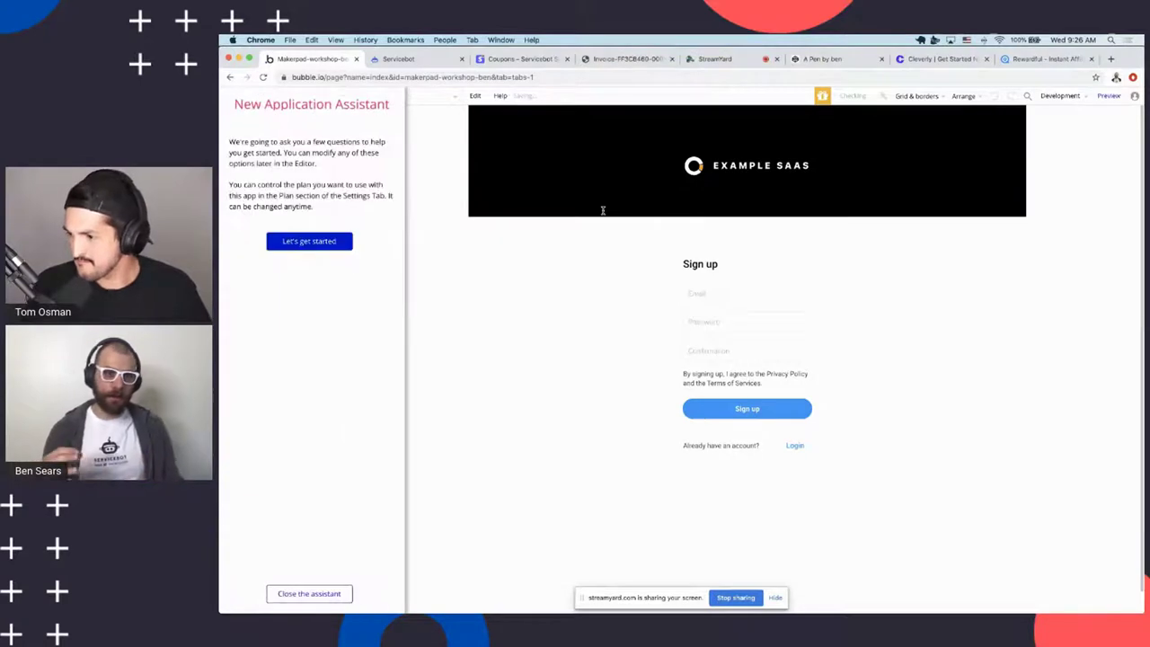
Close the New Application Assistant and launch the app's preview in a new tab
left_click(315, 597)
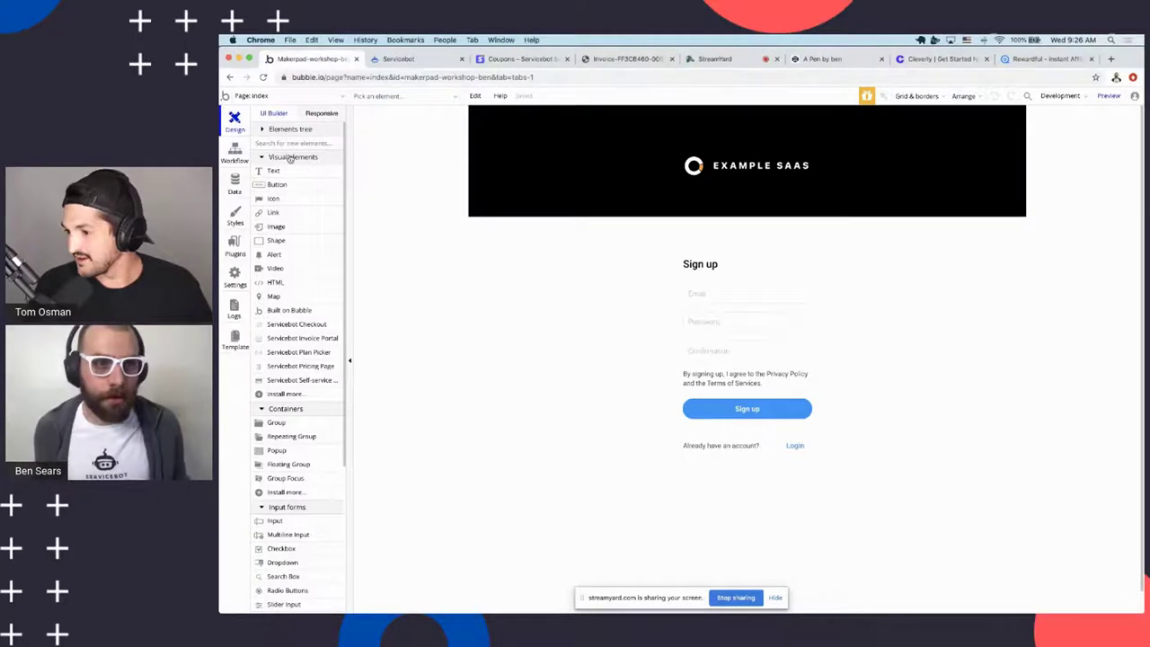
left_click(1109, 95)
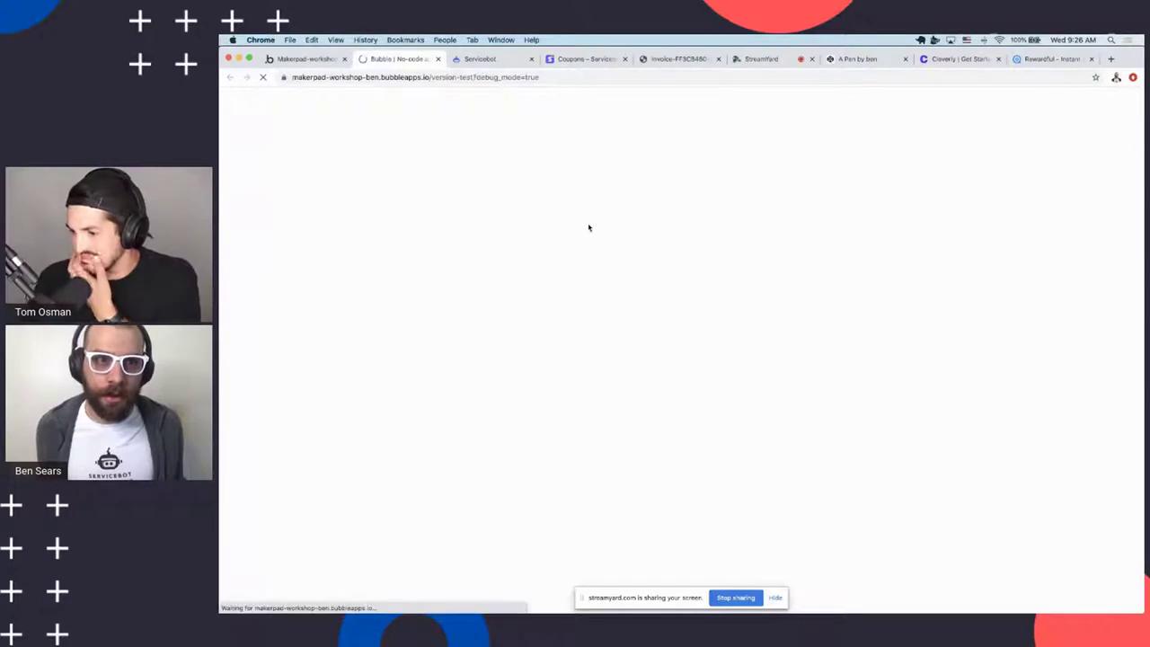
Fill the sign-up form with a test email and short password, submit, and dismiss the alert
left_click(678, 277)
type("asdasdsj@asdasd.com")
key("Tab")
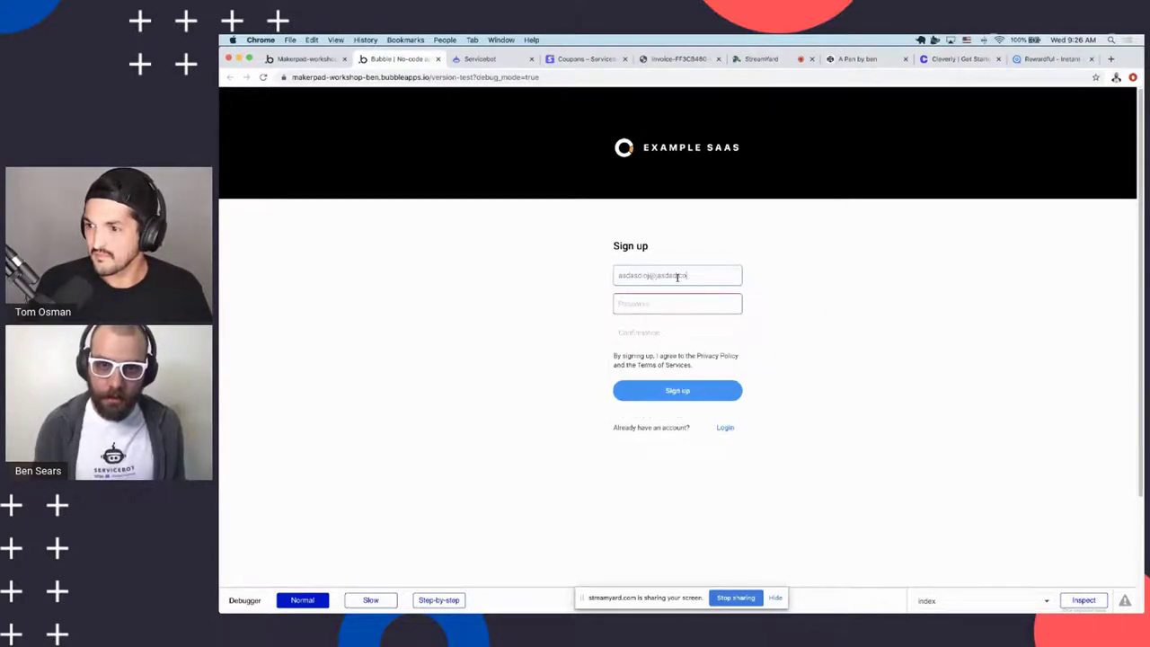
type("asd")
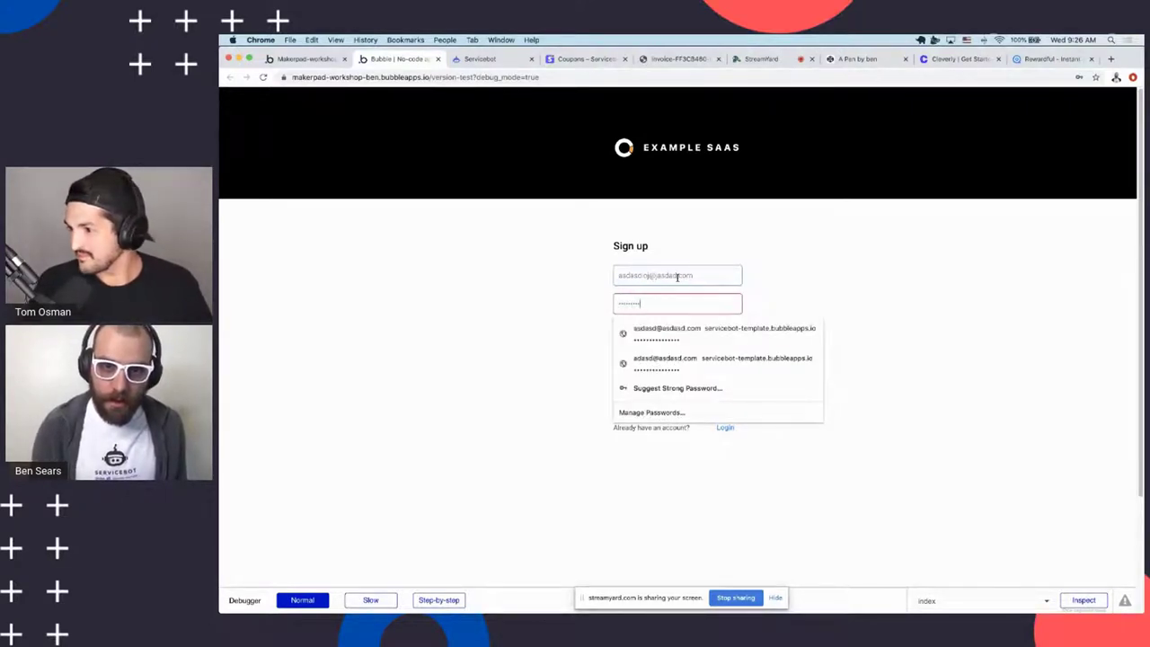
key("Tab")
type("asd")
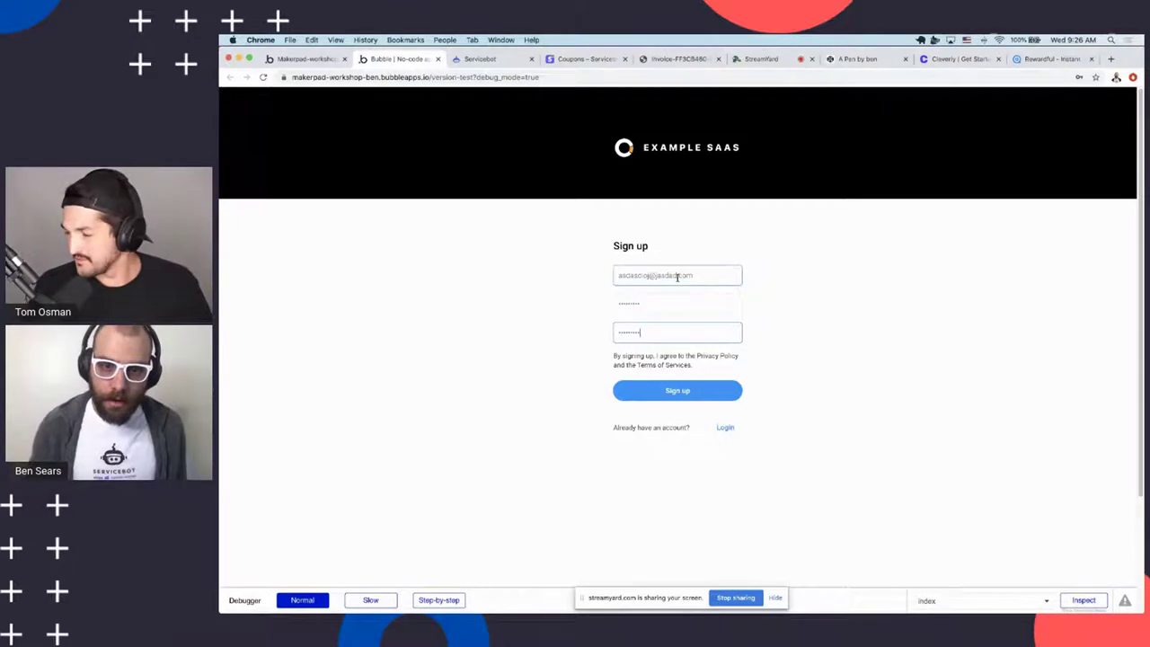
left_click(672, 394)
left_click(777, 158)
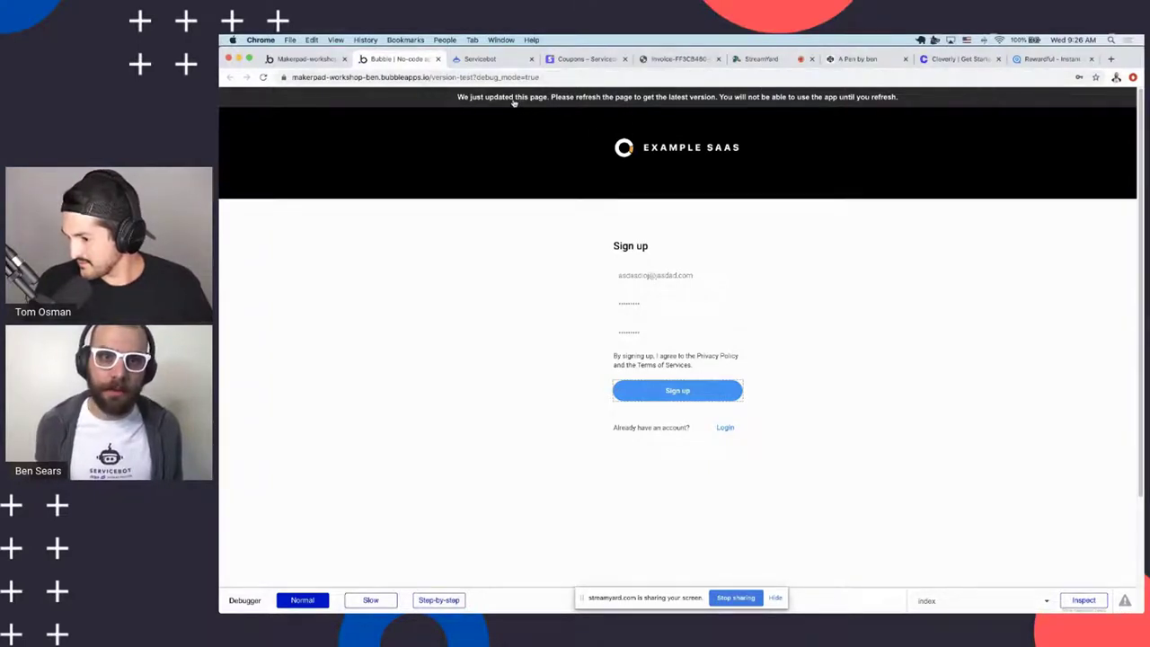
Reload the app and sign up again with a different test email and password
left_click(263, 77)
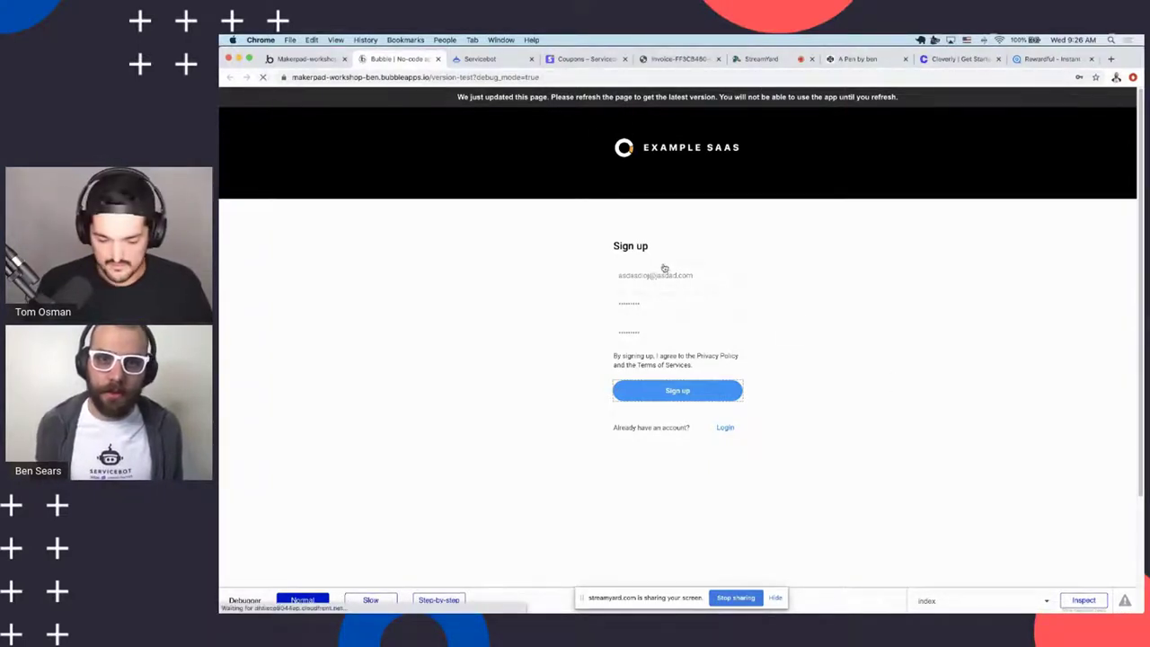
left_click(678, 283)
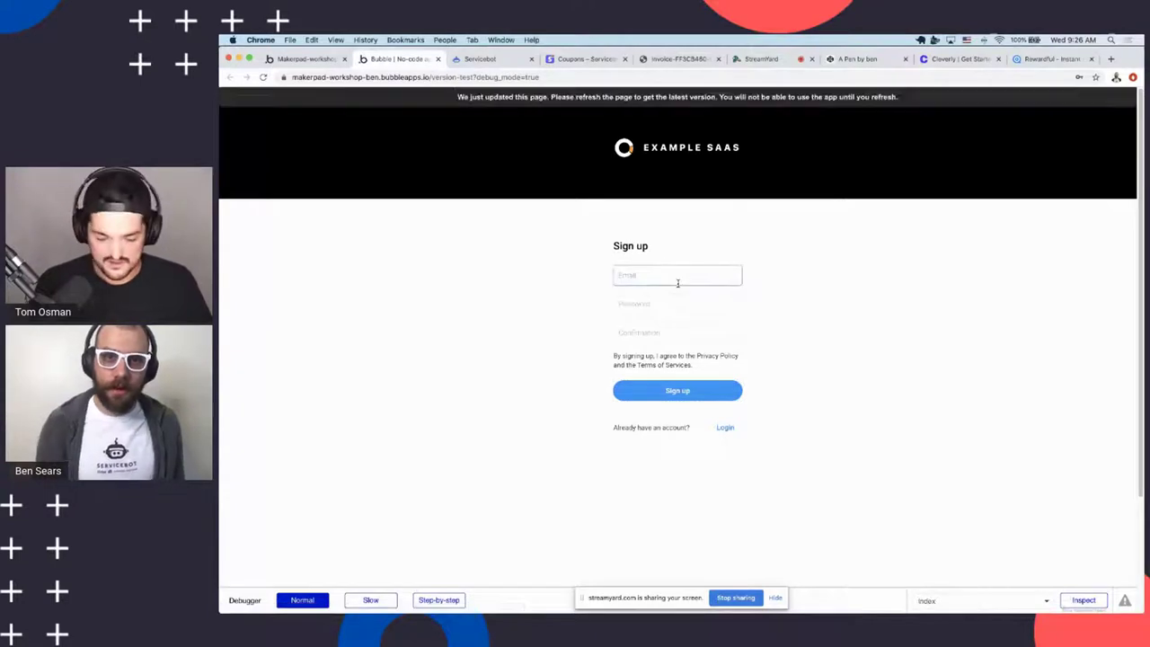
left_click(271, 59)
left_click(404, 59)
left_click(264, 77)
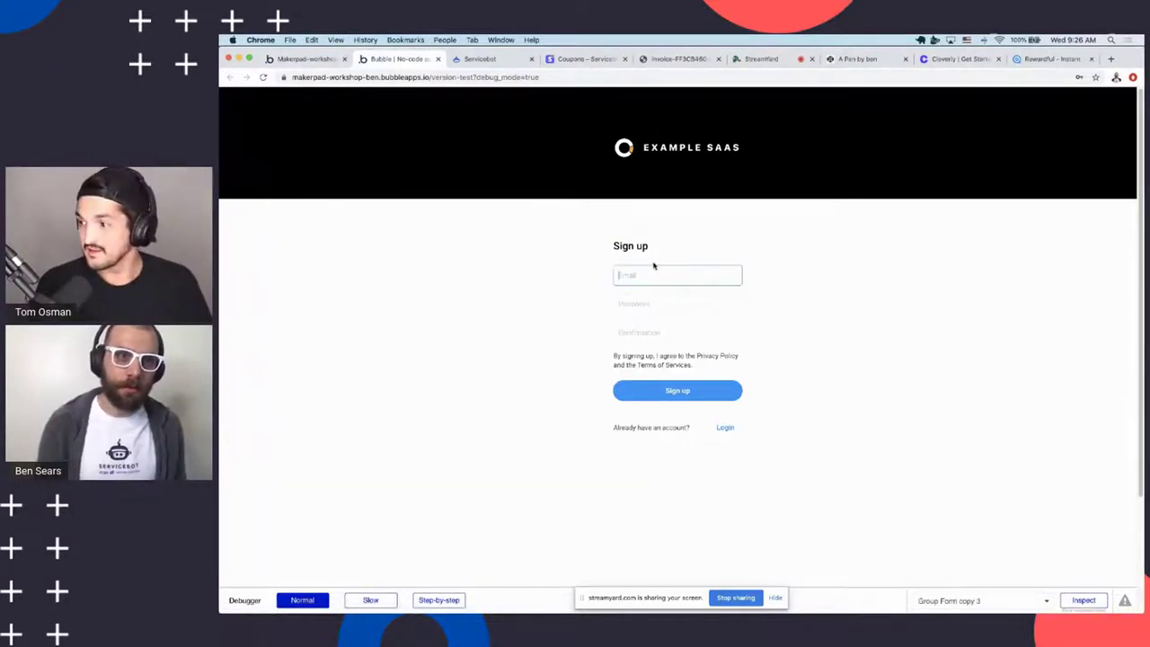
type("asdasd@asdasd.com")
key("Tab")
type("asd")
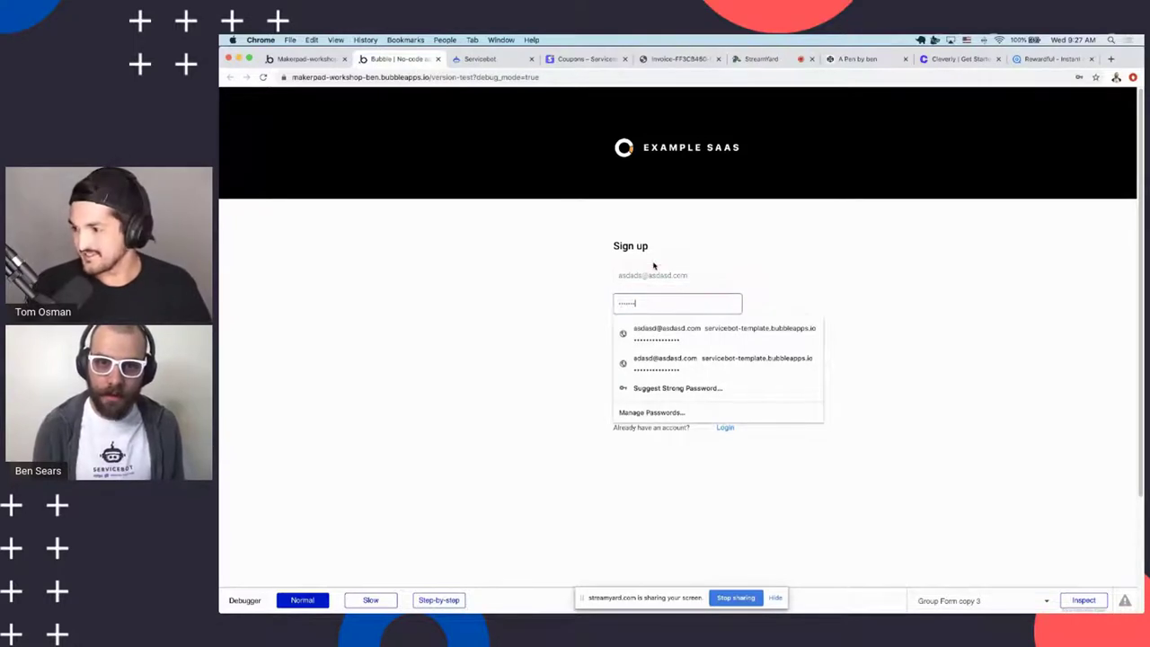
type("asd")
key("Tab")
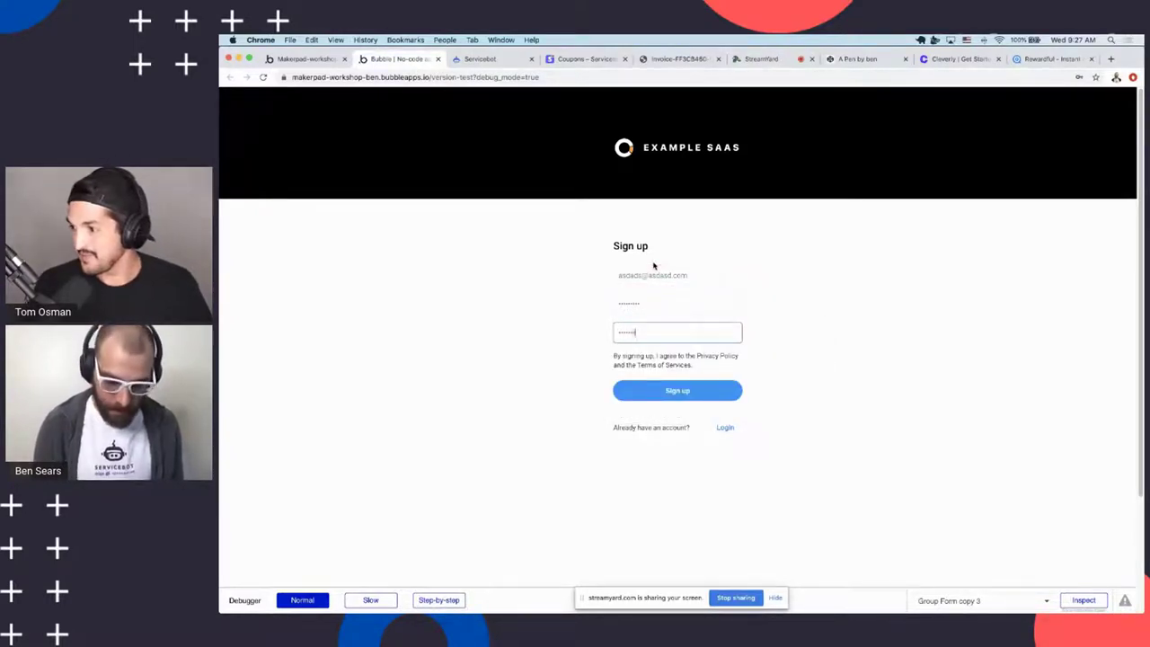
left_click(653, 266)
left_click(631, 302)
left_click(531, 265)
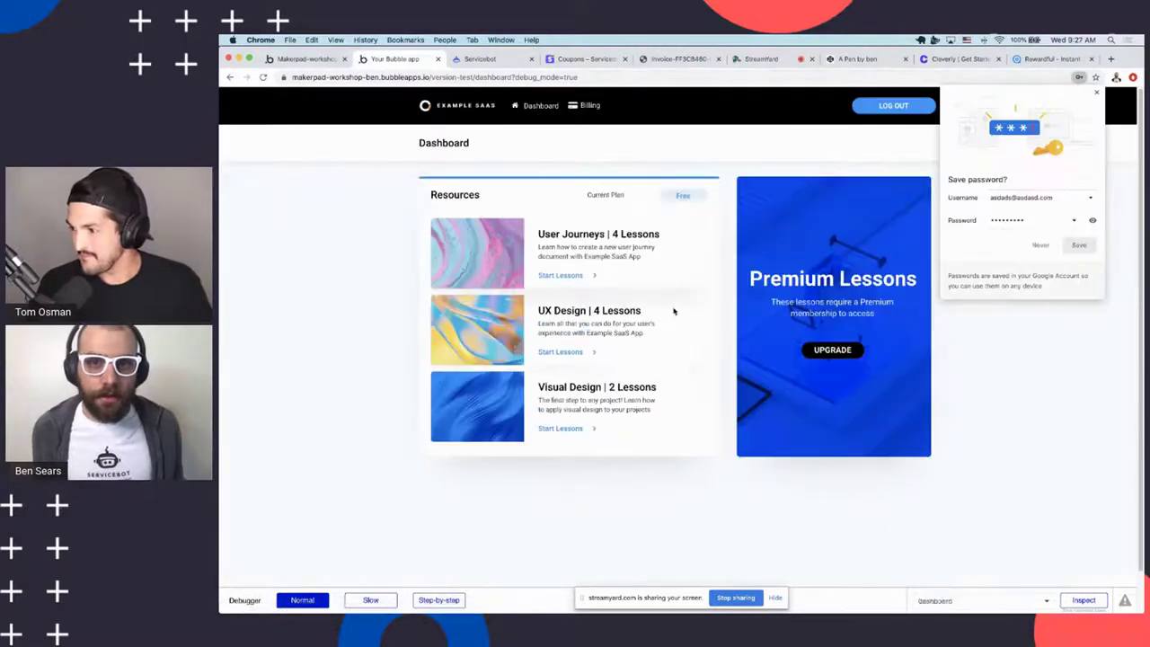
Dismiss the save-password prompt and open the upgrade portal from the Premium Lessons card
left_click(1097, 93)
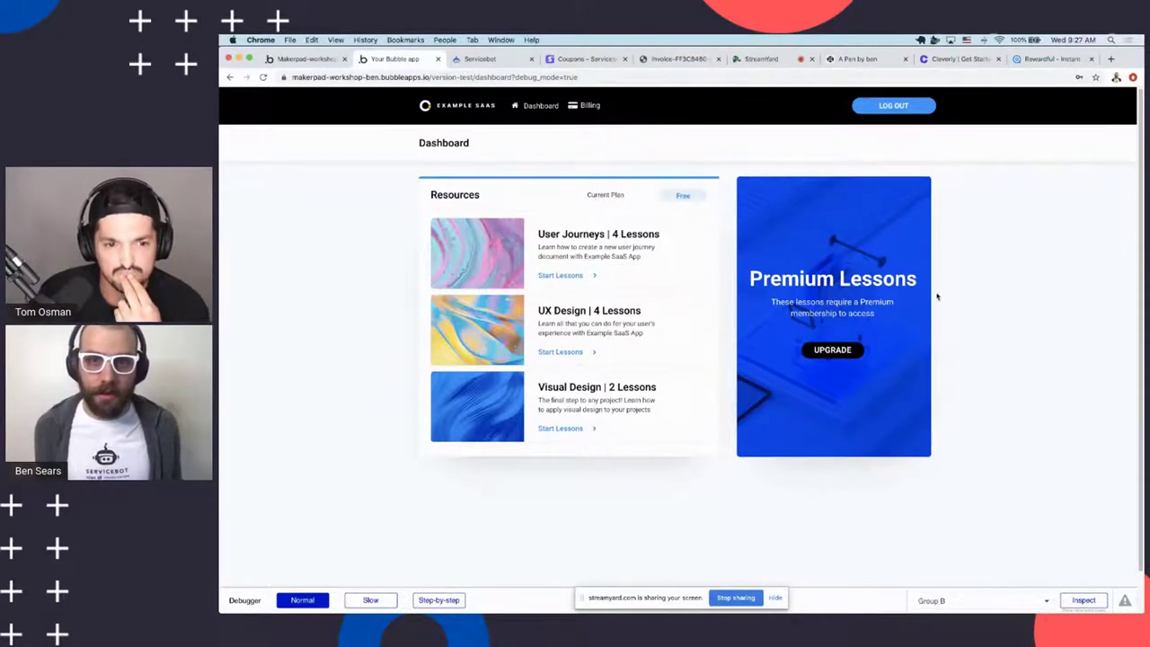
left_click(814, 345)
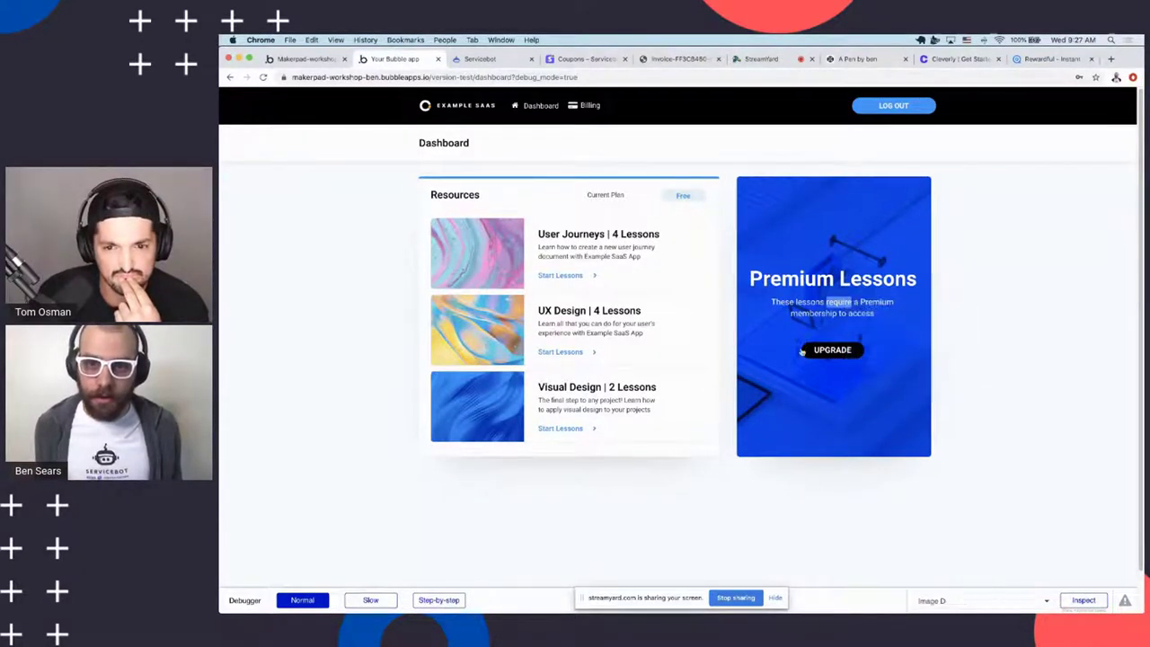
left_click(820, 358)
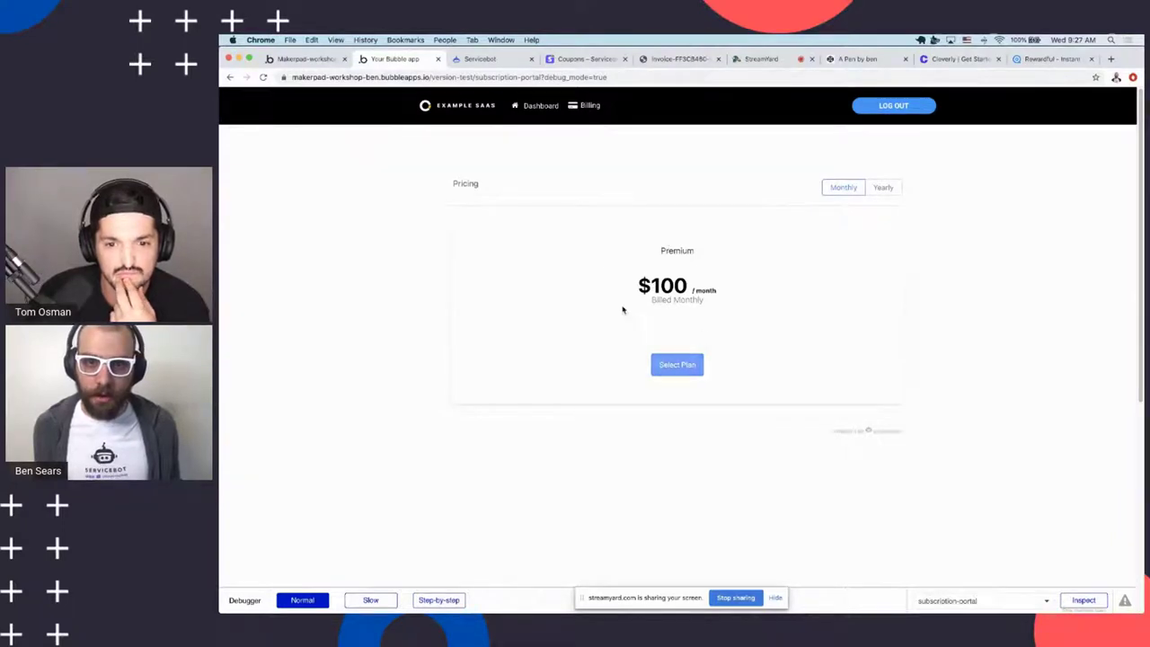
Subscribe to the $100 monthly Premium plan with the copied test card, expiry 04/24
left_click(676, 366)
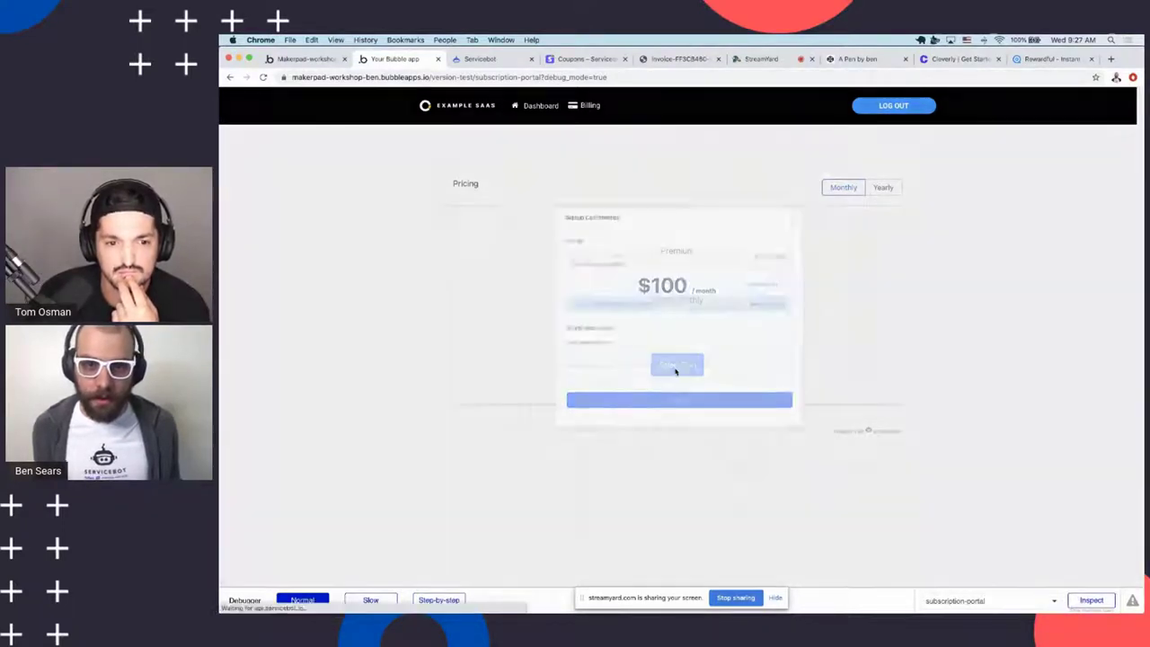
left_click(609, 281)
left_click(591, 352)
key("ctrl+v")
left_click(587, 385)
type("0424")
left_click(746, 384)
type("424")
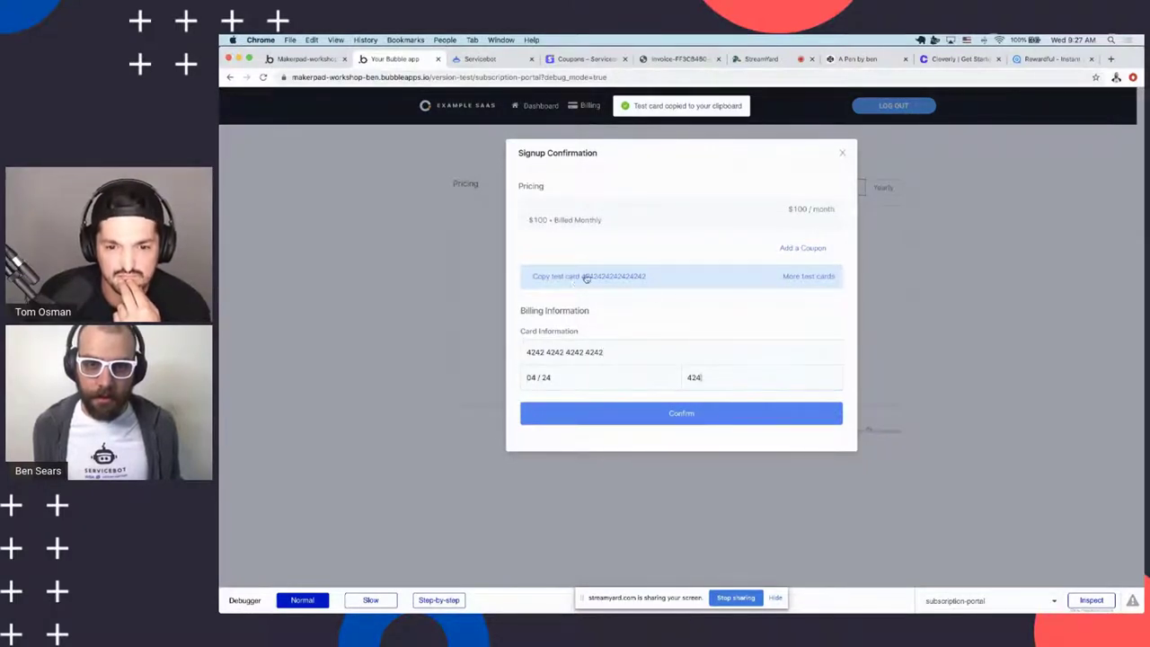
left_click(674, 426)
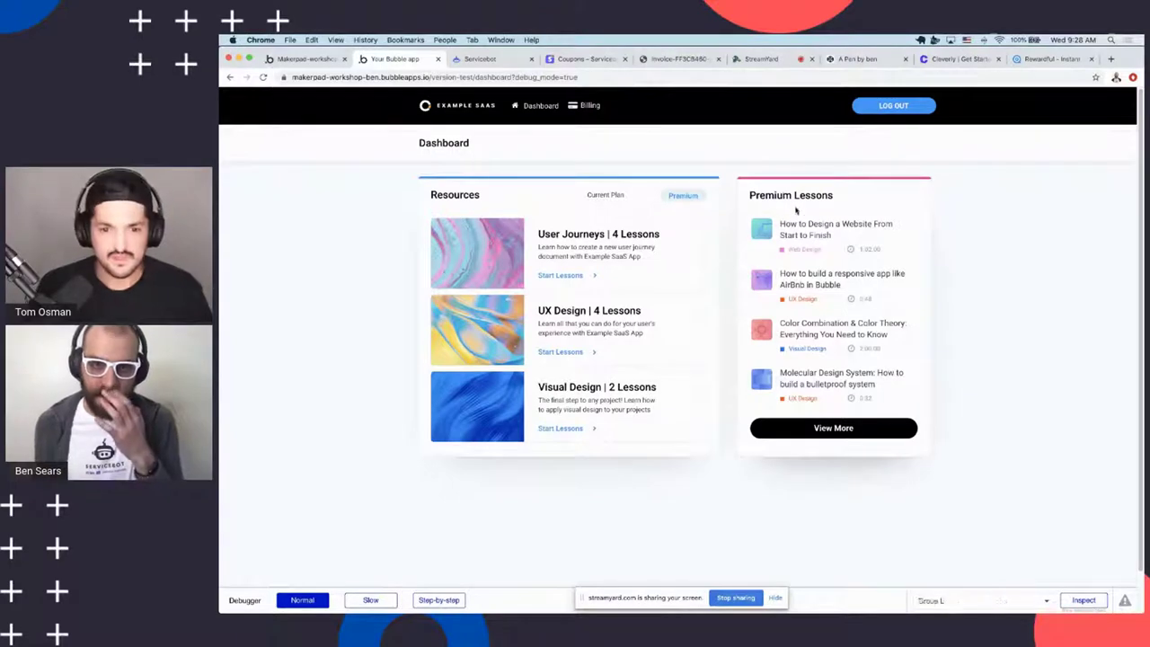
left_click_drag(751, 195, 923, 232)
left_click(987, 265)
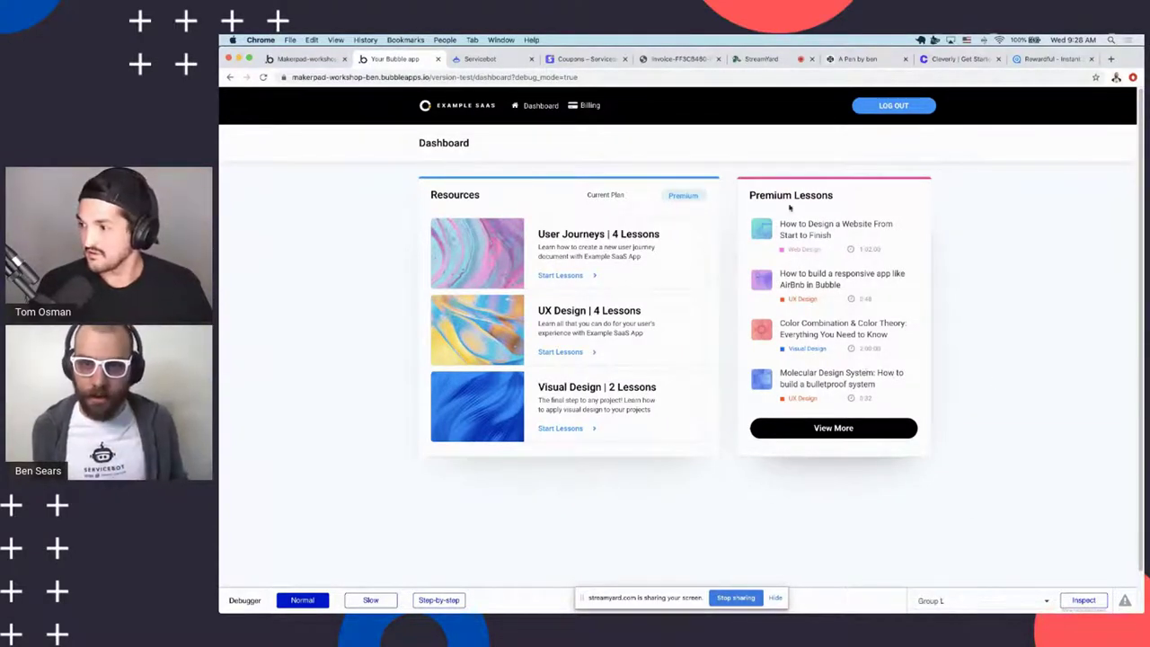
right_click(564, 429)
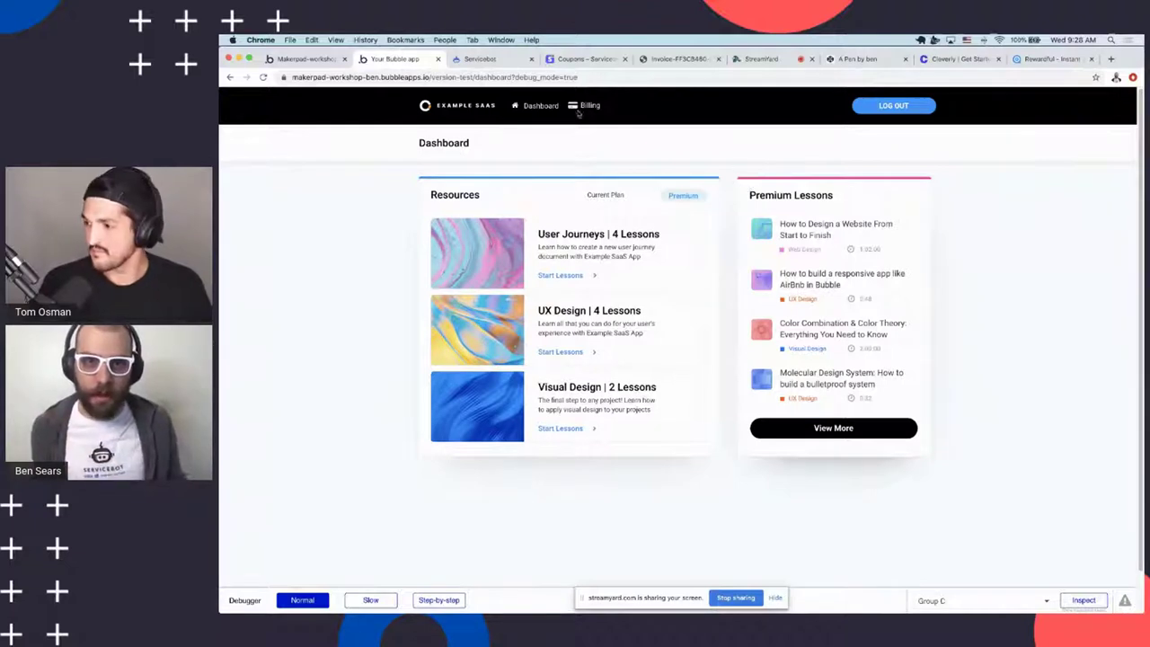
scroll(632, 201, "down", 1)
scroll(574, 167, "up", 1)
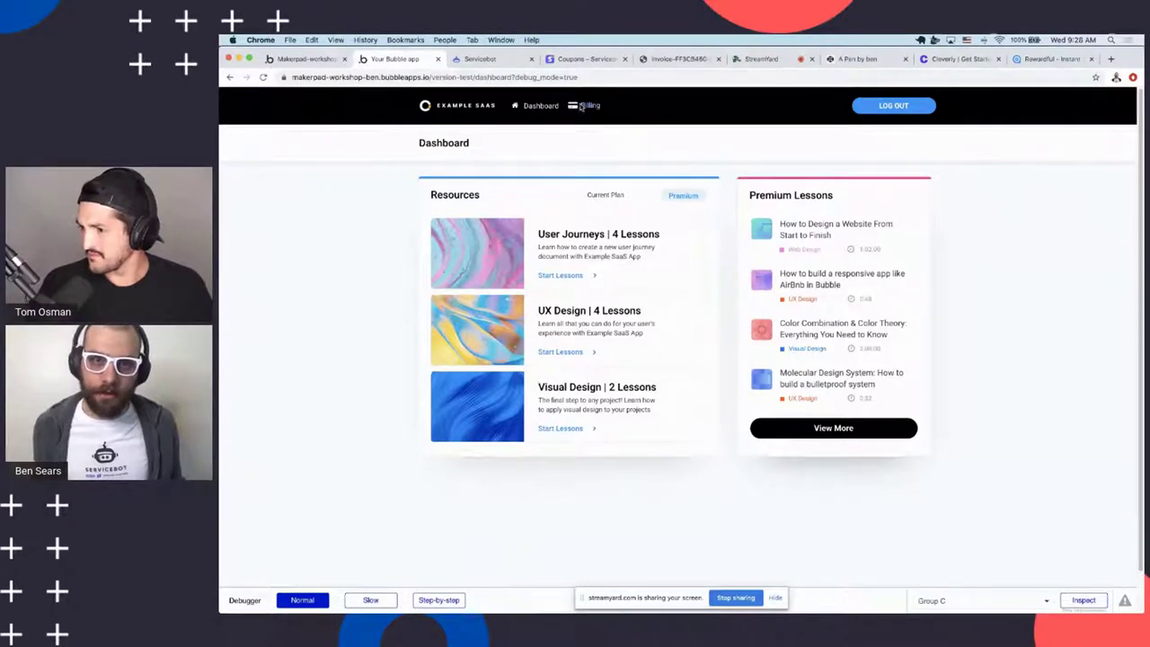
On the billing page, view the subscription status options and the yearly Premium price
left_click(592, 107)
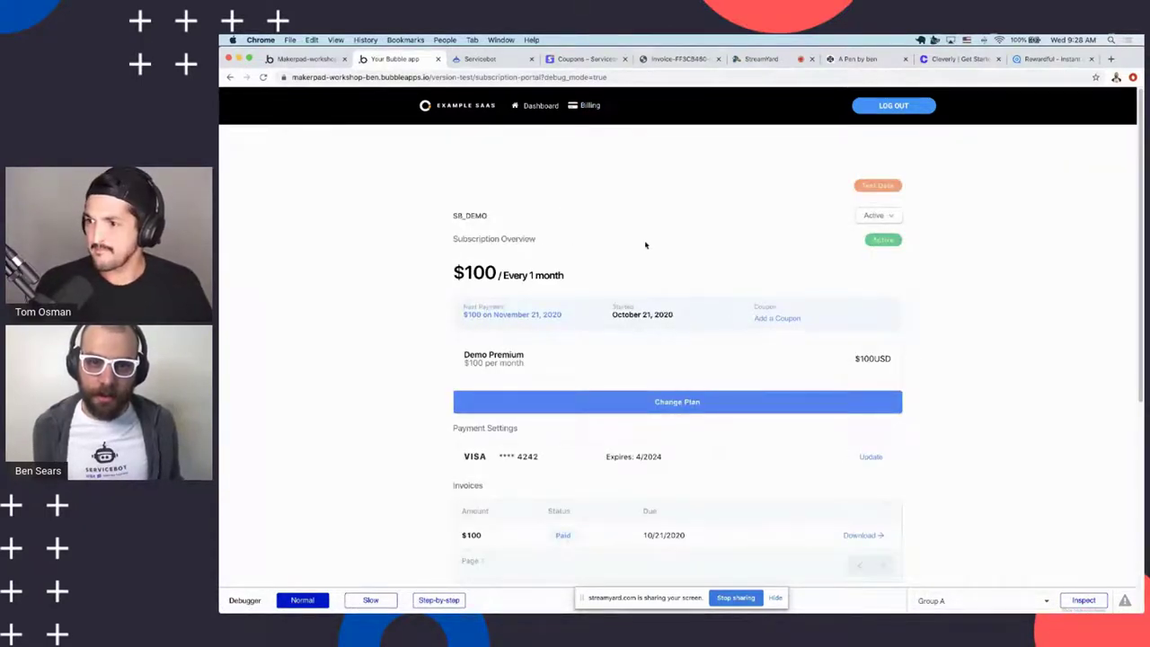
scroll(654, 236, "down", 1)
scroll(714, 264, "down", 2)
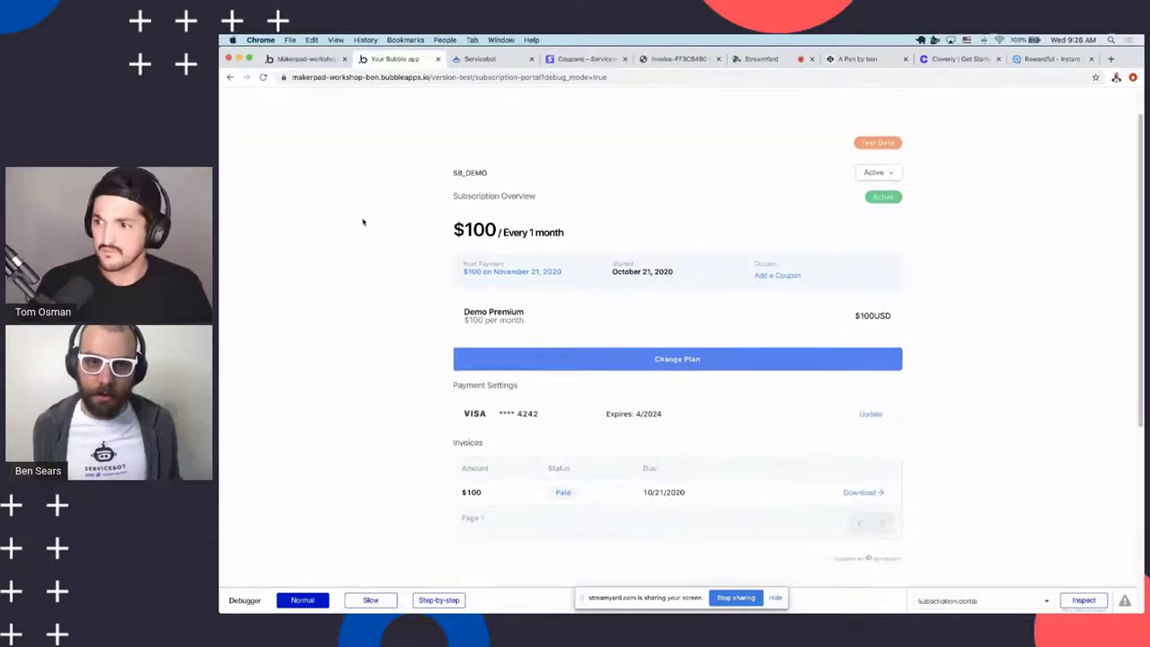
left_click(869, 176)
left_click(657, 360)
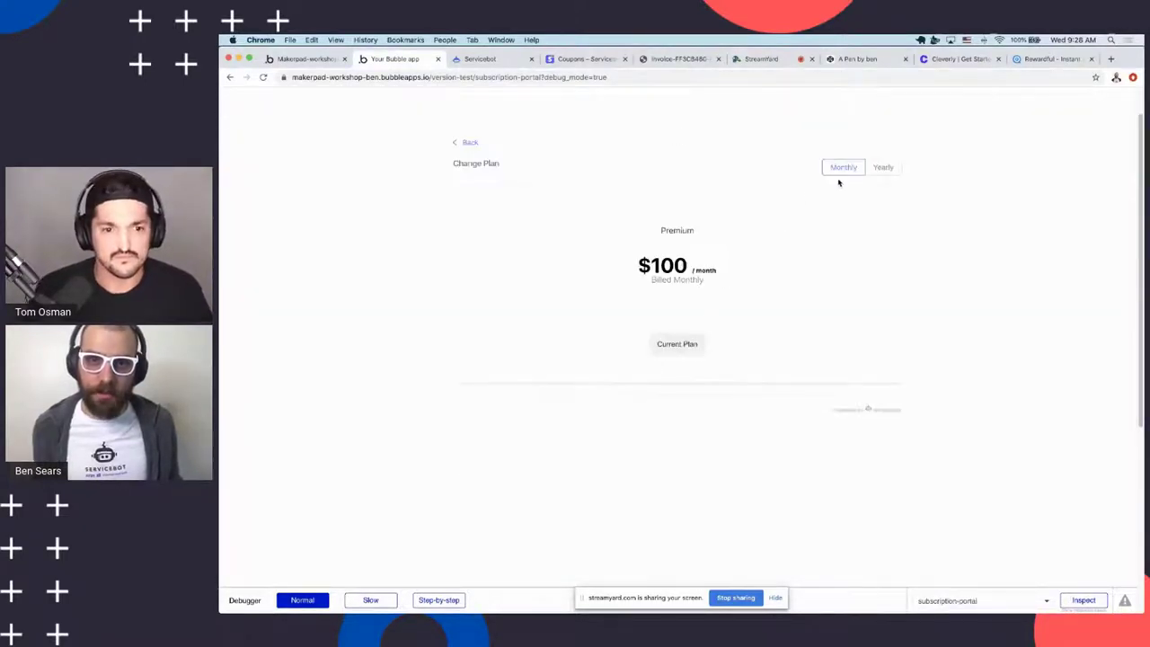
left_click(890, 171)
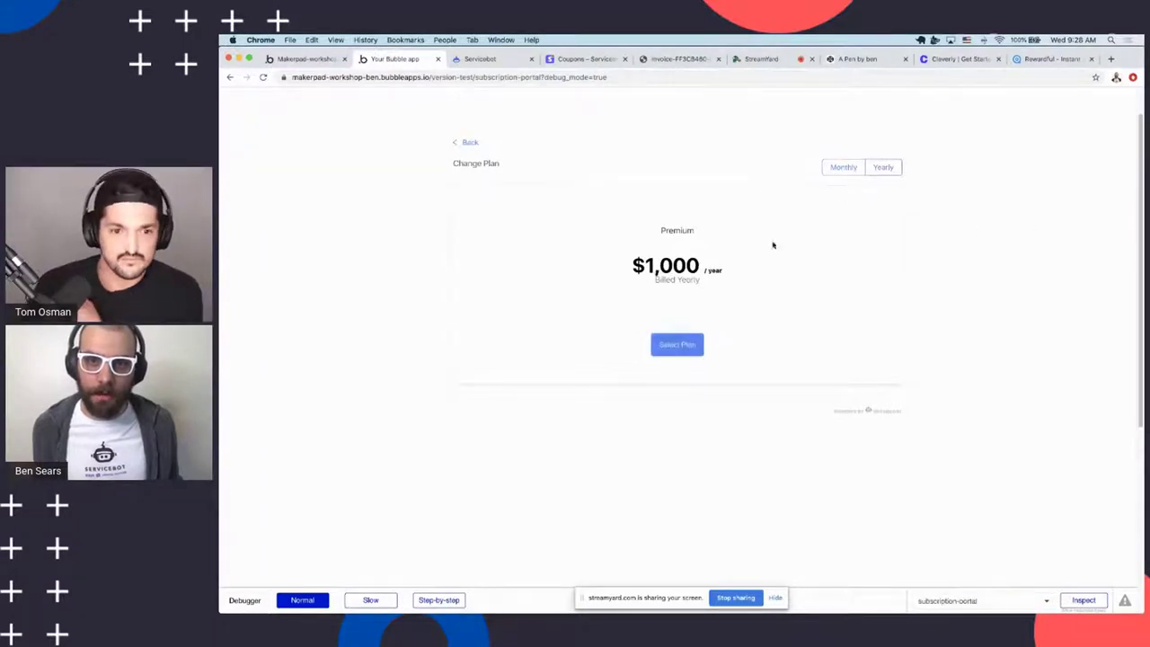
left_click(459, 144)
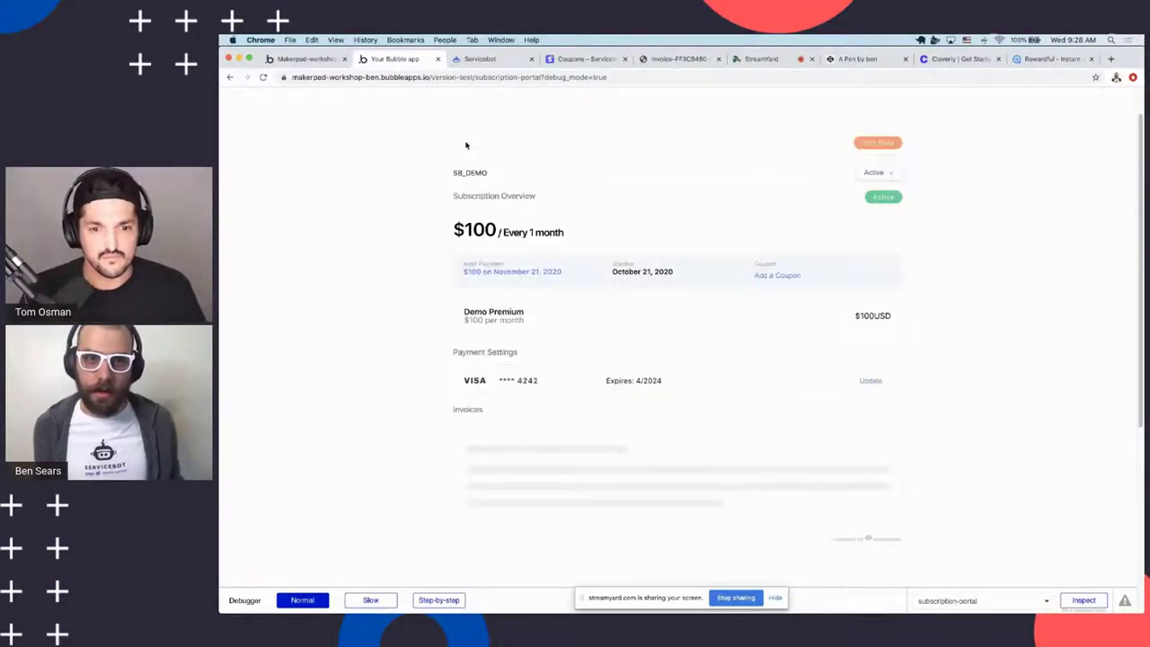
Open and close the card update form, then download the paid $100 invoice
left_click(868, 411)
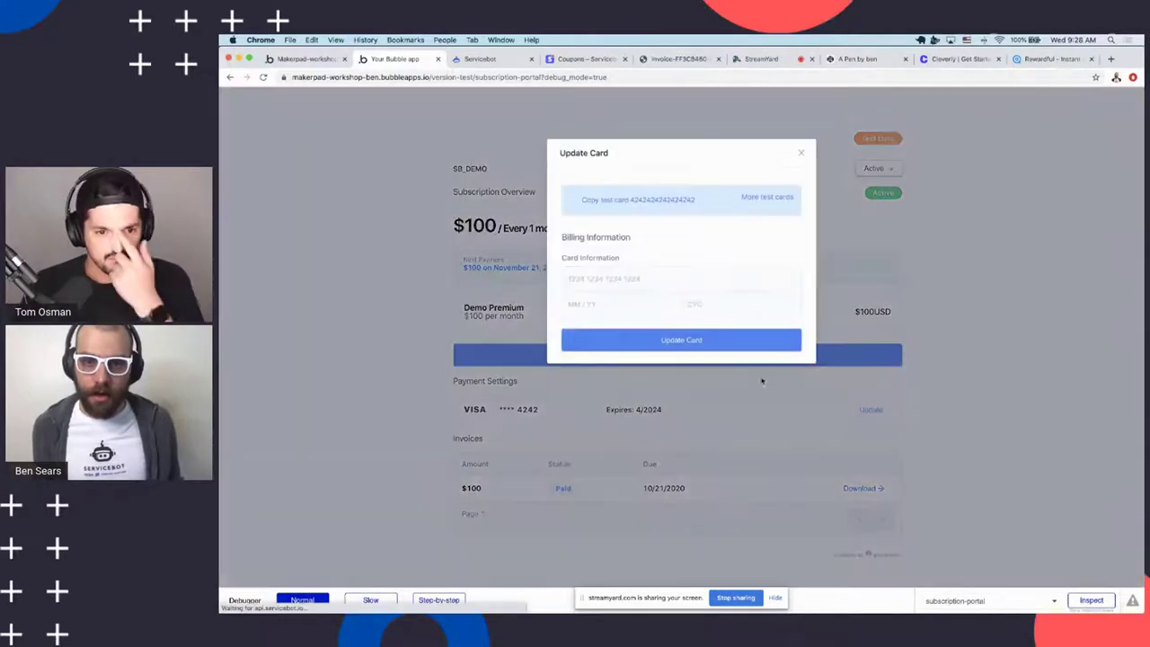
left_click(817, 287)
scroll(683, 405, "down", 1)
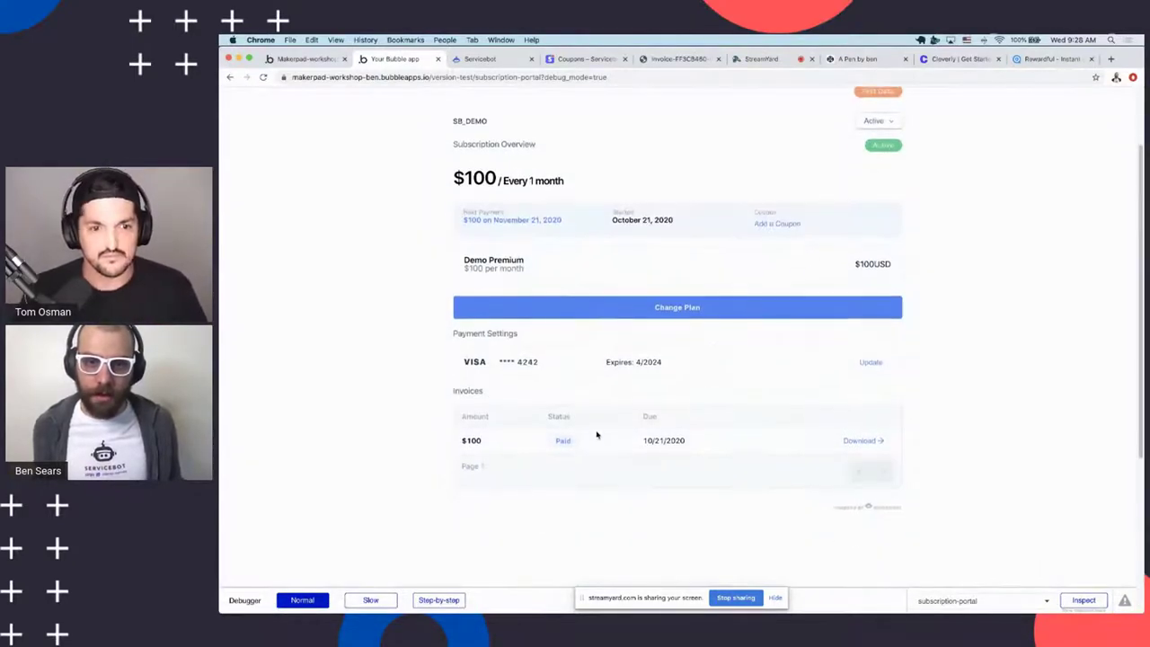
left_click(863, 441)
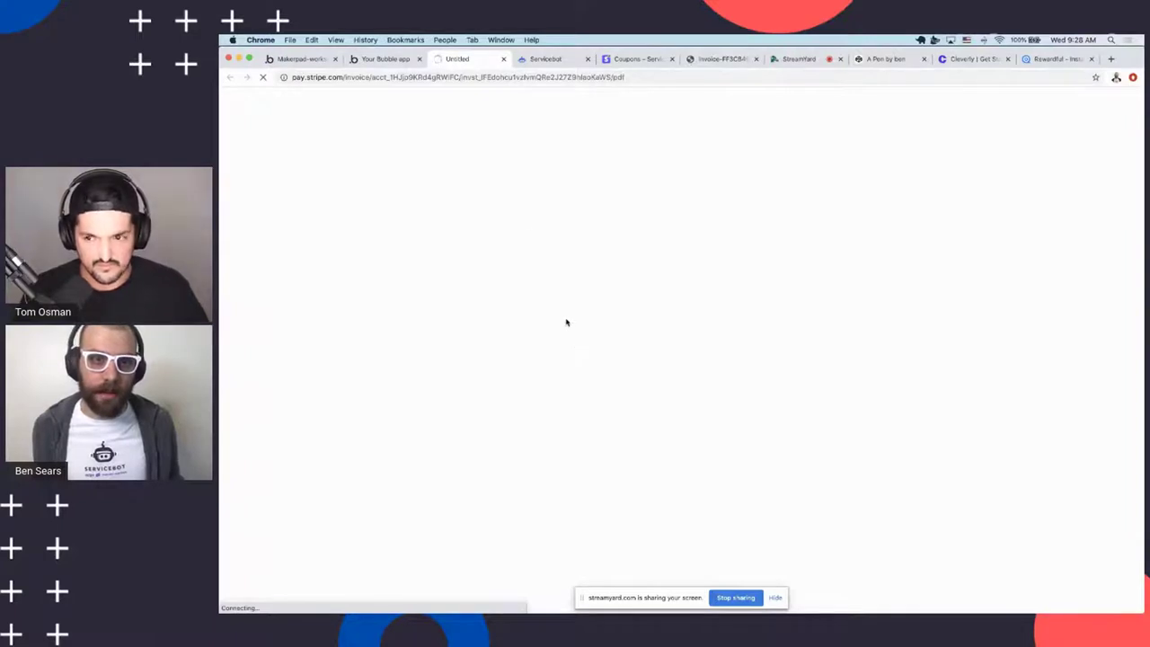
Open the invoice PDF, highlight the $100.00 due Oct 21, 2020 line, and return to billing
left_click(267, 600)
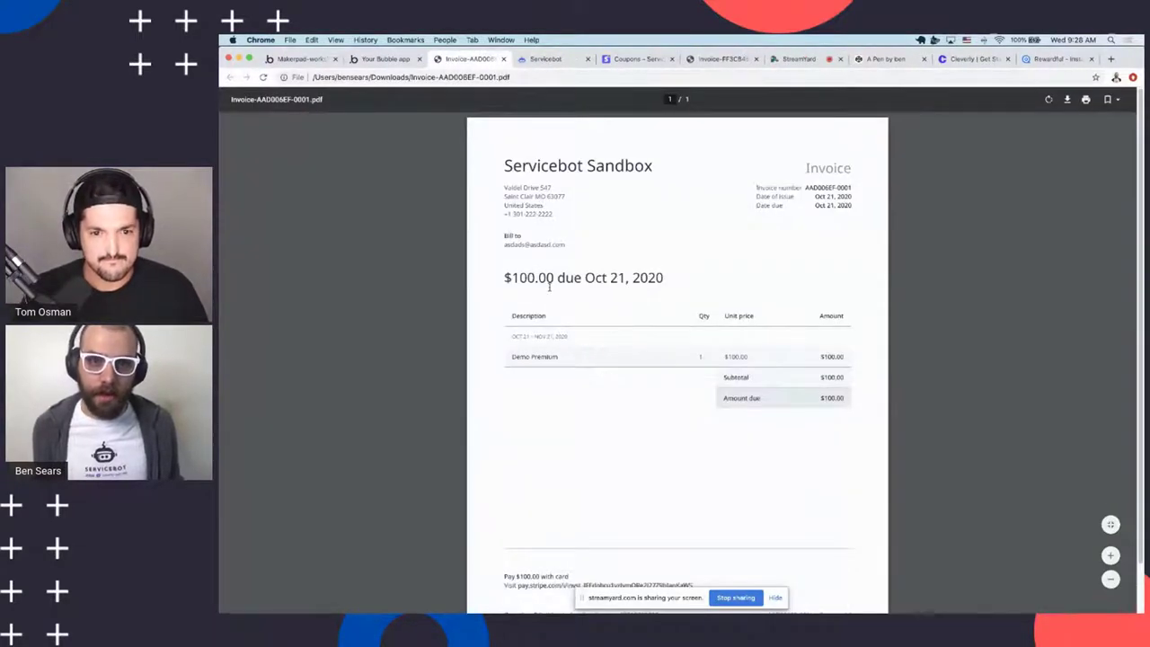
left_click_drag(505, 278, 689, 297)
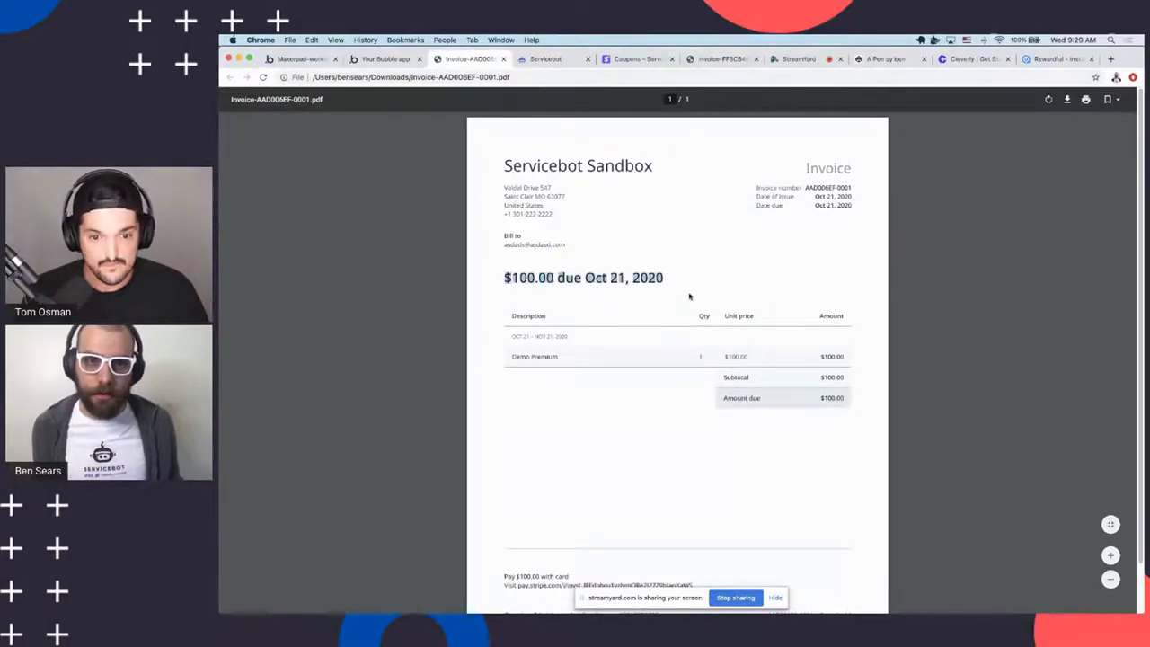
left_click(690, 297)
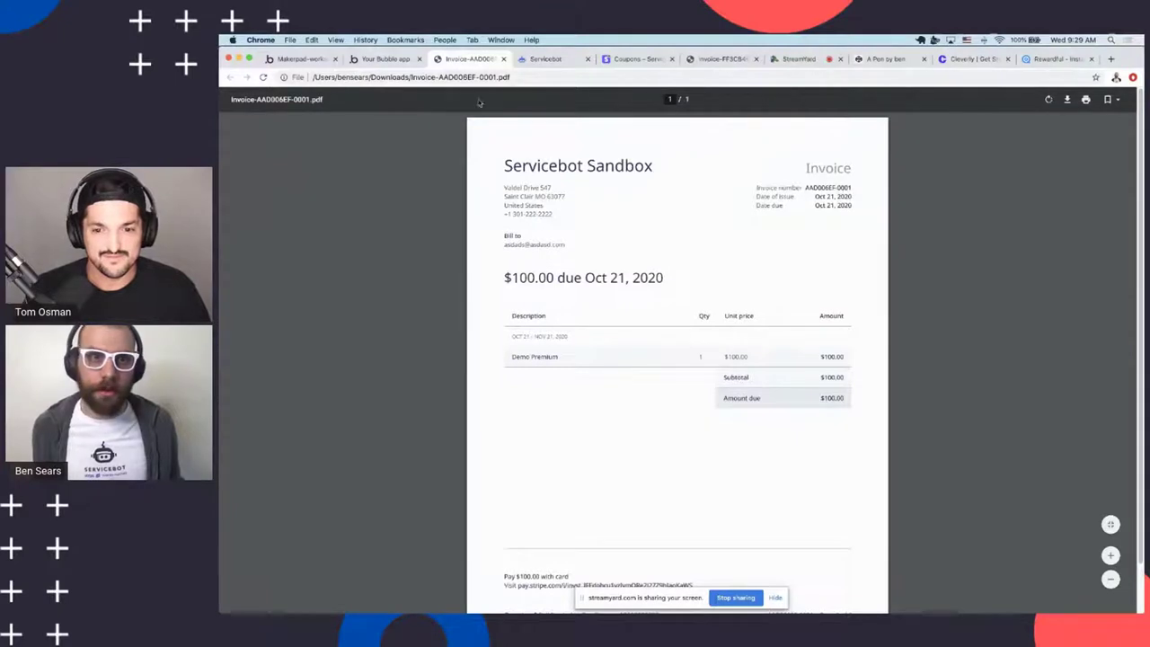
left_click(382, 59)
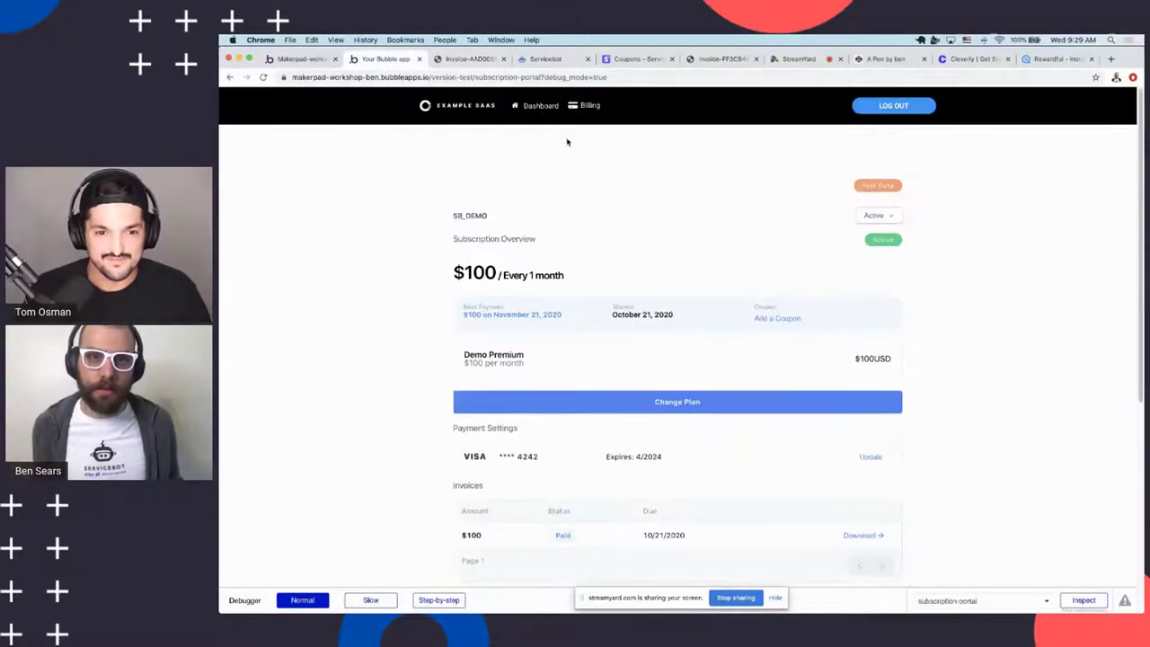
scroll(604, 210, "down", 3)
scroll(629, 236, "up", 3)
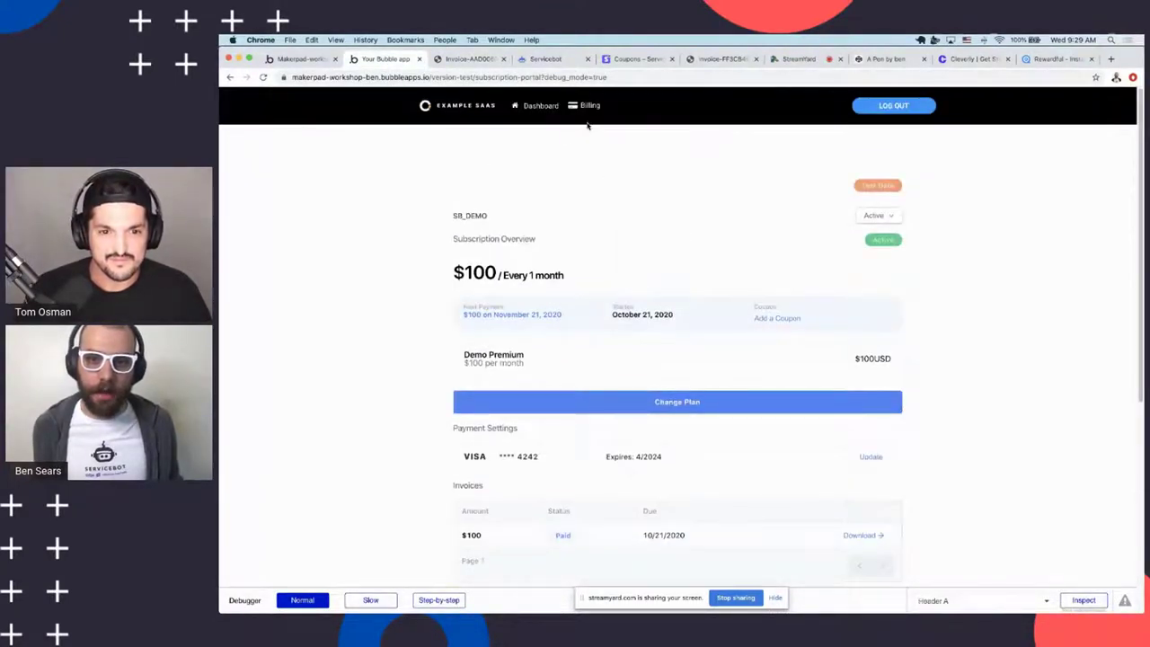
left_click(540, 106)
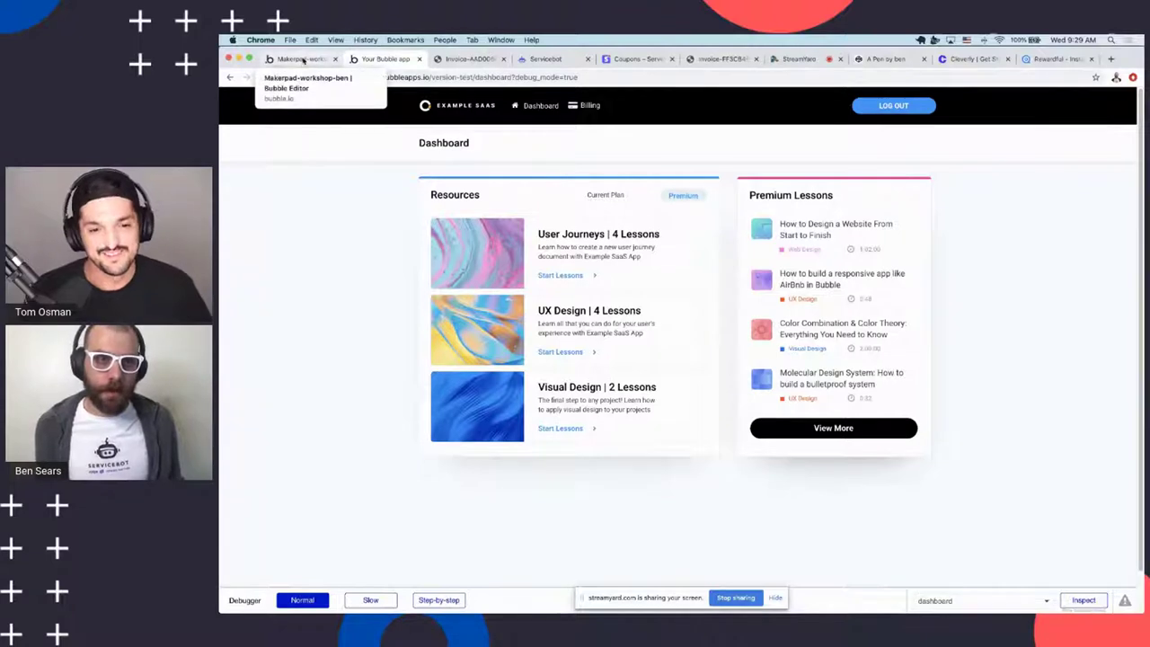
left_click(589, 106)
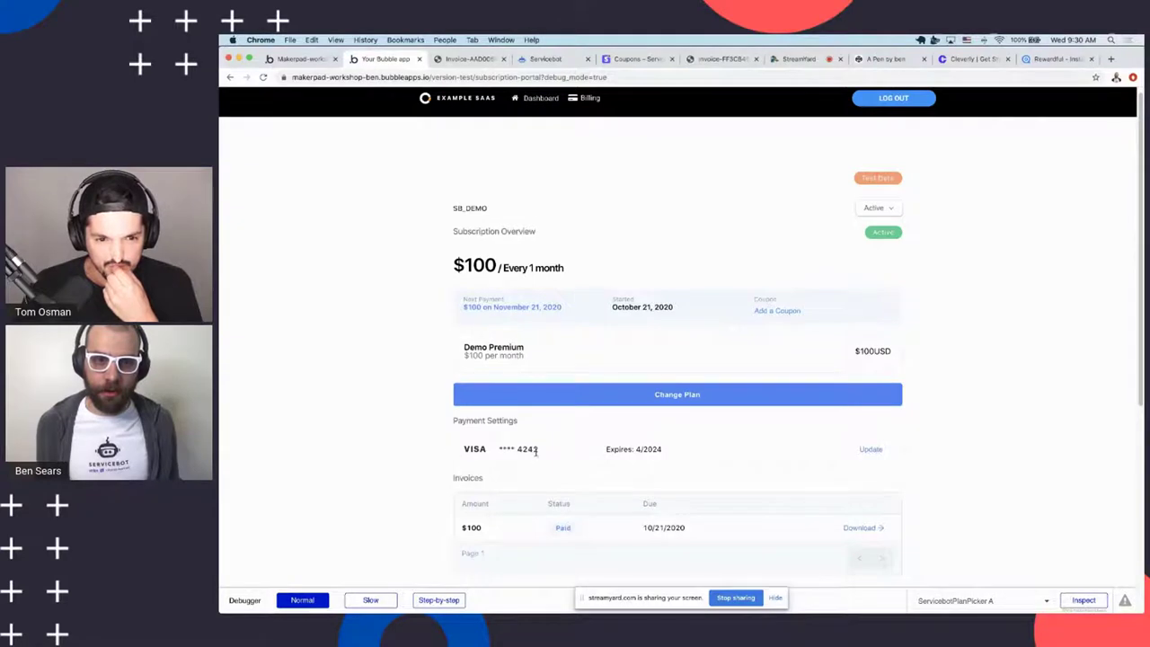
double_click(531, 449)
left_click(458, 351)
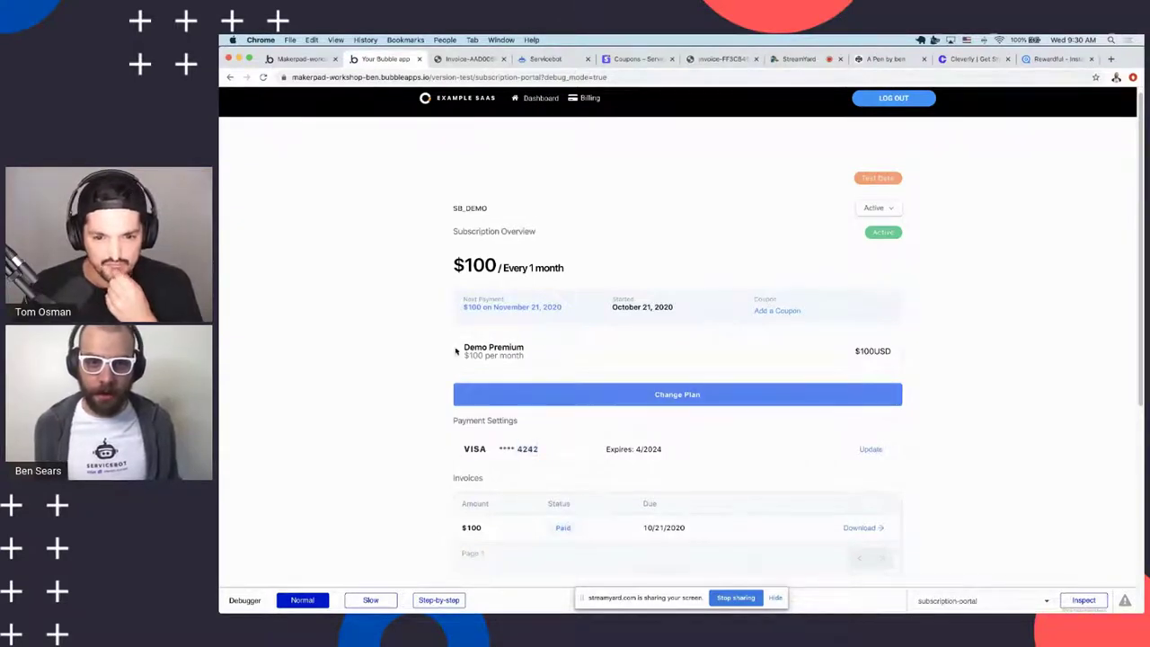
left_click_drag(463, 347, 506, 358)
left_click(506, 359)
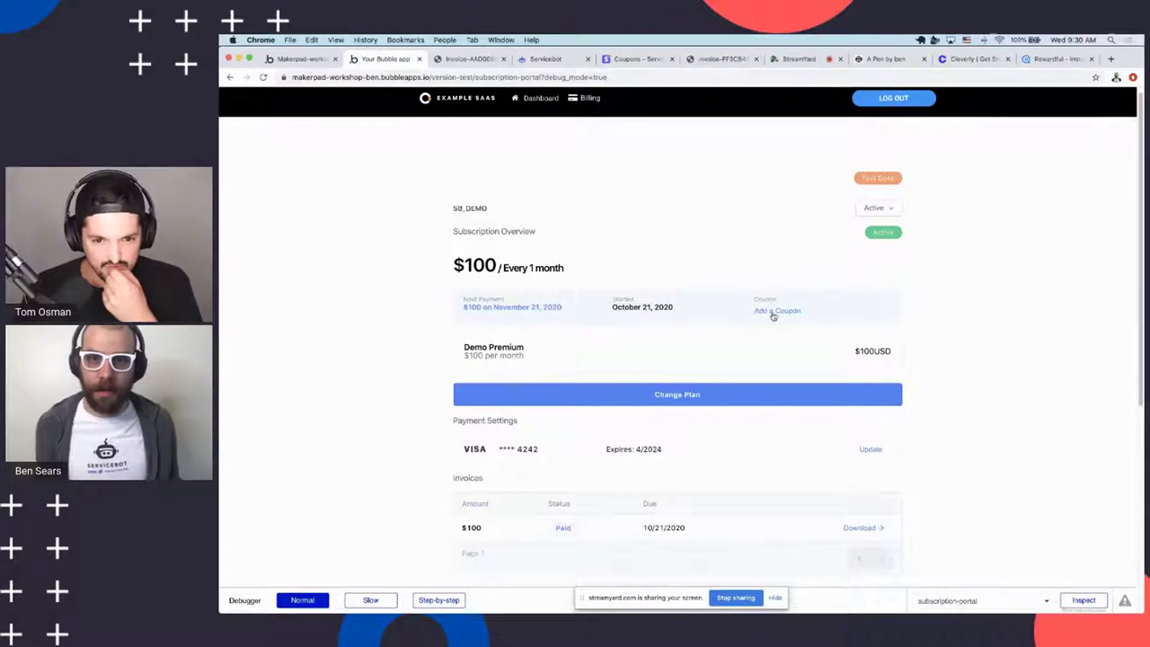
In Stripe's coupon list, open TestCoupon and select its coupon ID
left_click(637, 59)
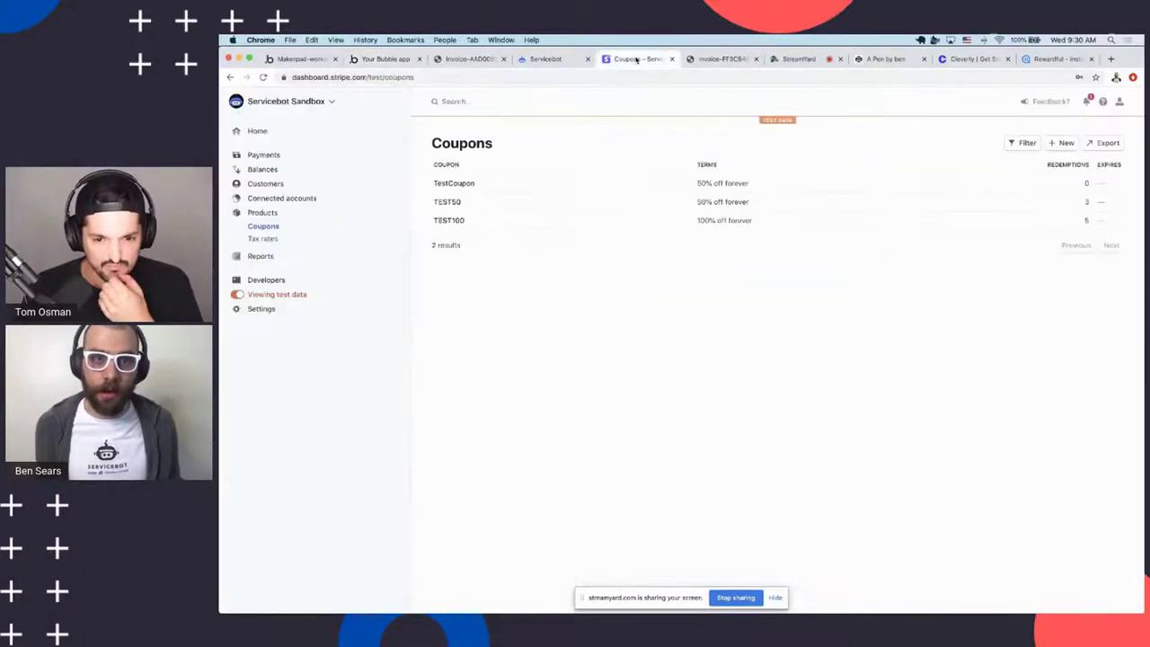
left_click(459, 183)
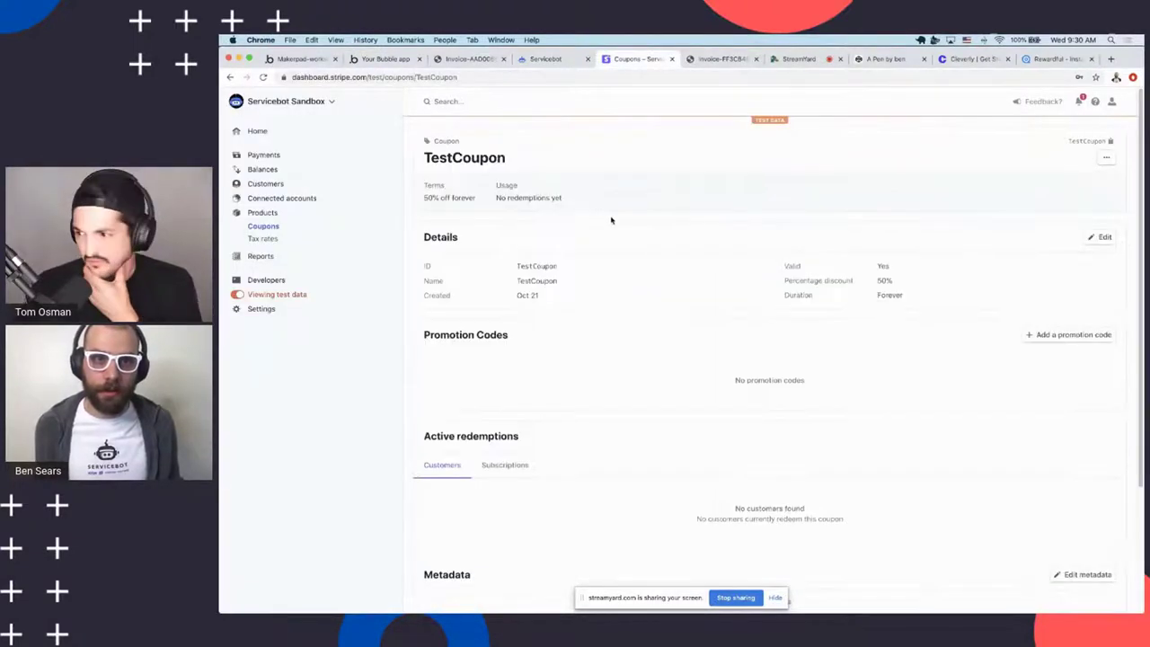
double_click(445, 157)
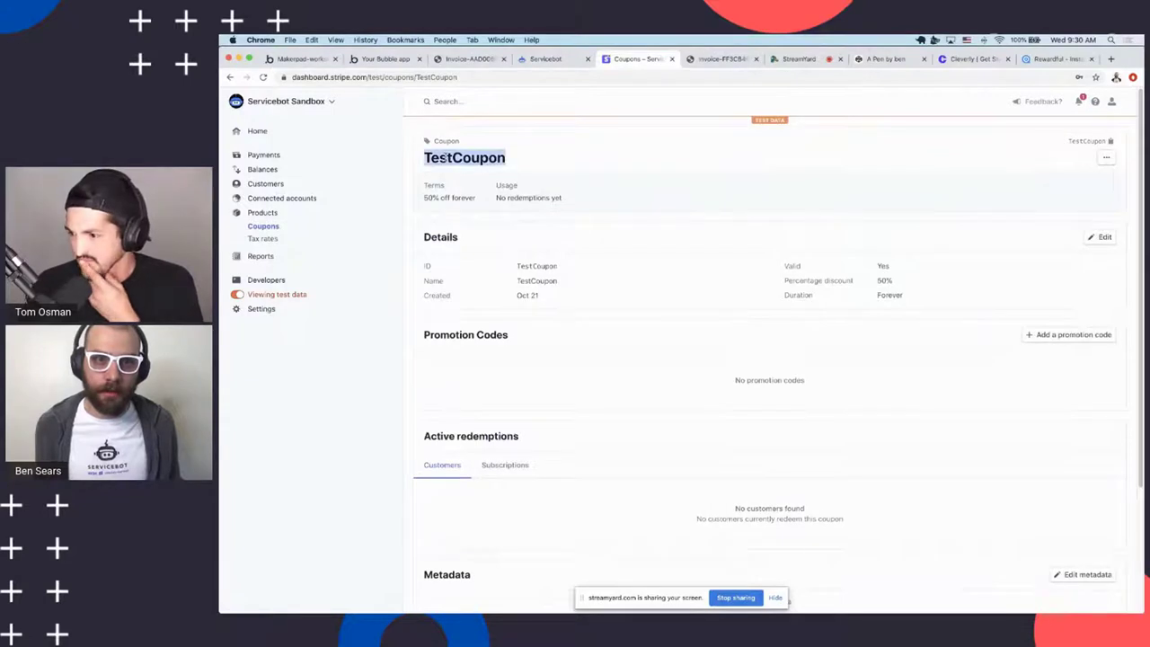
double_click(537, 266)
key("super+c")
Back in the app's subscription portal, paste the coupon code into the coupon dialog
left_click(305, 59)
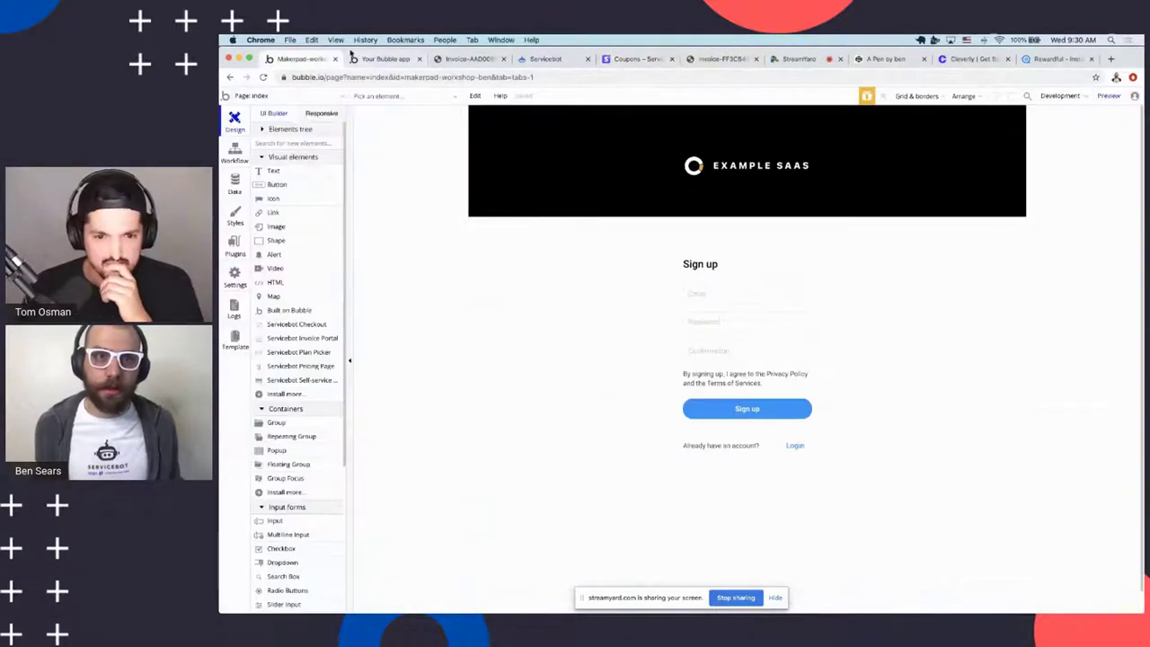
left_click(384, 59)
left_click(778, 310)
key("super+v")
key("Return")
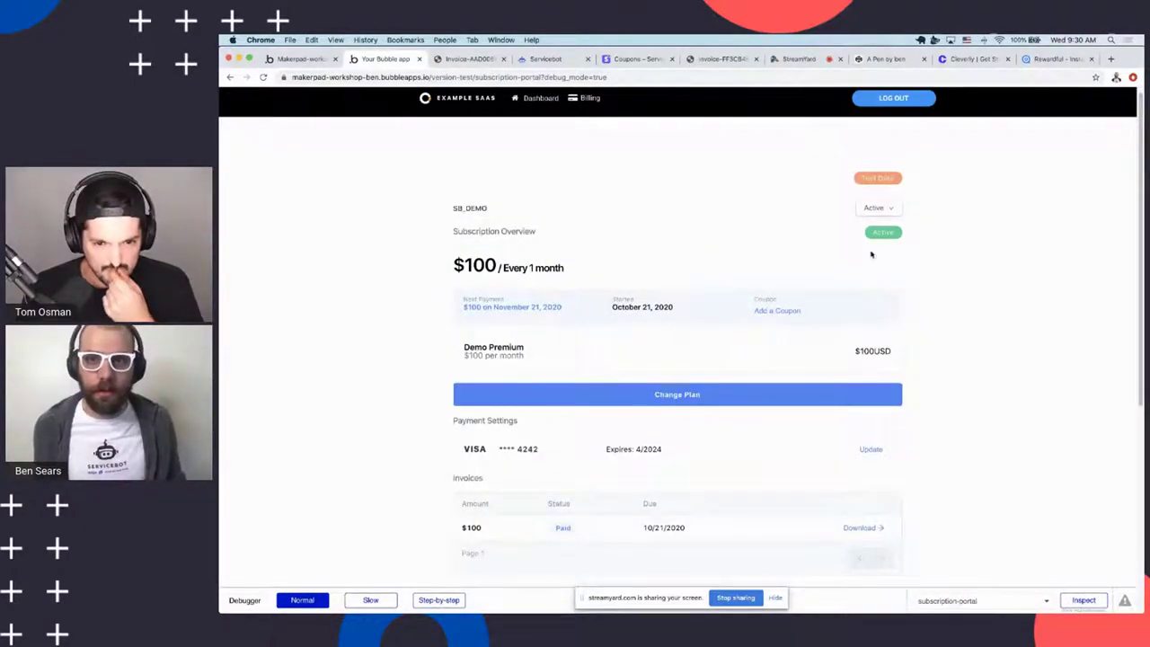
Apply TestCoupon to the subscription, bringing it to $50 monthly at 50% off forever
left_click(778, 310)
key("super+v")
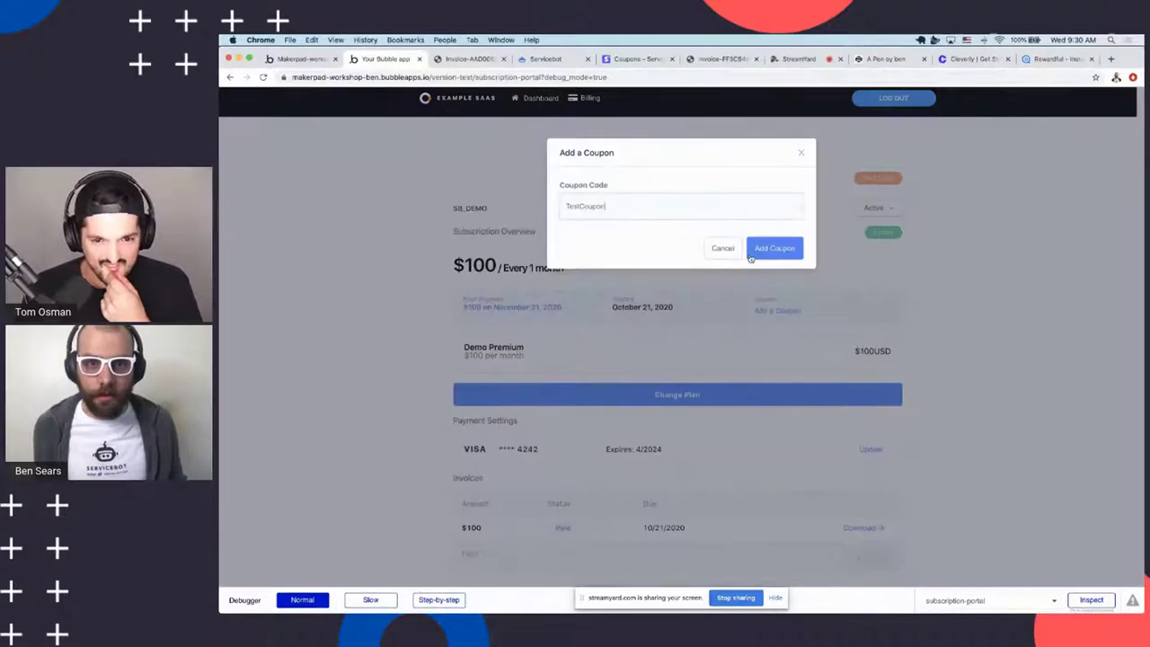
left_click(772, 248)
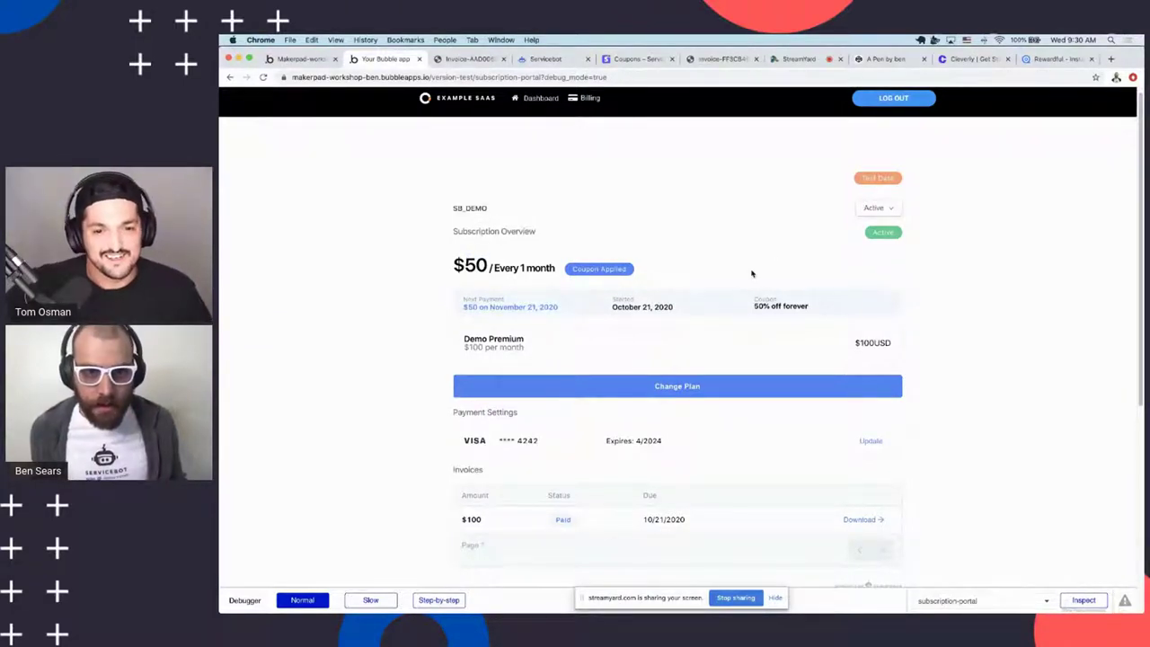
scroll(752, 261, "down", 3)
scroll(783, 359, "up", 4)
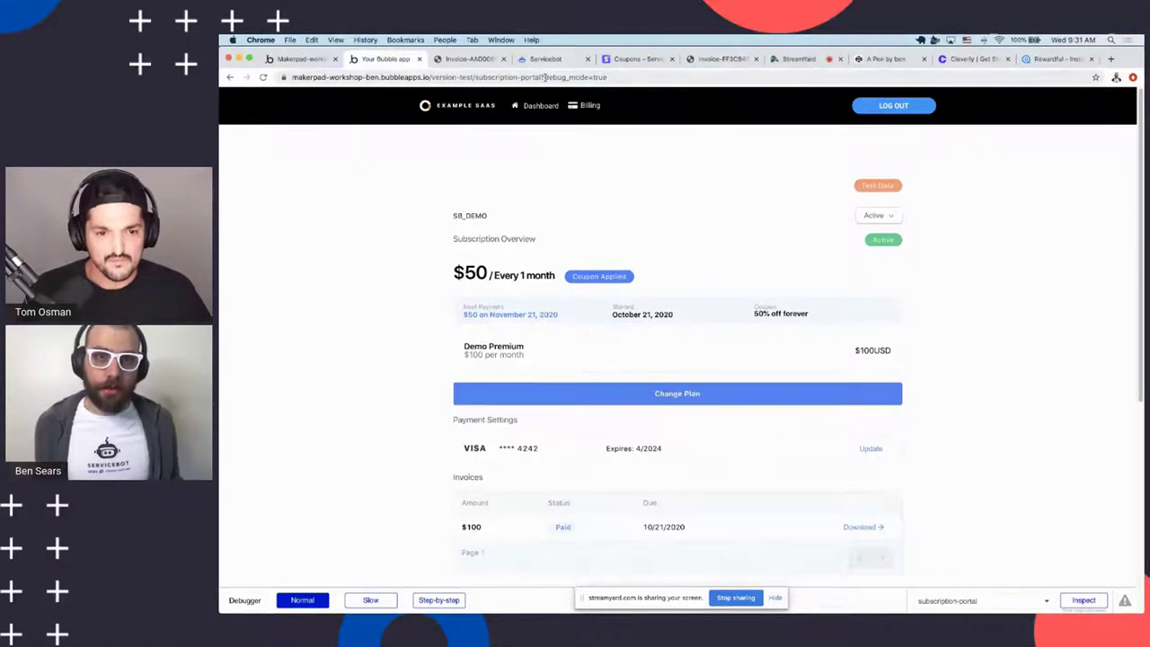
left_click(620, 59)
Open the Simple Tier product's $10.00 price for editing, then check Servicebot's Plan Picker settings
left_click(262, 213)
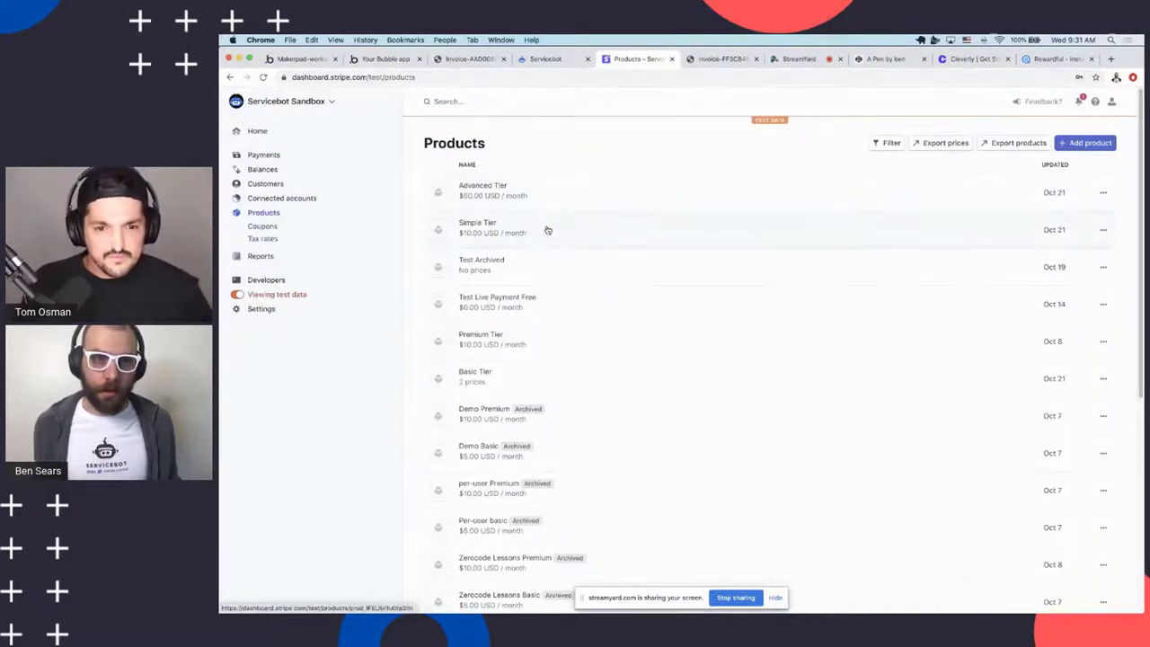
left_click(549, 231)
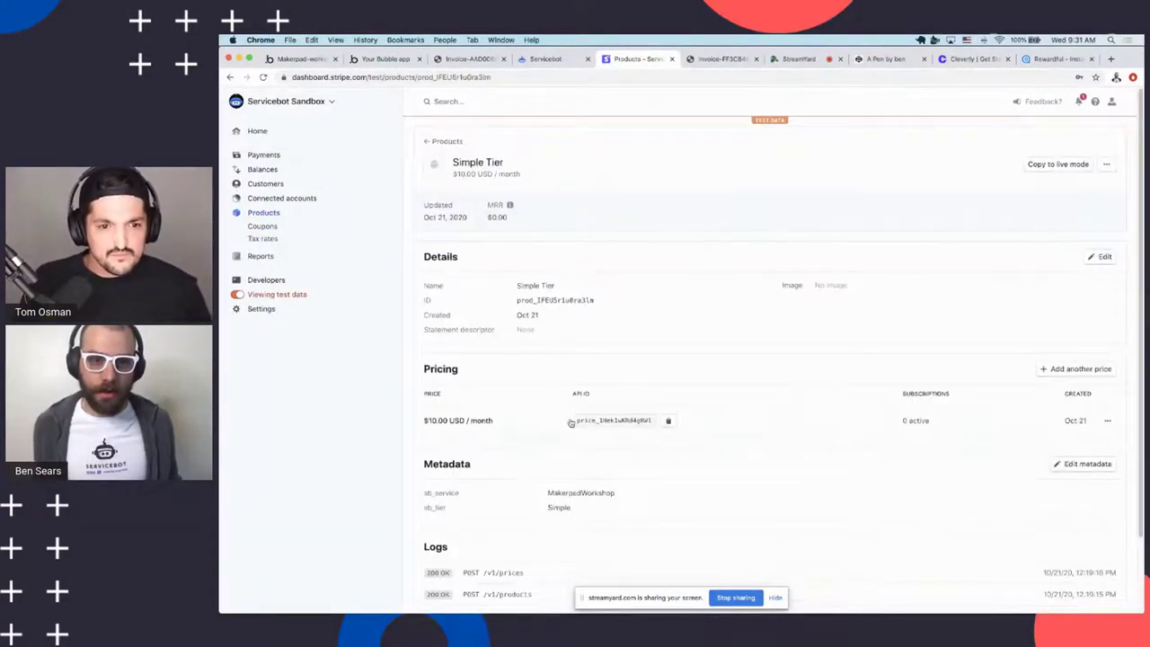
left_click(1107, 421)
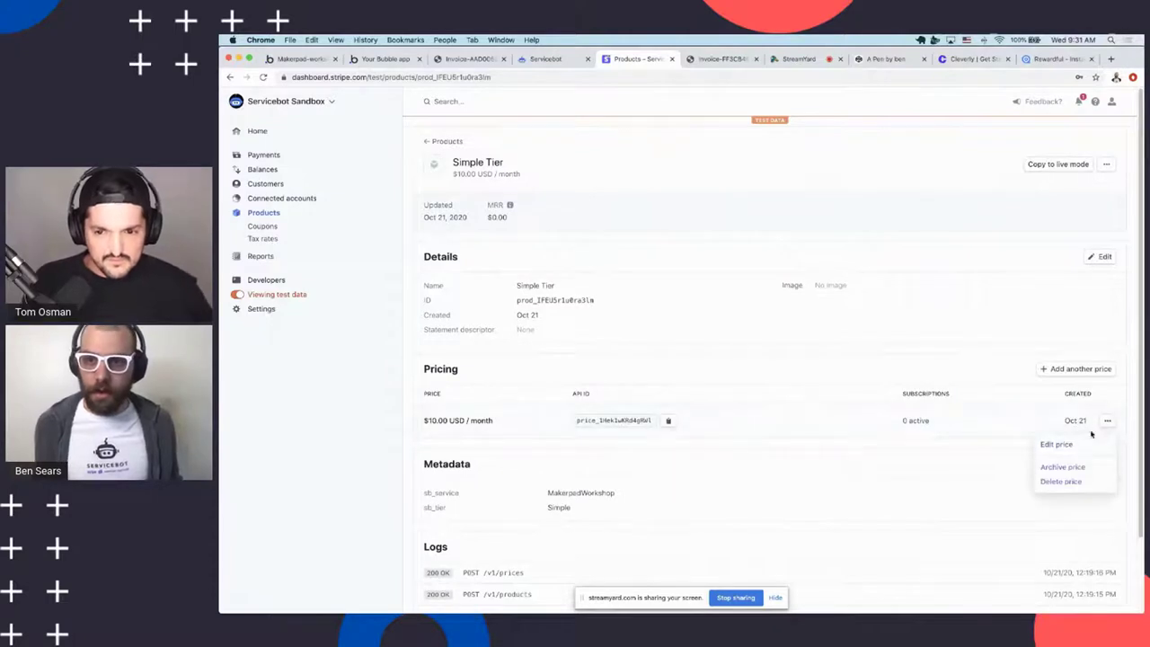
left_click(1076, 445)
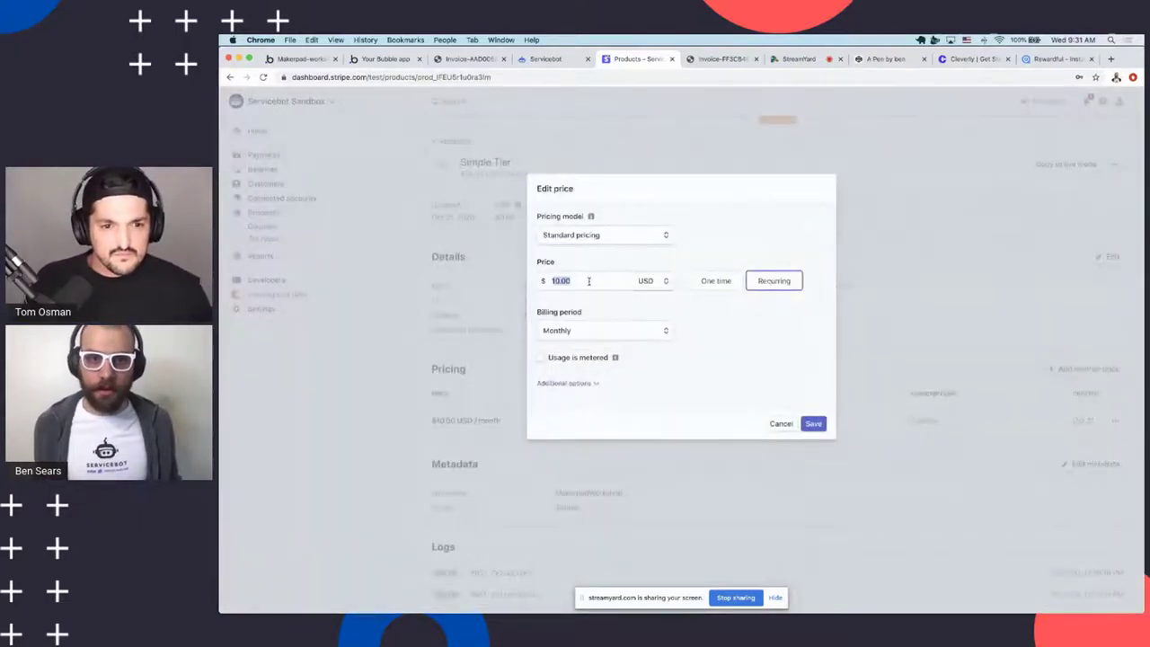
left_click(777, 424)
left_click(520, 60)
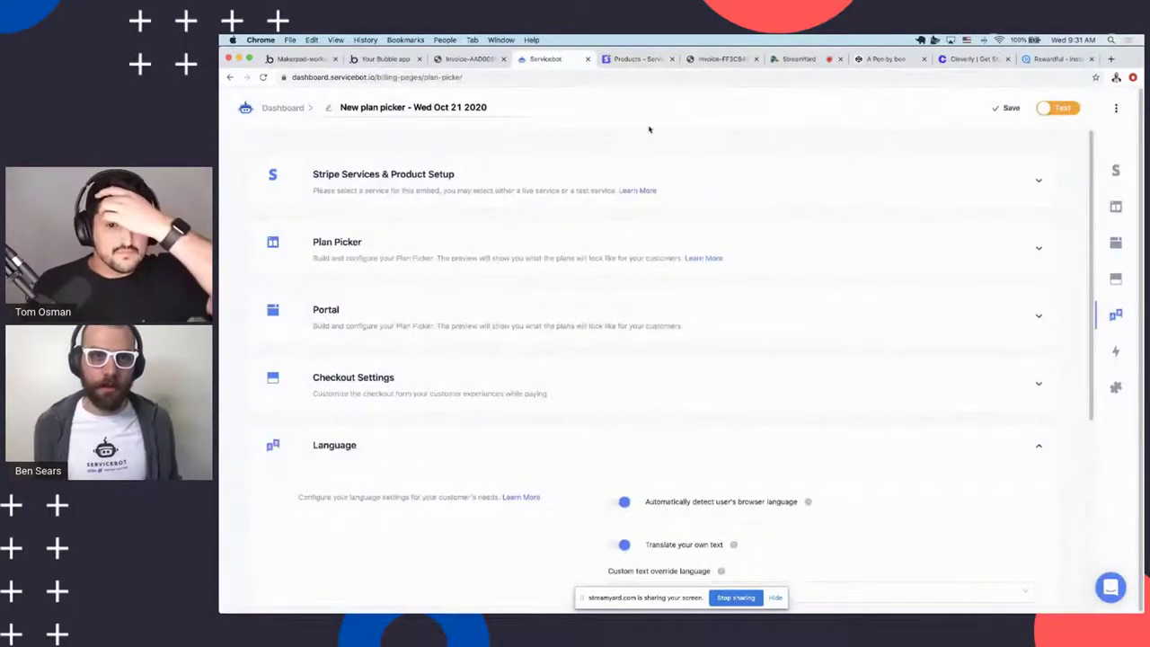
left_click(449, 256)
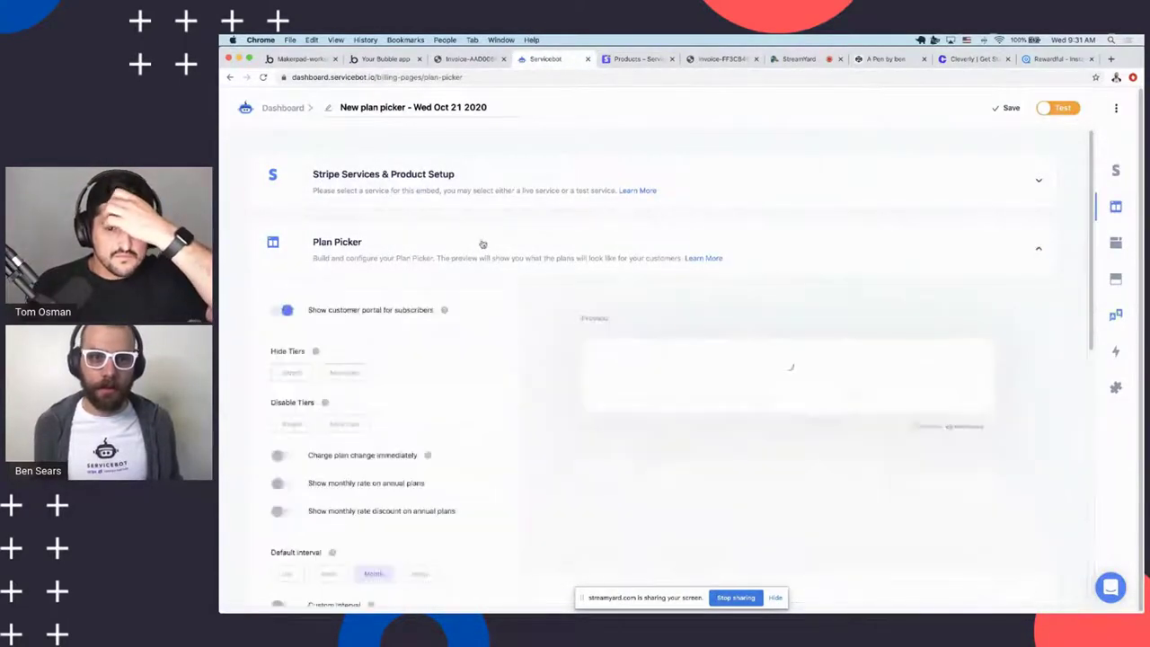
left_click(613, 59)
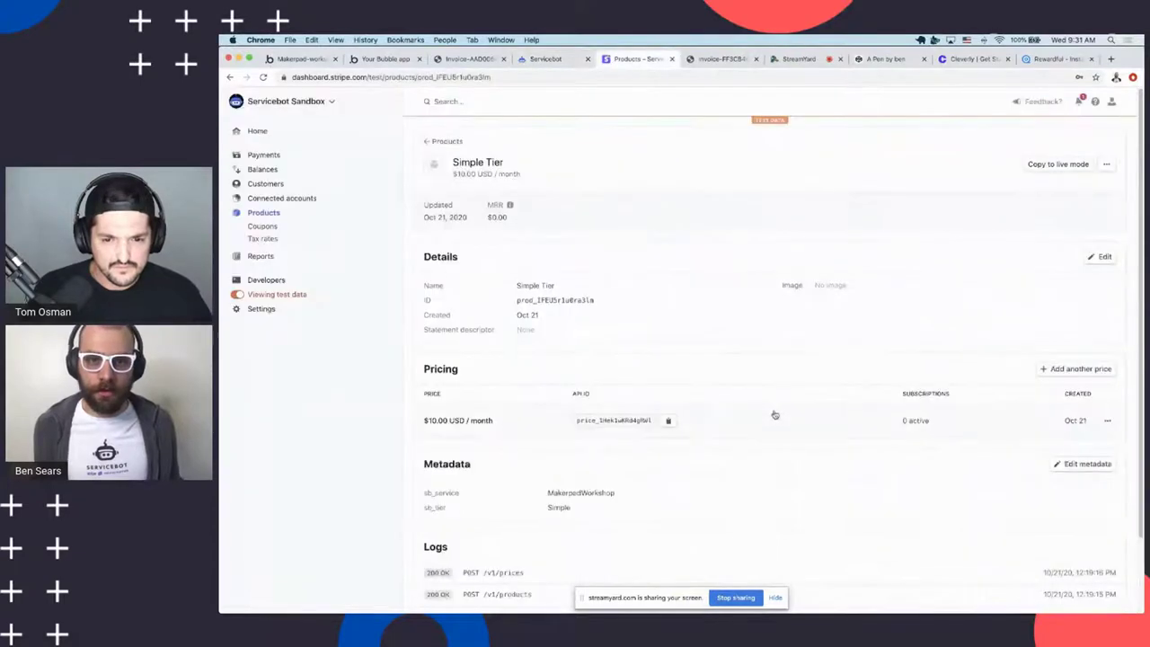
Change the Simple Tier monthly price from $10.00 to $20.00 and save it
left_click(1107, 420)
left_click(1059, 441)
left_click(629, 281)
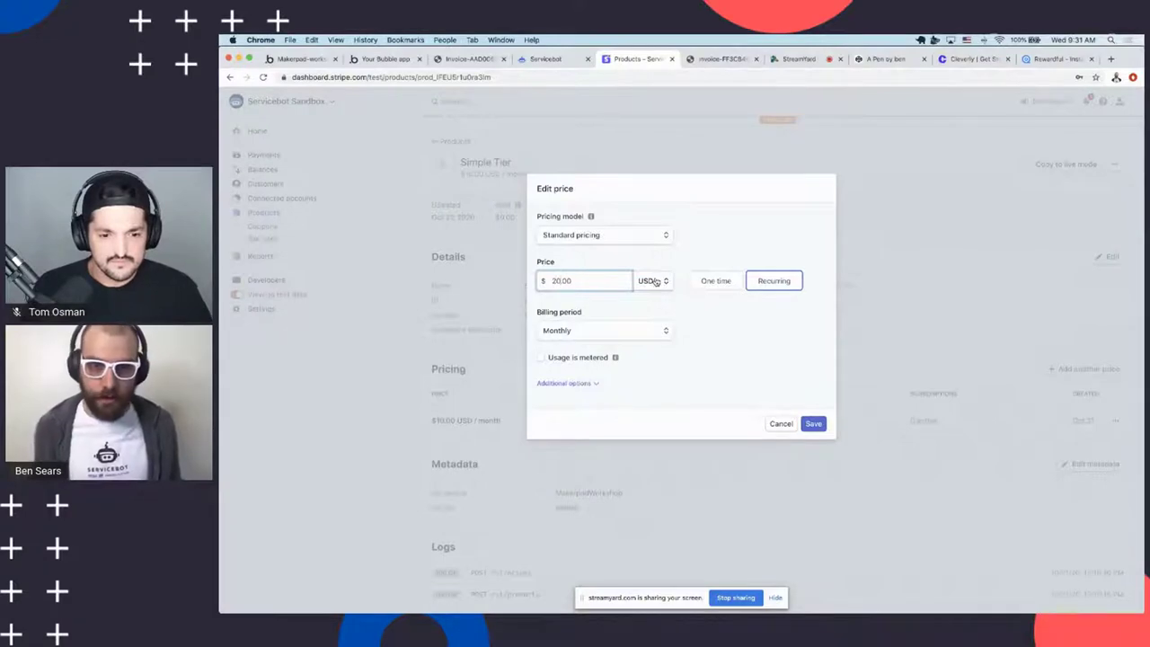
left_click(813, 424)
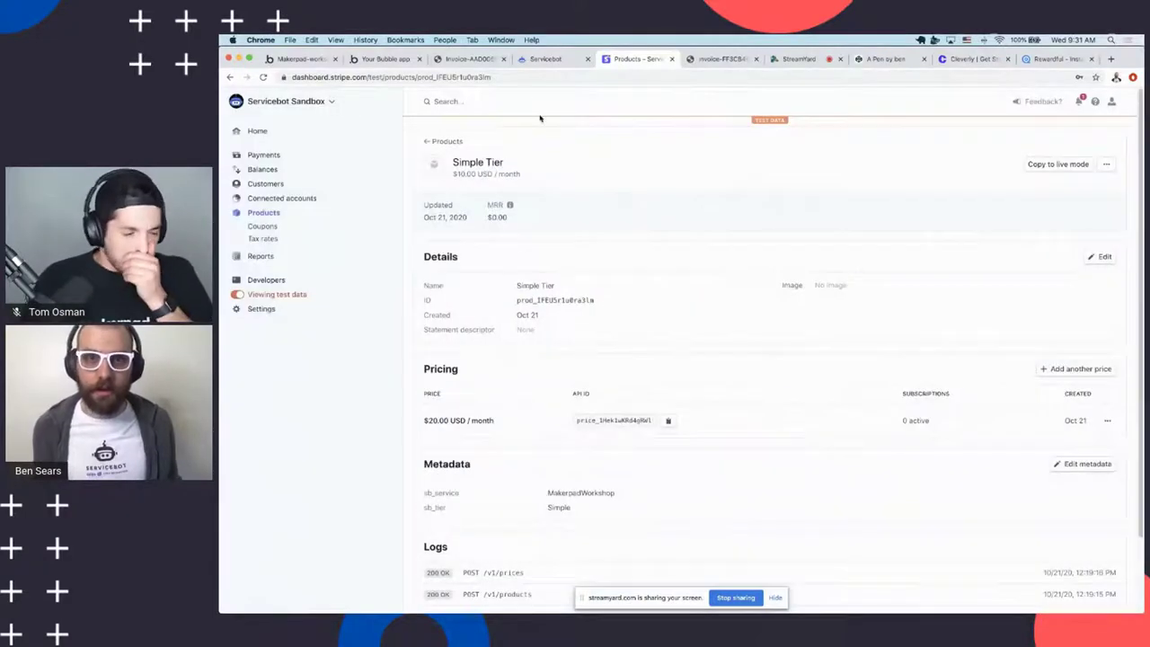
Reload the Servicebot plan picker and review its Plan Picker settings and preview
left_click(539, 59)
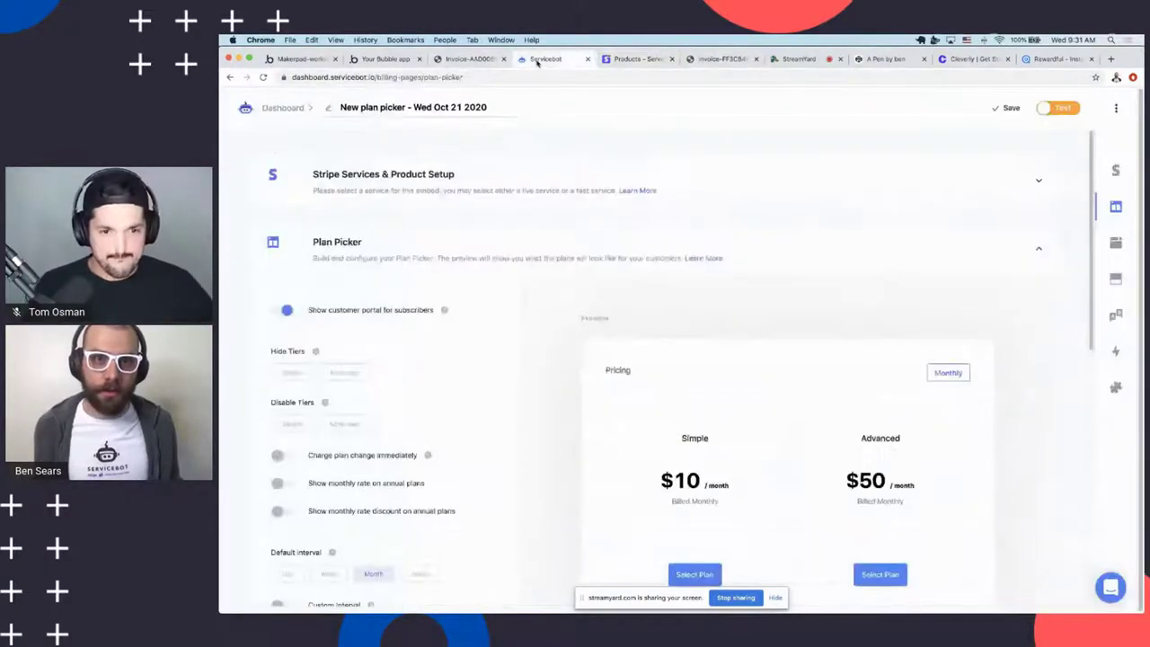
key("super+r")
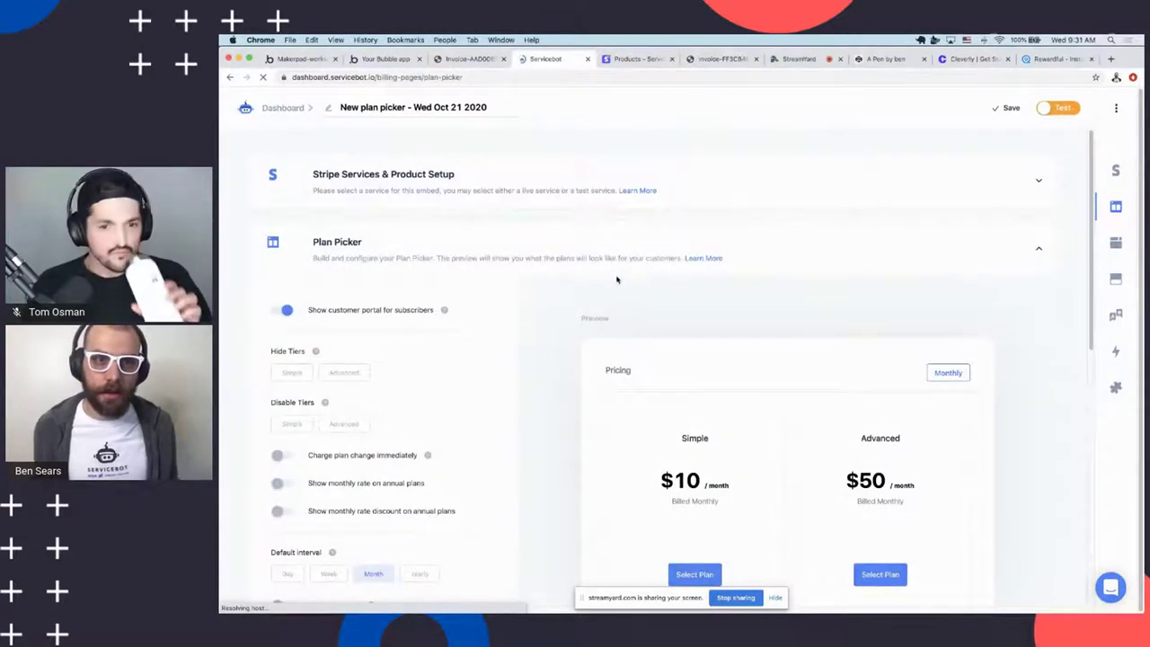
scroll(581, 426, "down", 3)
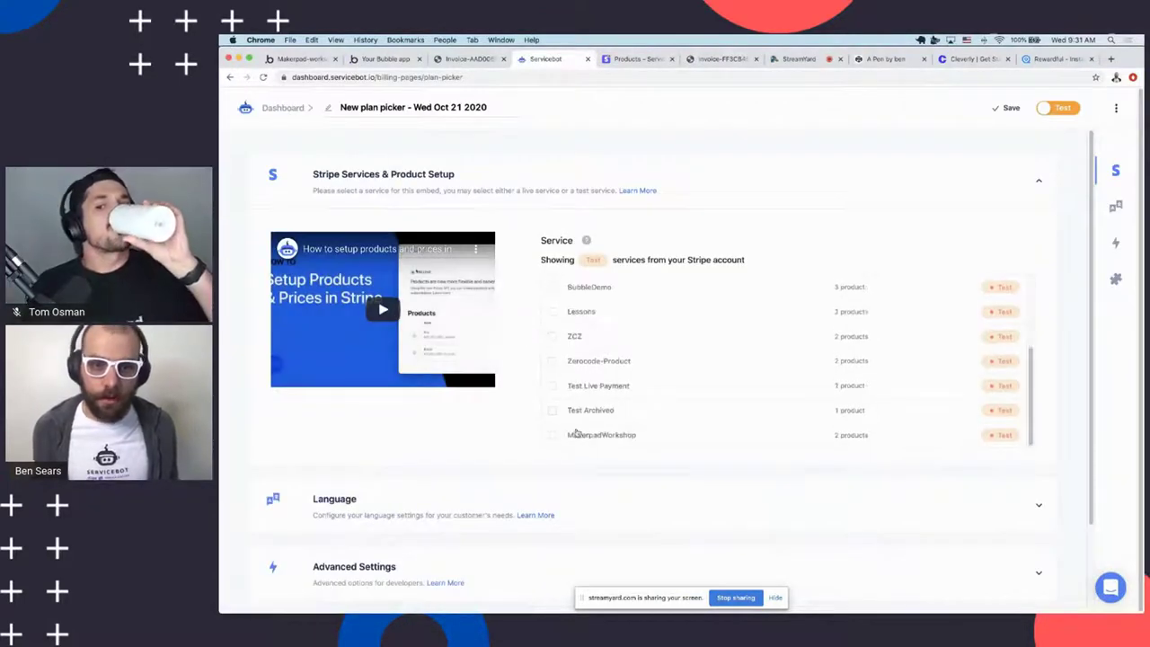
scroll(575, 441, "down", 3)
left_click(405, 315)
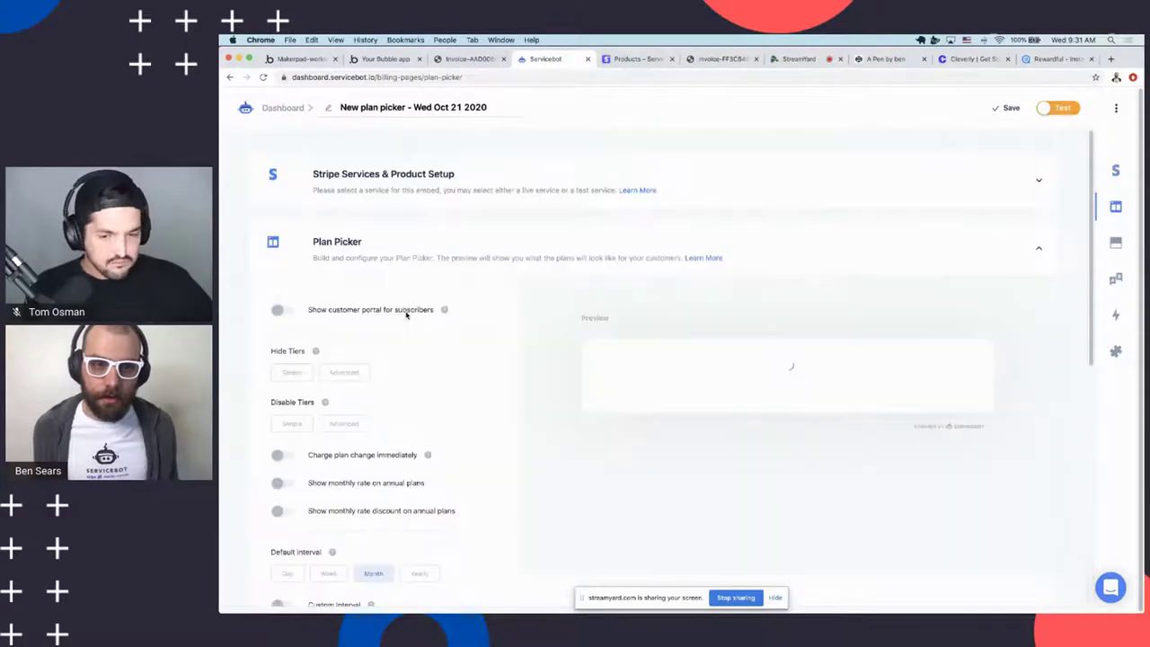
scroll(699, 412, "down", 3)
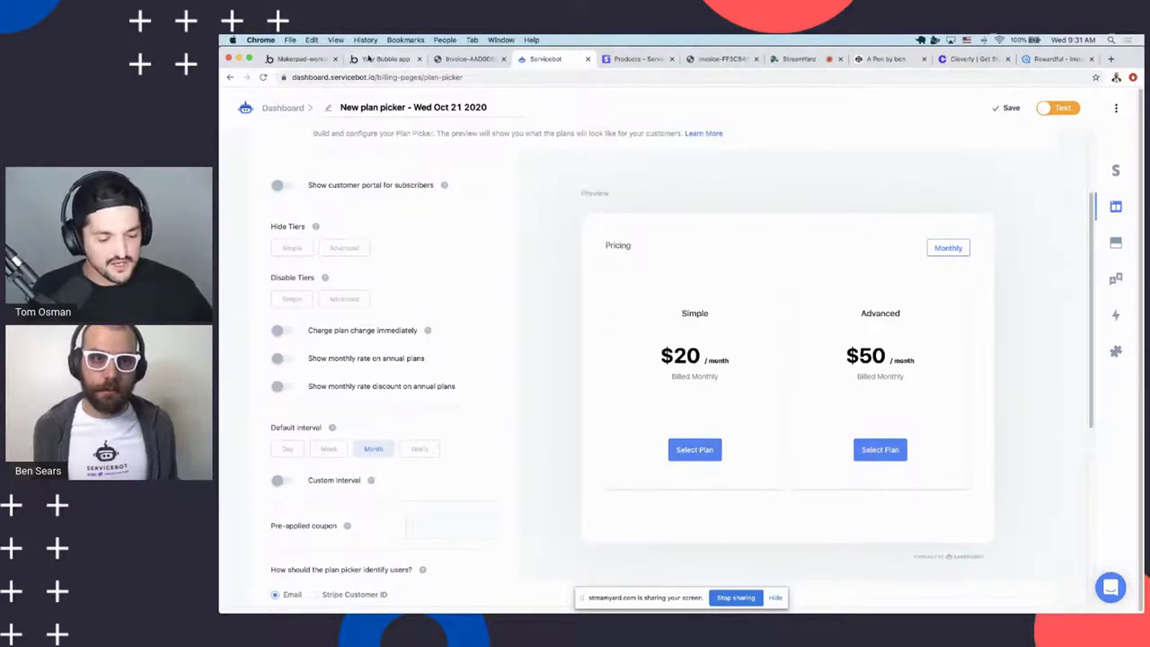
scroll(556, 265, "up", 2)
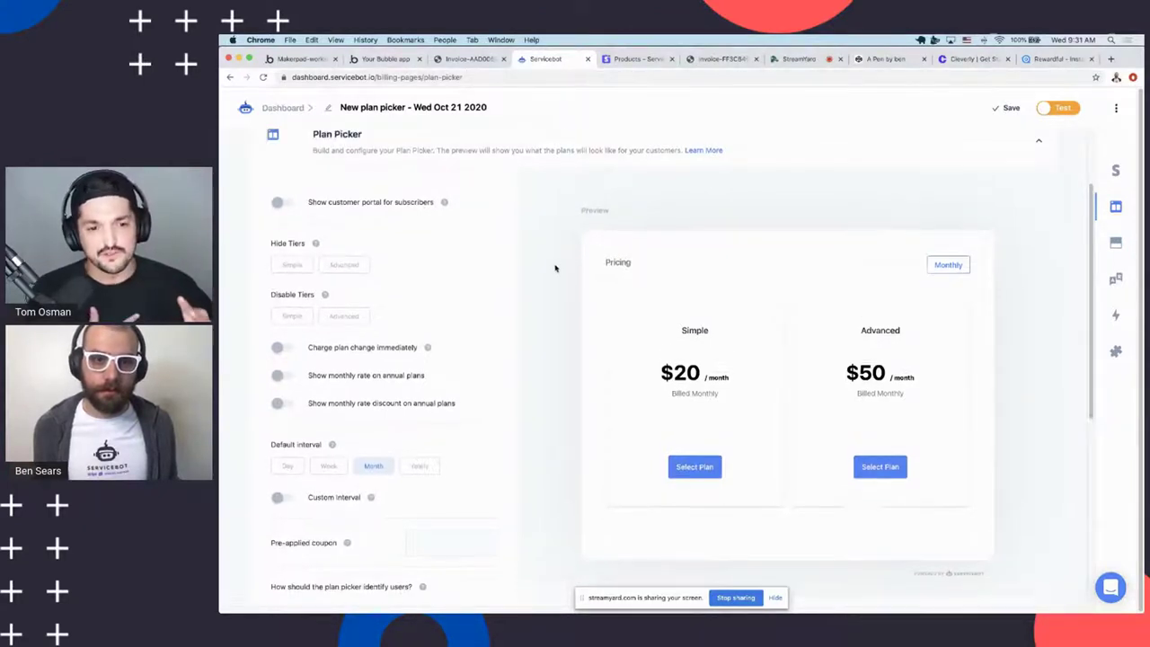
scroll(535, 265, "down", 2)
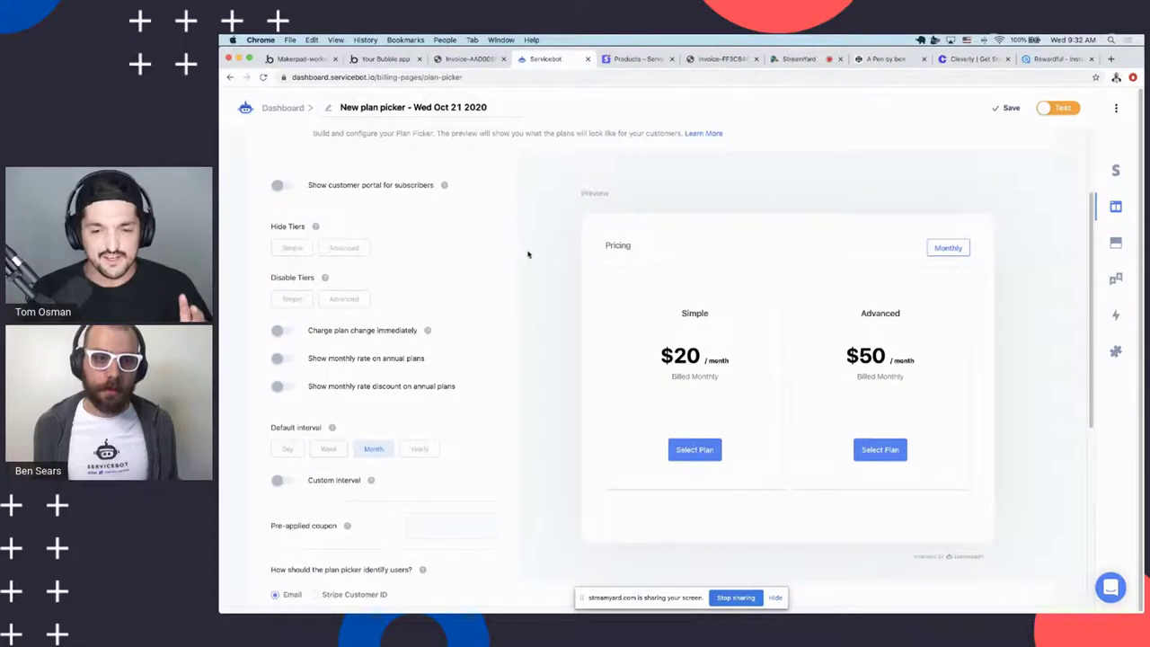
scroll(528, 253, "down", 1)
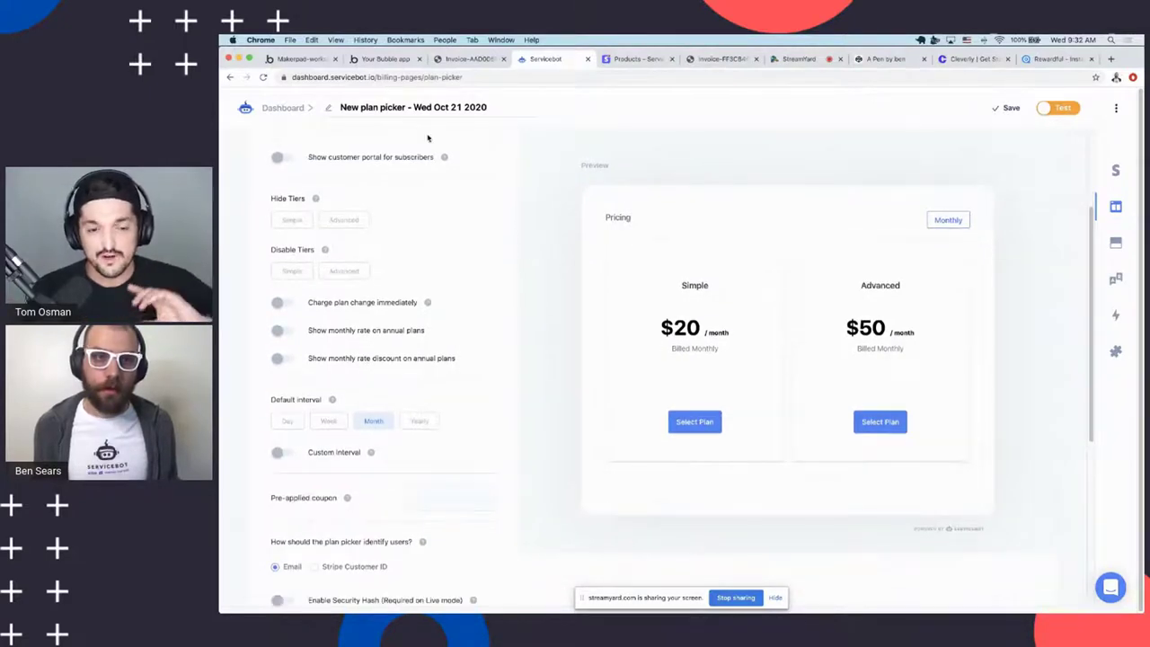
scroll(431, 168, "up", 1)
scroll(441, 172, "up", 4)
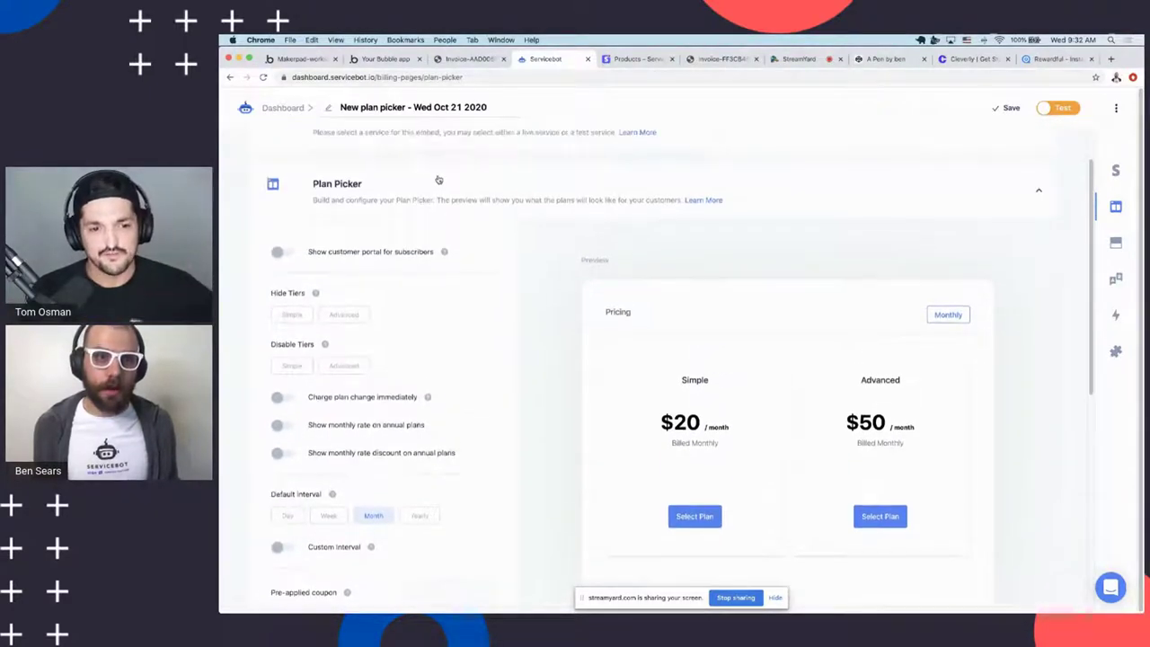
scroll(436, 193, "down", 12)
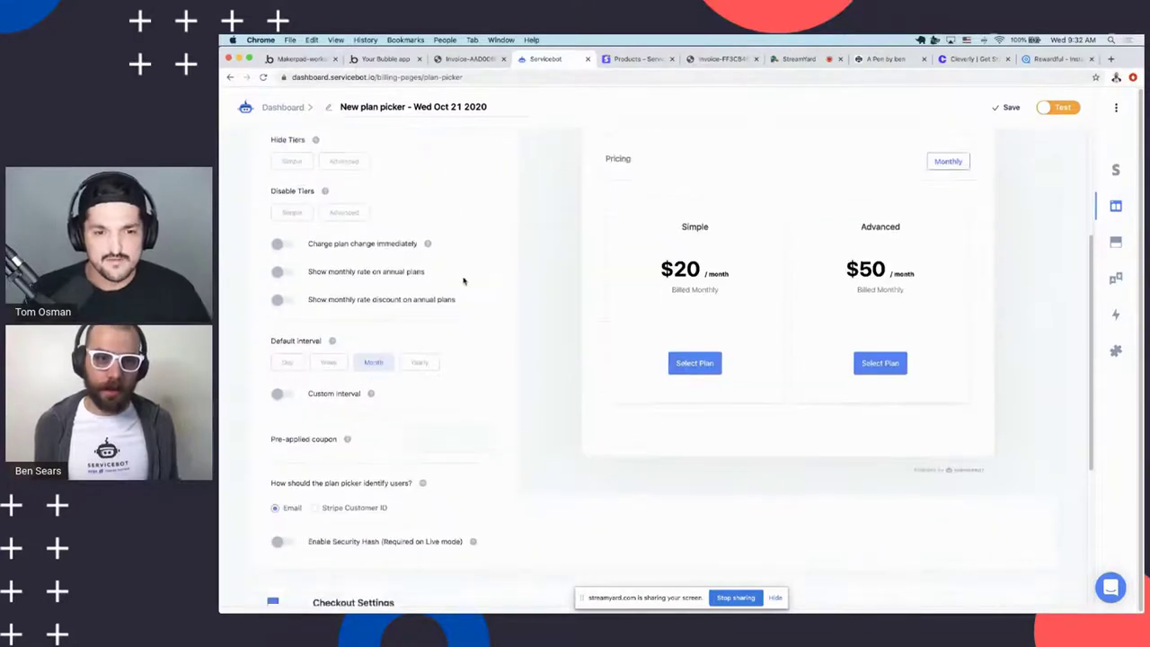
Expand the Embed section and save the billing page to generate its embed code
left_click(382, 528)
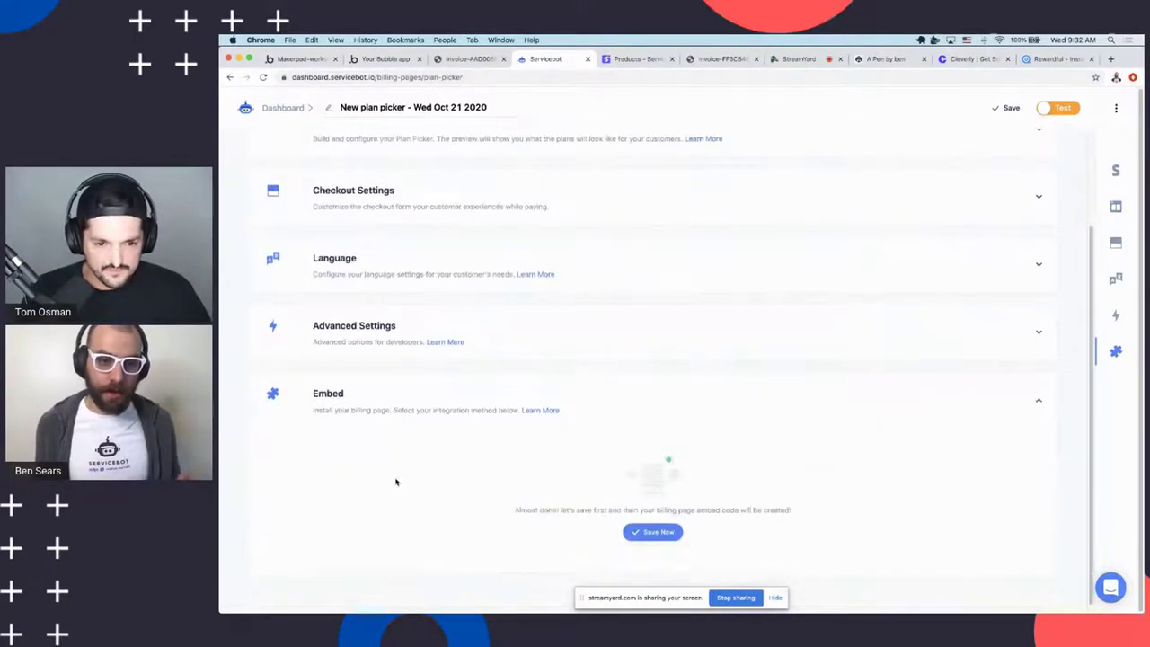
left_click(646, 533)
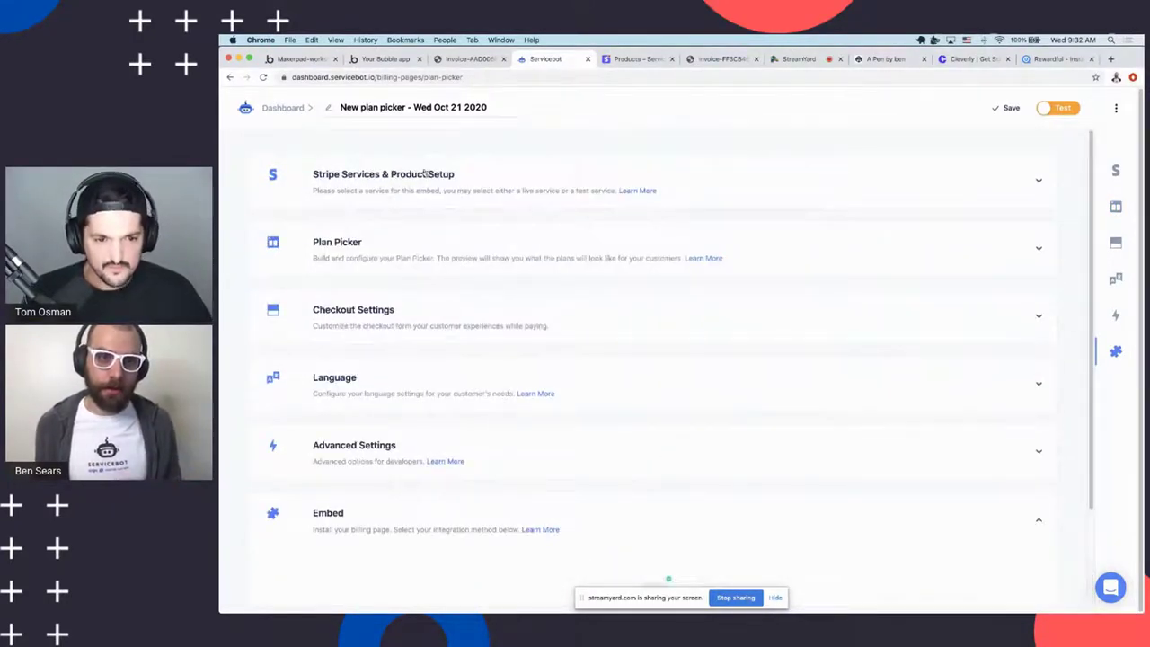
scroll(527, 393, "down", 3)
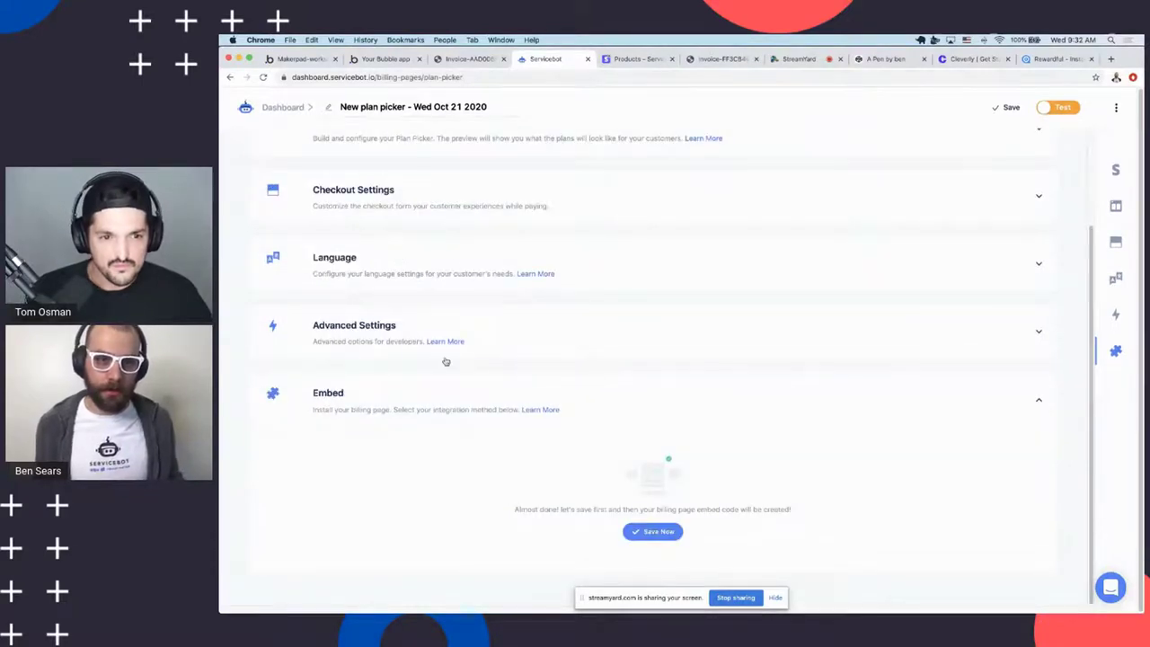
scroll(449, 383, "up", 3)
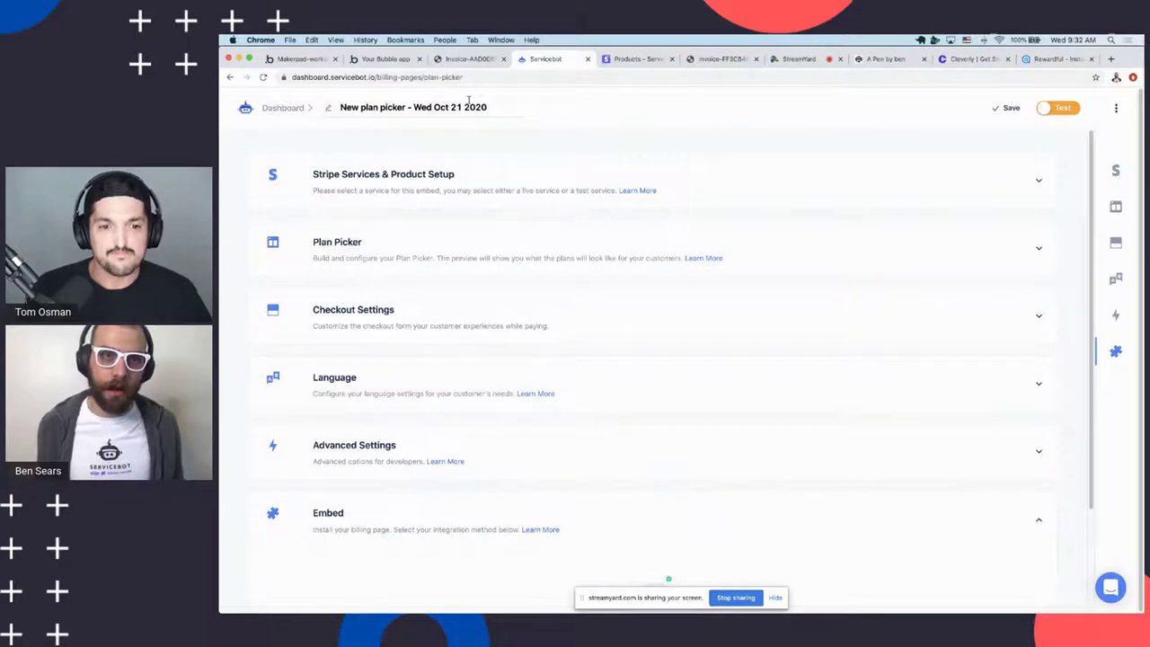
left_click(382, 59)
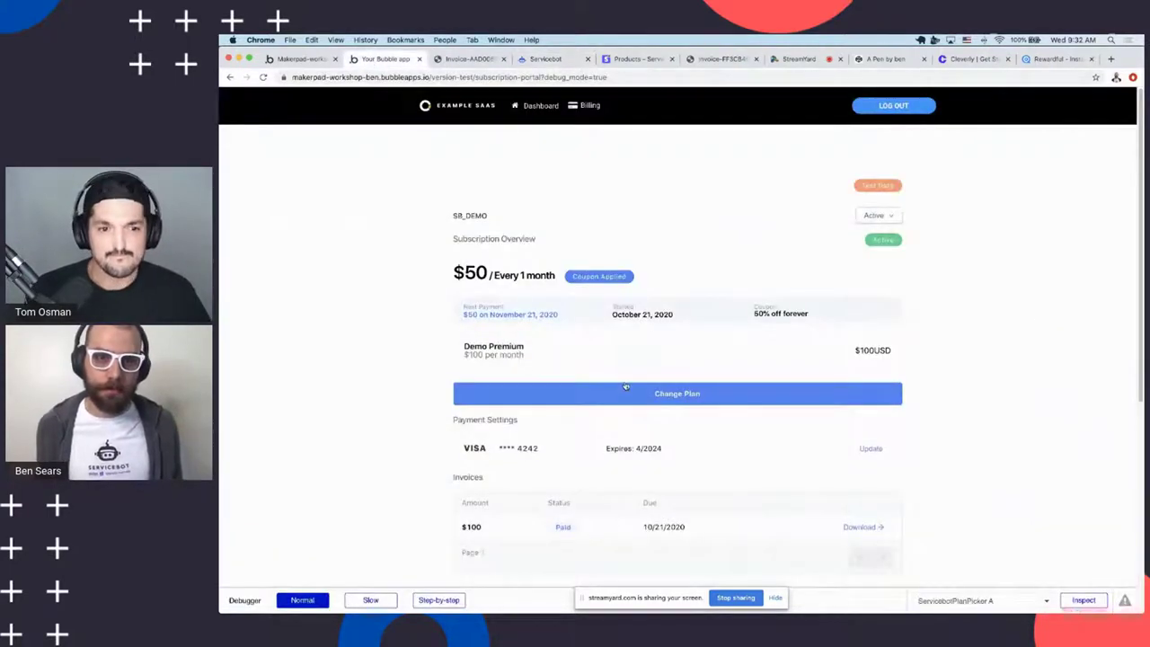
Load the app's 'dashboard' page, with its Premium Lessons upgrade panel, in the Bubble editor
left_click(304, 61)
left_click(382, 58)
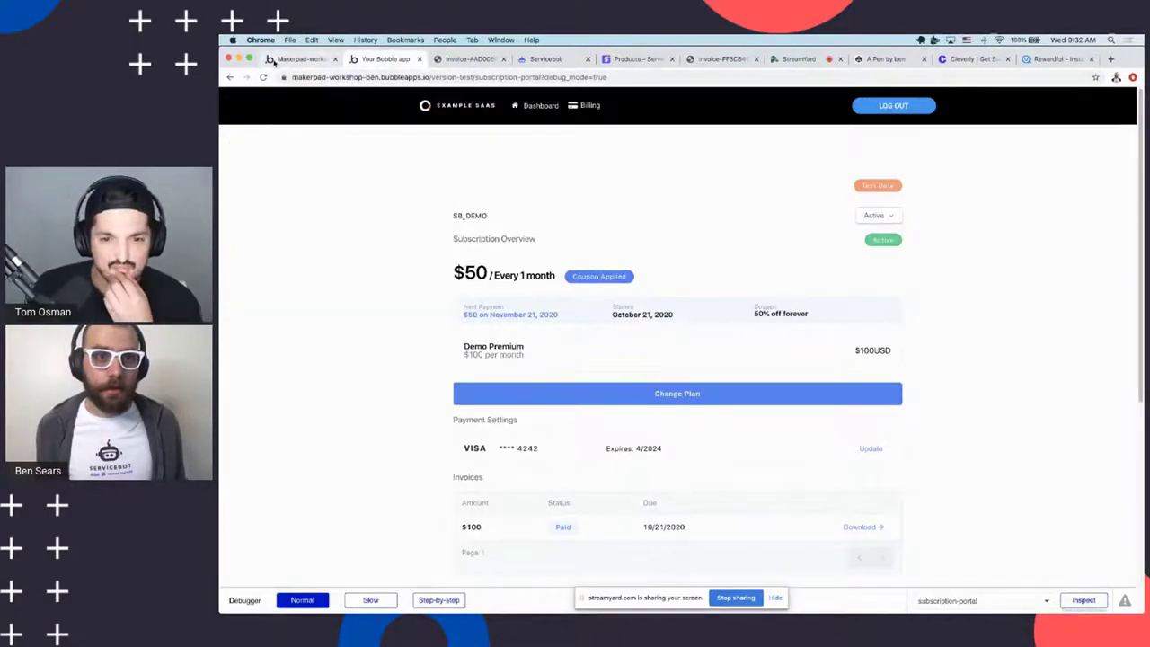
left_click(279, 60)
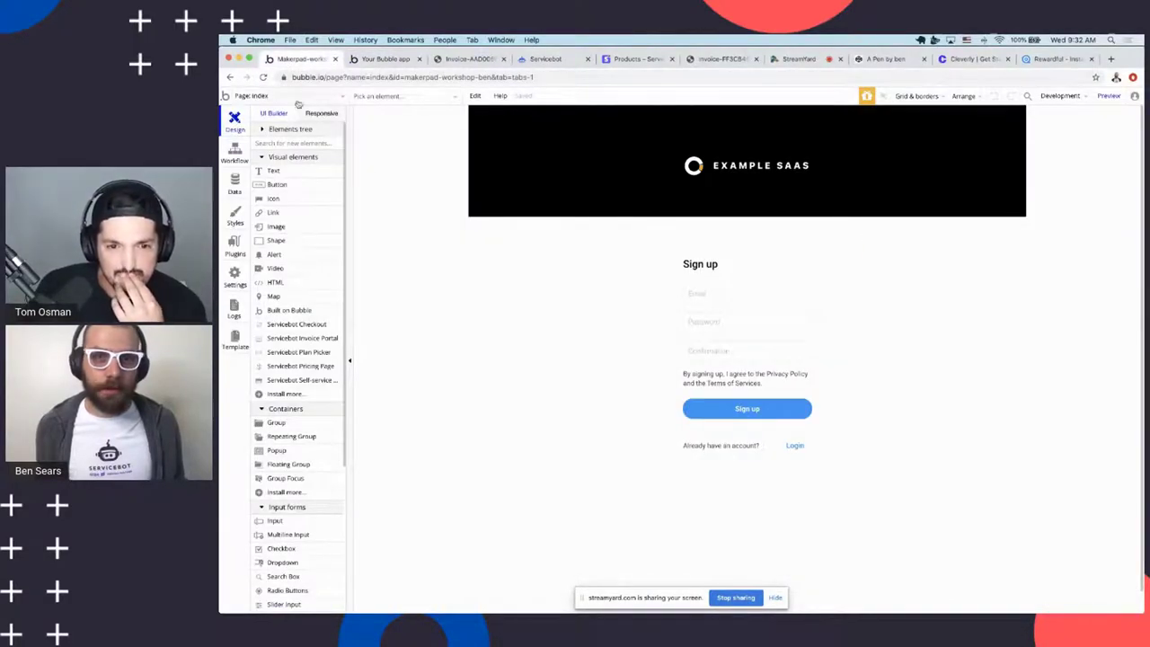
scroll(475, 338, "down", 1)
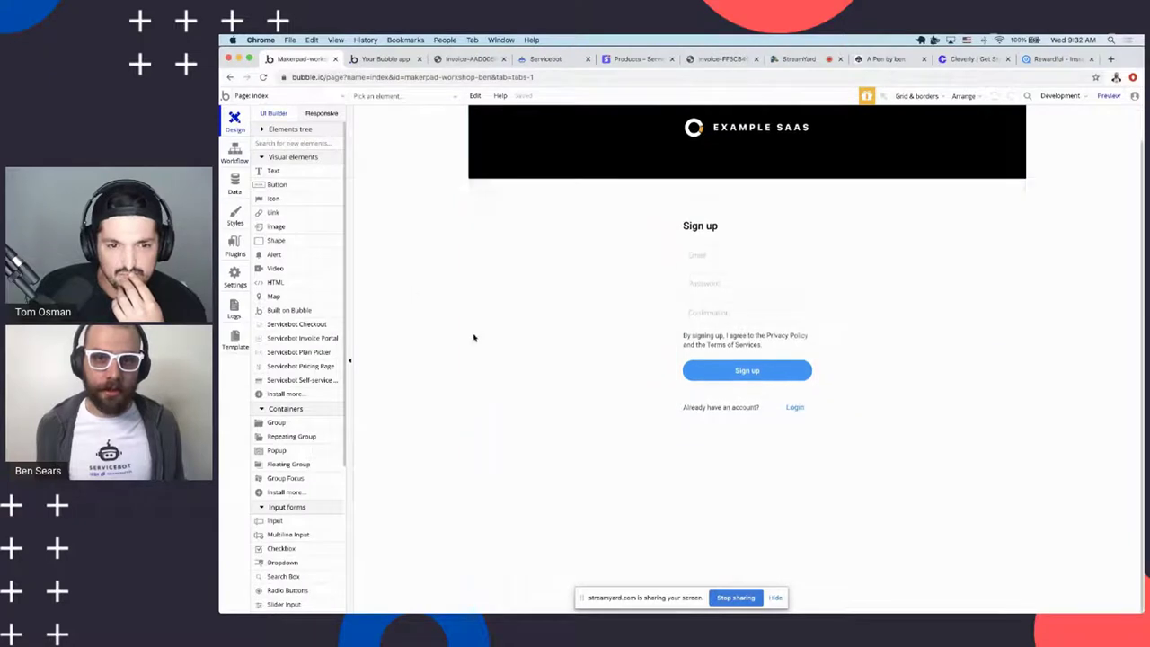
scroll(474, 338, "up", 1)
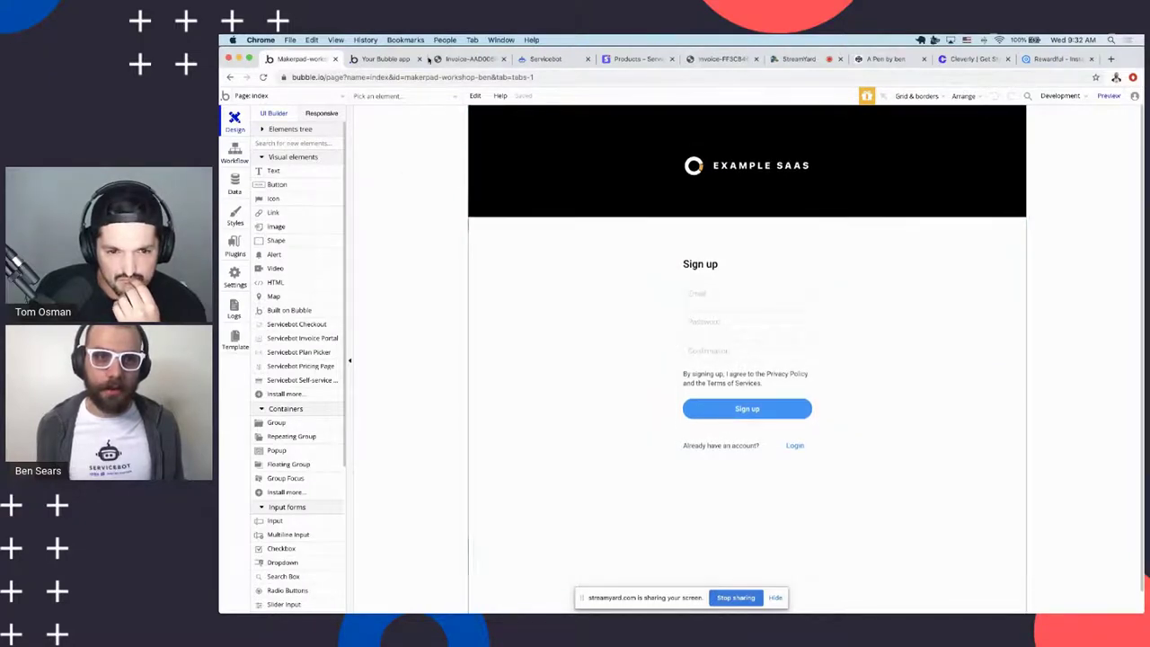
left_click(385, 59)
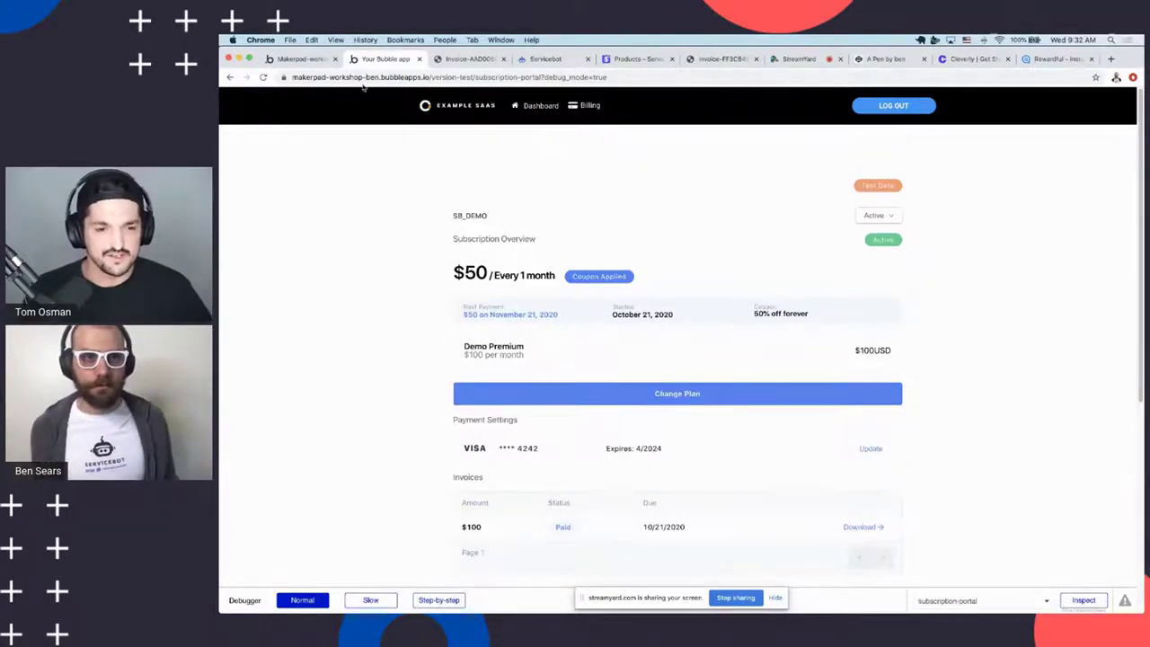
left_click(284, 60)
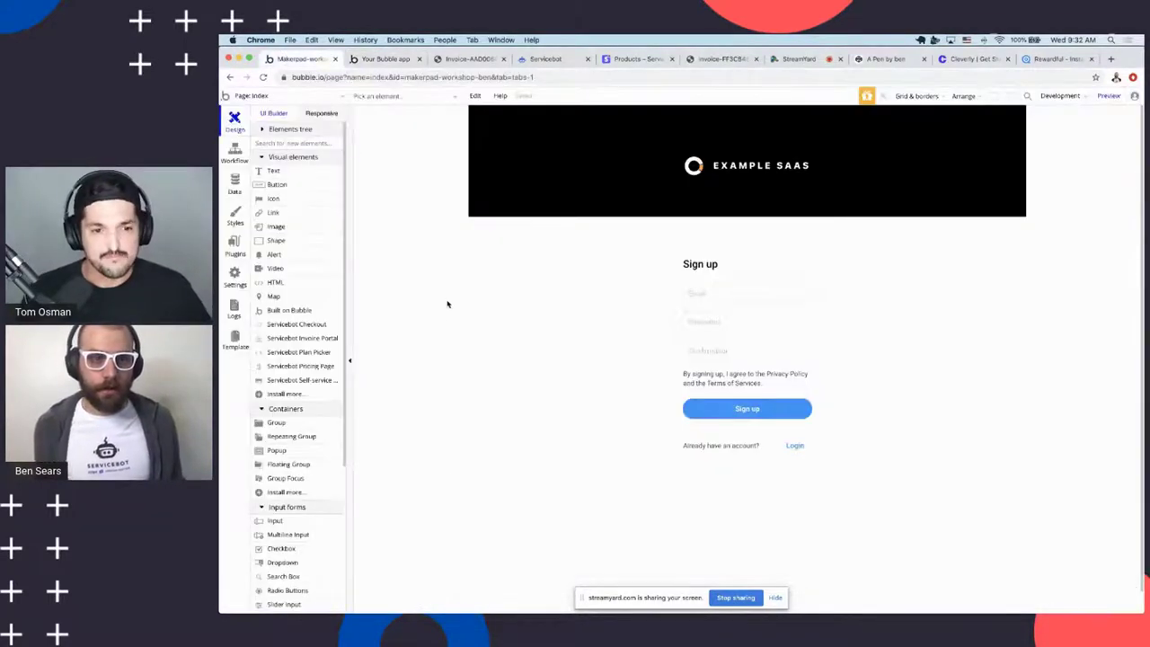
left_click(264, 96)
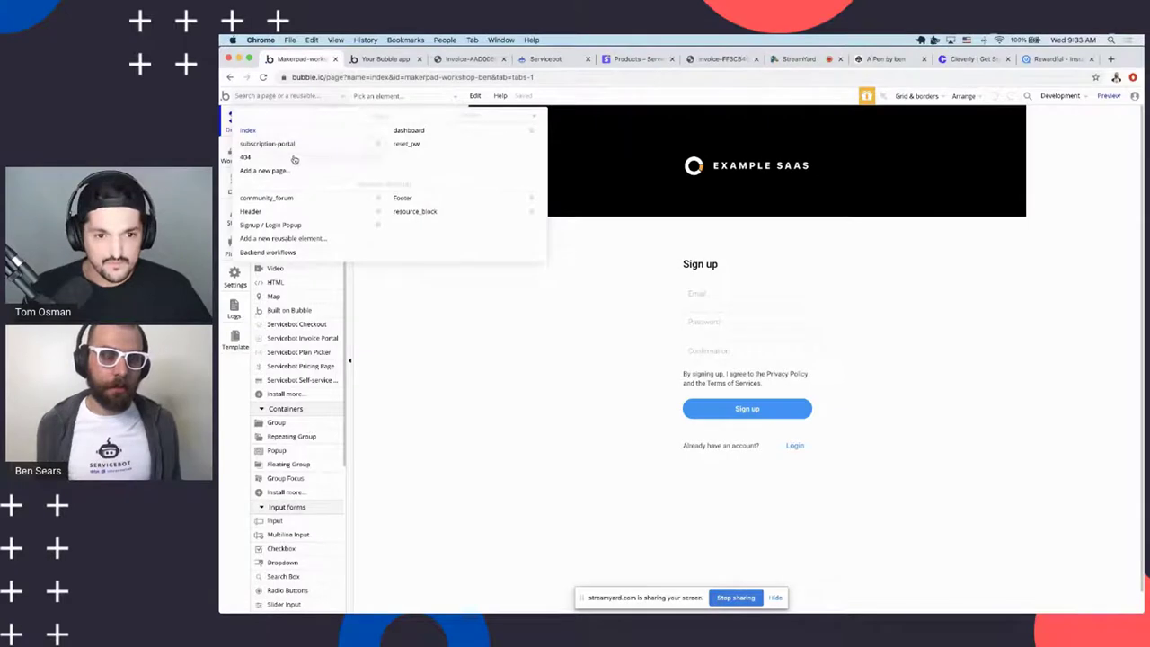
mouse_move(265, 149)
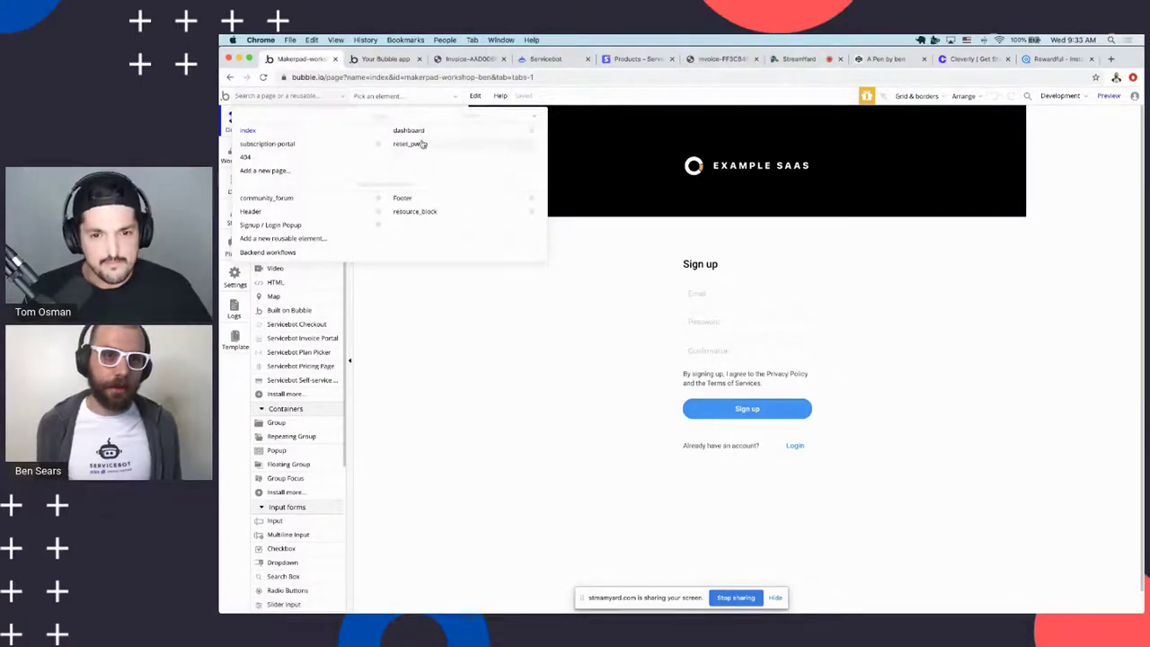
left_click(421, 132)
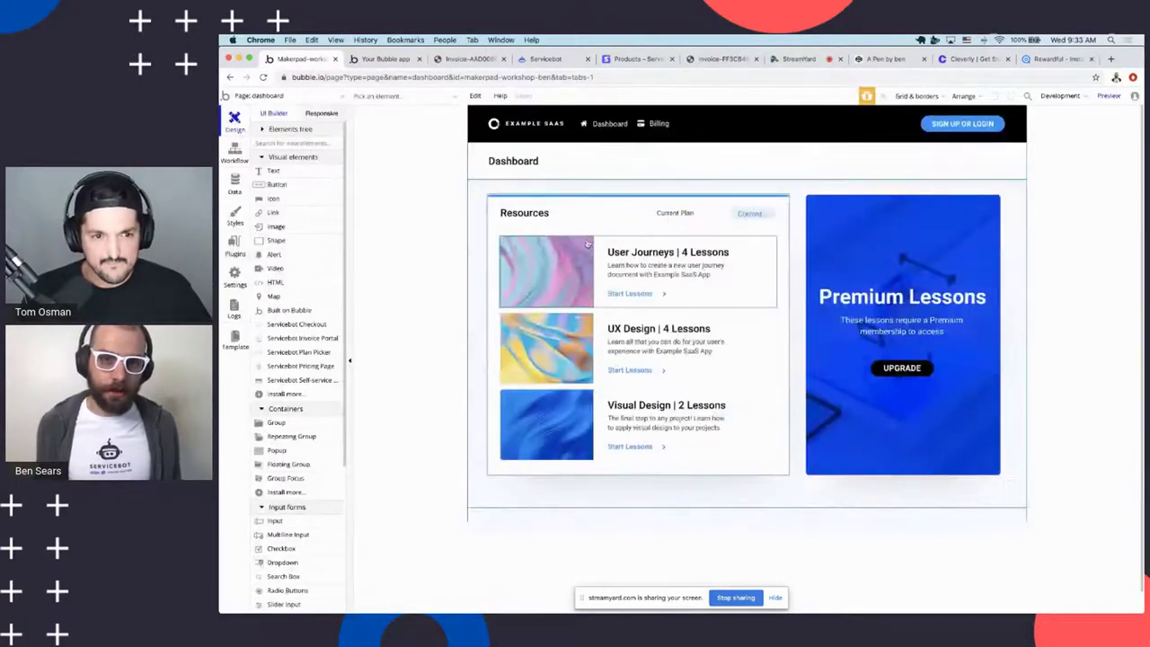
Review the User type's stripe_customer_id, stripe_subscription_id, subscription_status and subscription_tier fields
left_click(235, 185)
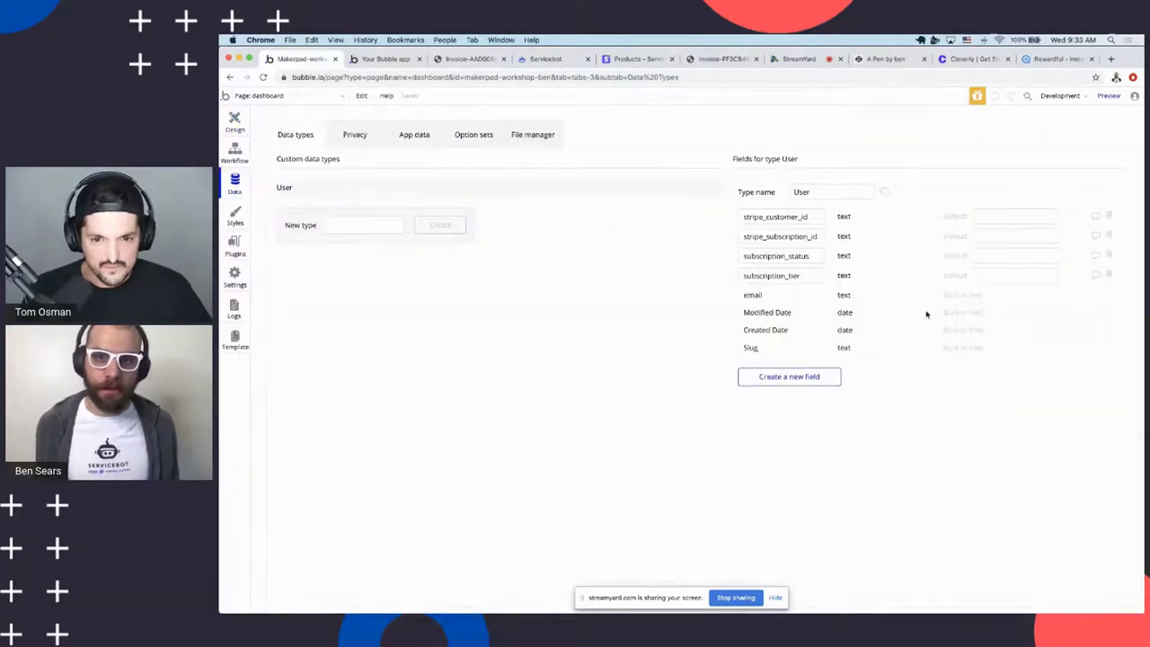
left_click(780, 218)
left_click(781, 236)
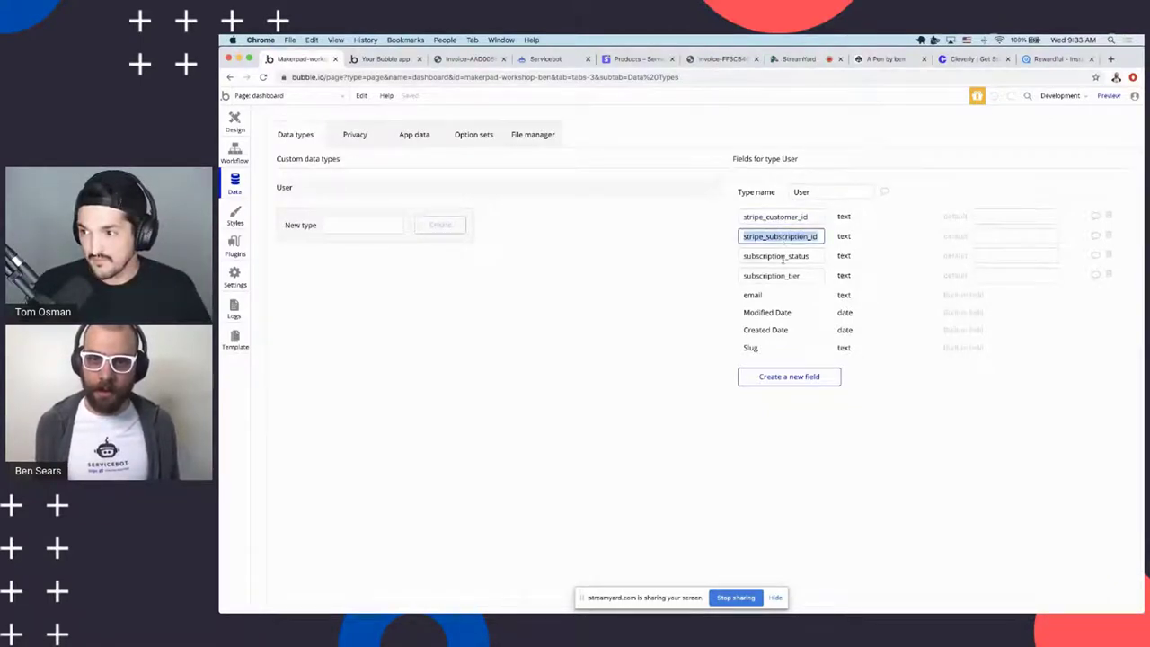
left_click(784, 257)
left_click(787, 280)
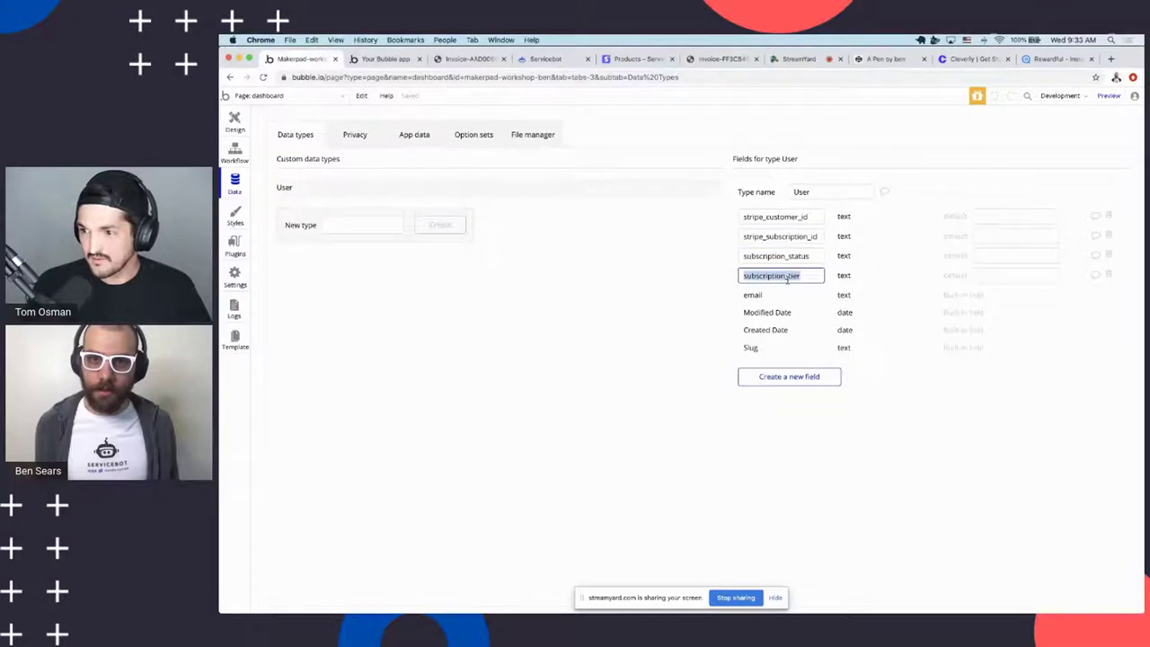
left_click(960, 369)
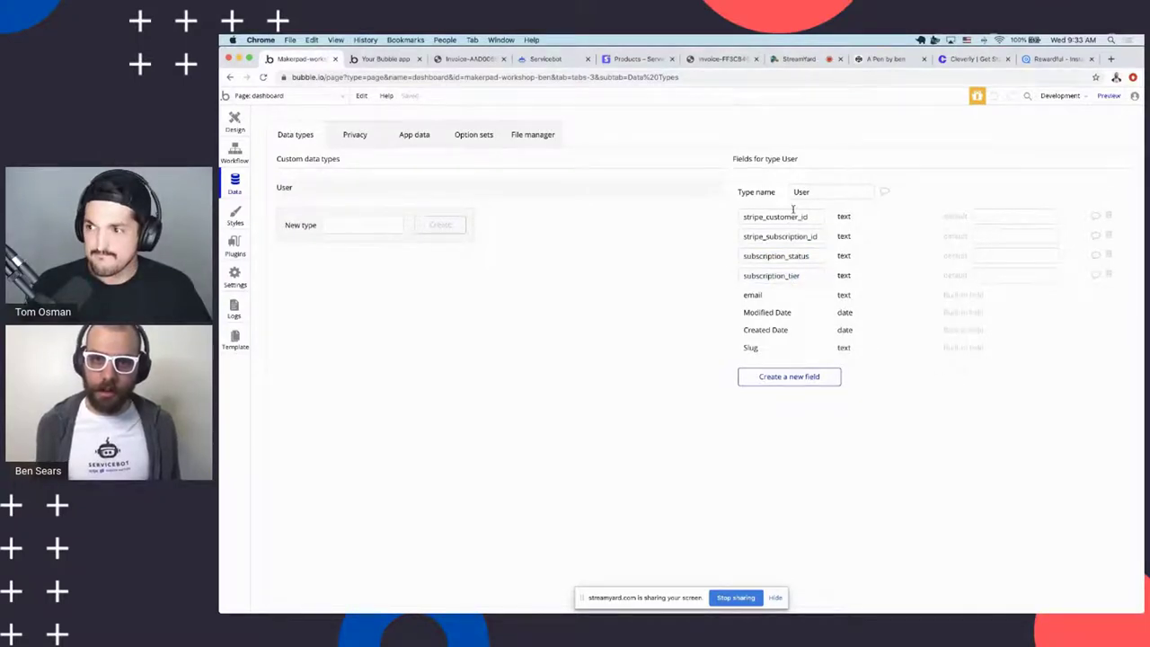
left_click(813, 256)
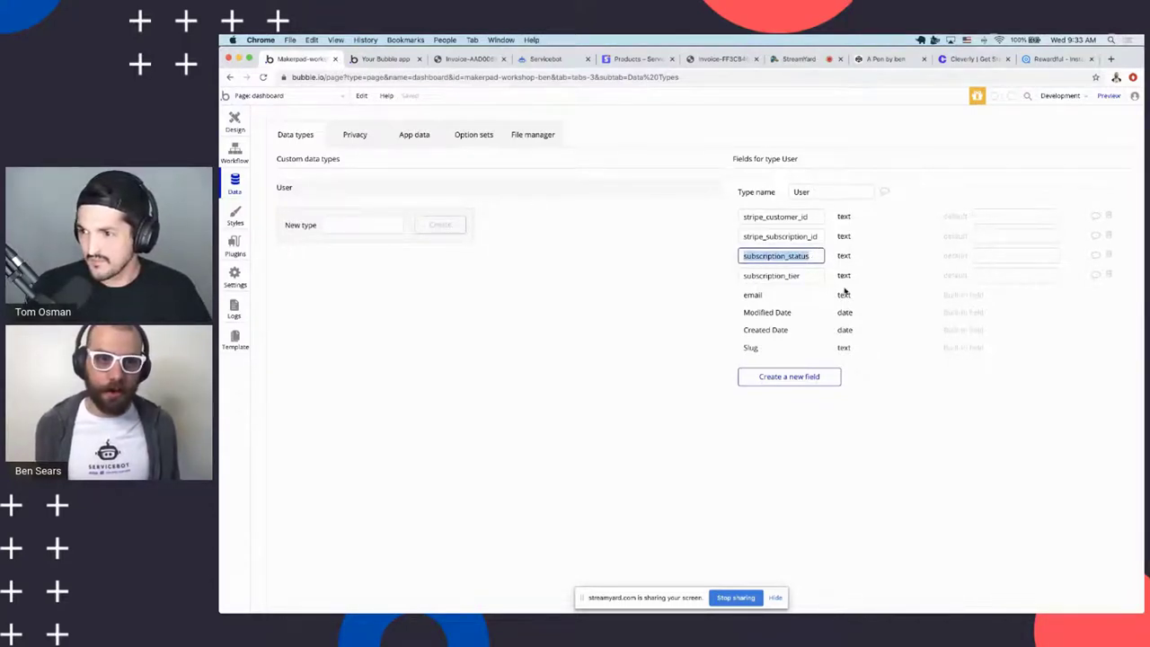
left_click(800, 275)
double_click(796, 276)
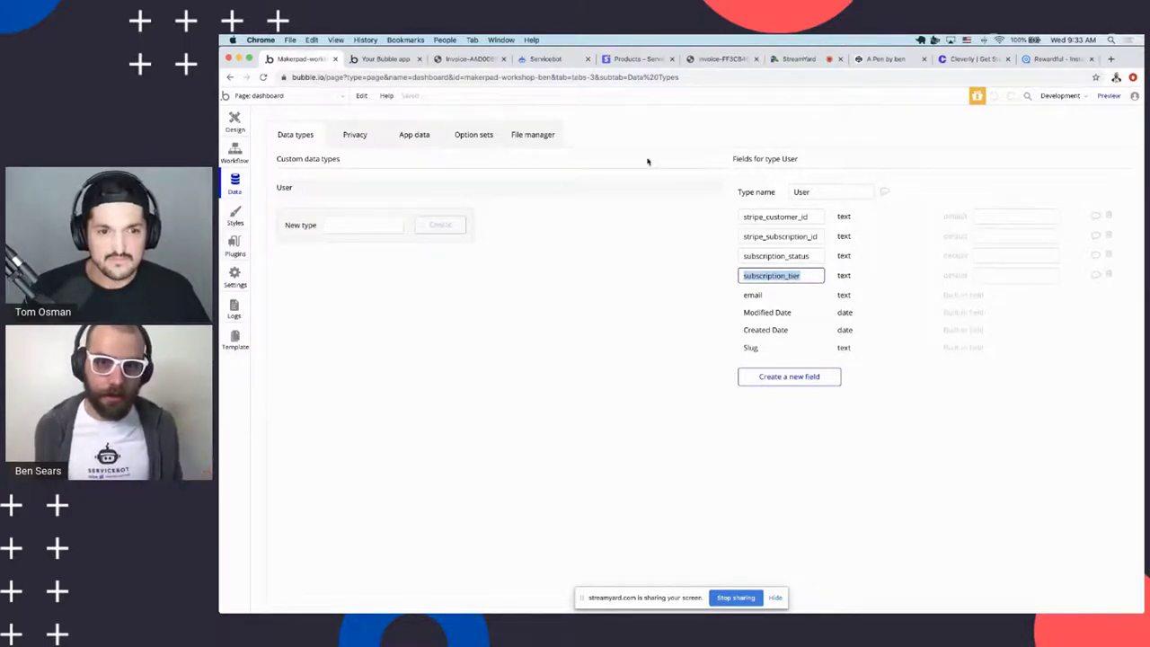
Show the All Users records and select the user's stripe_subscription_id value
left_click(414, 137)
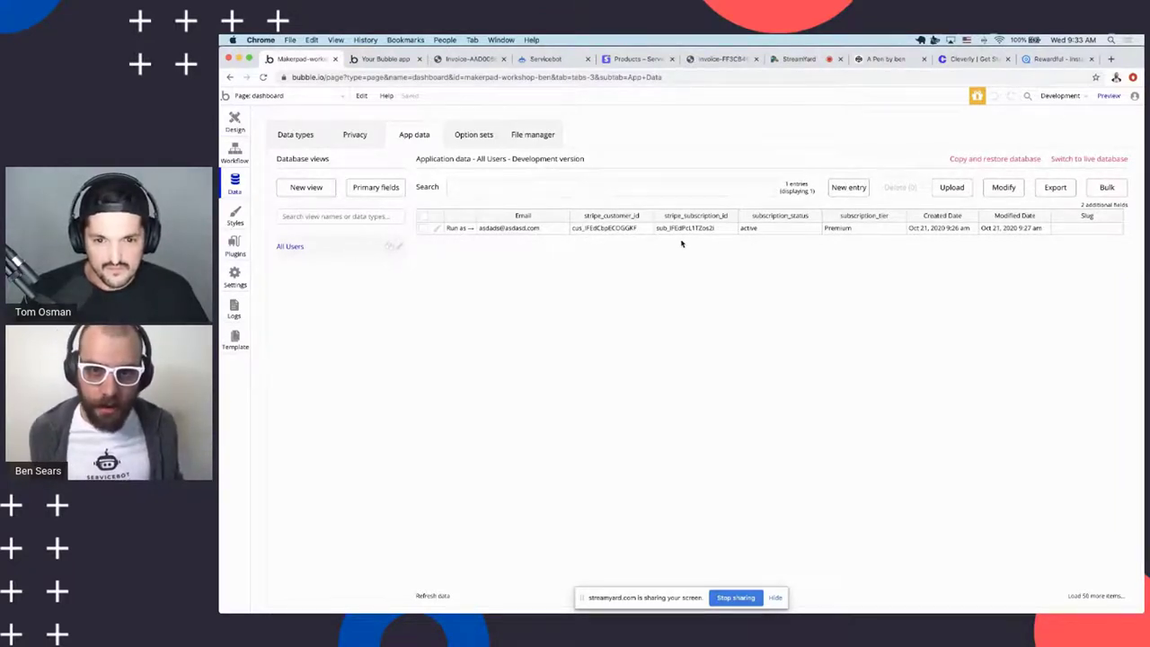
left_click(676, 230)
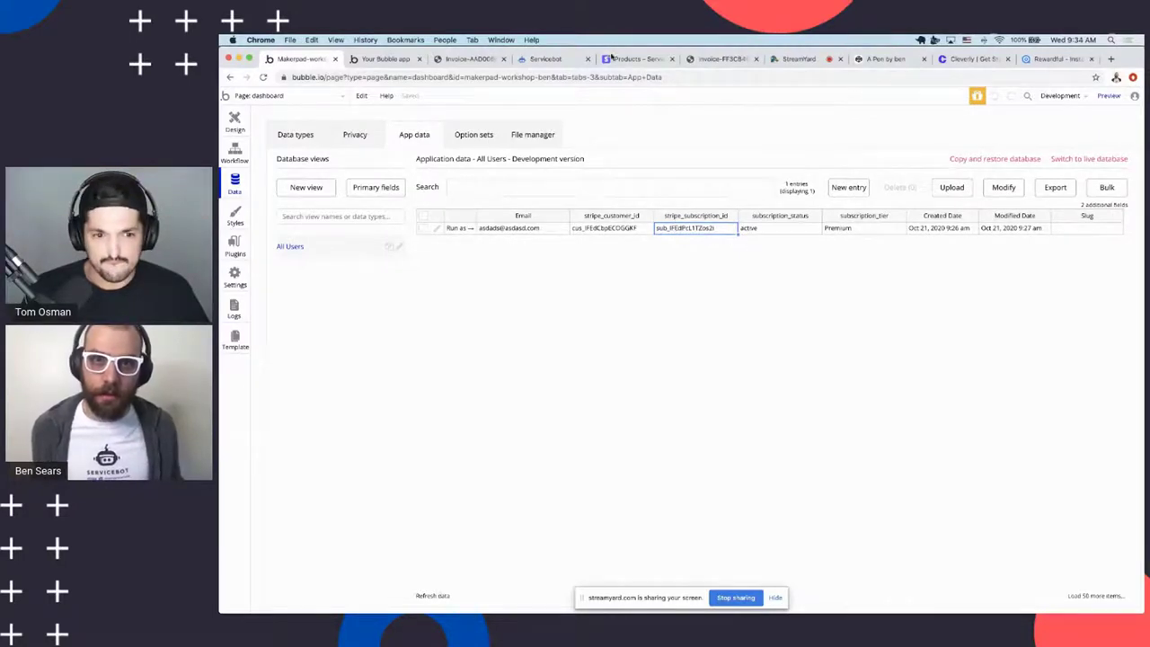
left_click(630, 59)
Open the user's Stripe subscription by pasting its id into the Subscriptions page URL
left_click_drag(394, 77, 735, 97)
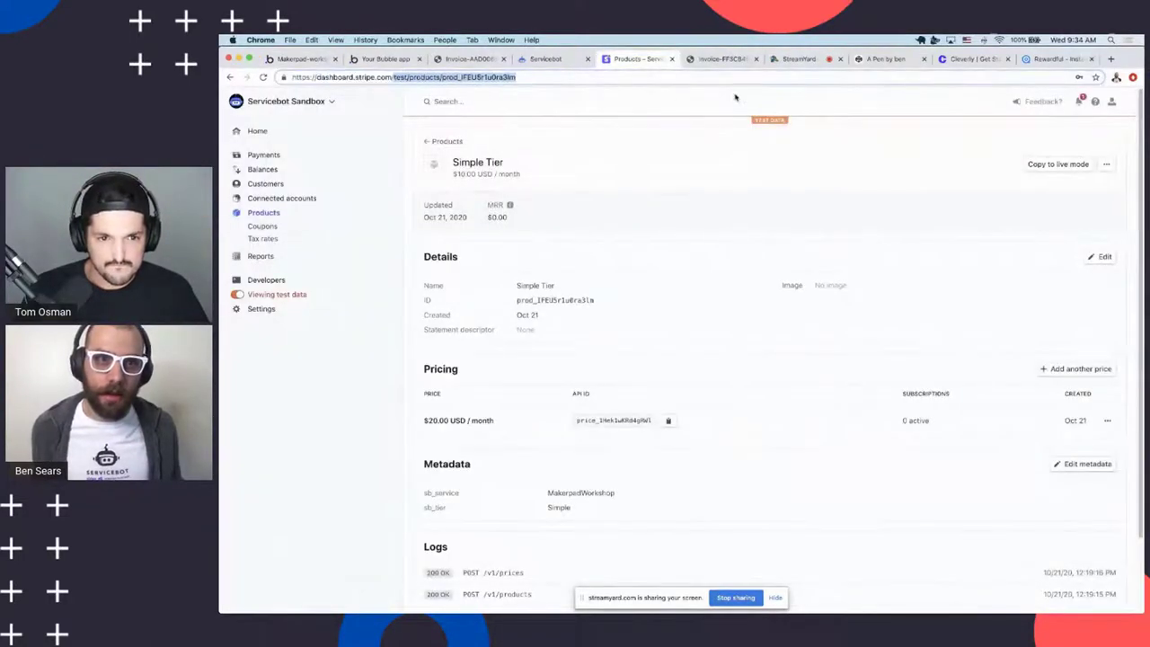
left_click(266, 184)
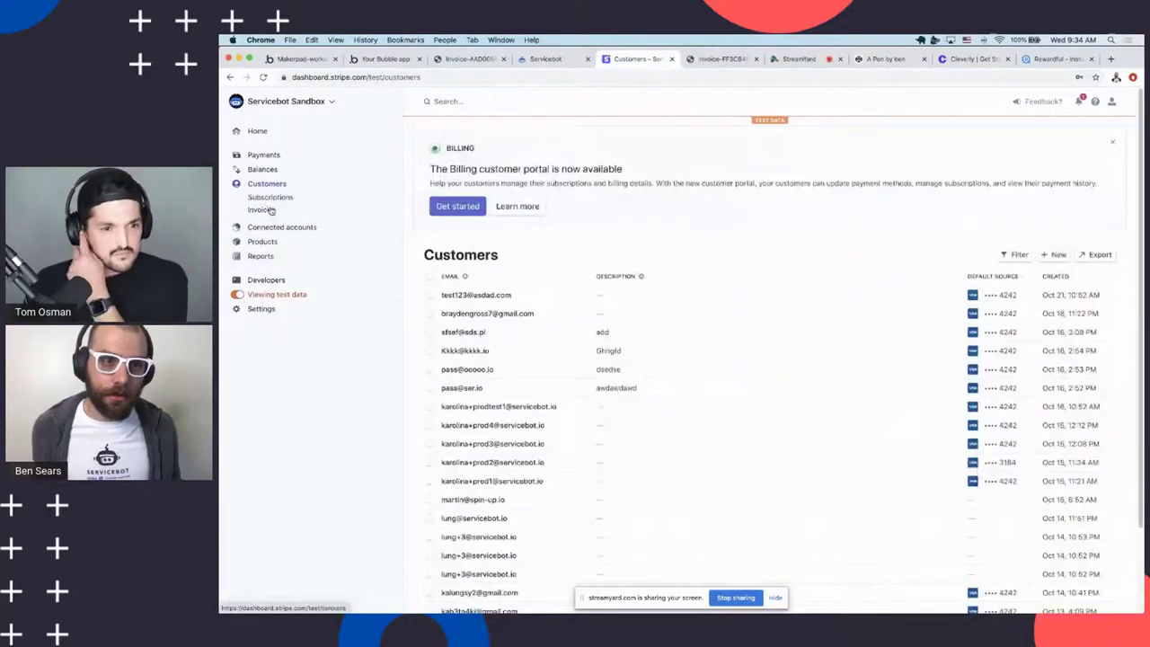
left_click(270, 197)
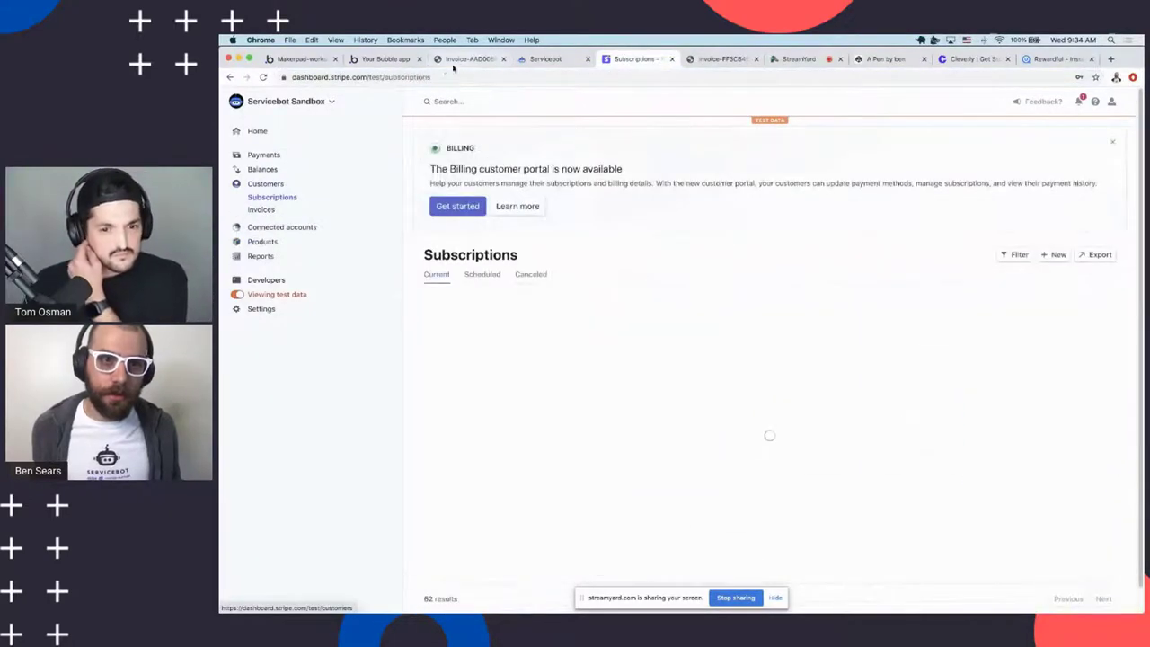
left_click(499, 76)
type("https://dashboard.stripe.com/test/subscriptions/sub_IFEdPcL1TZos2i")
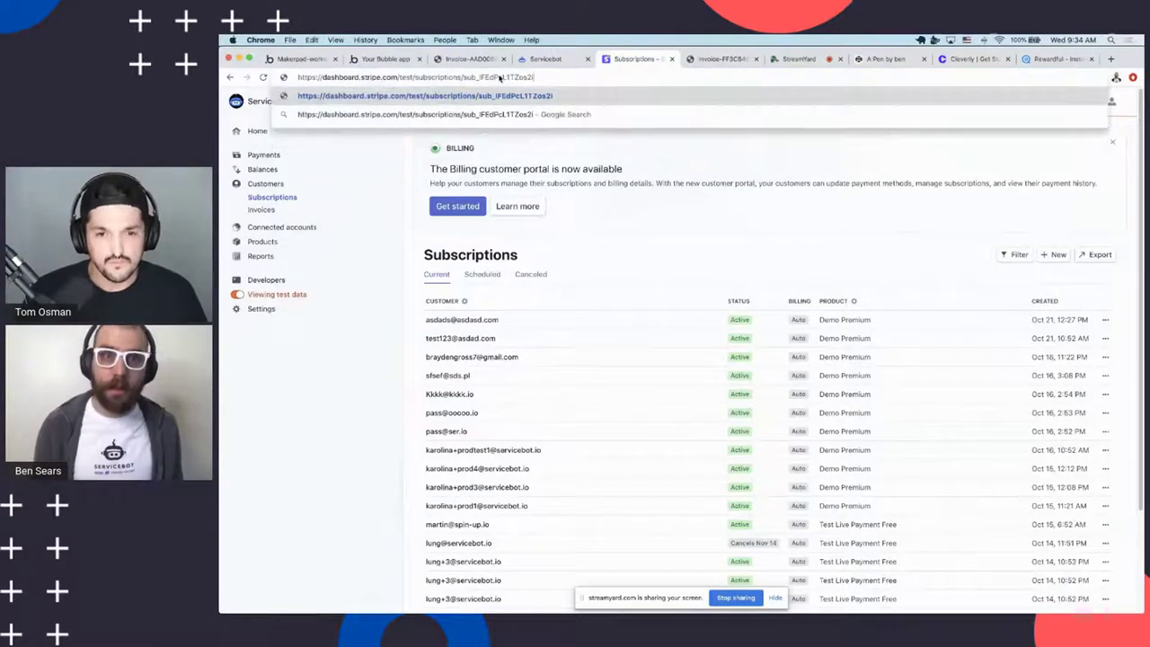
key("Return")
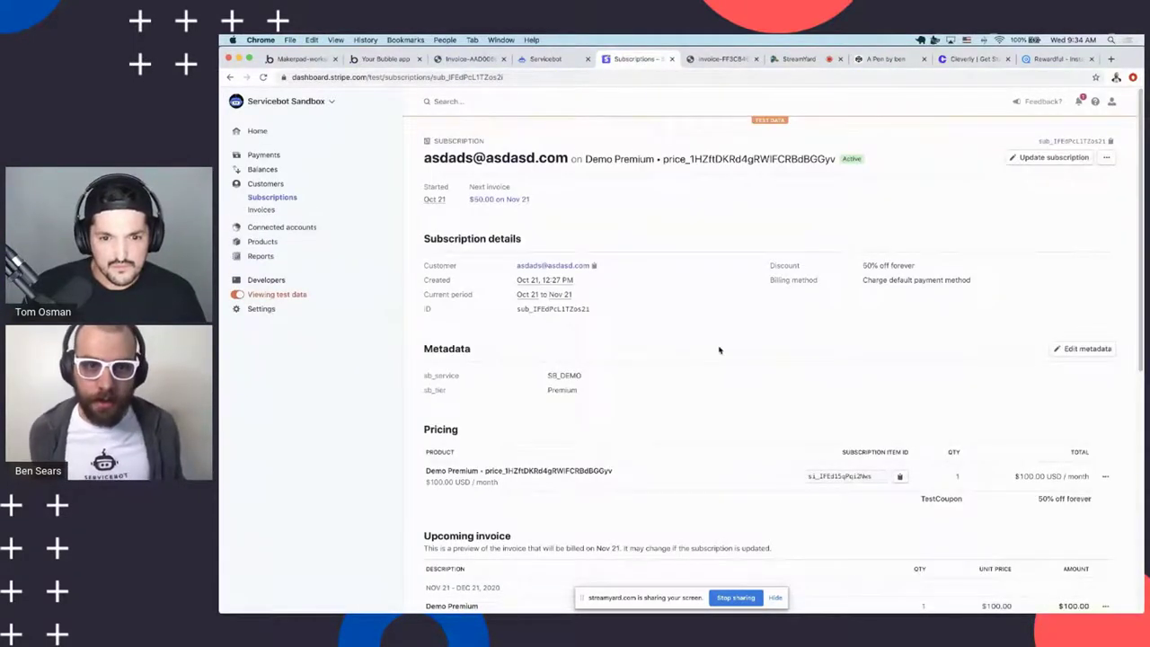
scroll(681, 312, "down", 5)
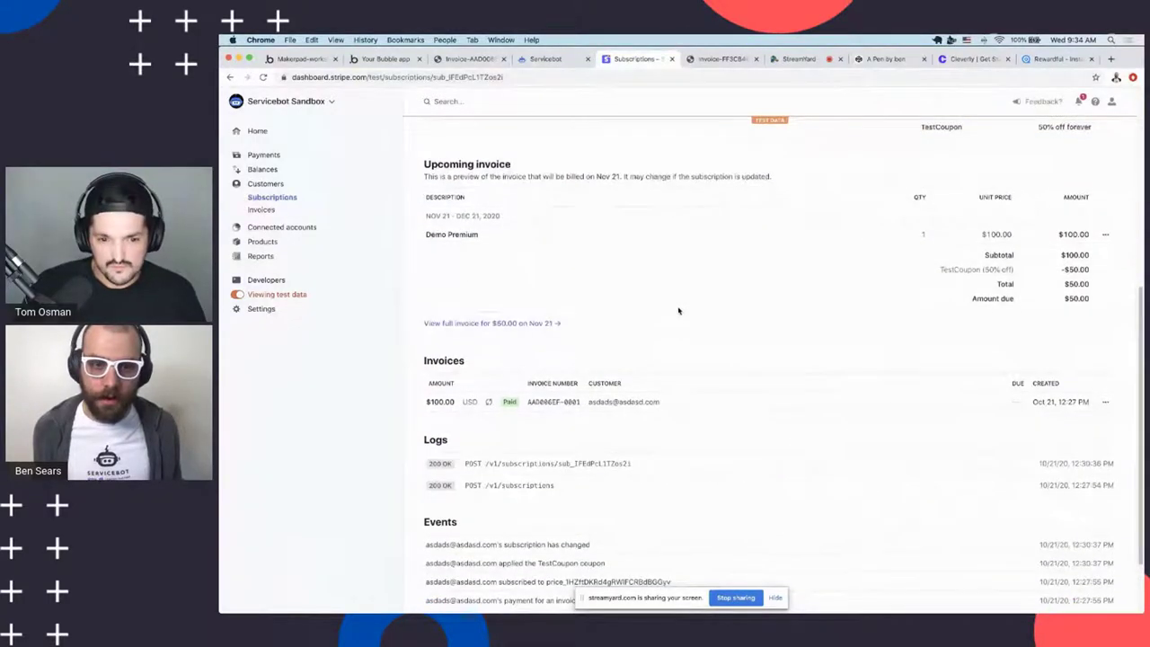
scroll(680, 310, "up", 5)
Cycle back through browser tabs to Bubble's App data user record with Ctrl+Shift+Tab
key("ctrl+shift+Tab")
key("ctrl+shift+Tab")
key("ctrl+shift+Tab")
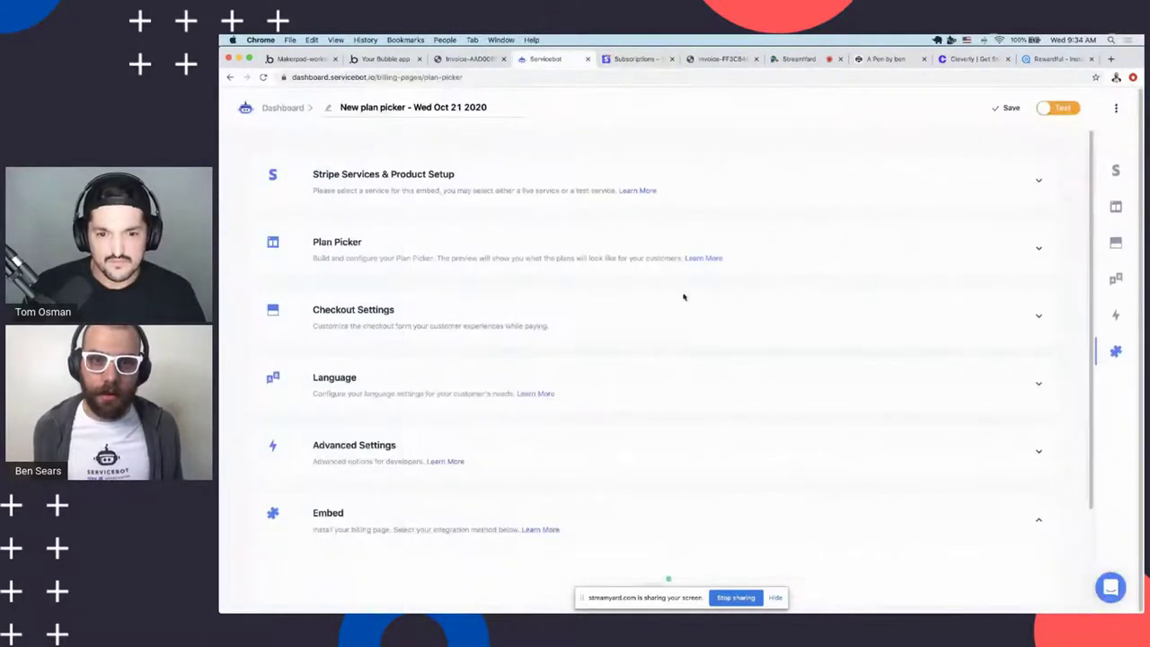
key("ctrl+shift+Tab")
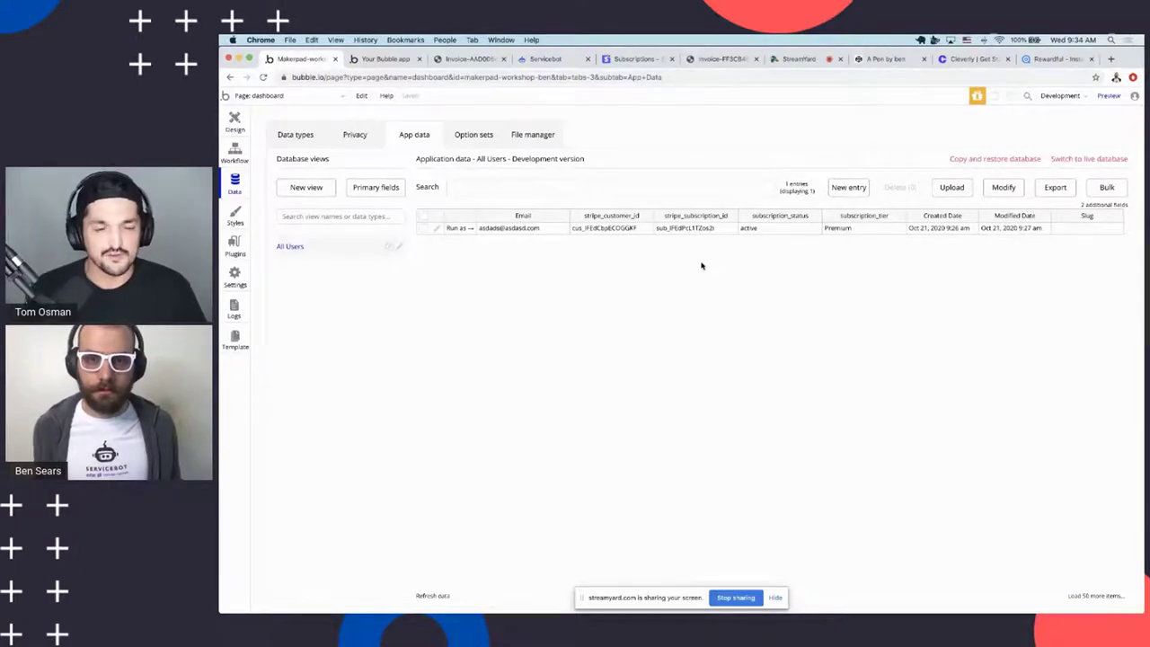
Show the subscription-portal page's 'User cancels' workflow and its Make changes to User step
left_click(241, 156)
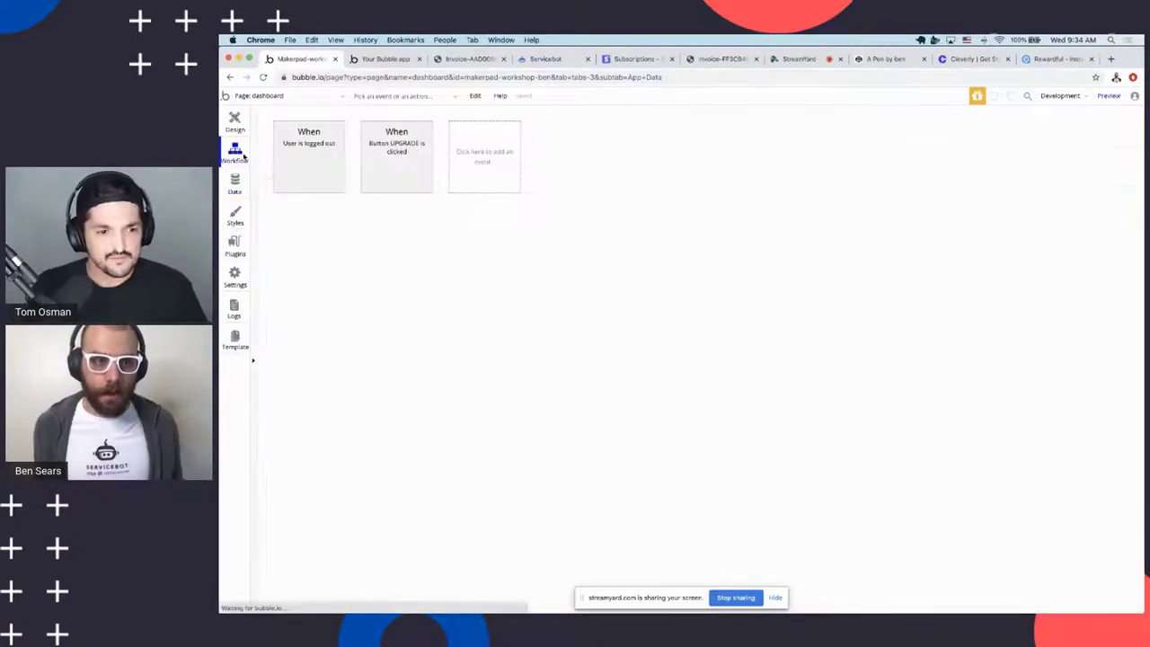
left_click(286, 97)
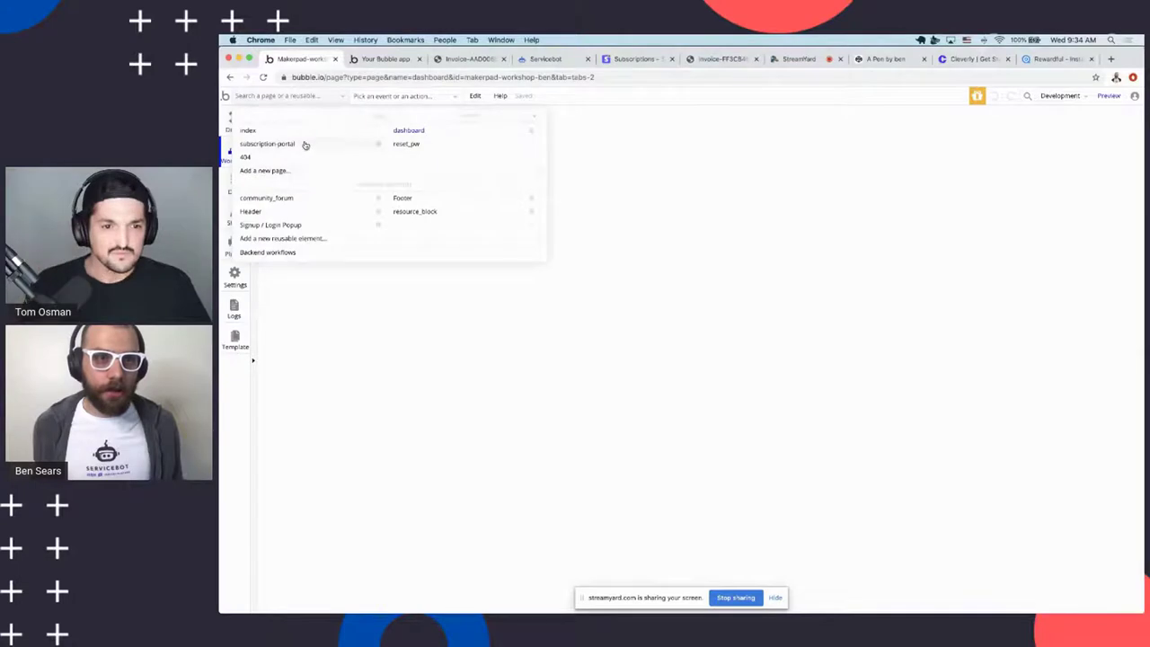
left_click(300, 150)
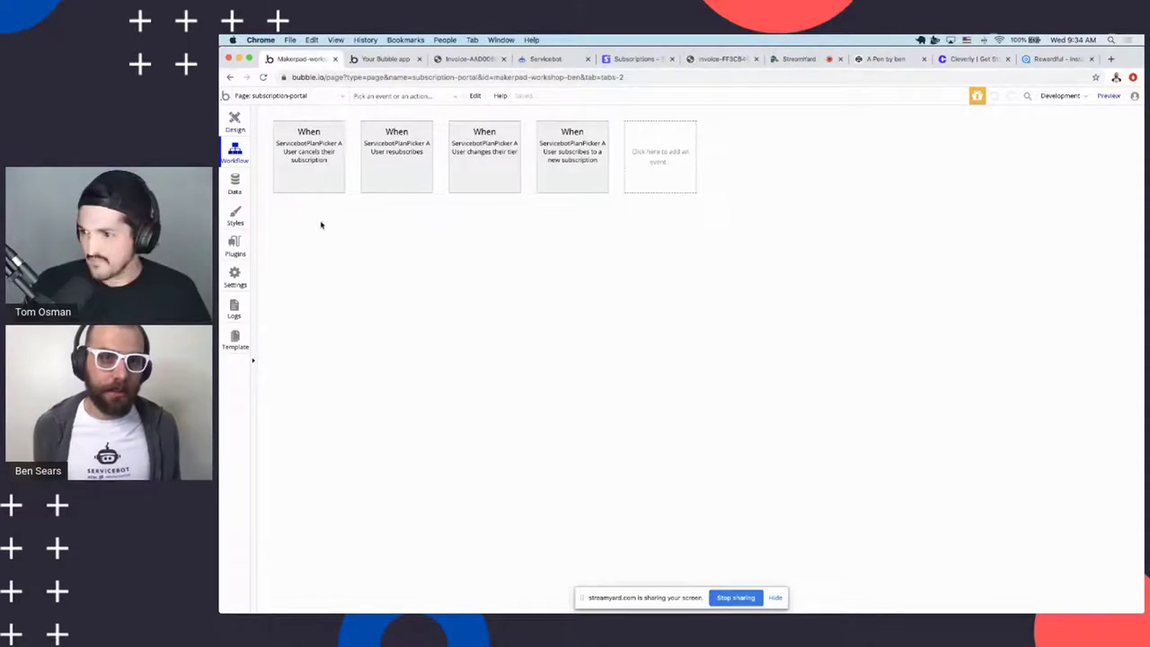
mouse_move(321, 172)
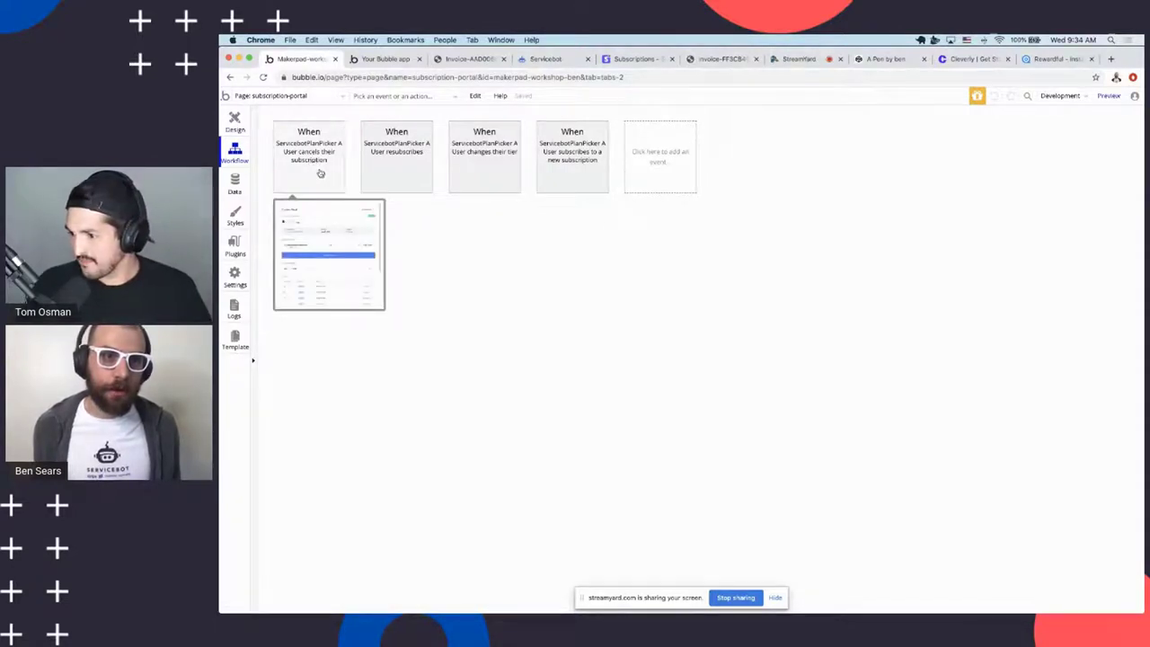
left_click(317, 155)
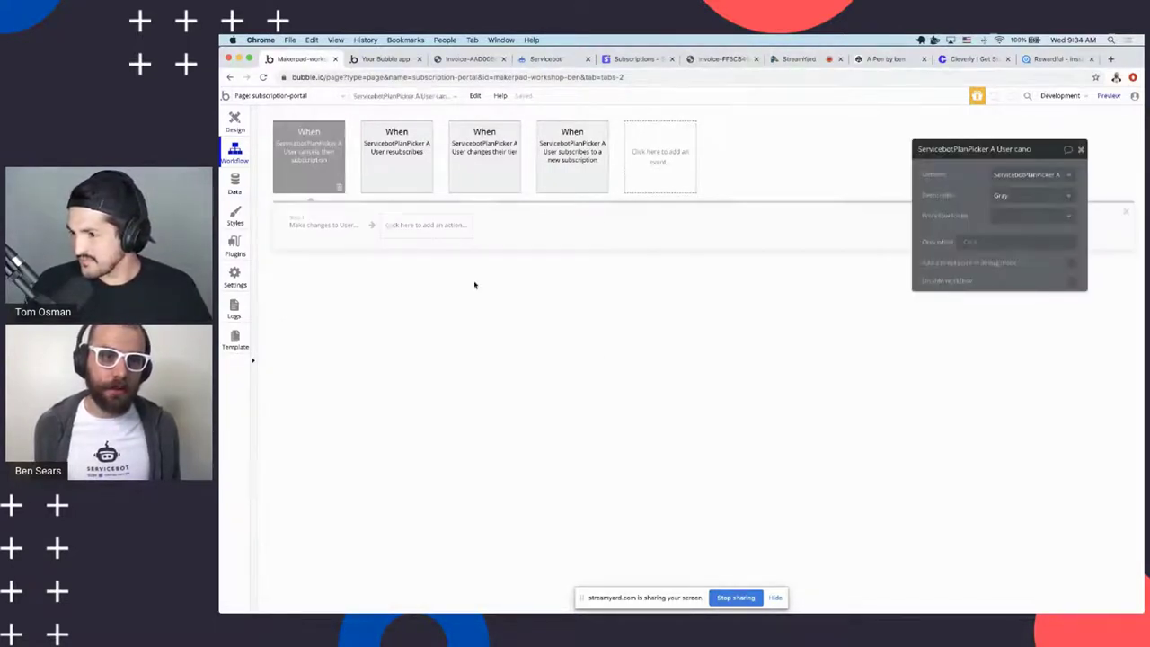
left_click(321, 225)
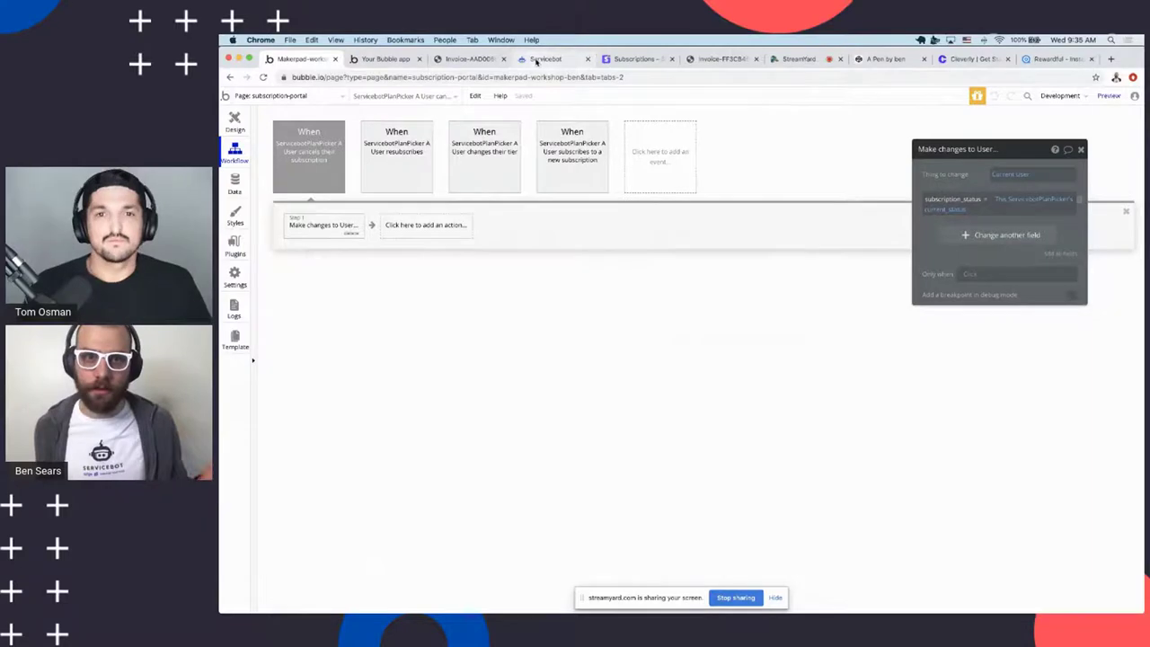
left_click(539, 60)
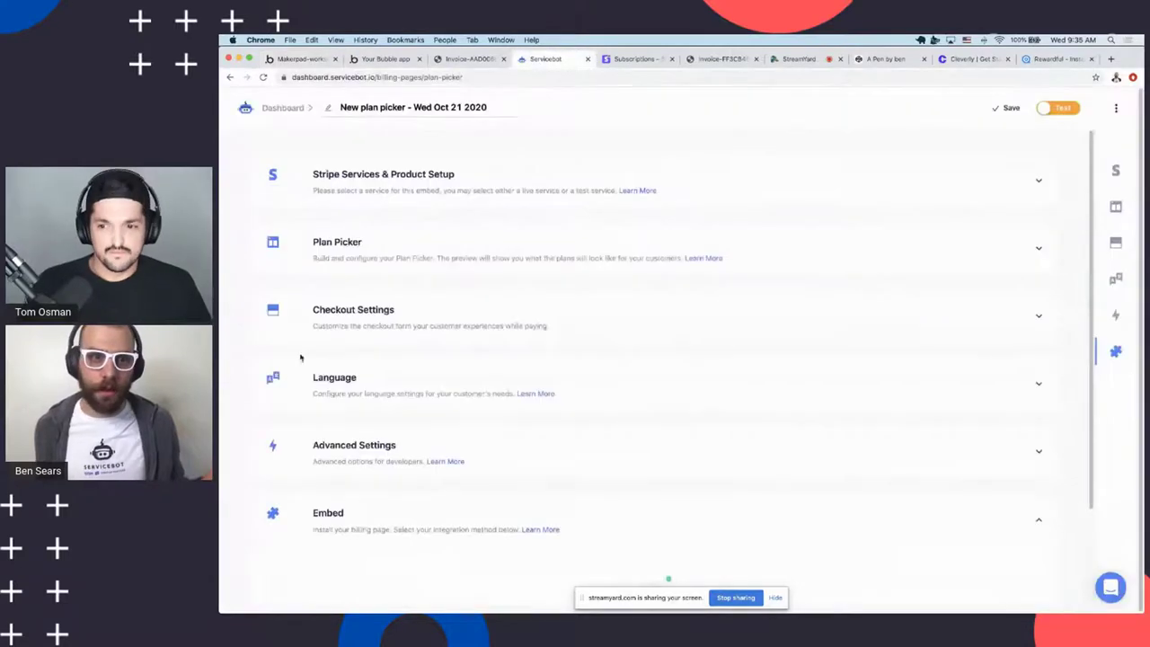
Expand the plan picker's Portal settings and switch on Cancel Immediately
left_click(367, 178)
scroll(550, 413, "down", 5)
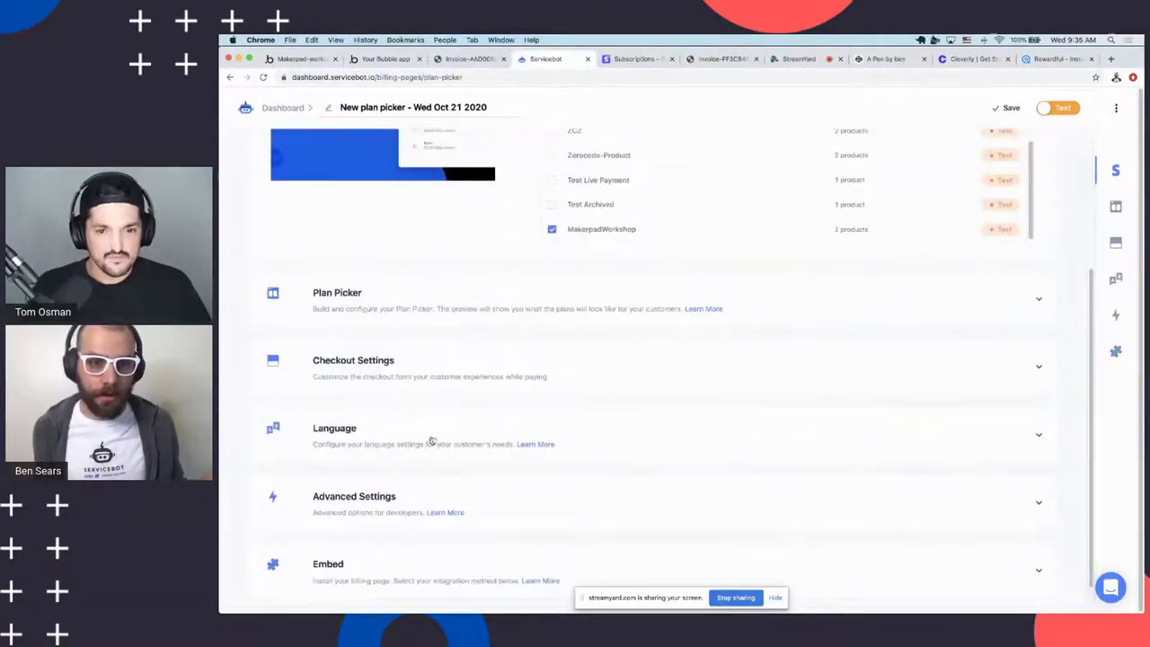
left_click(371, 324)
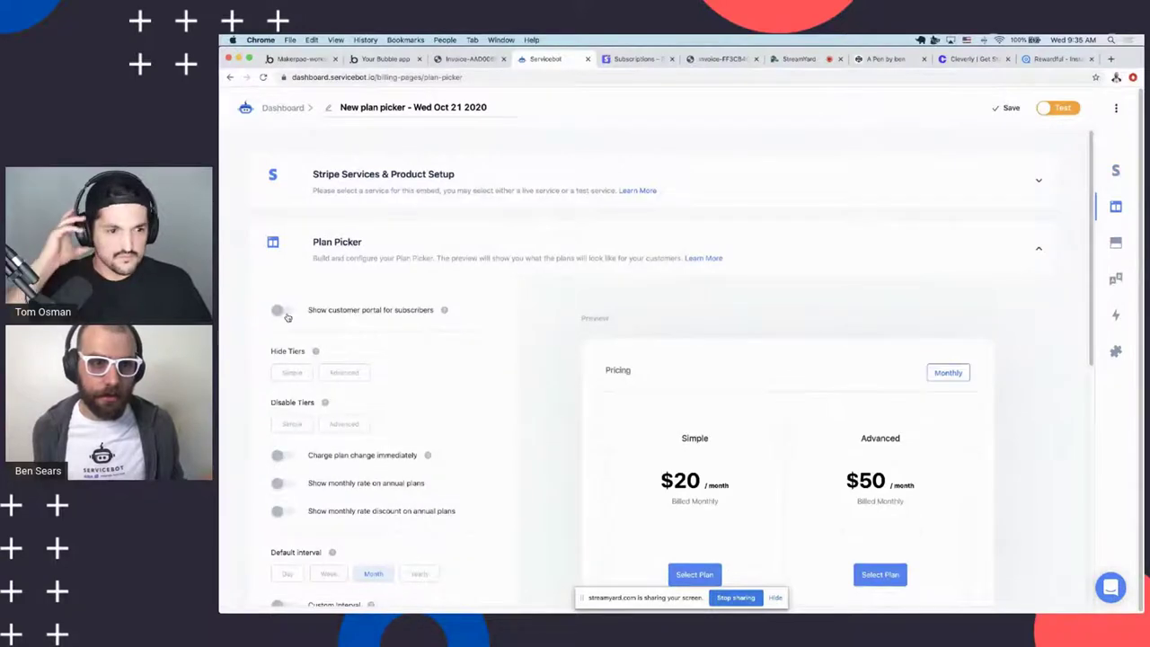
scroll(315, 351, "down", 10)
left_click(342, 335)
scroll(377, 378, "down", 3)
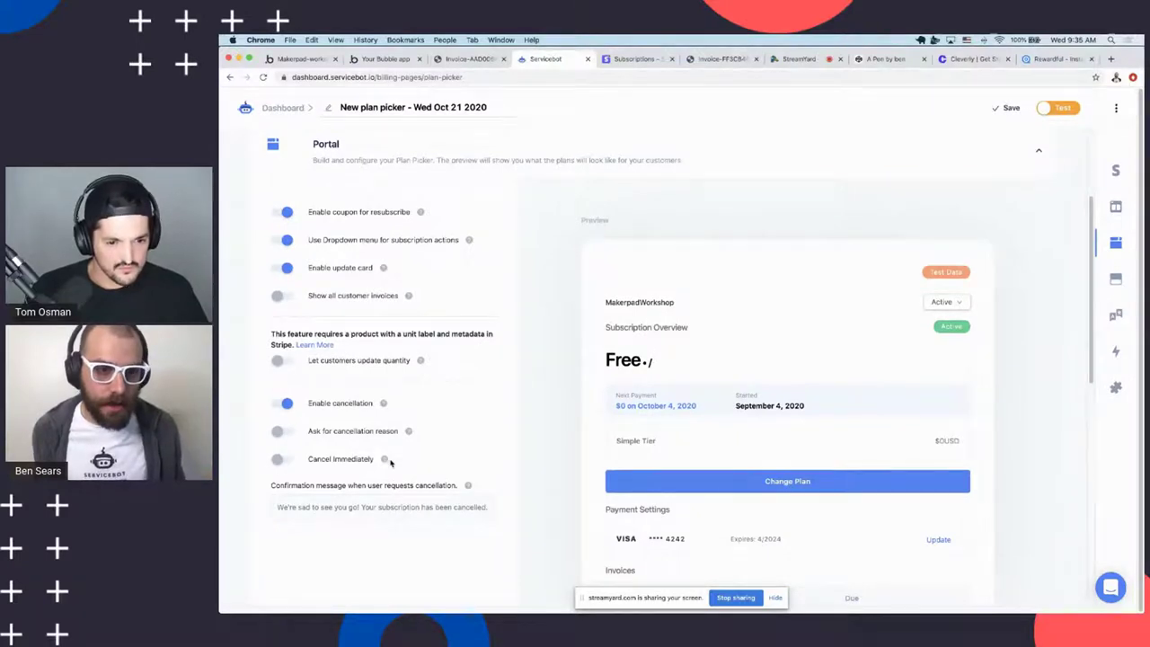
left_click(284, 462)
mouse_move(385, 461)
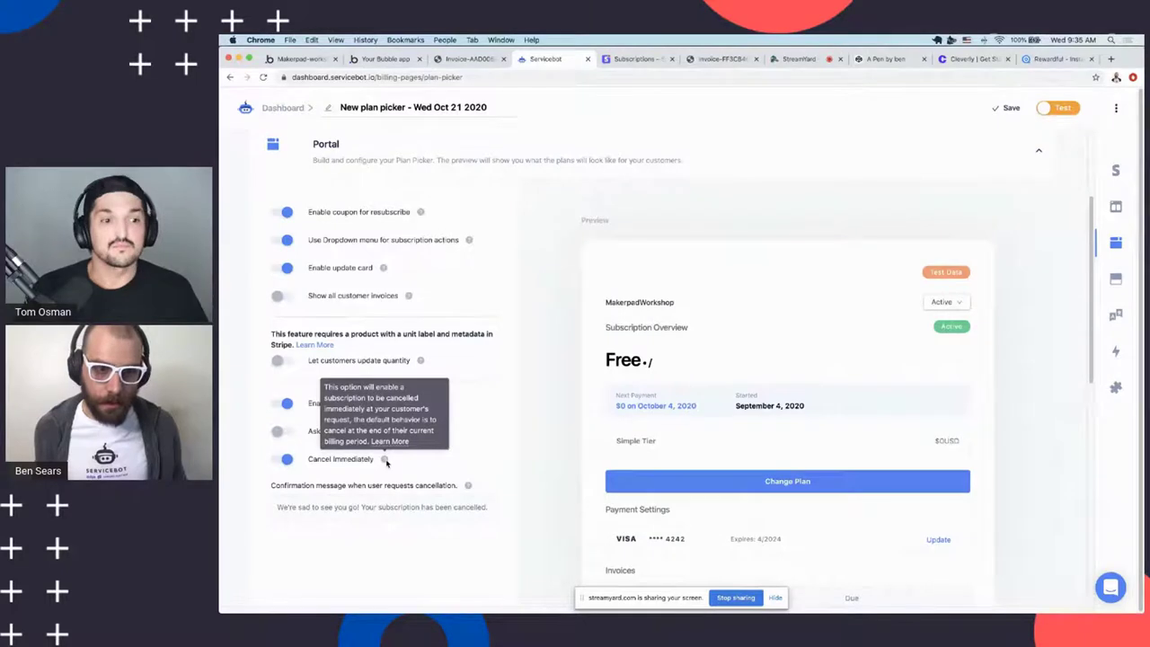
Check the preview's Active subscription options, then glance at the Stripe subscription and invoice PDF
left_click(953, 303)
left_click(476, 395)
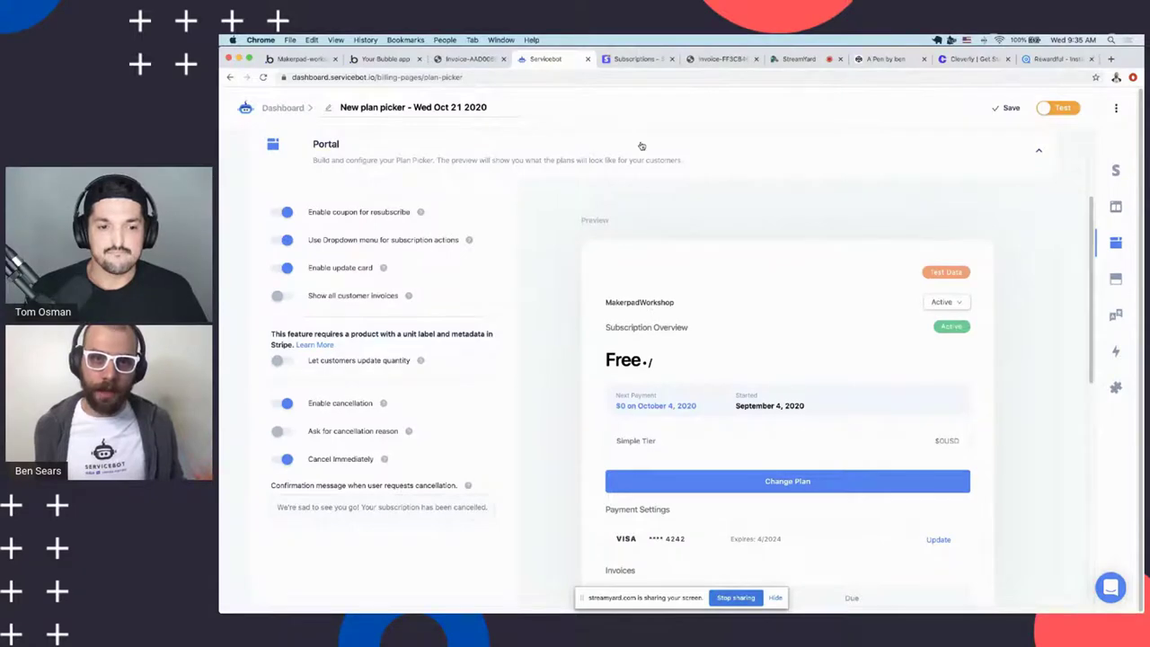
left_click(621, 59)
left_click(469, 59)
left_click(538, 59)
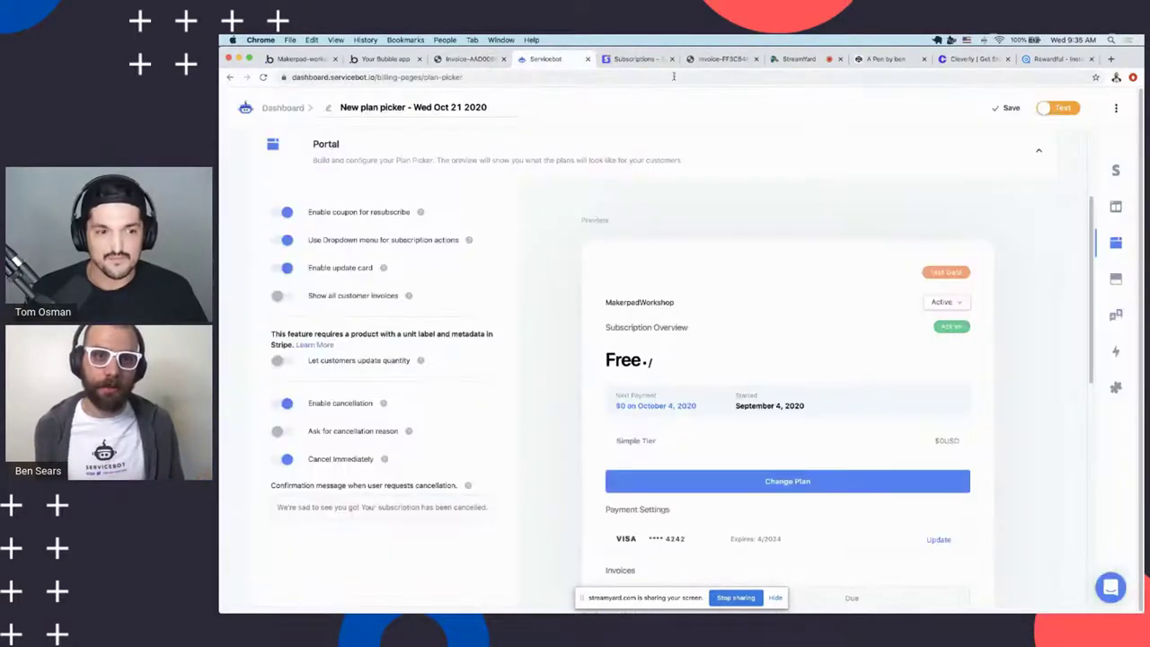
left_click(299, 60)
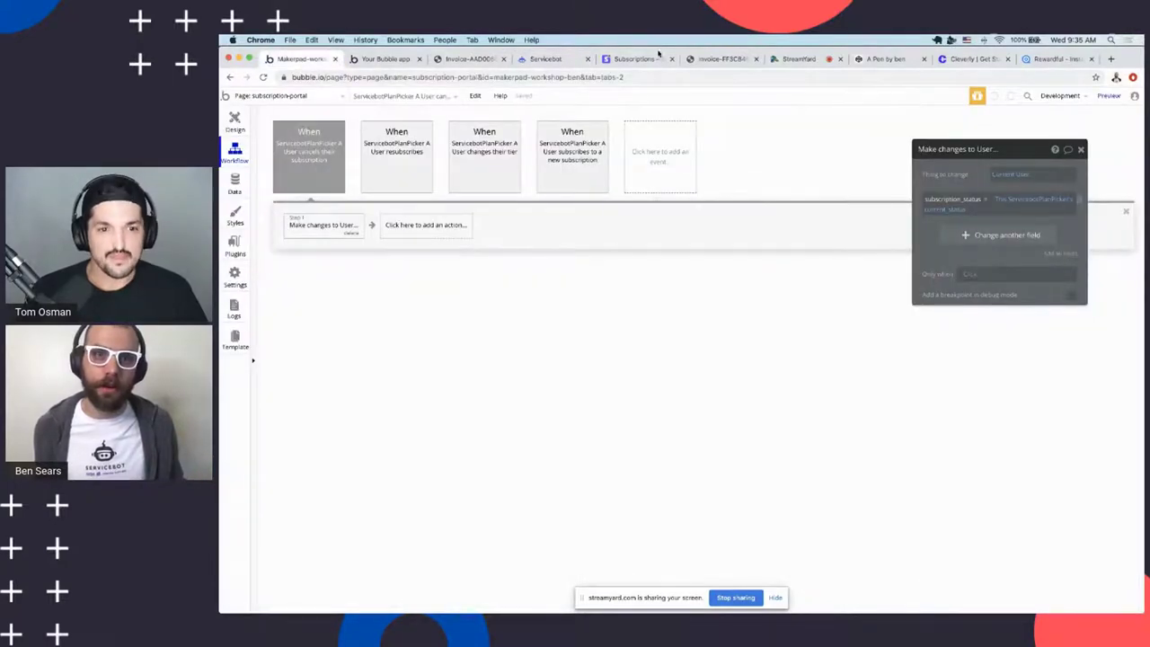
Inspect the 'User resubscribes' step that sets subscription_status and stripe_subscription_id
left_click(631, 59)
left_click(546, 60)
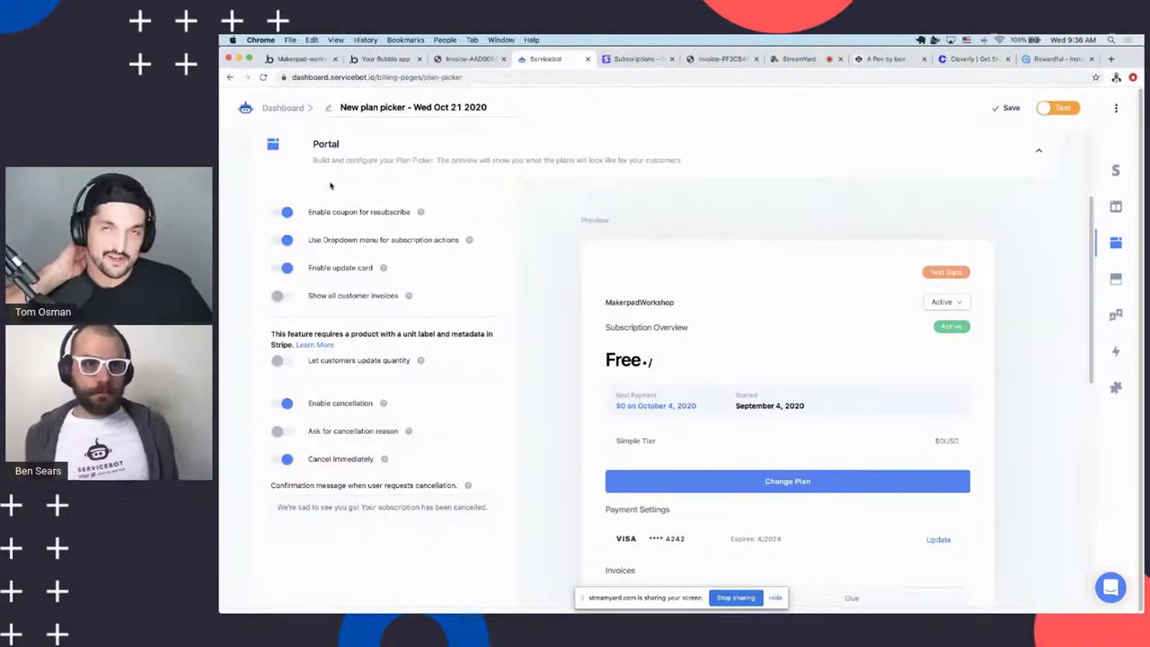
left_click(286, 59)
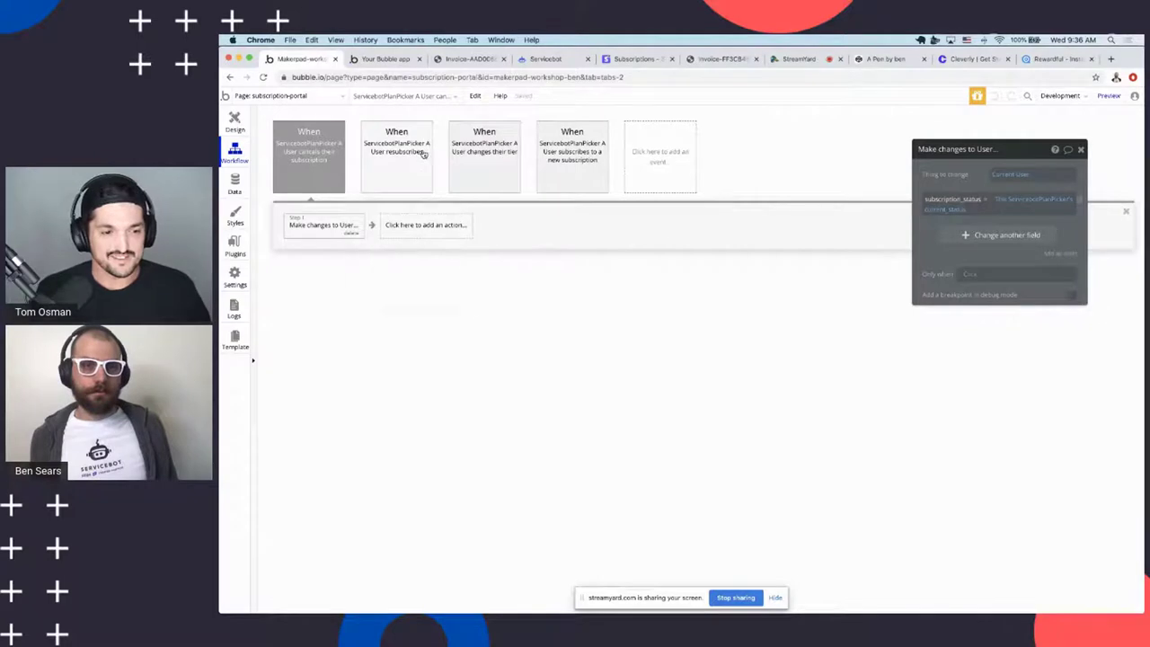
left_click(424, 223)
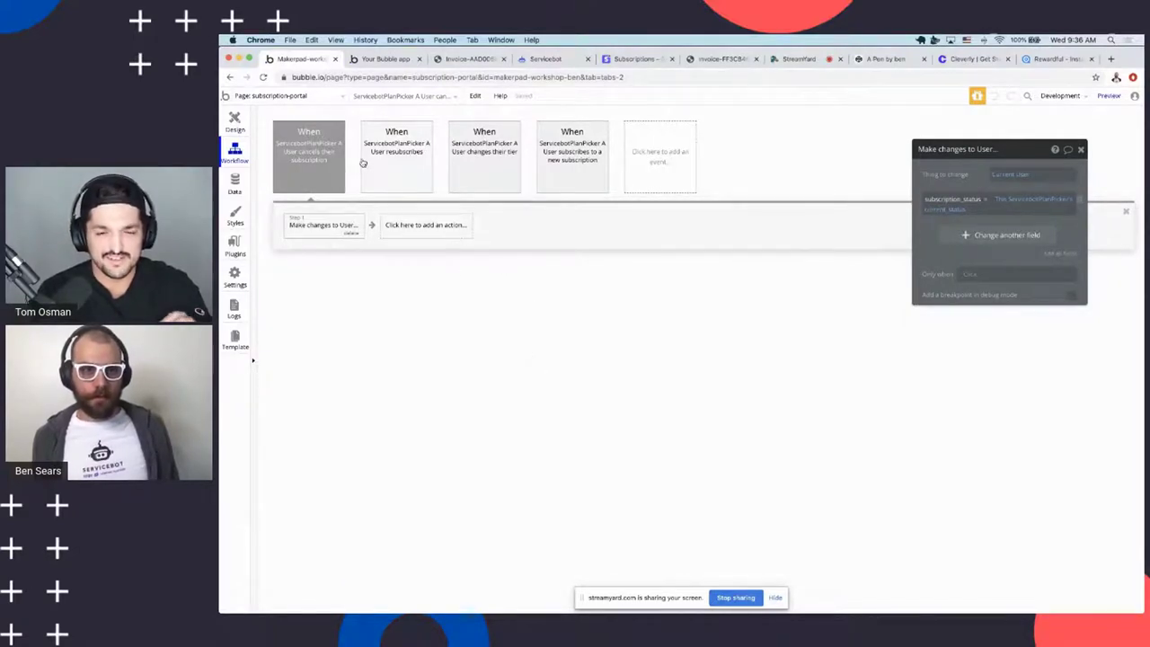
left_click(405, 180)
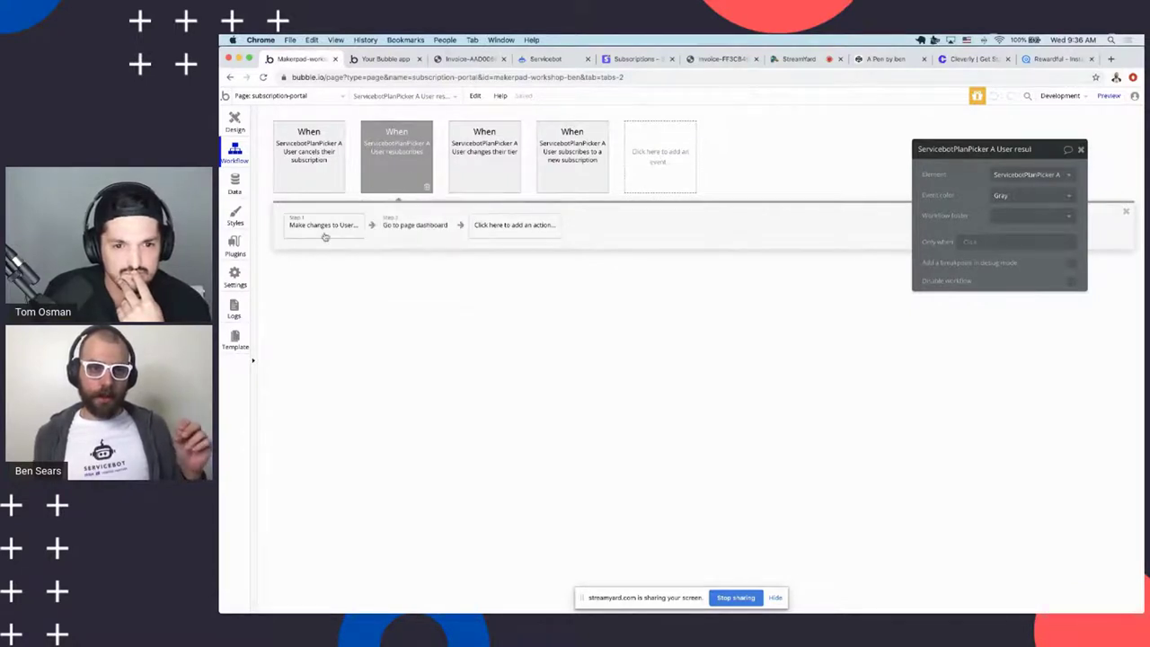
left_click(339, 236)
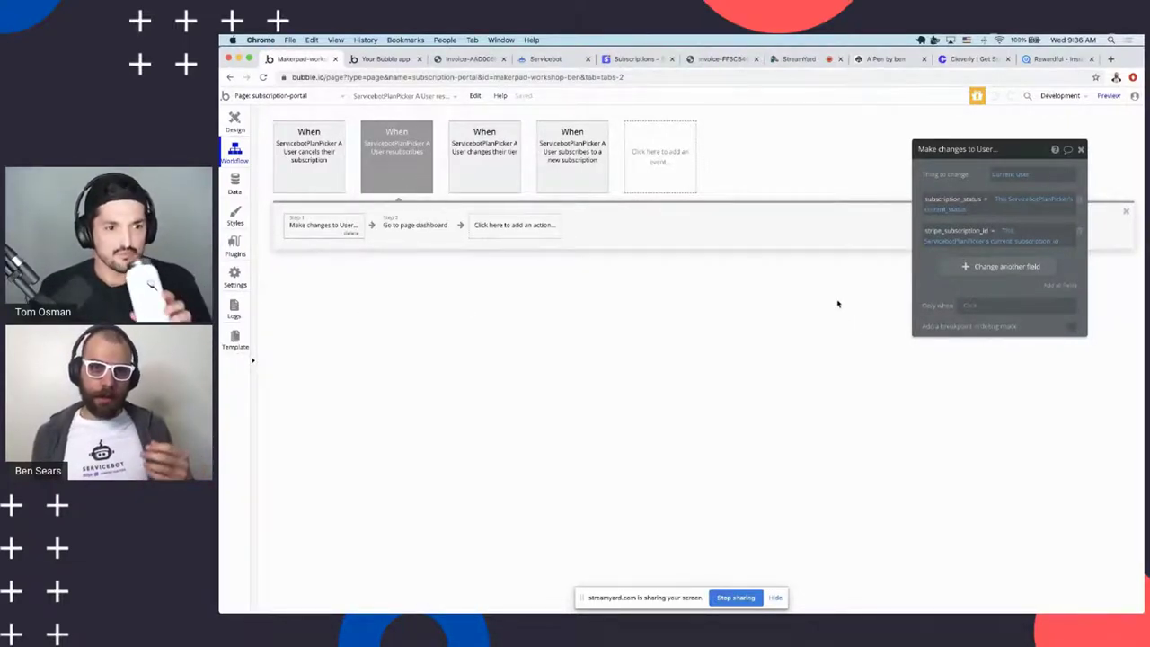
left_click(536, 58)
Cancel the subscription in the app's portal, giving 'sdasdasd' as the reason
left_click(947, 302)
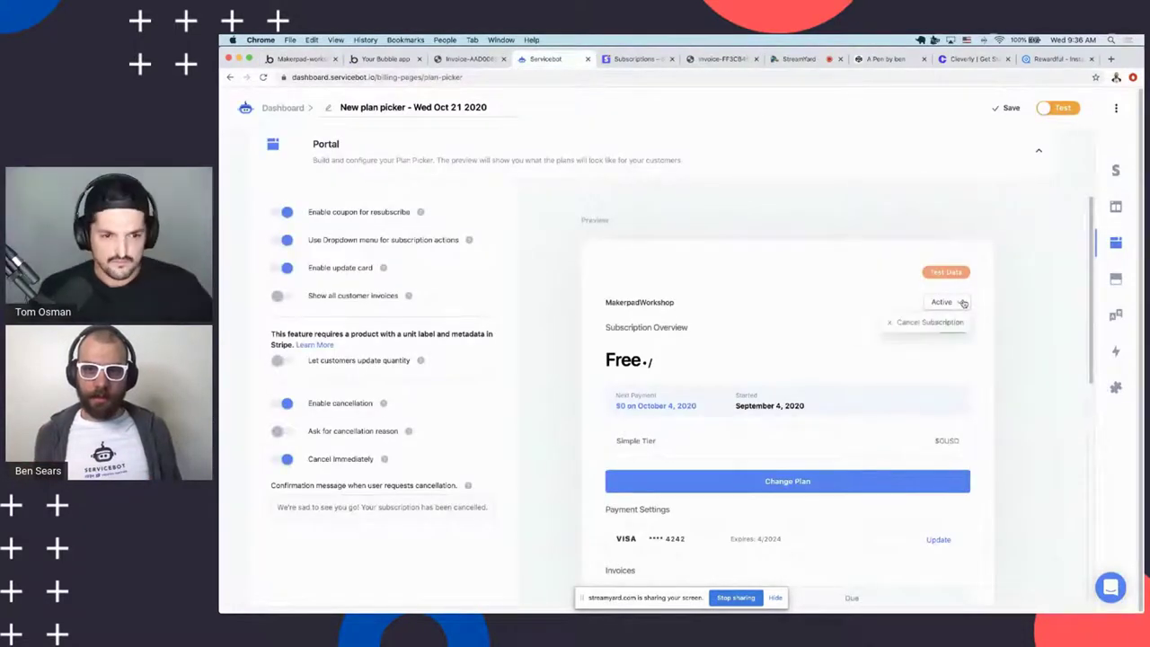
left_click(836, 304)
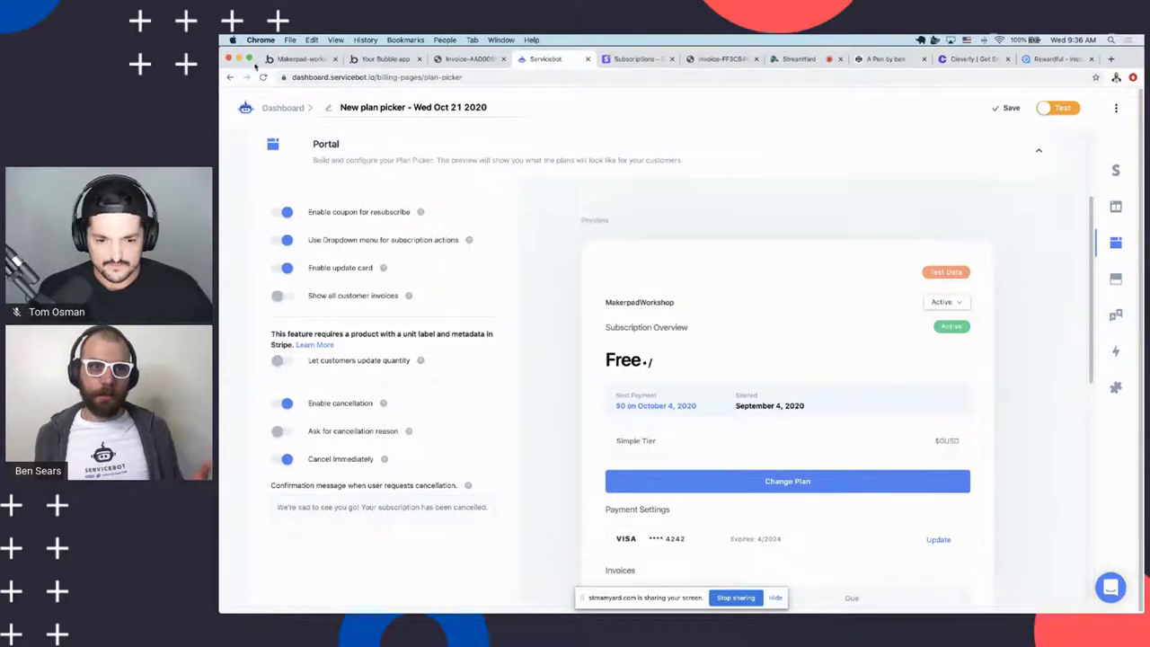
left_click(377, 59)
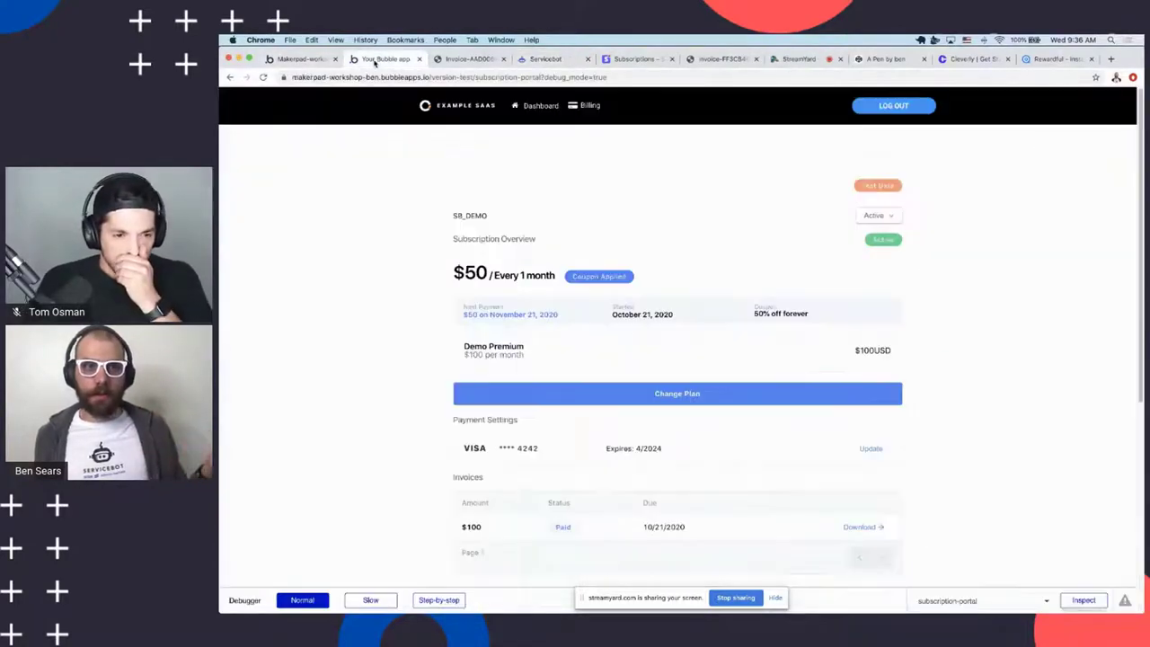
left_click(292, 59)
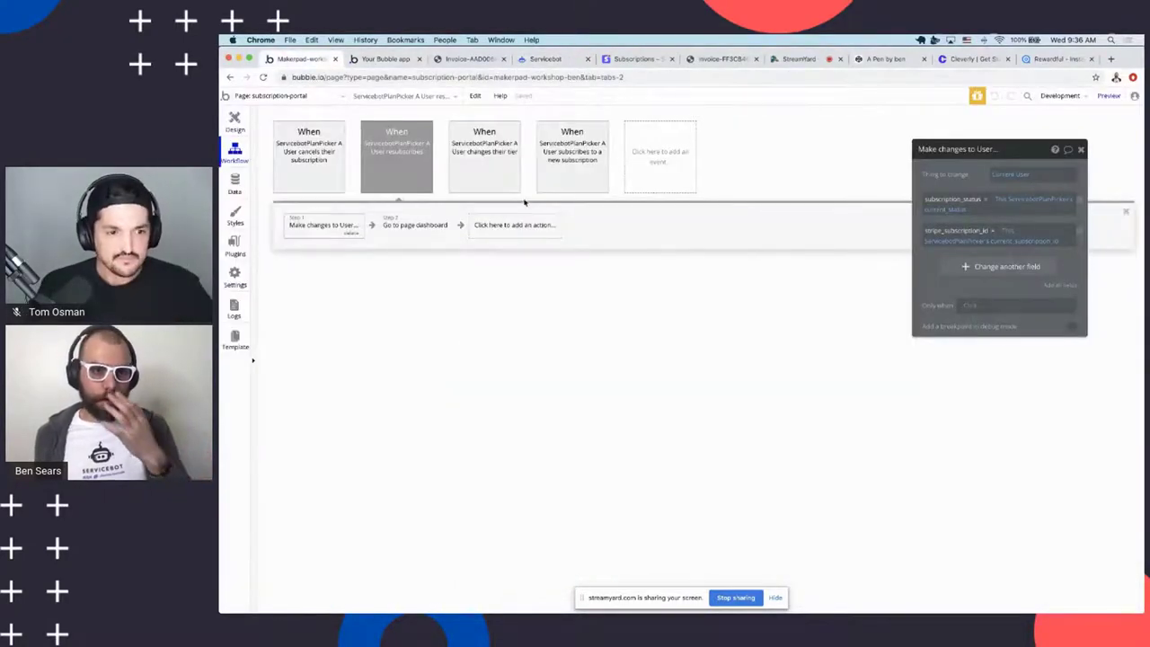
left_click(386, 59)
left_click(876, 218)
left_click(870, 239)
left_click(700, 230)
type("sdasdasd")
left_click(769, 280)
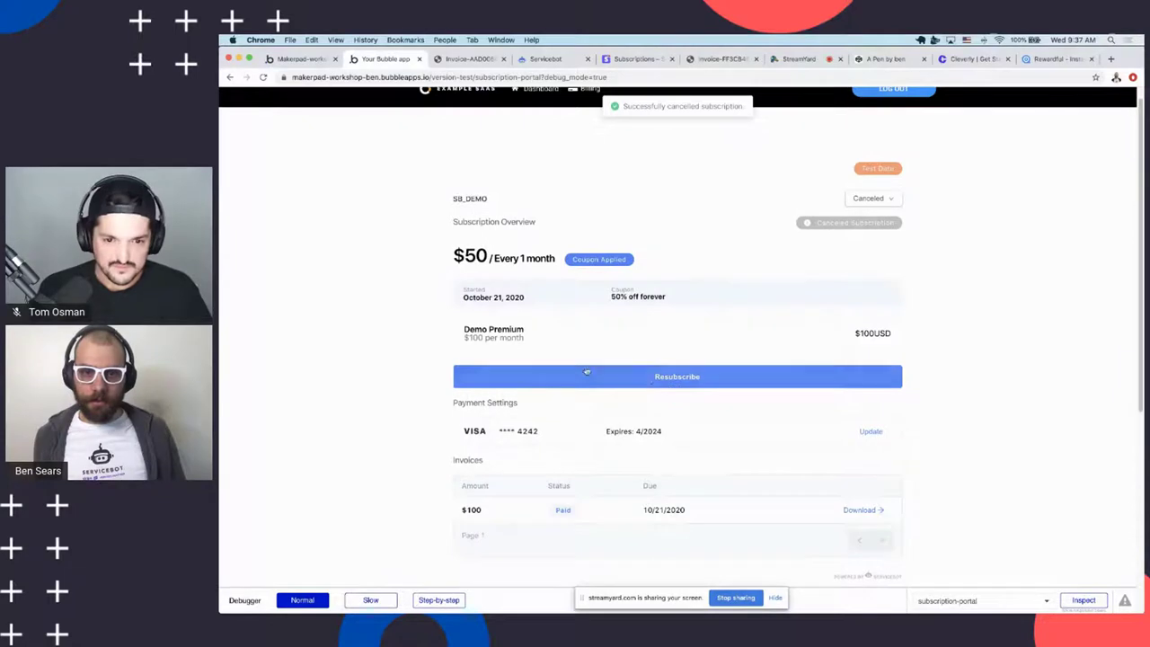
Check the dashboard's Premium Lessons heading, then select the cancel-subscription workflow in the editor
scroll(767, 292, "up", 1)
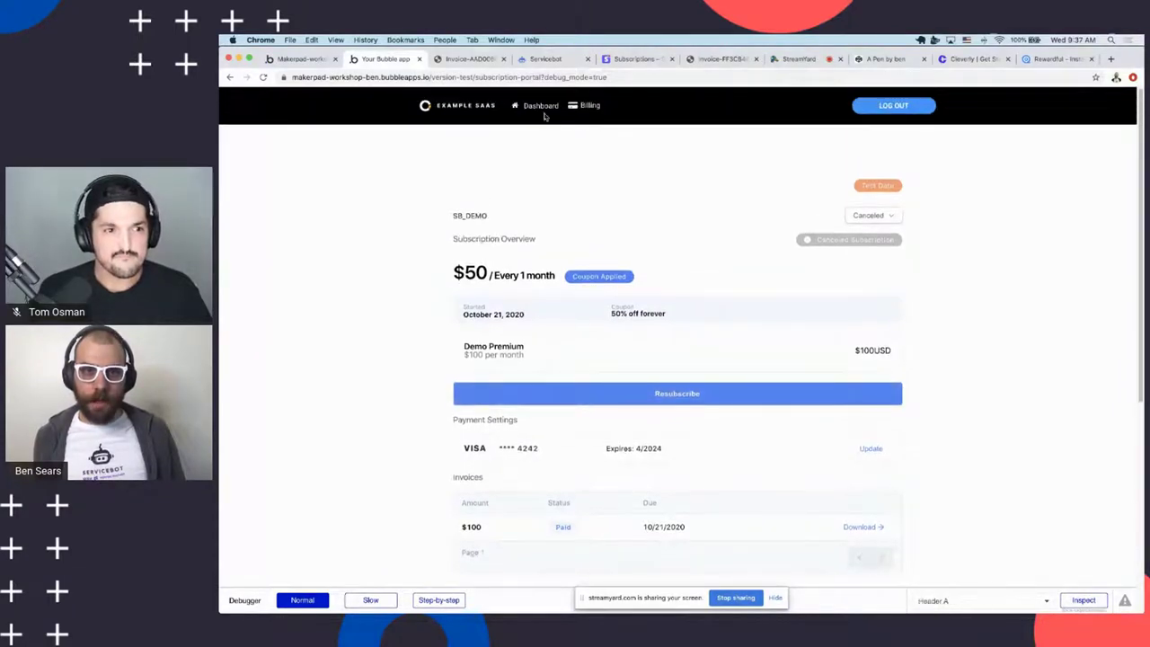
left_click(533, 107)
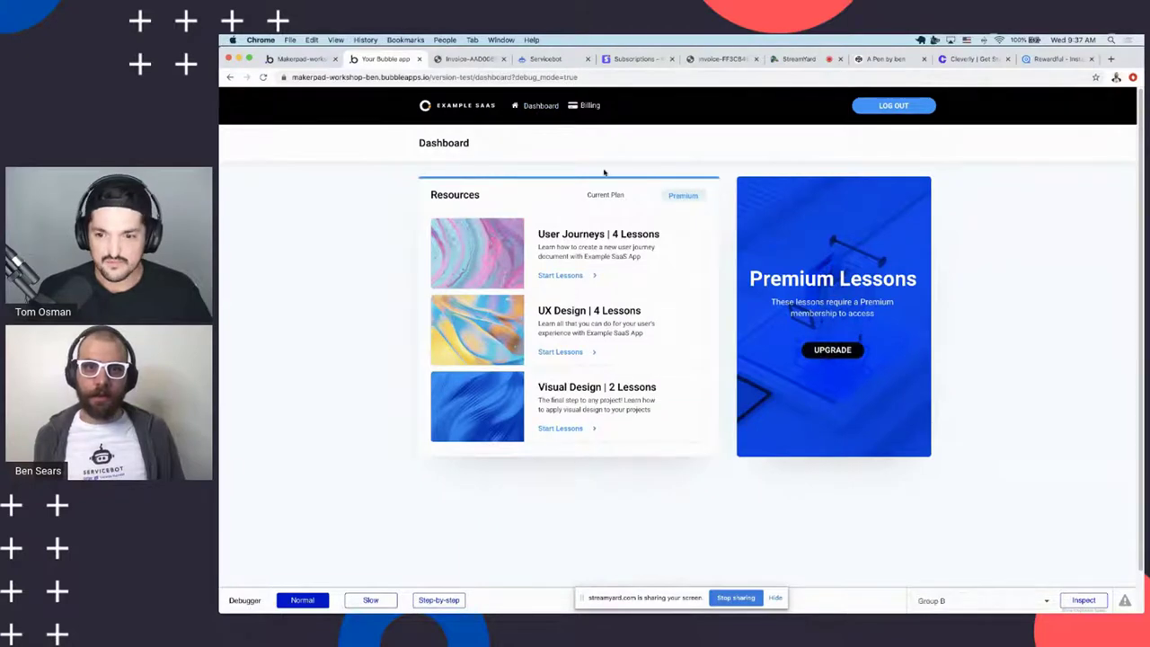
left_click_drag(780, 281, 917, 280)
left_click_drag(751, 279, 919, 279)
left_click(590, 108)
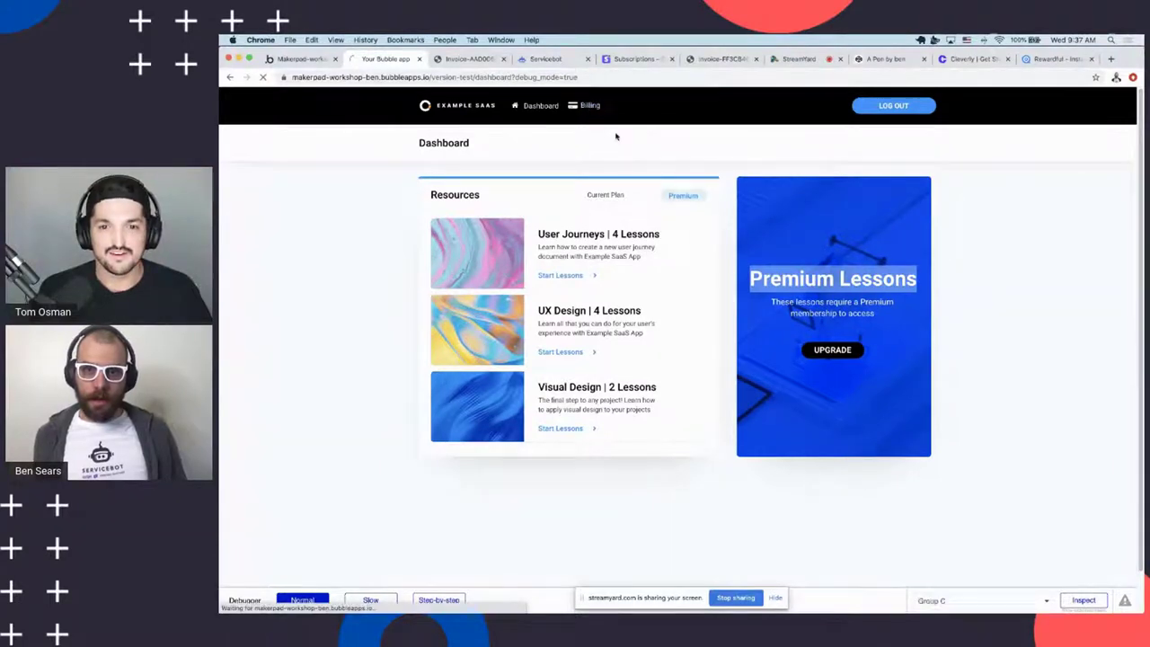
left_click(280, 60)
left_click(319, 164)
left_click(382, 58)
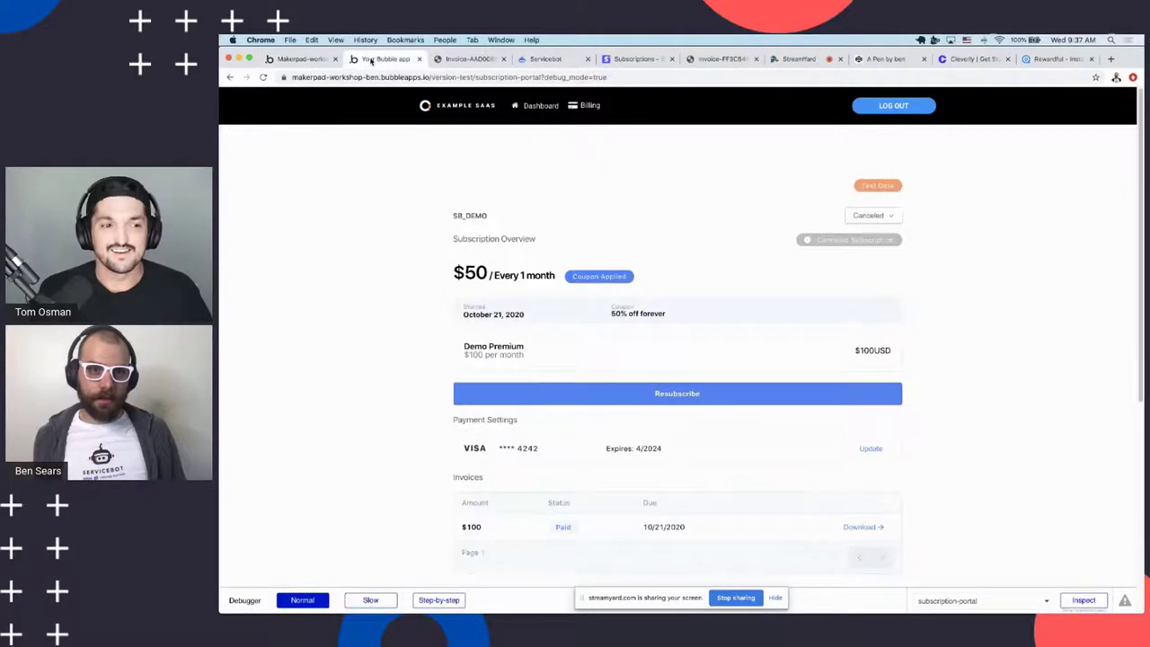
left_click(303, 61)
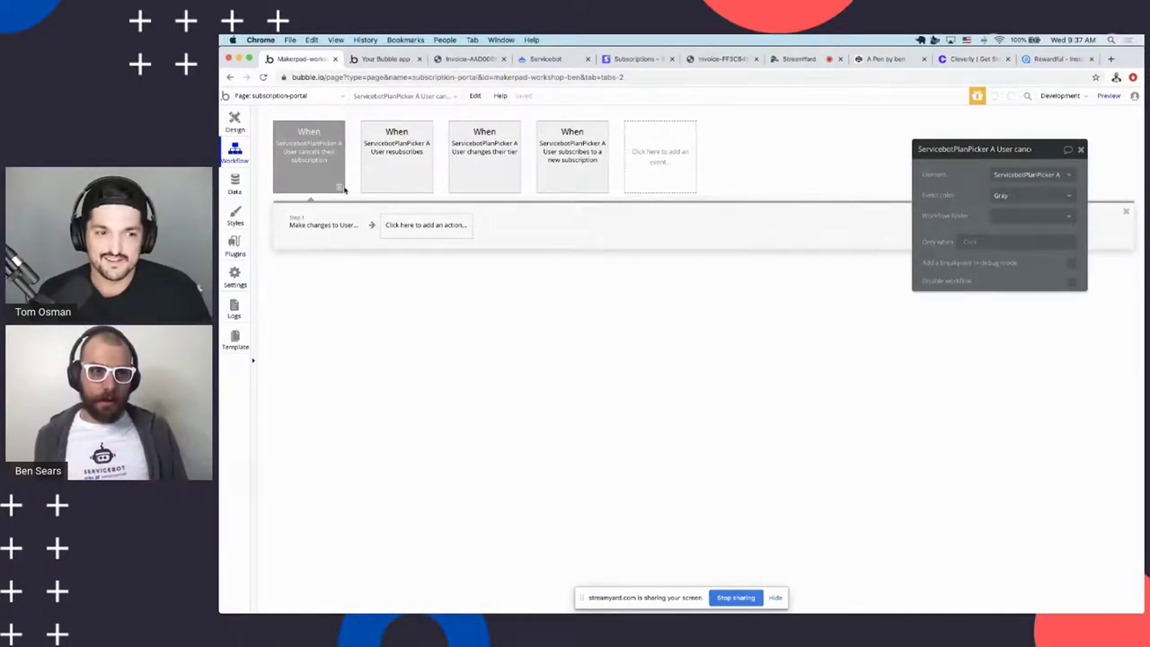
Check the canceled subscription in the live app, then return to the subscription-portal design view
left_click(373, 59)
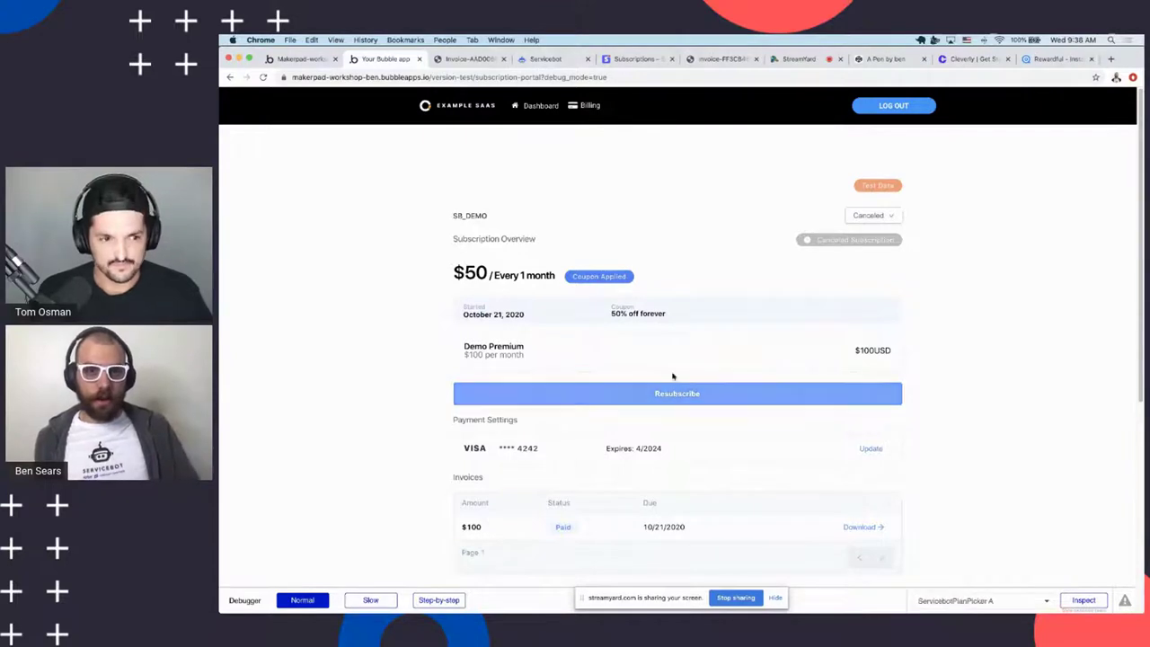
left_click(301, 59)
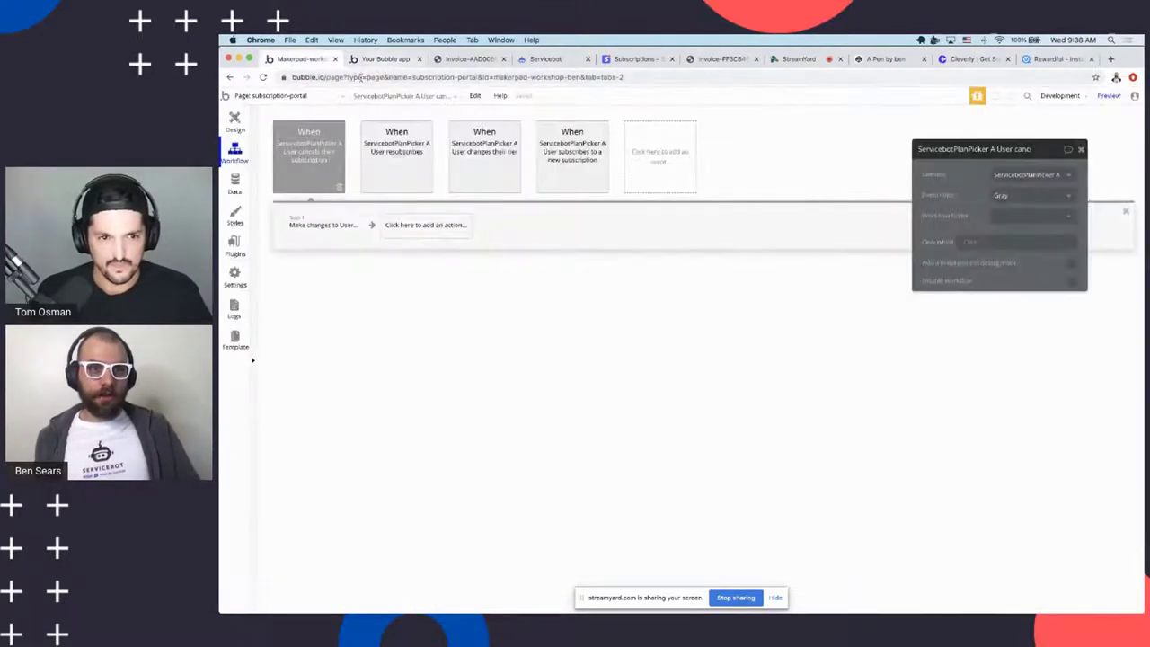
left_click(232, 126)
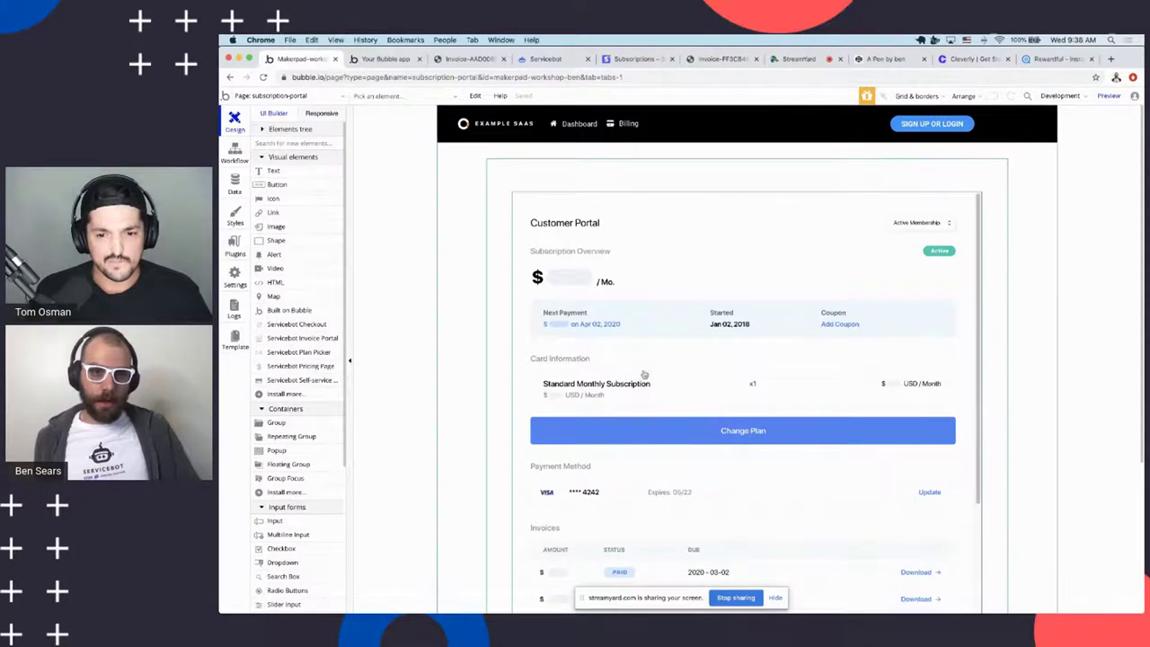
double_click(680, 346)
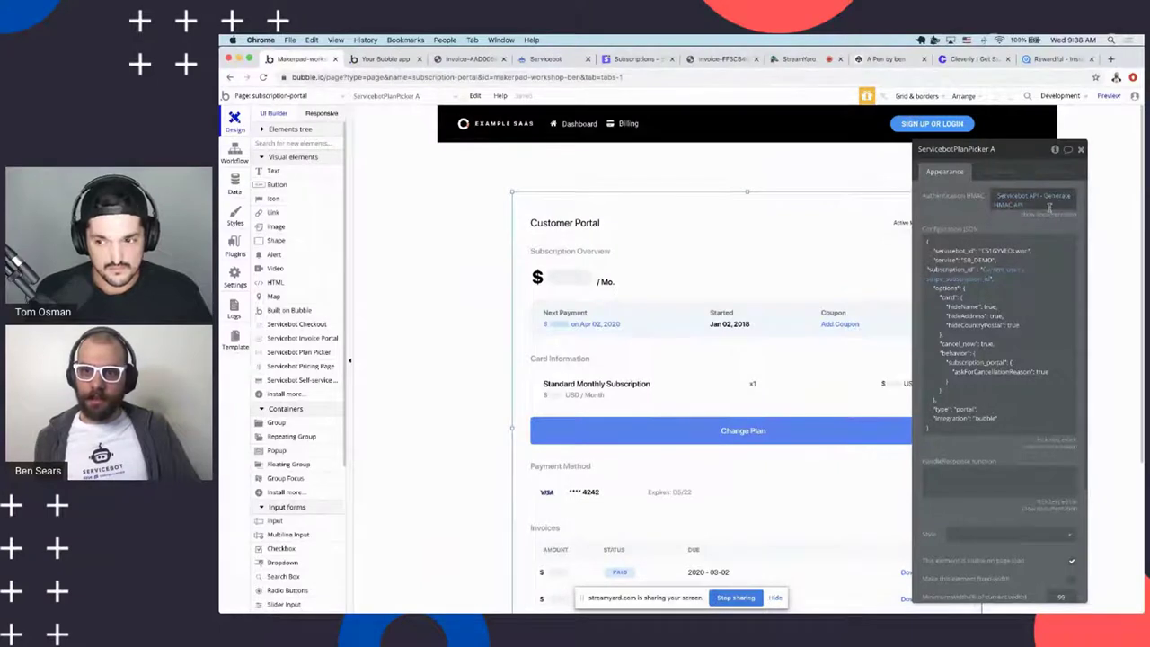
left_click(1022, 202)
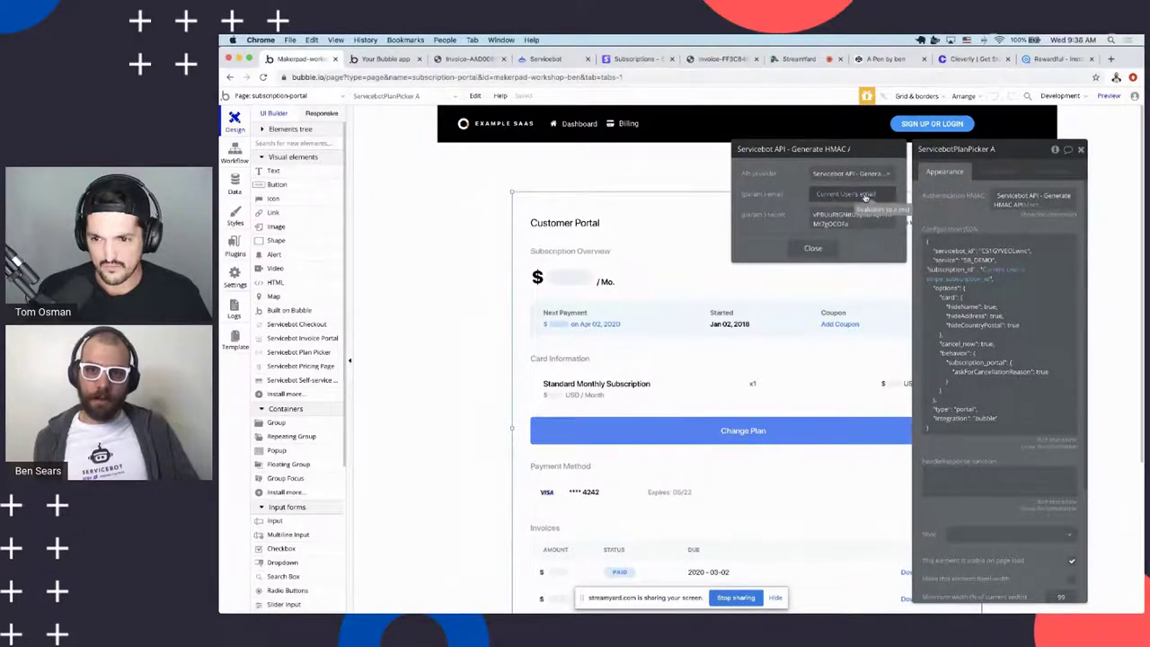
left_click(850, 216)
left_click(838, 216)
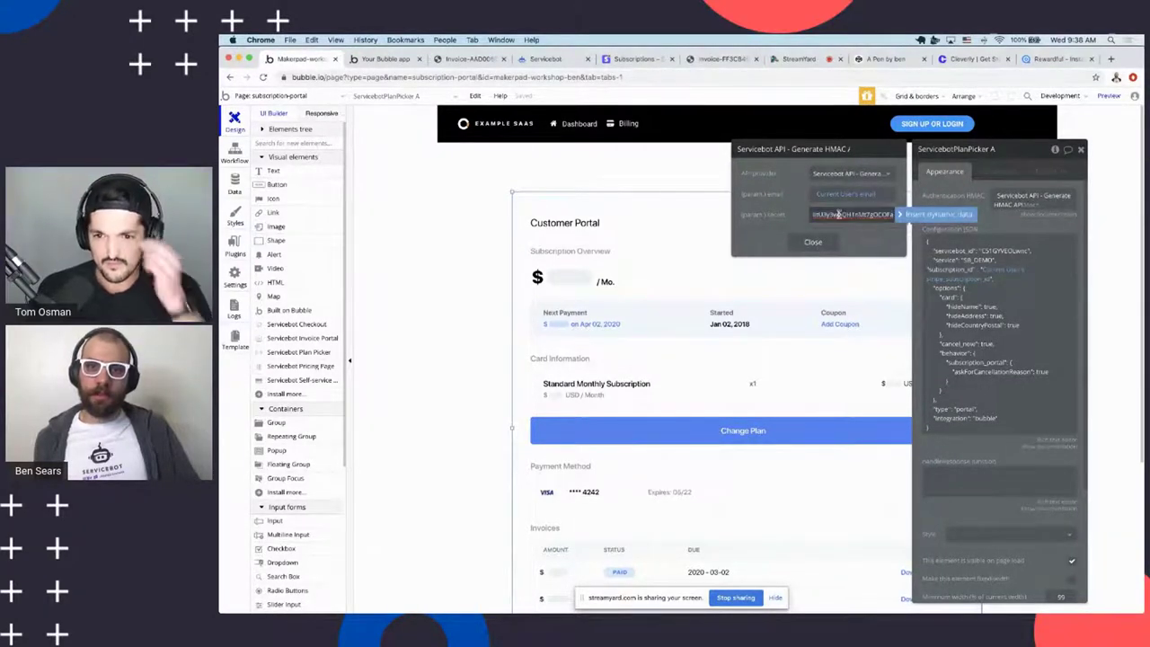
left_click(546, 59)
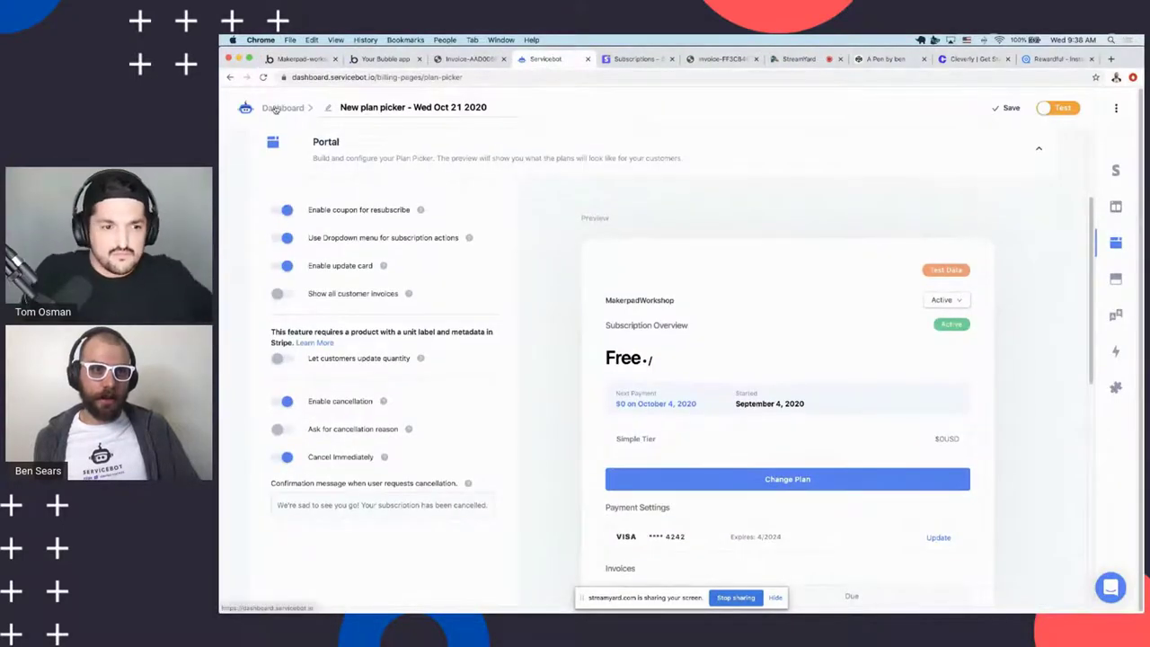
Check the account's integration keys, then start a new Customer Portal billing page
left_click(279, 107)
left_click(273, 190)
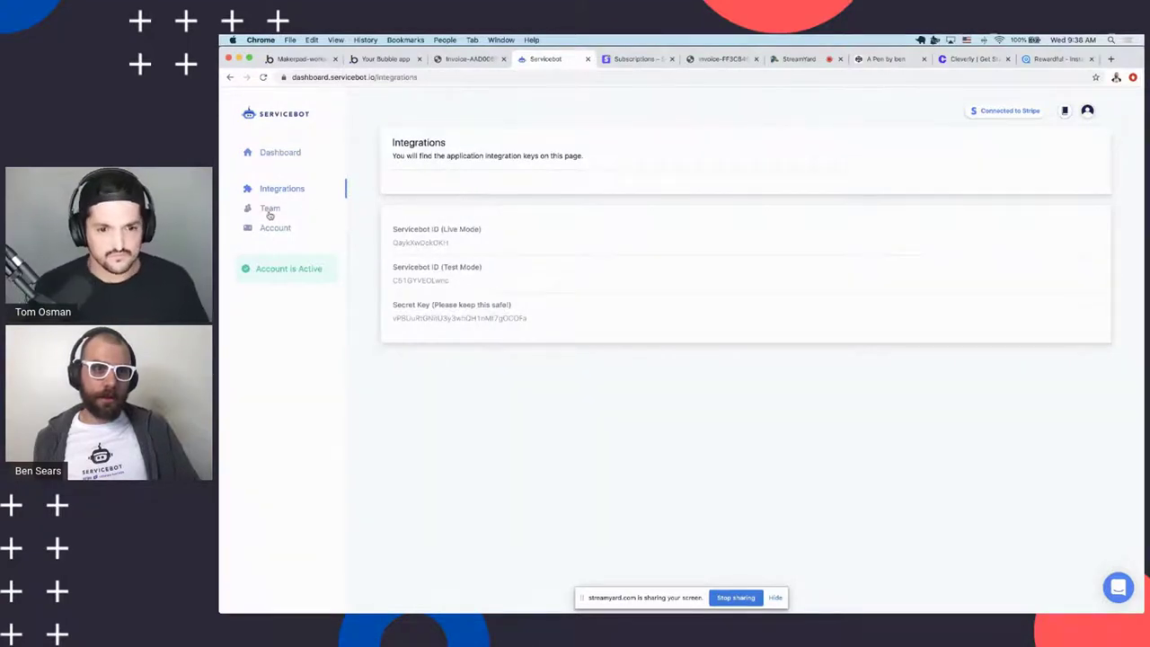
left_click(295, 155)
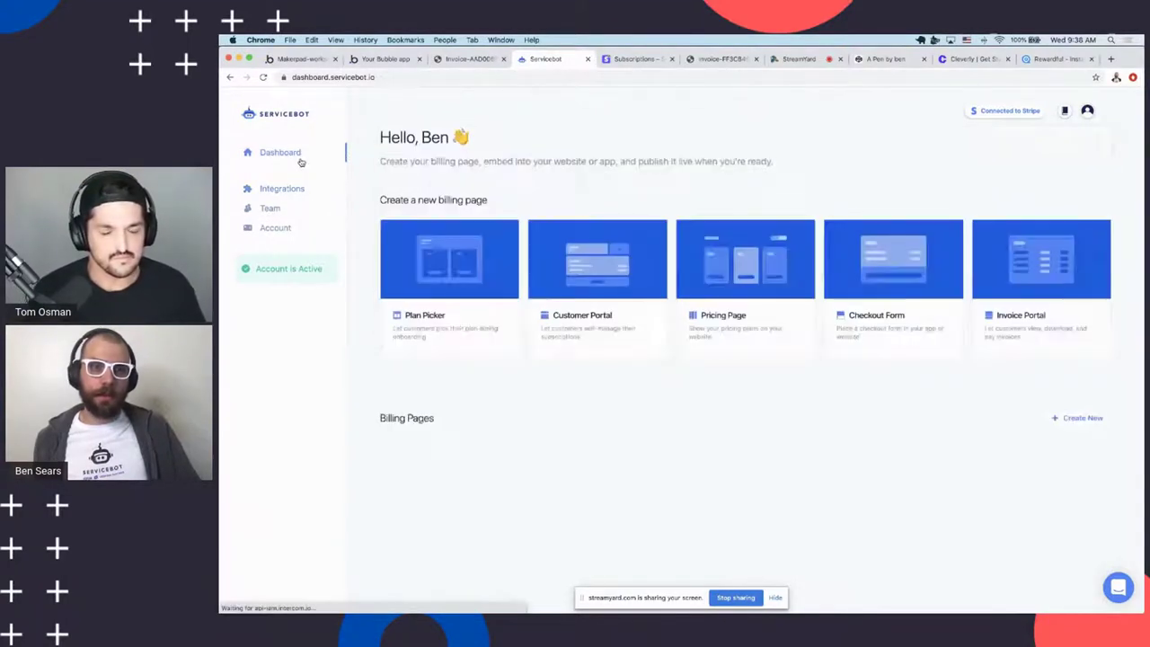
left_click(633, 335)
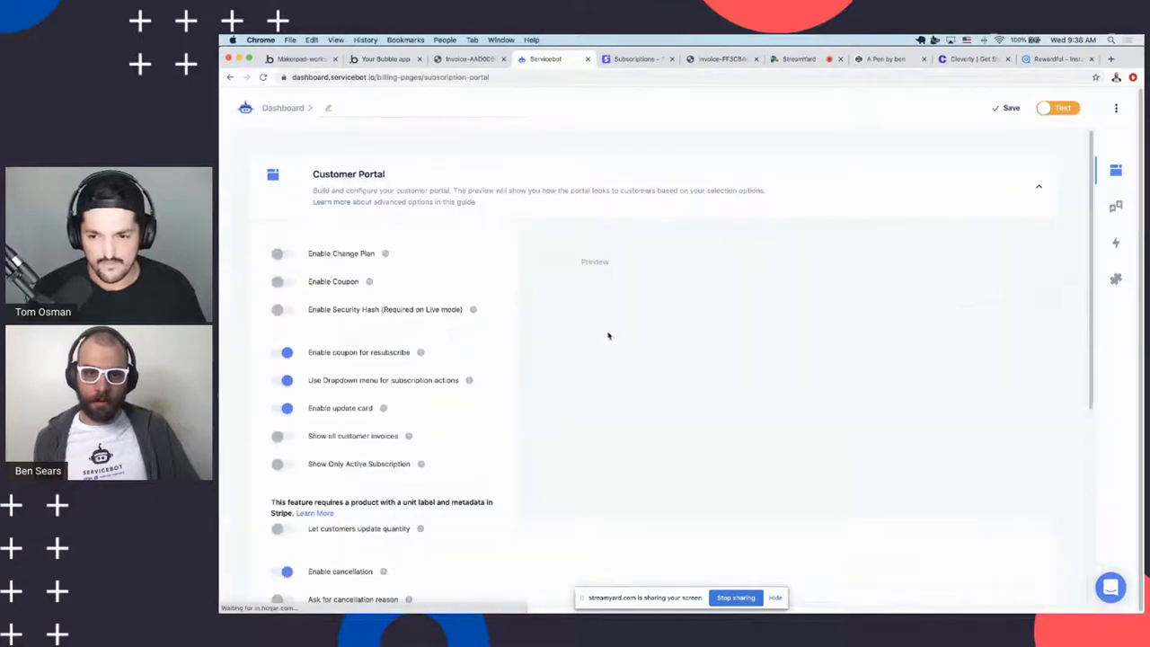
Expand the new portal's Embed, Advanced Settings and Language sections
scroll(368, 434, "down", 10)
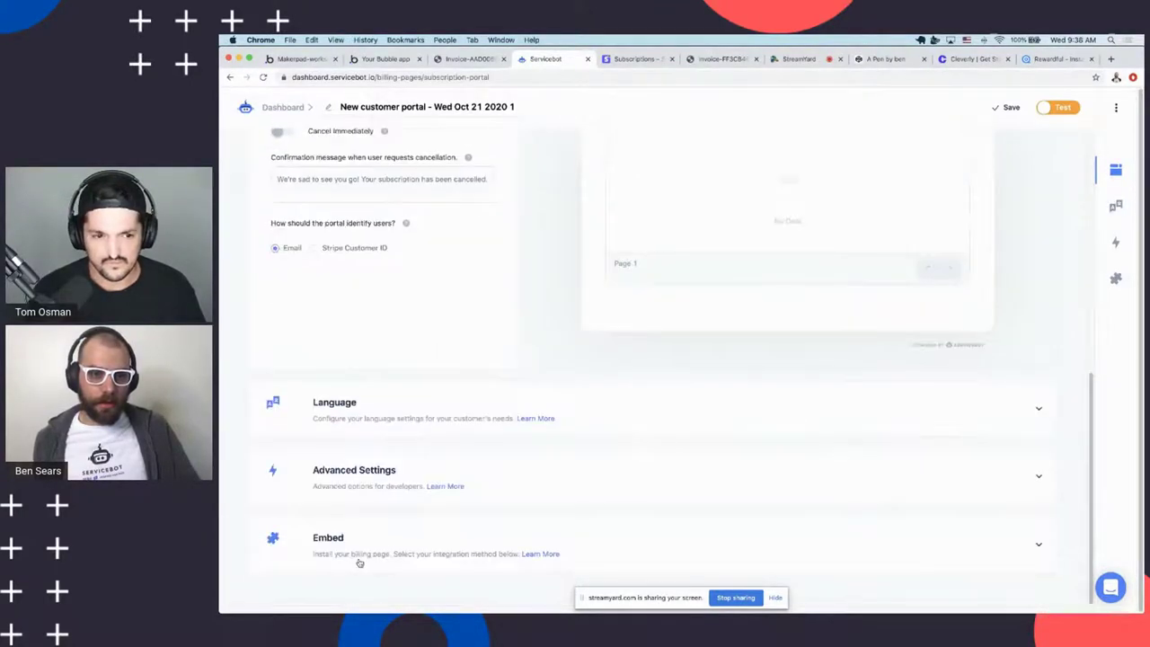
left_click(360, 561)
left_click(365, 321)
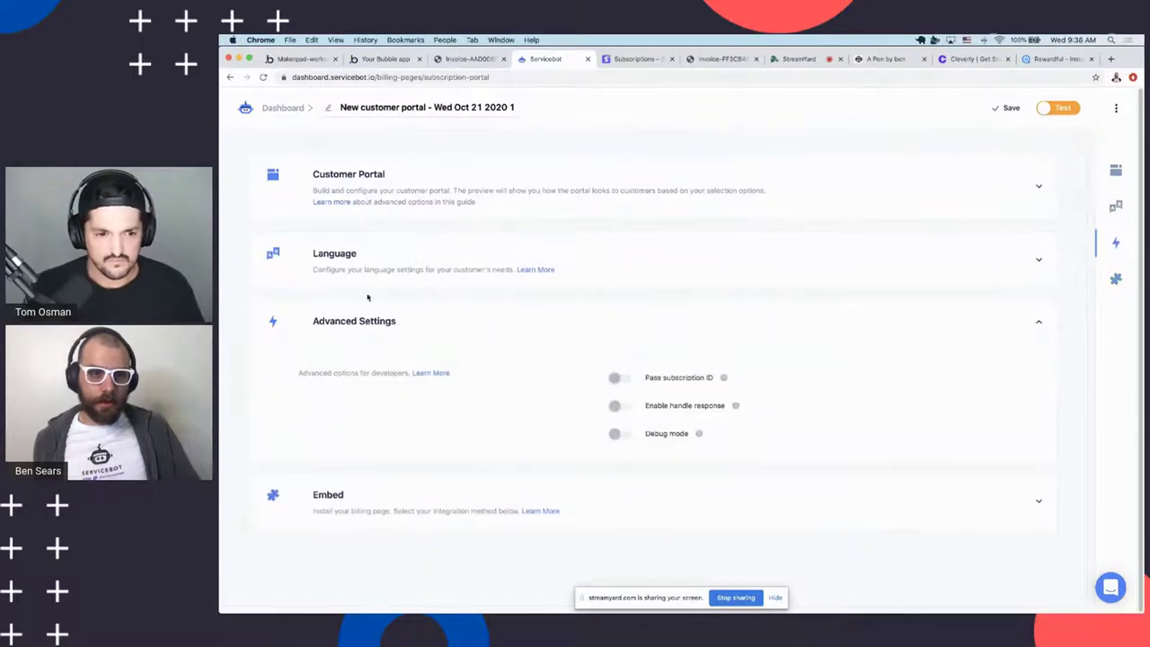
left_click_drag(372, 267, 660, 401)
left_click(451, 279)
left_click(451, 279)
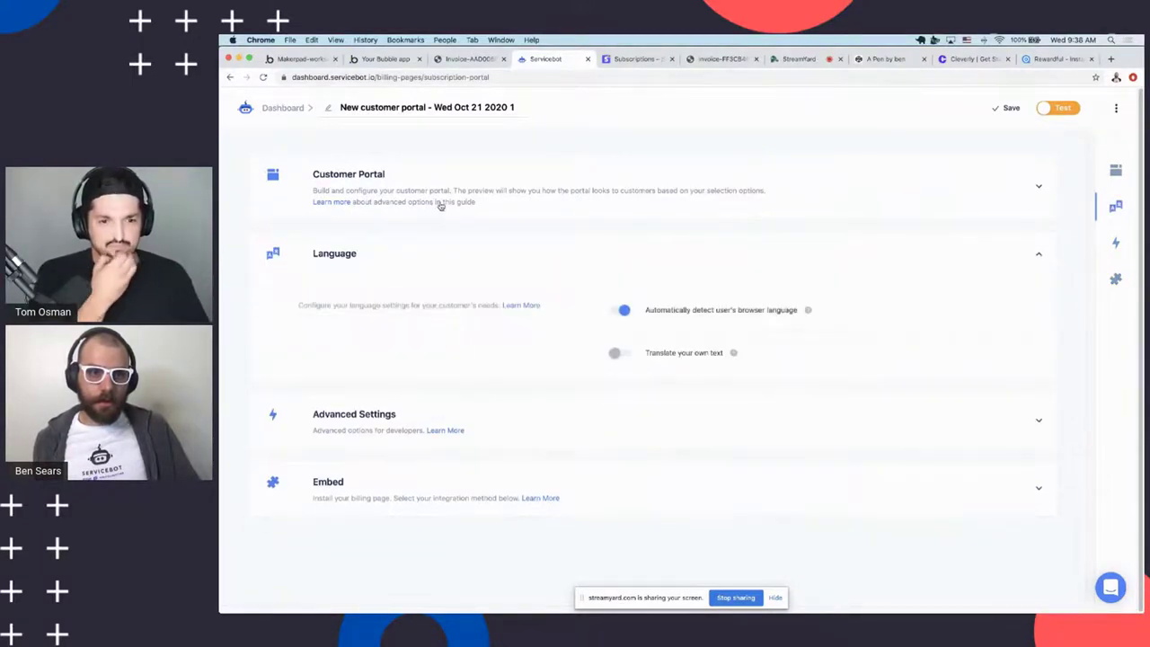
left_click_drag(442, 190, 446, 200)
scroll(291, 311, "down", 1)
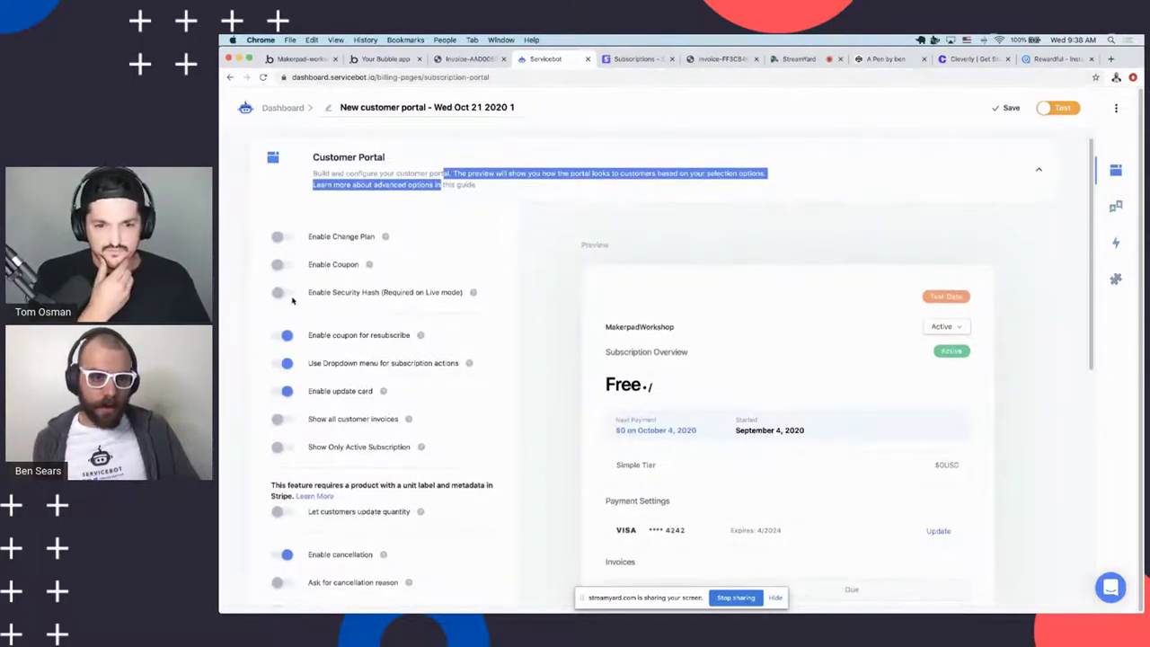
left_click(292, 301)
scroll(385, 338, "down", 10)
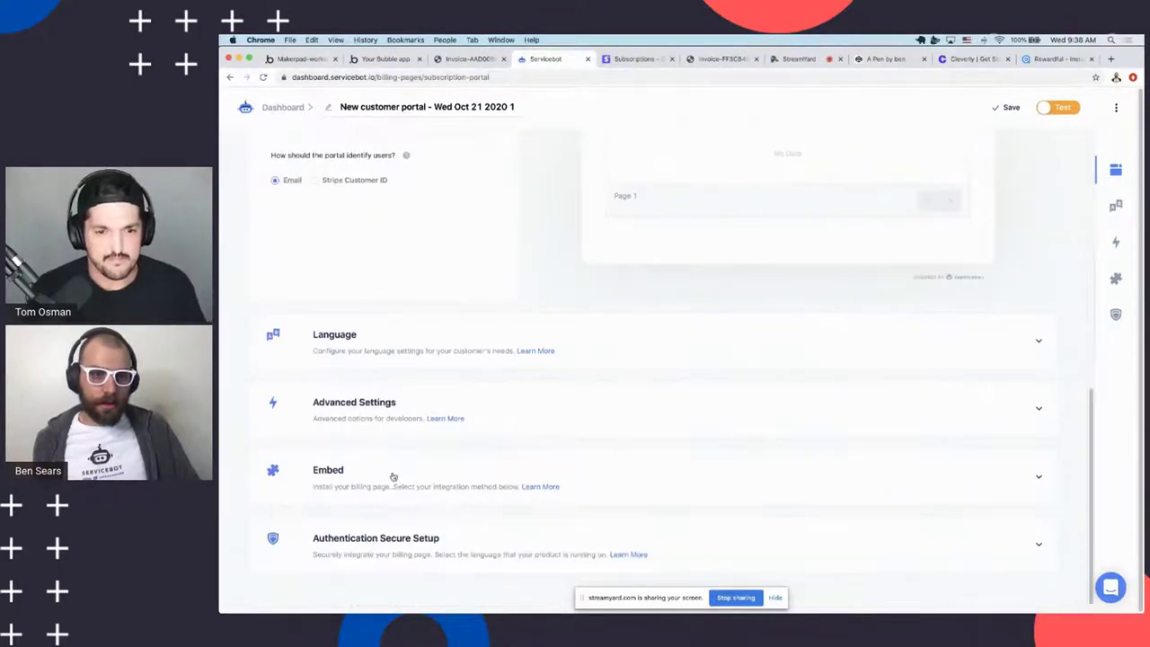
Save the new customer portal and bring up its Authentication Secure Setup options
left_click(355, 550)
right_click(648, 560)
key("Escape")
left_click(652, 543)
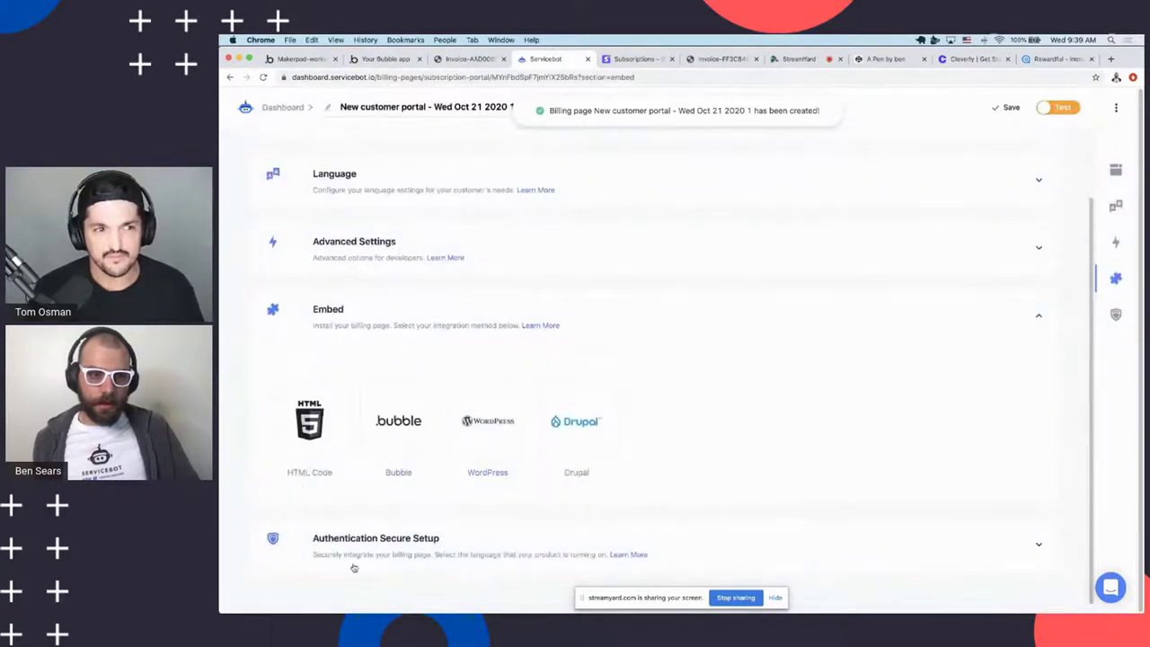
left_click(355, 566)
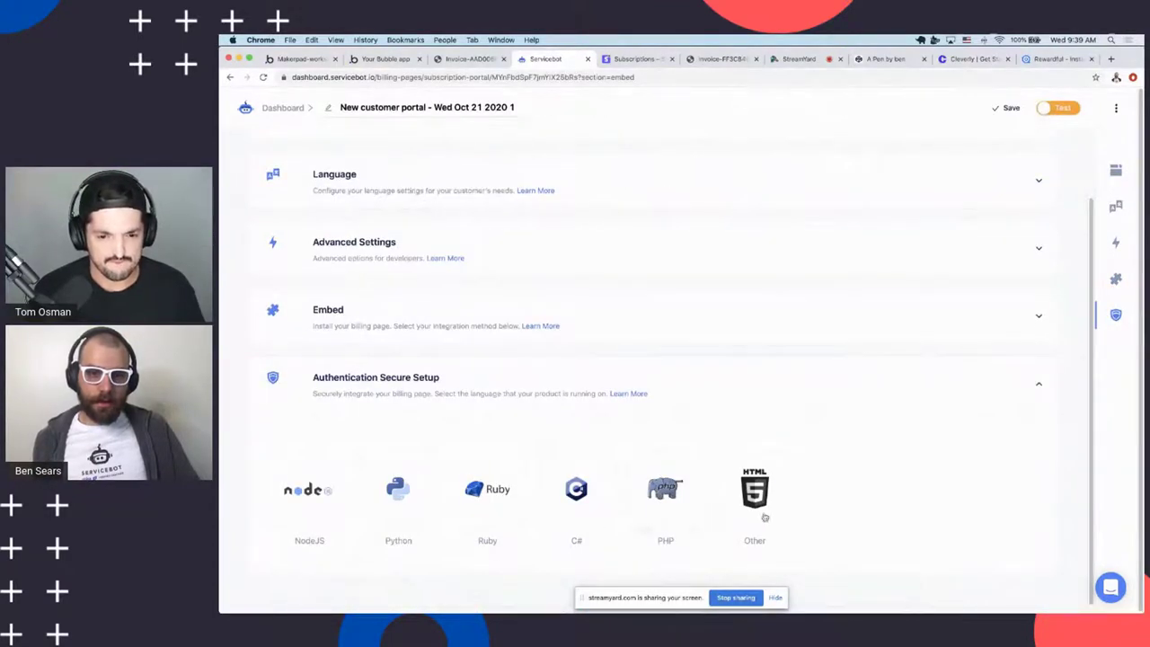
Review the HMAC setup samples for Other, PHP, C#, Ruby, Python and NodeJS
left_click(753, 494)
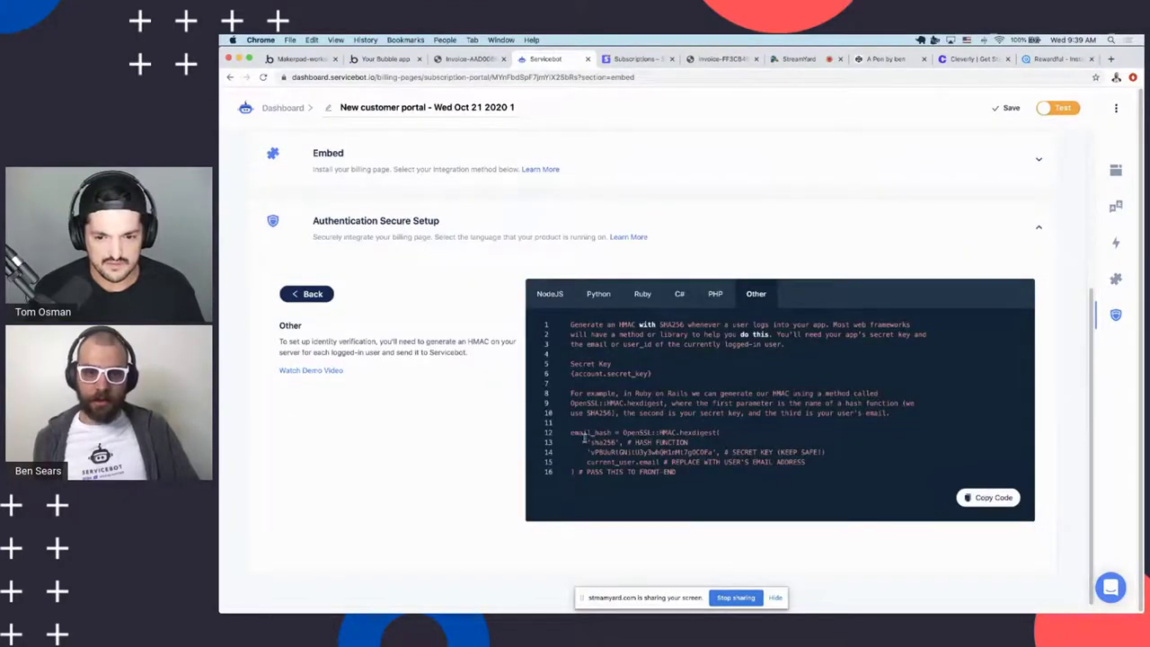
left_click_drag(584, 435, 570, 324)
left_click(681, 481)
left_click(764, 348)
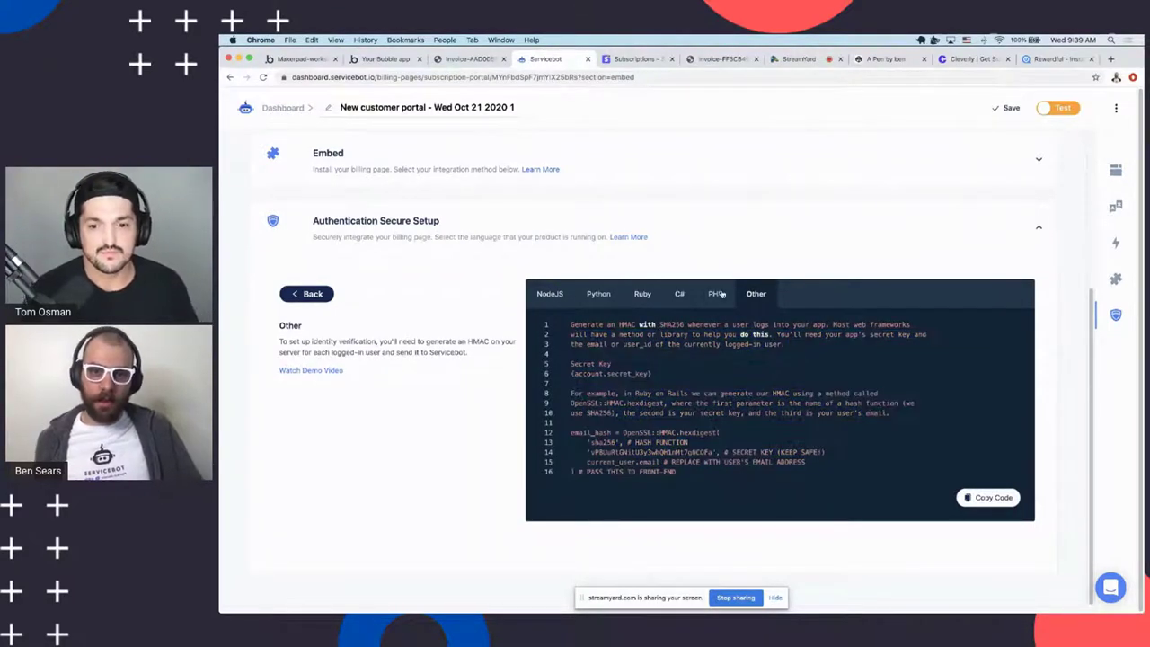
left_click(716, 293)
left_click(679, 402)
left_click(629, 299)
left_click(586, 401)
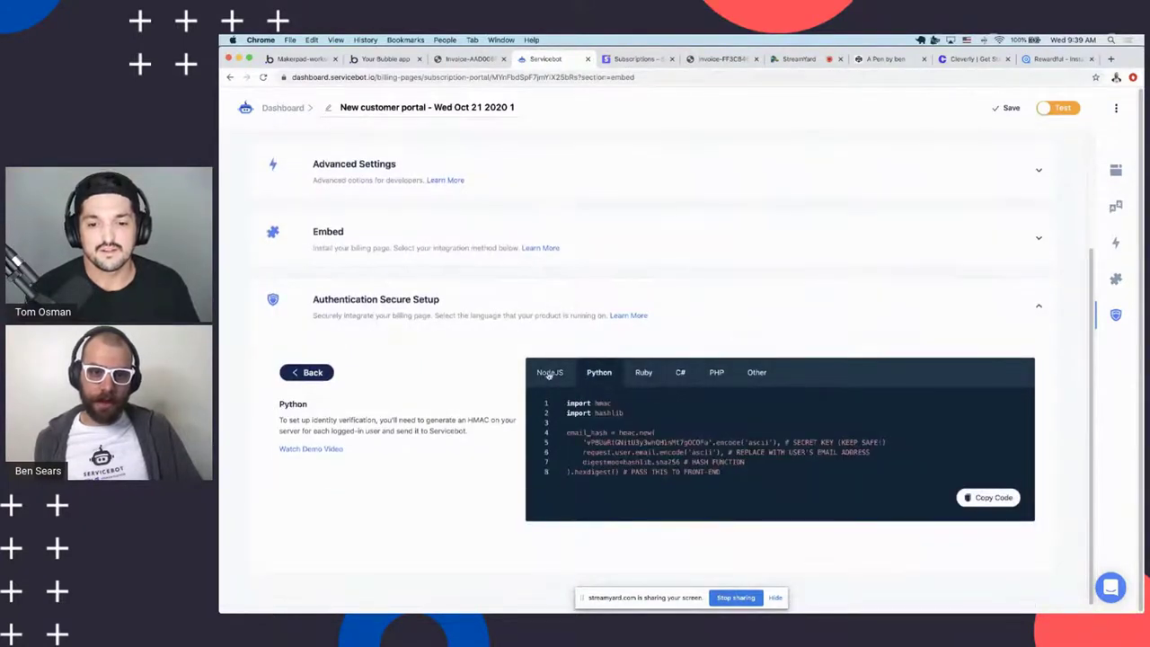
left_click(548, 372)
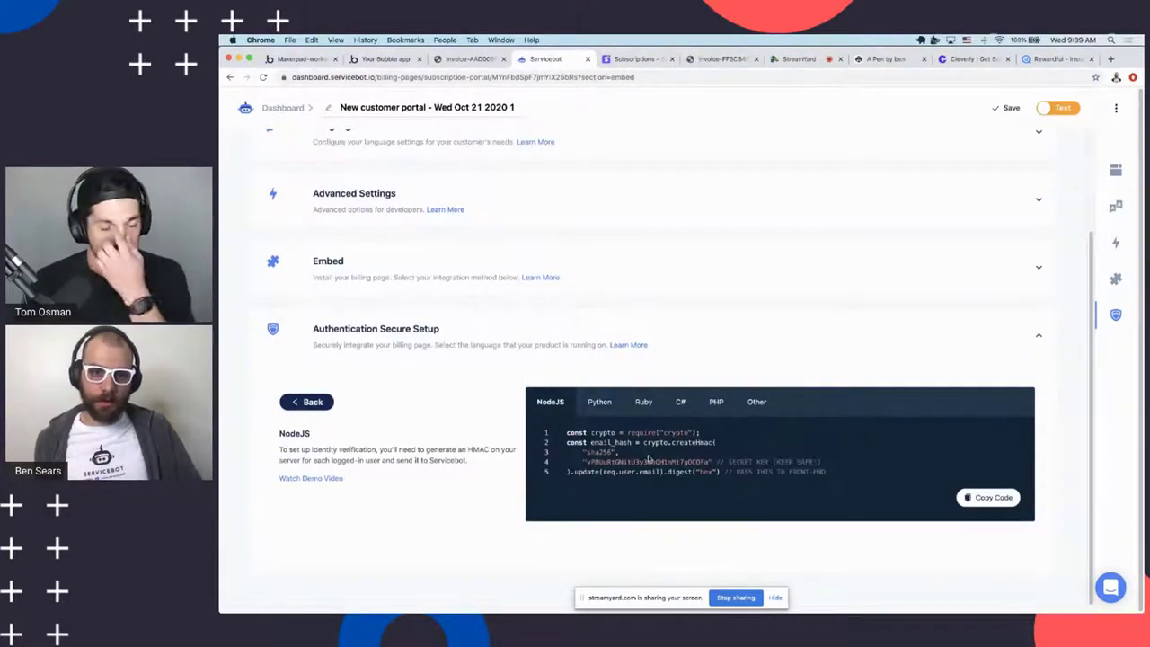
Back in the Bubble editor, close the HMAC parameters popup and the plan picker's property editor
left_click(353, 58)
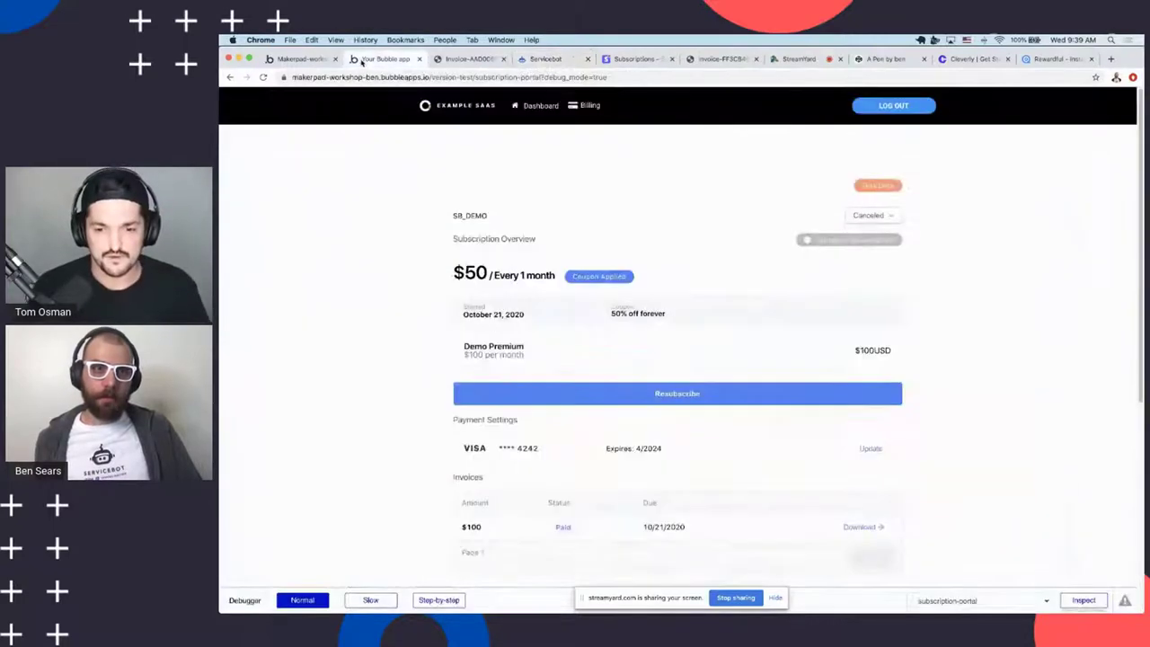
left_click(301, 59)
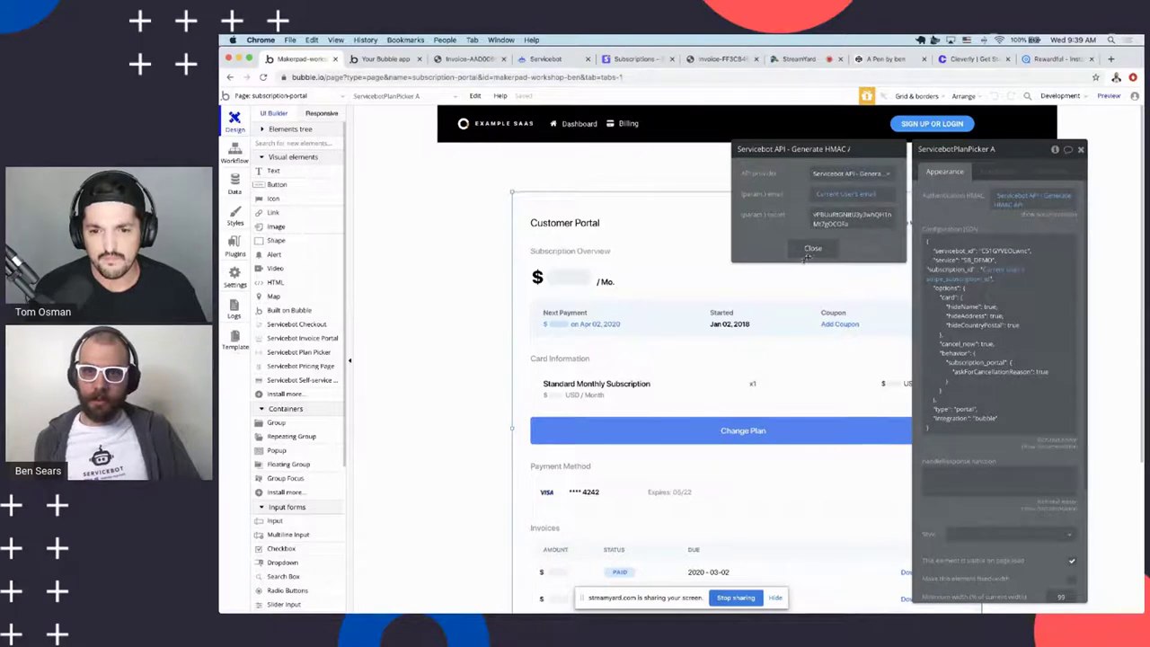
left_click(969, 243)
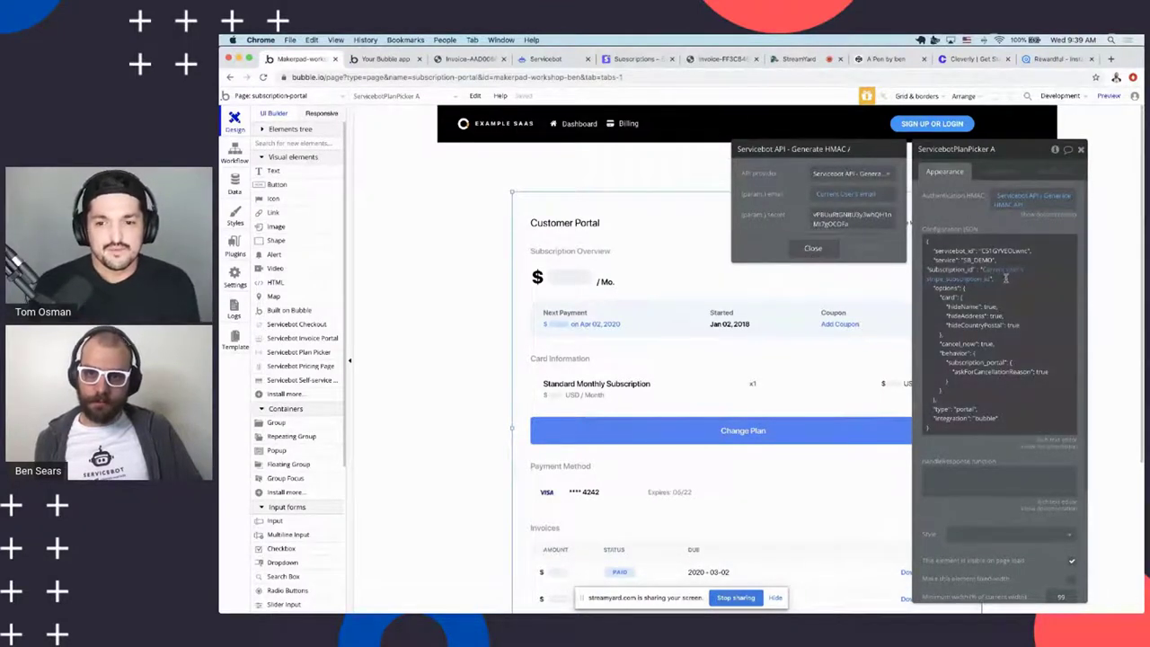
left_click(813, 249)
left_click(1080, 149)
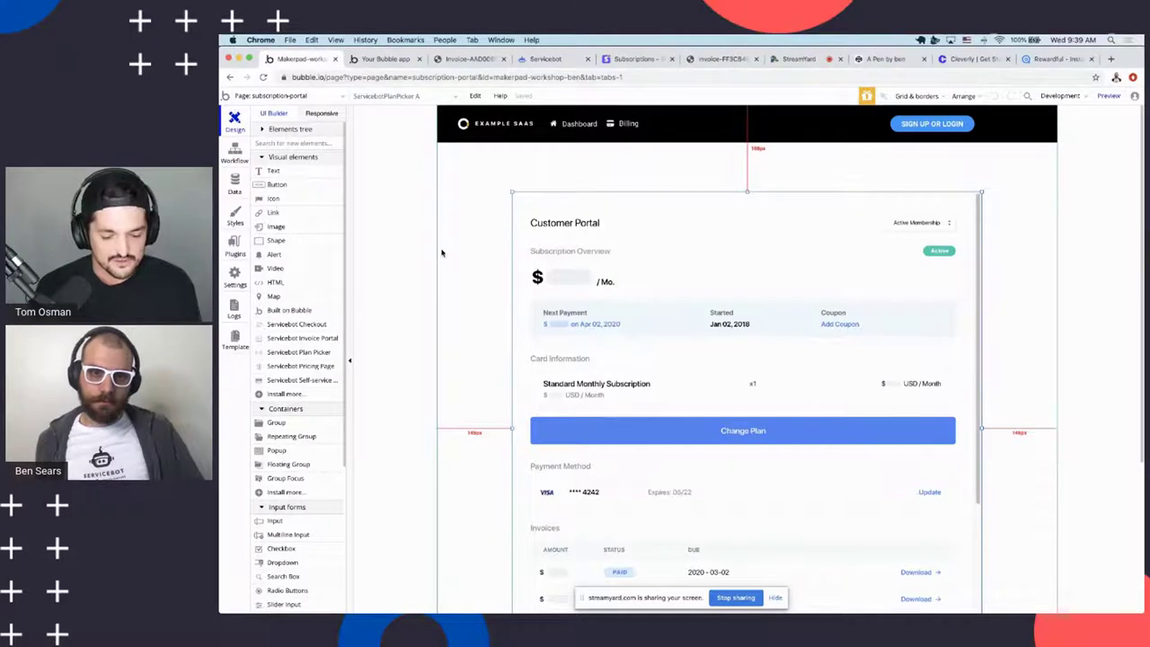
scroll(441, 253, "down", 1)
scroll(443, 253, "up", 1)
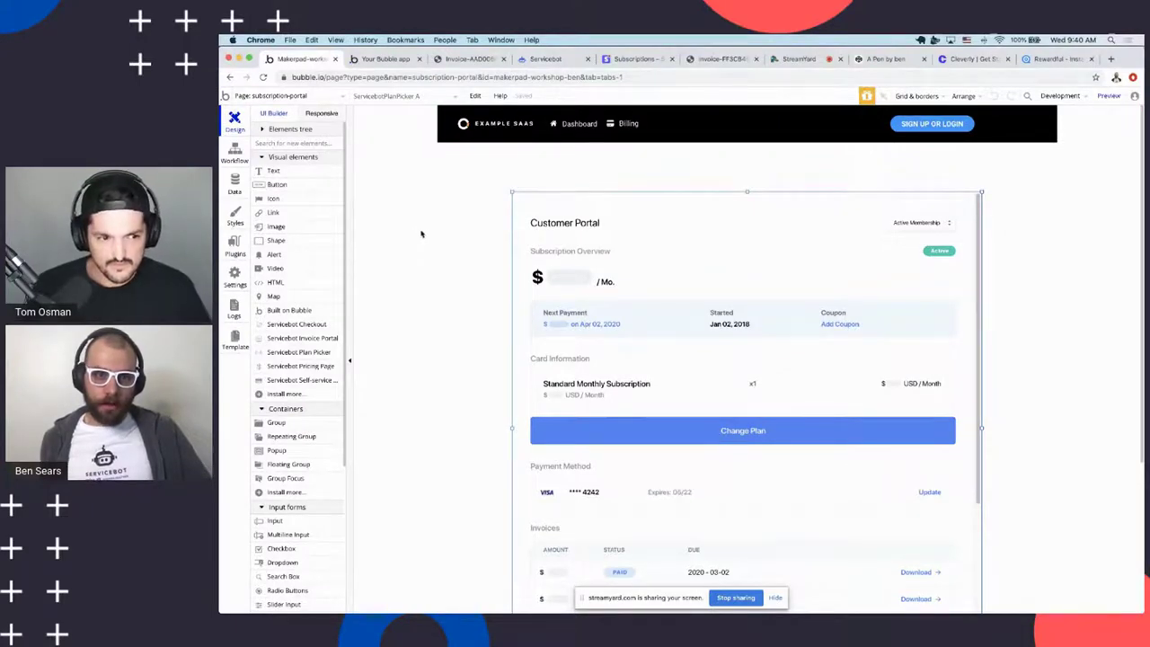
scroll(399, 207, "down", 1)
scroll(398, 211, "up", 1)
scroll(432, 270, "down", 3)
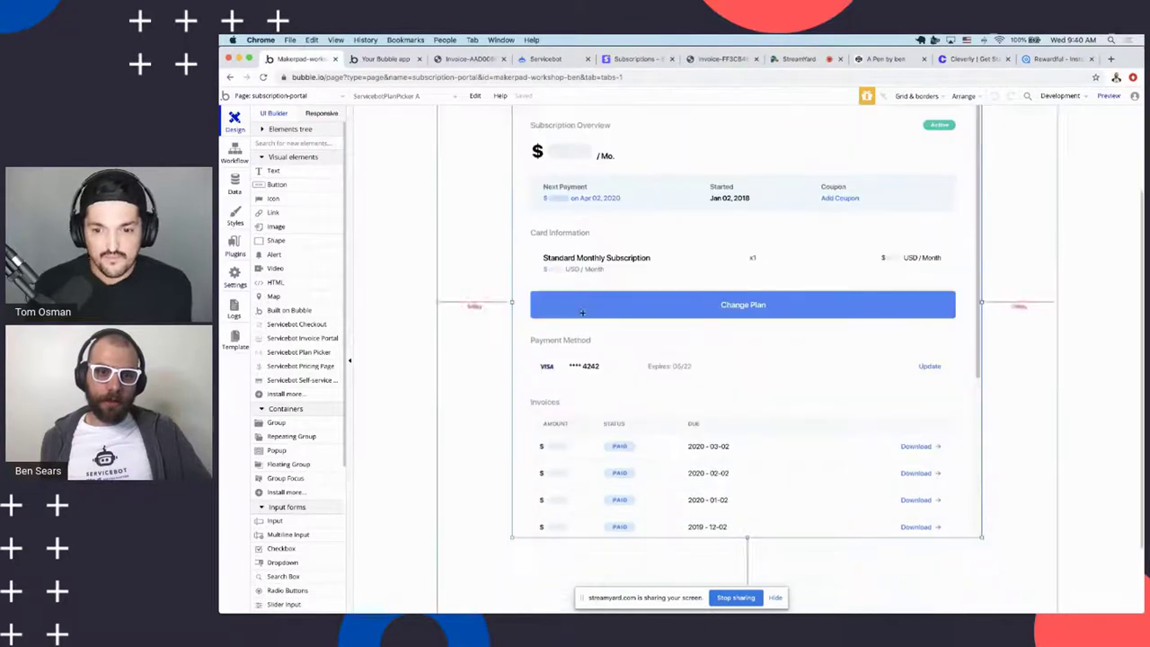
scroll(452, 287, "up", 3)
scroll(1097, 346, "down", 1)
scroll(1096, 346, "up", 1)
scroll(1096, 343, "down", 4)
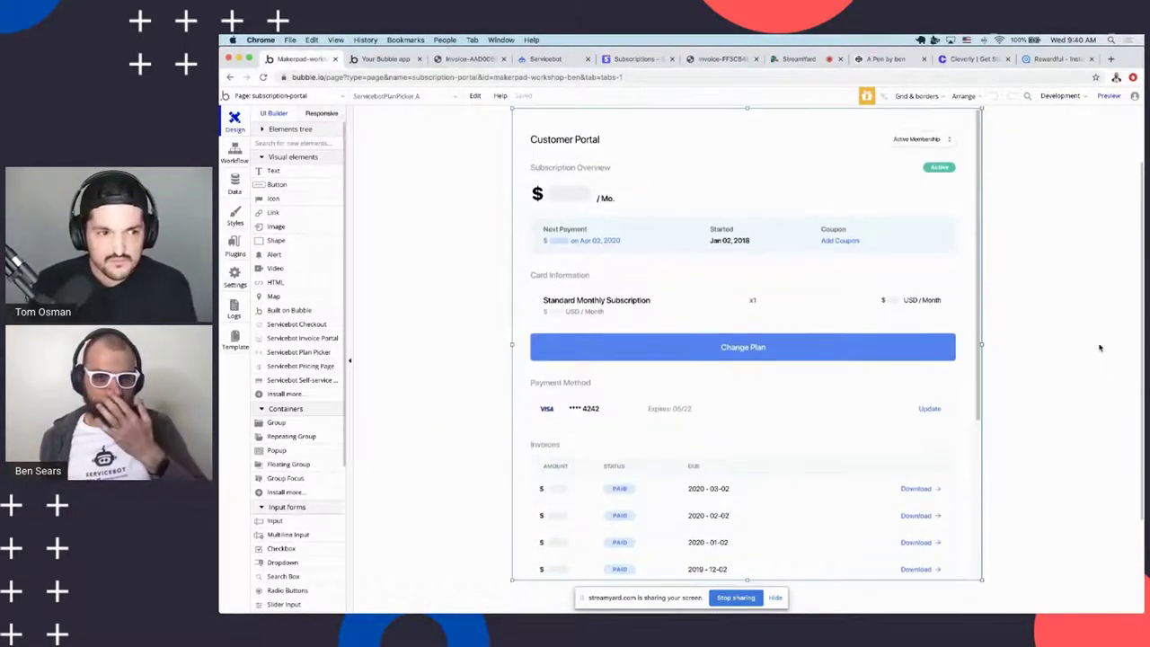
scroll(1093, 324, "up", 4)
scroll(1091, 325, "up", 1)
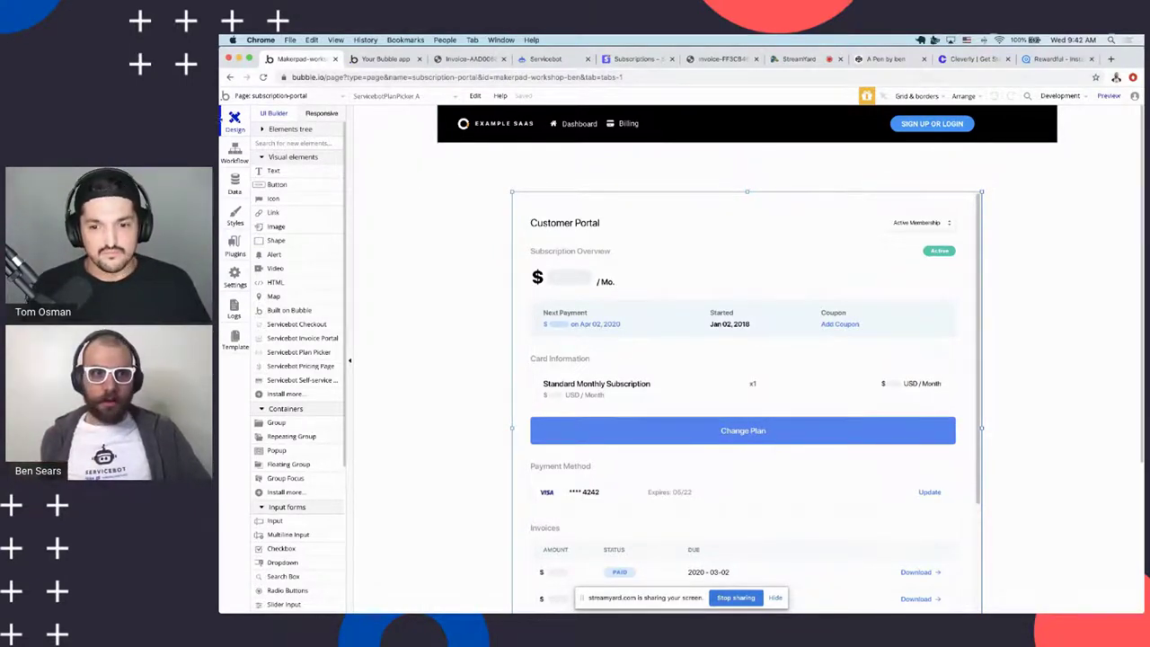
Switch to the dashboard page and select the hidden Premium Lessons group, Group L, from the Elements tree
left_click(266, 97)
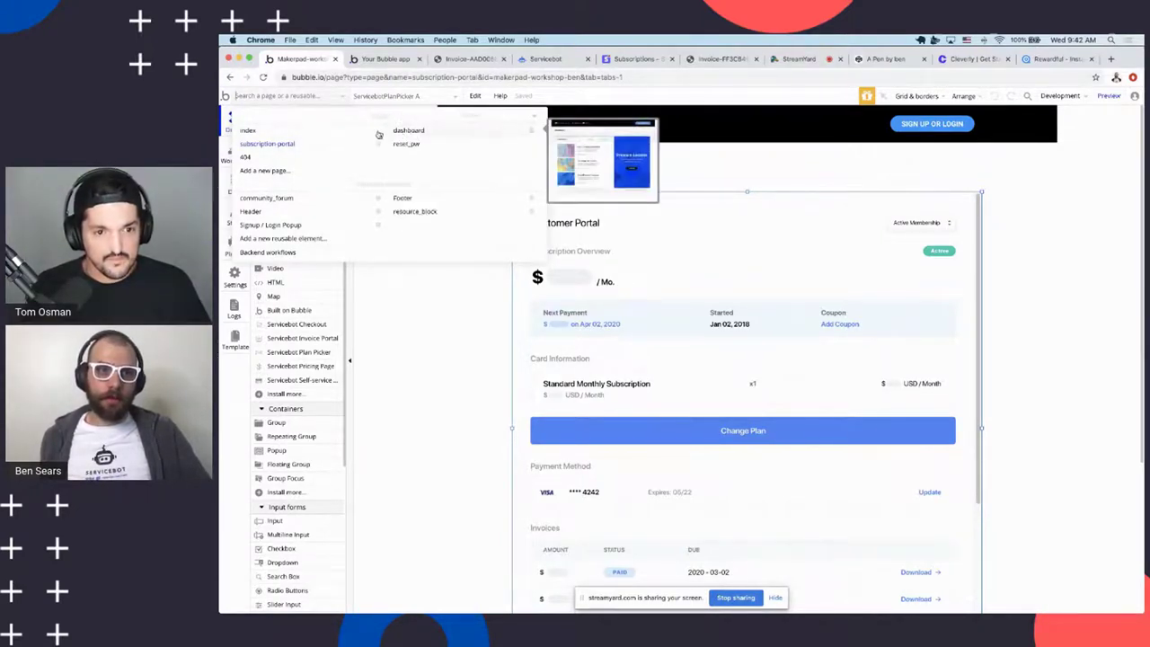
left_click(409, 131)
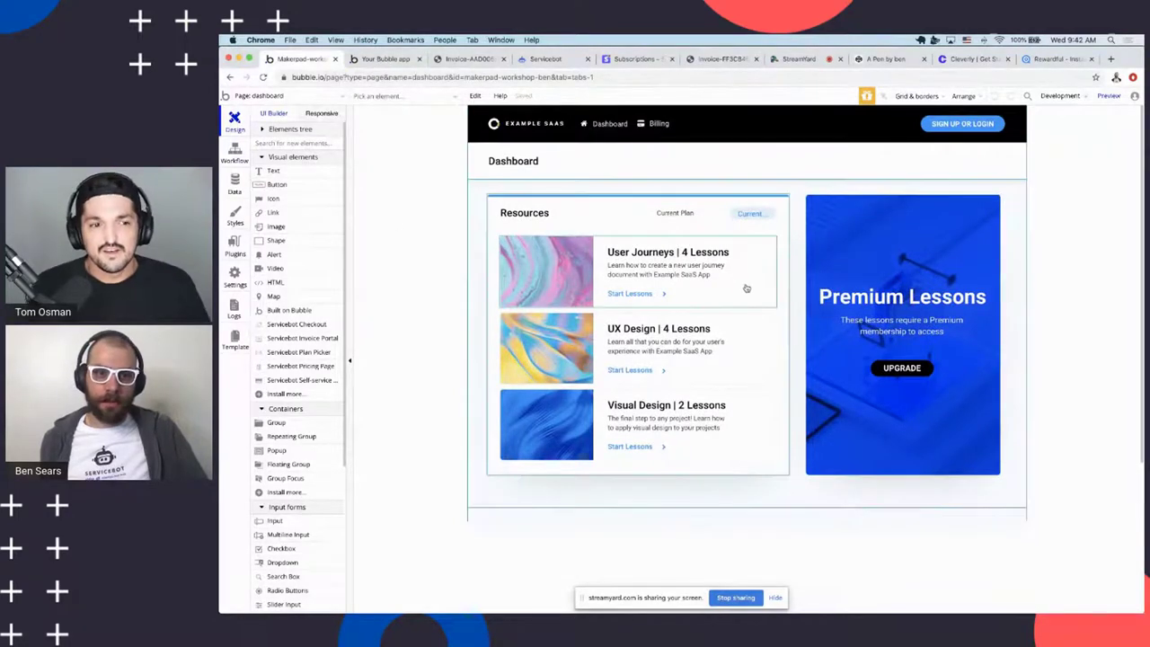
left_click(754, 215)
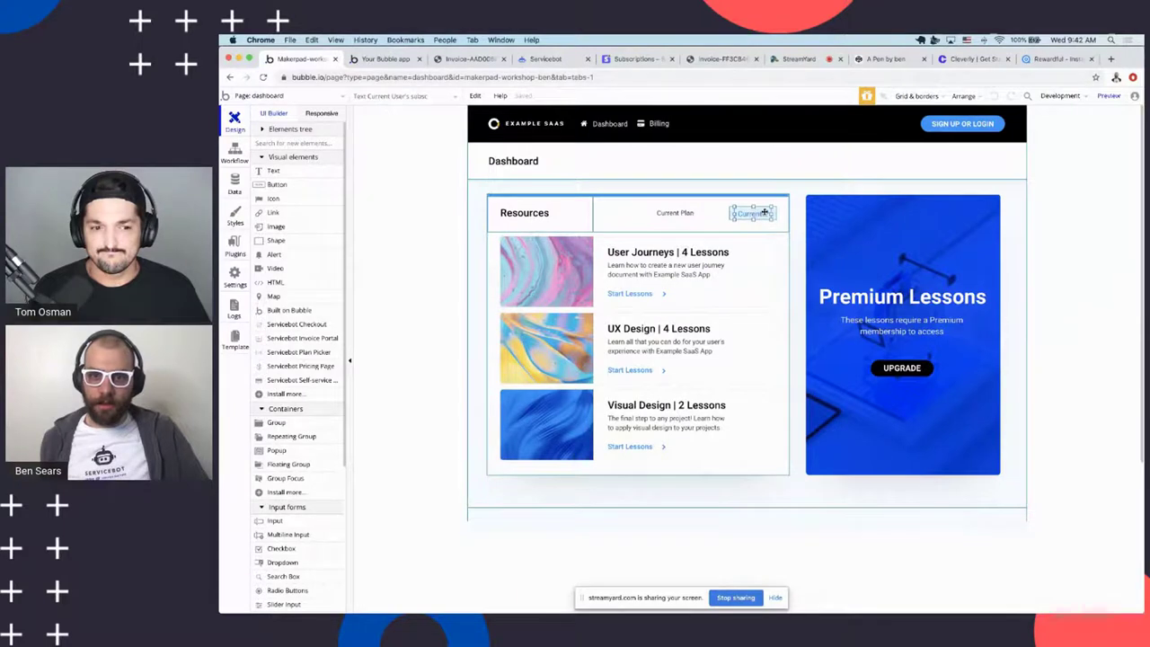
double_click(815, 230)
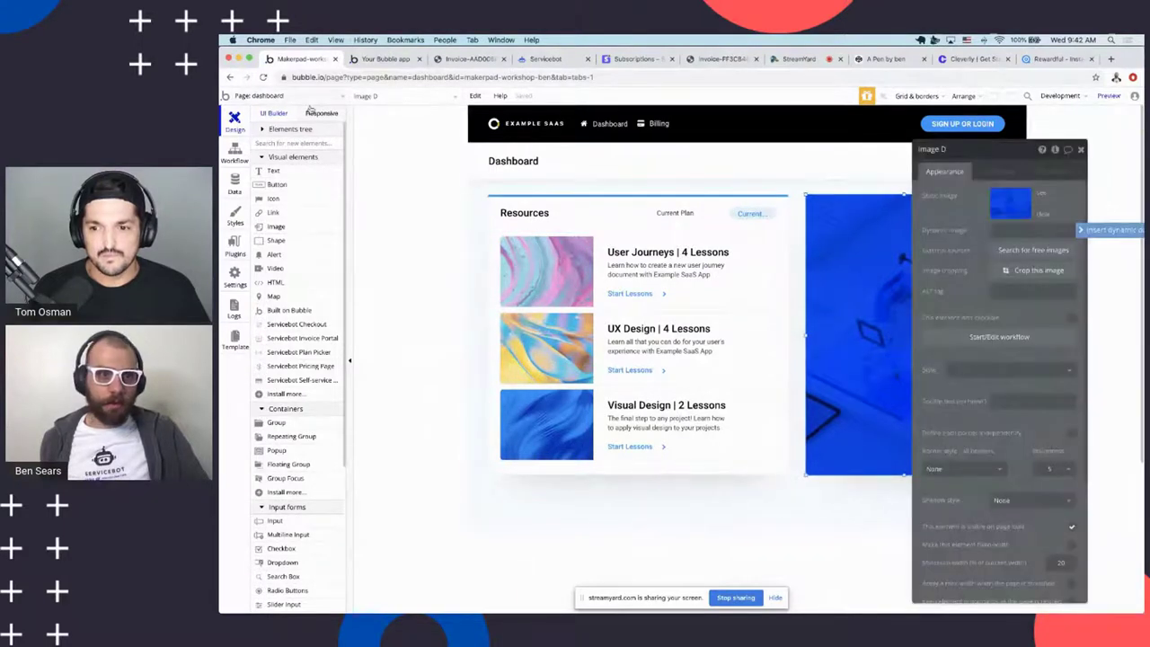
left_click(274, 128)
left_click(269, 158)
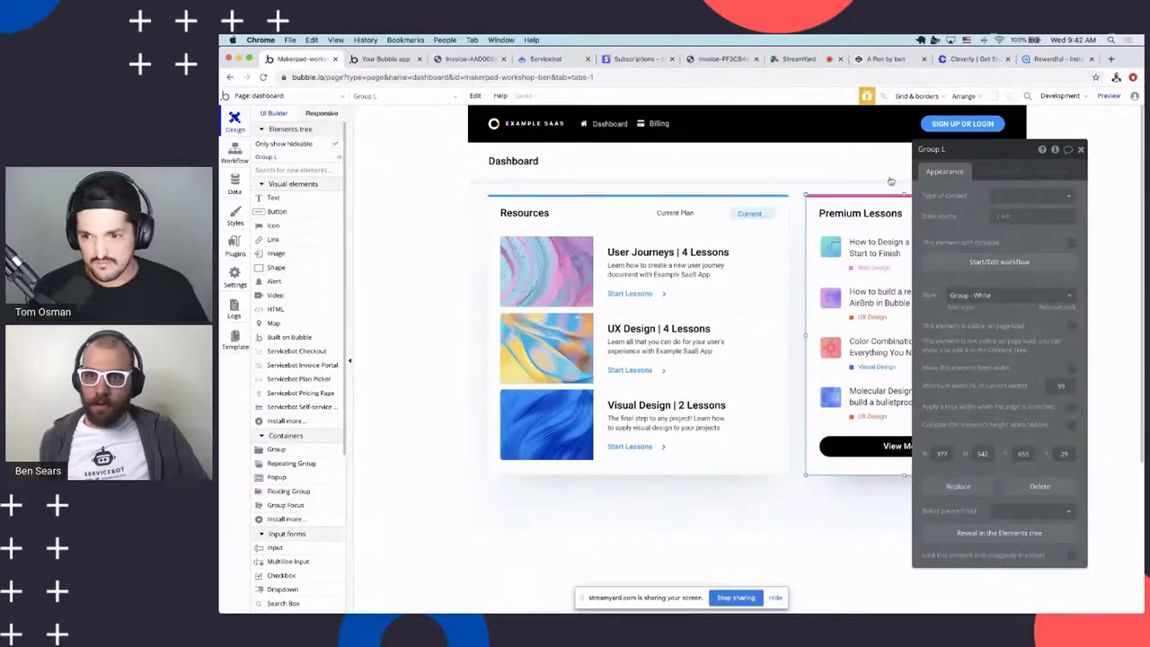
Check Group L's conditional visibility, inspect the Current plan text's appearance, then close settings
left_click(991, 172)
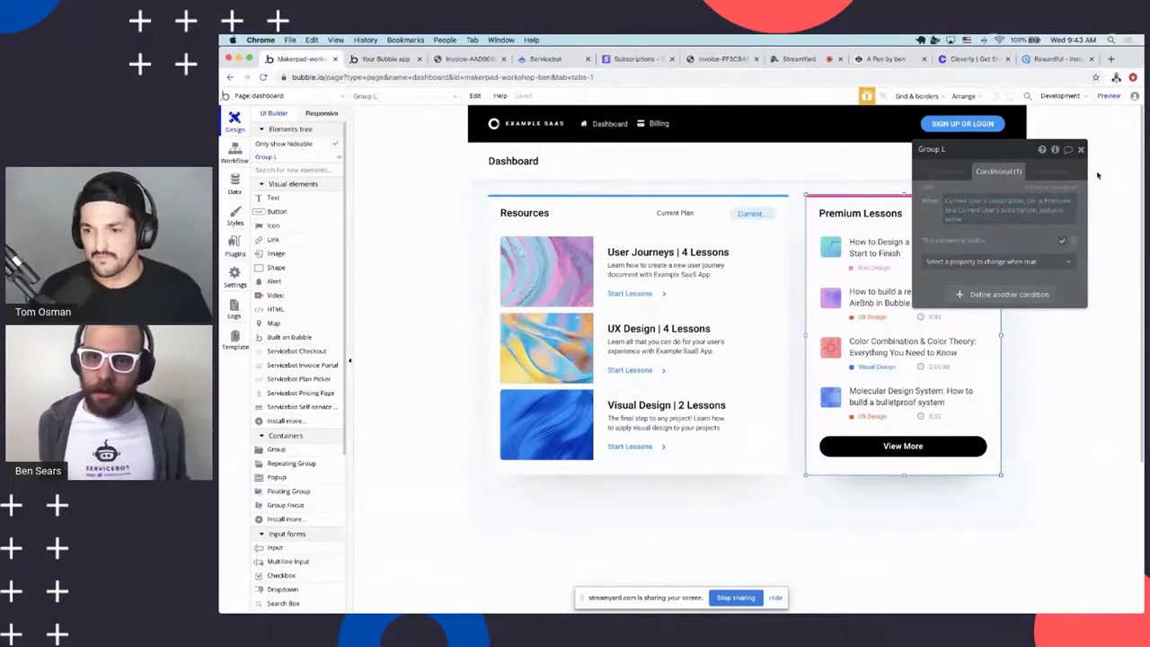
left_click(750, 213)
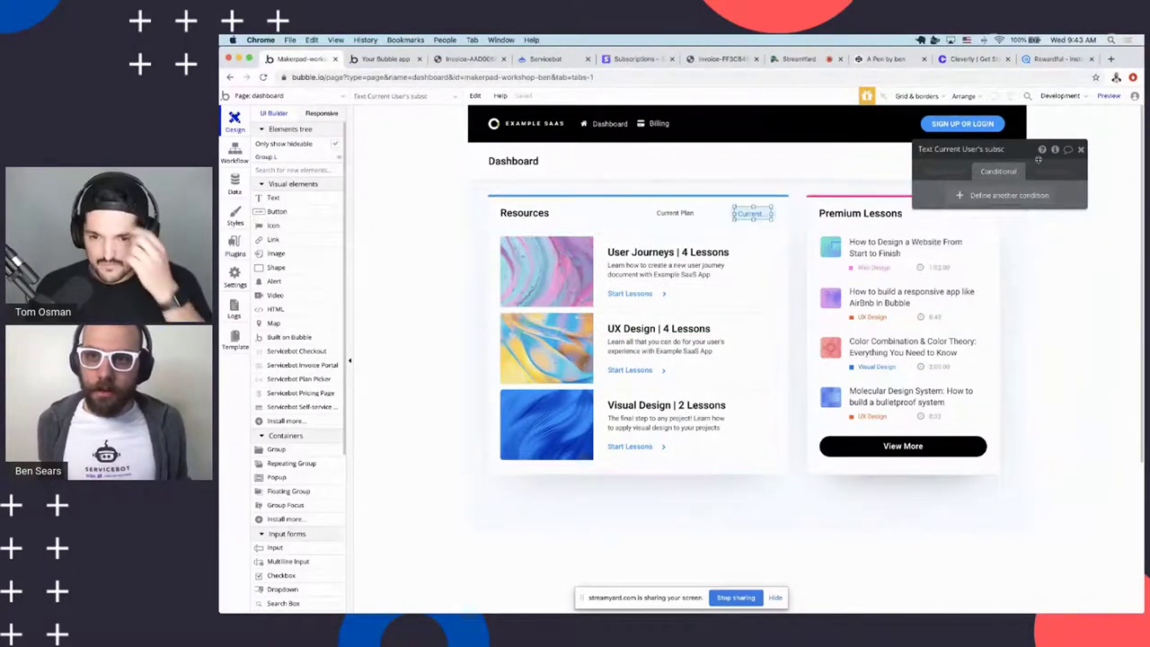
left_click(945, 170)
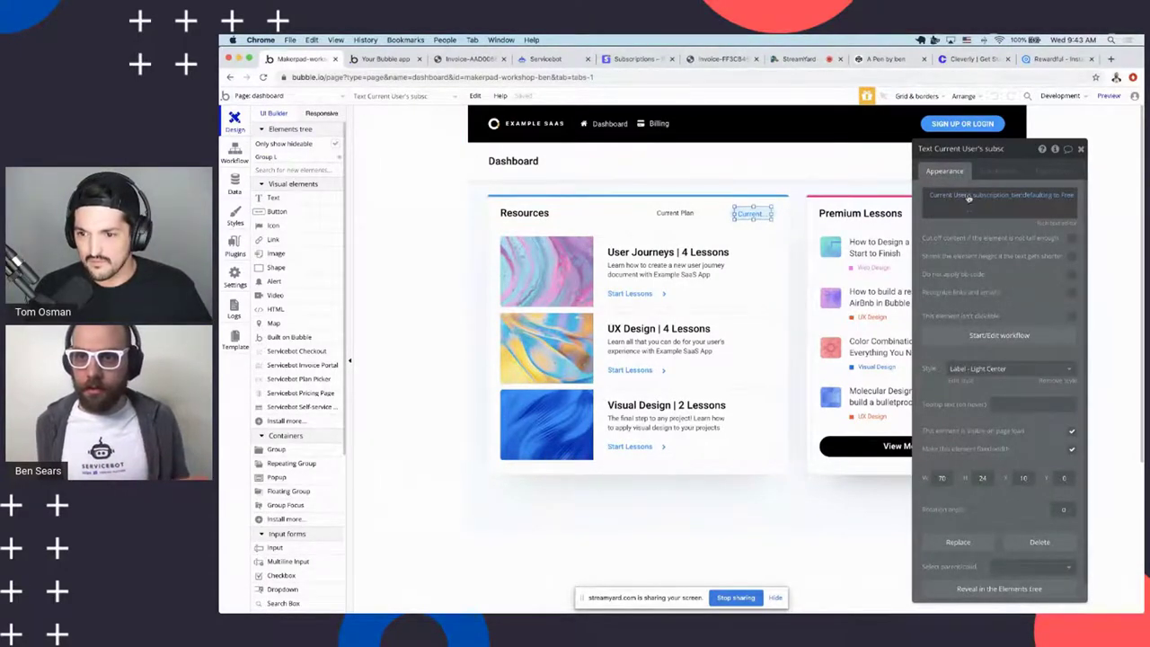
left_click(1078, 151)
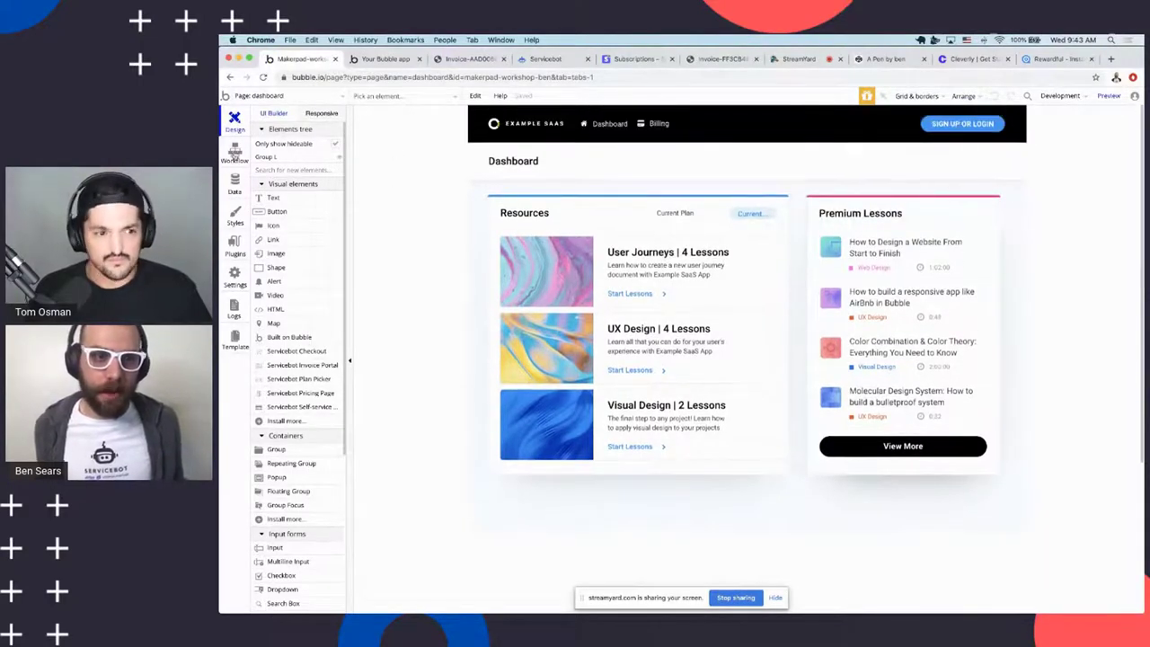
Glance at the dashboard workflows and the live billing page, then return to the editor
scroll(423, 183, "down", 2)
scroll(431, 167, "up", 2)
left_click(237, 153)
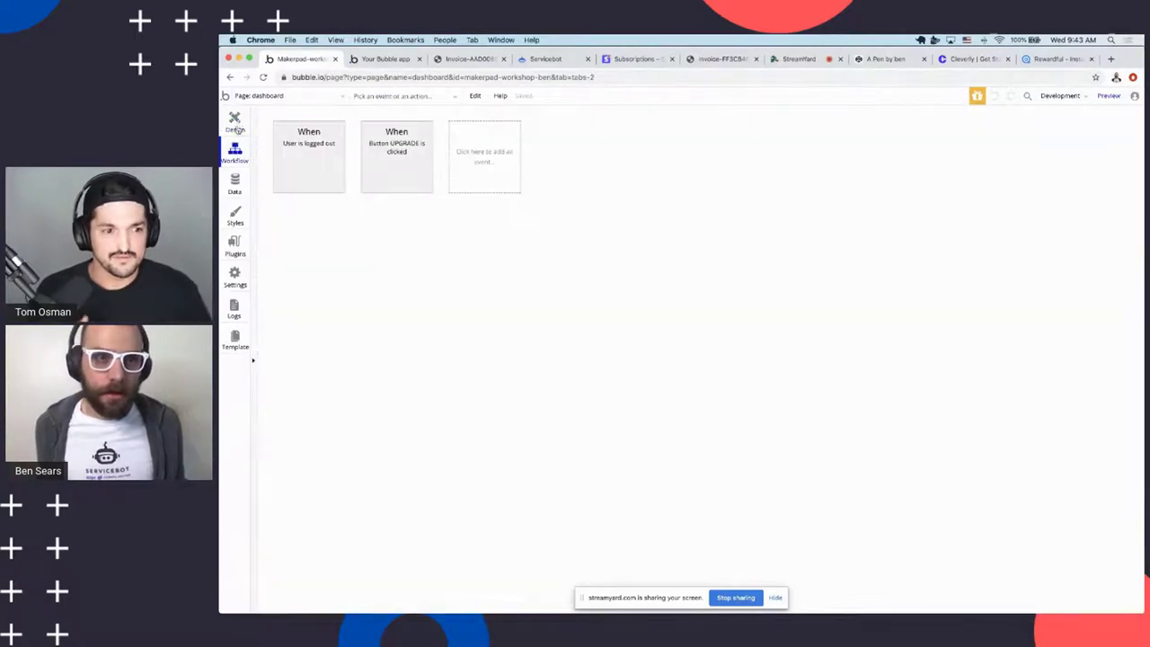
left_click(234, 122)
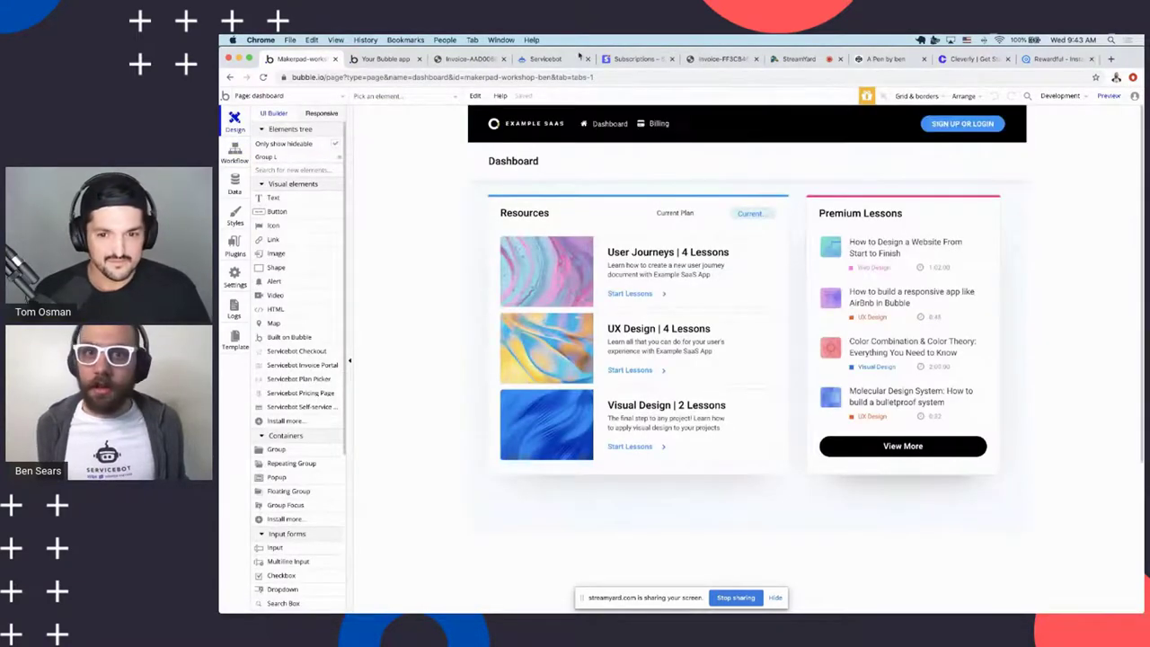
left_click(400, 61)
left_click(301, 60)
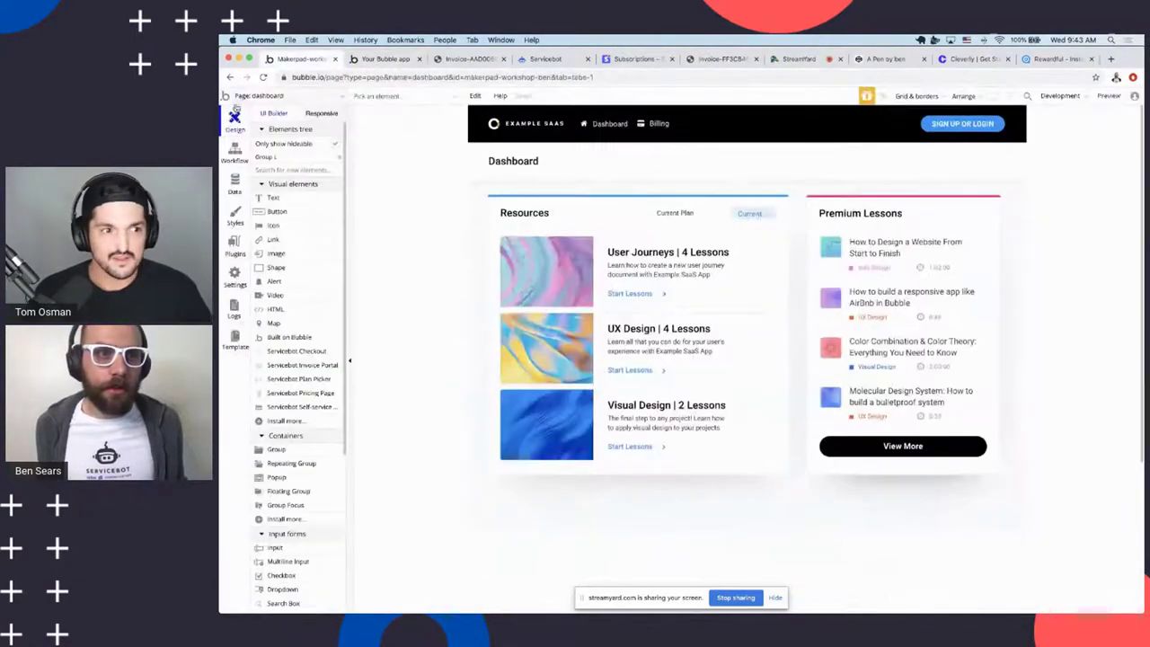
Open the subscription-portal workflows and compare the new-subscription and tier-change workflows
left_click(261, 97)
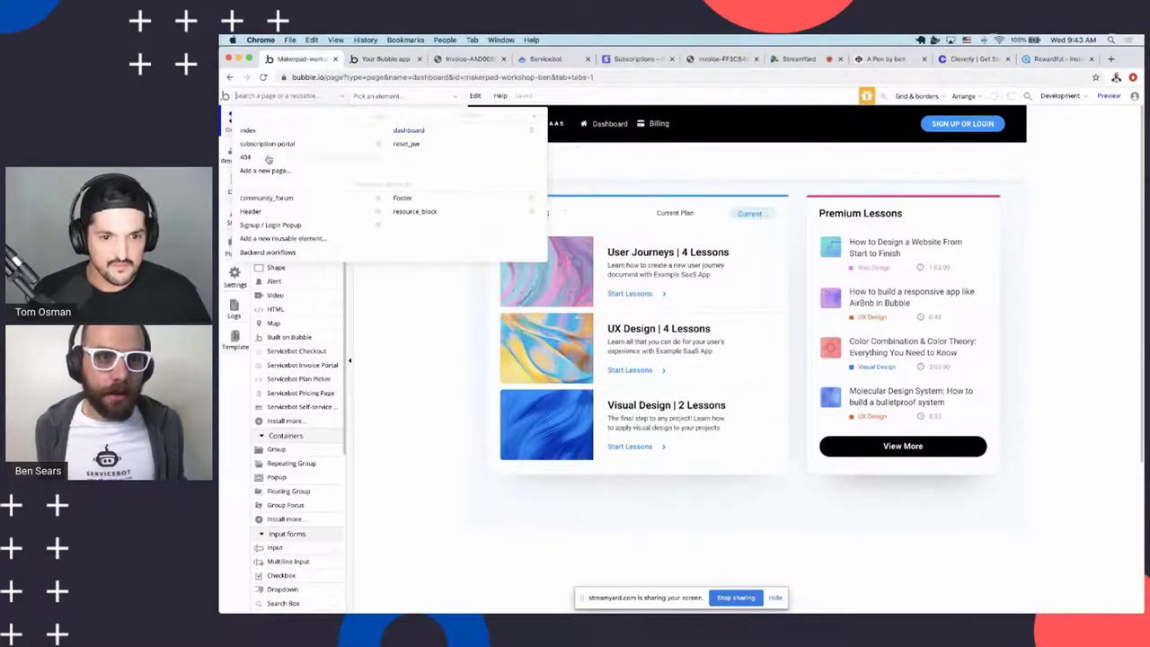
left_click(279, 151)
left_click(235, 151)
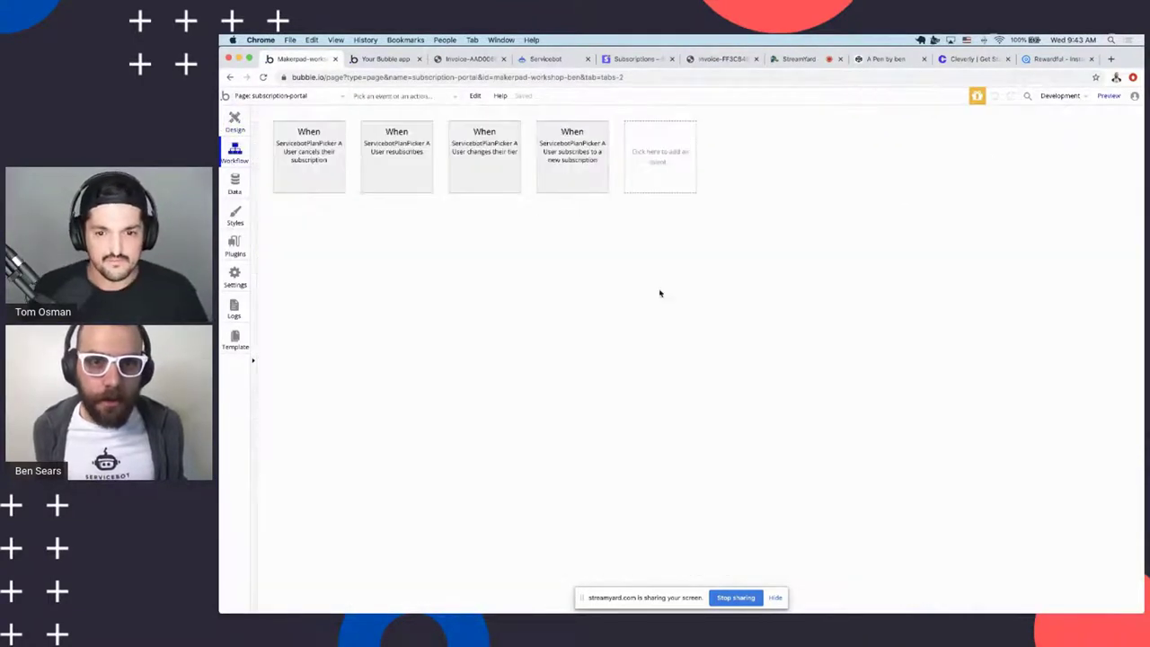
left_click(579, 187)
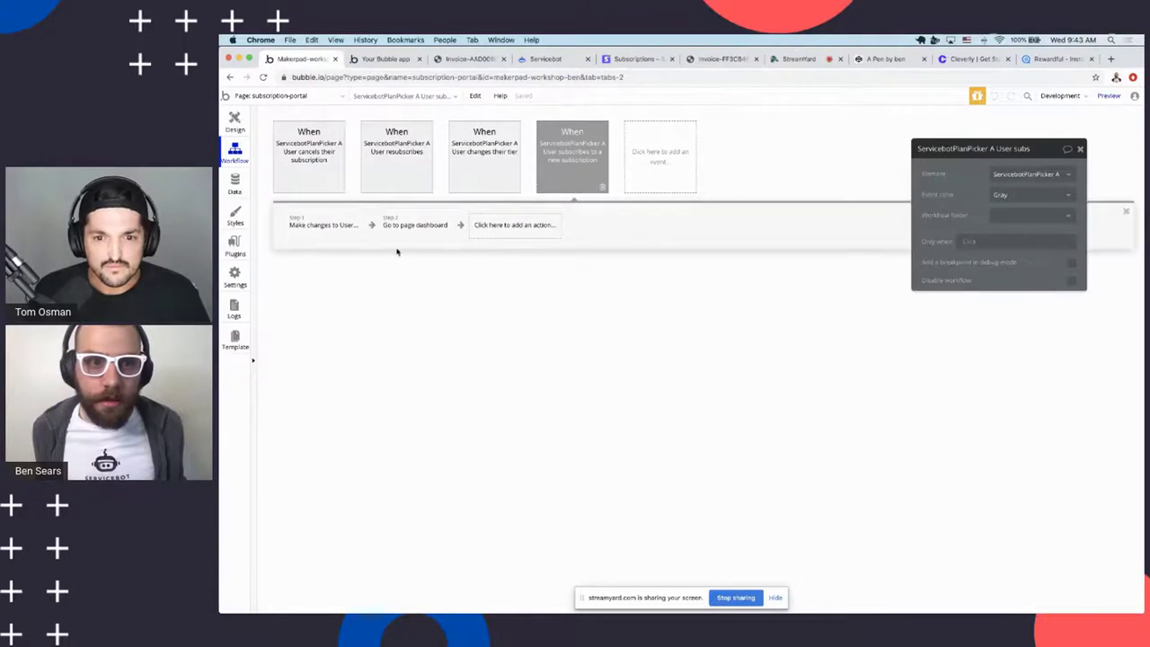
left_click(467, 179)
left_click(589, 168)
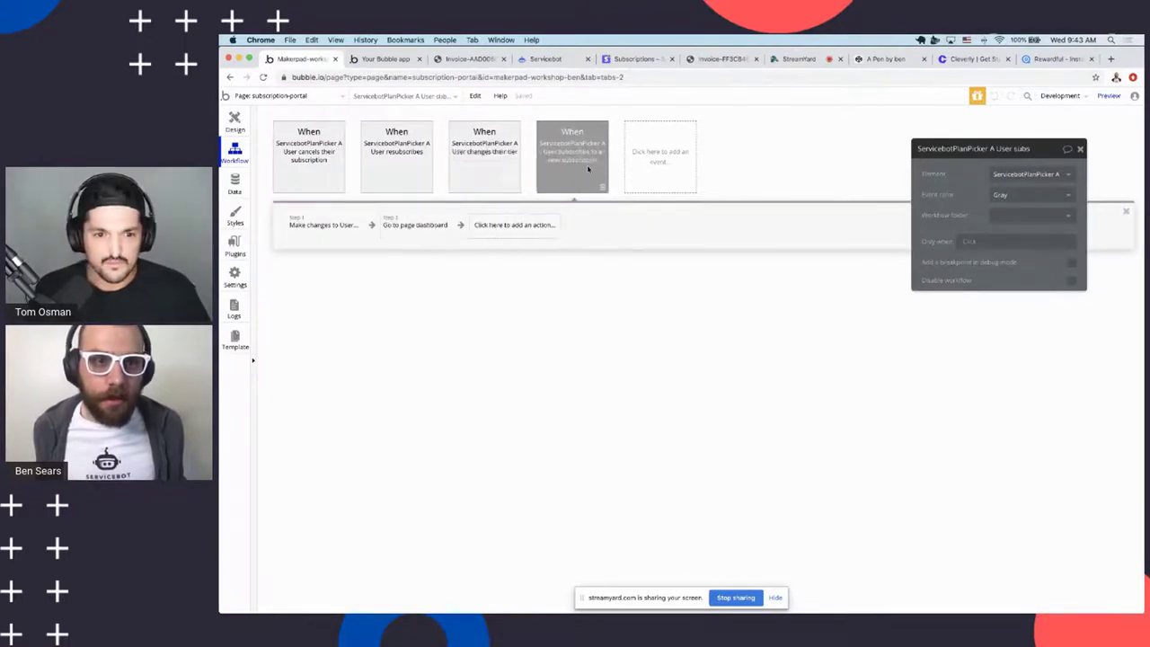
left_click(334, 231)
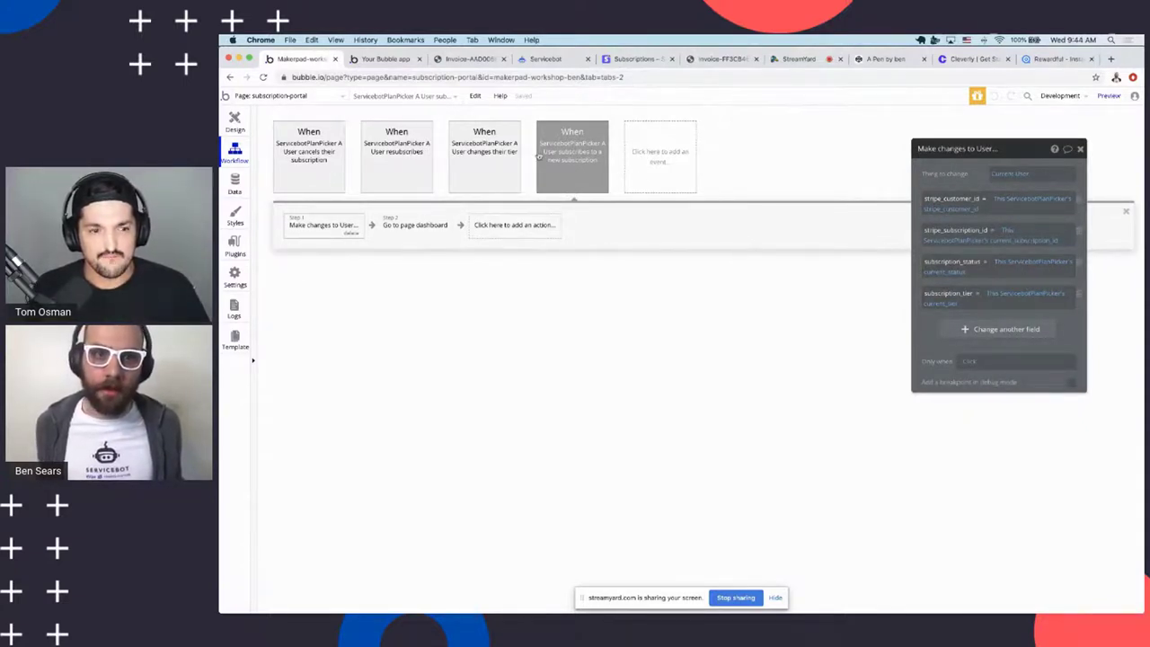
Review the new-subscription workflow's user-update and go-to-dashboard steps and the available actions
left_click(673, 166)
mouse_move(663, 235)
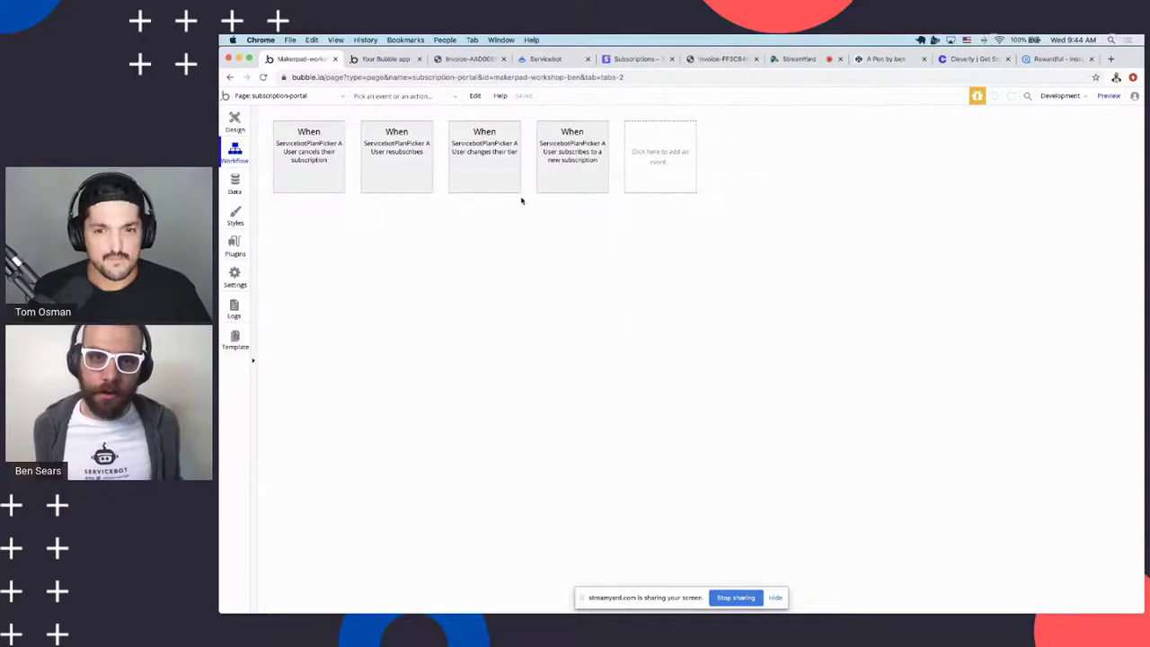
left_click(562, 184)
left_click(338, 235)
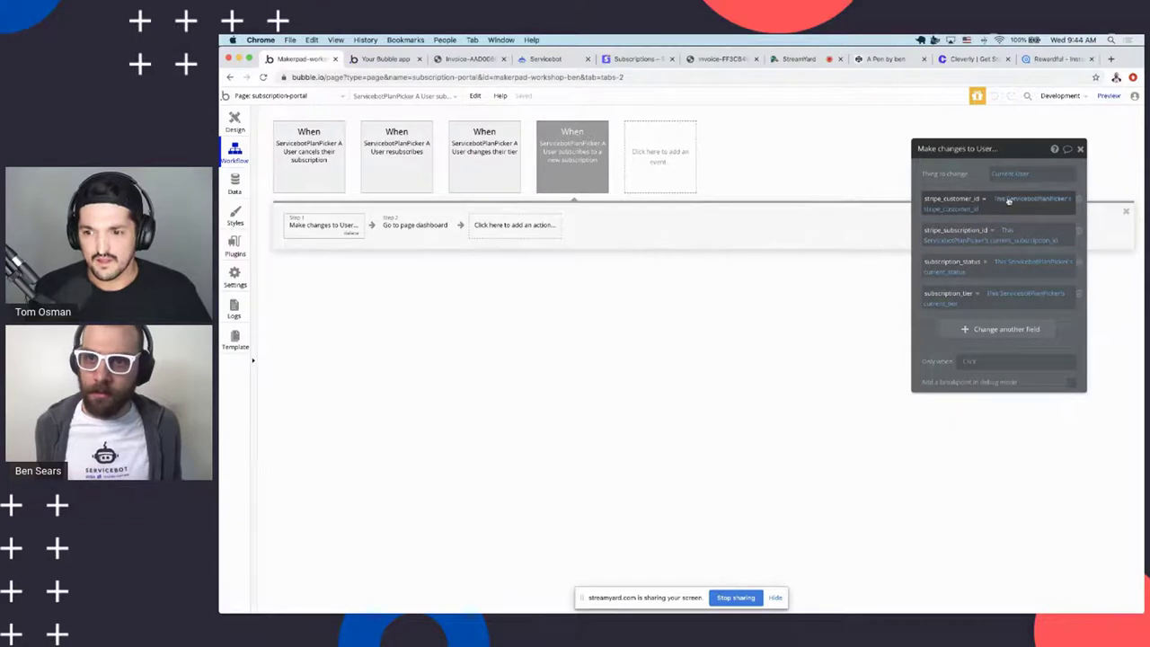
left_click(405, 230)
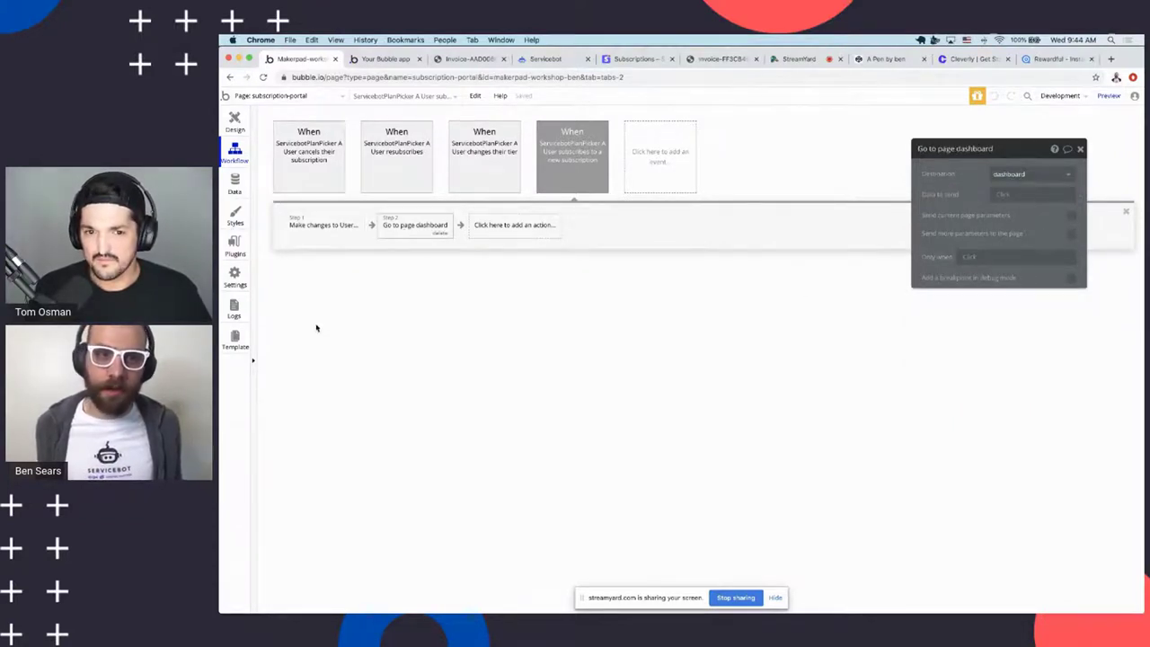
left_click(1080, 149)
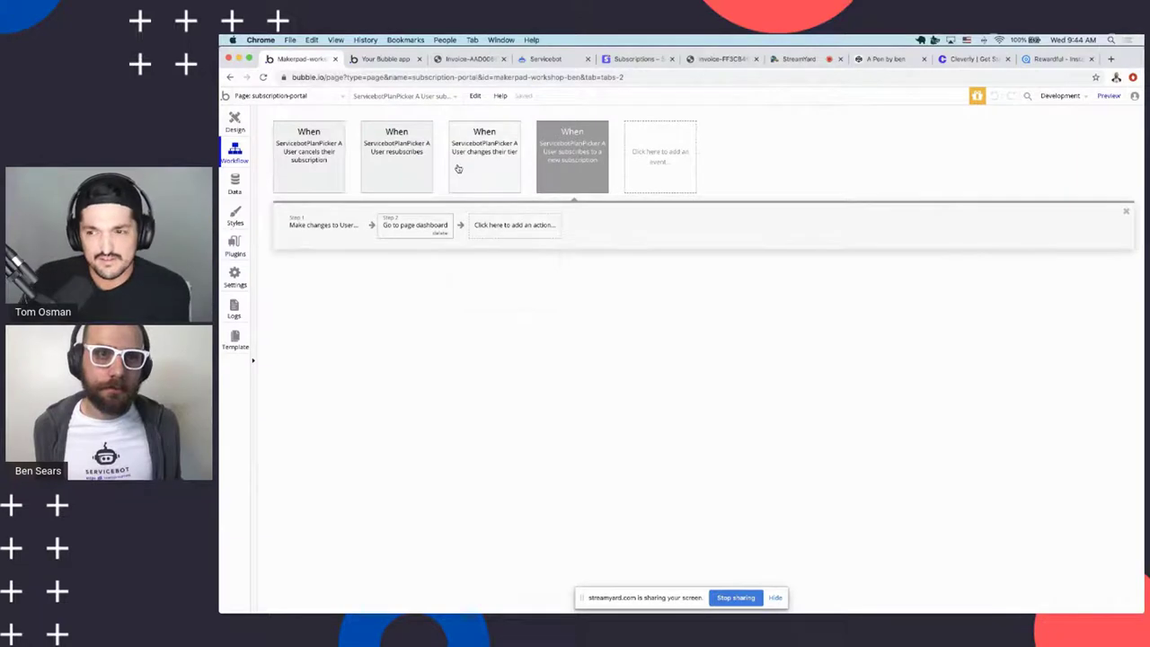
left_click(514, 225)
left_click(700, 366)
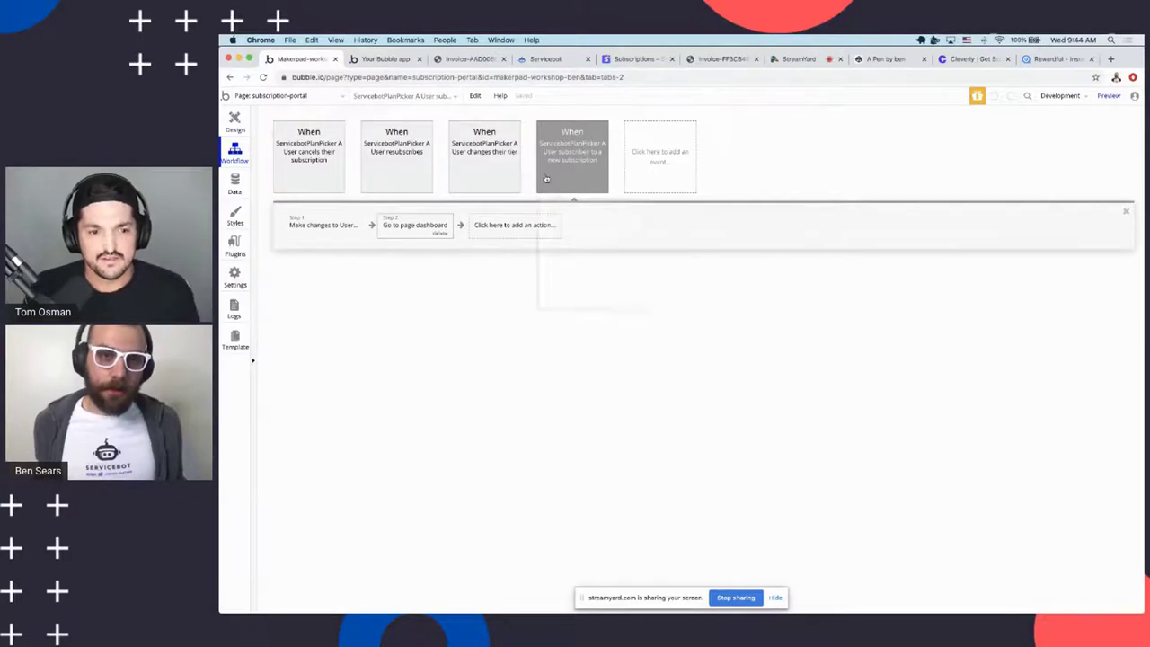
left_click(322, 234)
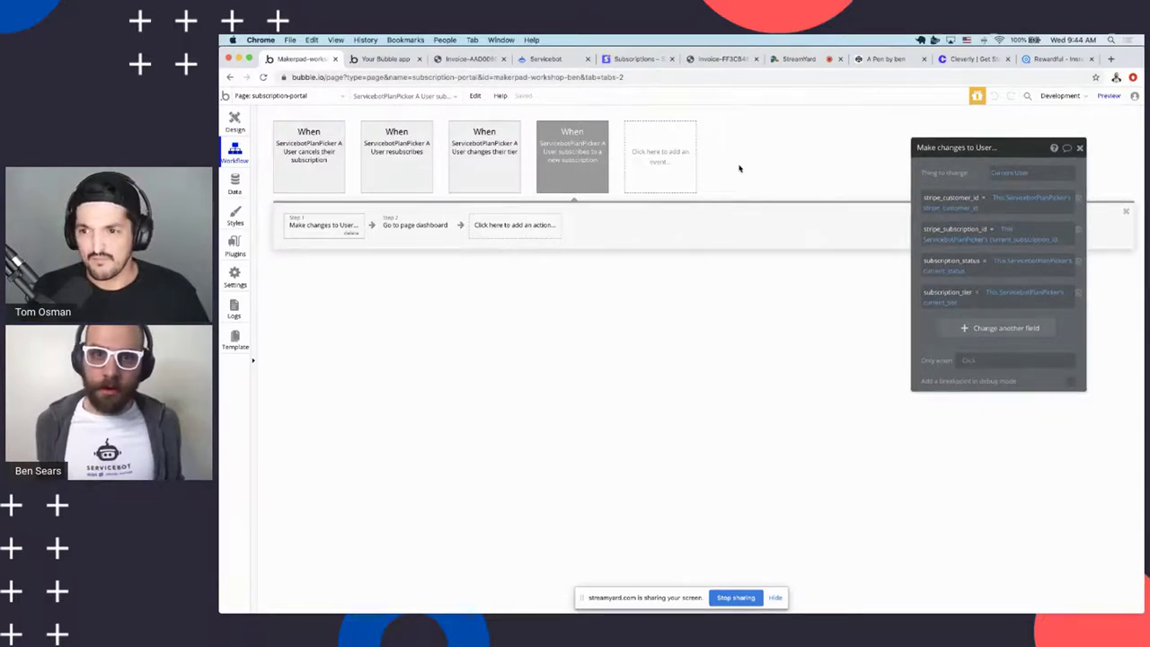
left_click(1080, 149)
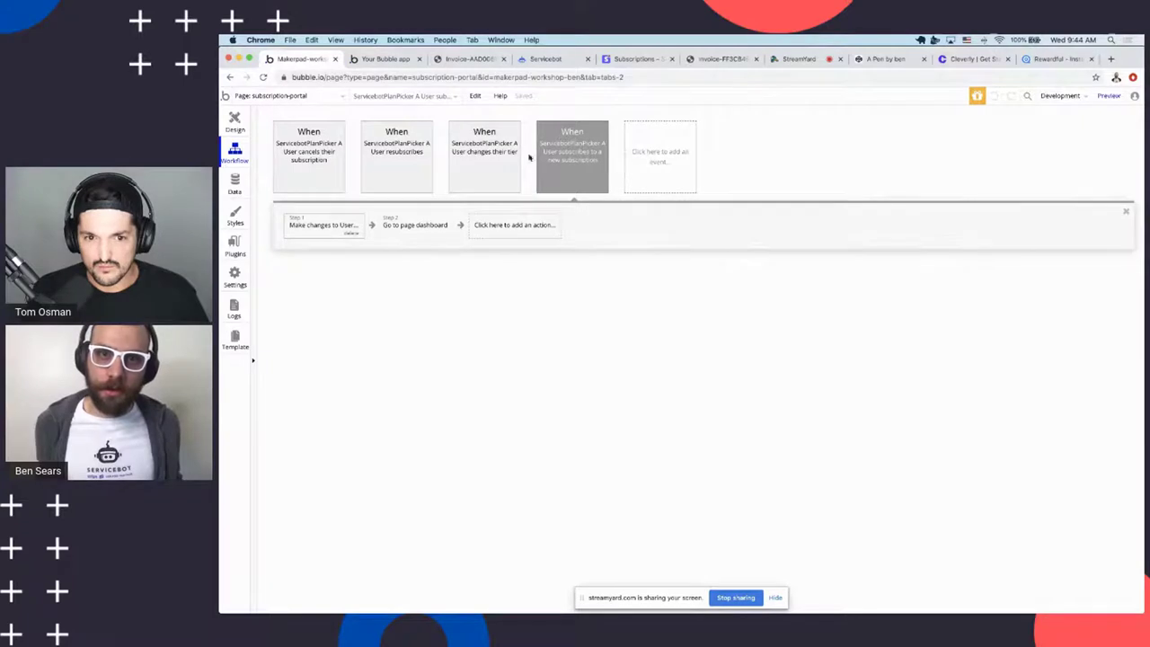
Add a trial user-subscribes workflow with a sign-the-user-up step, then delete it
left_click(684, 173)
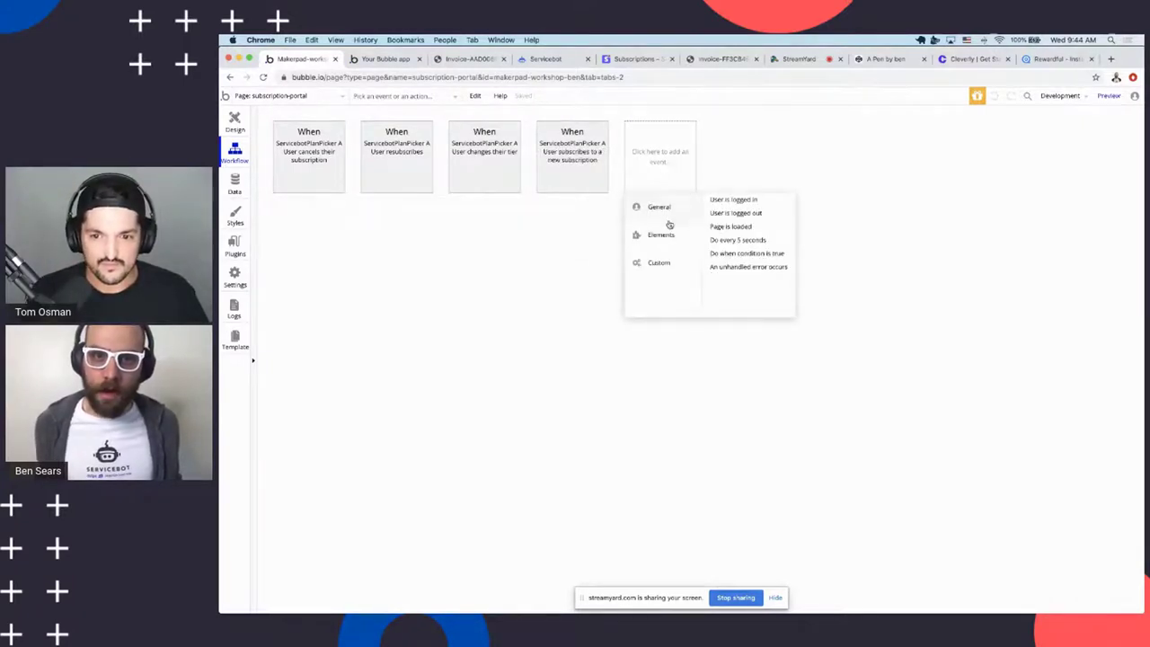
mouse_move(662, 235)
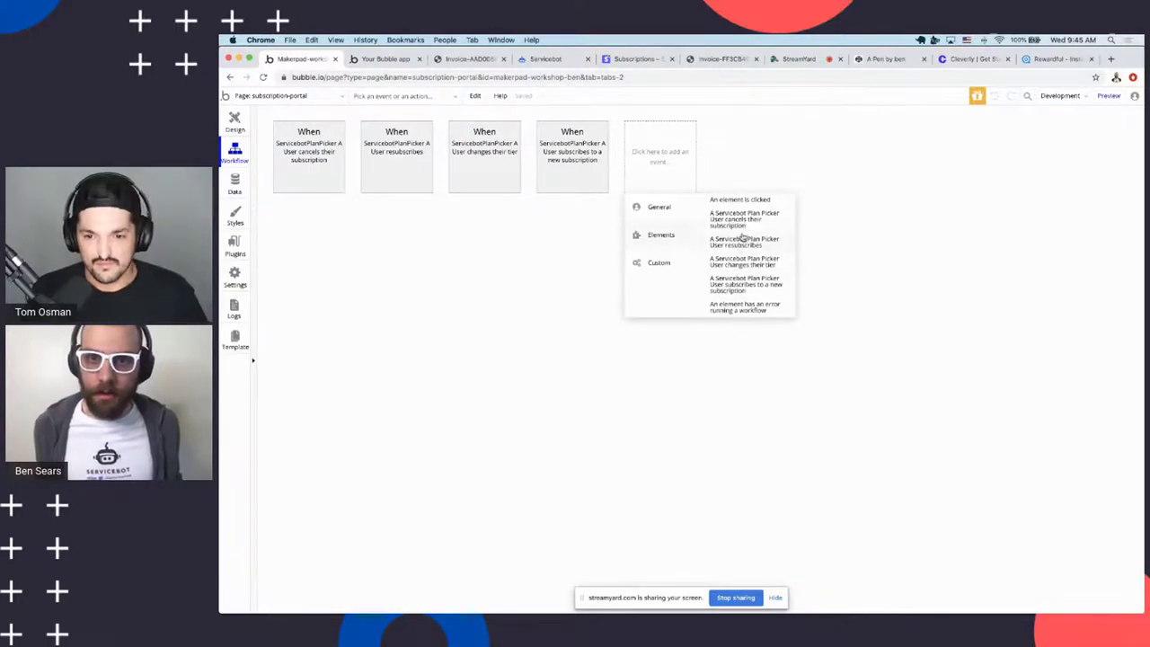
left_click(740, 288)
left_click(337, 226)
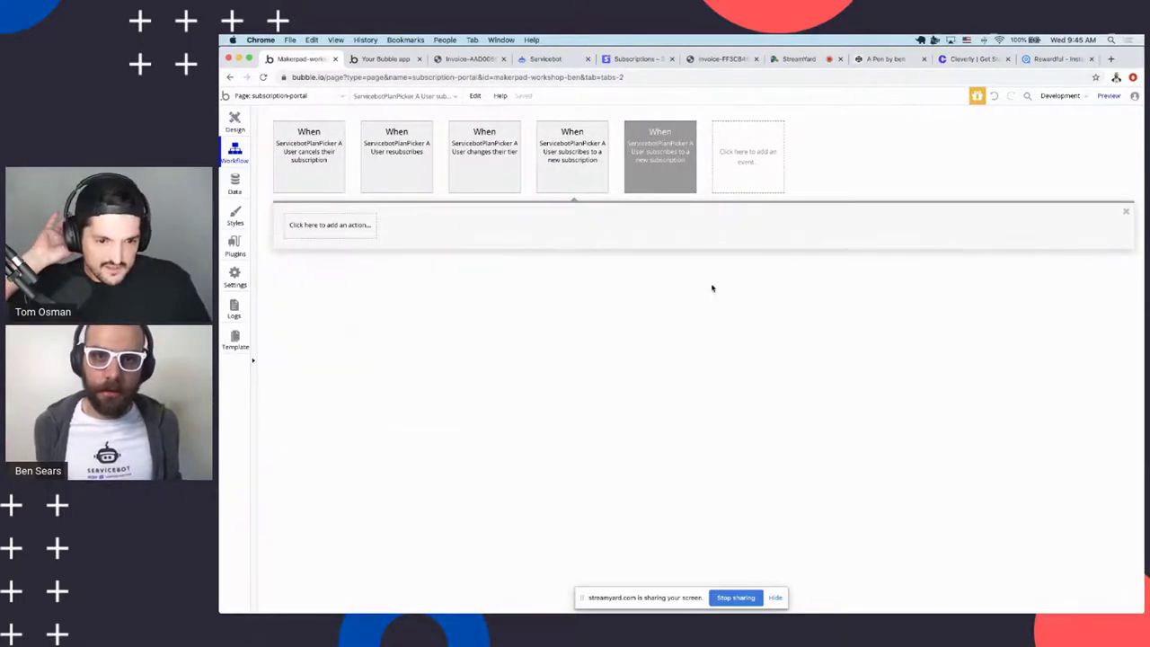
left_click(305, 227)
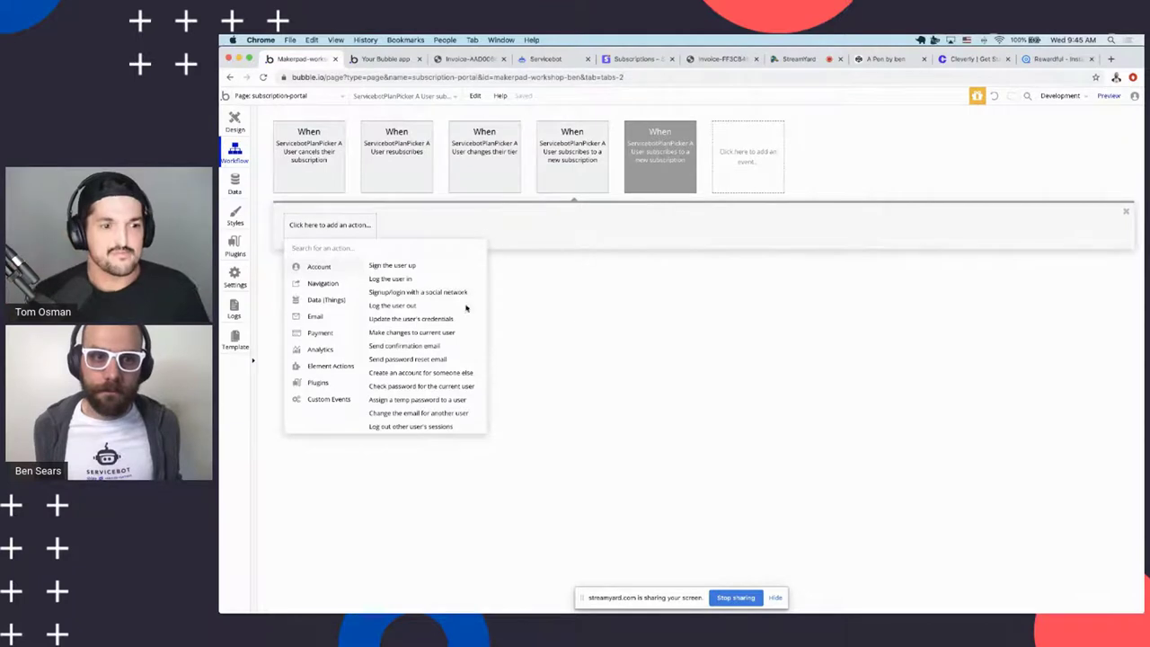
left_click(392, 267)
left_click(663, 163)
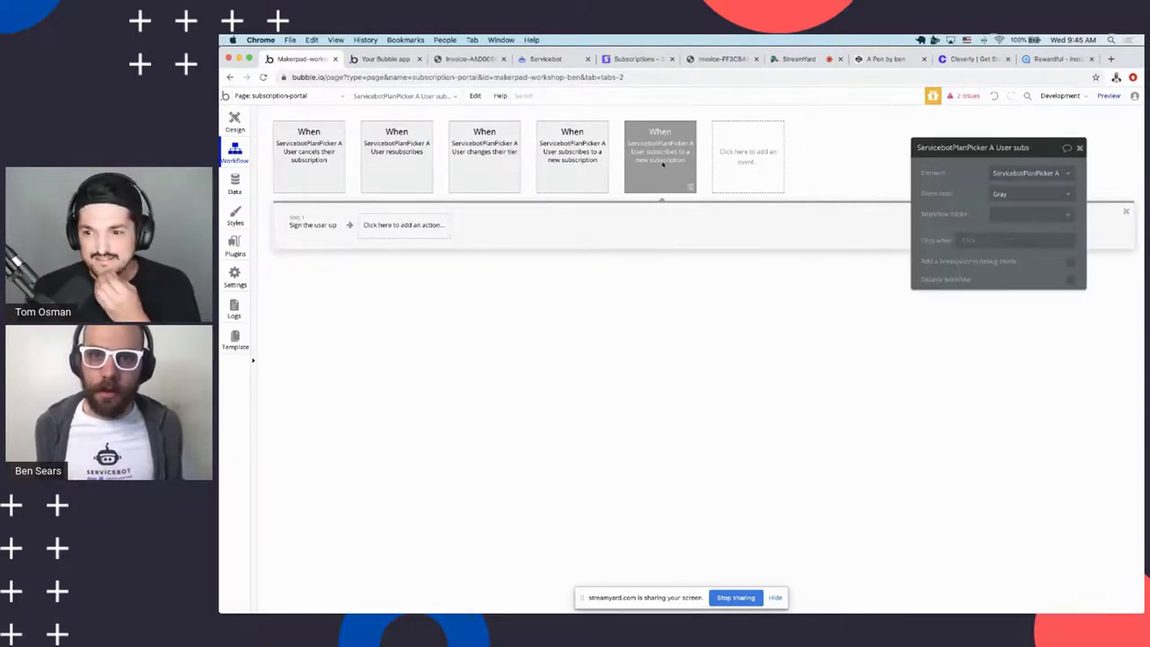
key("Delete")
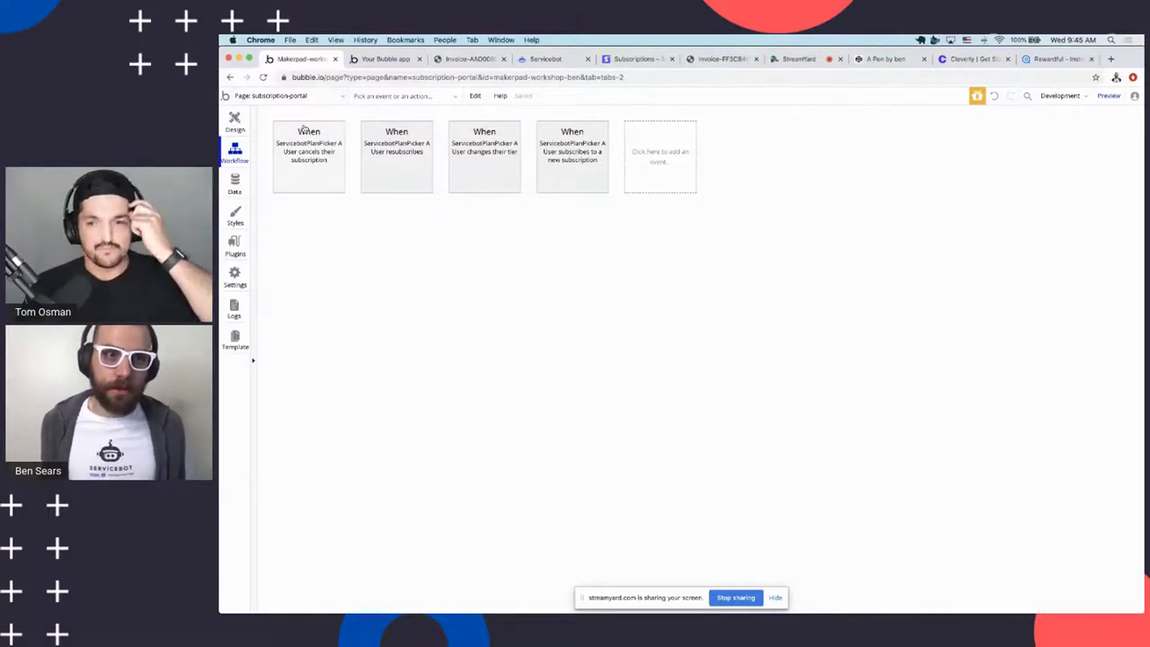
Stay on the subscription-portal workflows and bring up the Stripe subscription record
left_click(310, 97)
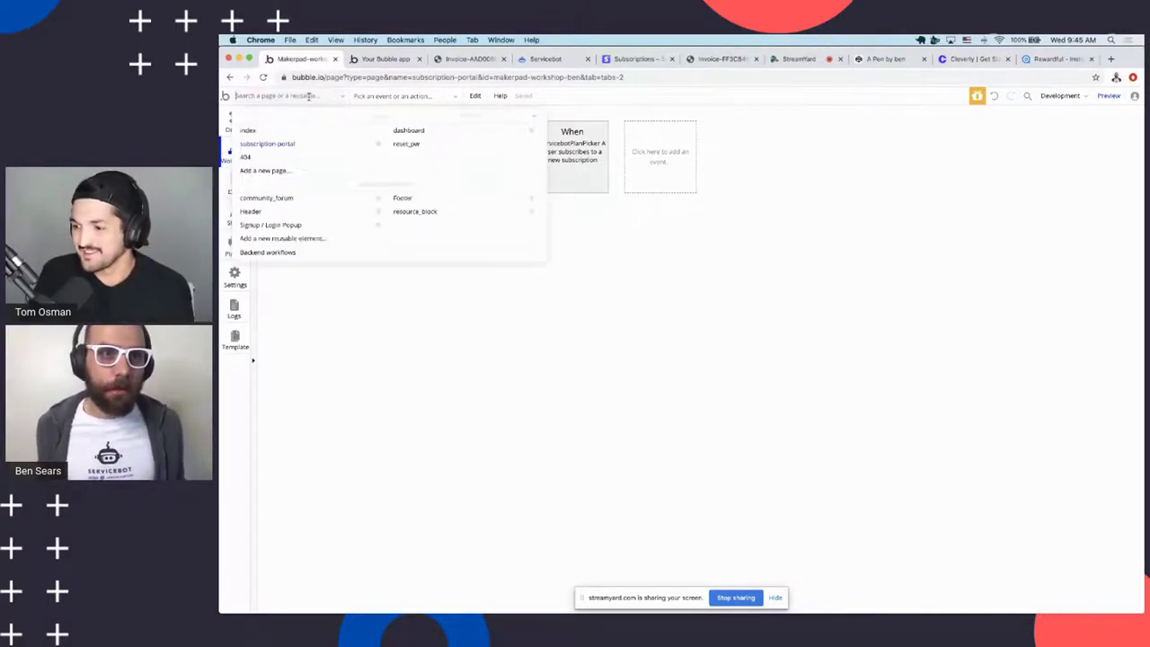
left_click(305, 97)
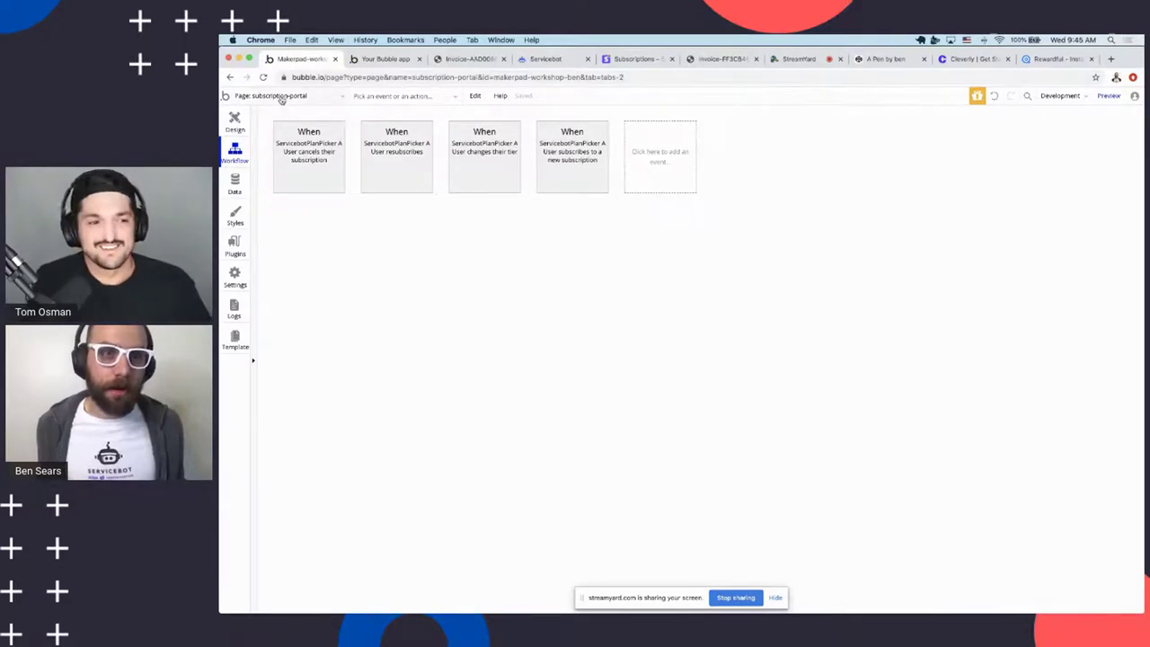
left_click(284, 97)
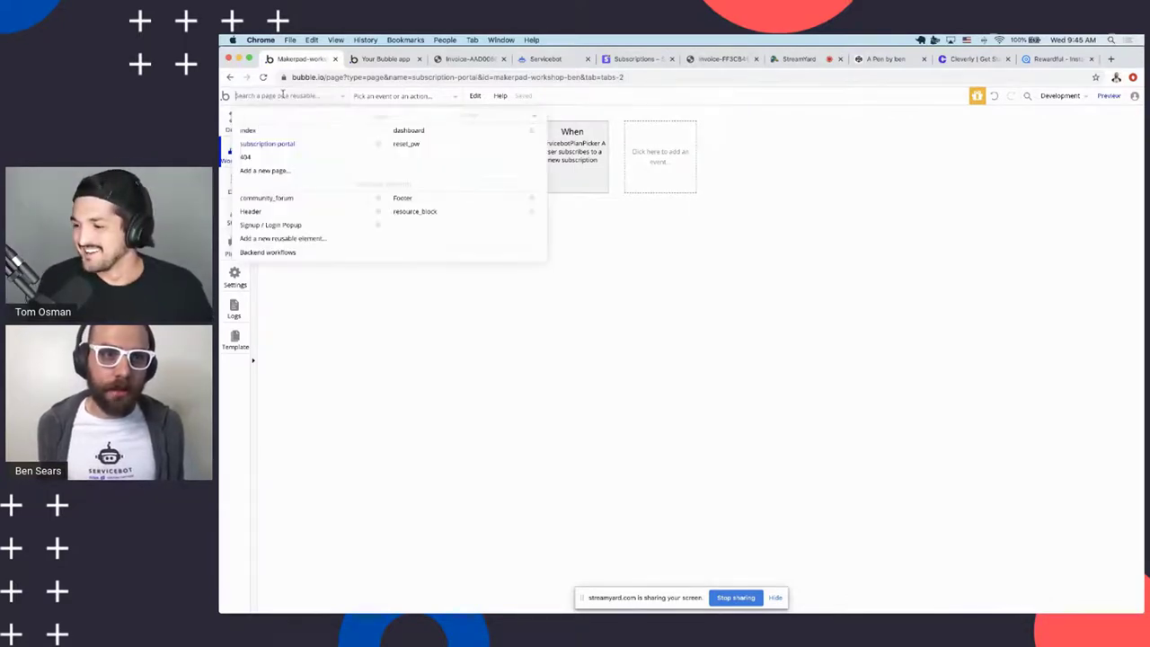
left_click(290, 254)
left_click(265, 97)
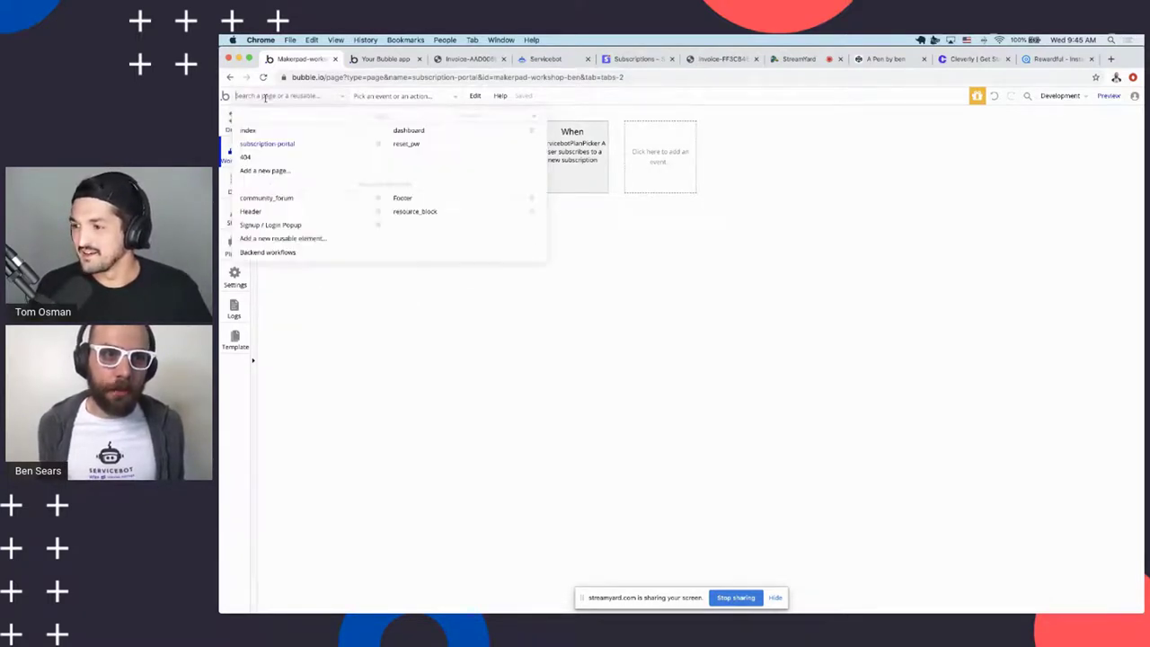
left_click(414, 308)
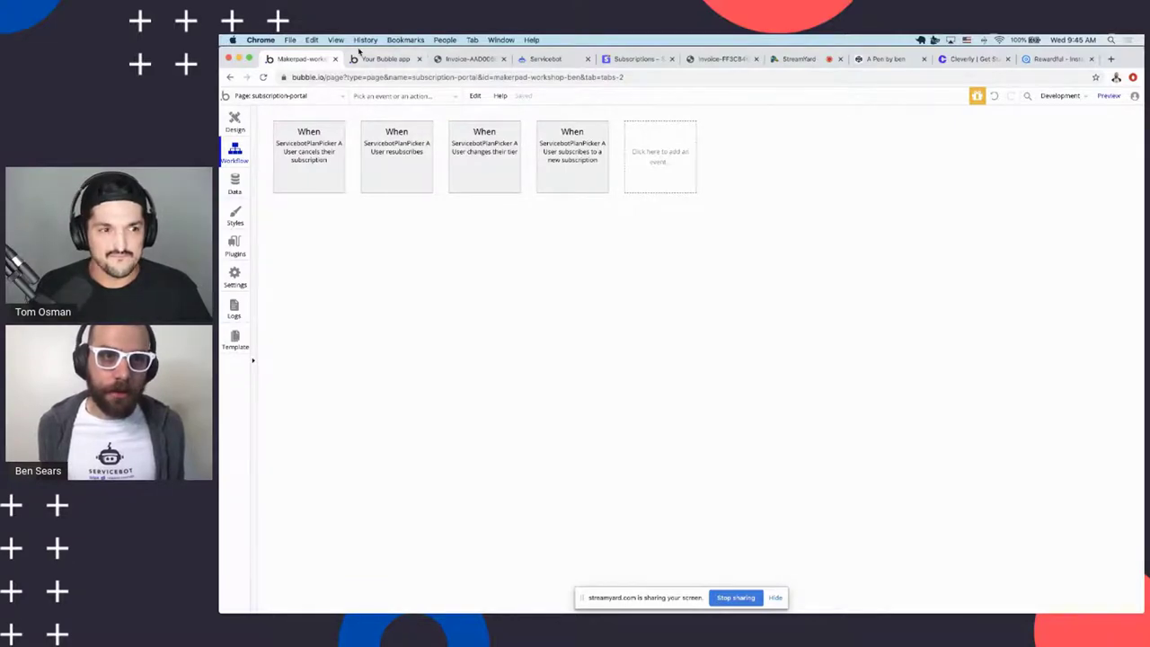
left_click(546, 60)
left_click(635, 60)
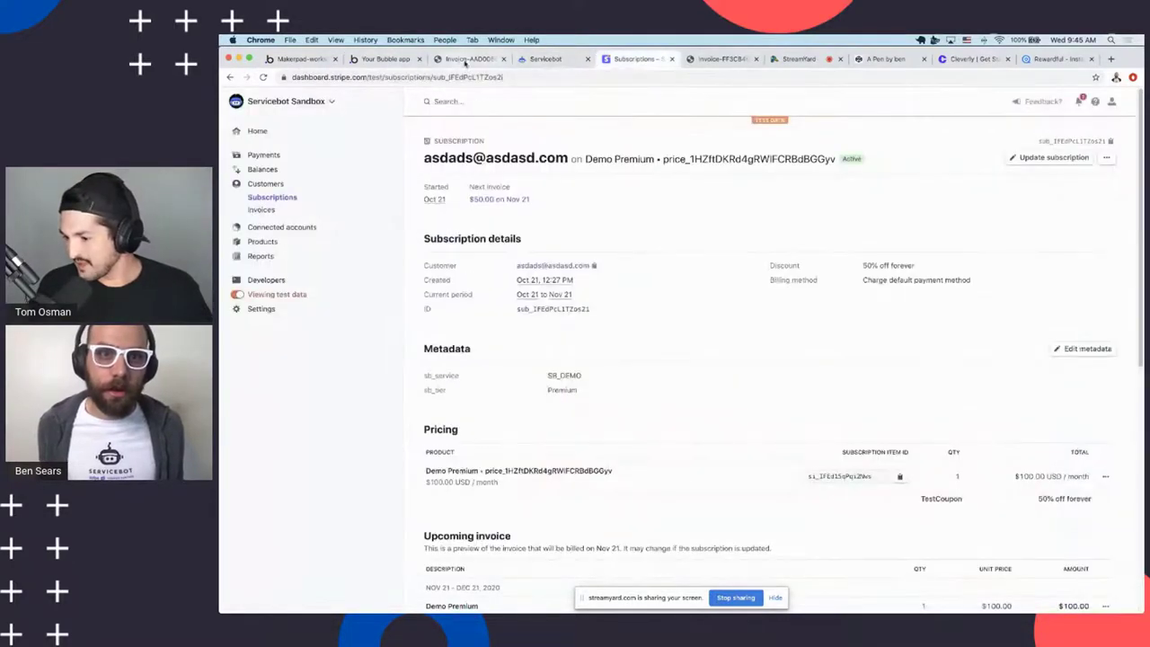
Resubscribe the canceled Demo Premium plan in the live portal and dismiss the page-updated alert
left_click(385, 59)
left_click(693, 395)
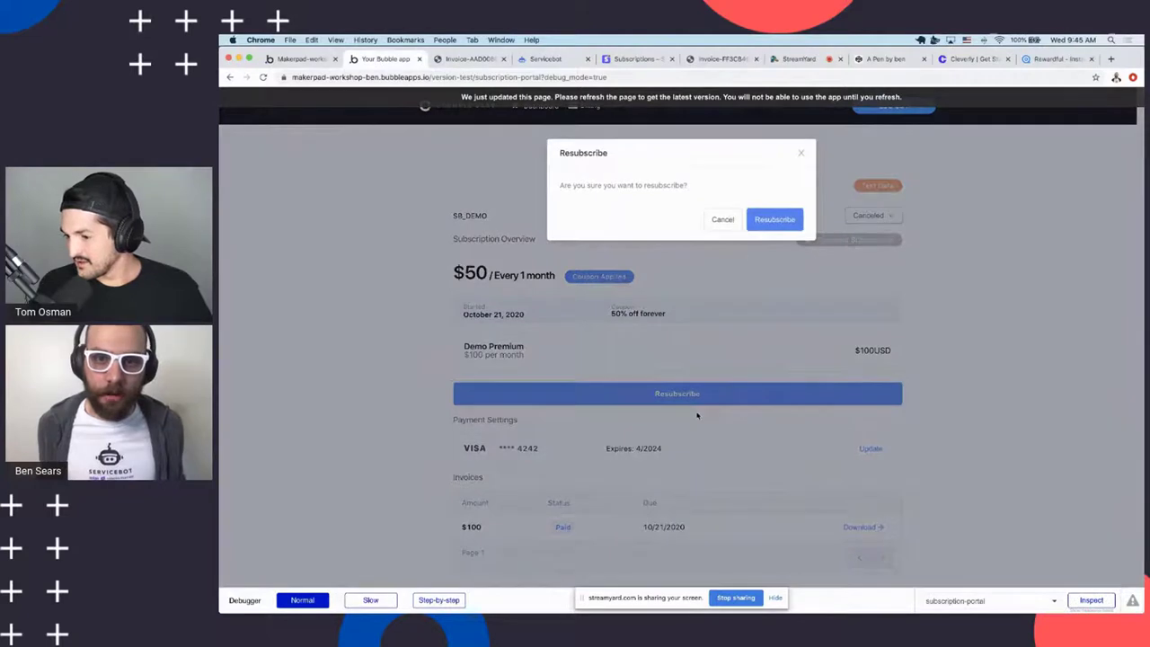
left_click(773, 220)
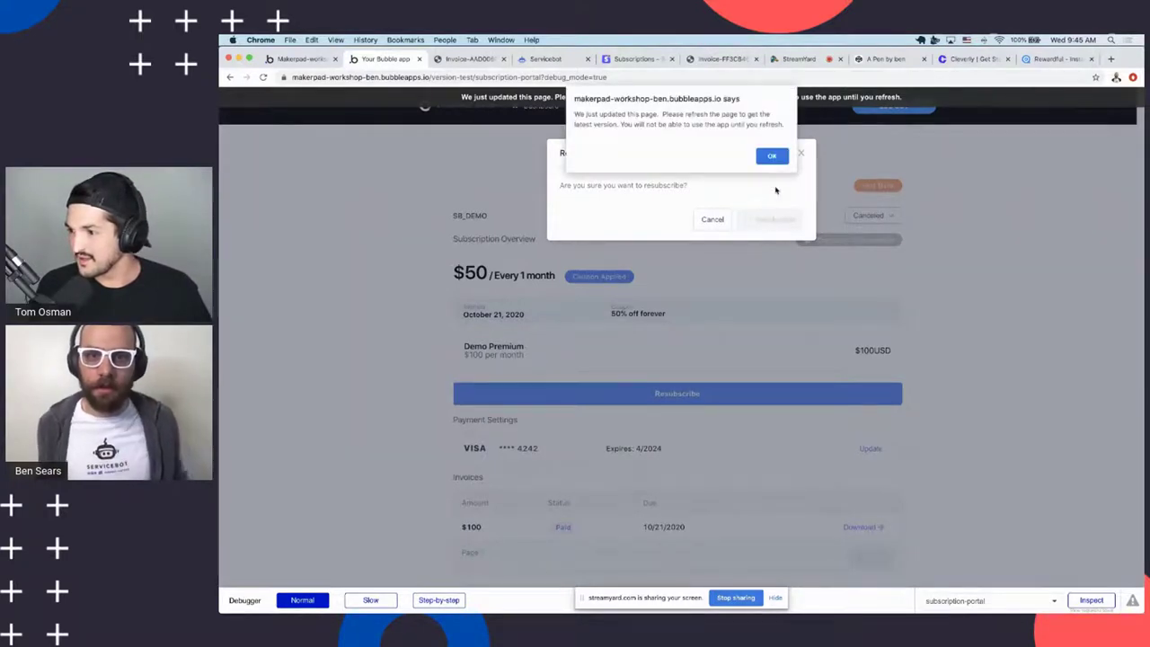
left_click(766, 156)
Reload the portal, resubscribe and confirm again, then return to the Bubble editor
left_click(319, 78)
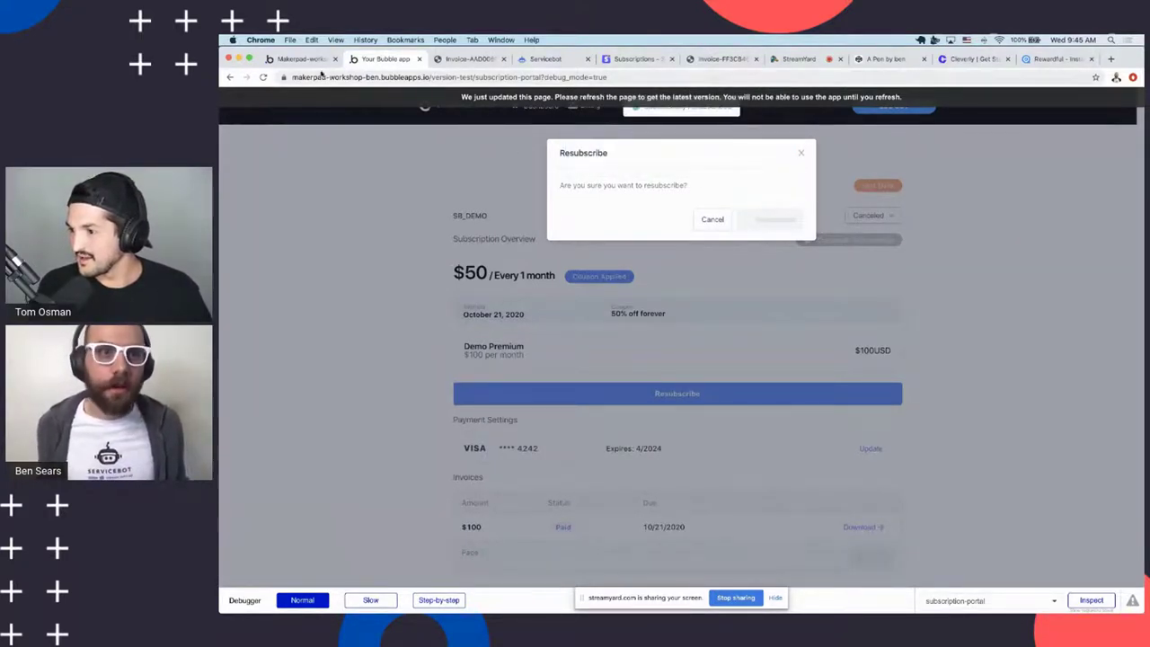
key("Return")
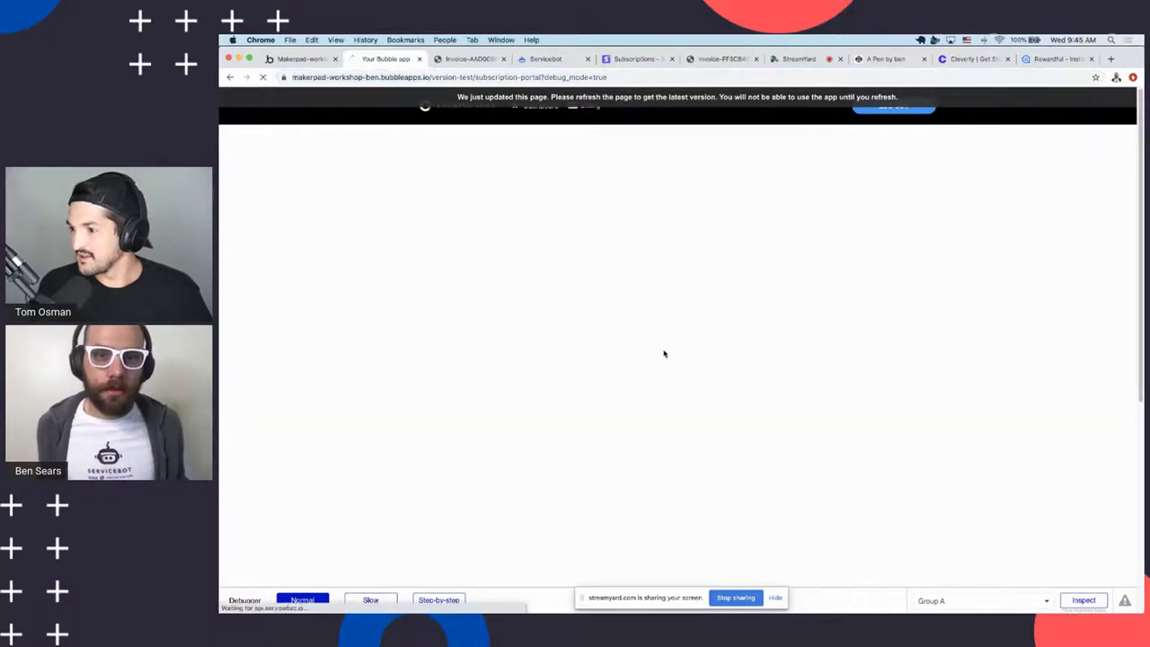
key("Return")
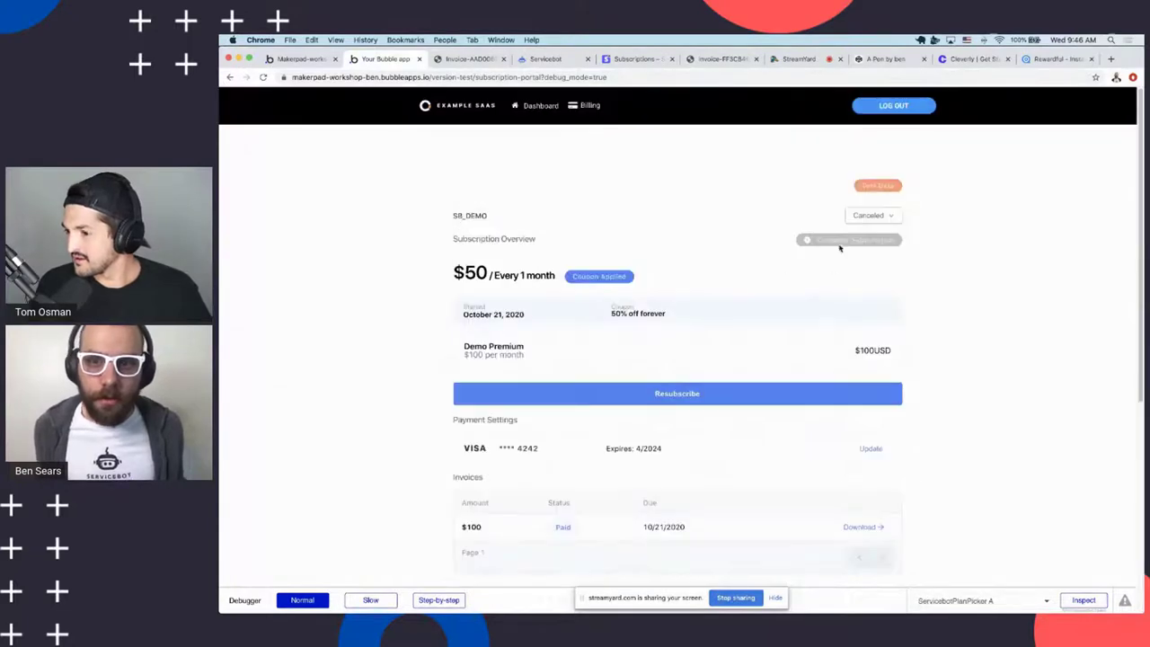
right_click(618, 388)
left_click(556, 396)
left_click(775, 222)
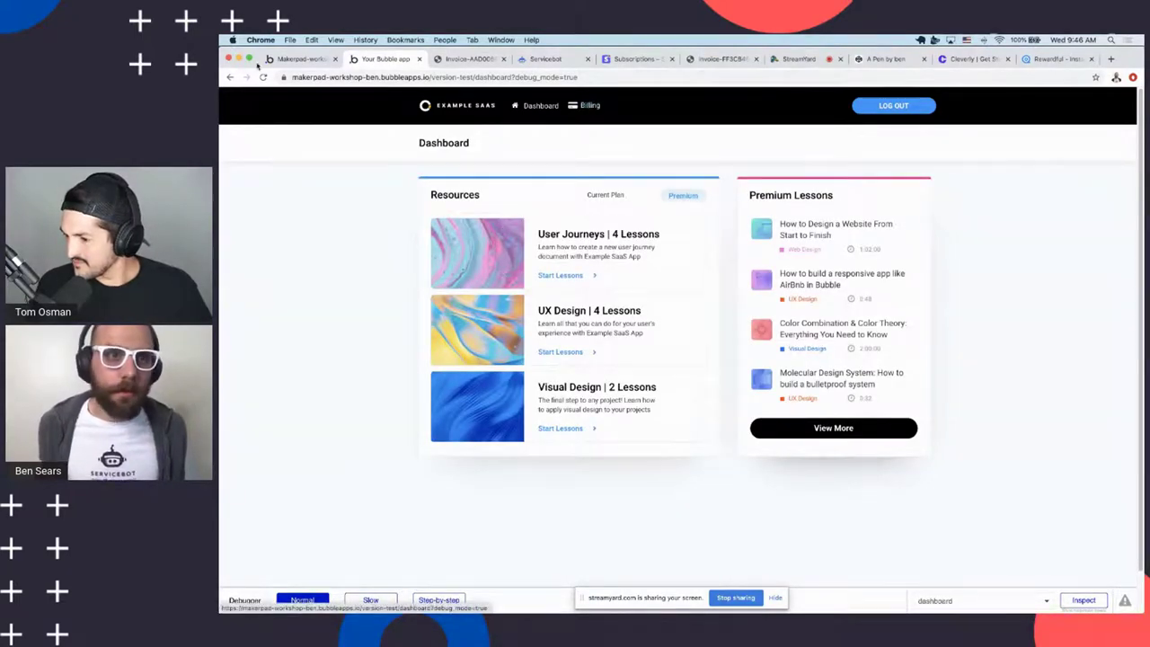
left_click(306, 59)
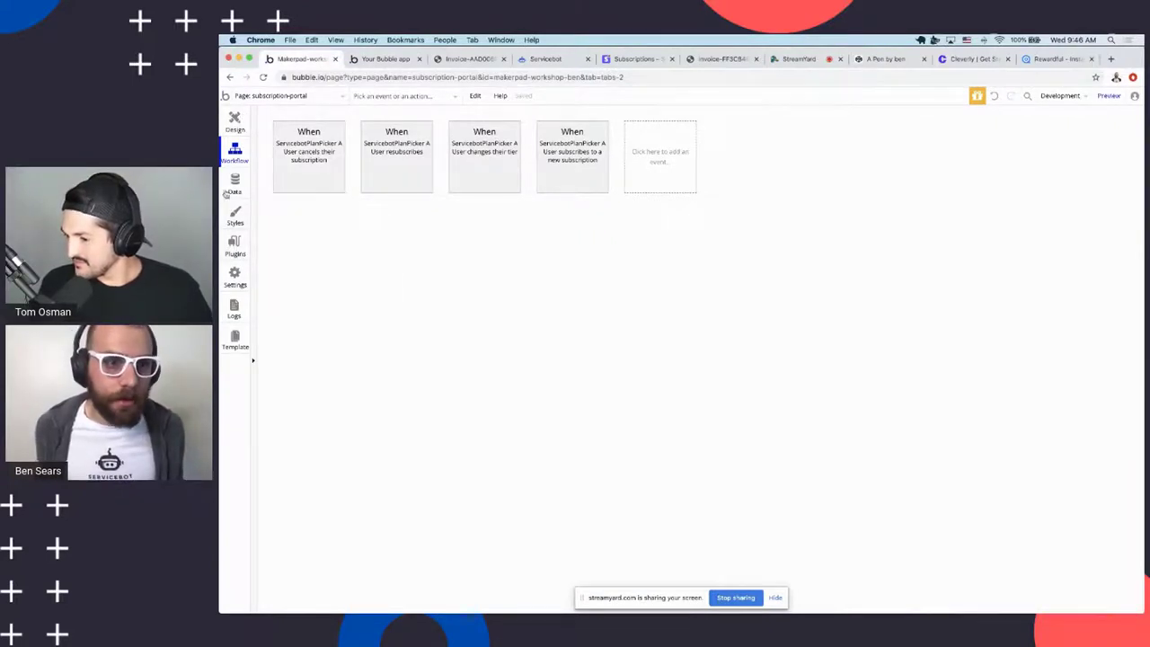
Inspect the stripe-subscription-update backend endpoint and its Make changes to User step, then bring up Stripe
left_click(305, 99)
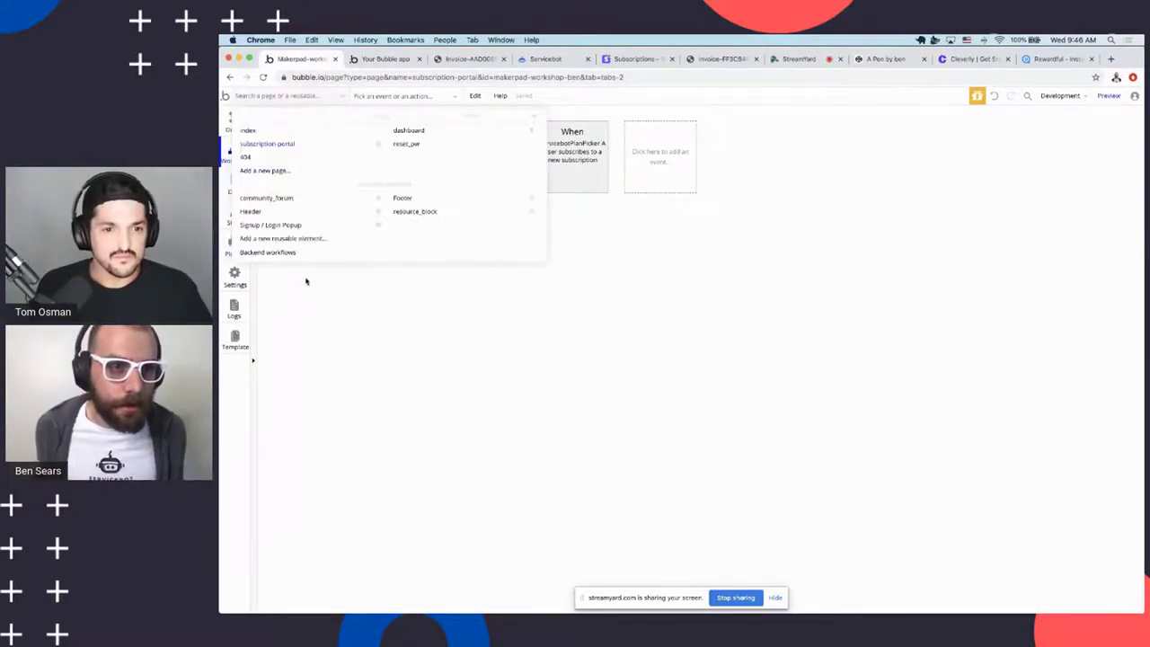
left_click(270, 252)
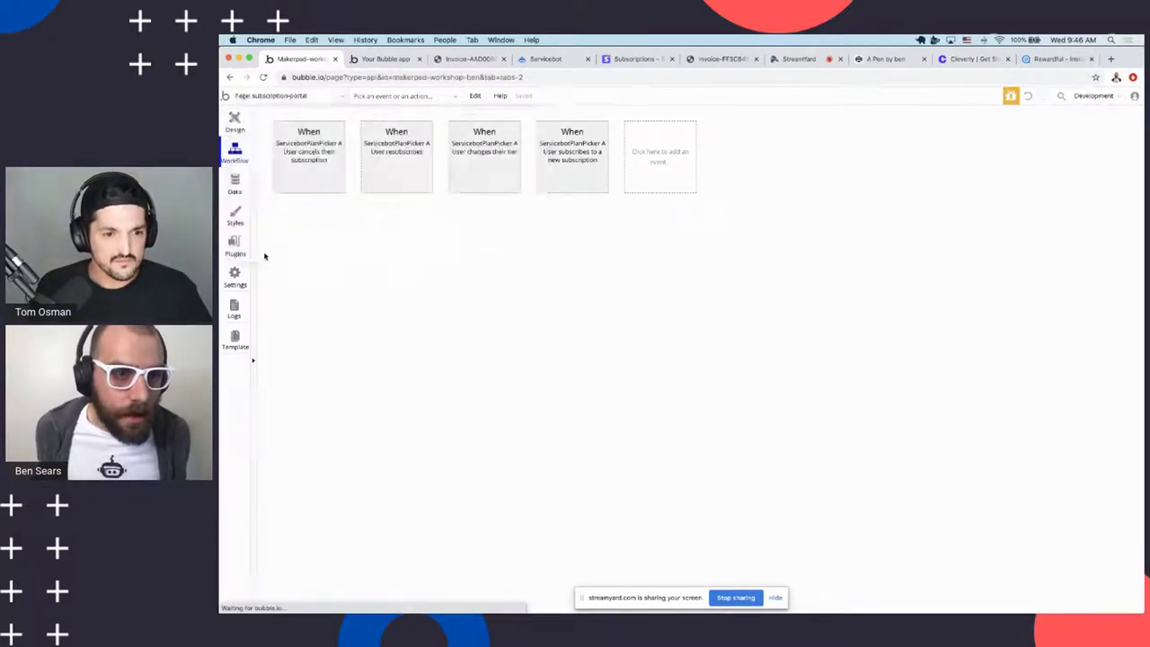
left_click(267, 96)
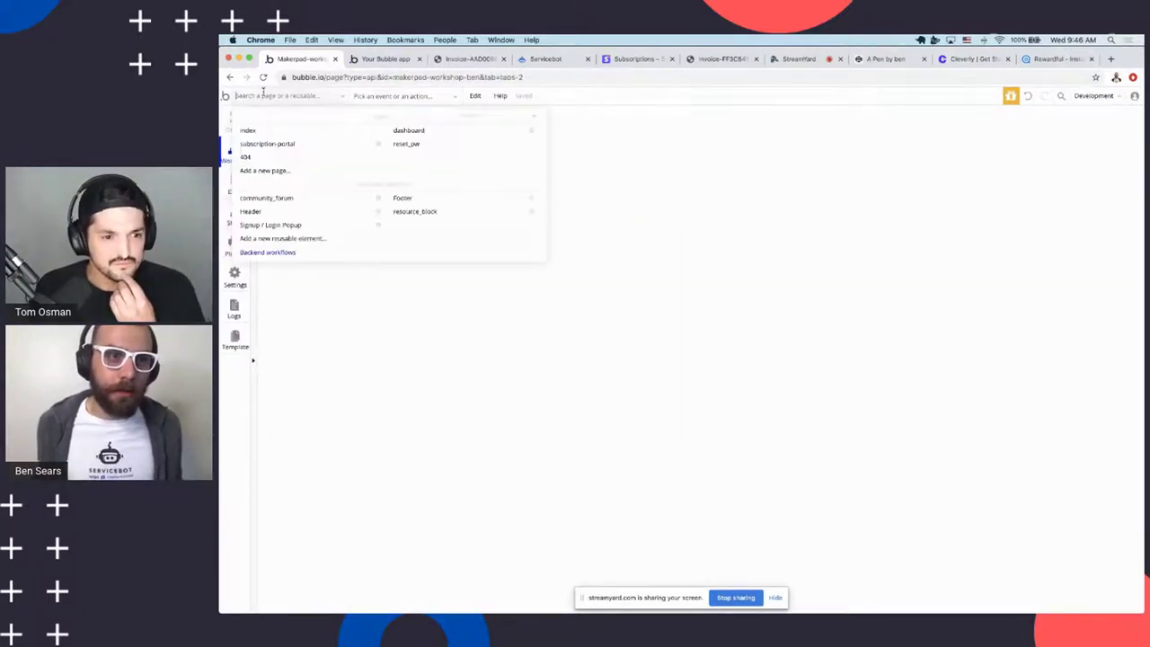
left_click(260, 255)
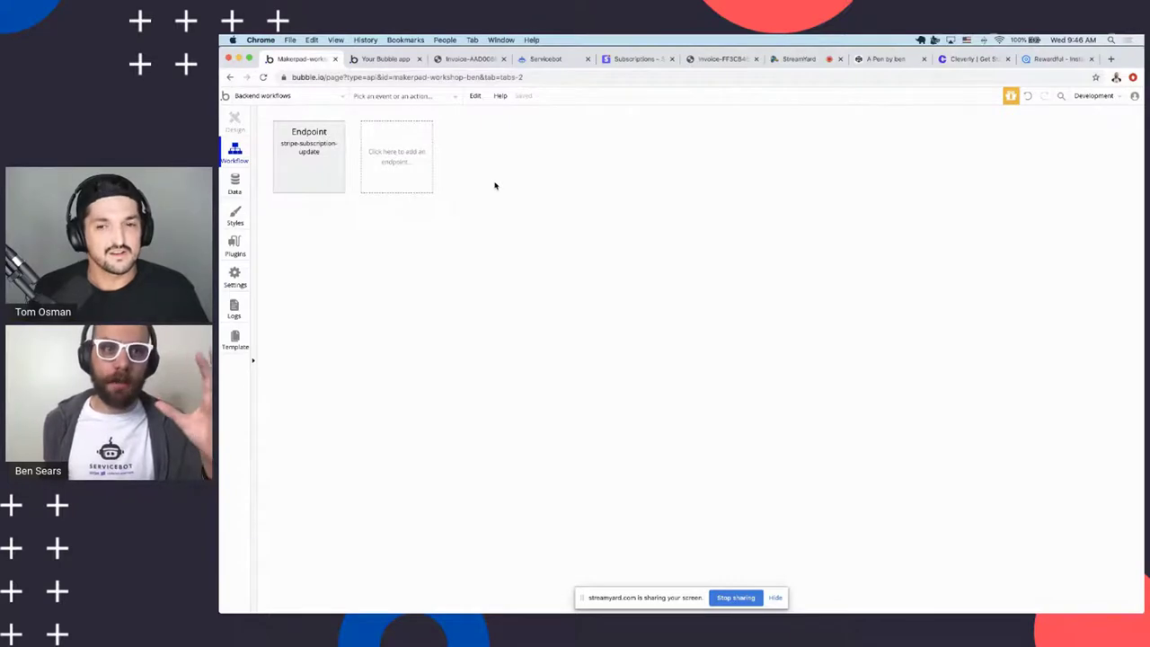
left_click(319, 158)
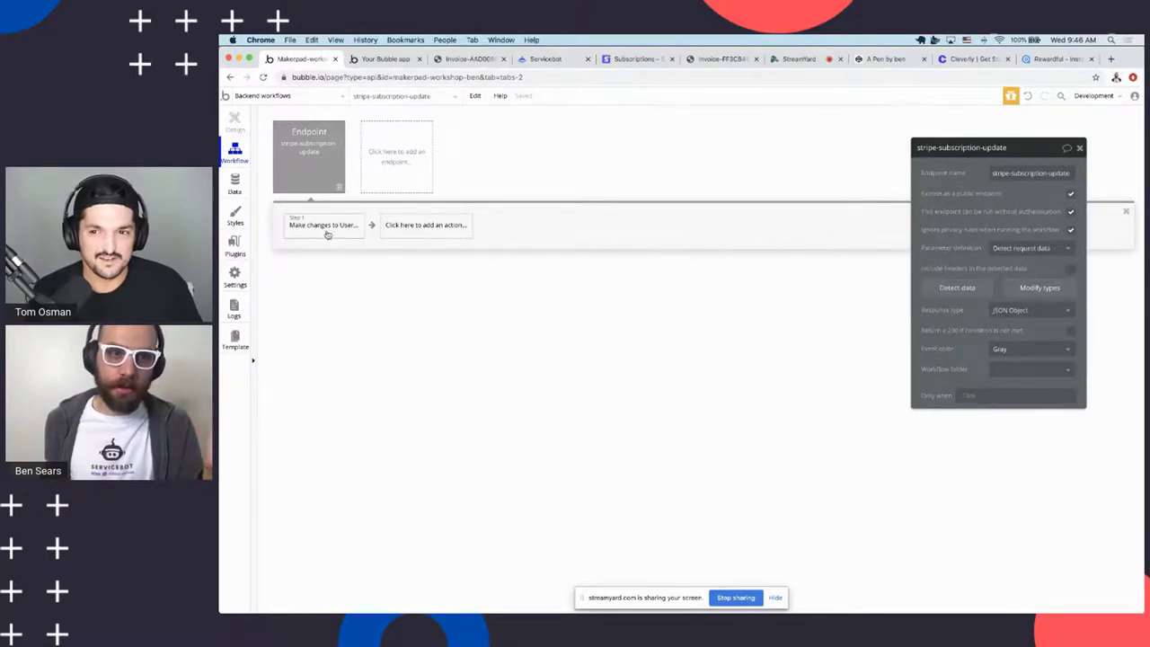
left_click(296, 234)
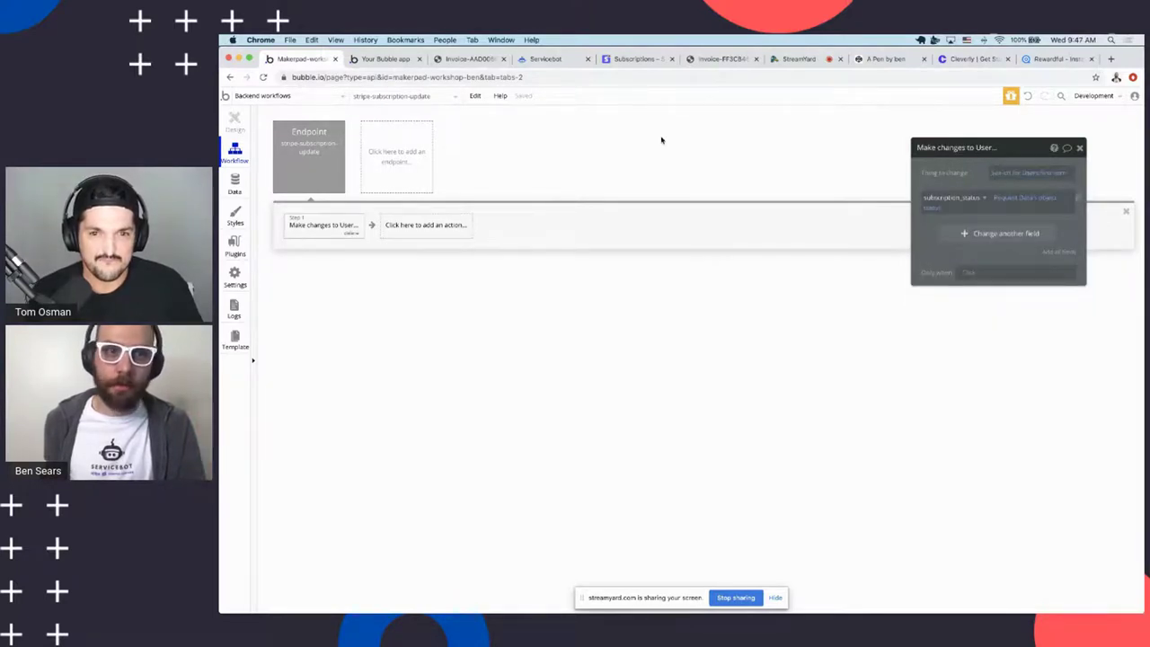
left_click(303, 152)
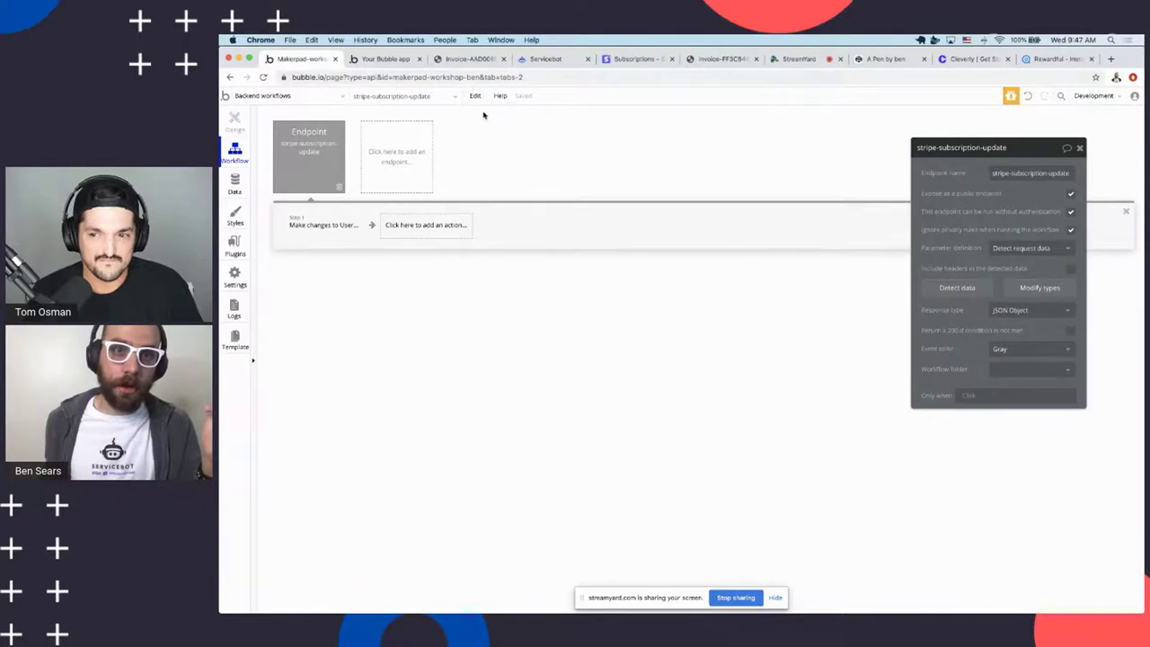
left_click_drag(634, 58, 387, 58)
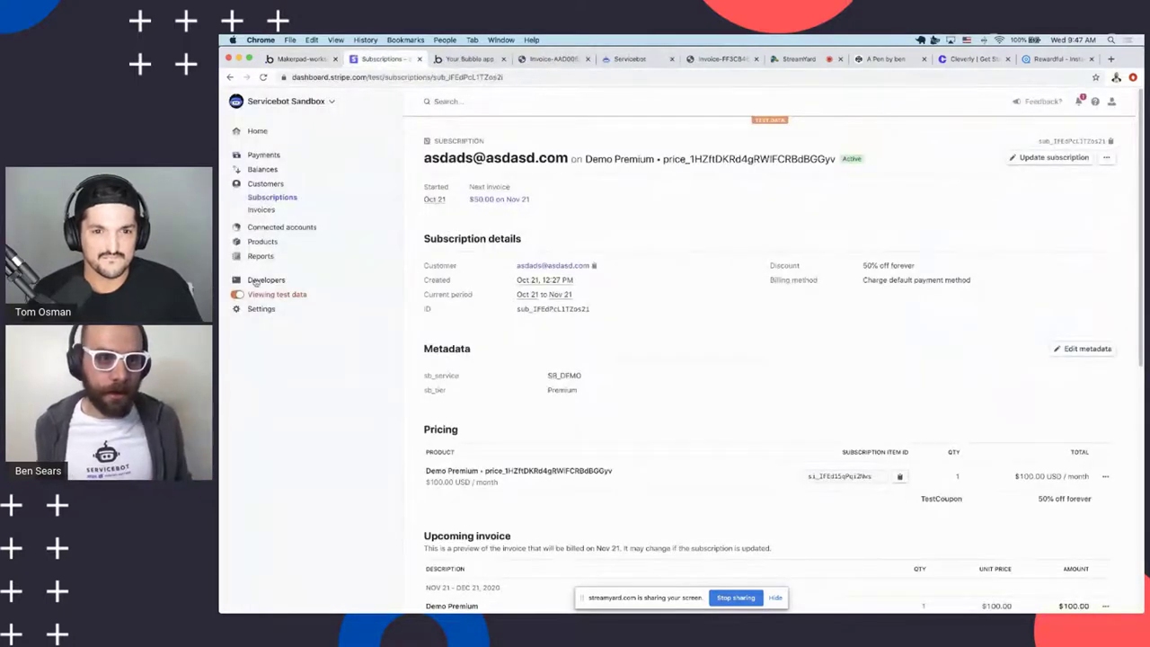
Open a blank add-webhook-endpoint form in Stripe's Developers > Webhooks page
left_click(263, 281)
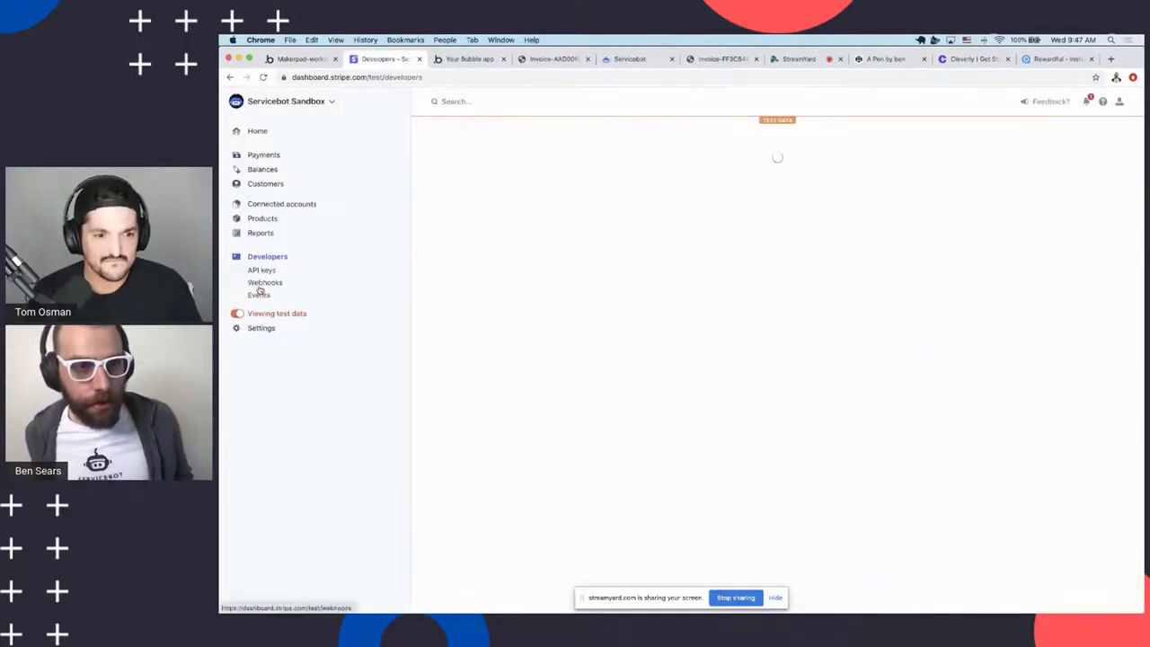
left_click(263, 277)
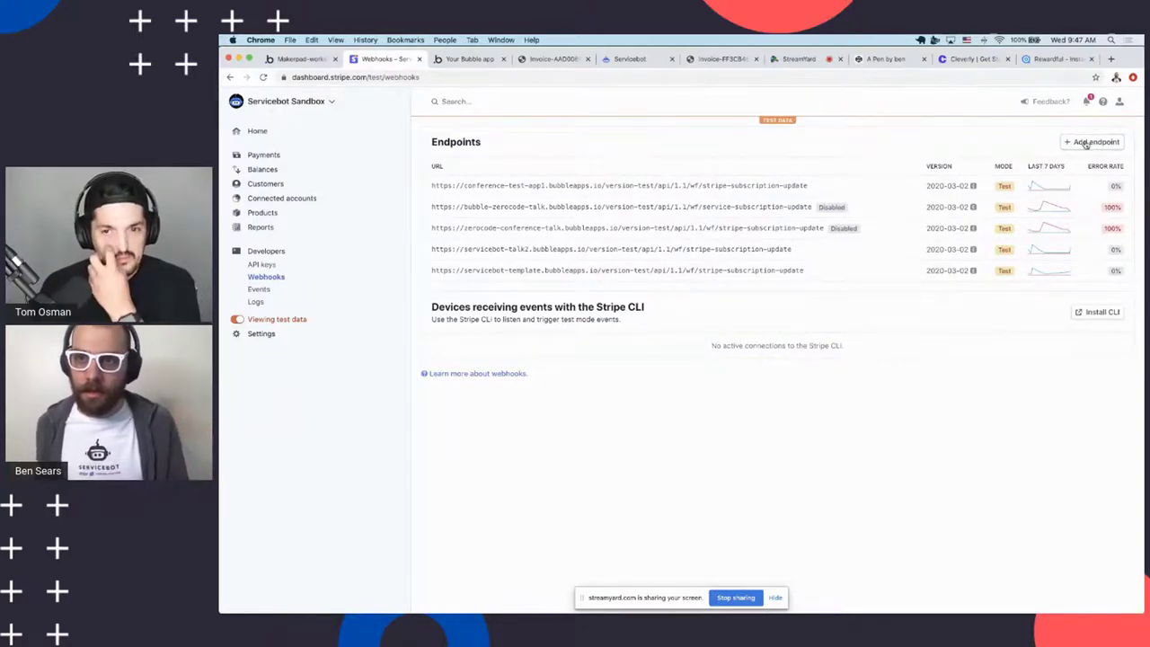
left_click(1093, 141)
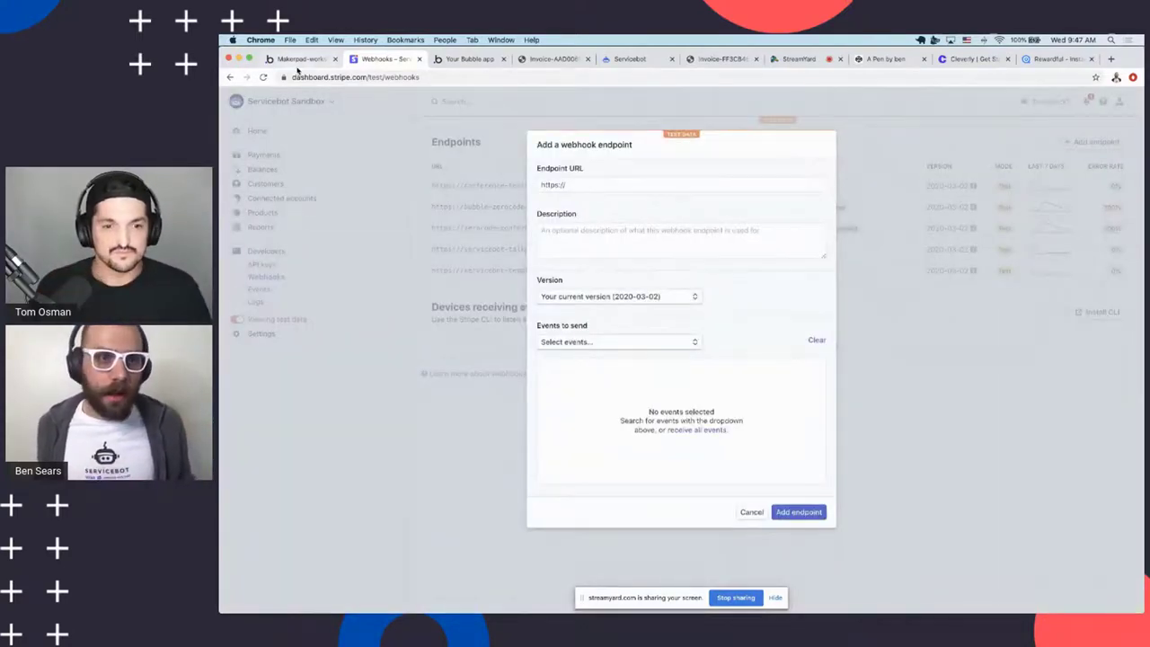
left_click(298, 59)
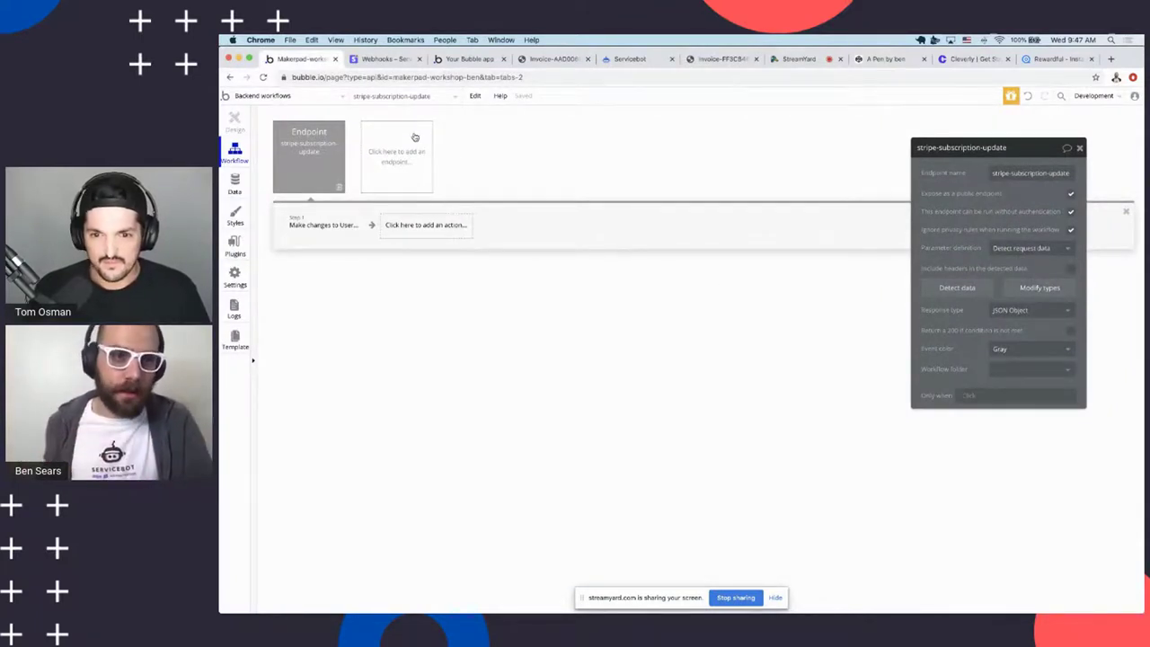
Review the Make changes to User step that sets subscription_status from the request's object status
left_click(326, 238)
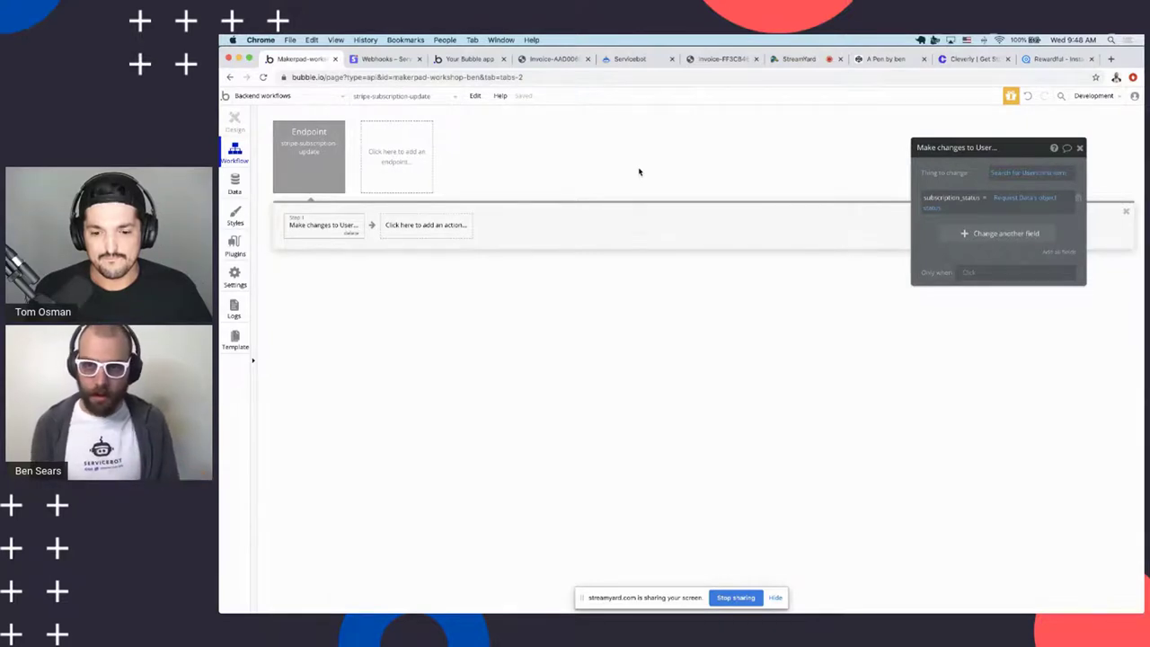
left_click(369, 58)
left_click(284, 59)
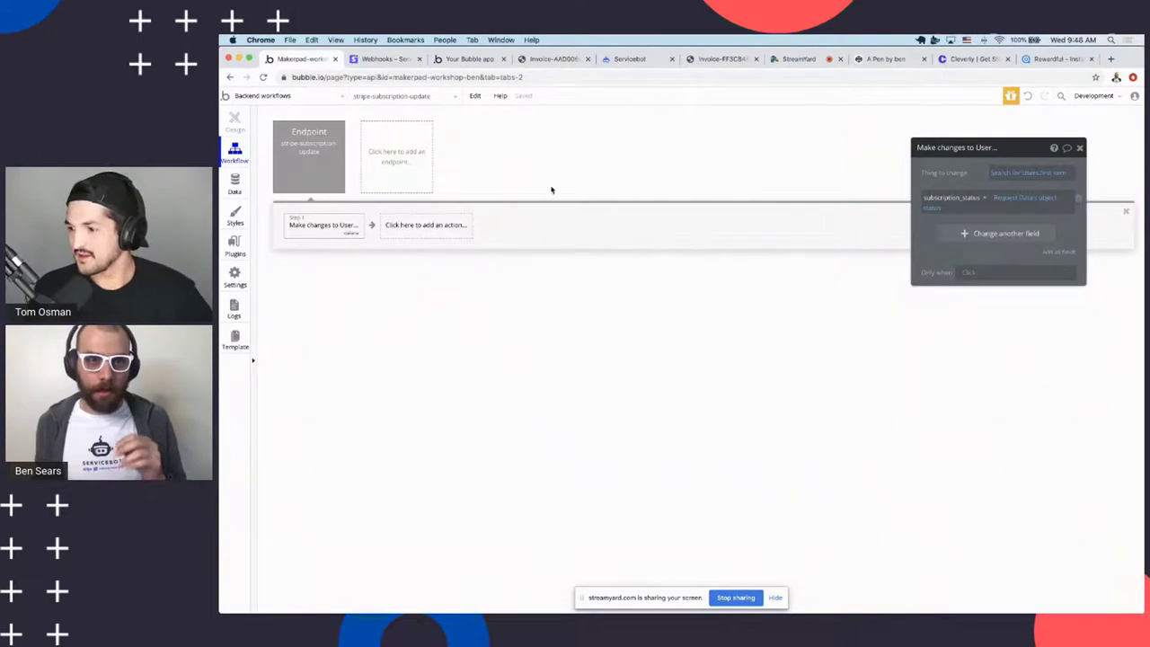
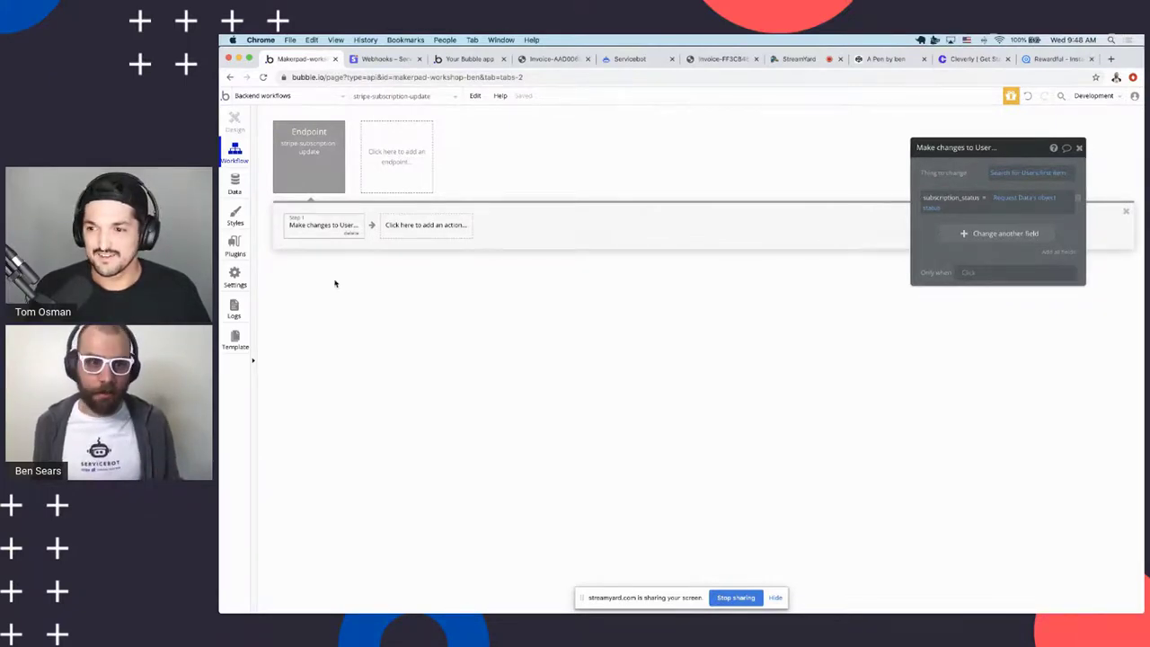
Copy the Workflow API root URL from Bubble's Settings > API for Stripe's endpoint URL field
left_click(1079, 149)
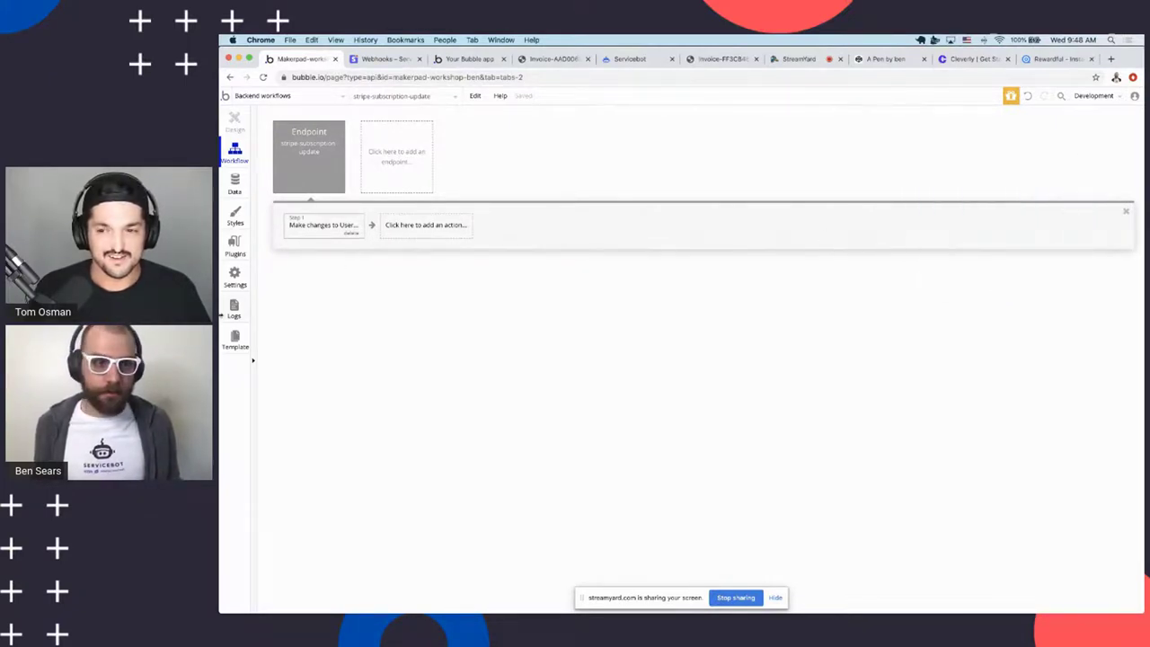
left_click(234, 275)
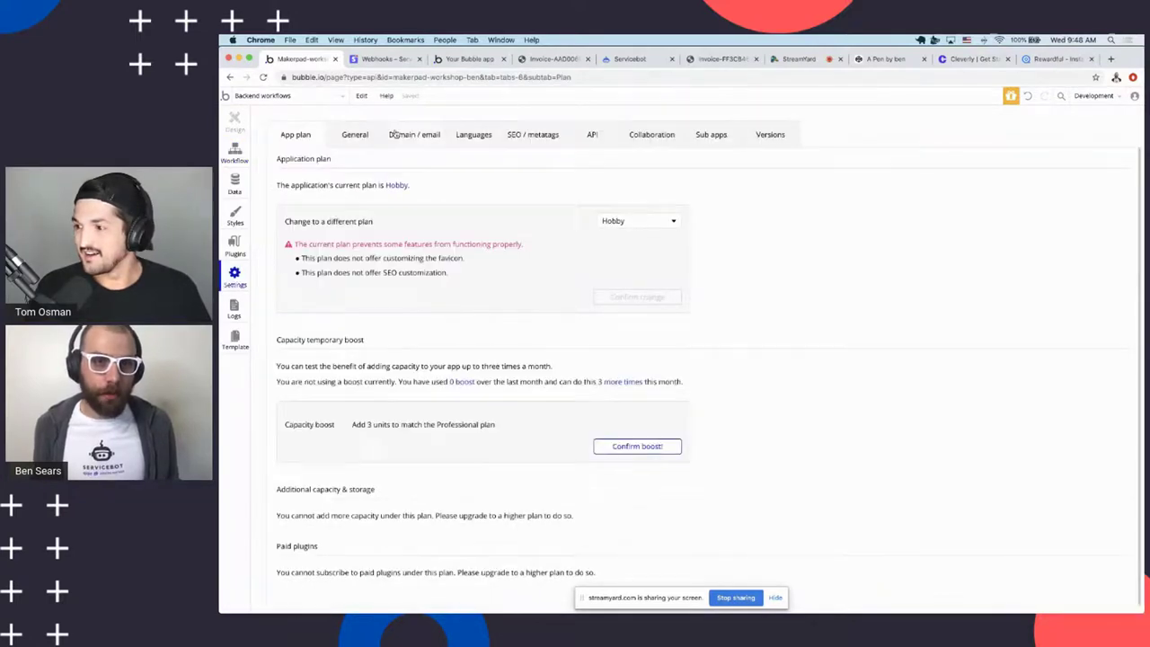
left_click(352, 135)
left_click(593, 135)
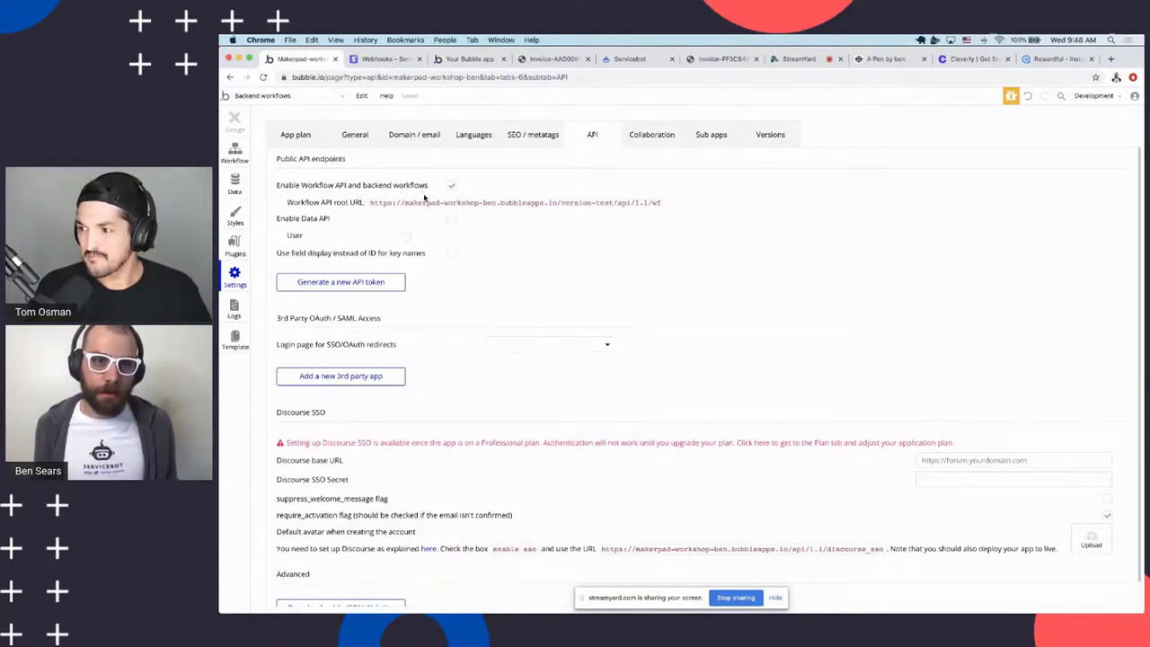
left_click_drag(373, 204, 656, 208)
key("super+c")
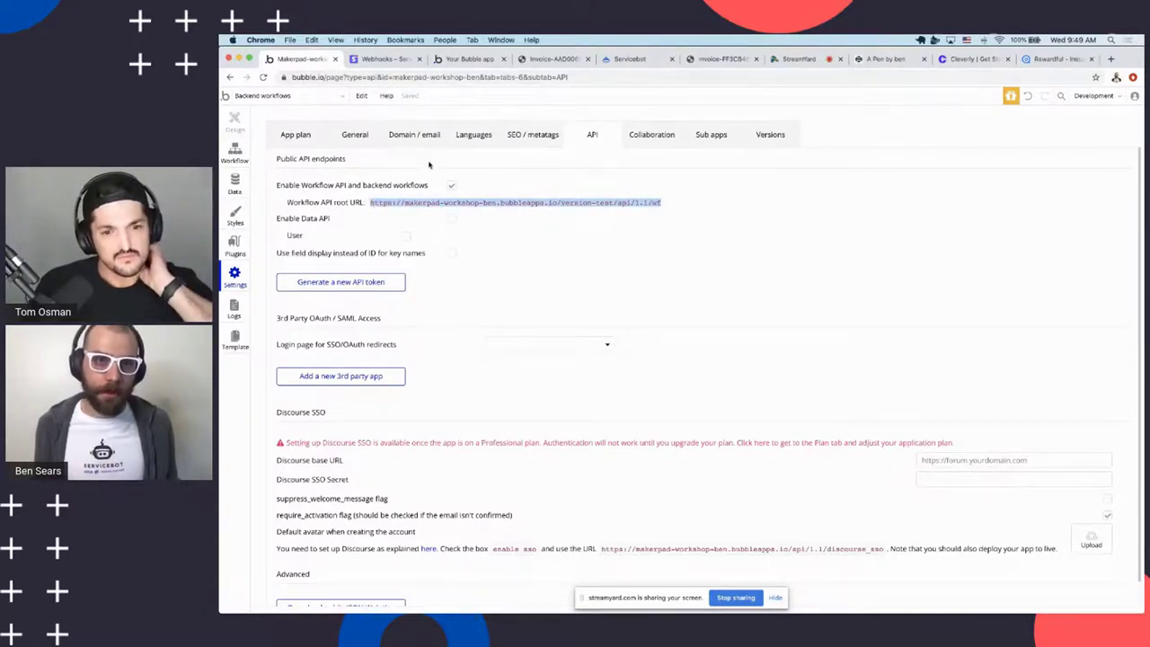
key("ctrl+Tab")
left_click(606, 185)
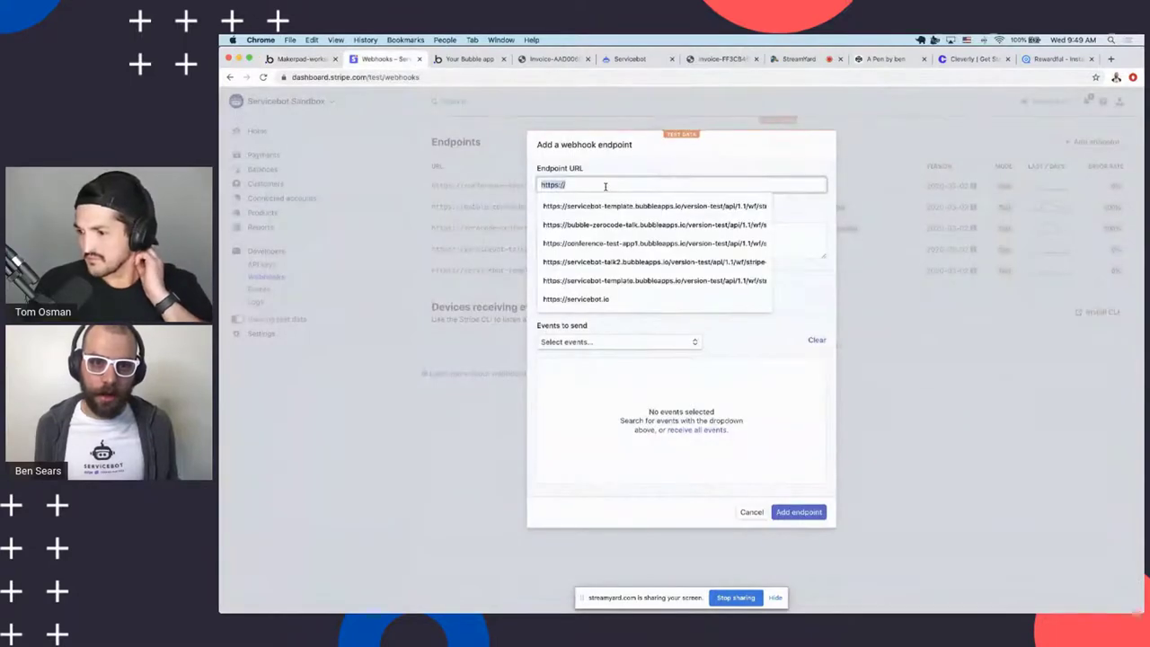
Enter the endpoint URL as Bubble's Workflow API root plus the stripe-subscription-update workflow name
key("super+v")
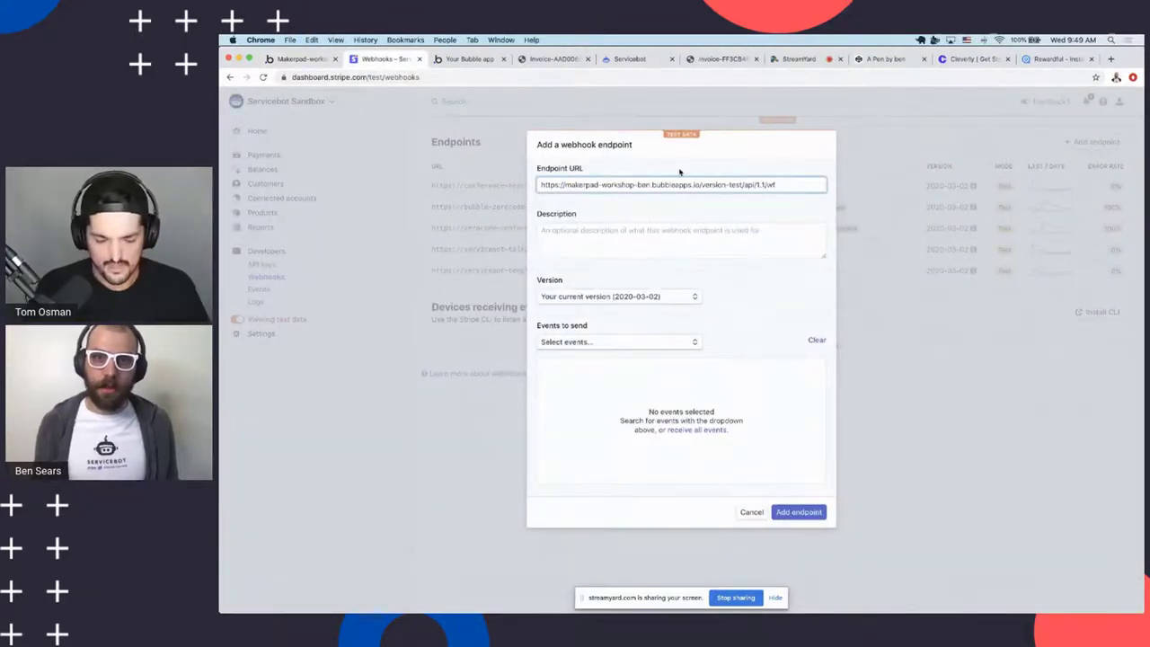
key("ctrl+shift+Tab")
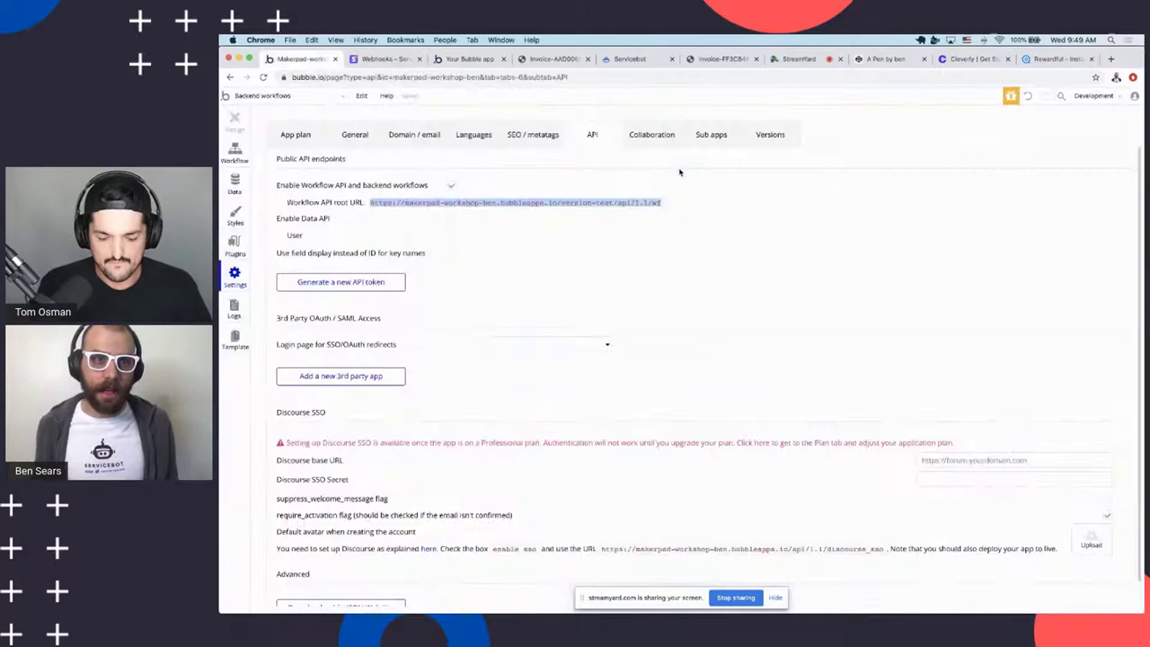
left_click(236, 155)
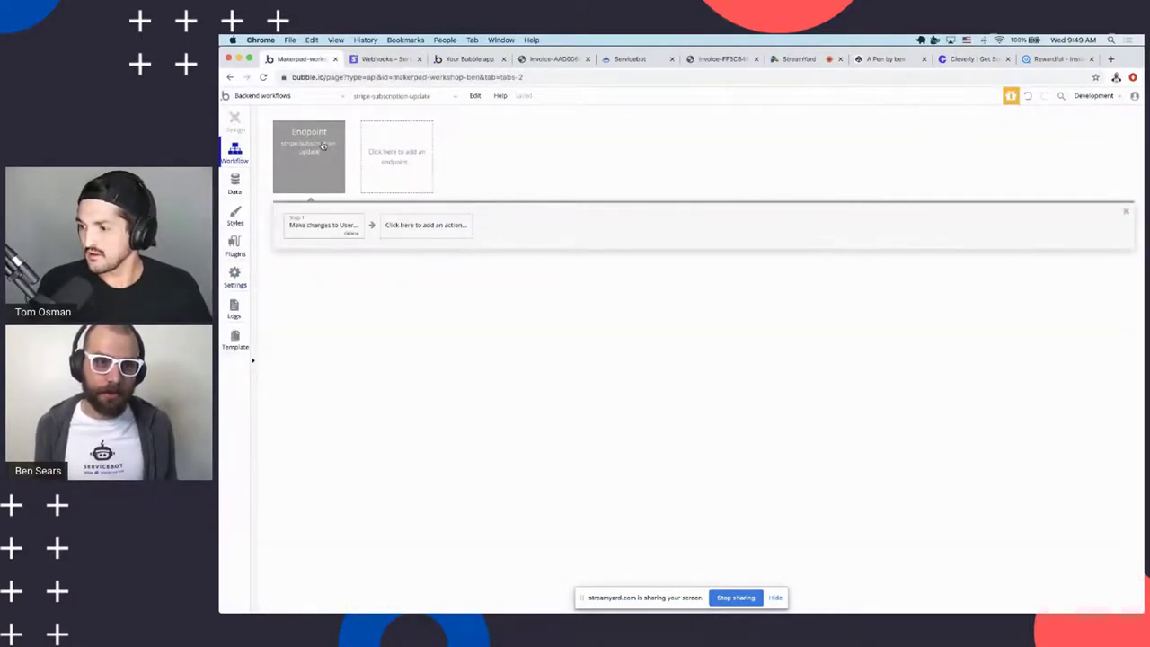
key("ctrl+Tab")
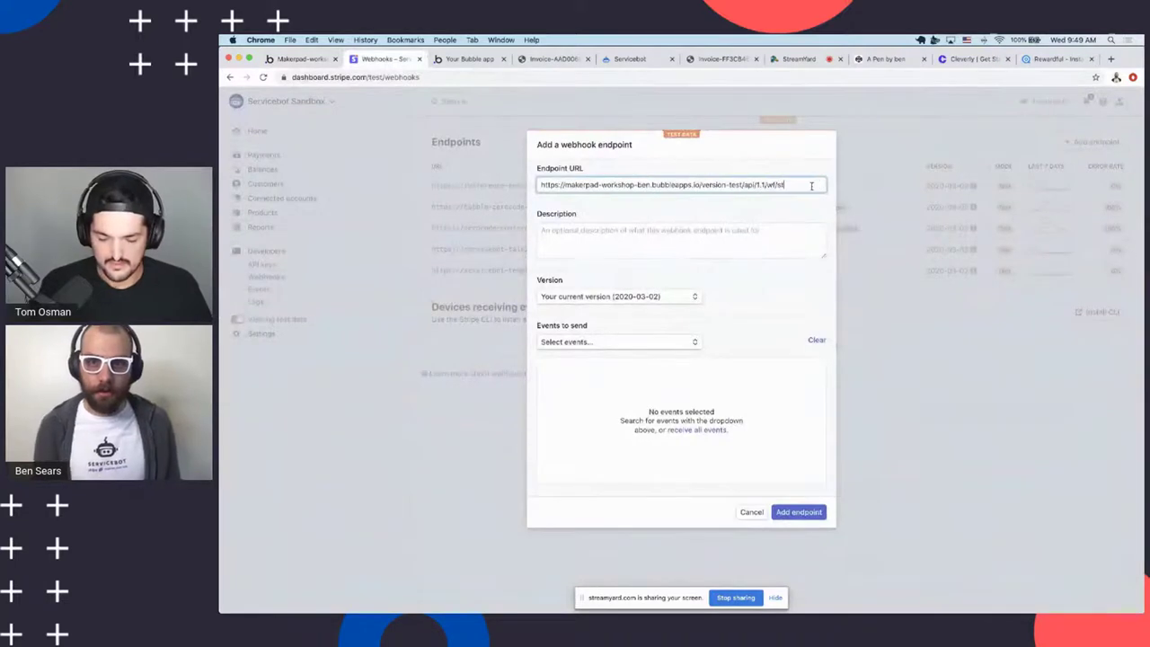
type("subscription-update")
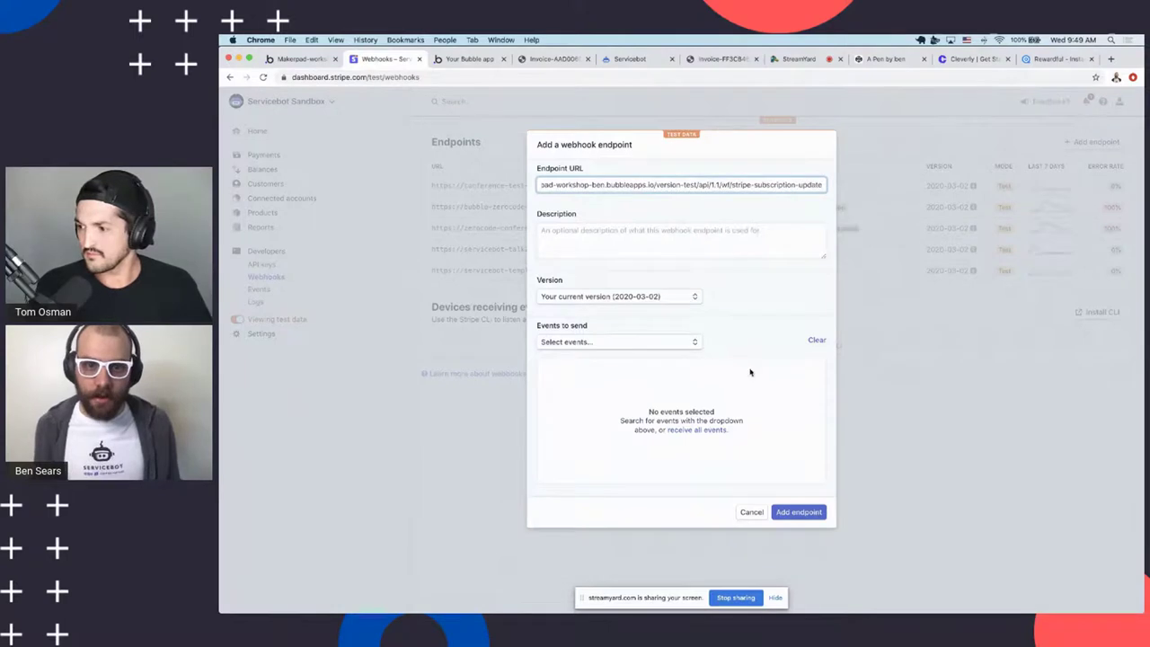
left_click(655, 355)
Select customer.subscription.deleted, created and updated events and add the webhook endpoint
left_click(657, 342)
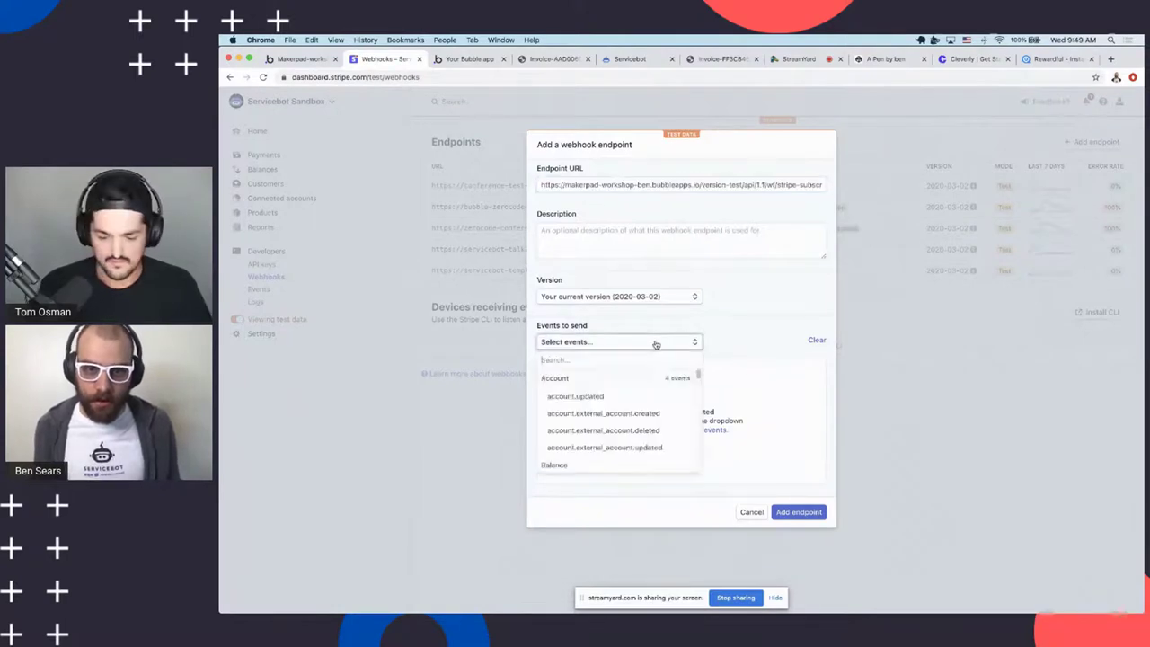
type("subscription")
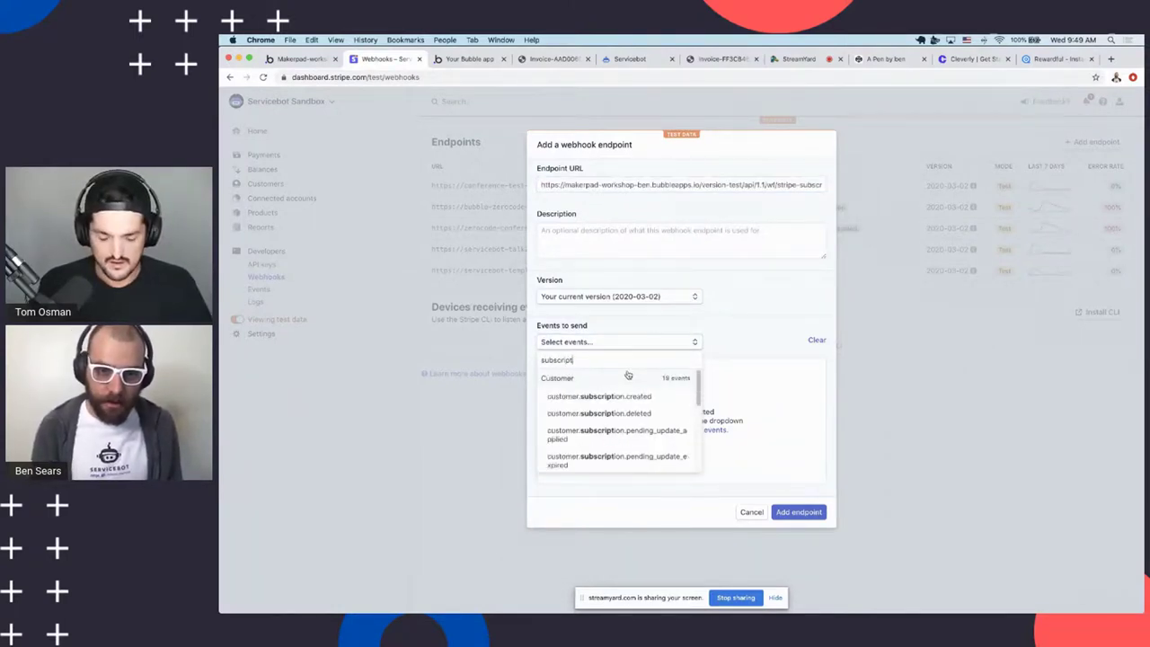
left_click(634, 411)
left_click(649, 347)
left_click(640, 397)
left_click(653, 343)
scroll(645, 424, "down", 3)
scroll(644, 424, "down", 2)
left_click(639, 453)
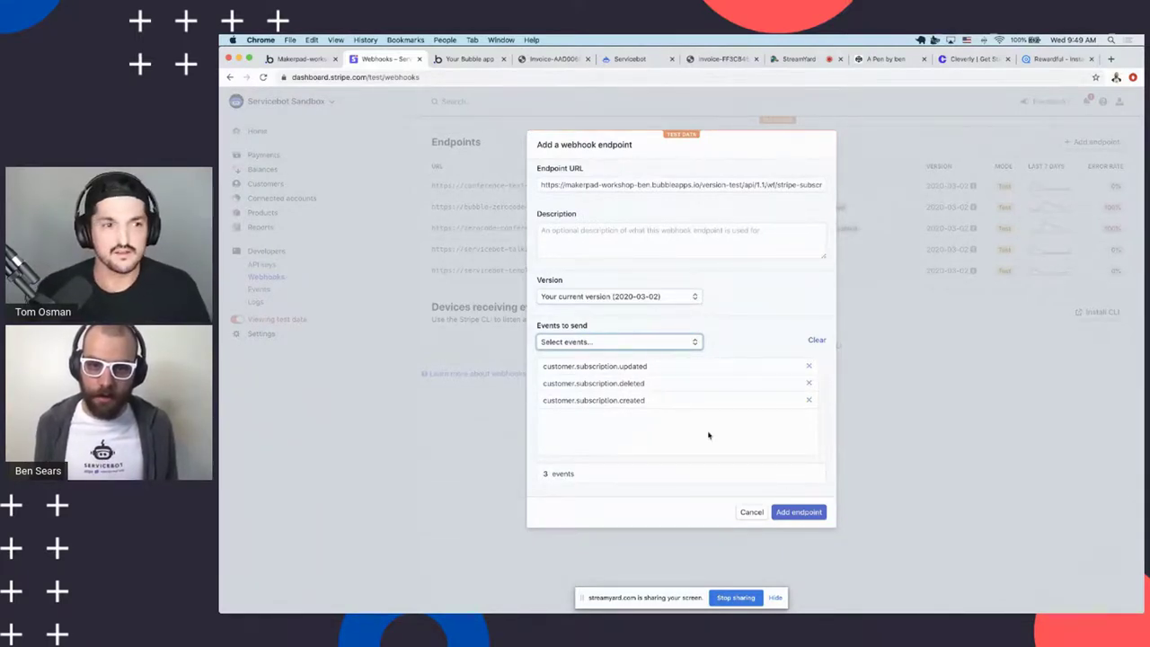
left_click(796, 514)
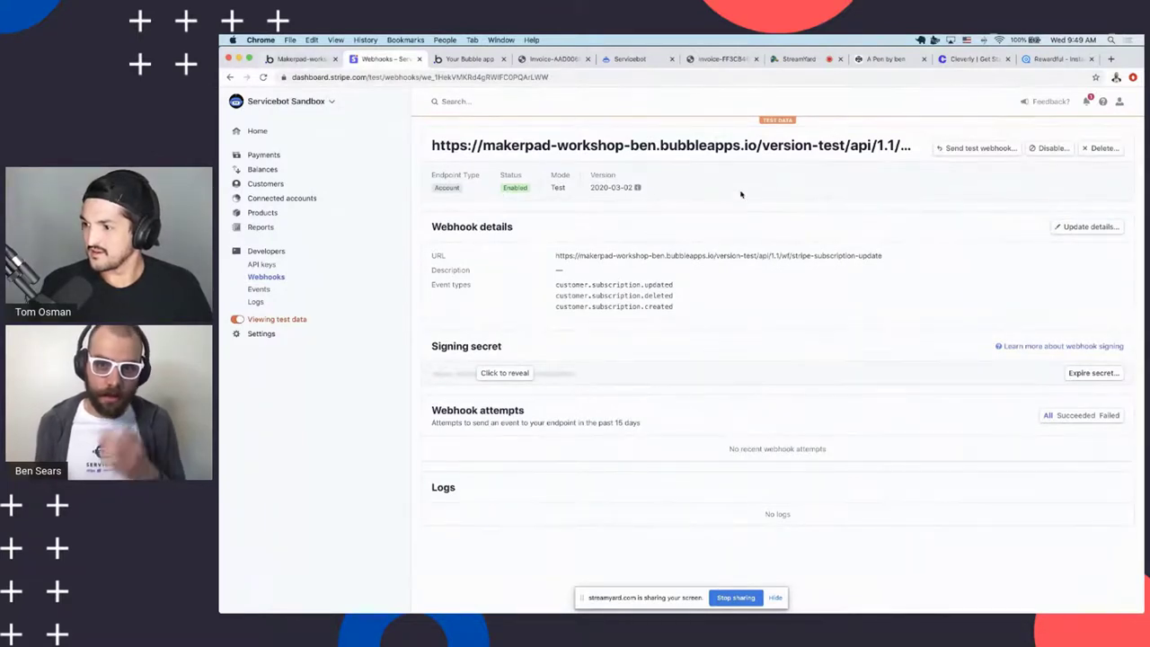
Reload Bubble's All Users data showing the test user active on Premium, then return to Stripe
left_click(286, 59)
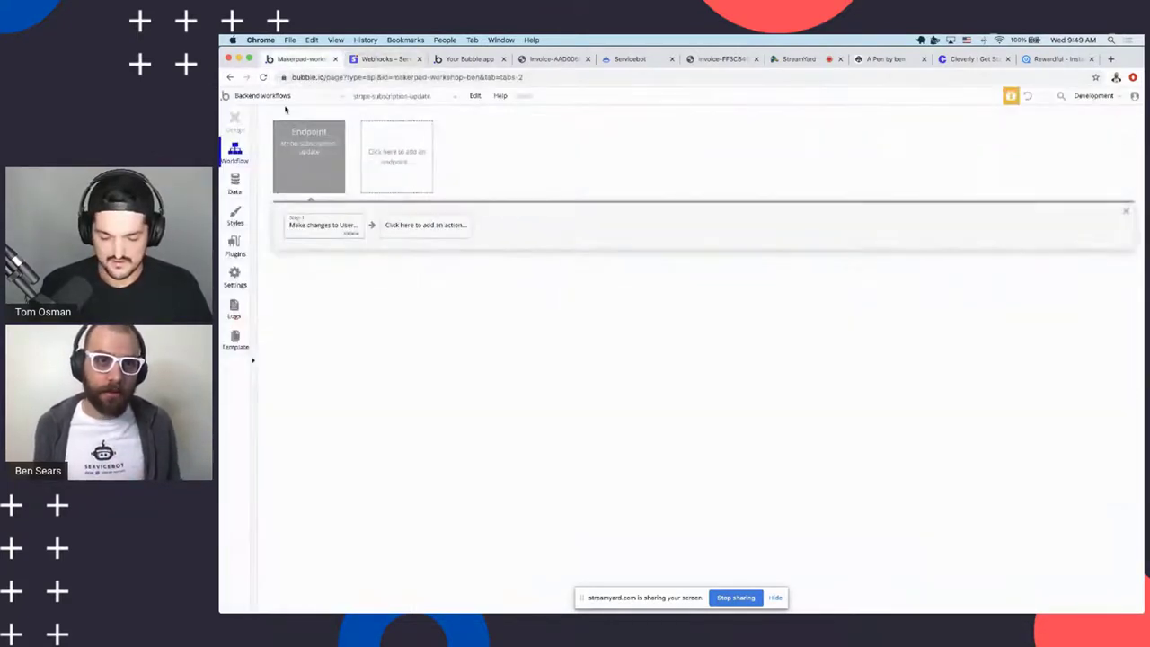
left_click(234, 189)
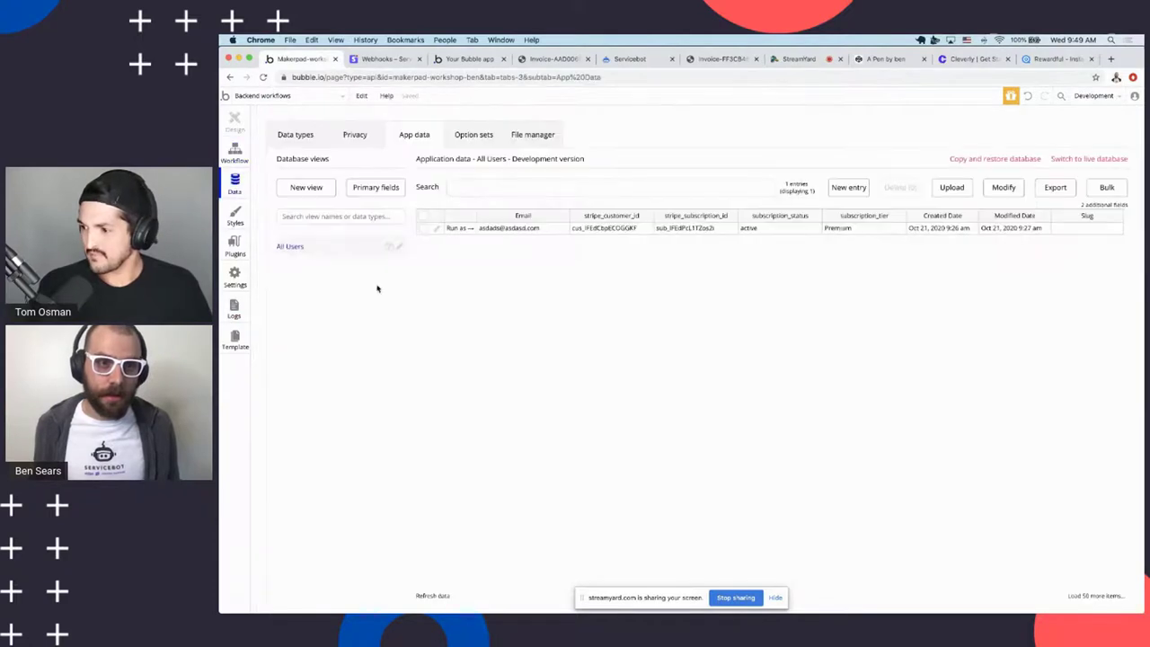
key("super+r")
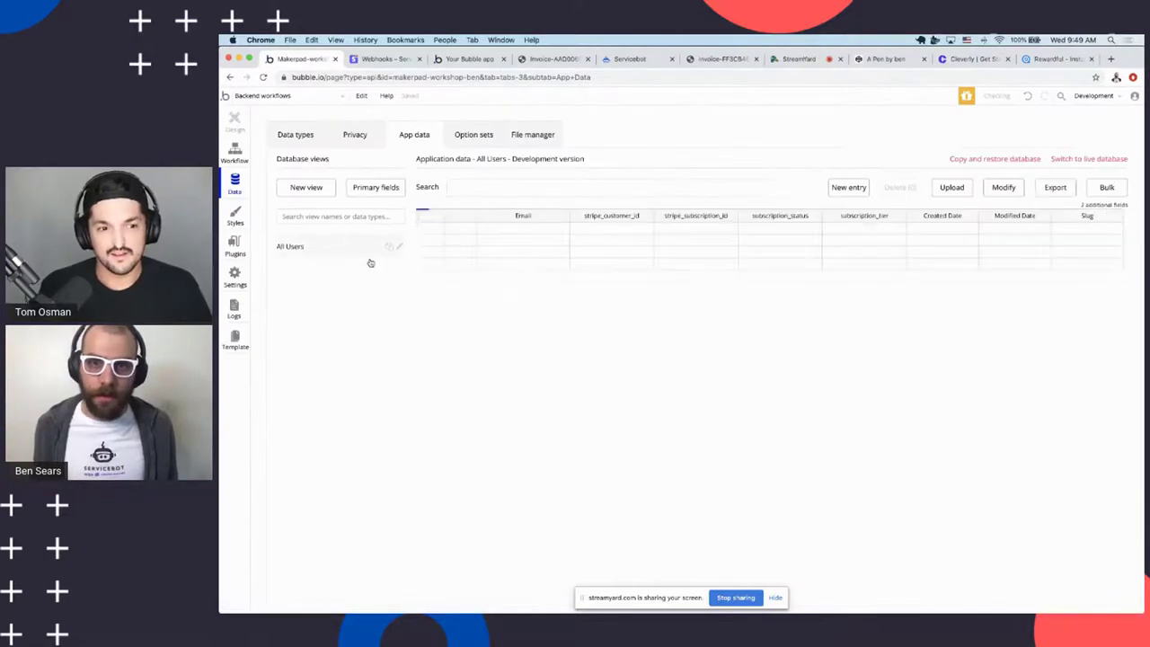
key("ctrl+Tab")
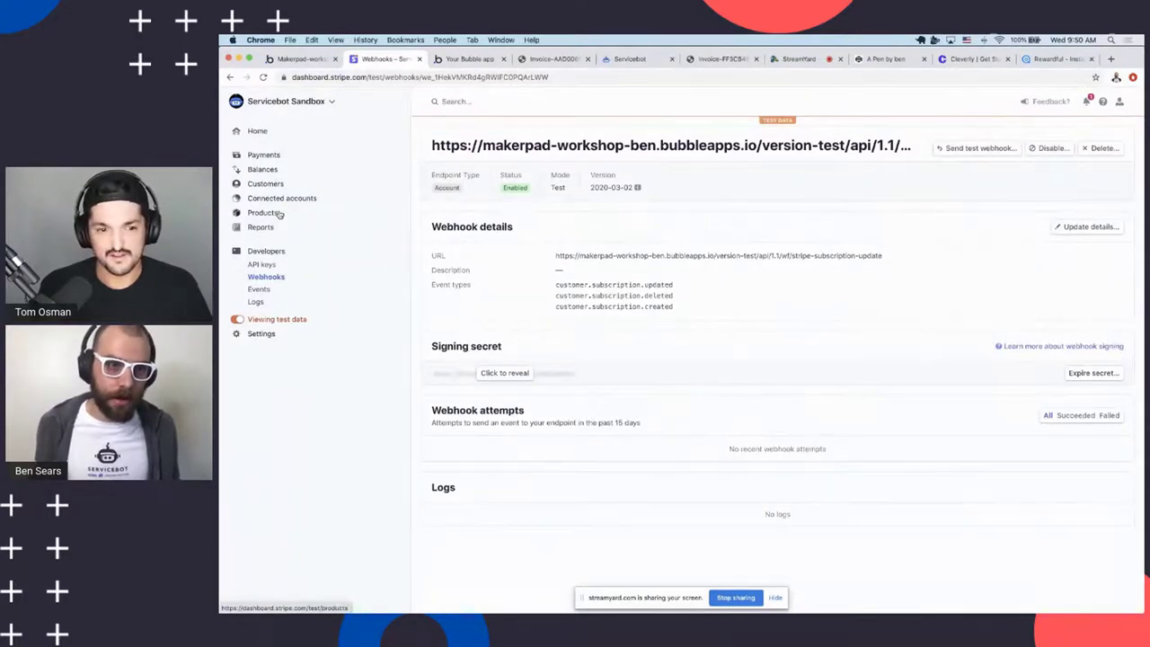
Open the test customer's newest Demo Premium subscription from Stripe's customers list
left_click(266, 184)
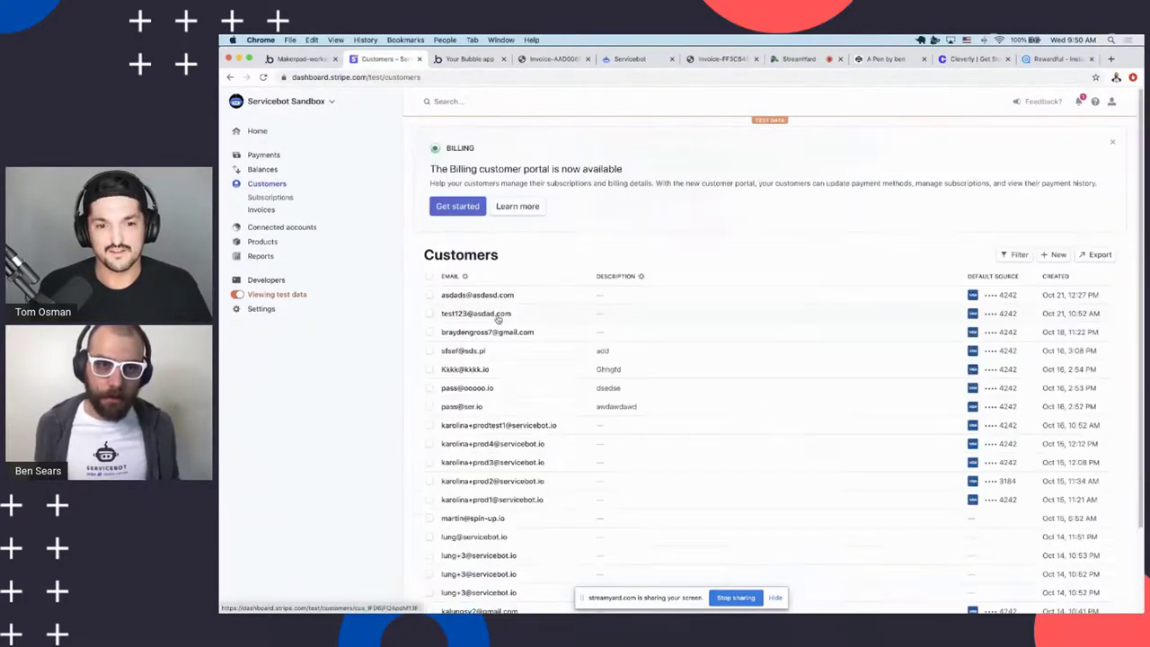
scroll(540, 238, "down", 2)
scroll(548, 234, "down", 2)
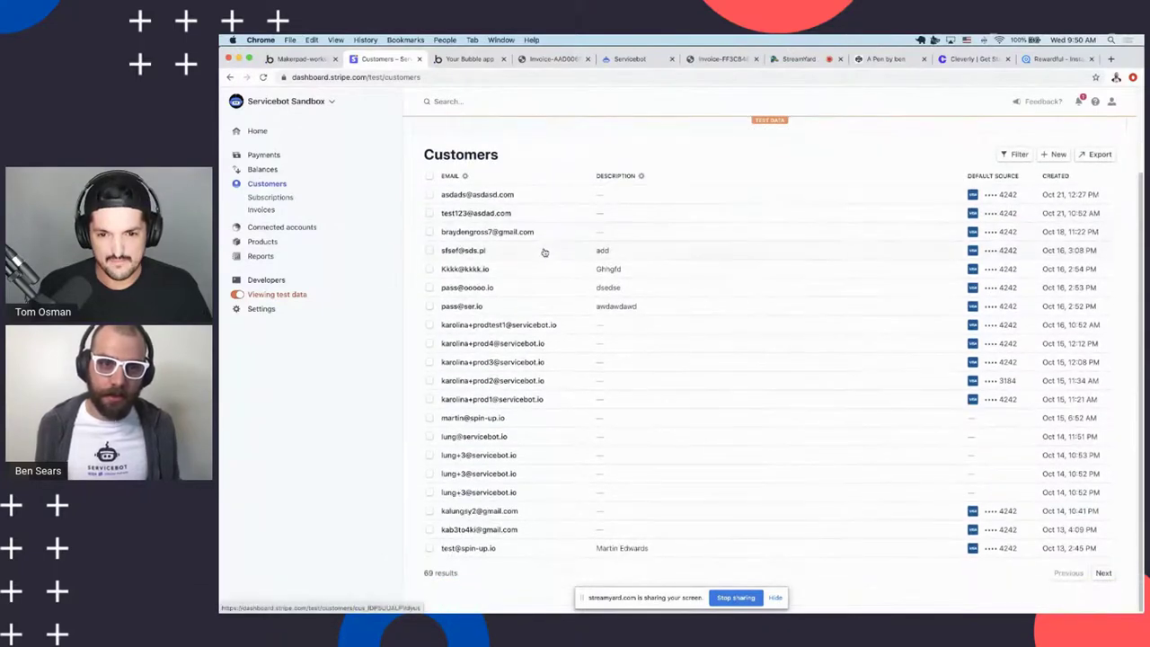
scroll(508, 226, "up", 3)
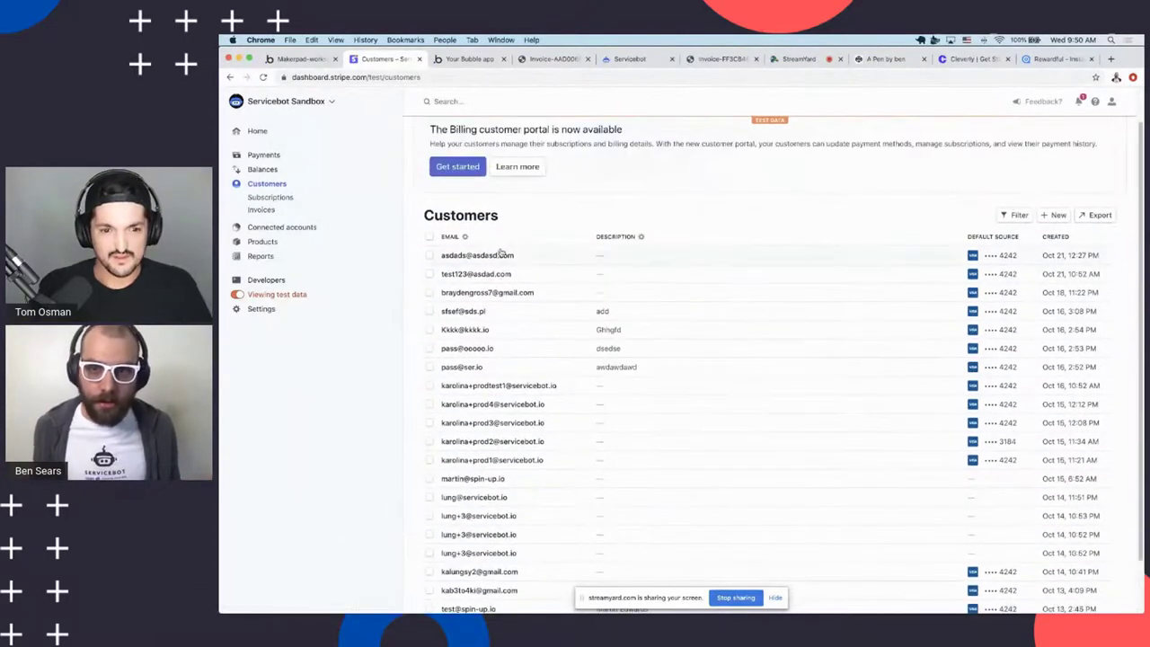
left_click(497, 255)
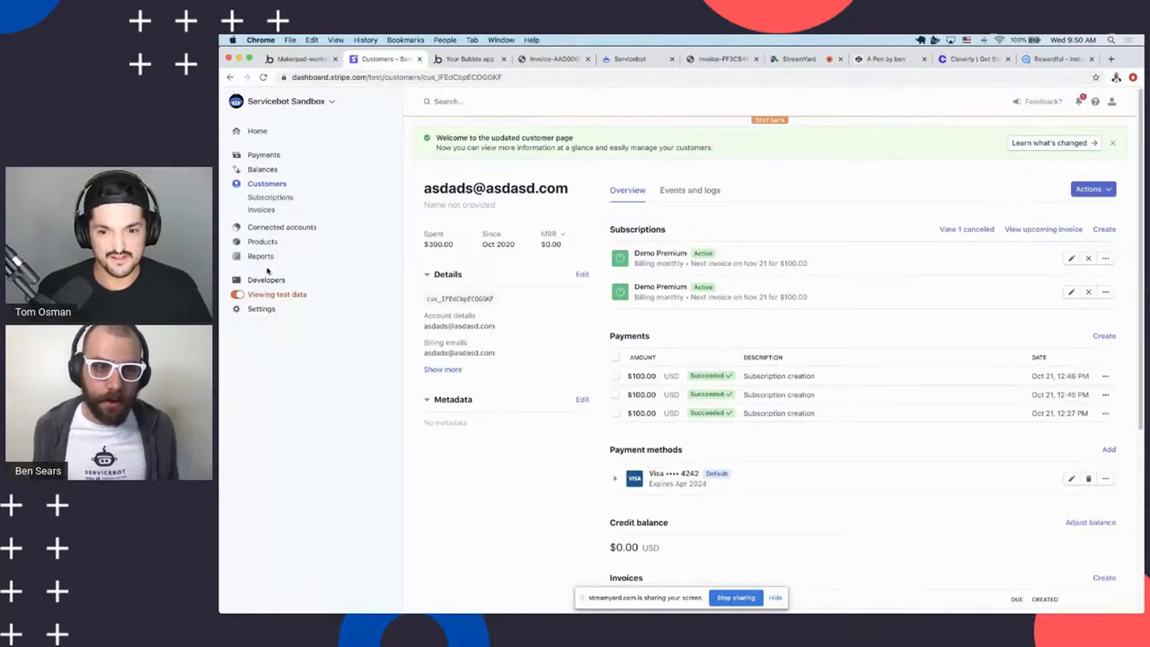
left_click(260, 197)
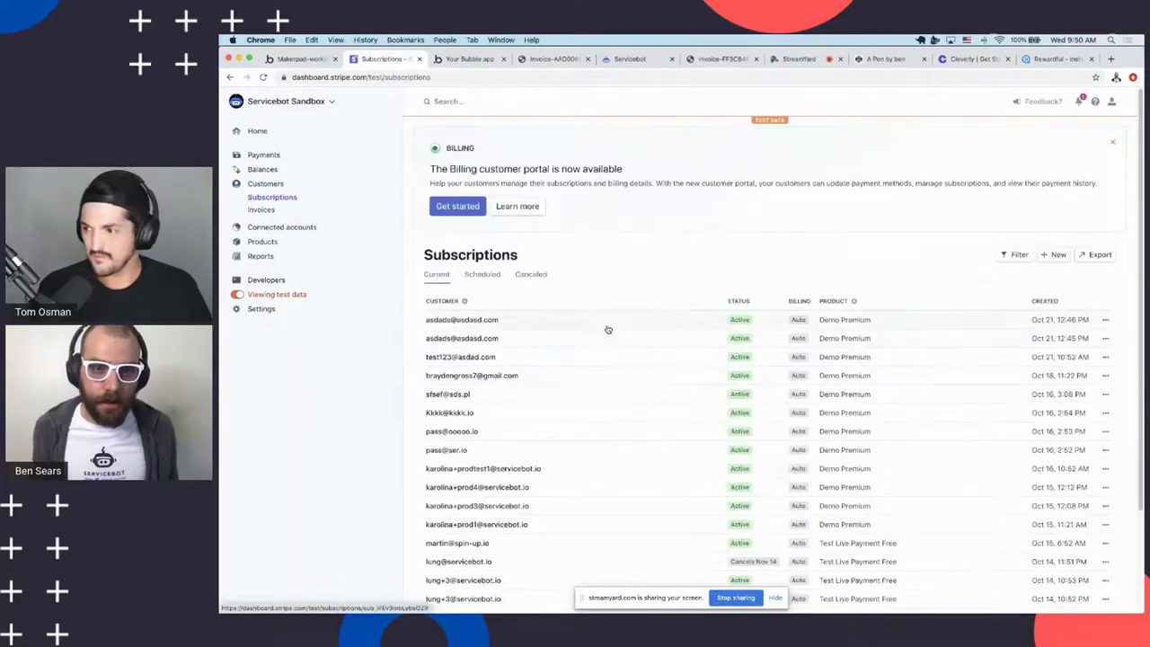
left_click(592, 325)
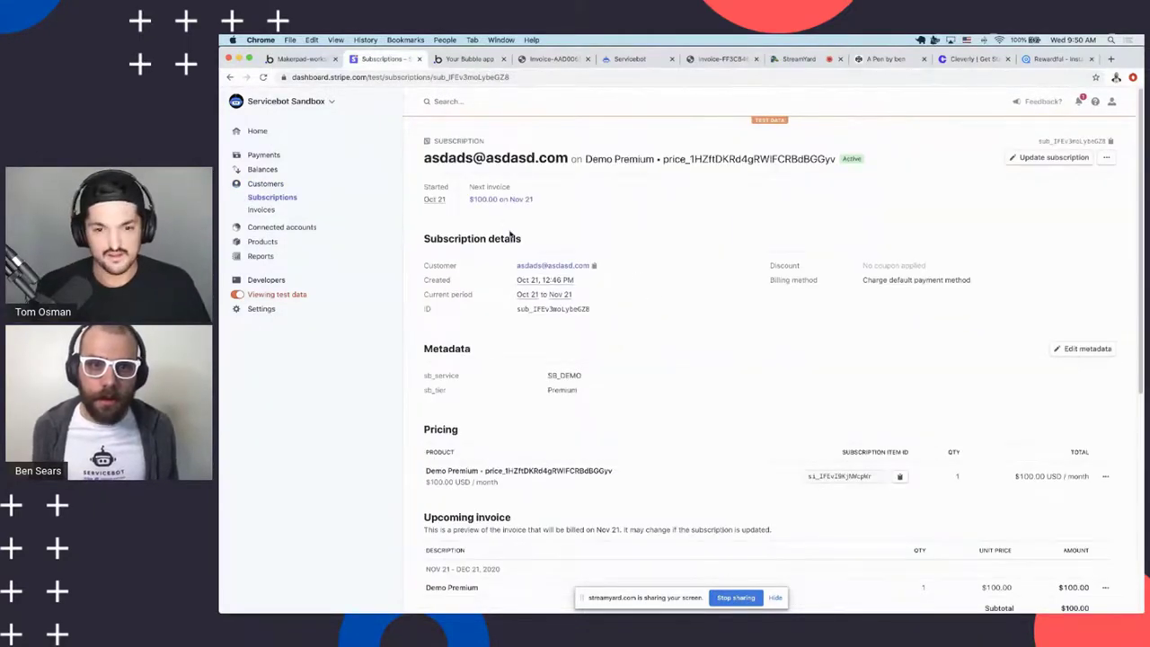
key("ctrl+shift+Tab")
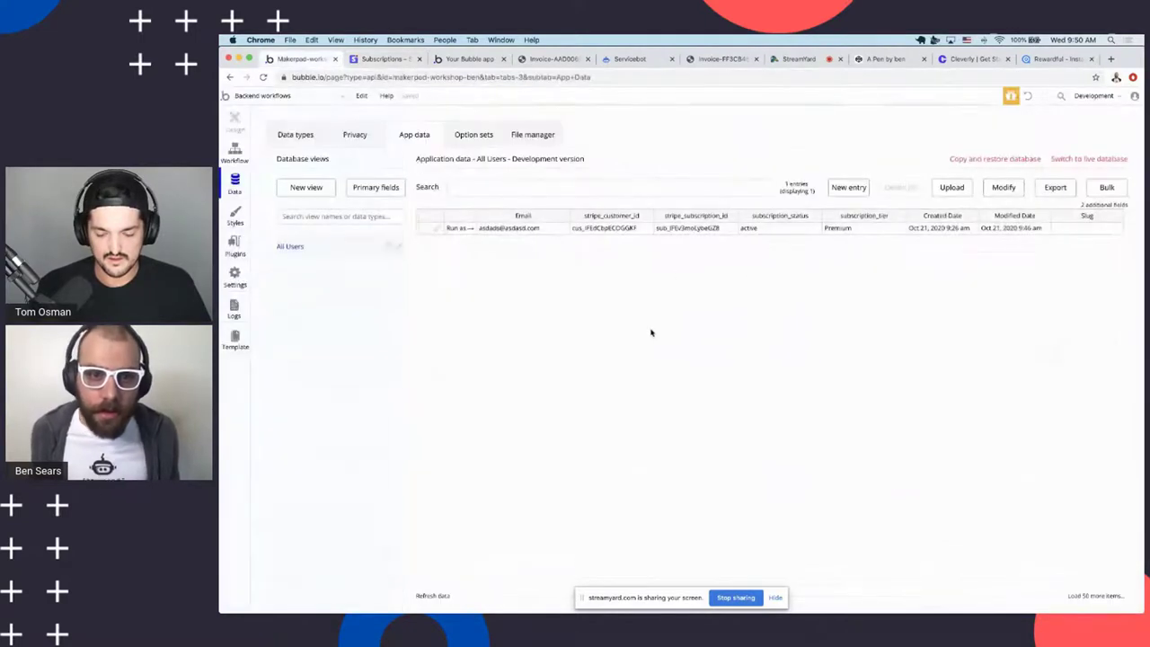
key("ctrl+Tab")
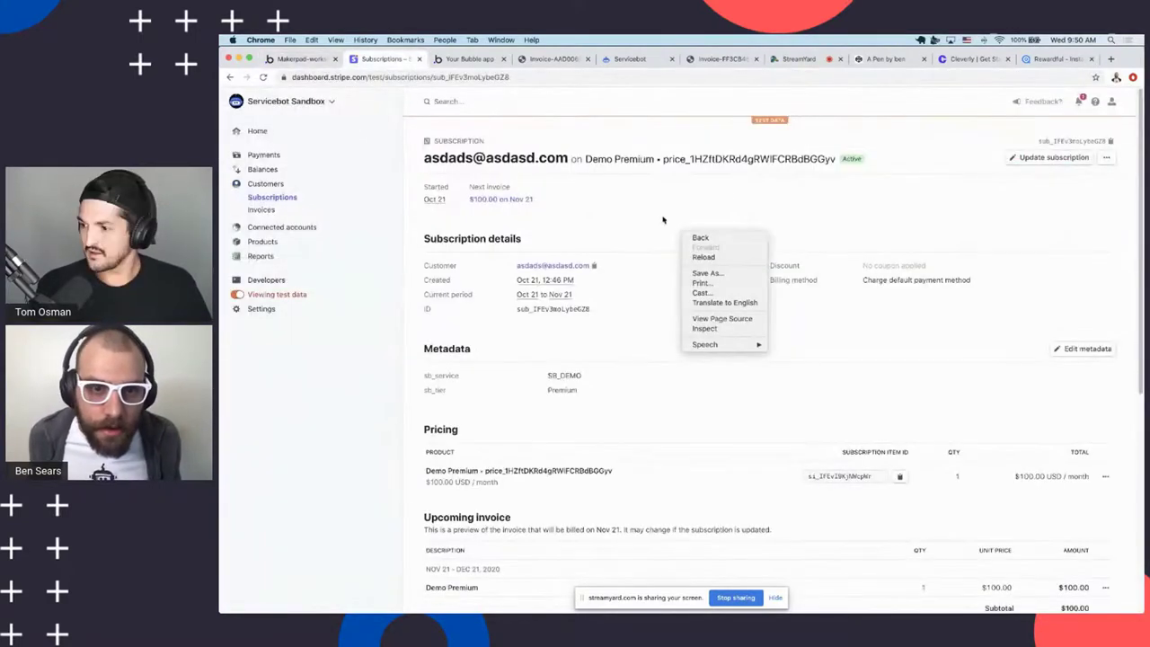
key("Escape")
left_click(539, 309)
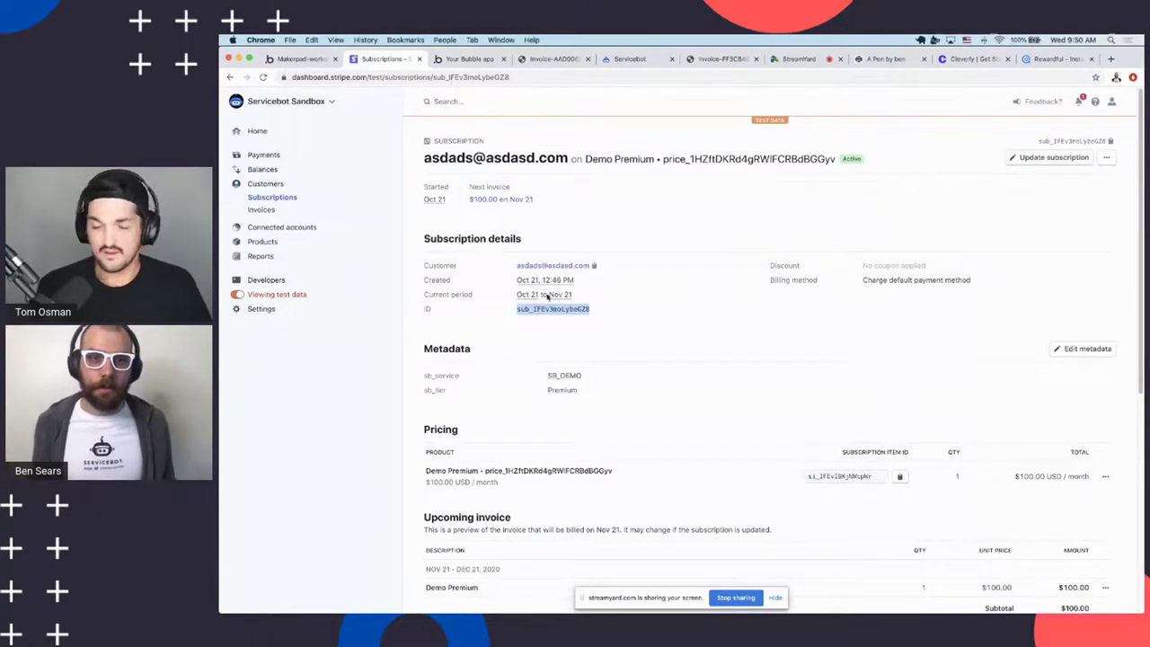
Cancel the subscription immediately with no refund
left_click(1107, 157)
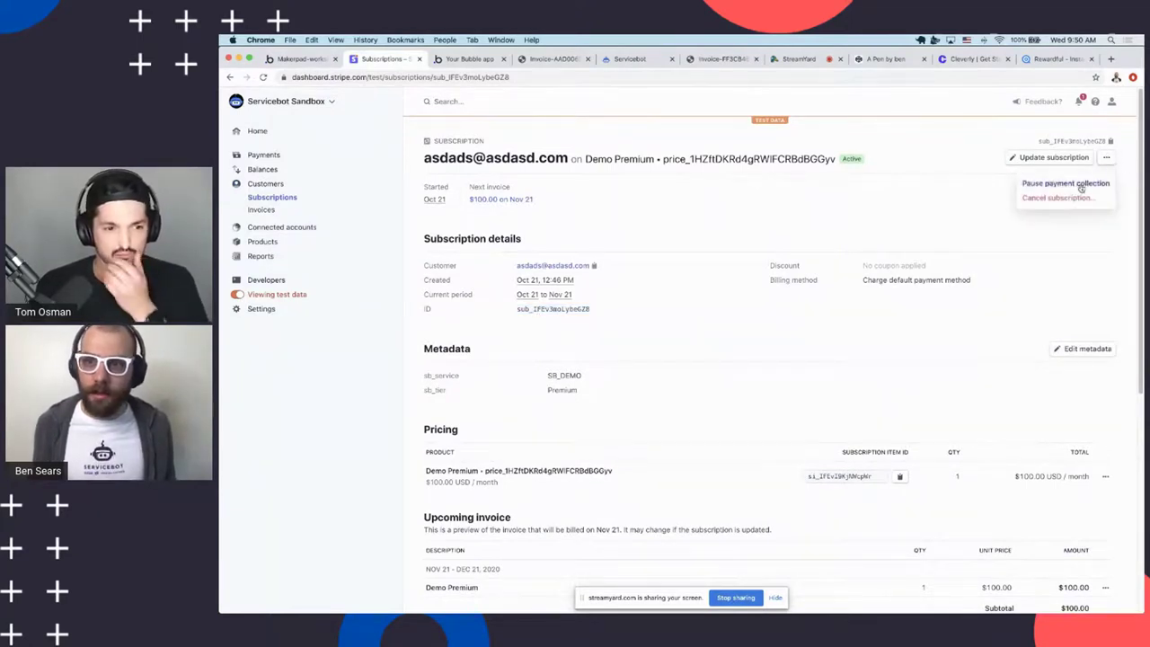
left_click(1063, 214)
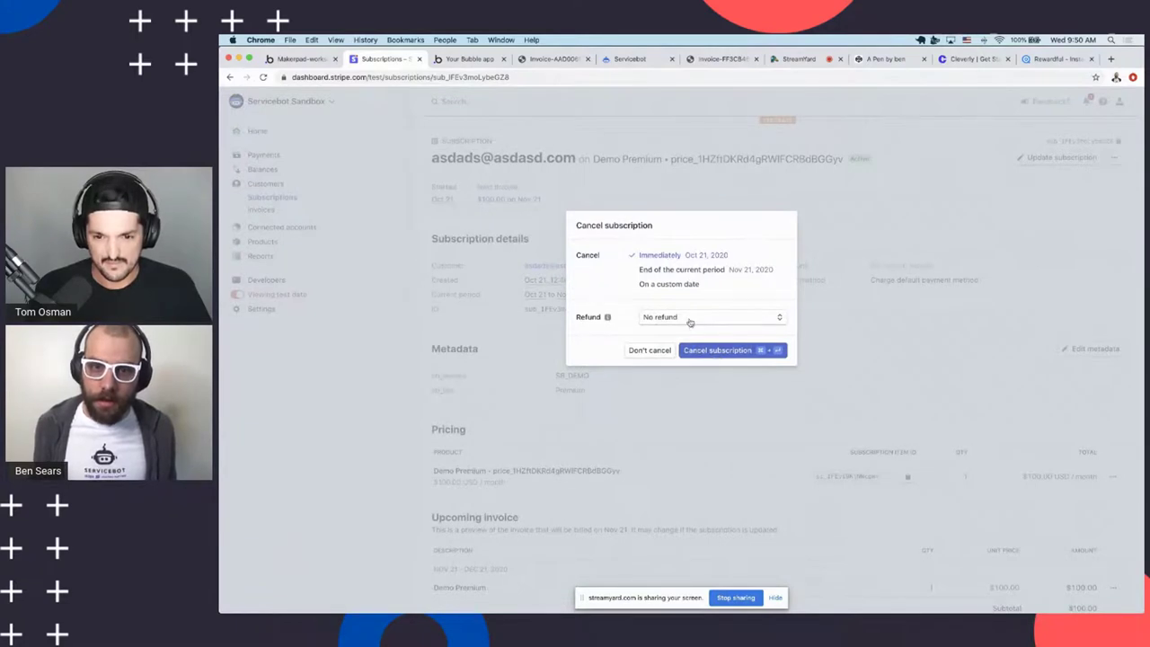
left_click(690, 318)
left_click(614, 296)
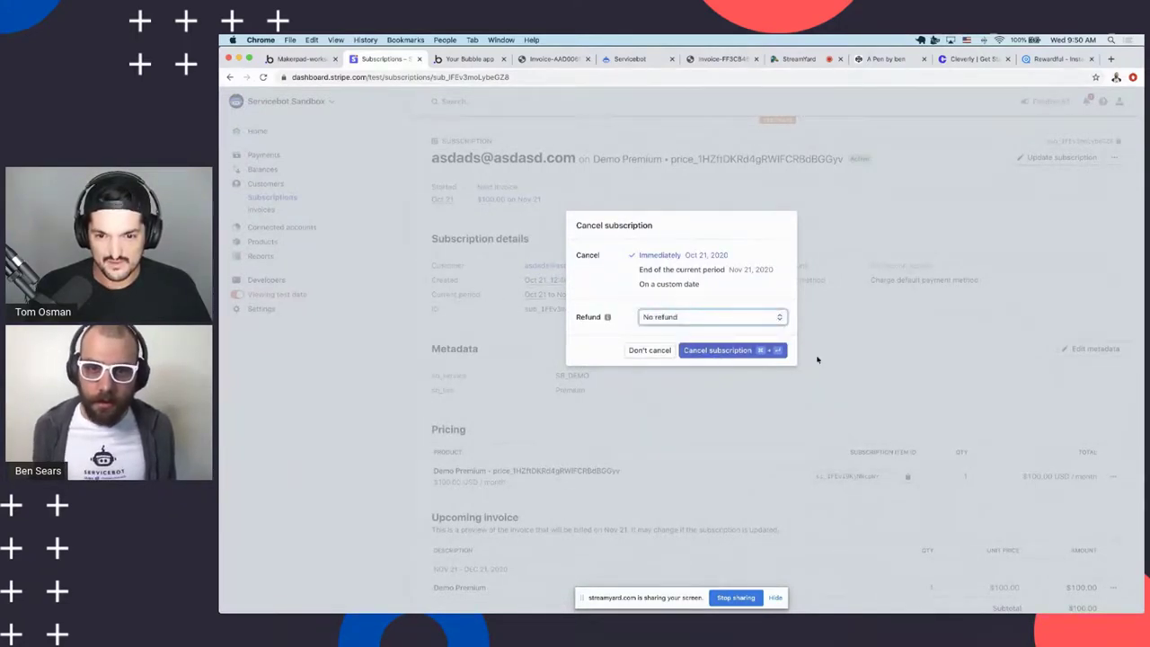
left_click(748, 351)
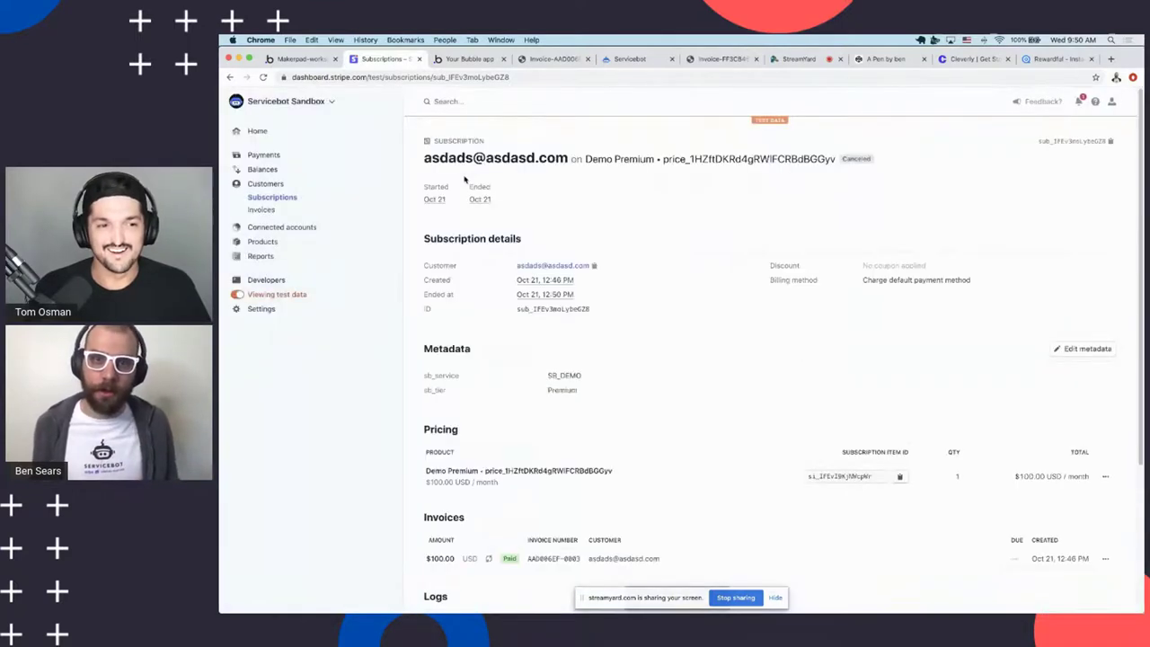
left_click(301, 61)
Reload Bubble and confirm the user's subscription_status now reads canceled
key("super+r")
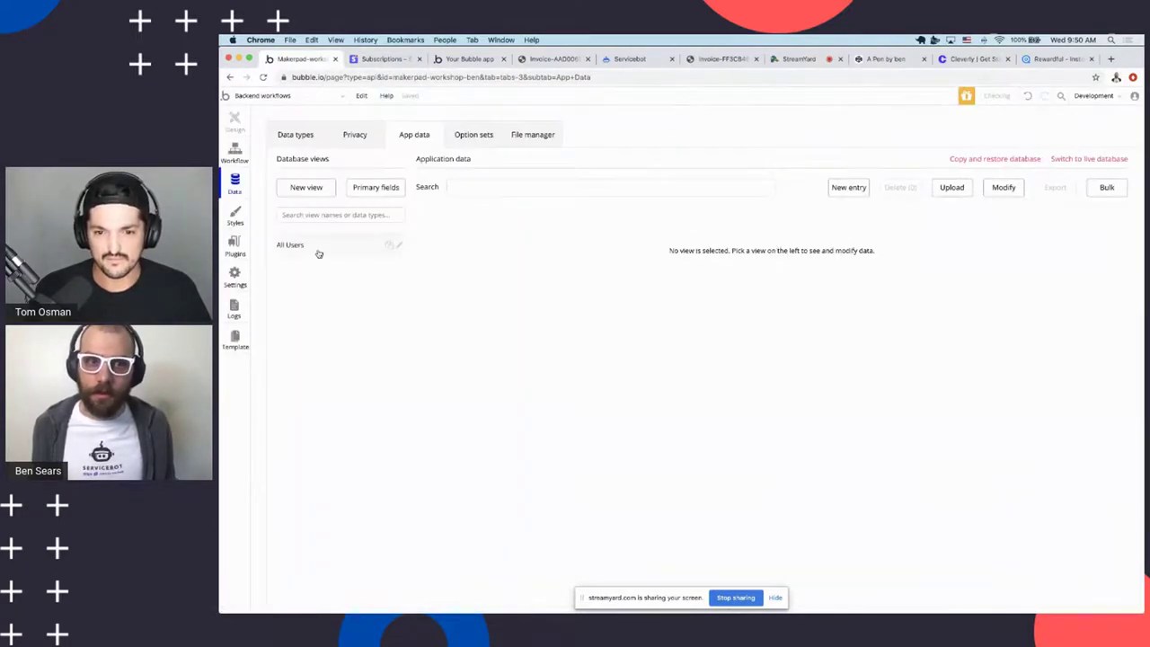
left_click(769, 230)
left_click(757, 311)
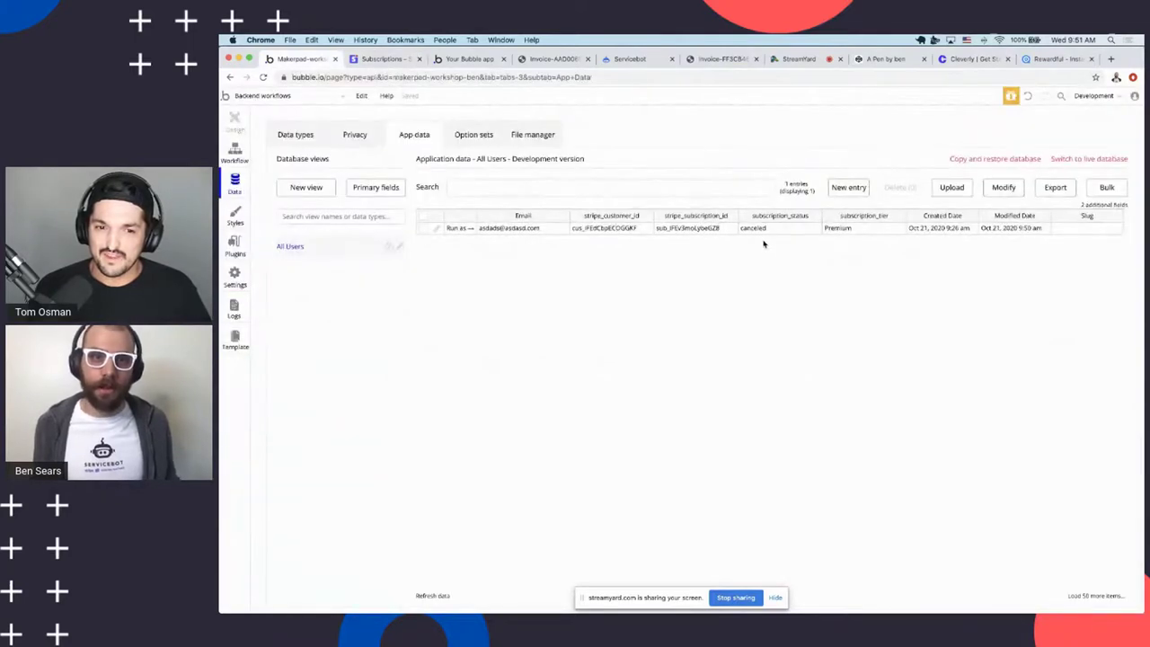
key("ctrl+Tab")
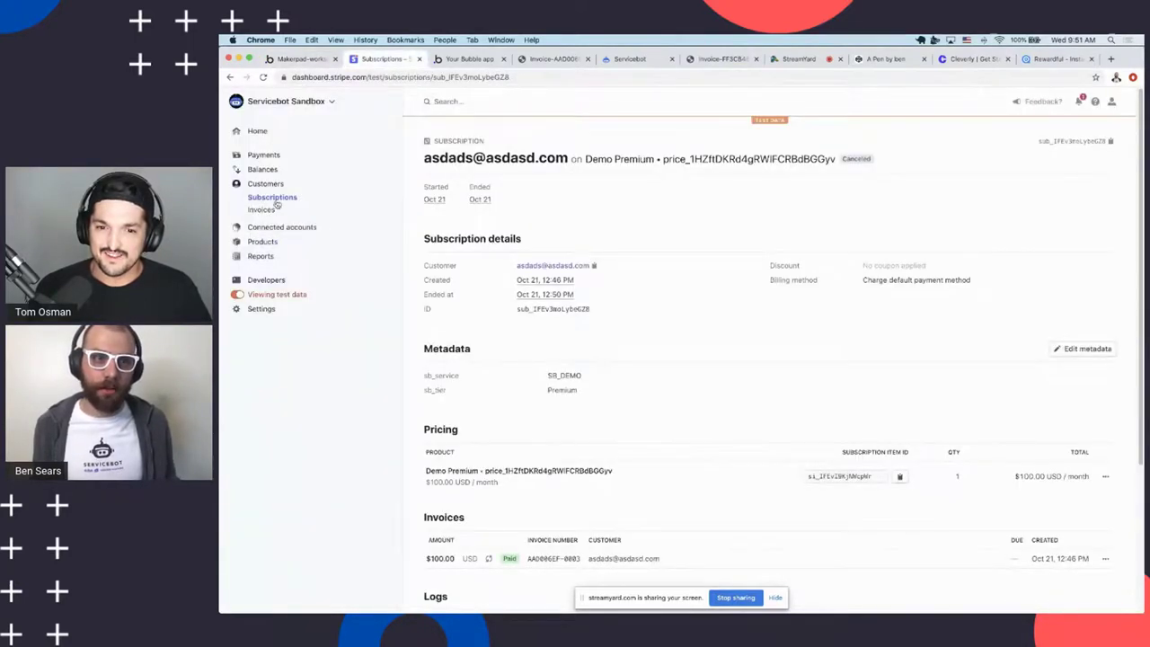
Browse from Stripe's Subscriptions to Customers list, then return to Bubble's All Users data
left_click(279, 197)
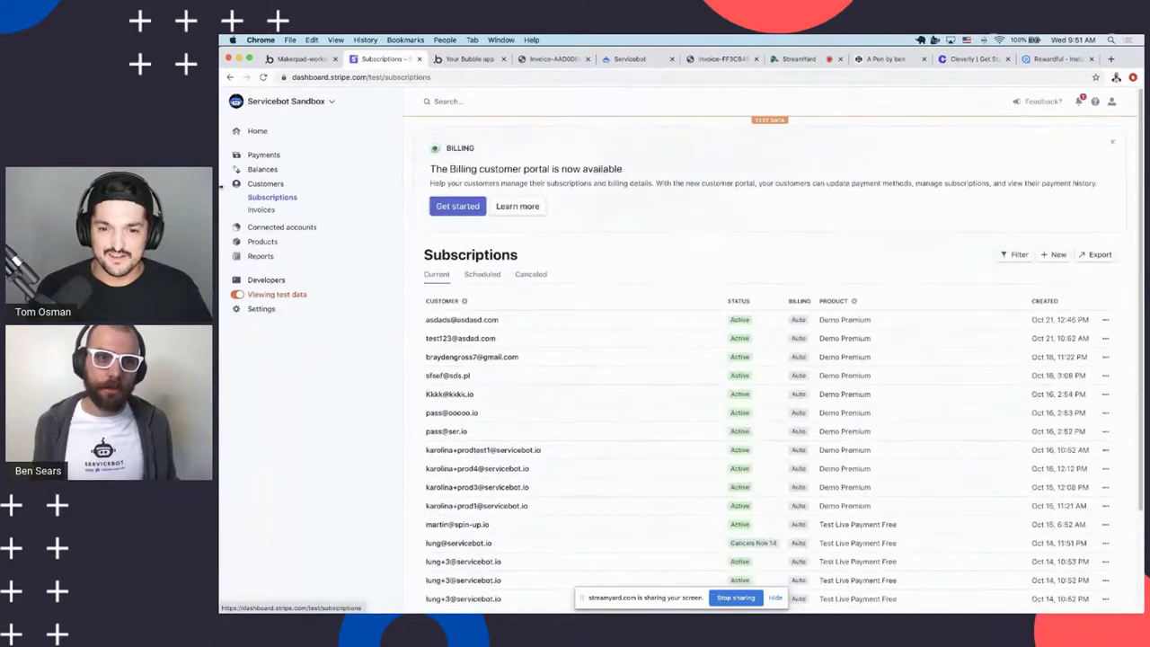
left_click(266, 186)
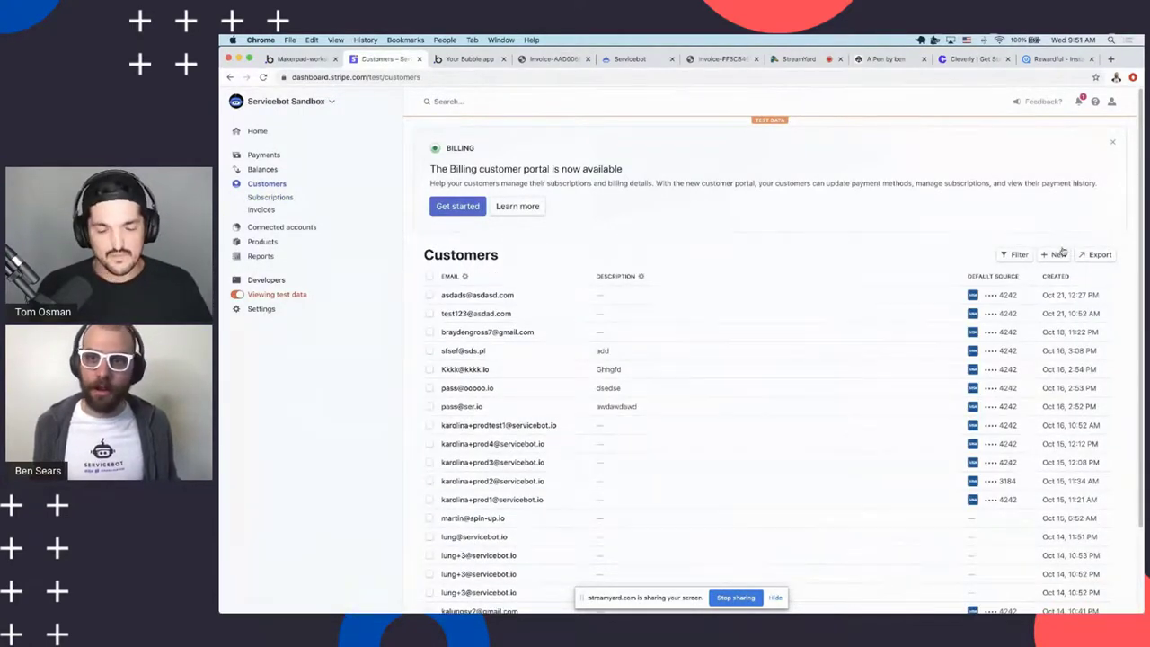
left_click(301, 58)
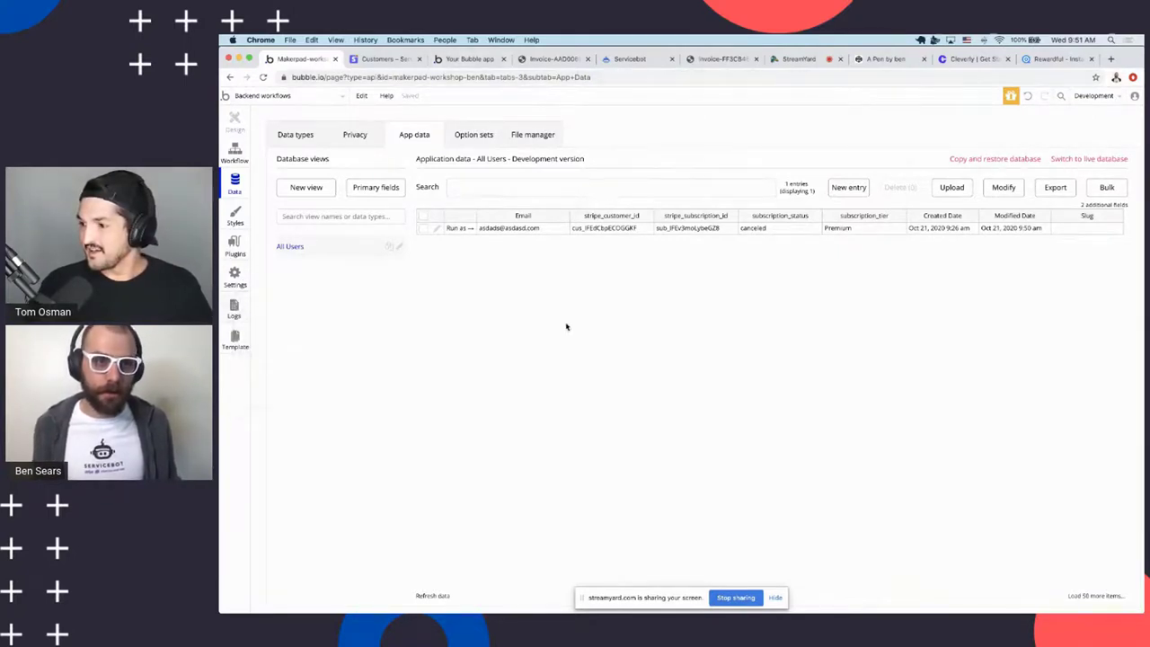
Browse the Data types, App data and Plugins tabs, then show the stripe-subscription-update endpoint's settings
left_click(251, 99)
left_click(253, 100)
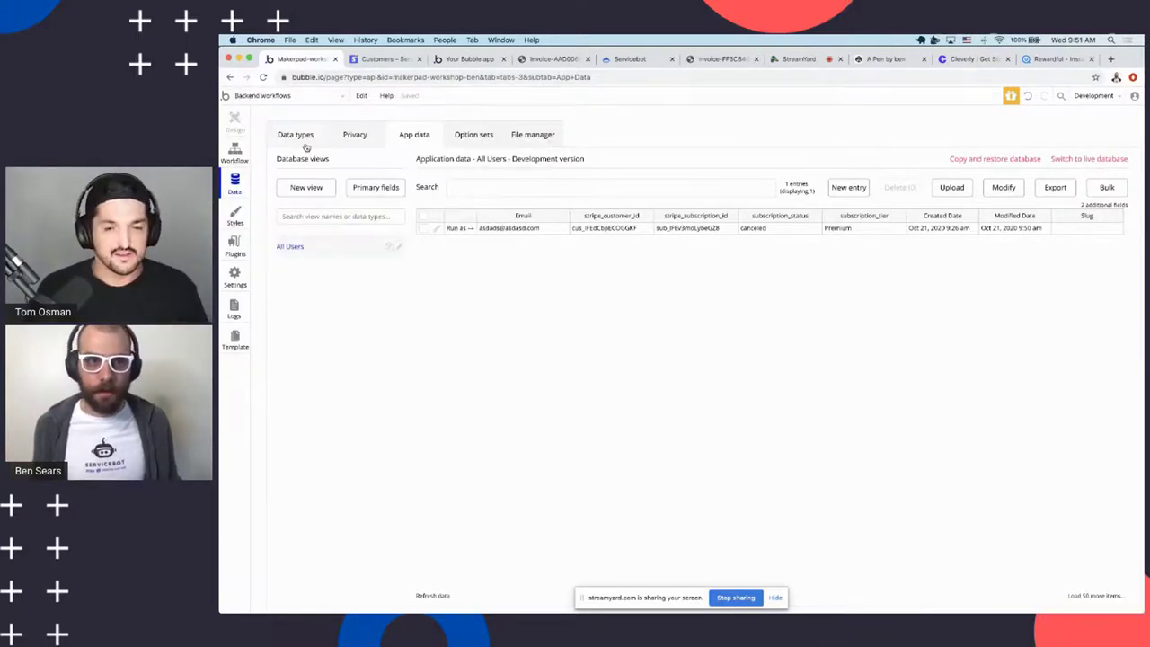
left_click(305, 142)
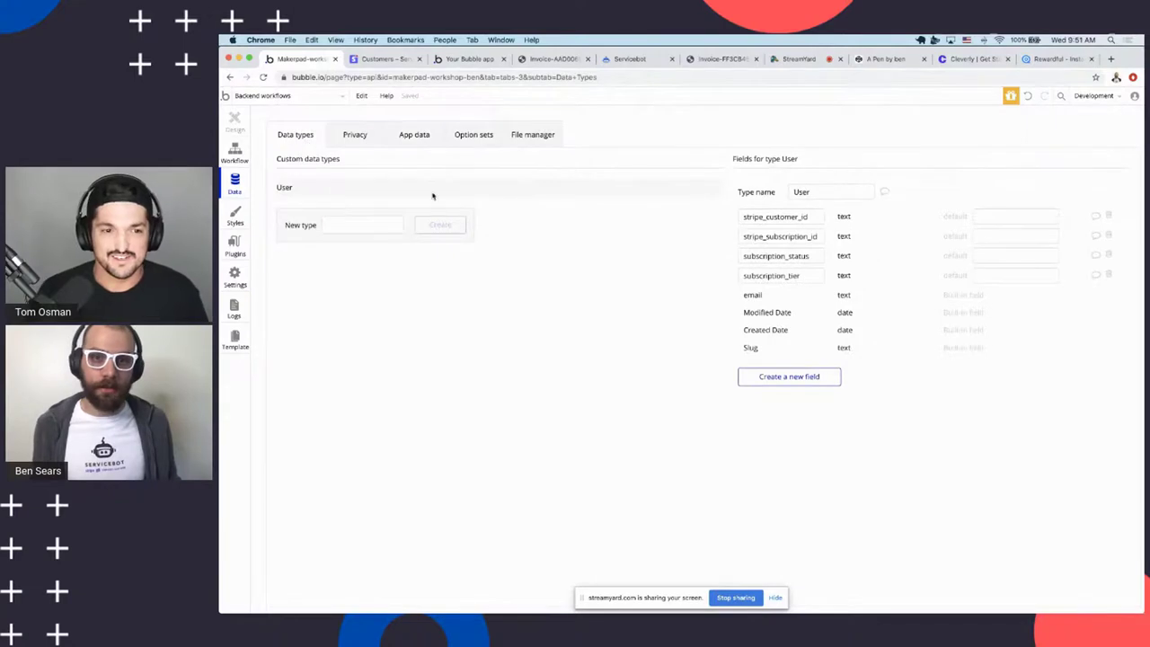
left_click(401, 137)
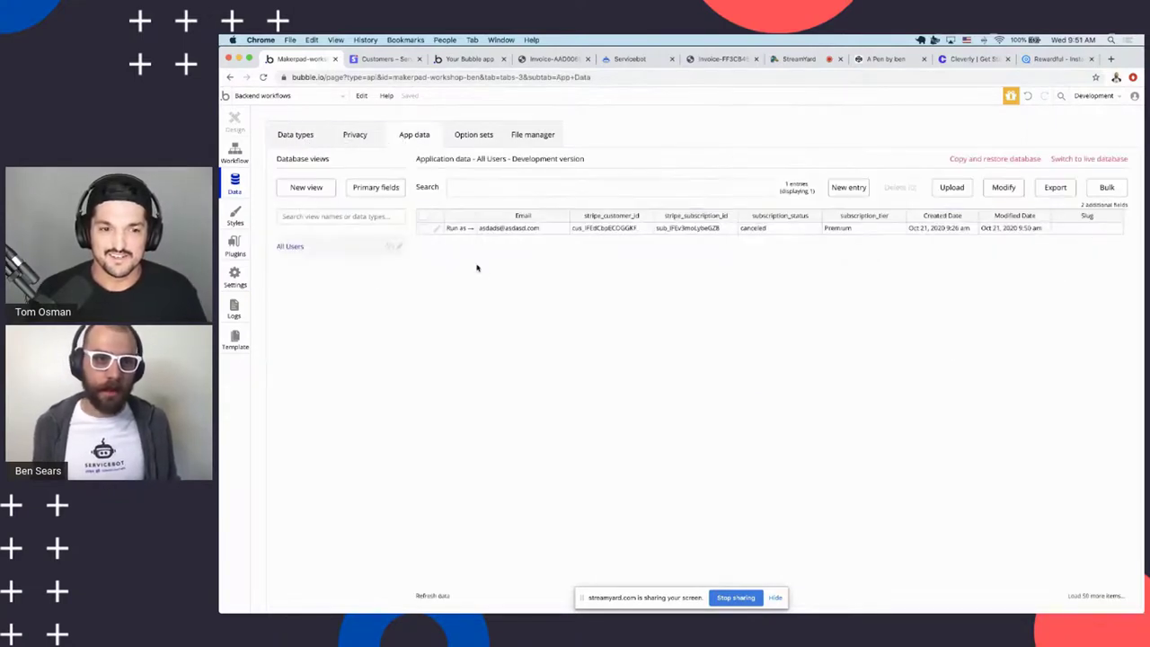
left_click(235, 248)
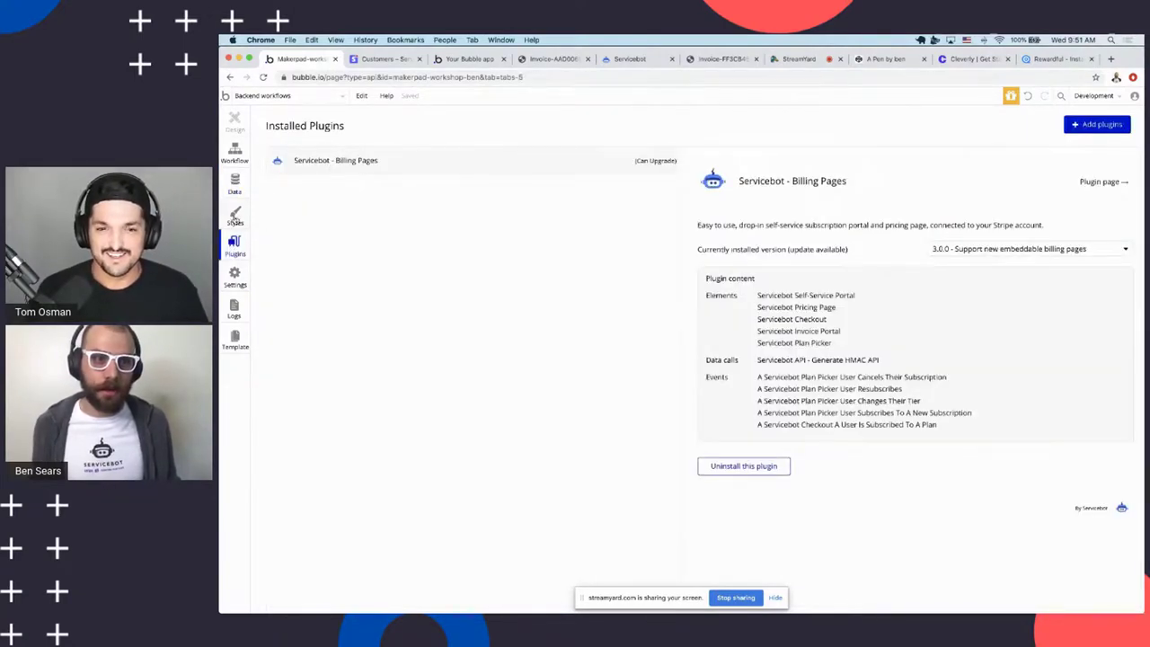
left_click(235, 216)
left_click(235, 187)
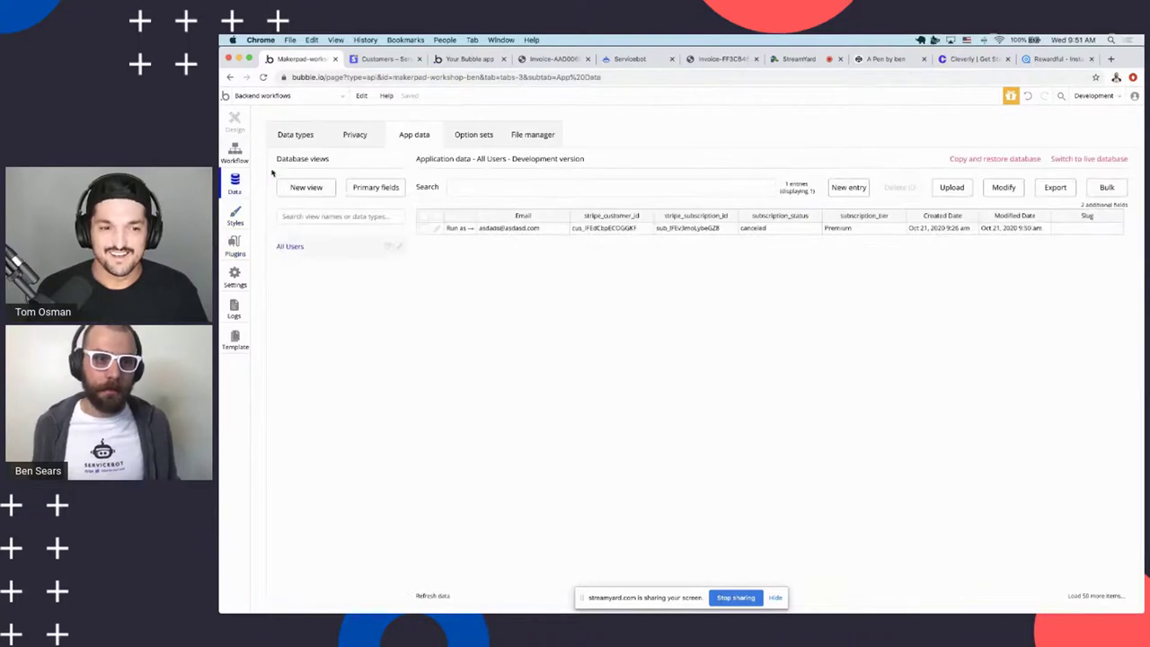
left_click(231, 156)
left_click(335, 173)
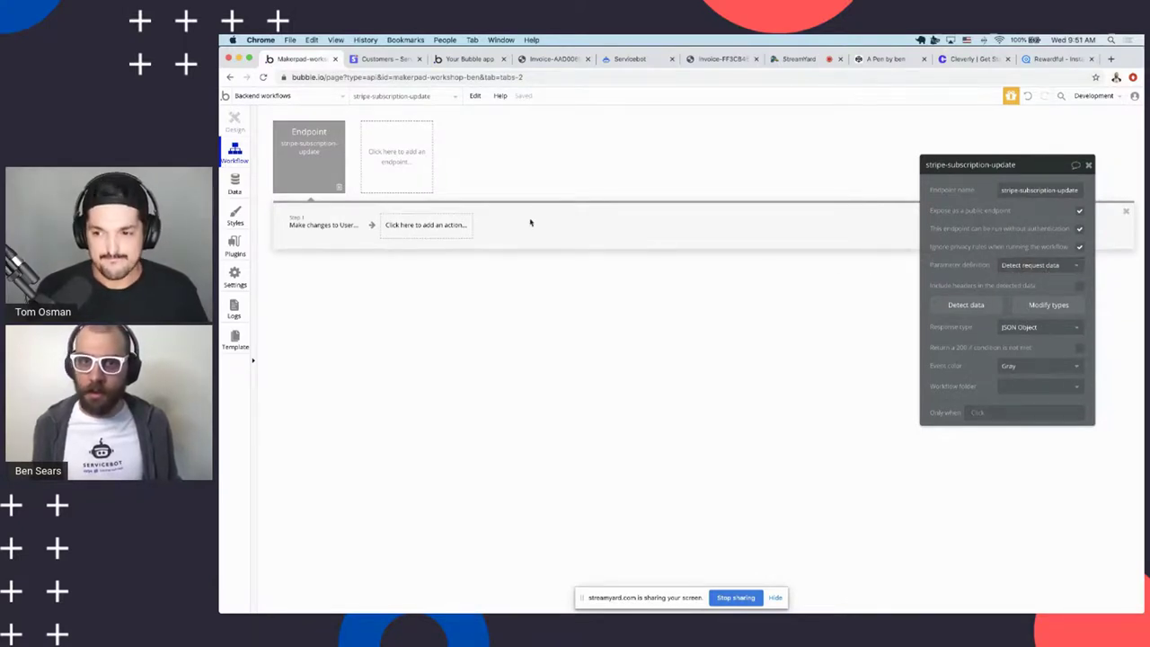
Create a new API endpoint named sxsdas set to Detect request data and start detection
left_click(414, 170)
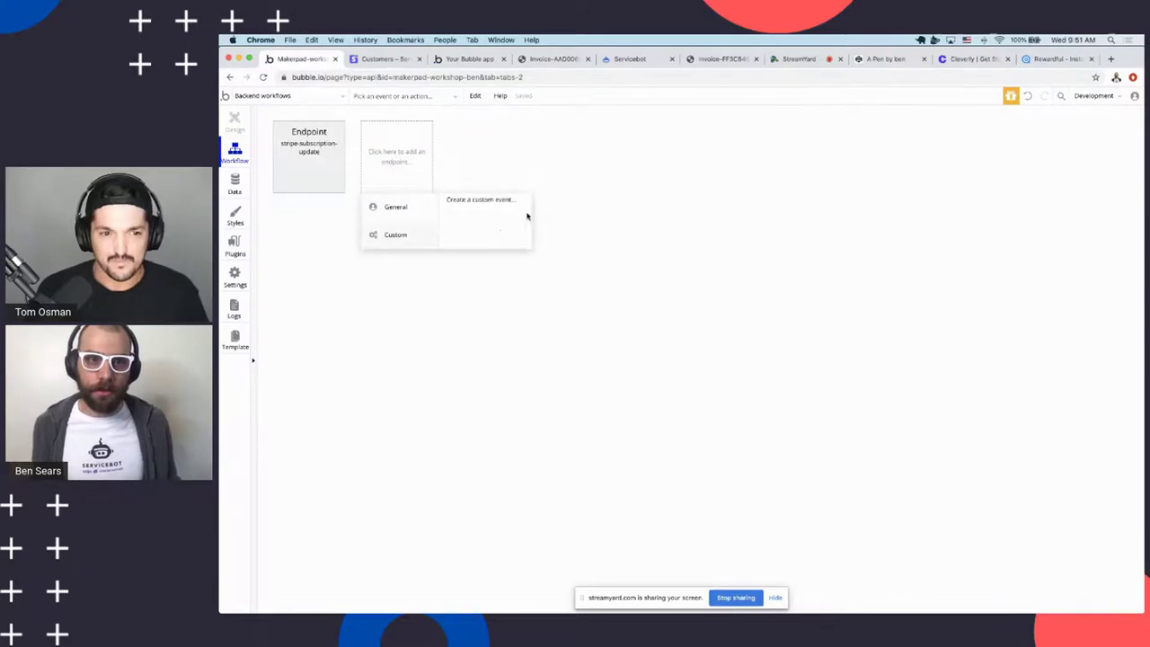
left_click(467, 200)
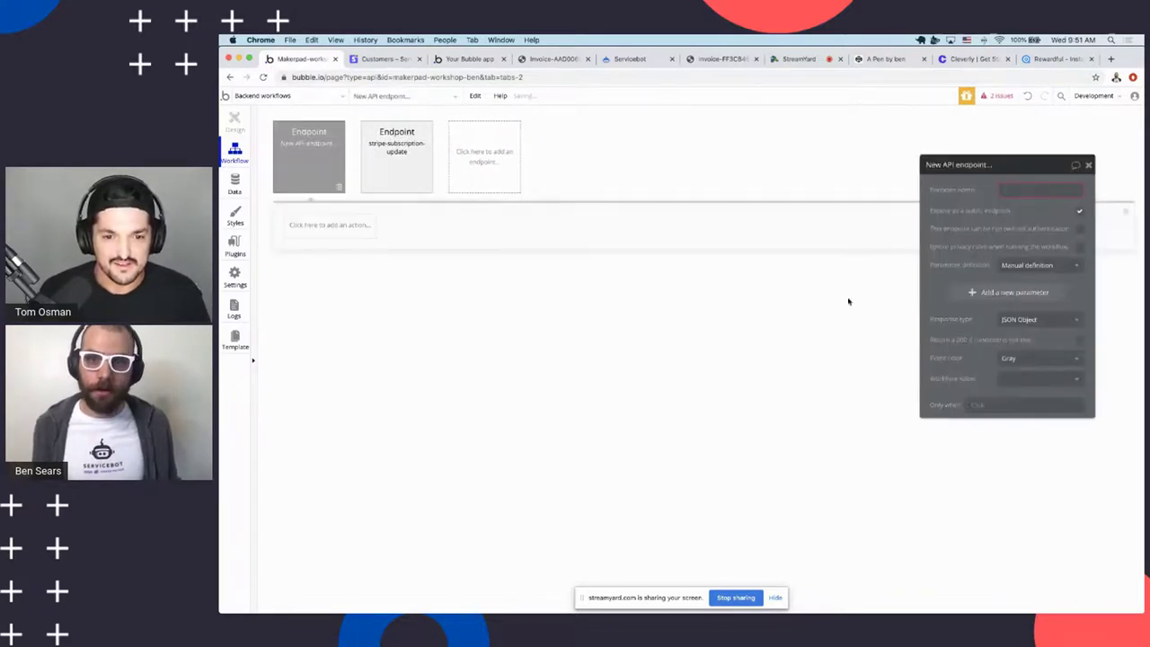
left_click(1036, 266)
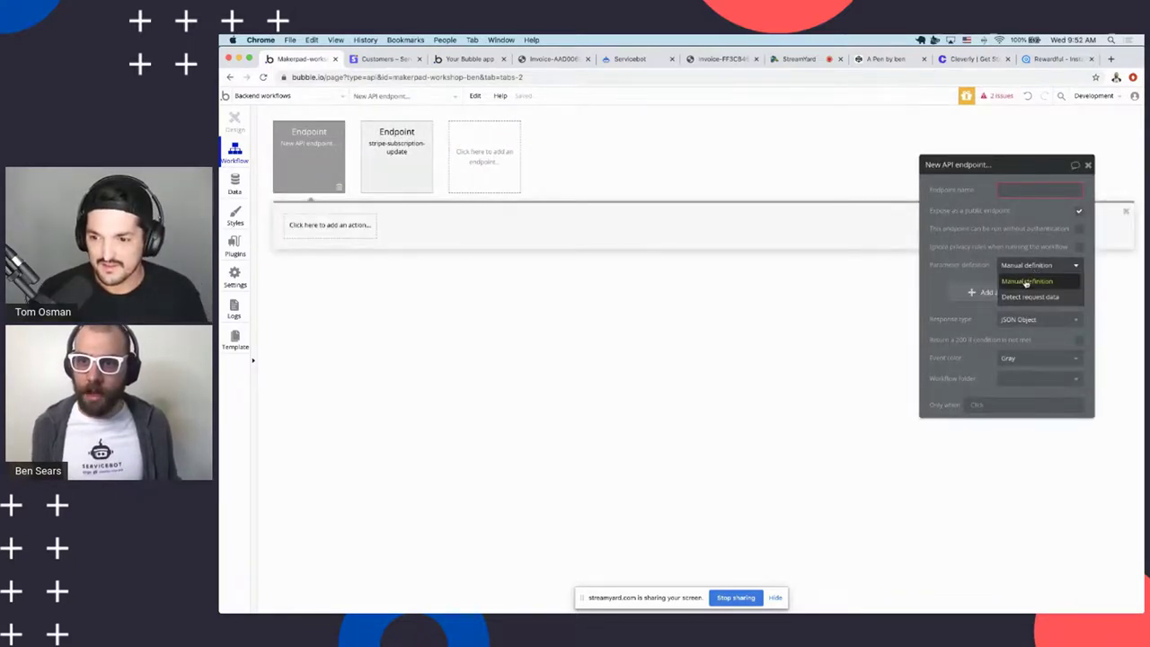
left_click(378, 60)
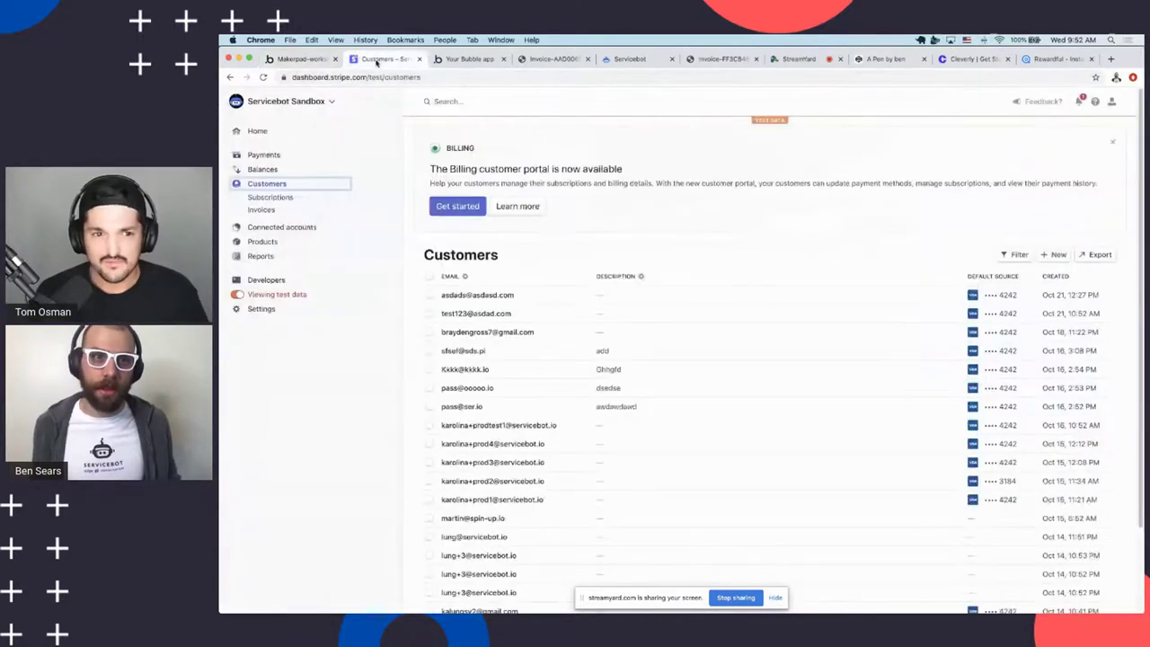
left_click(301, 59)
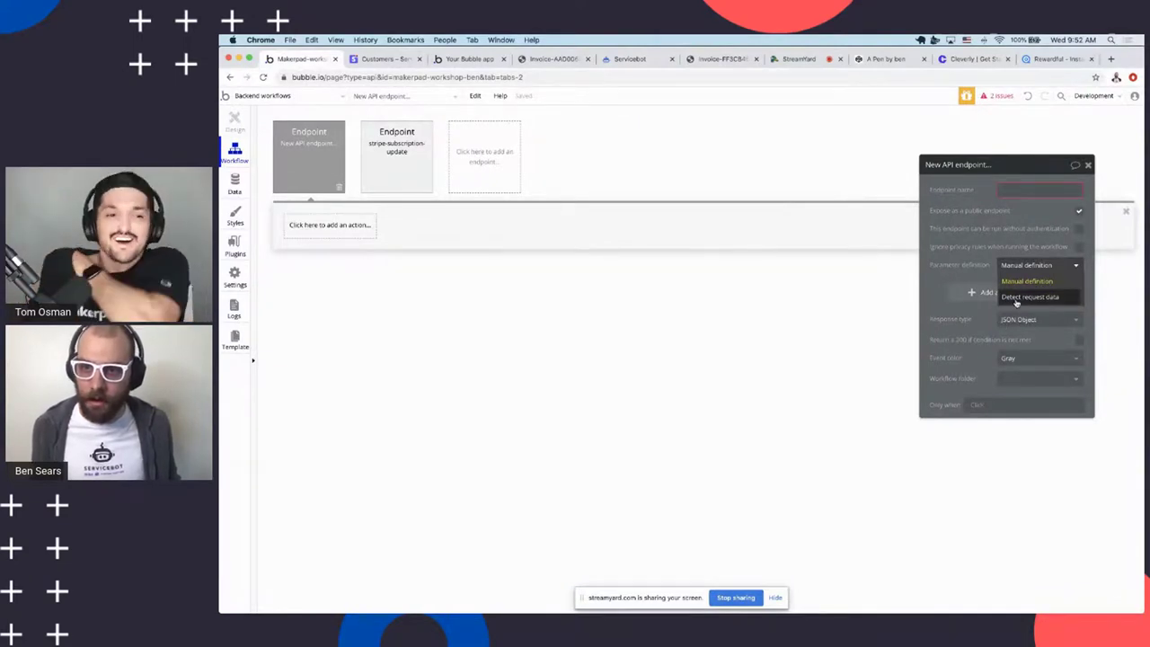
left_click(1018, 300)
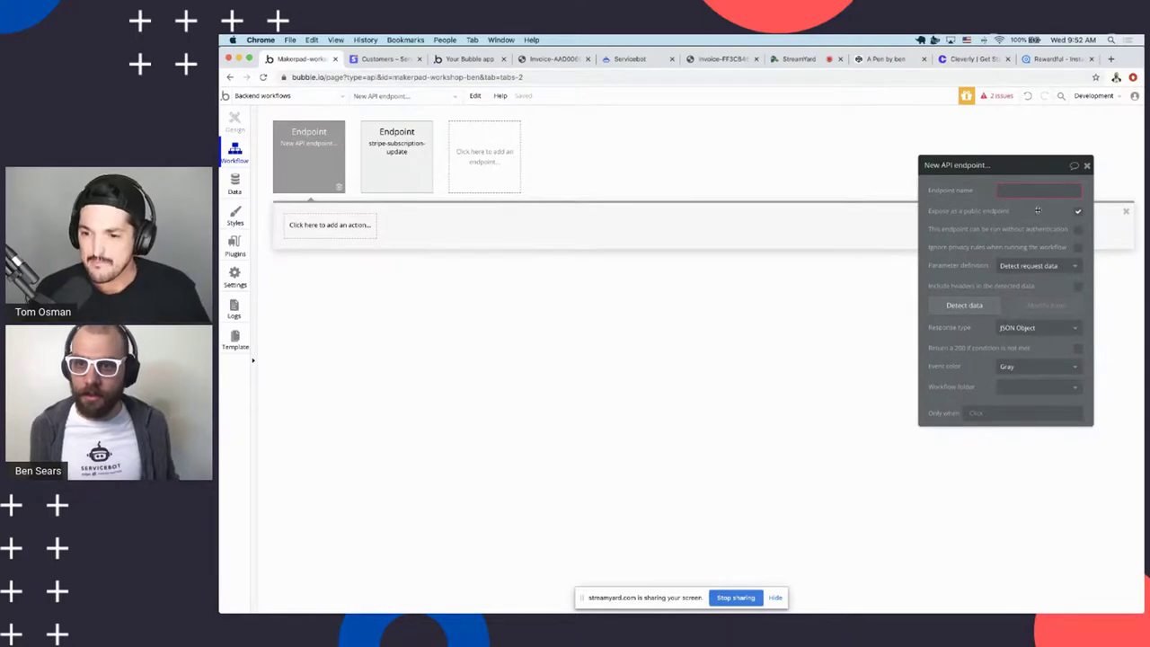
type("sxsdas")
left_click(976, 305)
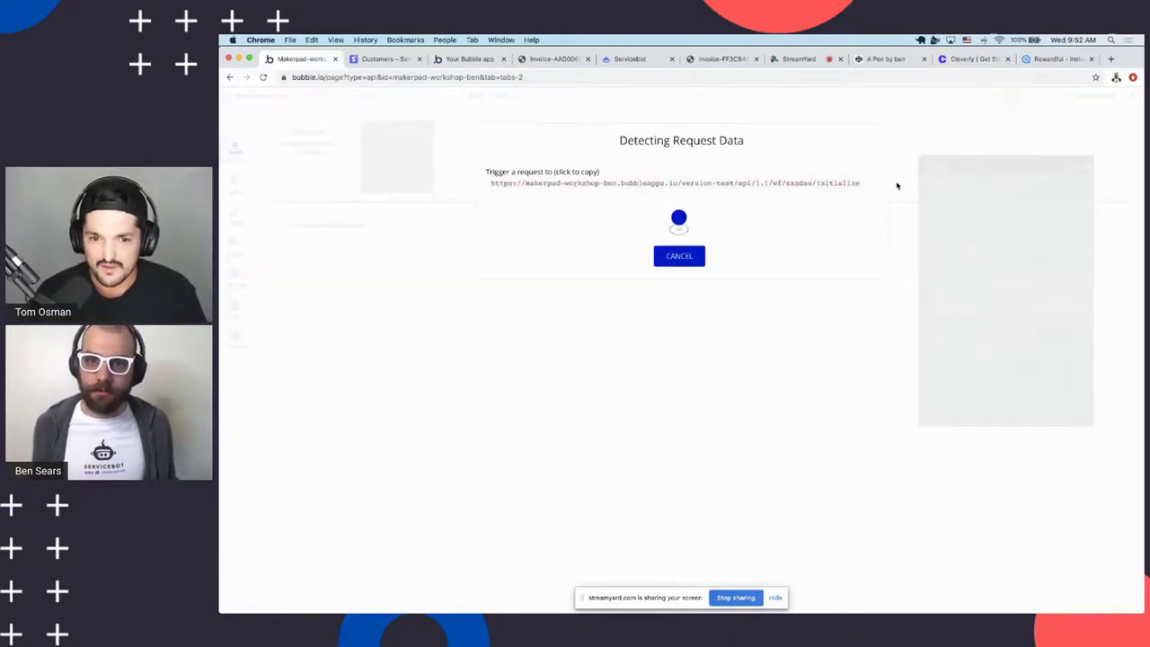
Paste Bubble's sxsdas initialize URL into a new Stripe webhook endpoint
left_click(847, 187)
key("ctrl+c")
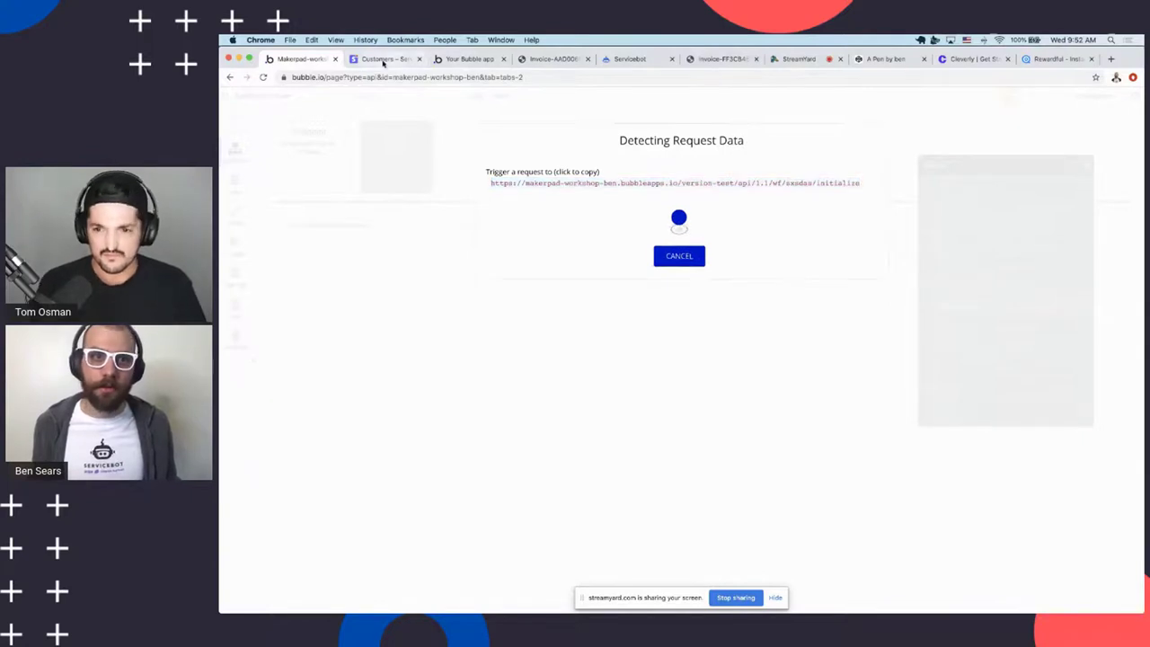
left_click(383, 58)
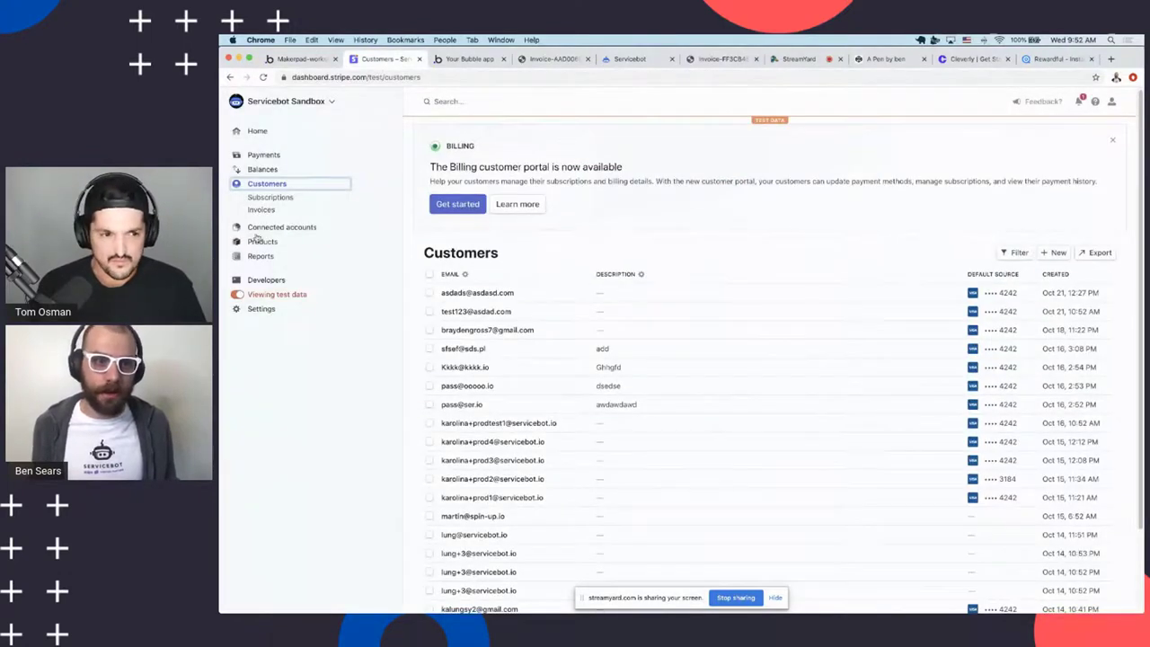
left_click(261, 281)
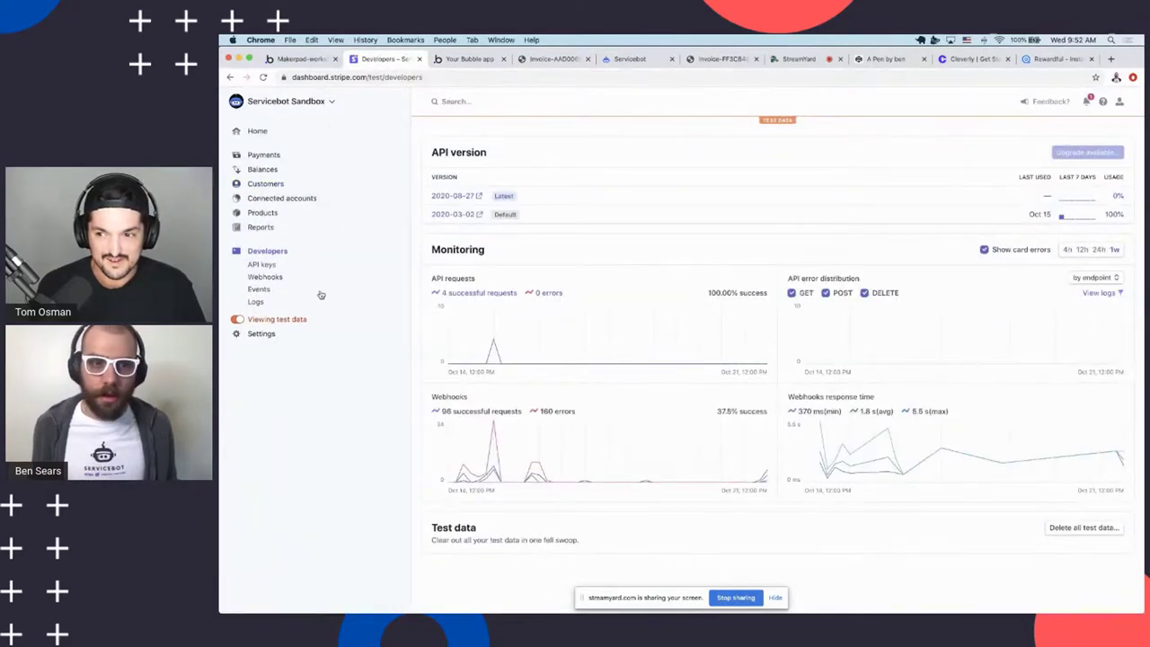
left_click(270, 278)
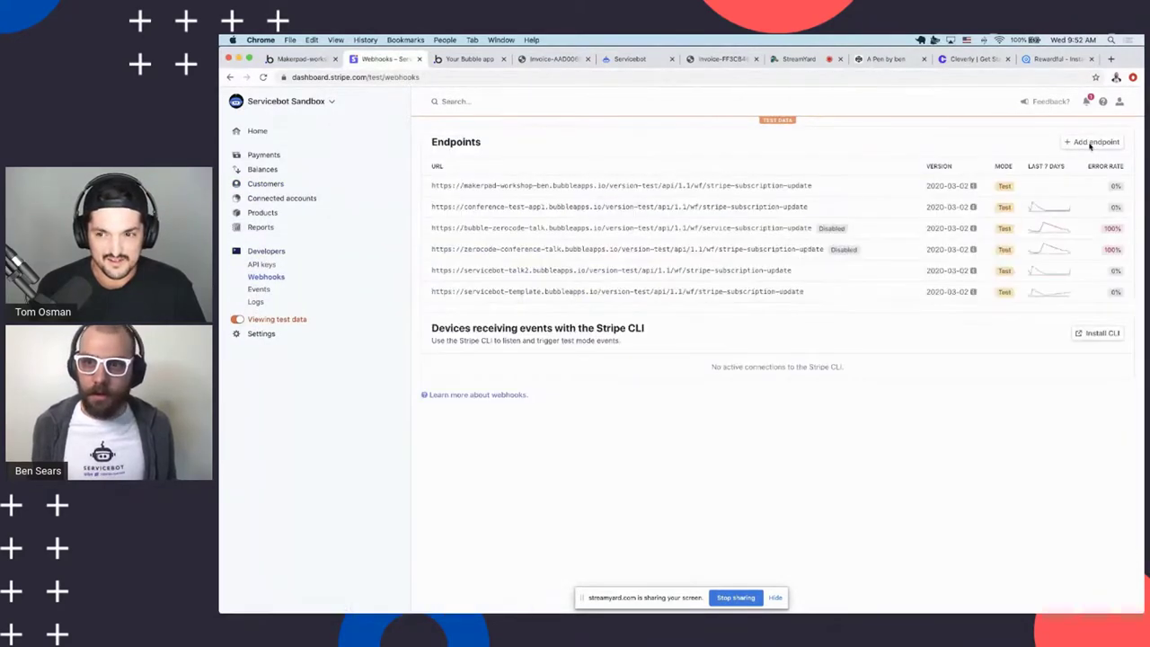
left_click(1093, 142)
left_click(678, 187)
key("ctrl+v")
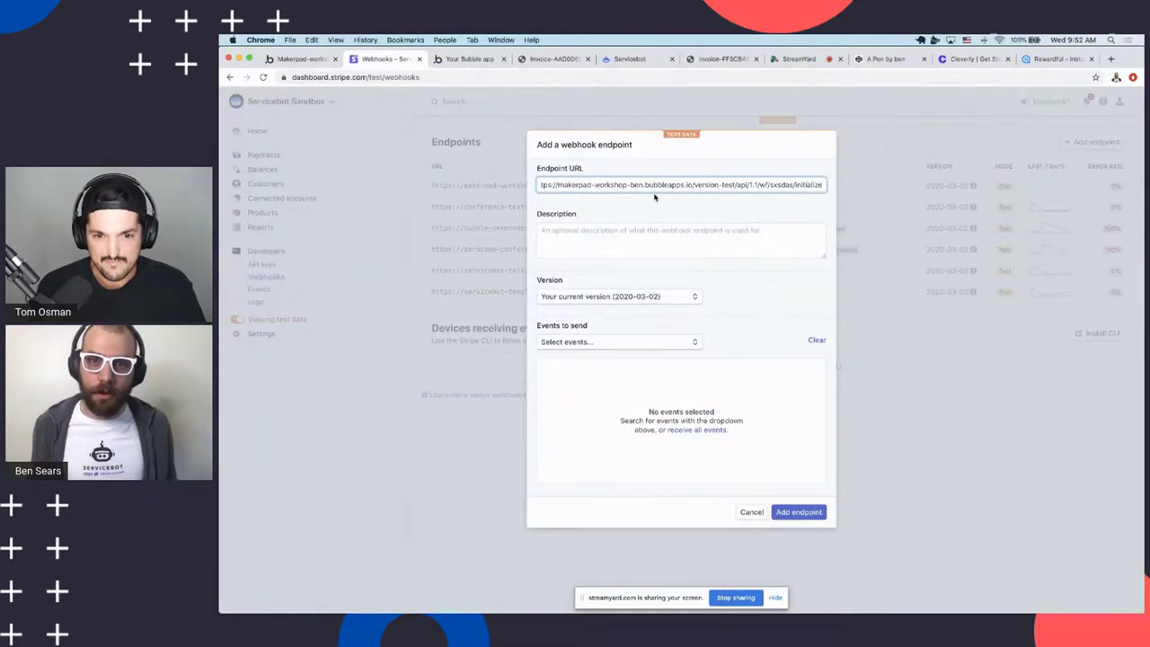
Select the customer.created event and create the webhook endpoint
left_click(578, 343)
scroll(594, 436, "down", 15)
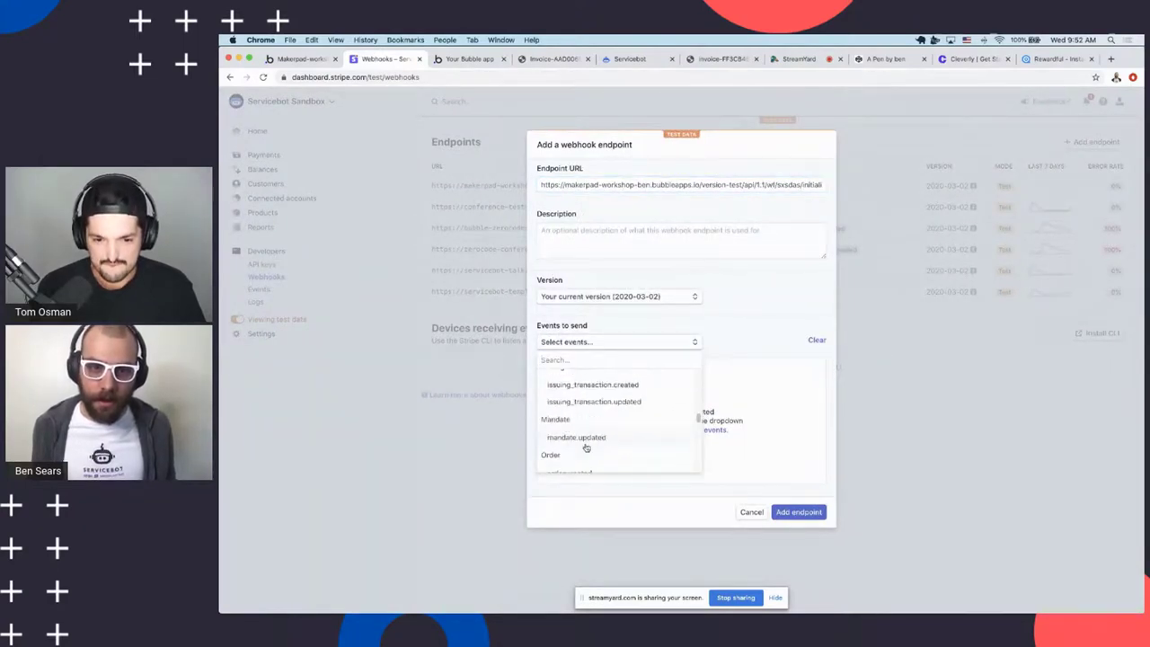
scroll(585, 440, "up", 10)
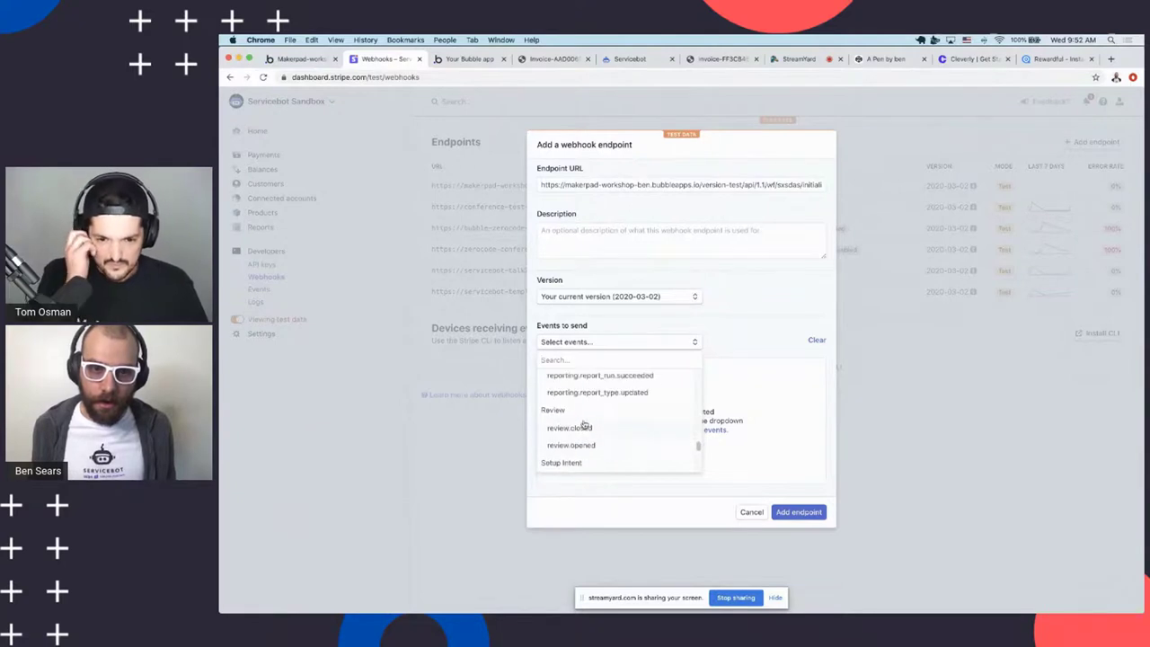
scroll(584, 418, "up", 5)
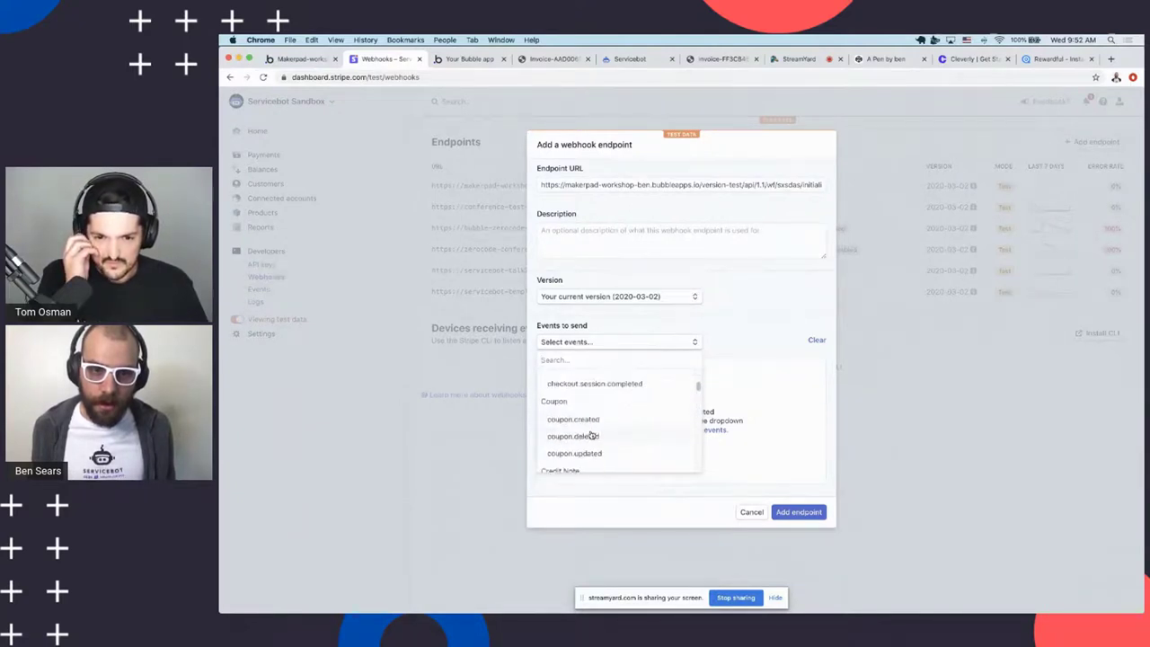
left_click(589, 427)
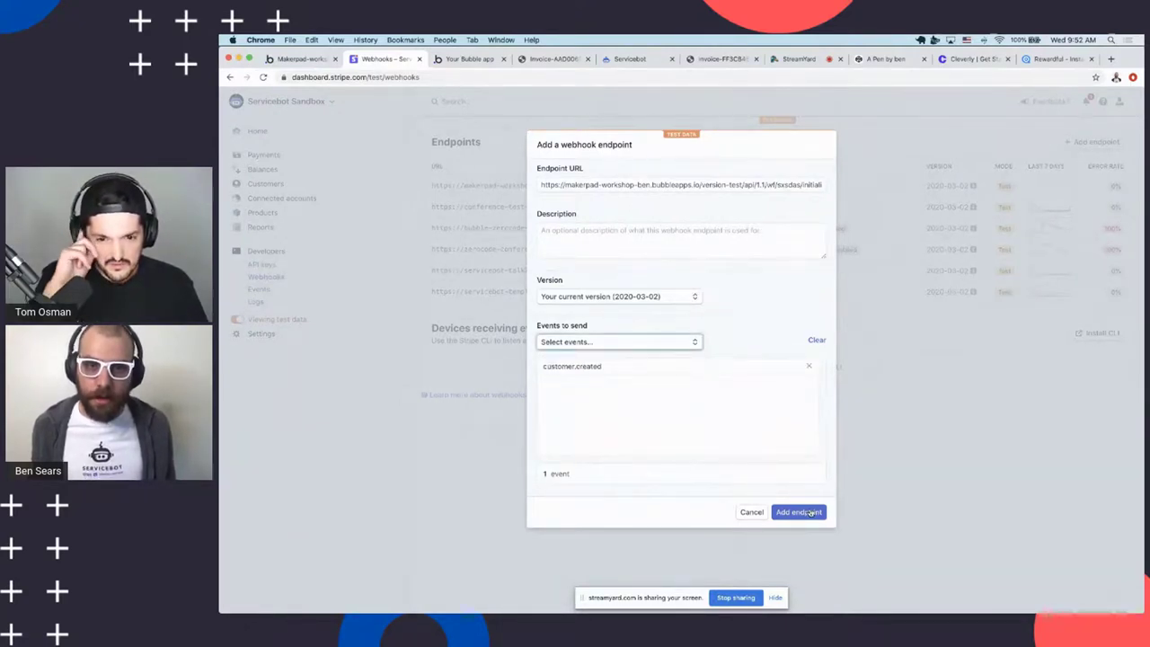
left_click(796, 491)
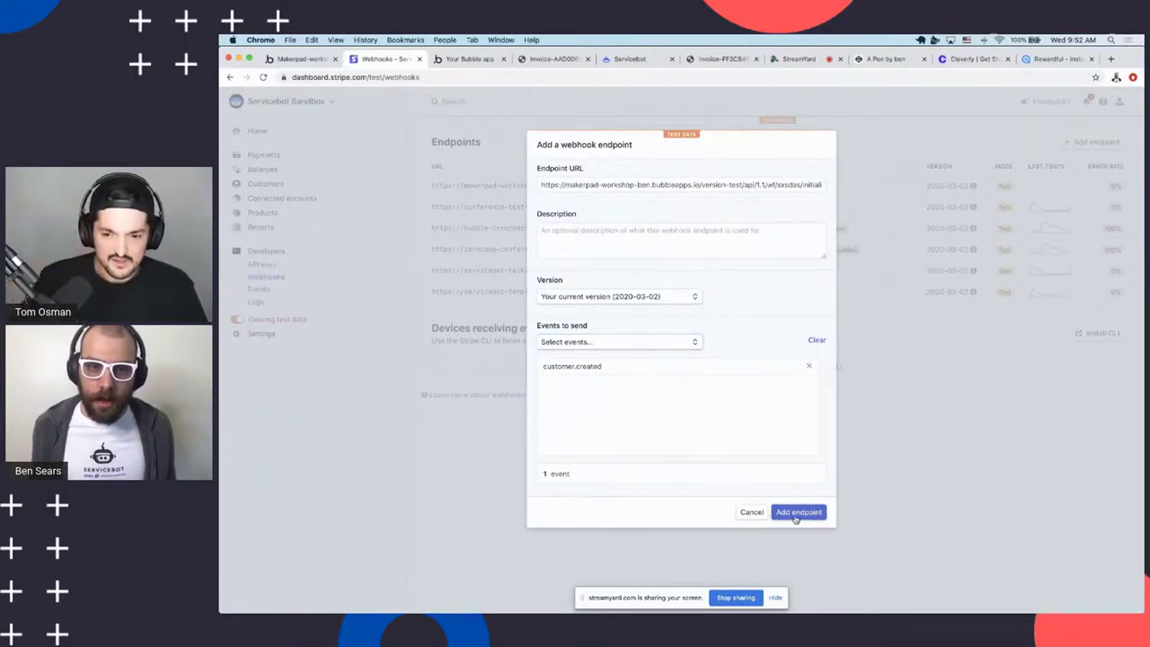
left_click(799, 511)
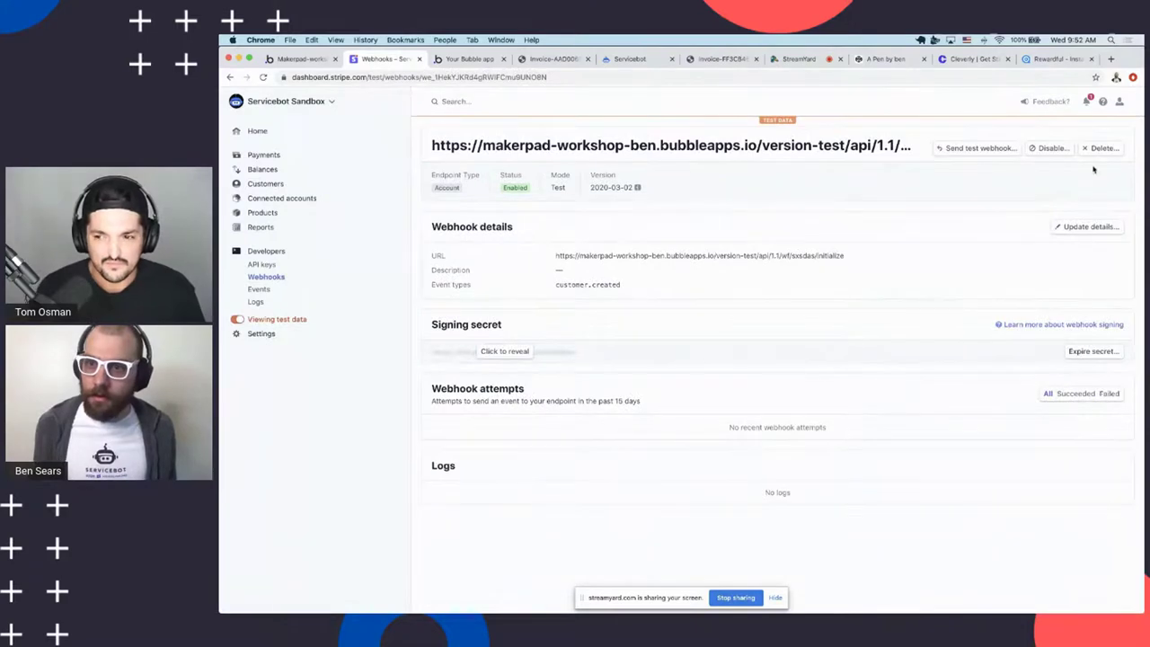
Send a customer.created test webhook to Bubble's initialize URL
left_click(977, 149)
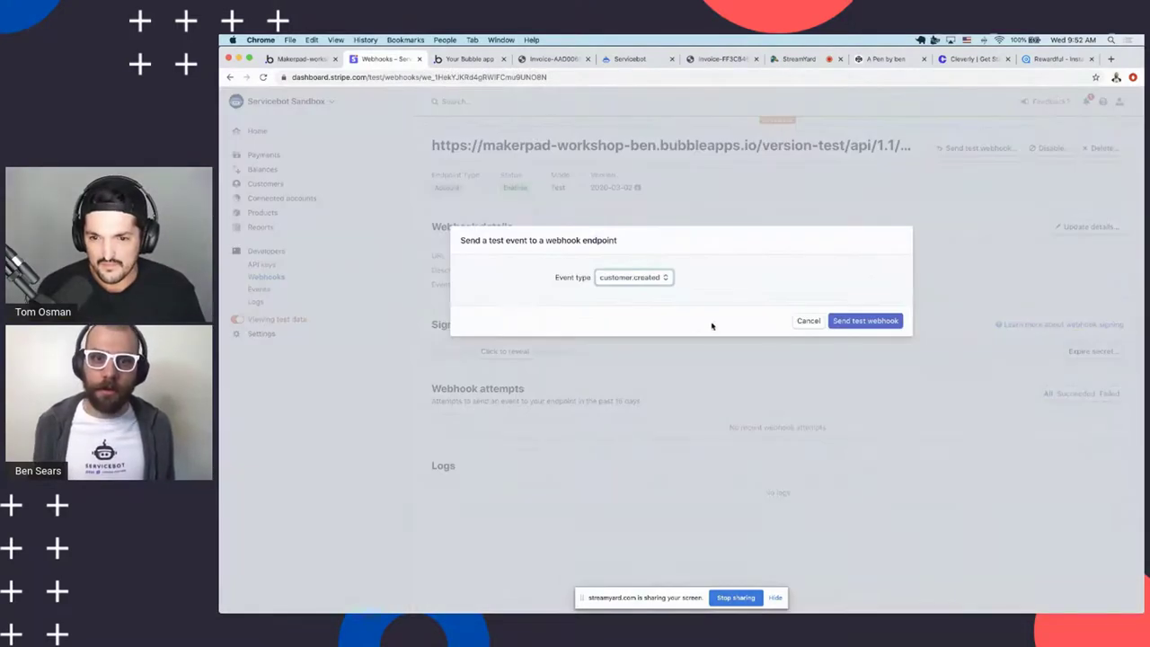
left_click(845, 320)
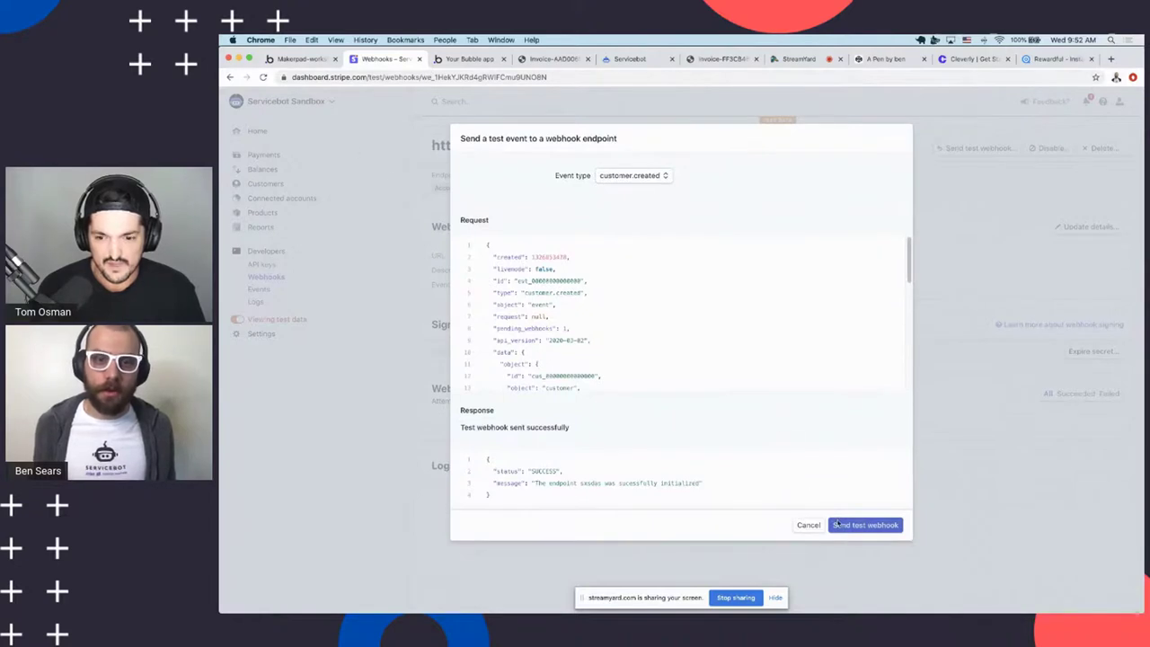
left_click(304, 58)
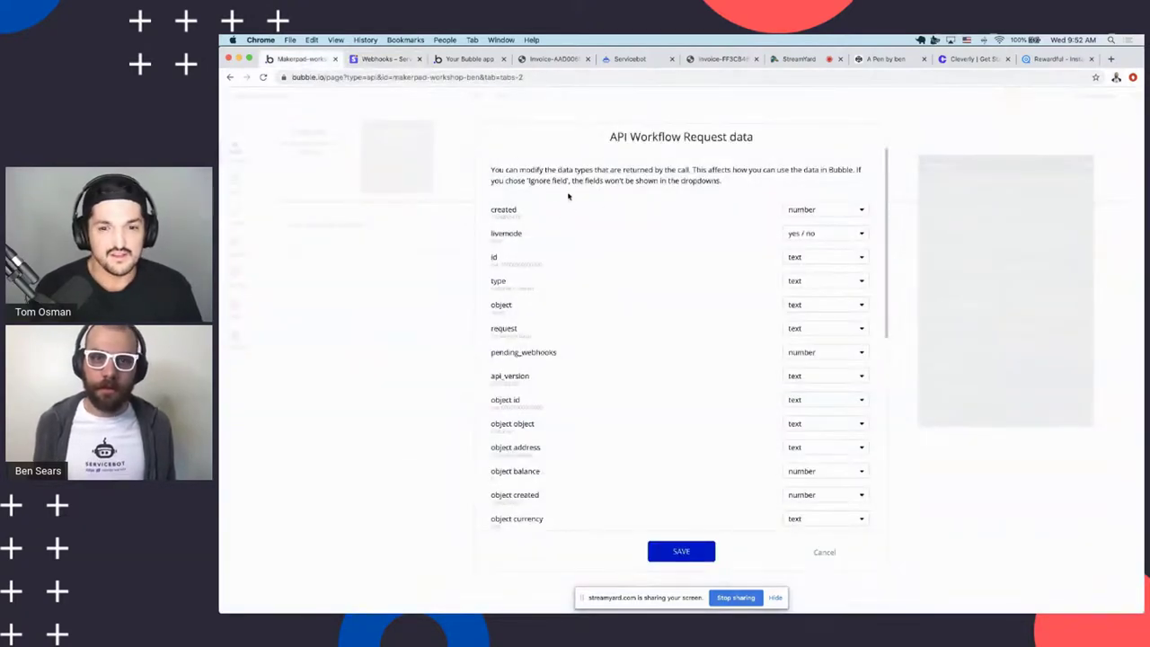
Save the request data types detected from the customer.created test event
scroll(594, 269, "down", 10)
scroll(594, 405, "up", 10)
scroll(629, 364, "down", 5)
scroll(688, 336, "up", 6)
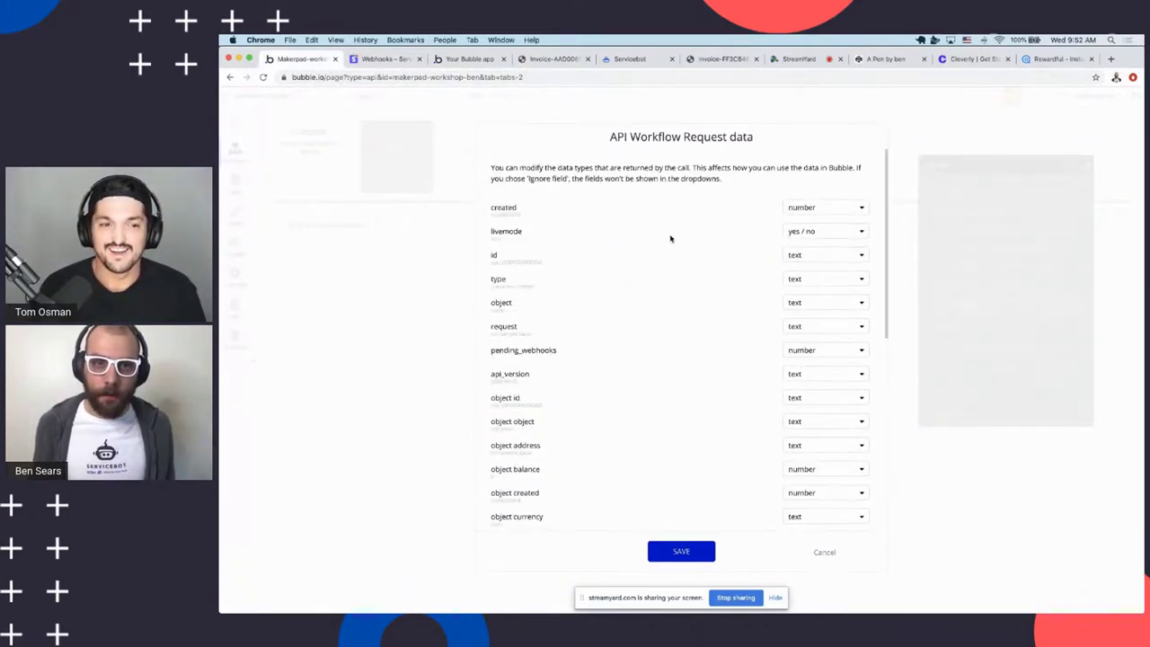
scroll(656, 378, "down", 10)
left_click(677, 551)
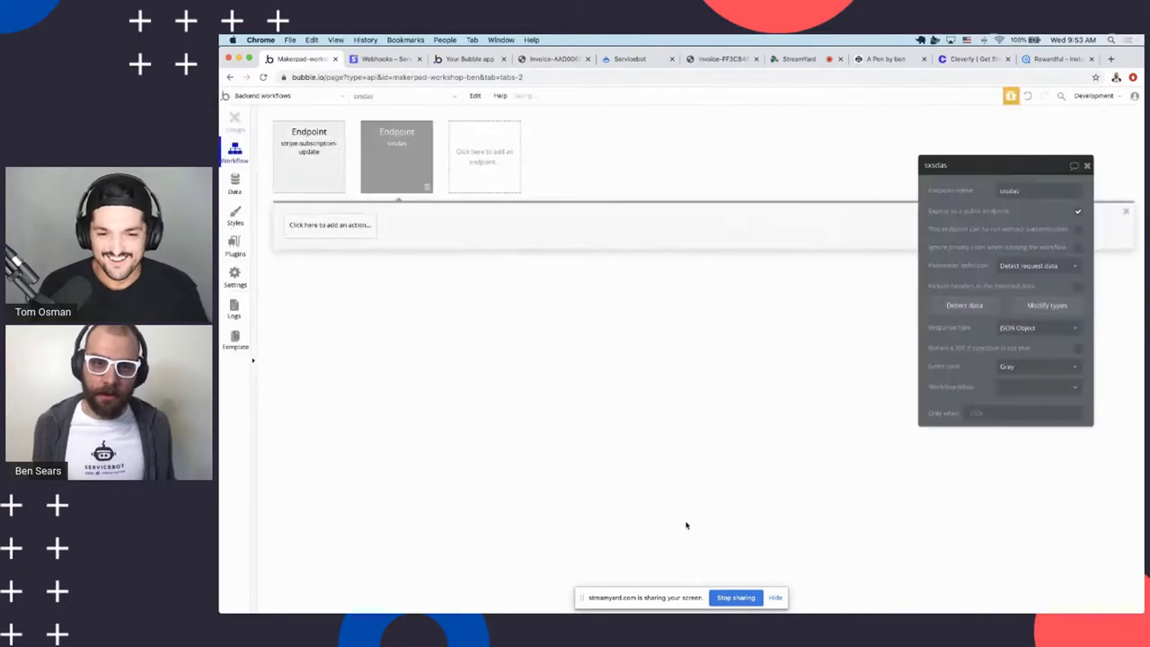
Add a Sign the user up action using Request Data's object email as the email
left_click(334, 230)
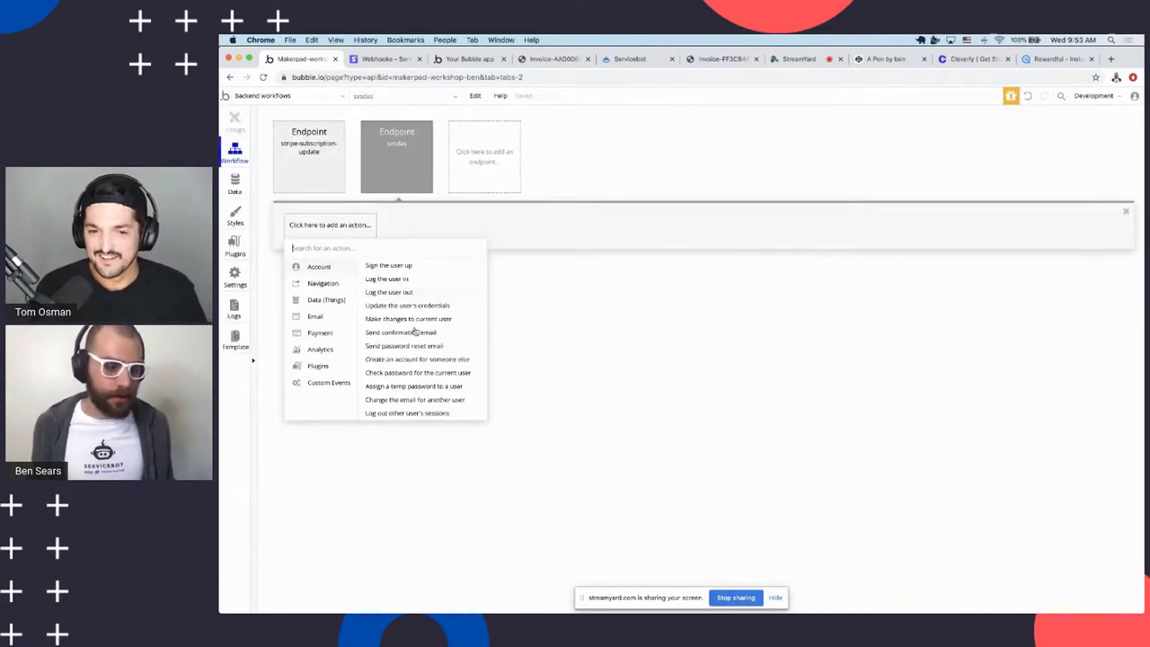
left_click(397, 269)
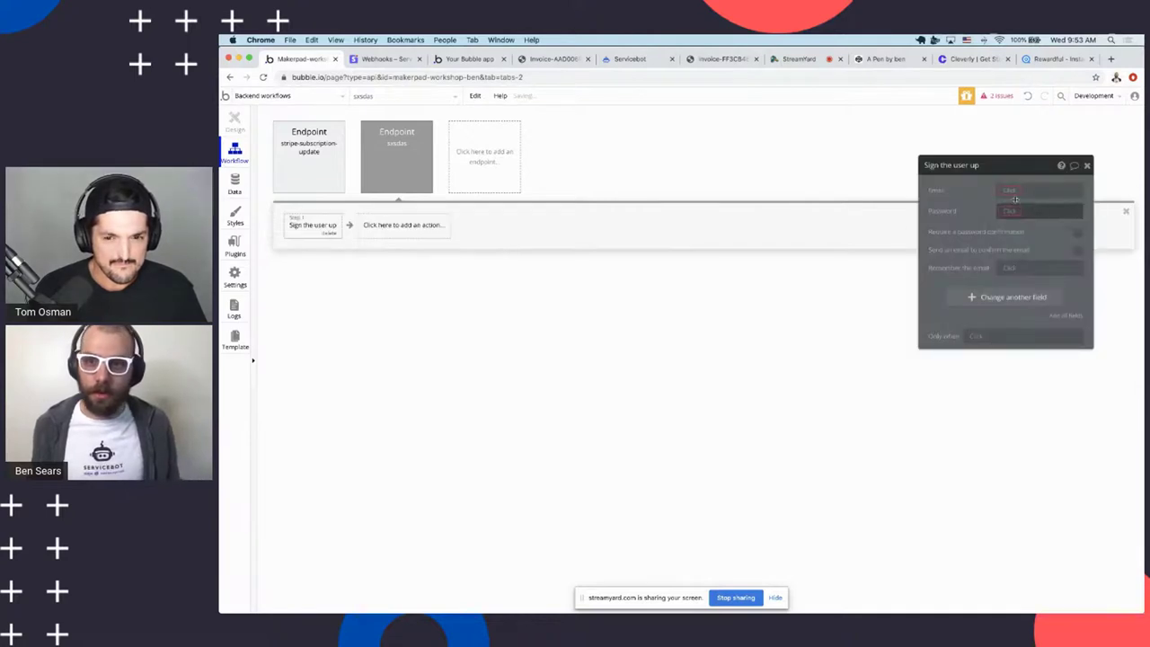
left_click(1041, 189)
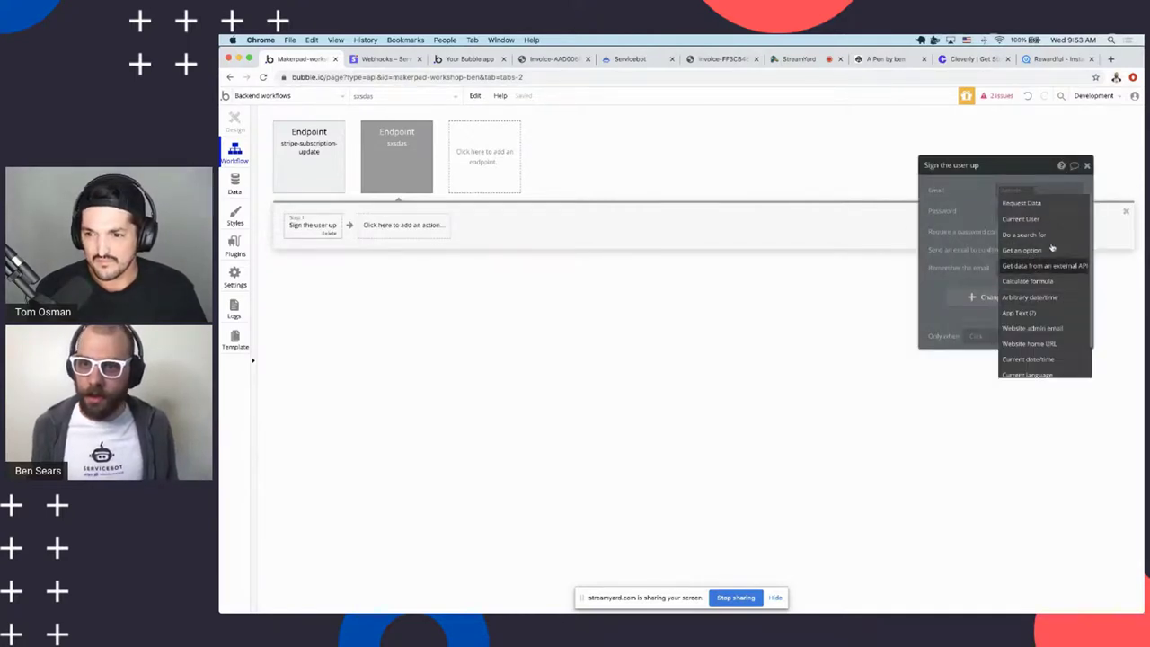
left_click(1039, 205)
scroll(1039, 270, "down", 3)
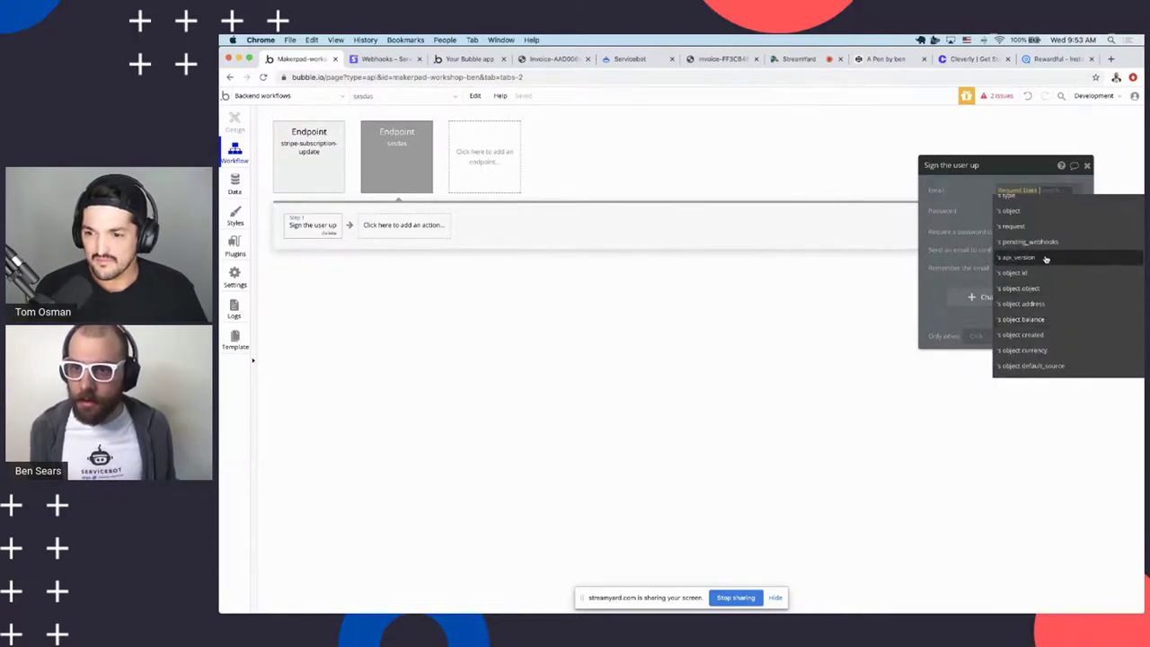
scroll(1044, 306, "up", 3)
scroll(1046, 297, "down", 6)
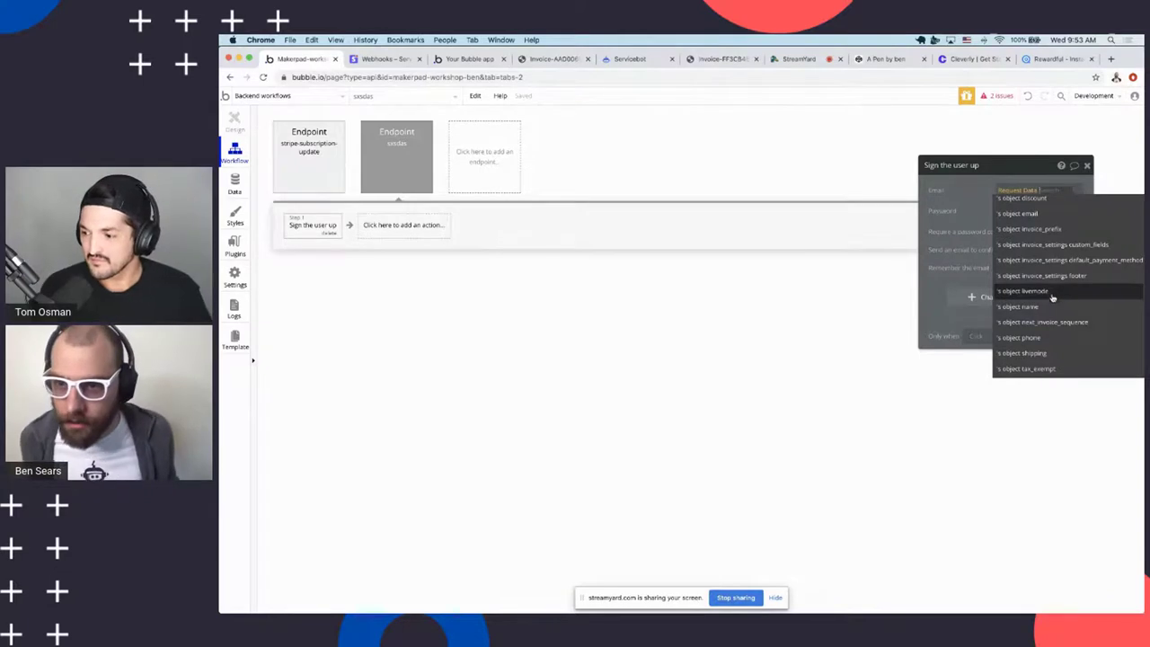
scroll(1050, 296, "up", 3)
scroll(1052, 301, "down", 5)
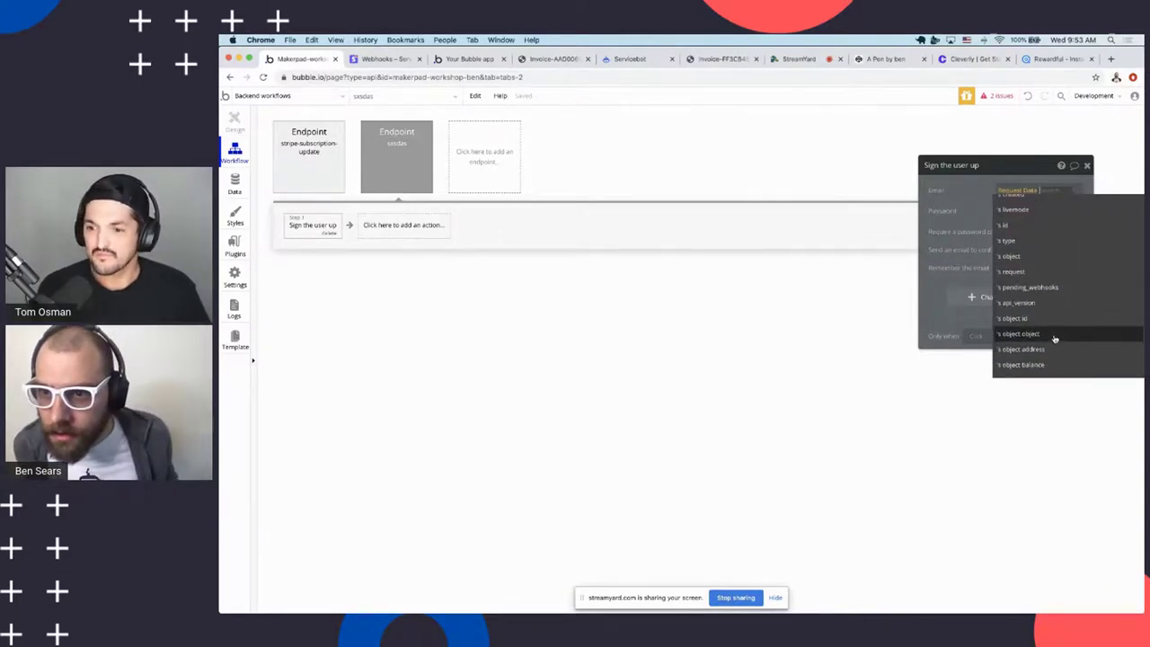
left_click(1025, 344)
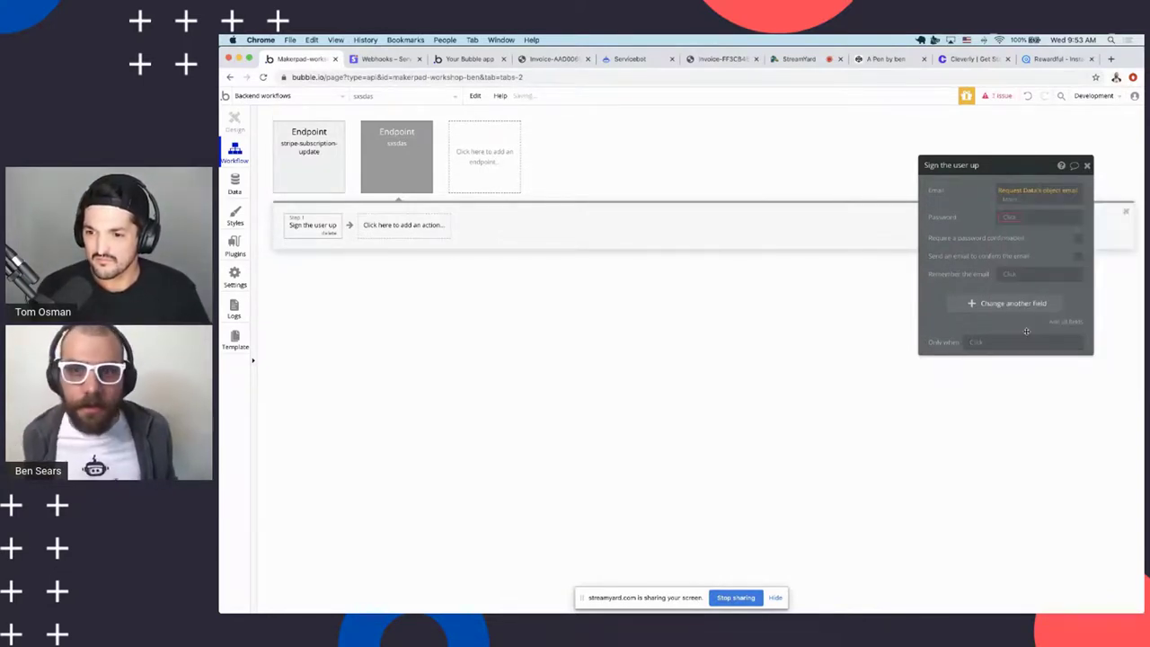
Try a password value for the sign-up step, then clear it again
left_click(1019, 220)
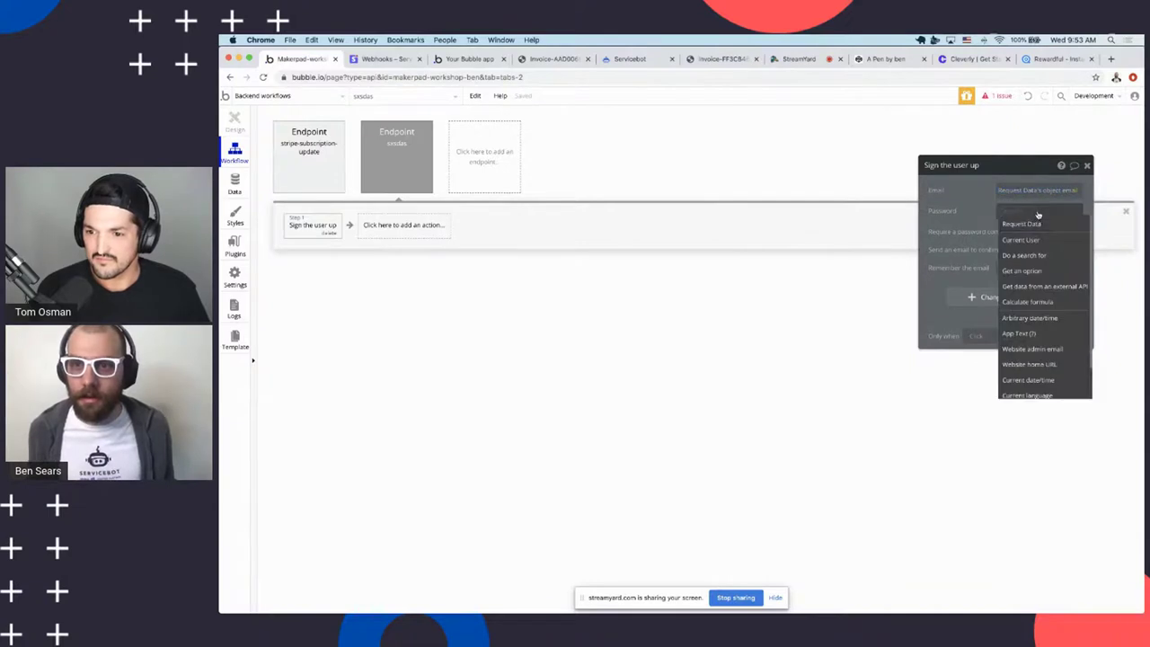
left_click(1040, 215)
left_click(1000, 211)
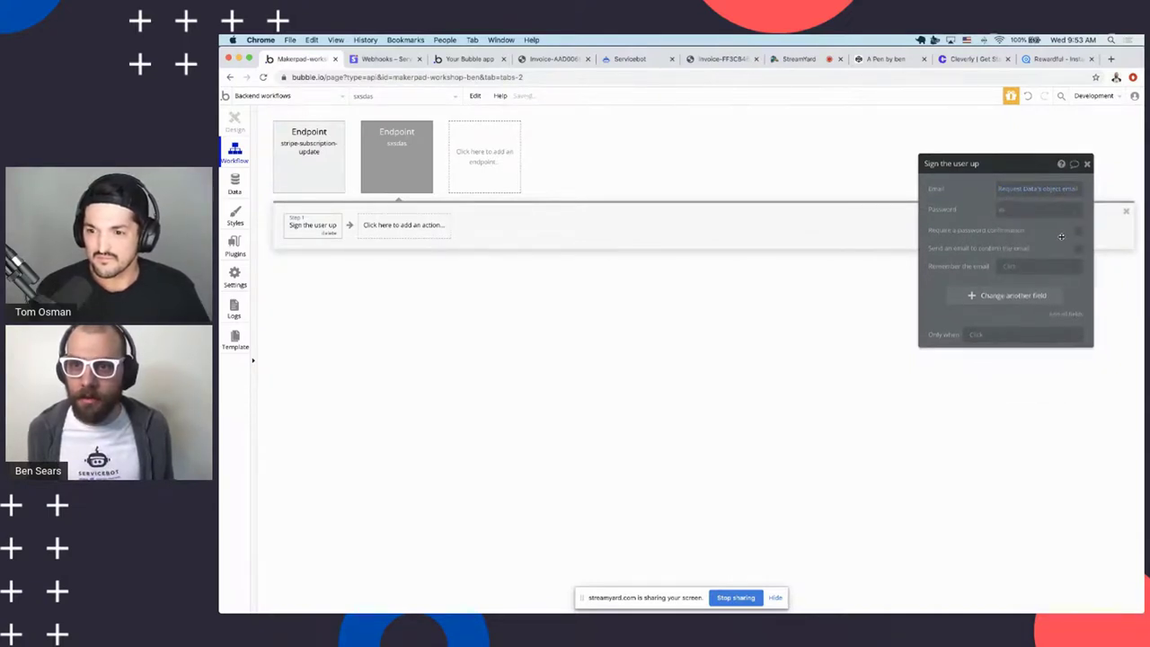
type("a")
key("BackSpace")
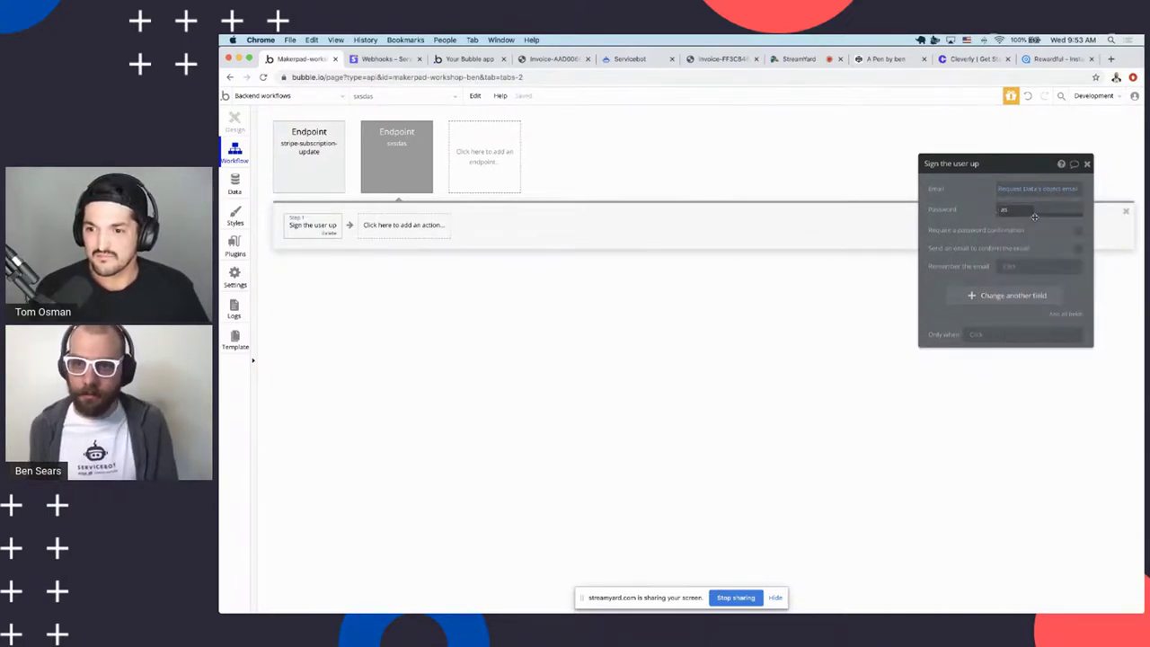
type("a")
key("BackSpace")
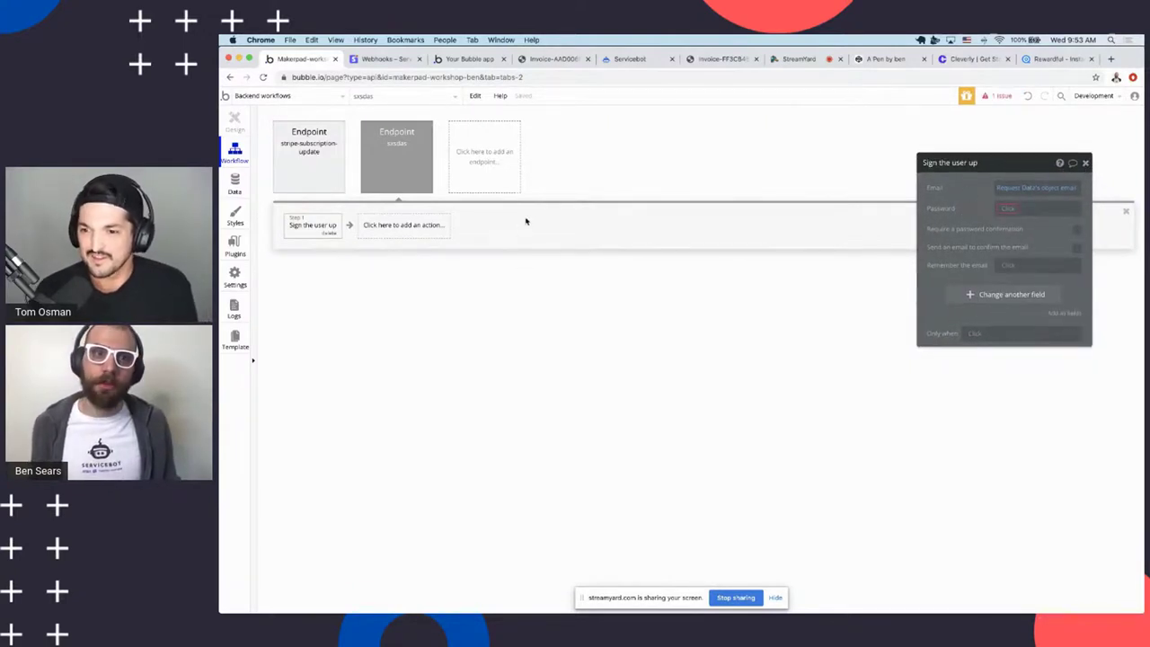
key("ctrl+Tab")
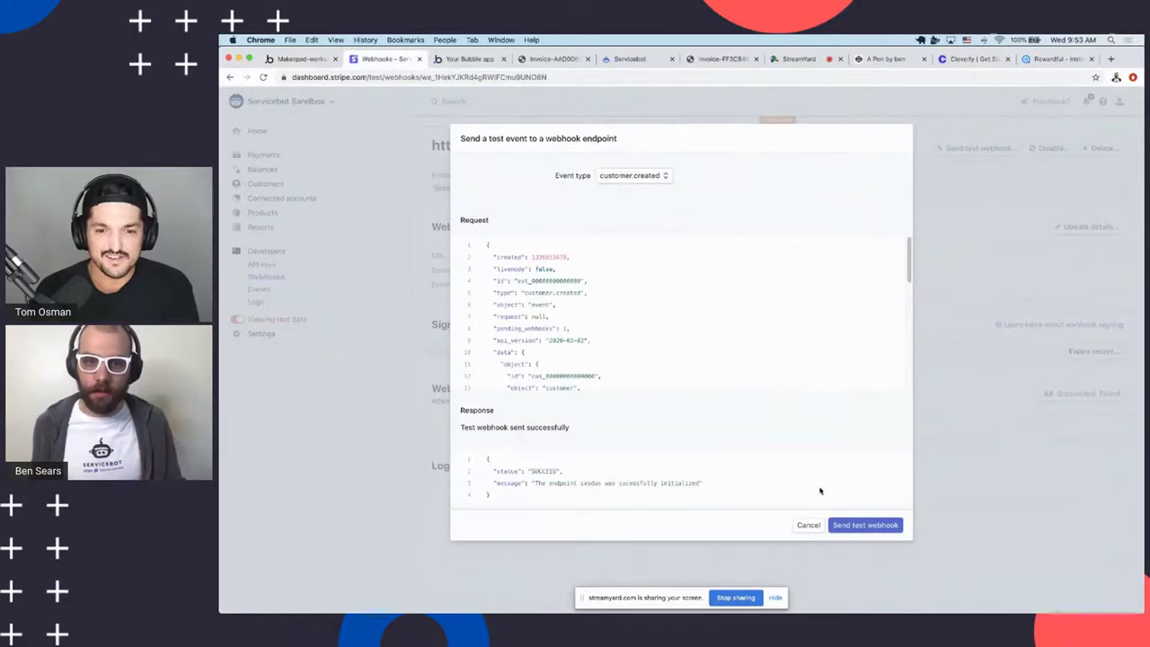
Delete '/initialize' from the Stripe webhook endpoint URL so it ends in /wf/sxsdas, and save
left_click(807, 525)
left_click(1089, 226)
left_click(812, 201)
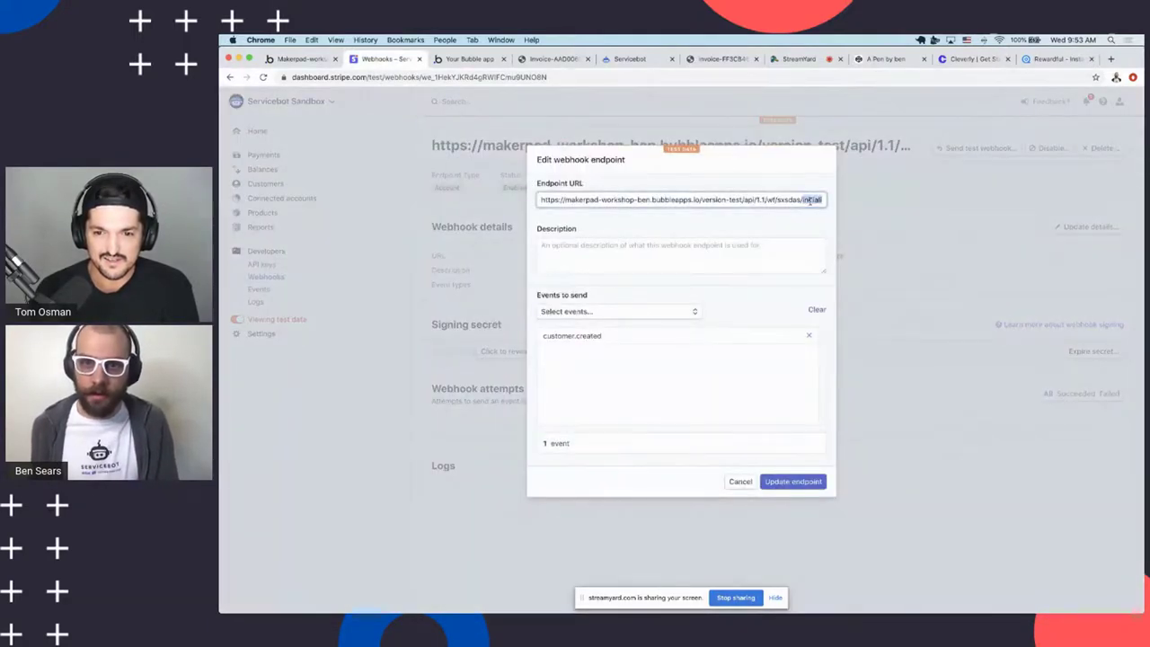
key("ctrl+a")
double_click(805, 199)
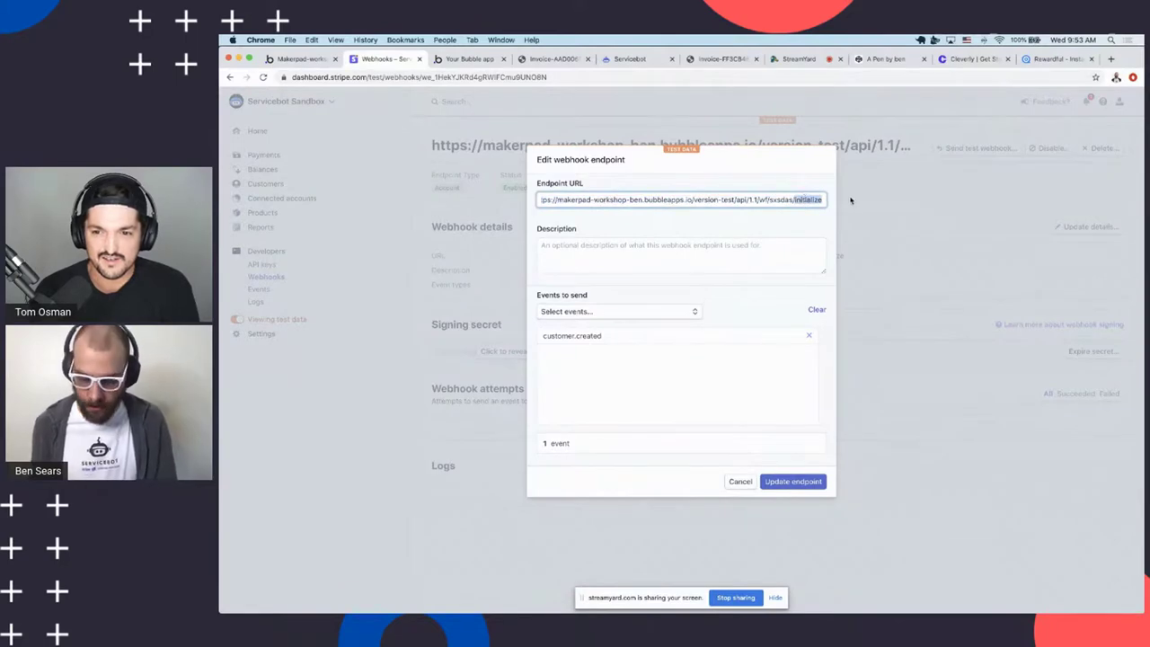
key("BackSpace")
key("BackSpace")
left_click(793, 483)
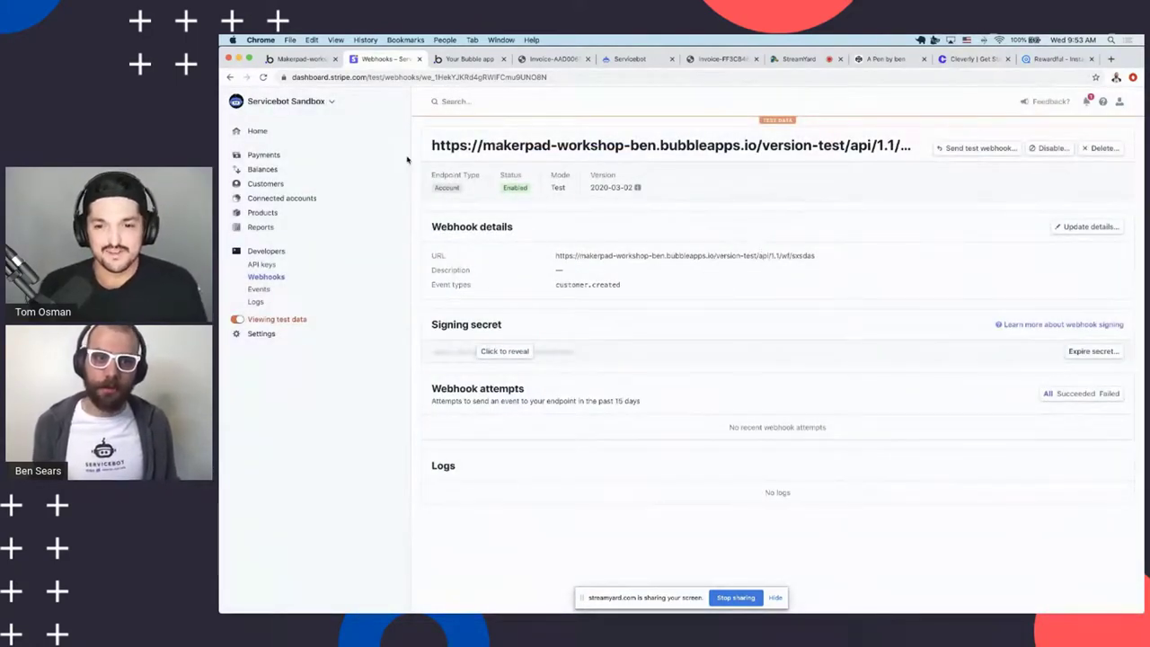
left_click(277, 59)
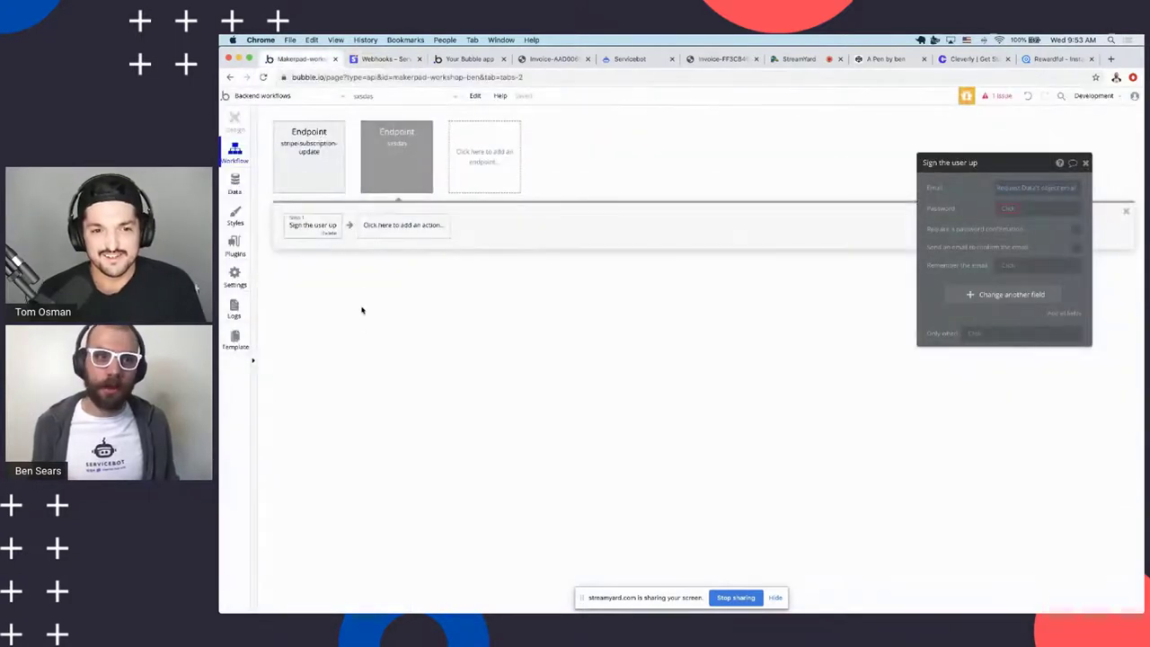
Review the stripe-subscription-update endpoint settings and its Make changes to User step, then close the panel
left_click(294, 176)
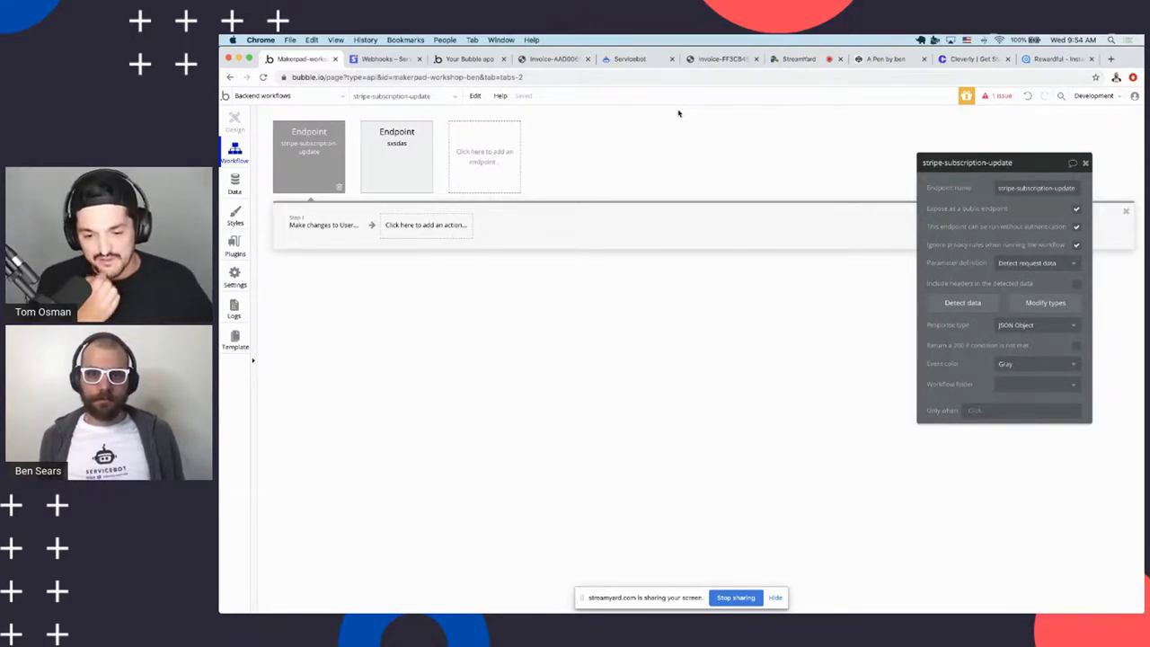
key("super+Tab")
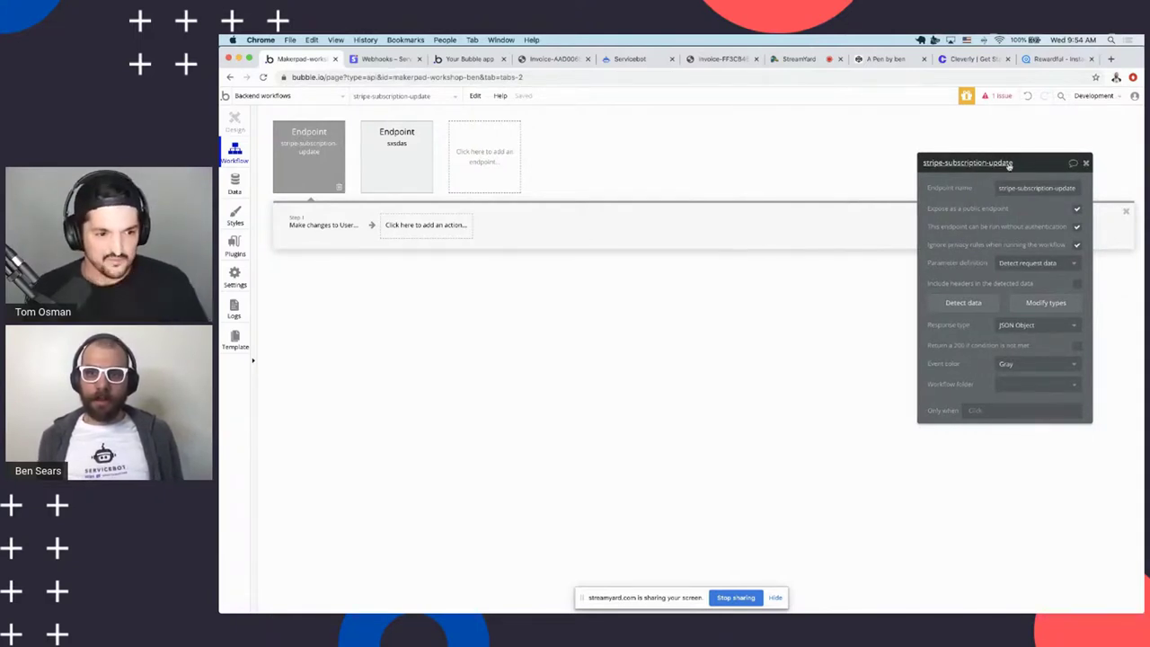
left_click(1086, 164)
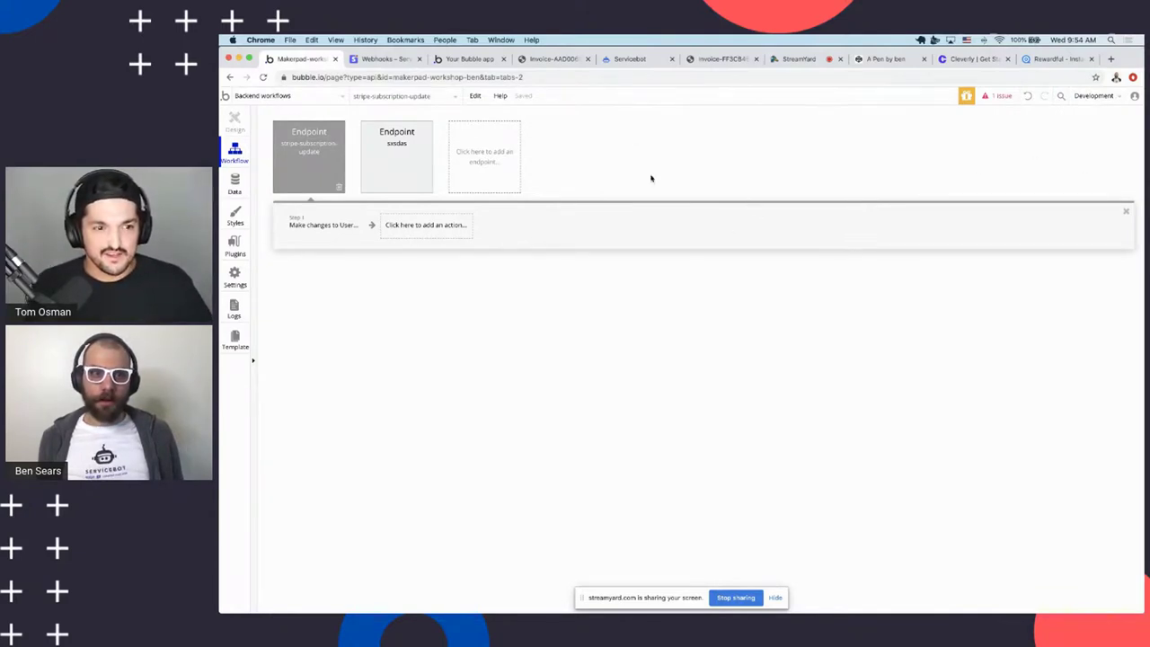
Open the subscription-portal page in Design view, then bring up the running app's Dashboard
left_click(256, 97)
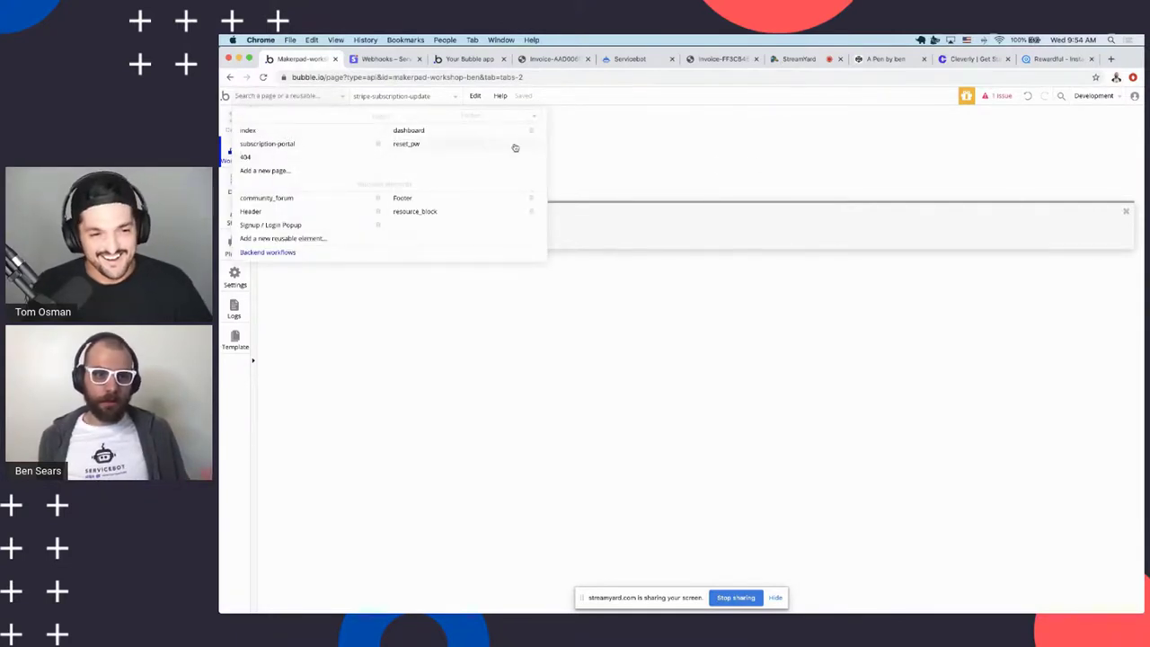
left_click(707, 158)
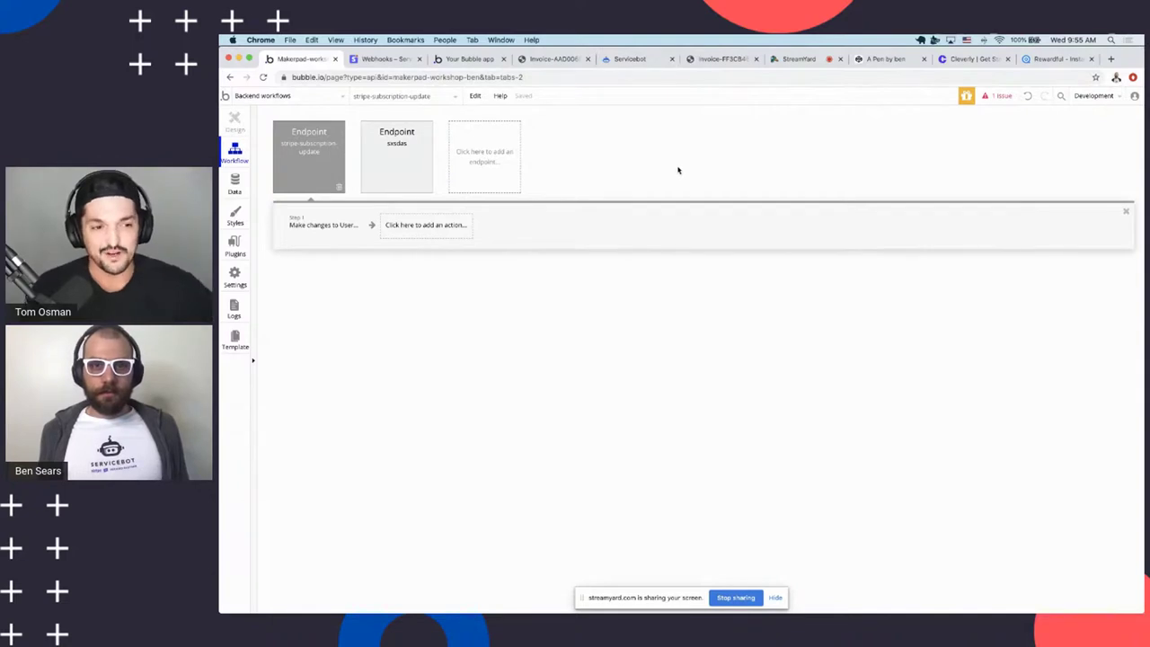
left_click(265, 99)
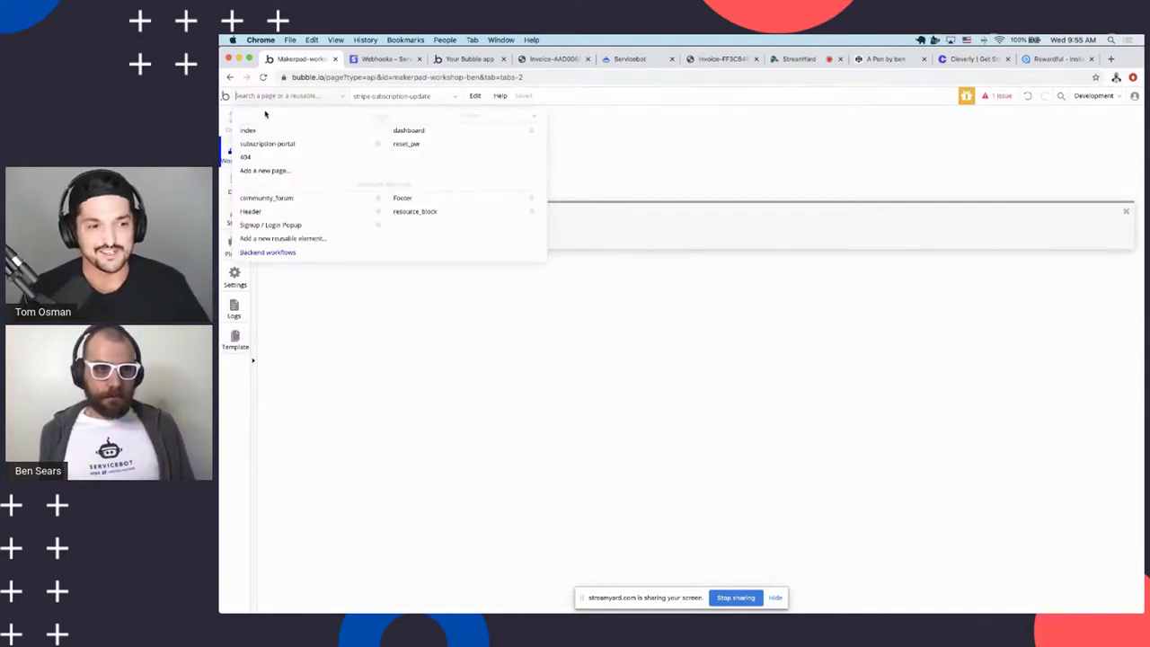
left_click(297, 144)
left_click(235, 120)
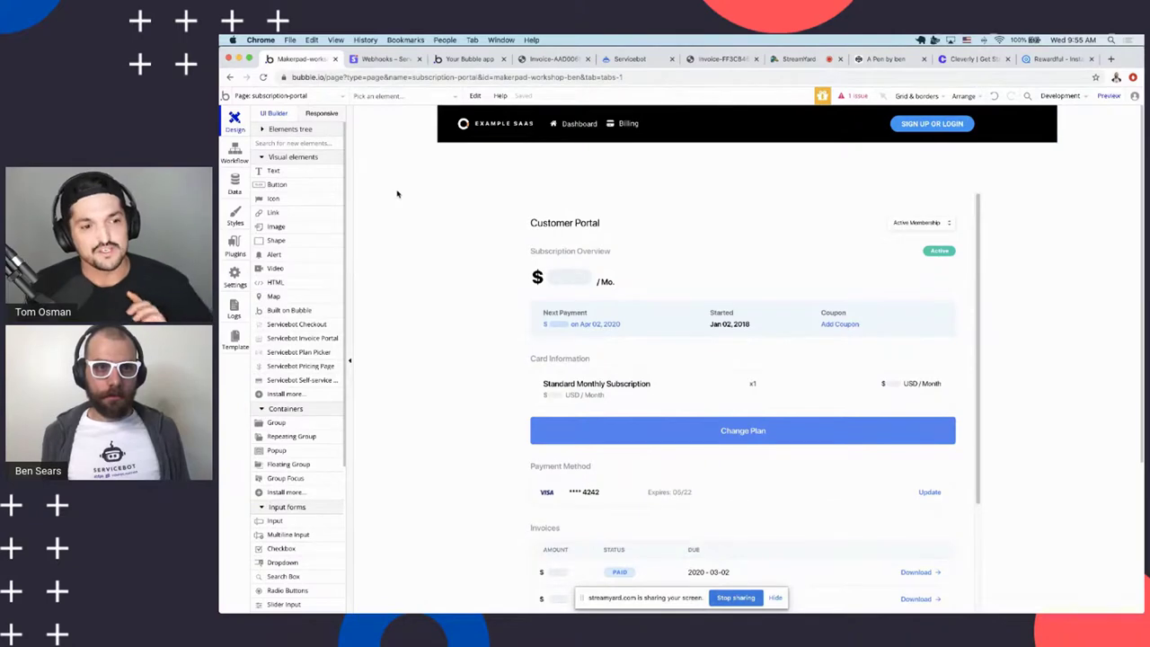
left_click(446, 61)
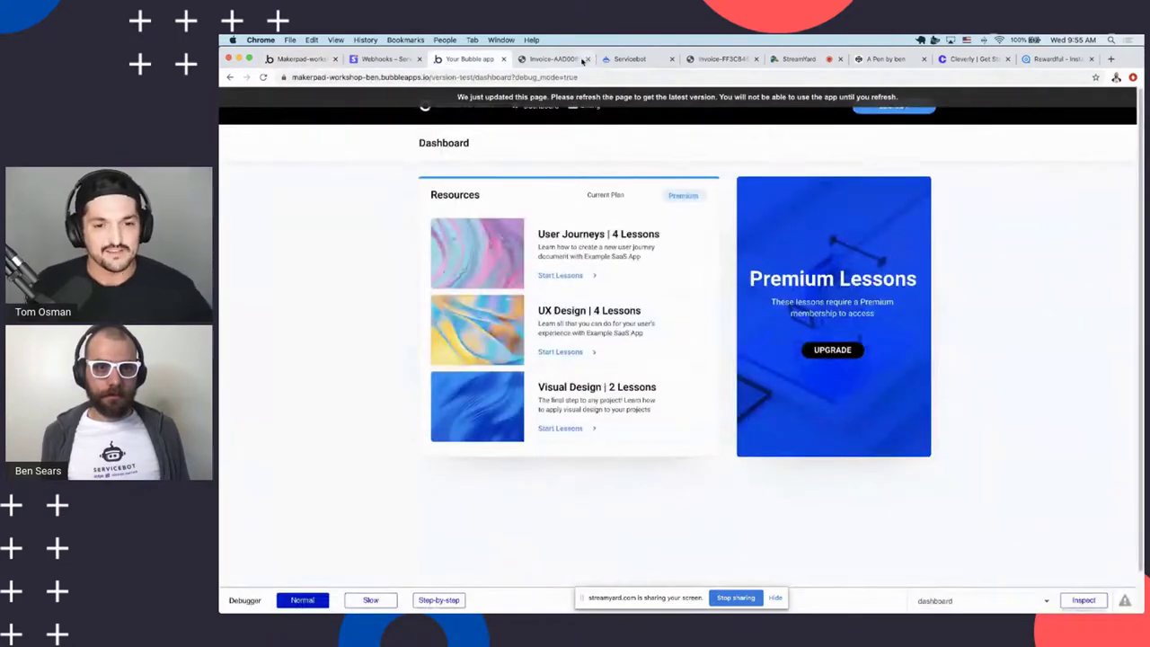
Leave the Servicebot customer portal editor for its Dashboard of billing pages
left_click(629, 59)
scroll(546, 295, "up", 3)
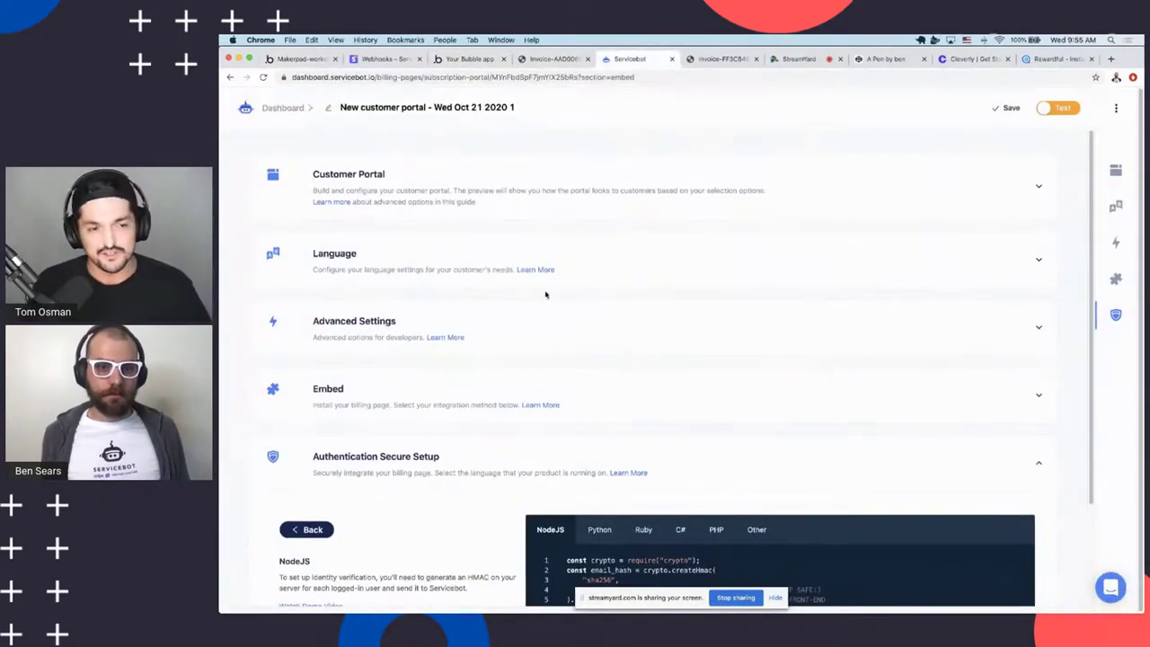
left_click(266, 109)
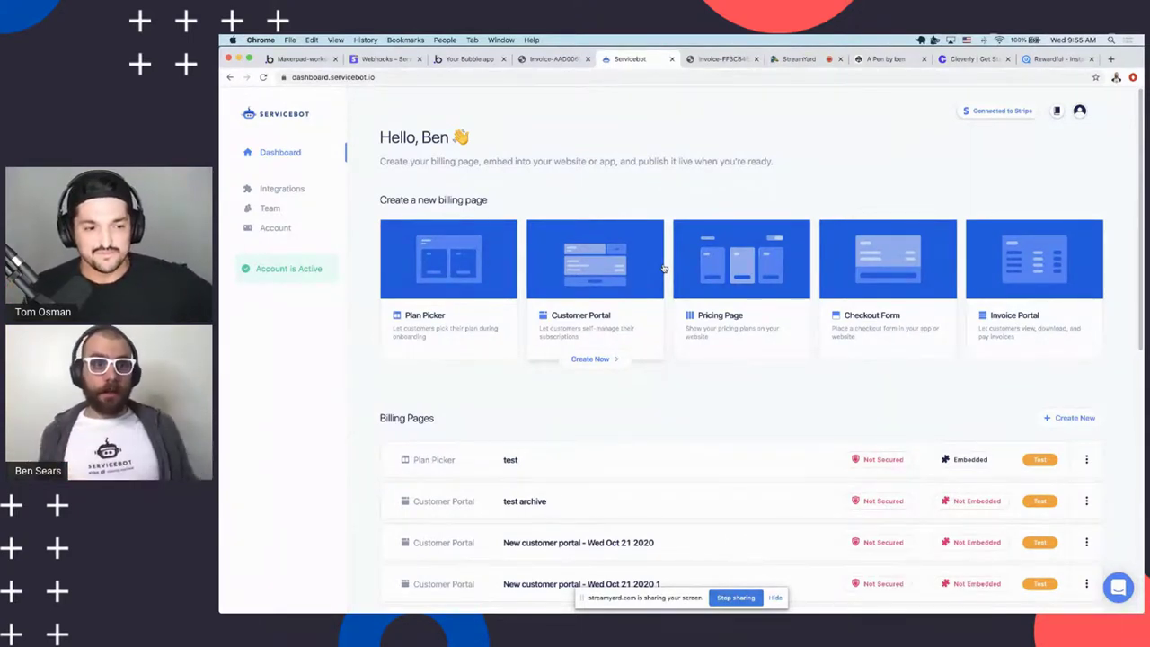
left_click(297, 58)
left_click(622, 60)
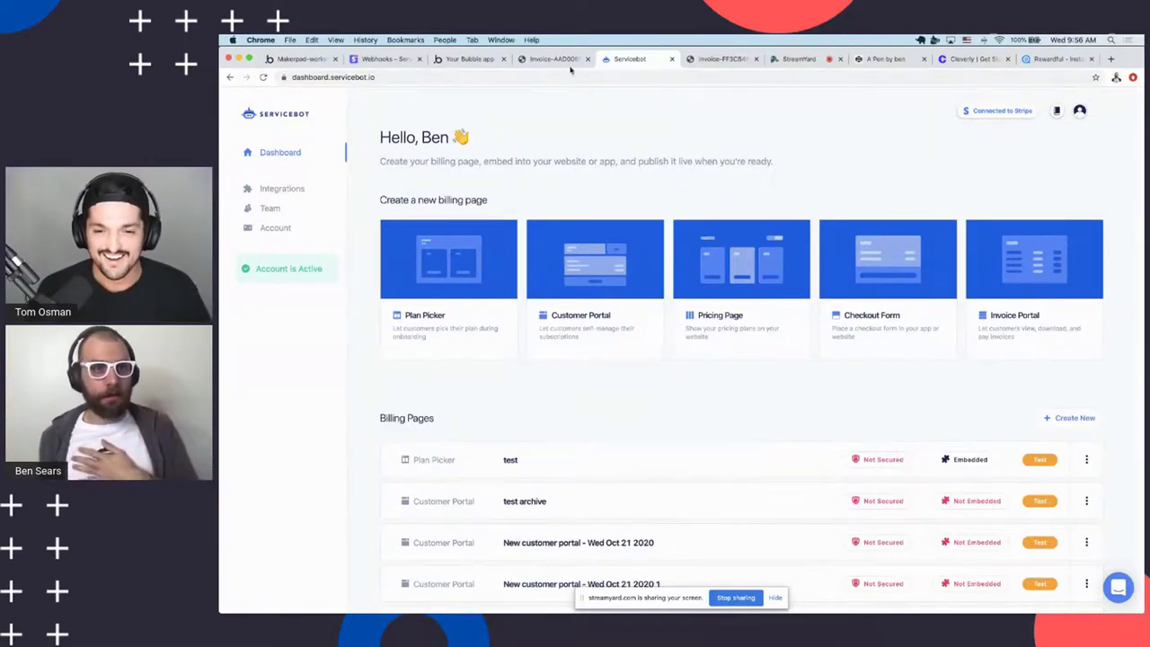
Glance at the running Bubble app's lesson cards, then return to the Servicebot billing pages
left_click(468, 62)
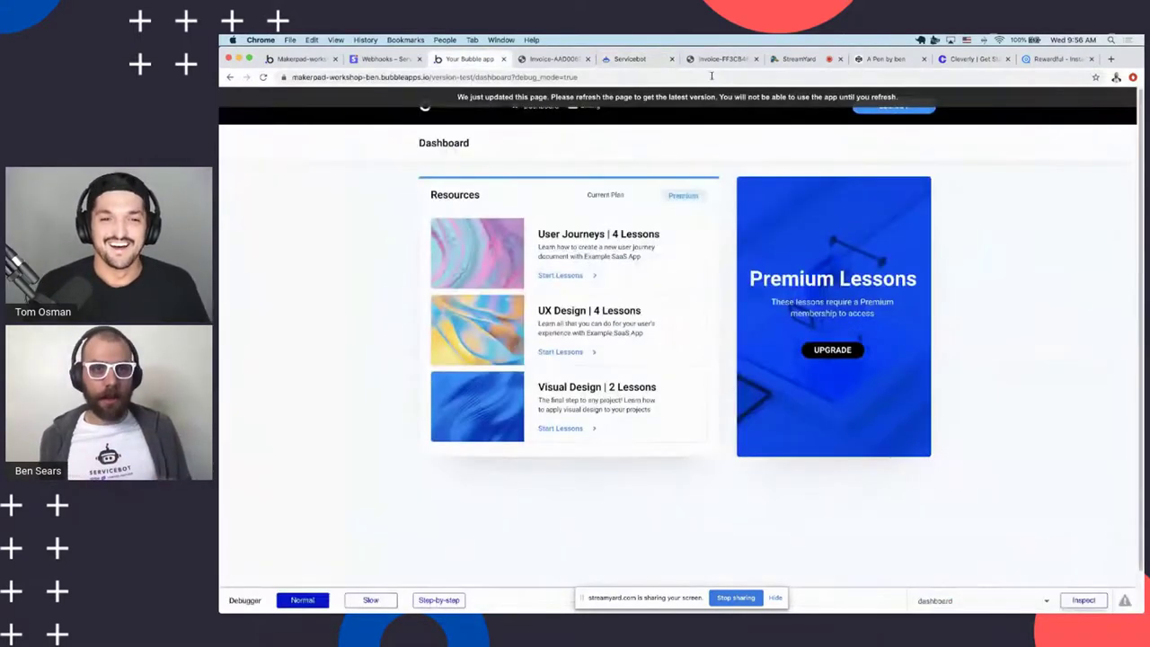
left_click(606, 60)
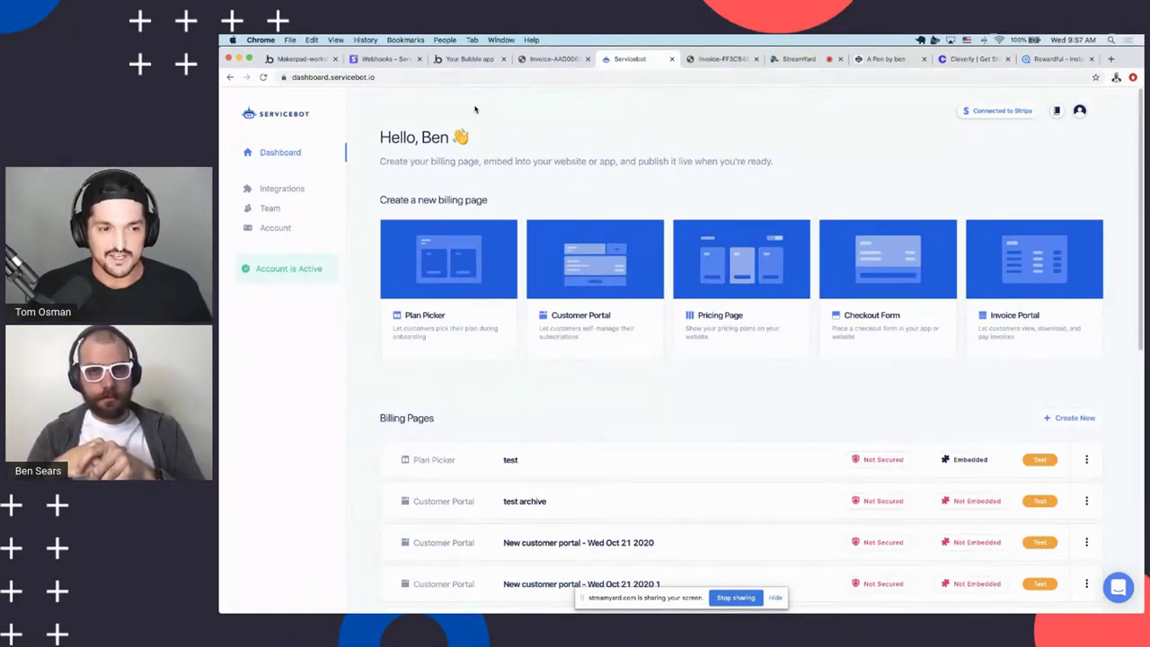
Highlight dashboard text in Servicebot, then return to the Bubble editor's subscription-portal page
mouse_move(565, 287)
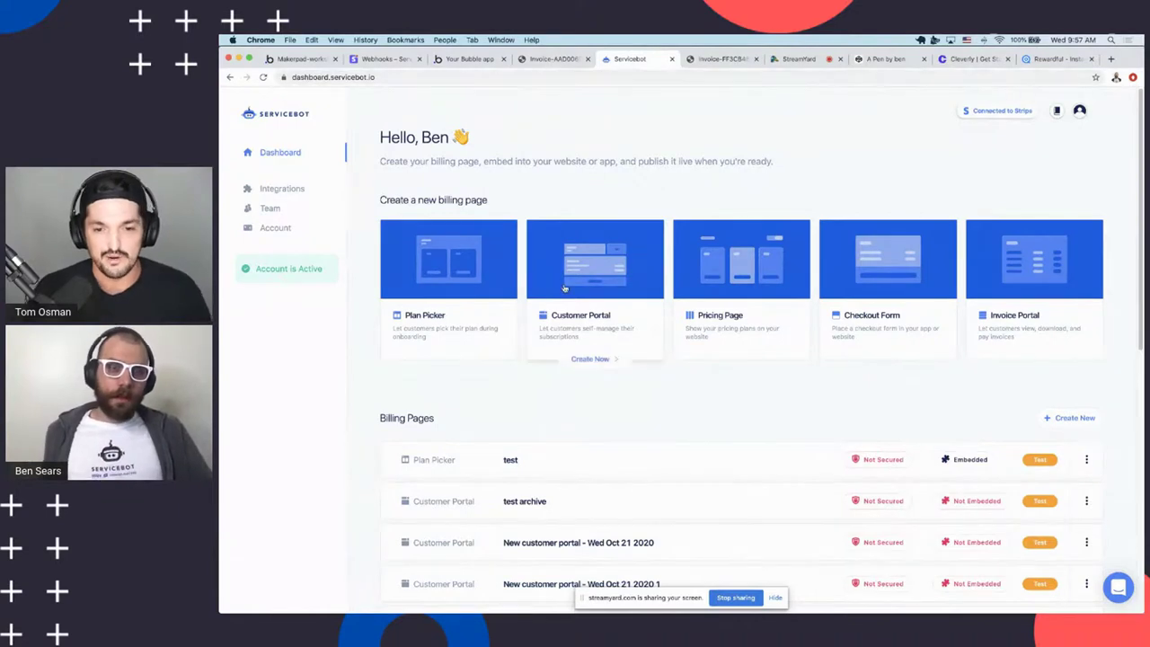
triple_click(488, 135)
left_click(506, 141)
triple_click(506, 141)
left_click(506, 141)
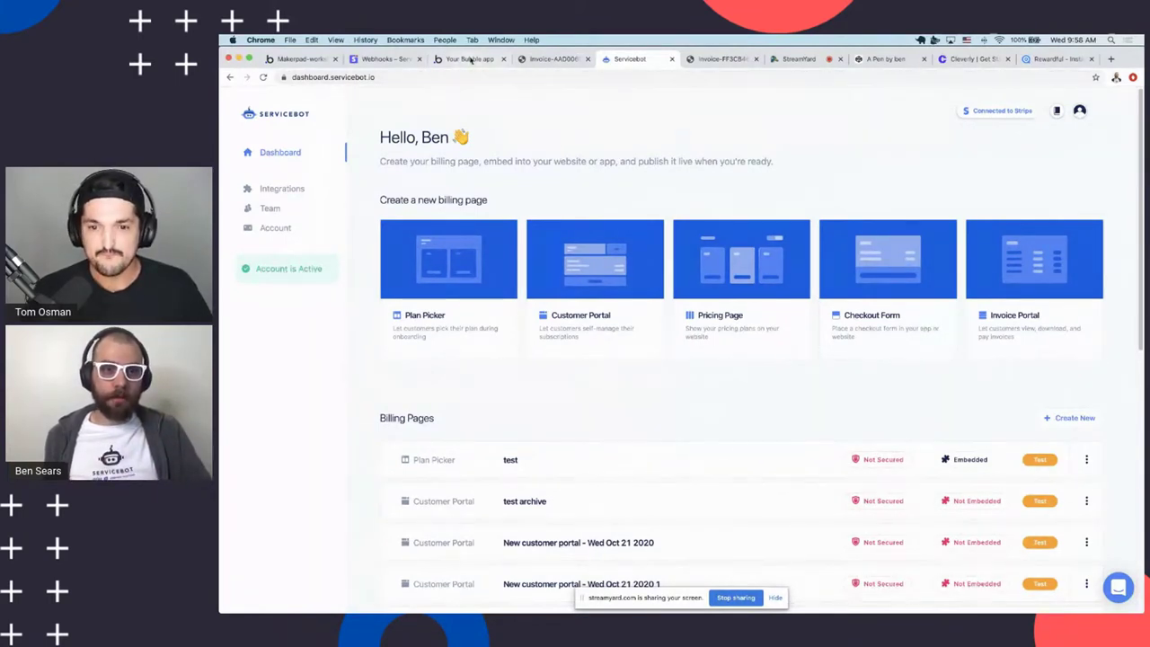
left_click(471, 60)
left_click(301, 58)
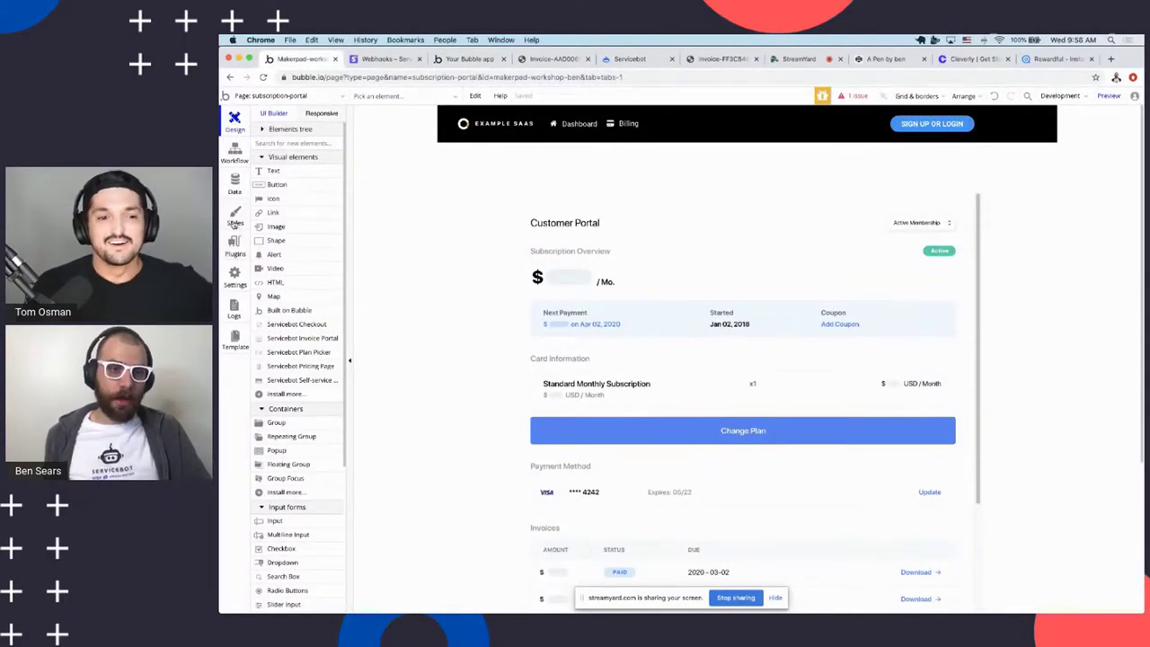
Look over the subscription-portal page's four Servicebot event workflows and check the Stripe webhook endpoint
left_click(236, 154)
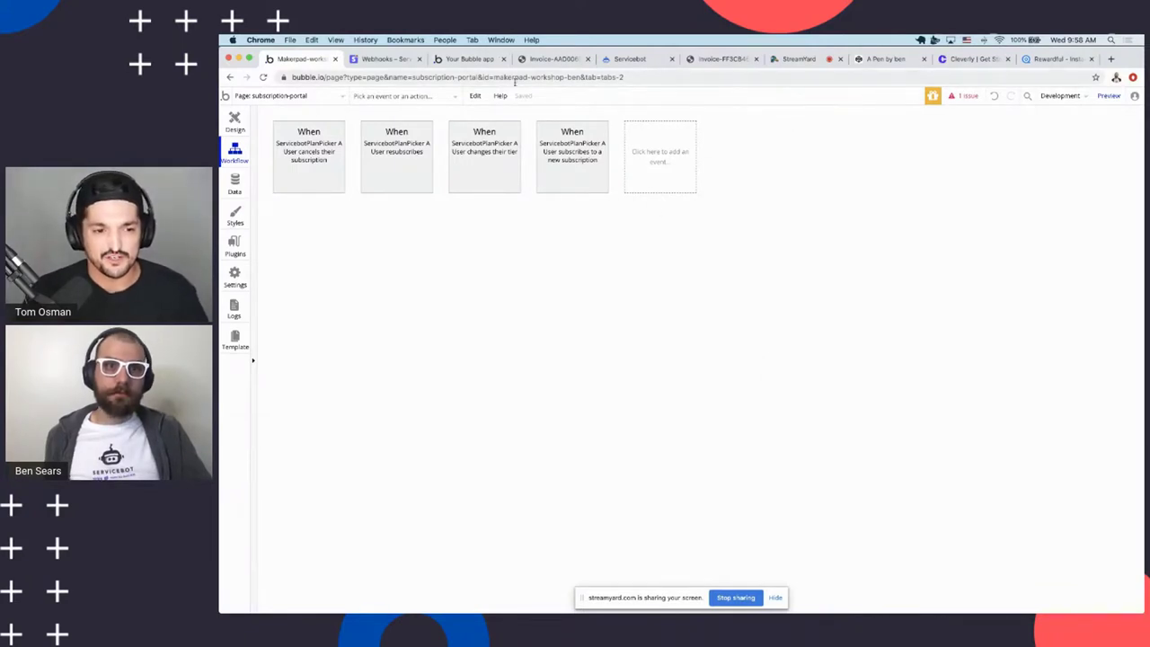
left_click(469, 60)
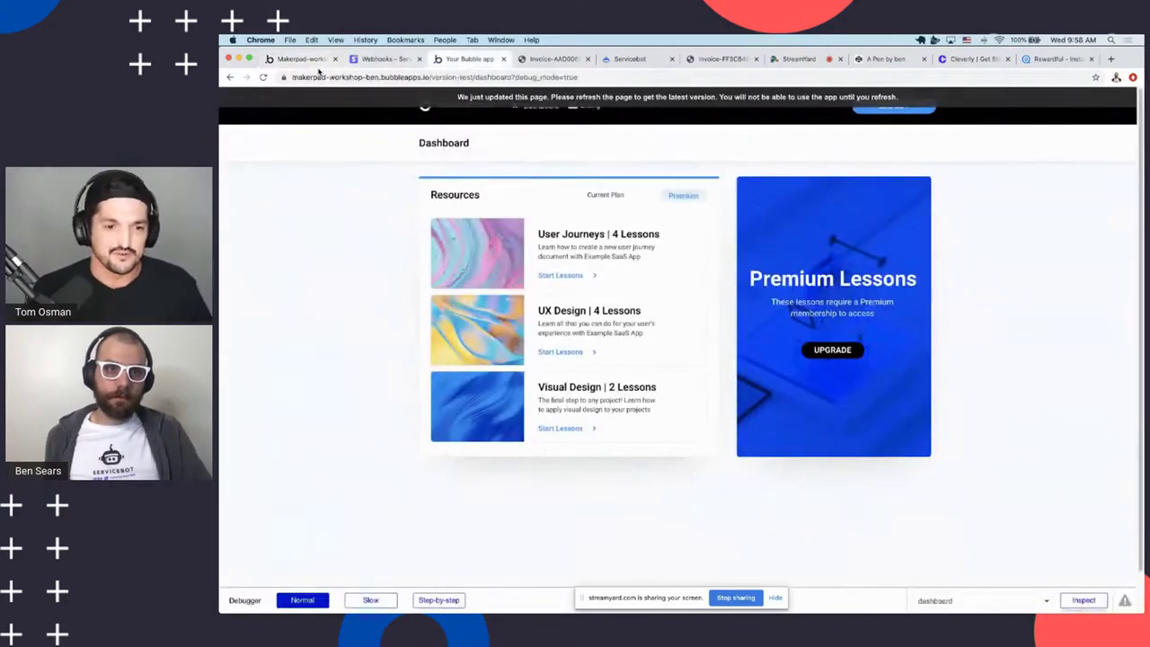
left_click(294, 61)
left_click(492, 60)
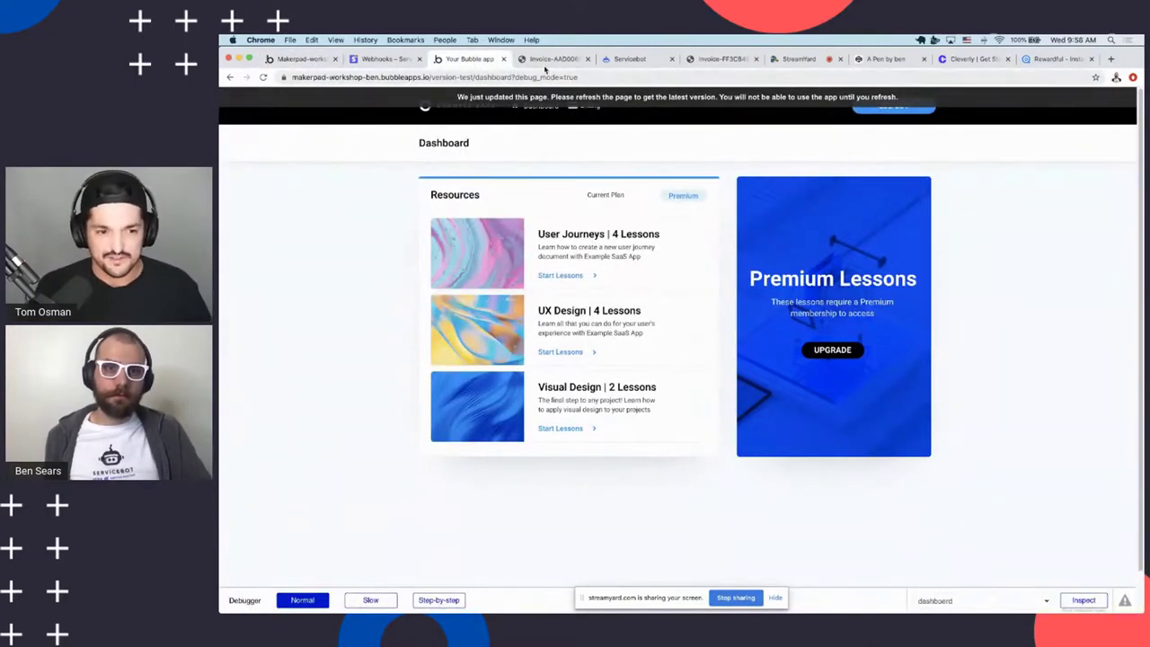
left_click(370, 60)
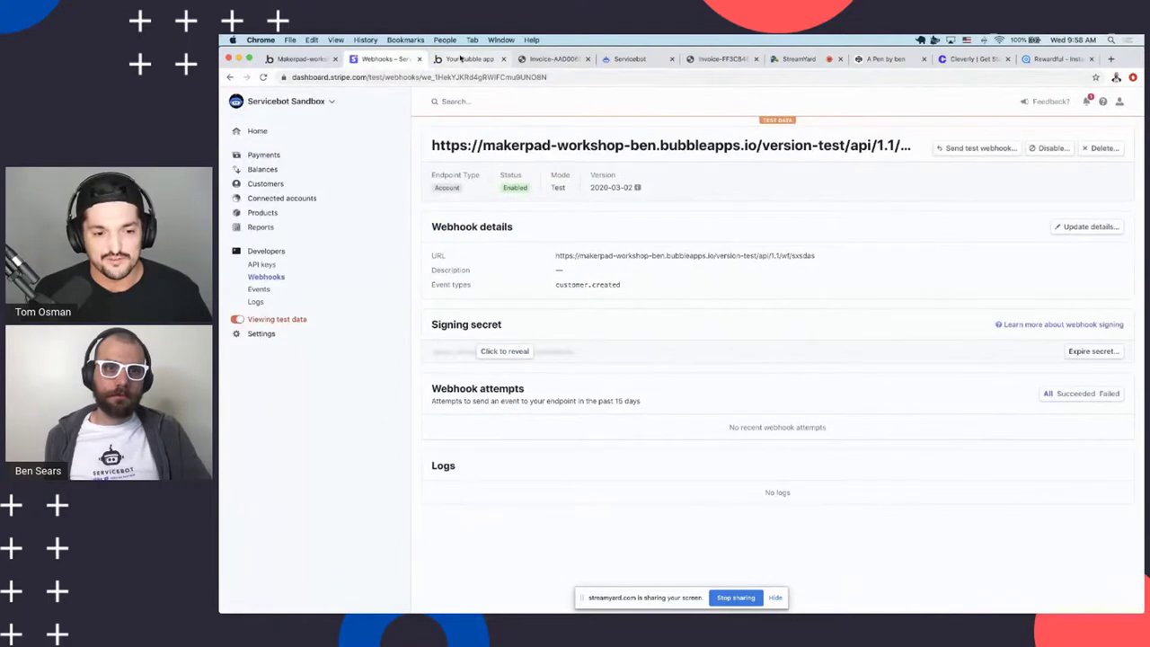
left_click(460, 59)
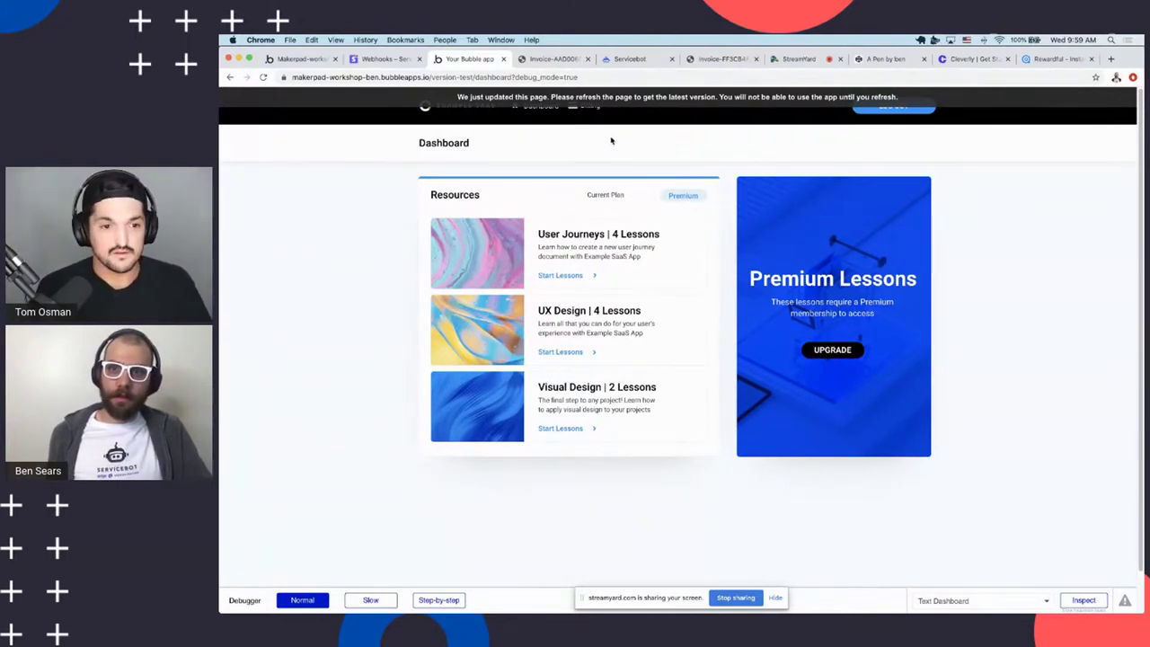
type("dashboard")
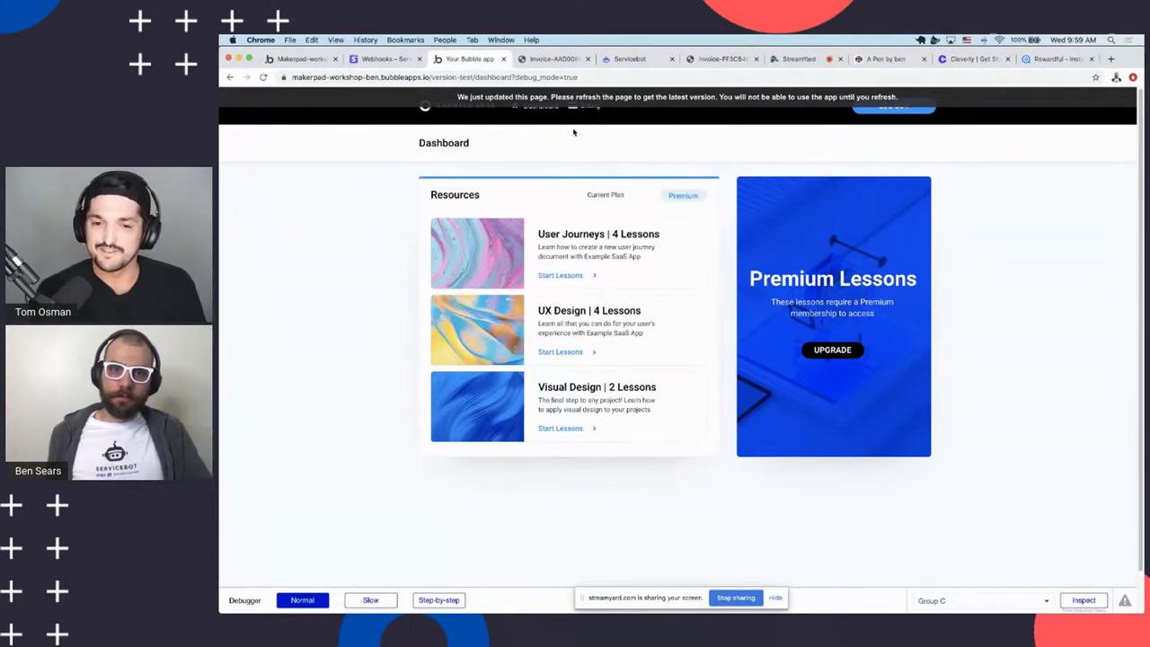
scroll(581, 138, "down", 1)
scroll(579, 139, "up", 1)
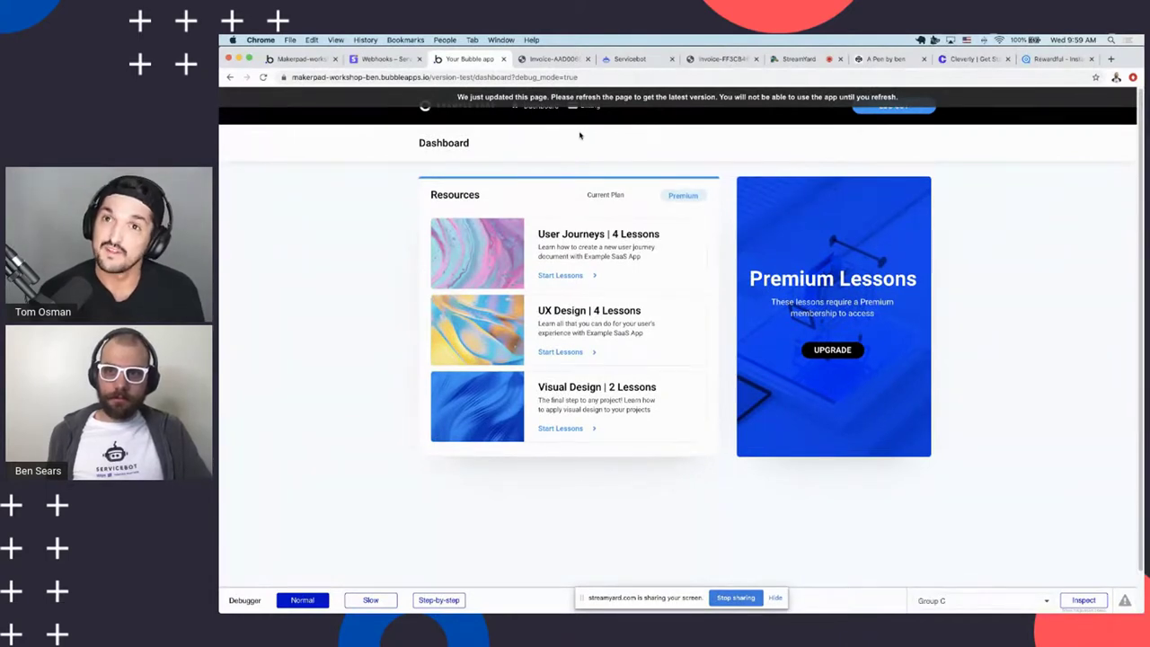
scroll(580, 136, "down", 1)
scroll(579, 137, "up", 1)
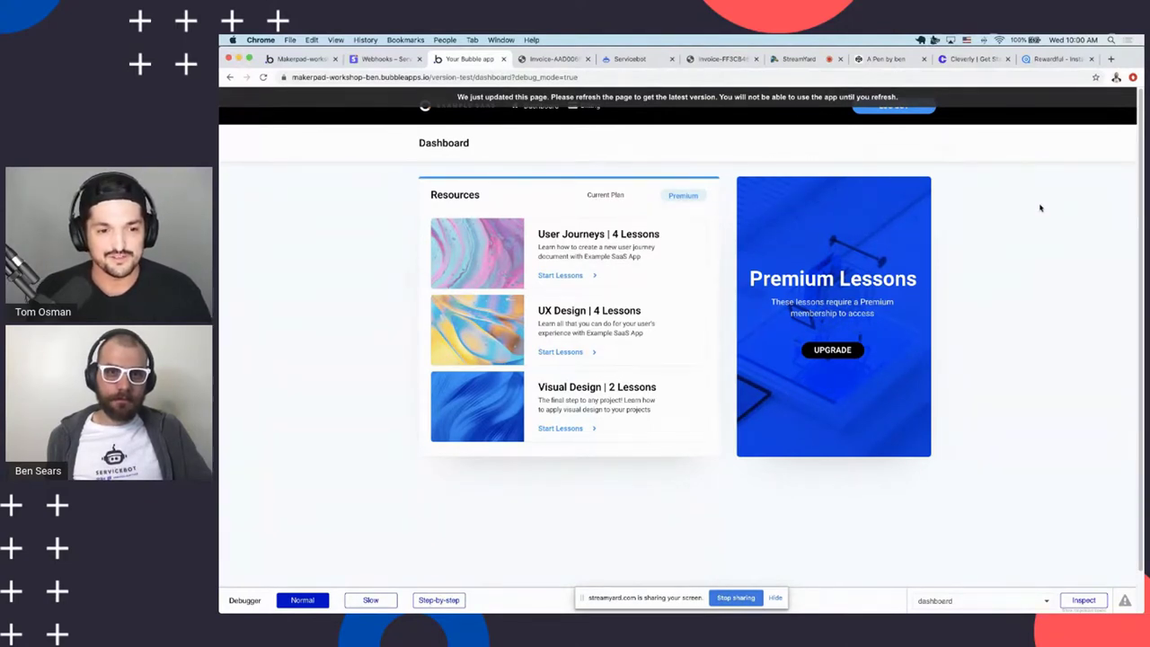
left_click(613, 59)
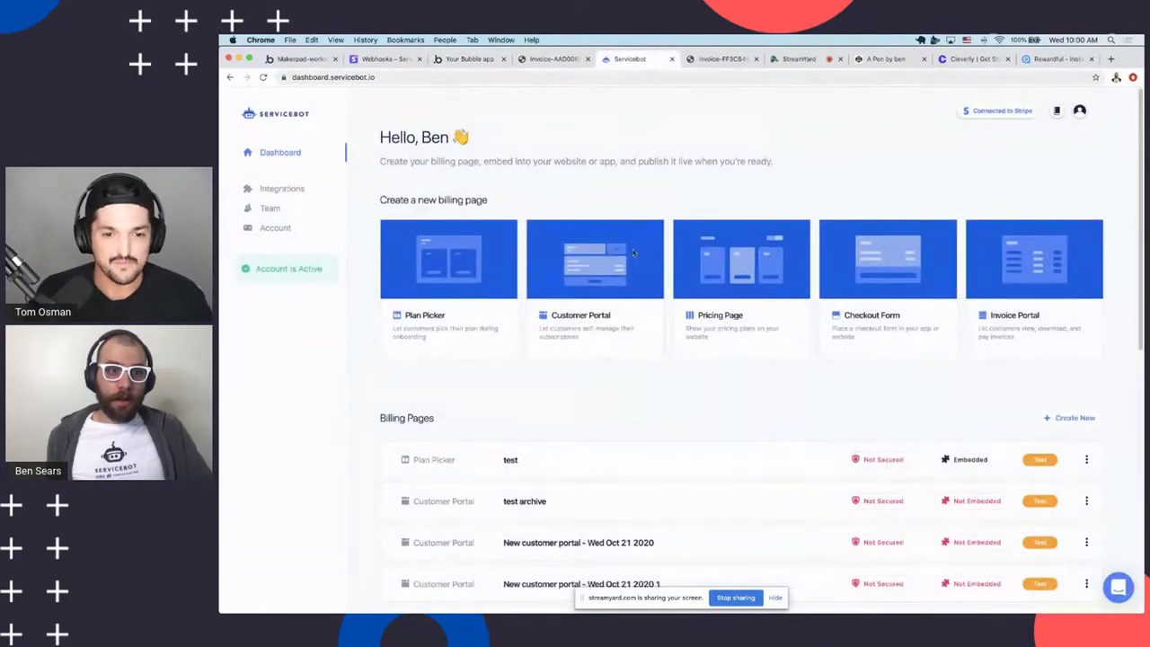
scroll(629, 297, "down", 2)
scroll(617, 329, "up", 2)
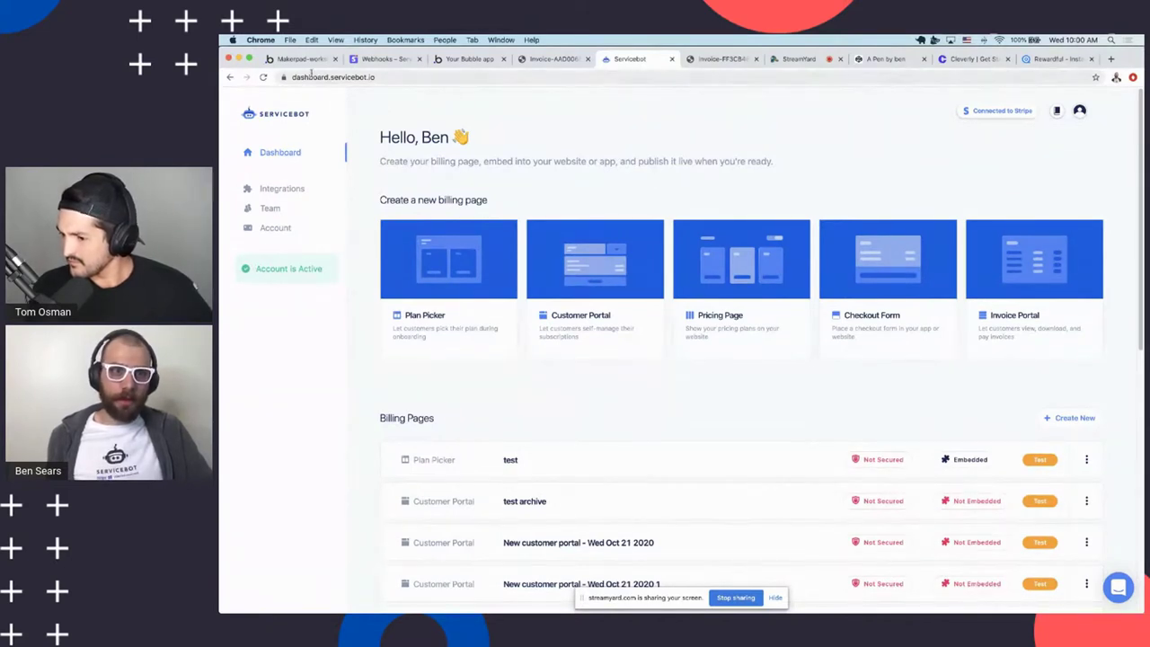
double_click(569, 165)
left_click_drag(569, 164, 593, 316)
left_click(567, 135)
left_click(595, 270)
key("super+bracketleft")
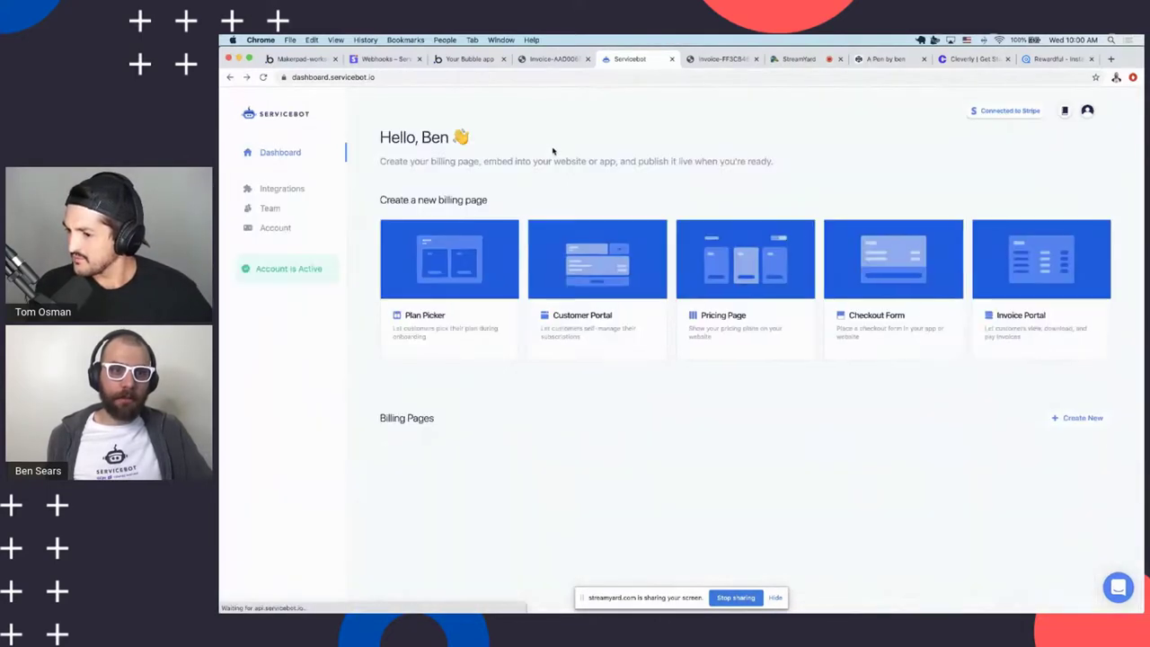
left_click_drag(557, 145, 559, 398)
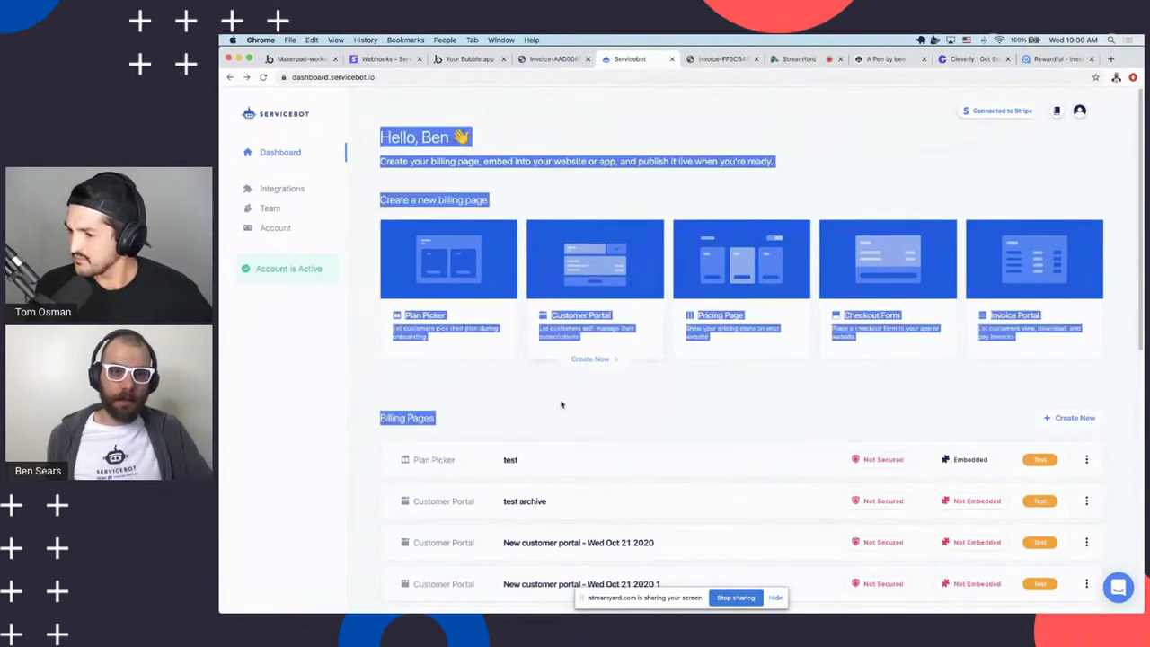
left_click(563, 406)
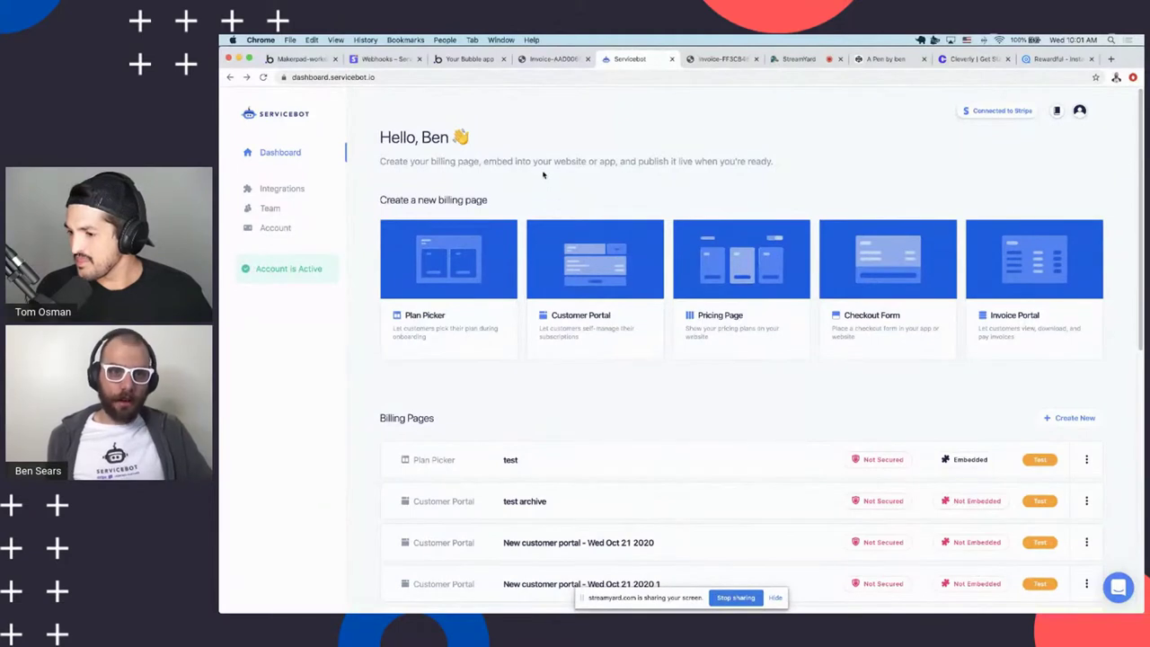
Highlight parts of the Servicebot dashboard while walking through it
left_click_drag(391, 137, 435, 175)
left_click(435, 174)
left_click_drag(491, 201, 424, 133)
double_click(409, 137)
left_click(491, 201)
left_click(424, 133)
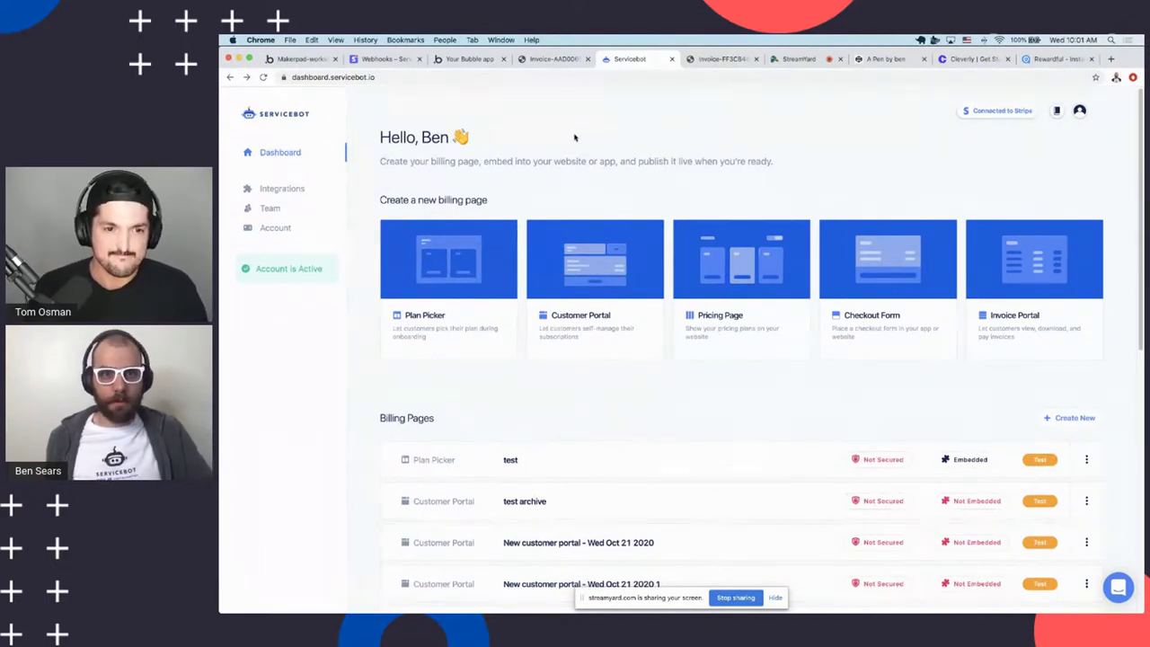
Clear the dashboard text selection and stop sharing the screen
left_click_drag(577, 172, 578, 146)
left_click(578, 145)
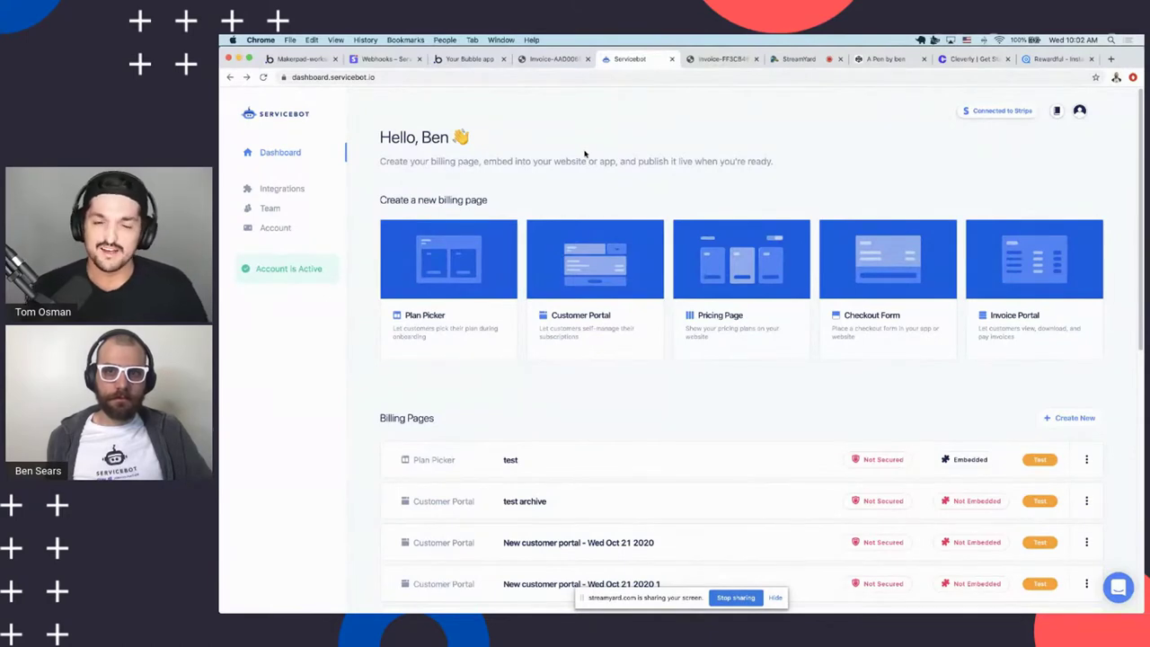
left_click(736, 599)
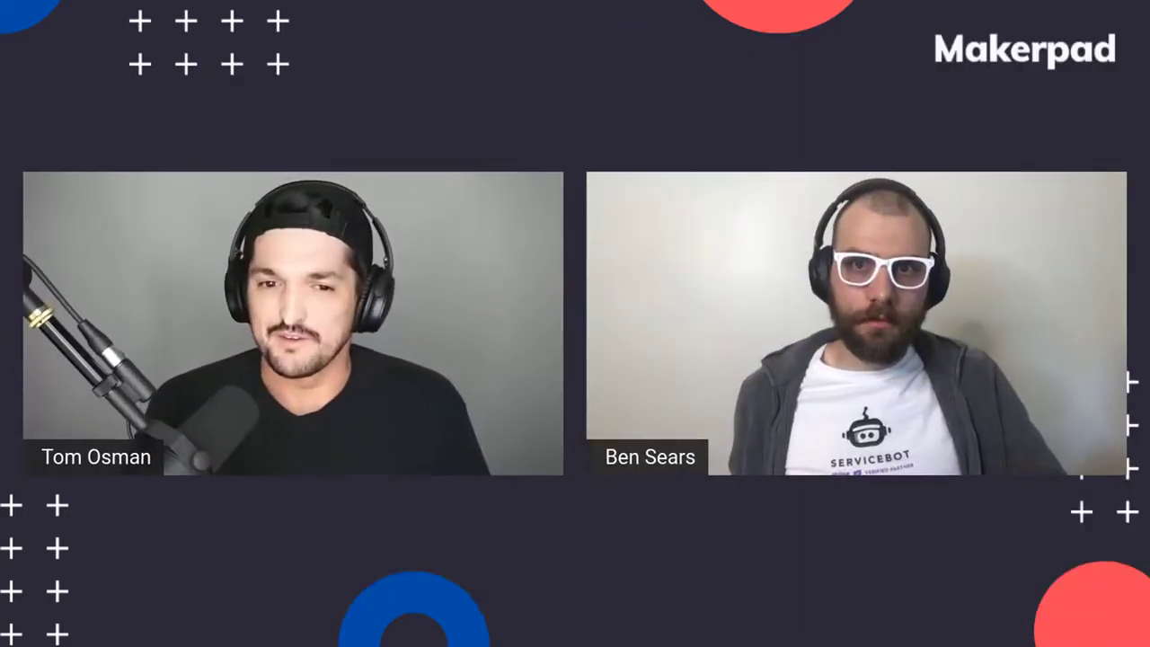